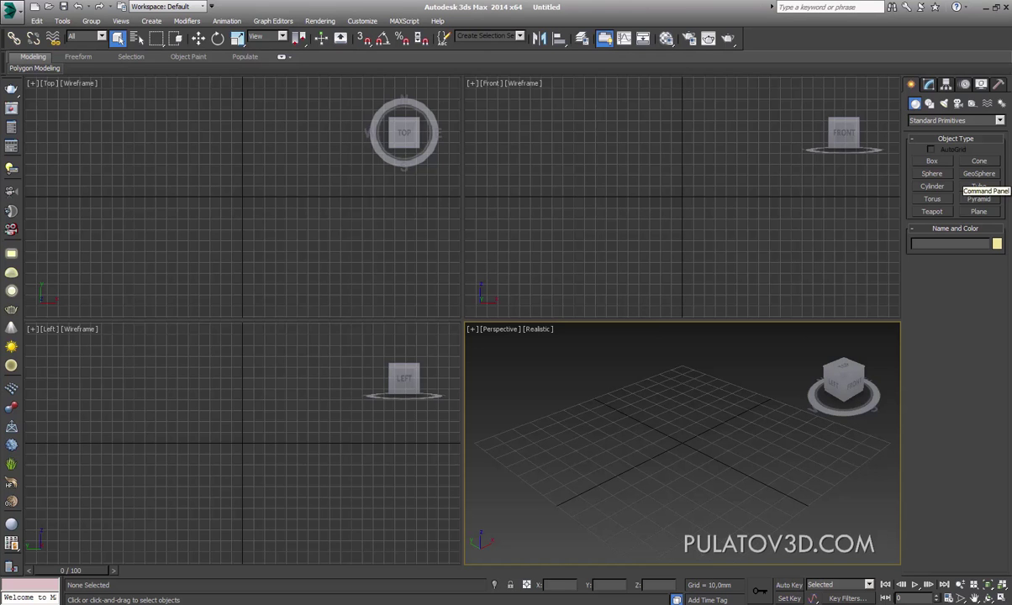
Step: Create a 1×1-segment plane about 75 mm square and maximize the Perspective view
left_click(979, 211)
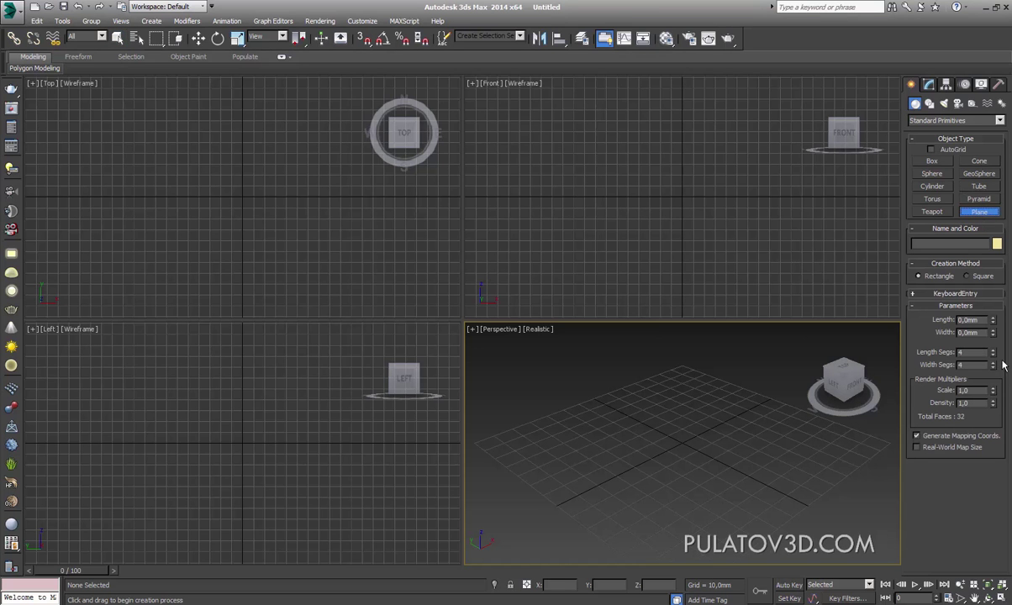
double_click(971, 353)
type("1")
double_click(971, 365)
type("1")
left_click_drag(690, 454, 714, 503)
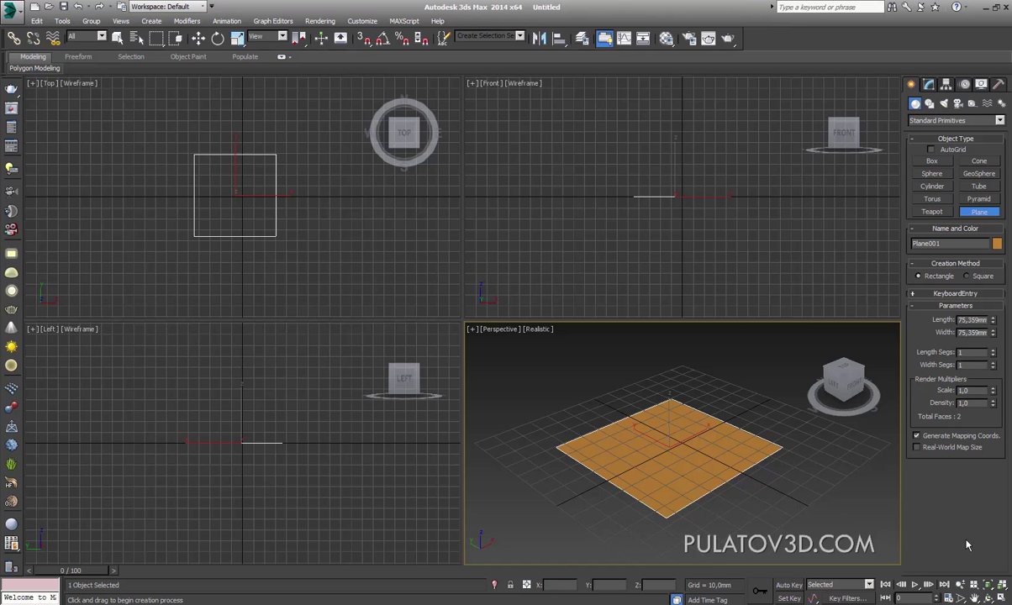
key("alt+w")
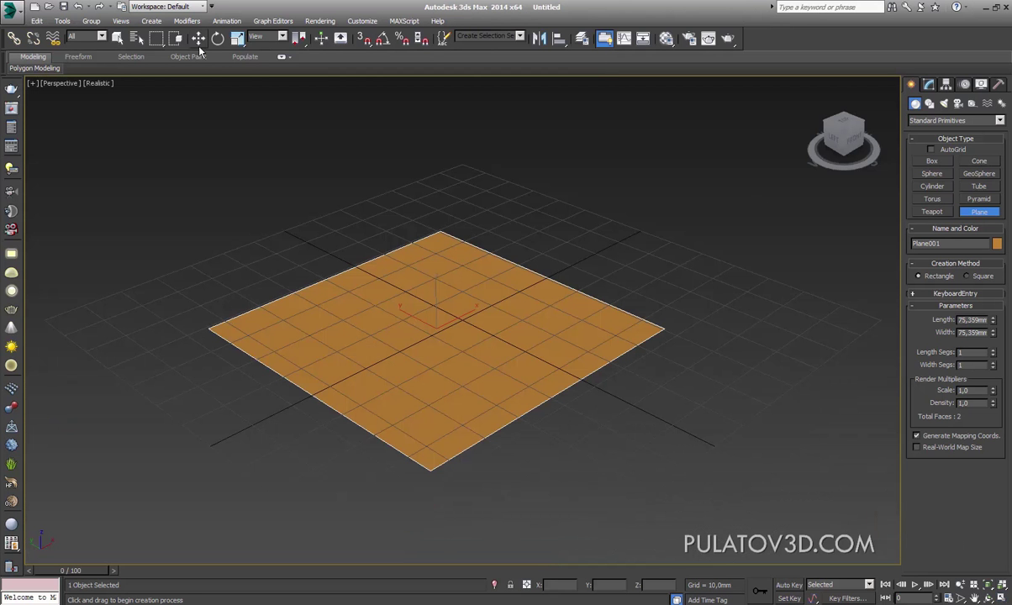
Step: Orbit to a near-front angle and Shift-drag a copy of the plane out to the right
left_click(198, 38)
left_click(622, 267)
mouse_move(621, 267)
middle_mouse_down("alt")
mouse_move(564, 295)
mouse_move(549, 347)
mouse_move(576, 286)
mouse_move(520, 277)
middle_mouse_up("alt")
left_click(564, 296)
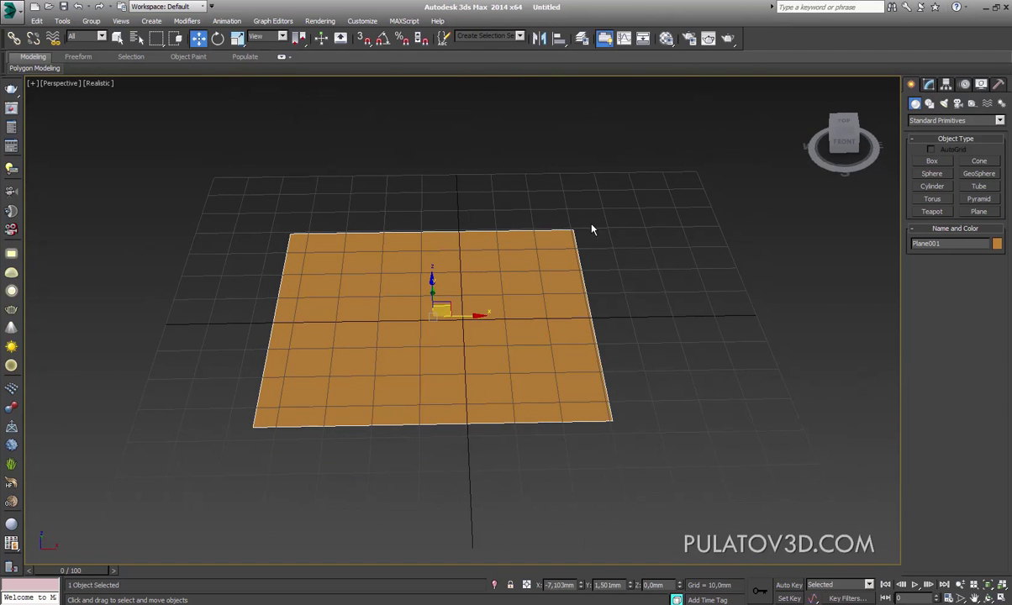
middle_click_drag(422, 276, 432, 273, "alt")
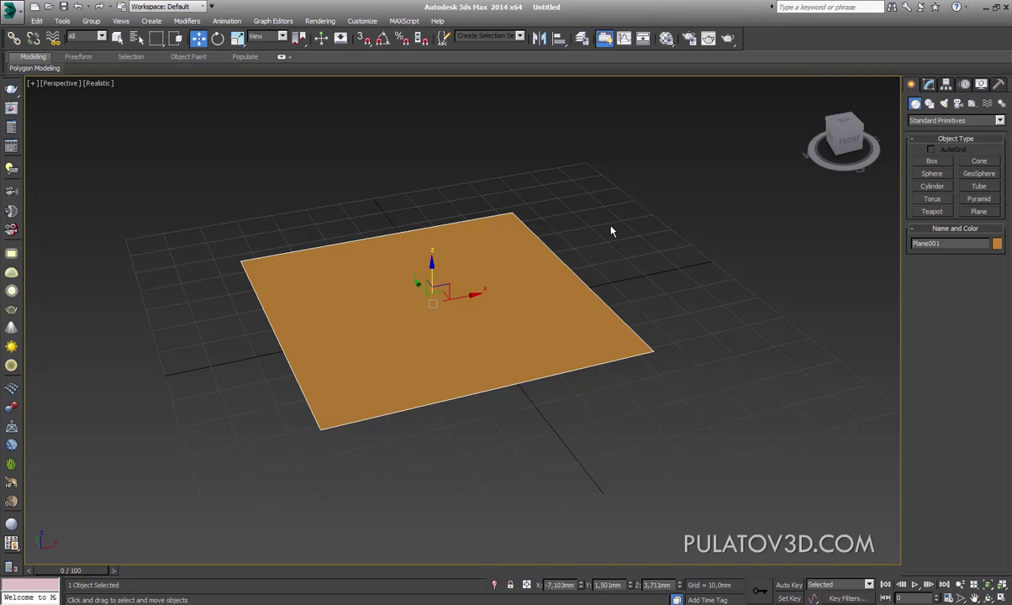
mouse_move(565, 260)
middle_mouse_down("alt")
mouse_move(539, 266)
mouse_move(544, 274)
mouse_move(597, 276)
middle_mouse_up("alt")
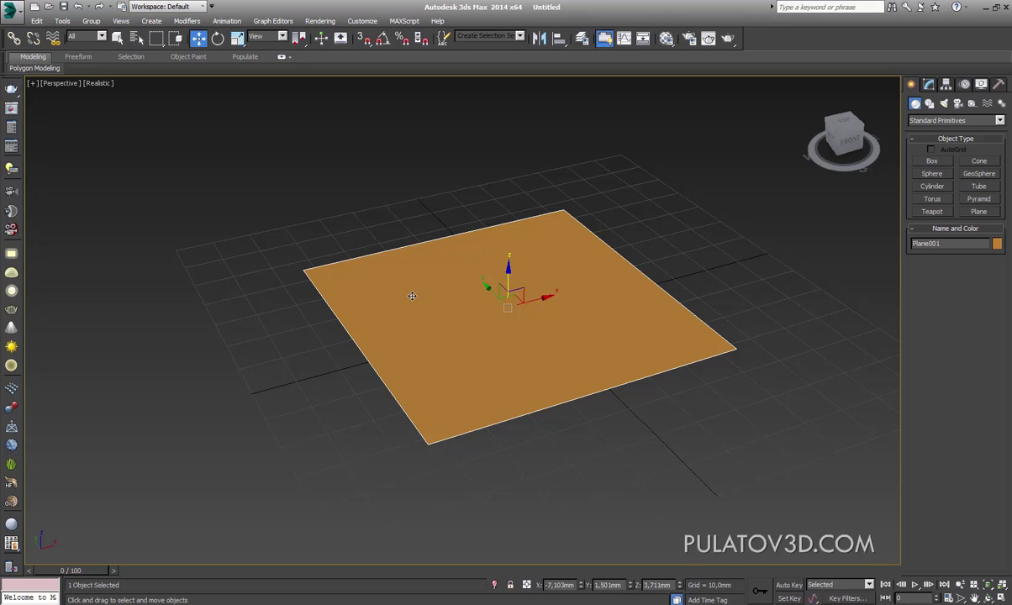
mouse_move(562, 273)
middle_mouse_down("alt")
mouse_move(551, 315)
mouse_move(567, 329)
mouse_move(633, 309)
mouse_move(668, 372)
mouse_move(590, 230)
middle_mouse_up("alt")
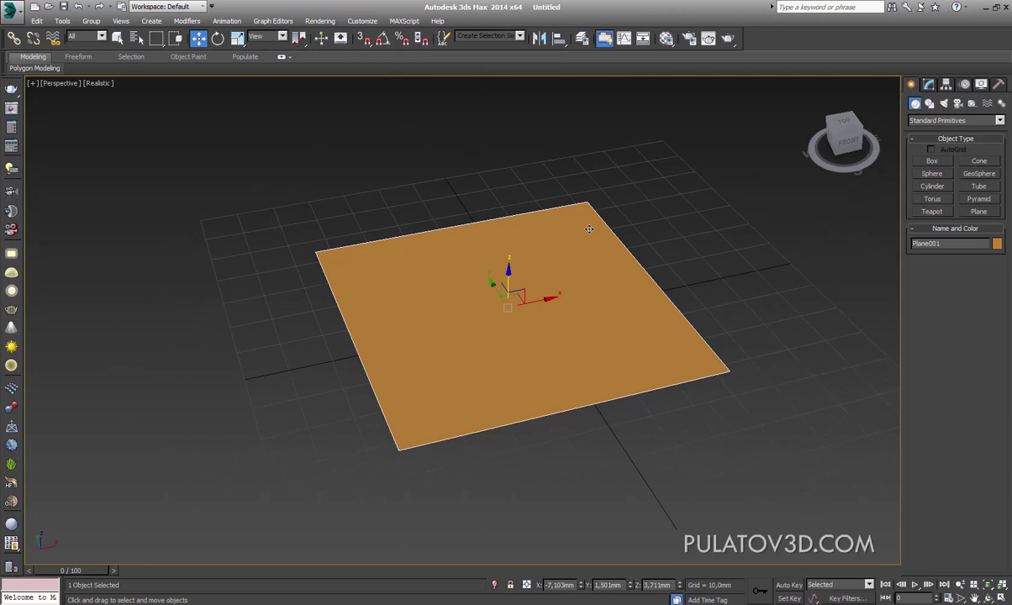
mouse_move(435, 217)
middle_mouse_down("alt")
mouse_move(442, 369)
mouse_move(479, 362)
middle_mouse_up("alt")
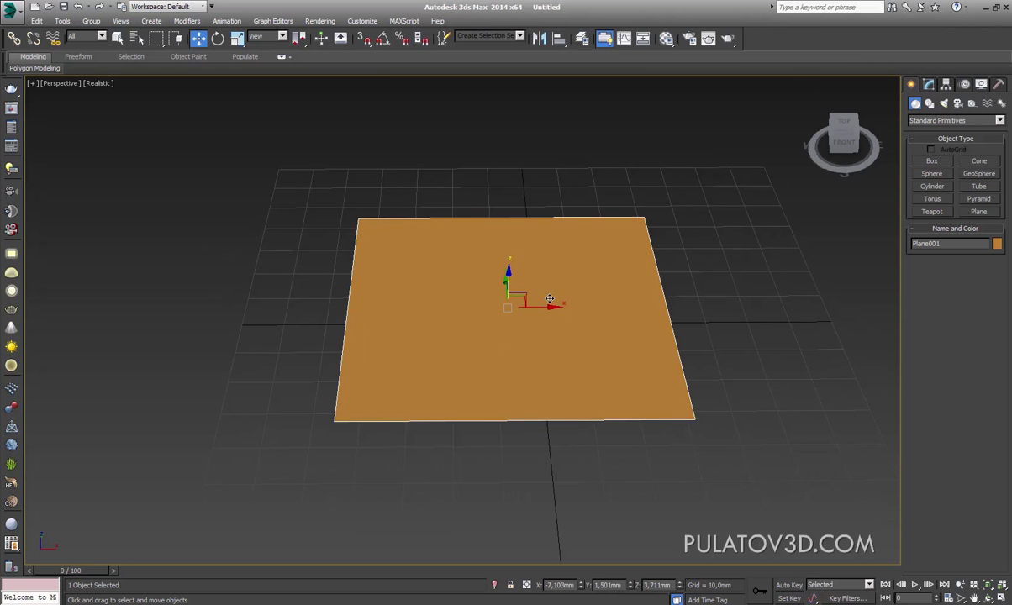
mouse_move(549, 300)
middle_mouse_down("alt")
mouse_move(590, 316)
mouse_move(366, 322)
middle_mouse_up("alt")
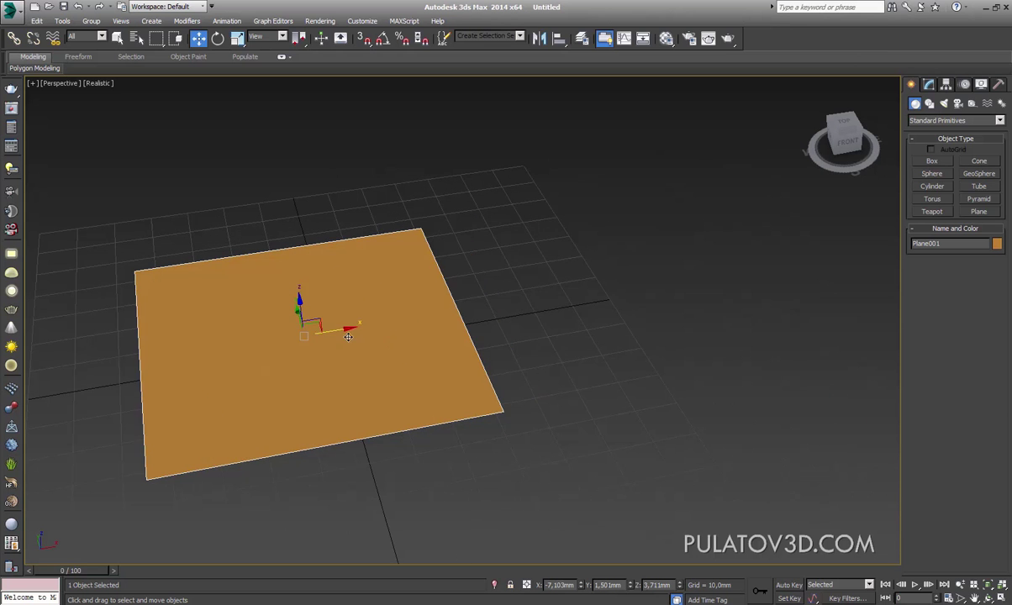
left_click_drag(366, 322, 673, 282, "shift")
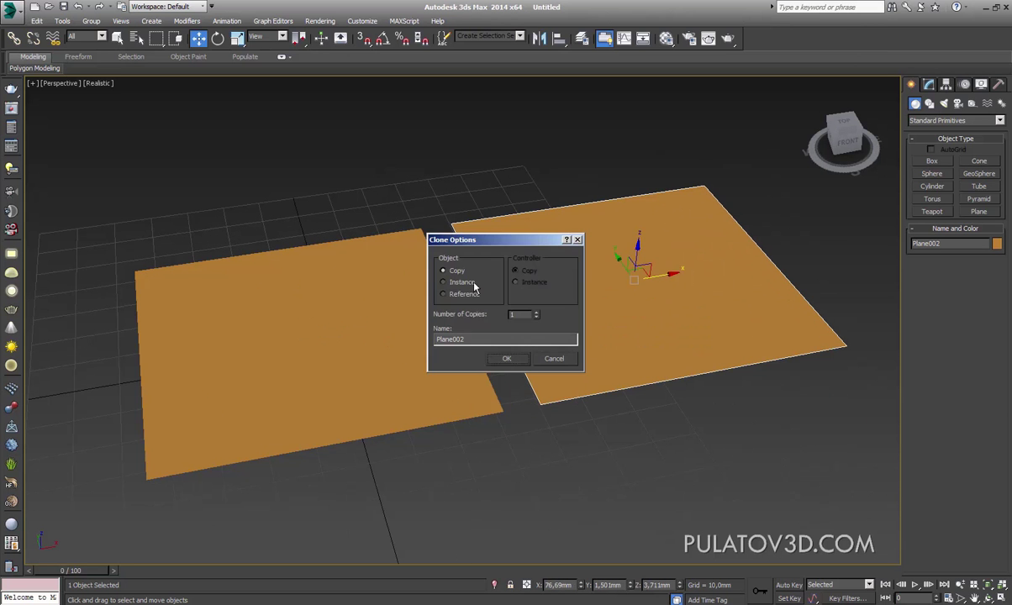
Step: Accept Plane002, then Shift-drag another copy to its right as Plane003
left_click(520, 363)
middle_click_drag(538, 367, 386, 347)
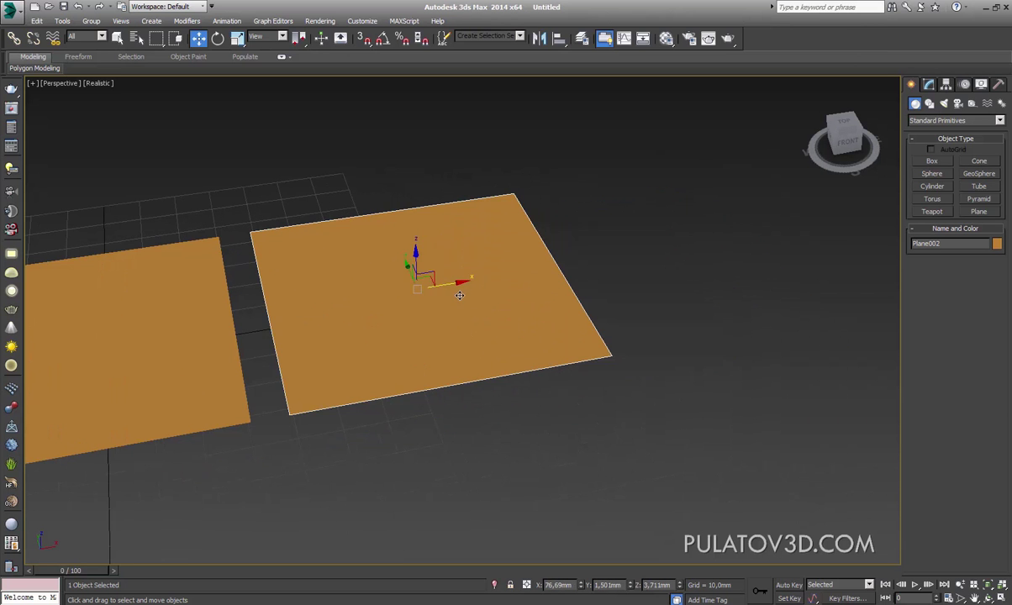
left_click_drag(460, 295, 745, 254, "shift")
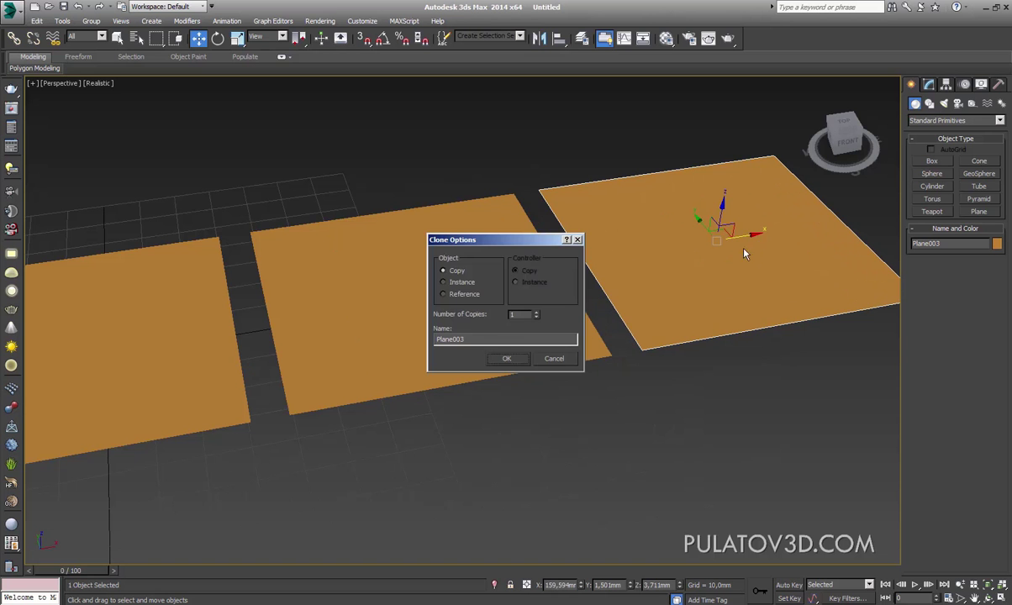
left_click(510, 361)
Step: Nudge Plane003 further right and bring up the middle plane's parameters in the Modify panel
scroll(572, 327, "down", 3)
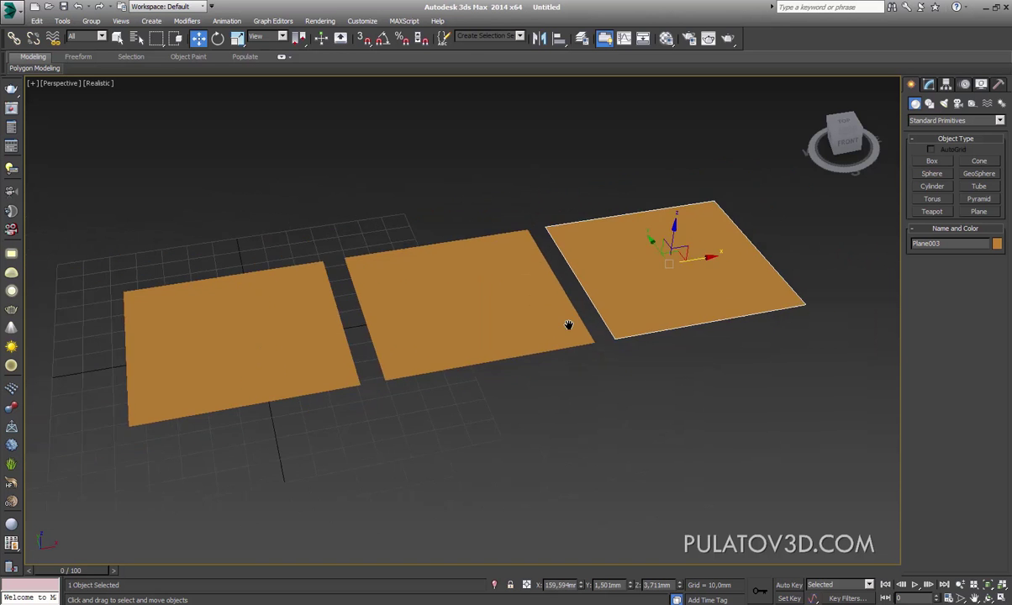
mouse_move(572, 327)
middle_mouse_down("alt")
mouse_move(642, 319)
mouse_move(604, 308)
middle_mouse_up("alt")
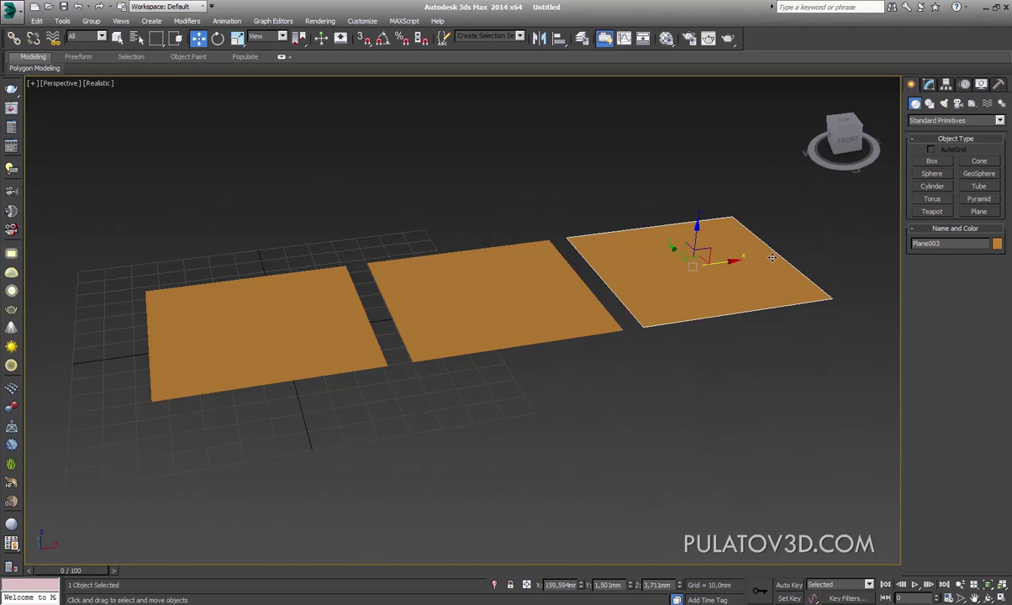
left_click_drag(719, 256, 744, 254)
scroll(744, 254, "up", 2)
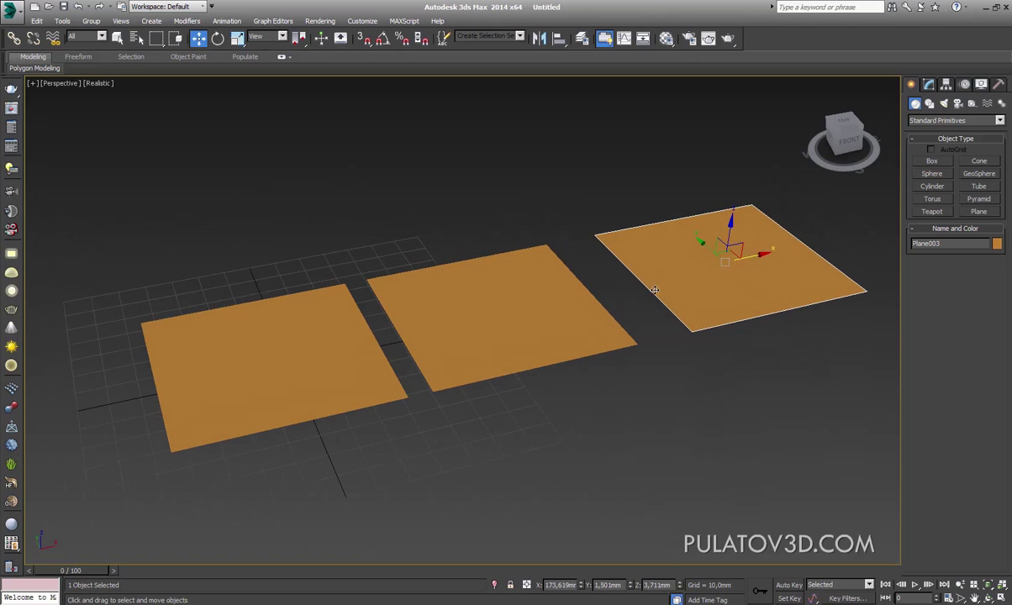
left_click(502, 293)
left_click(929, 85)
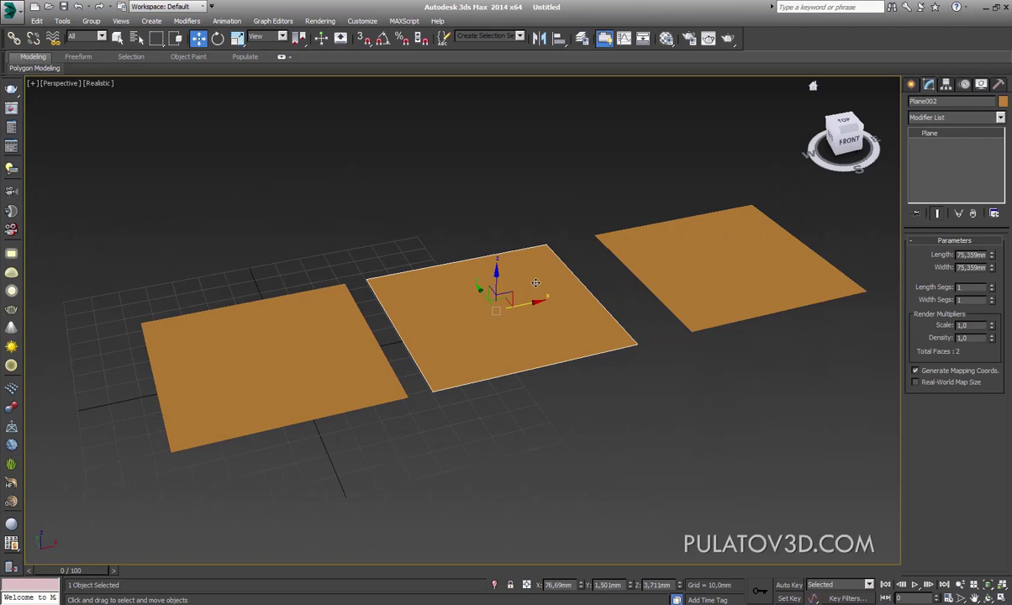
Step: Convert Plane002 to Editable Poly and remove its right corner vertex
right_click(491, 292)
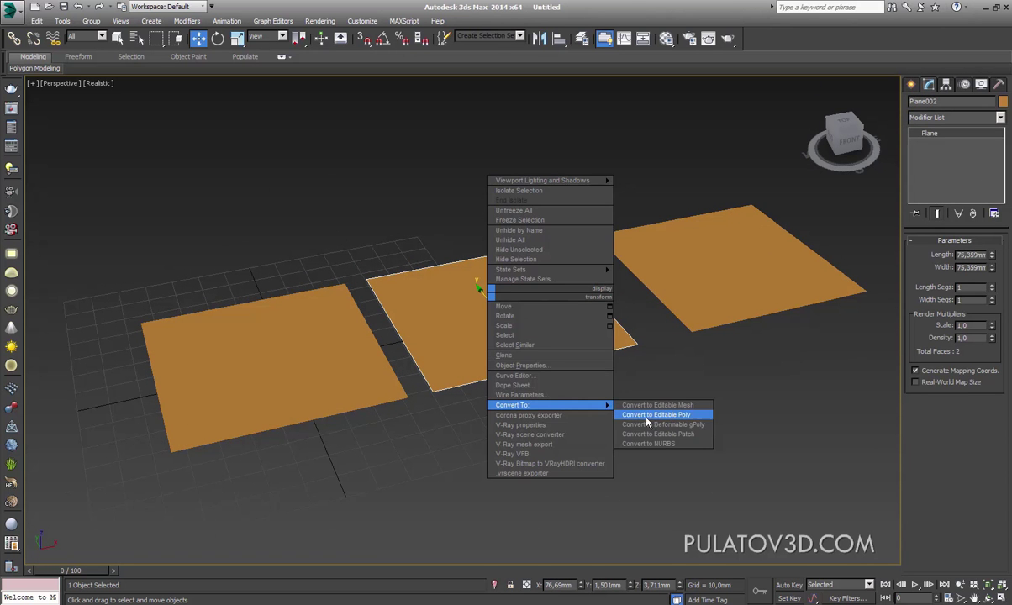
left_click(649, 415)
left_click(924, 254)
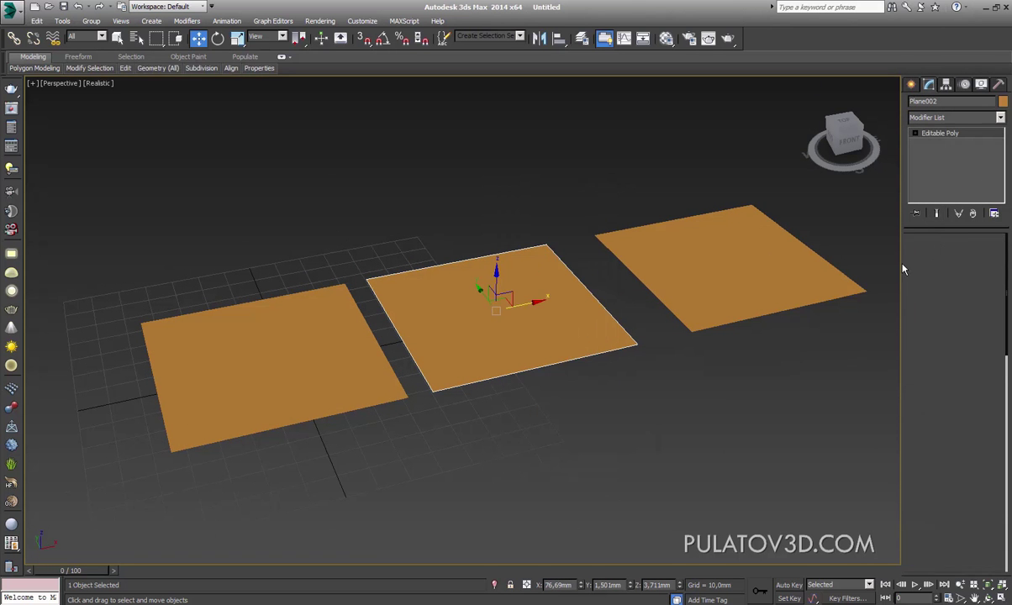
left_click_drag(719, 256, 599, 358)
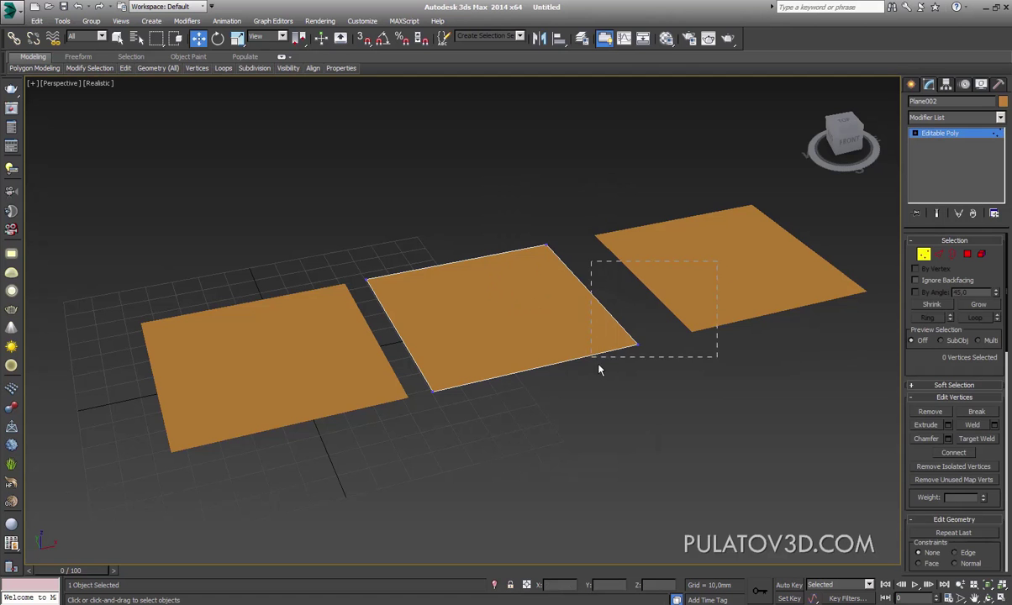
left_click(930, 412)
Step: Move the top vertex down so the triangle points sideways toward the right-hand plane
left_click(545, 245)
middle_click_drag(545, 270, 559, 242, "alt")
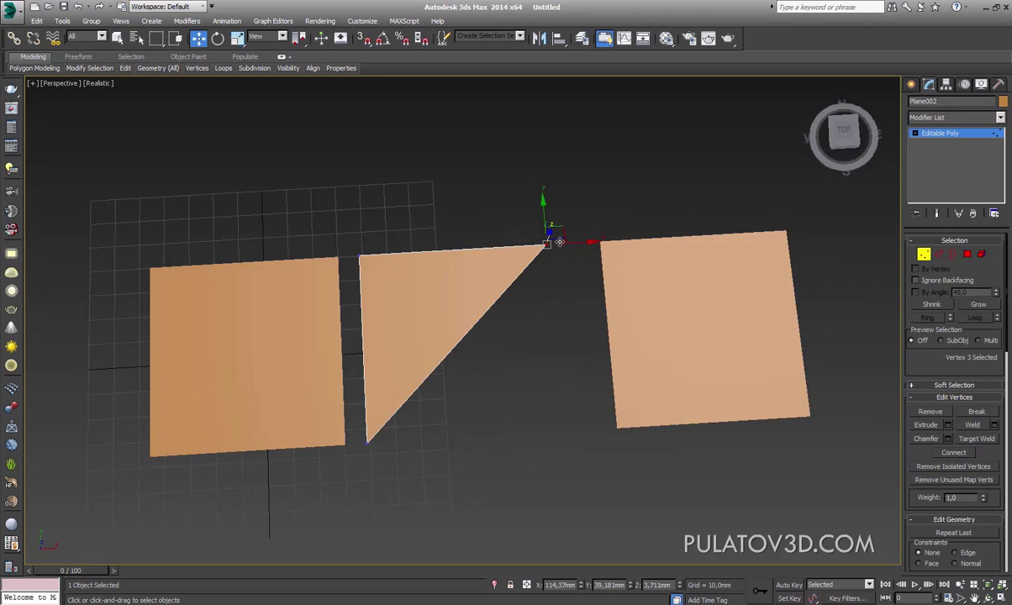
left_click_drag(559, 242, 550, 316)
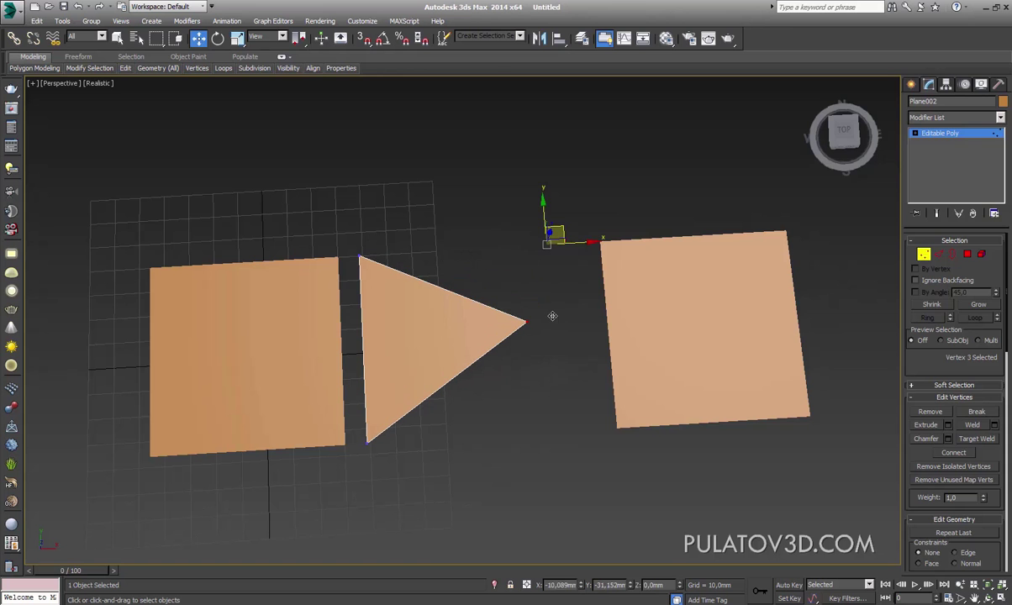
left_click(912, 84)
left_click(714, 318)
Step: Shift Plane003 slightly left and convert it to Editable Poly
left_click_drag(714, 318, 668, 321)
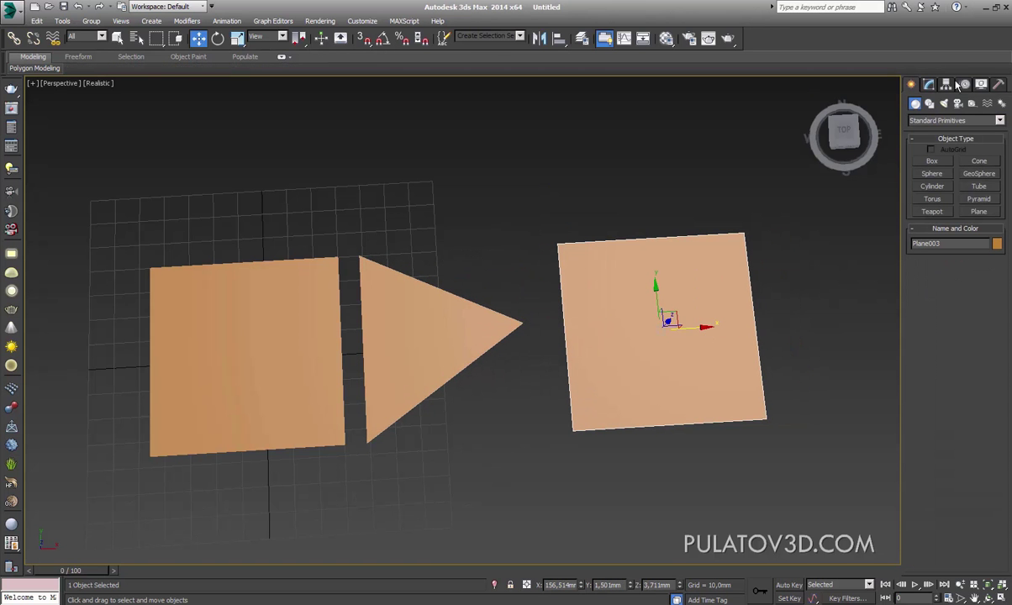
left_click(929, 84)
right_click(671, 291)
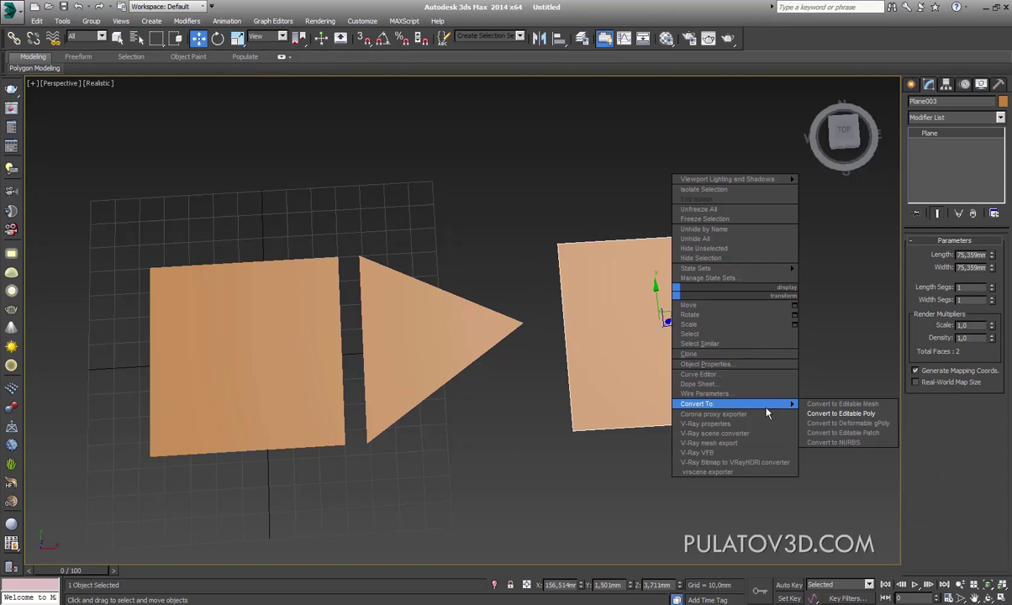
left_click(841, 414)
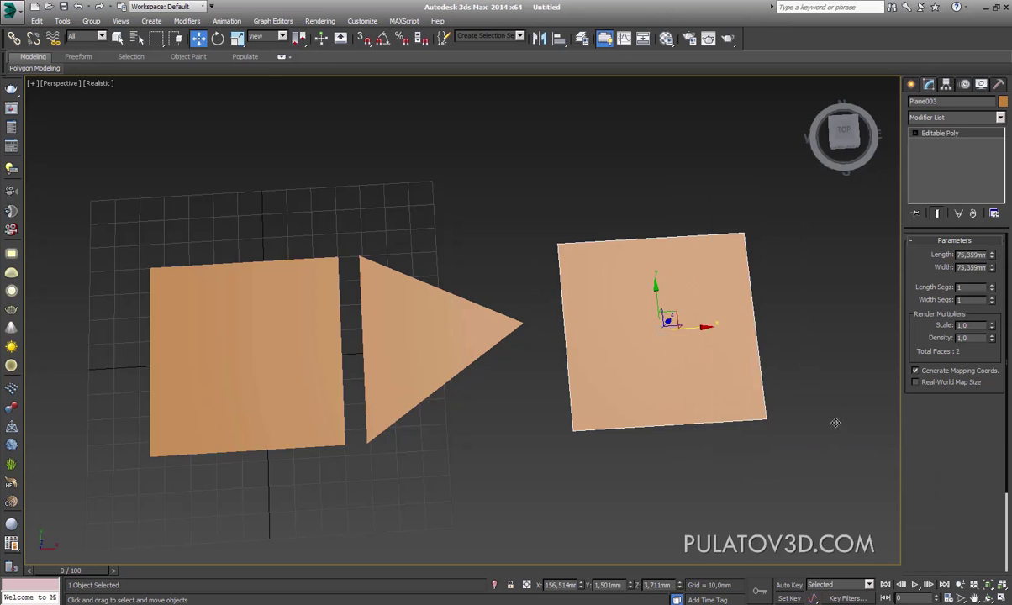
middle_click_drag(714, 308, 870, 249, "alt")
Step: Chamfer Plane003's bottom-left corner vertex by about 24.5 mm
key("1")
left_click(613, 413)
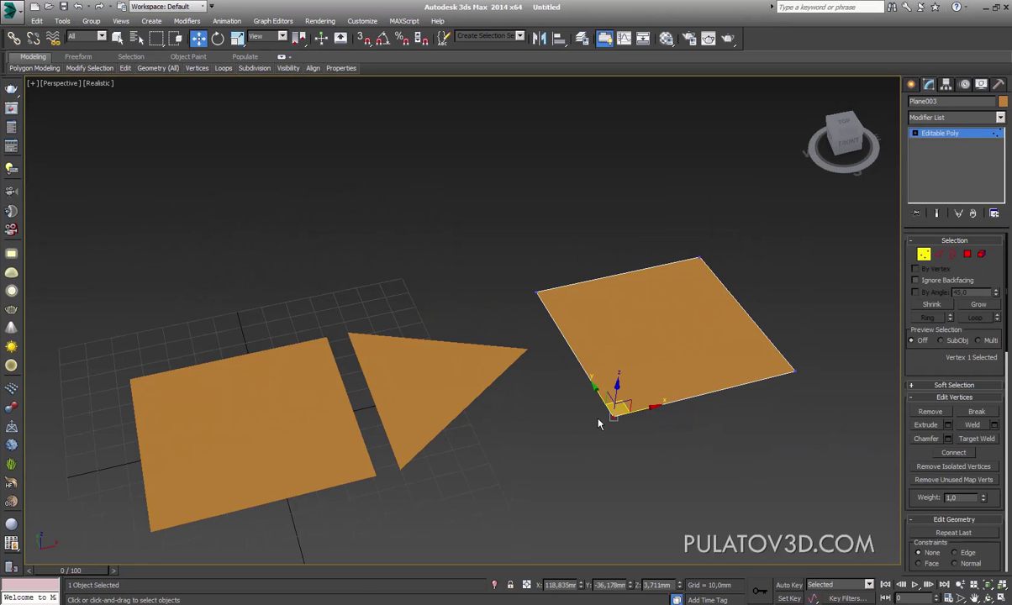
left_click(948, 439)
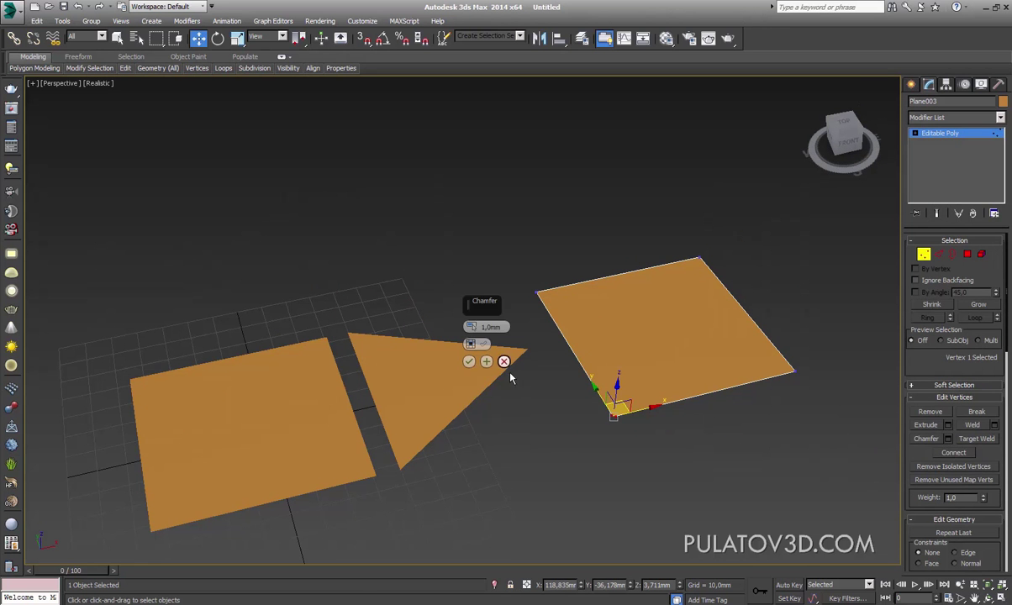
left_click_drag(486, 279, 469, 207)
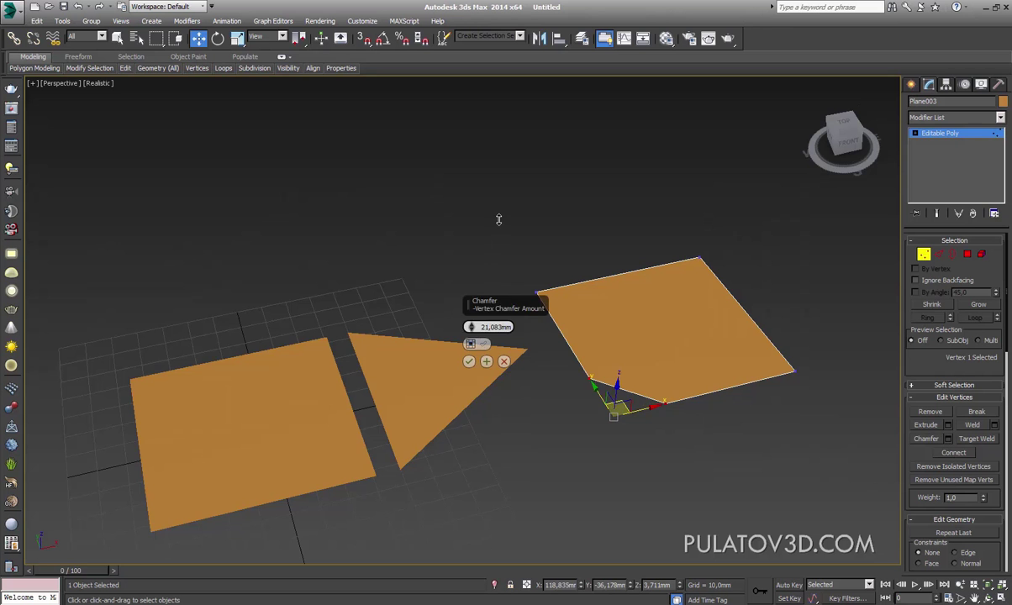
left_click(468, 362)
Step: Move the top-left and bottom-right vertices to even out the pentagon
left_click_drag(581, 246, 515, 324)
middle_click_drag(515, 324, 612, 292, "alt")
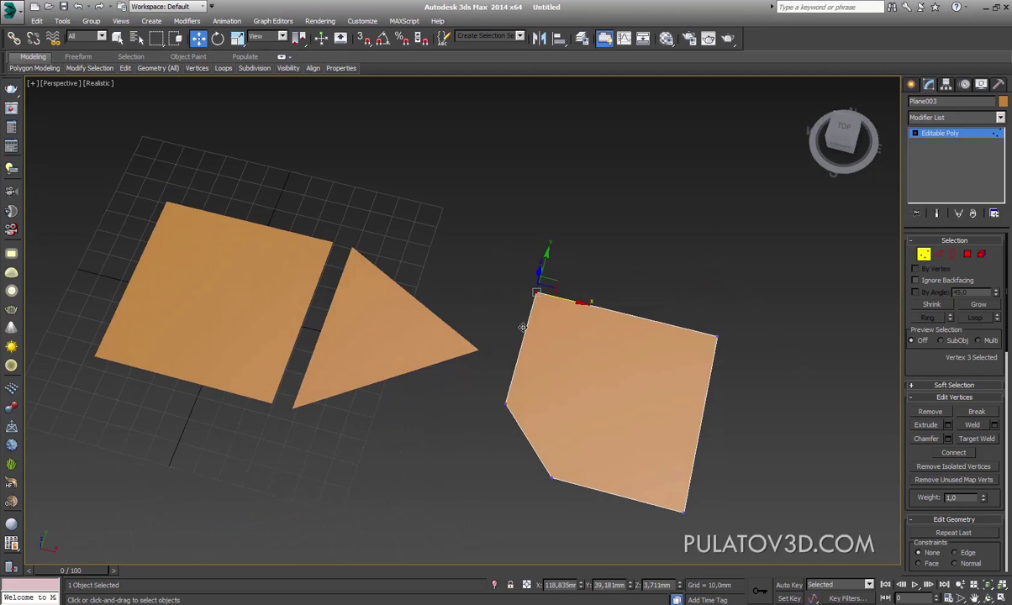
left_click_drag(611, 292, 586, 296)
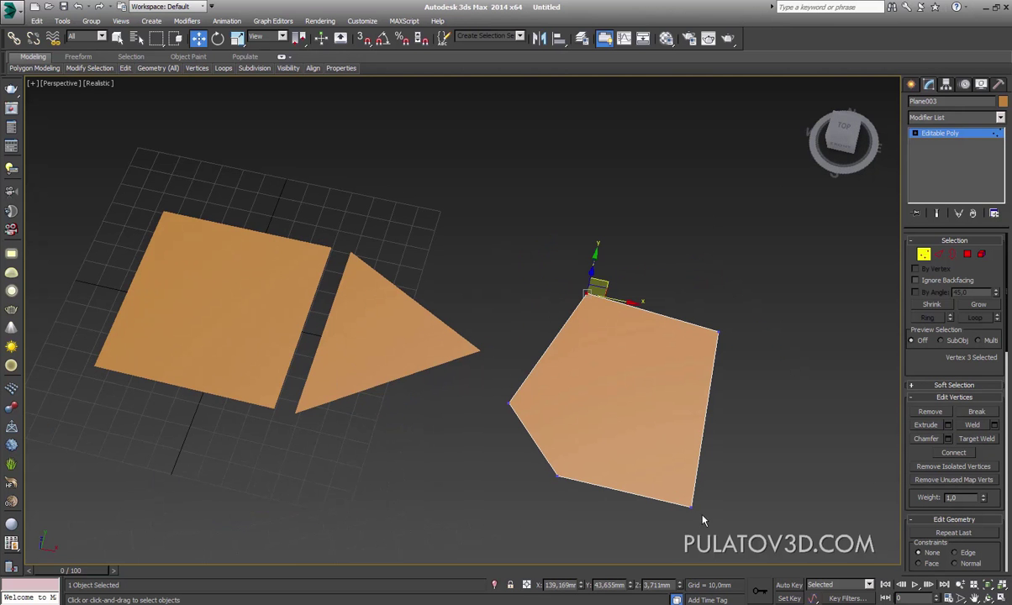
left_click(691, 506)
left_click_drag(701, 497, 702, 478)
middle_click_drag(583, 430, 604, 313, "alt")
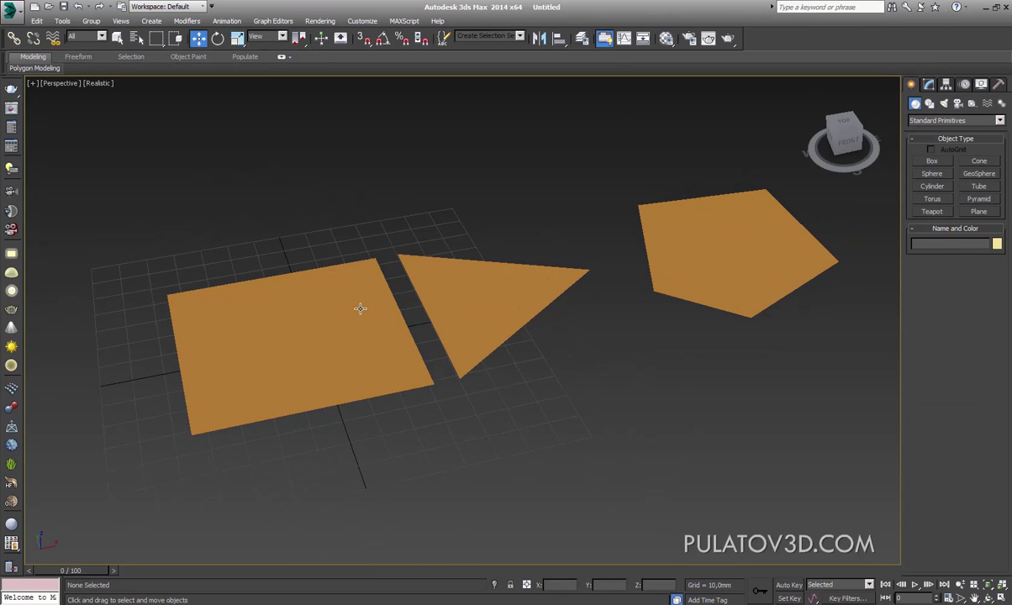
left_click(730, 251)
middle_click_drag(730, 251, 705, 238, "alt")
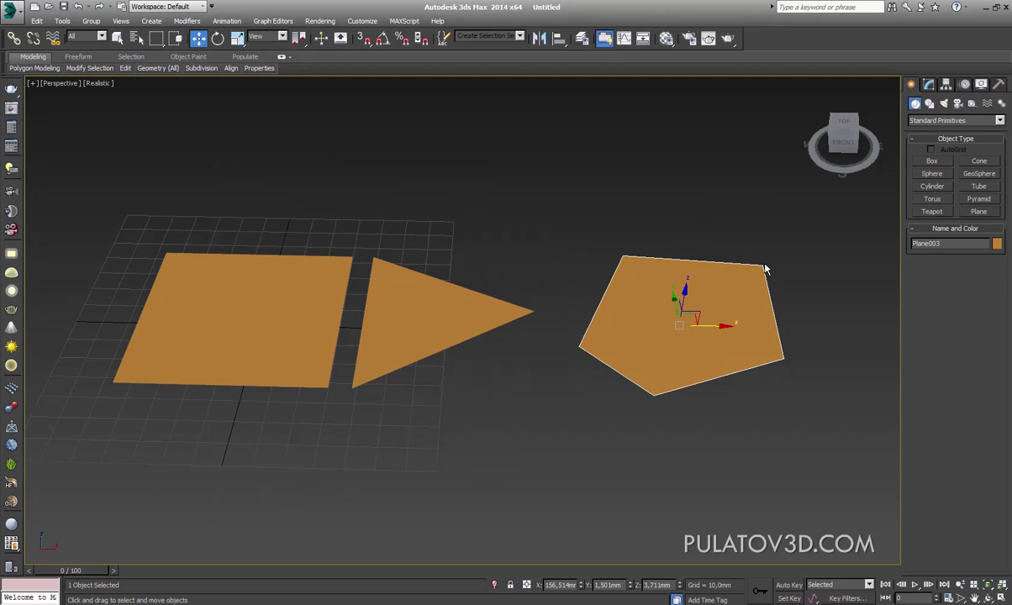
left_click(631, 224)
key("ctrl+z")
mouse_move(402, 323)
middle_mouse_down("alt")
mouse_move(430, 329)
mouse_move(390, 308)
middle_mouse_up("alt")
left_click(343, 338)
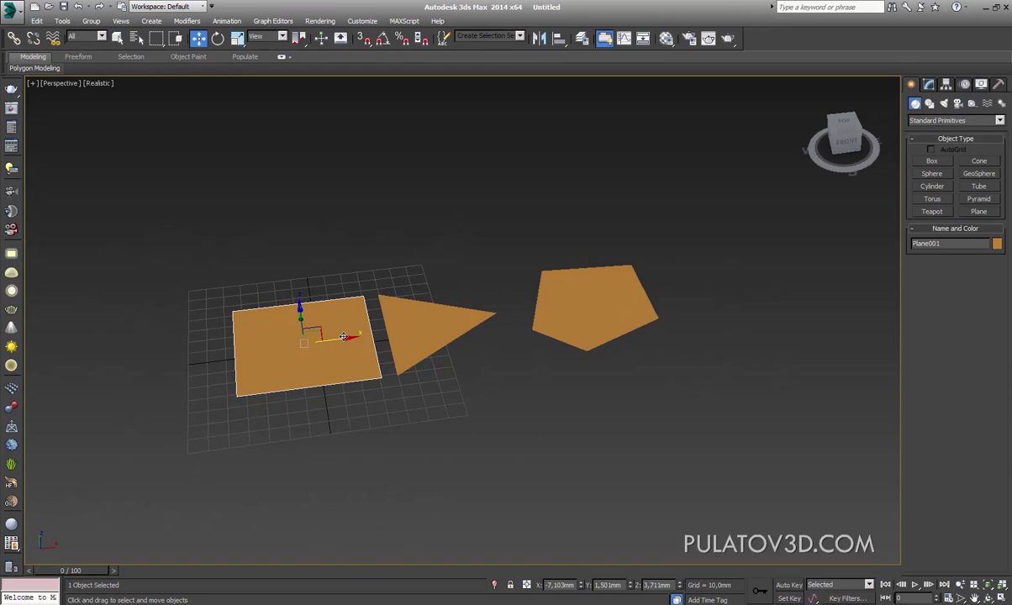
middle_click_drag(343, 337, 422, 328)
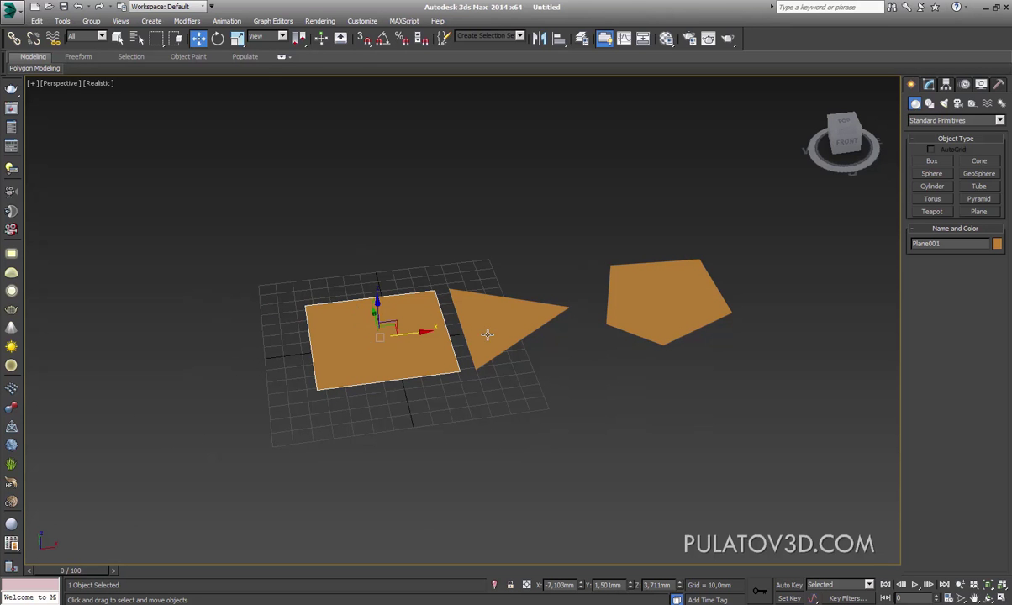
left_click(460, 315)
left_click(644, 308)
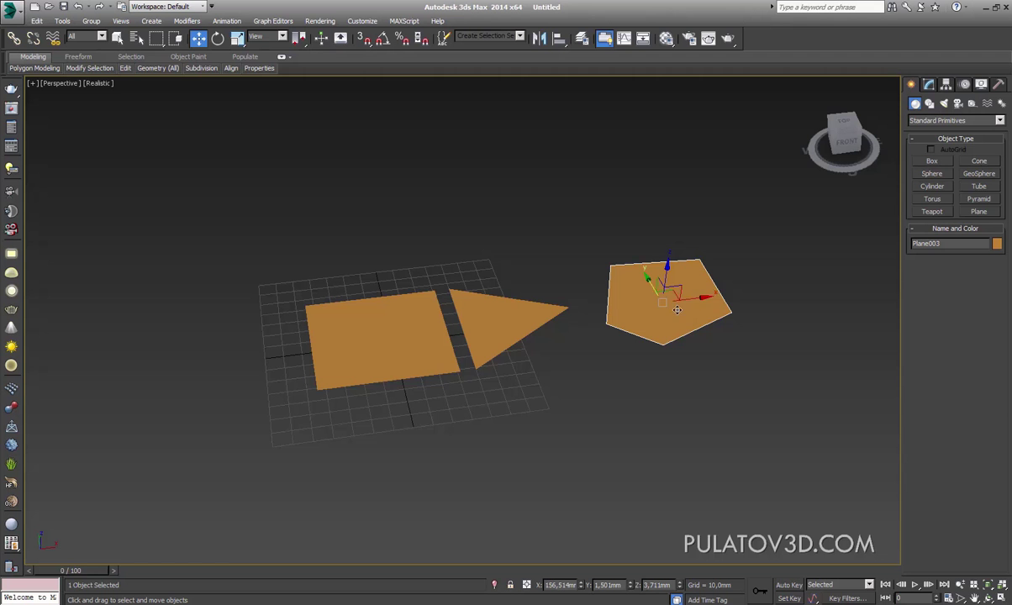
mouse_move(589, 378)
middle_mouse_down("alt")
mouse_move(358, 438)
mouse_move(422, 383)
mouse_move(413, 372)
mouse_move(491, 323)
middle_mouse_up("alt")
left_click(378, 414)
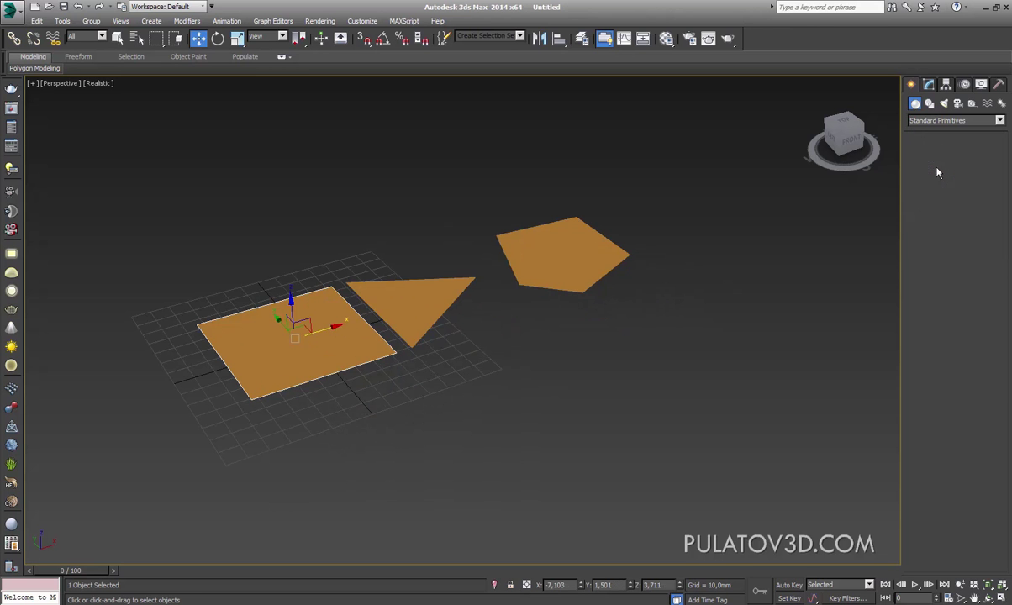
Step: Set the Box creation method to Cube and draw Box001 beside the planes
left_click_drag(614, 365, 646, 446)
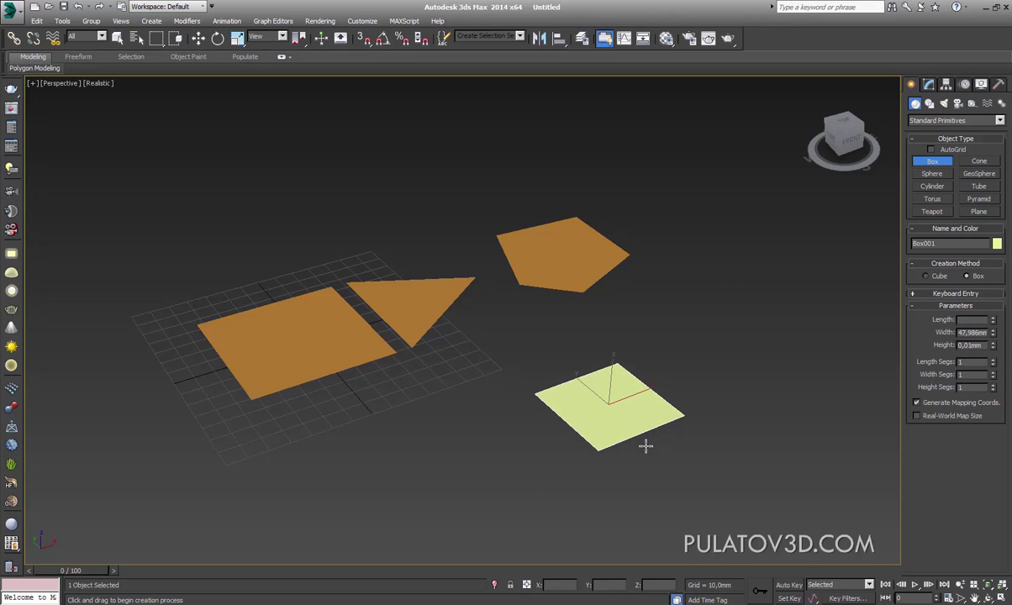
right_click(651, 325)
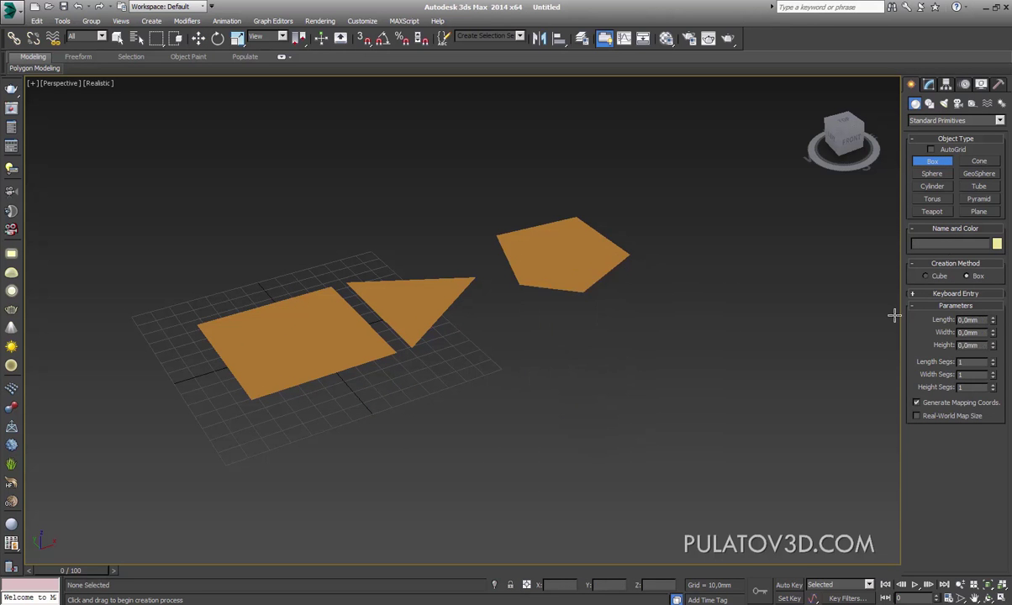
left_click(925, 276)
mouse_move(580, 402)
left_mouse_down()
mouse_move(605, 438)
mouse_move(641, 461)
left_mouse_up()
key("w")
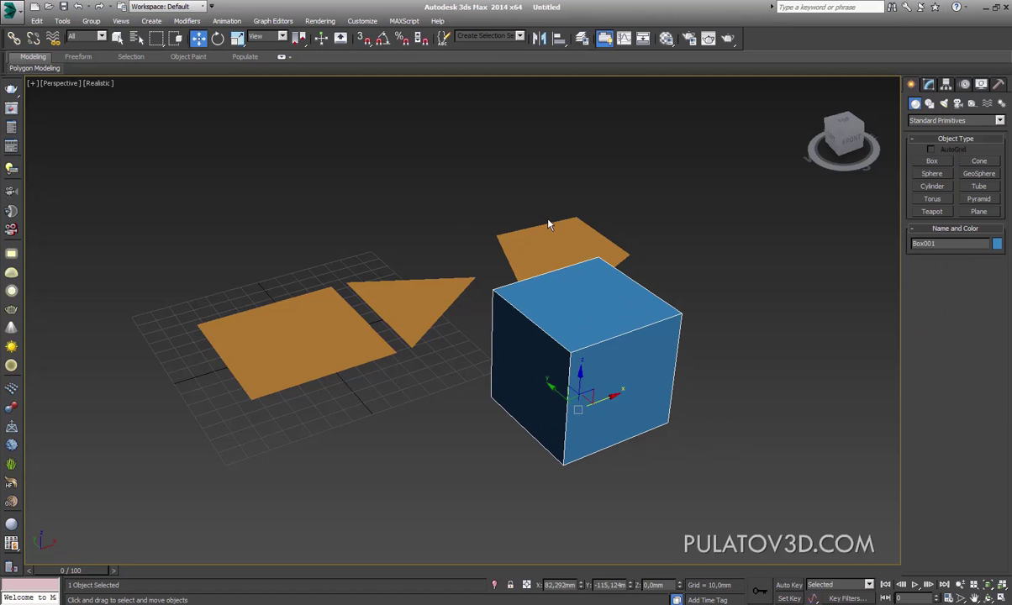
mouse_move(548, 224)
middle_mouse_down("alt")
mouse_move(556, 237)
mouse_move(509, 233)
mouse_move(700, 251)
mouse_move(747, 239)
mouse_move(635, 332)
mouse_move(590, 249)
mouse_move(633, 264)
mouse_move(612, 304)
mouse_move(502, 282)
mouse_move(519, 249)
mouse_move(436, 307)
mouse_move(660, 305)
mouse_move(568, 309)
mouse_move(578, 305)
middle_mouse_up("alt")
mouse_move(612, 390)
middle_mouse_down("alt")
mouse_move(510, 287)
mouse_move(543, 330)
mouse_move(594, 301)
mouse_move(666, 350)
mouse_move(667, 239)
middle_mouse_up("alt")
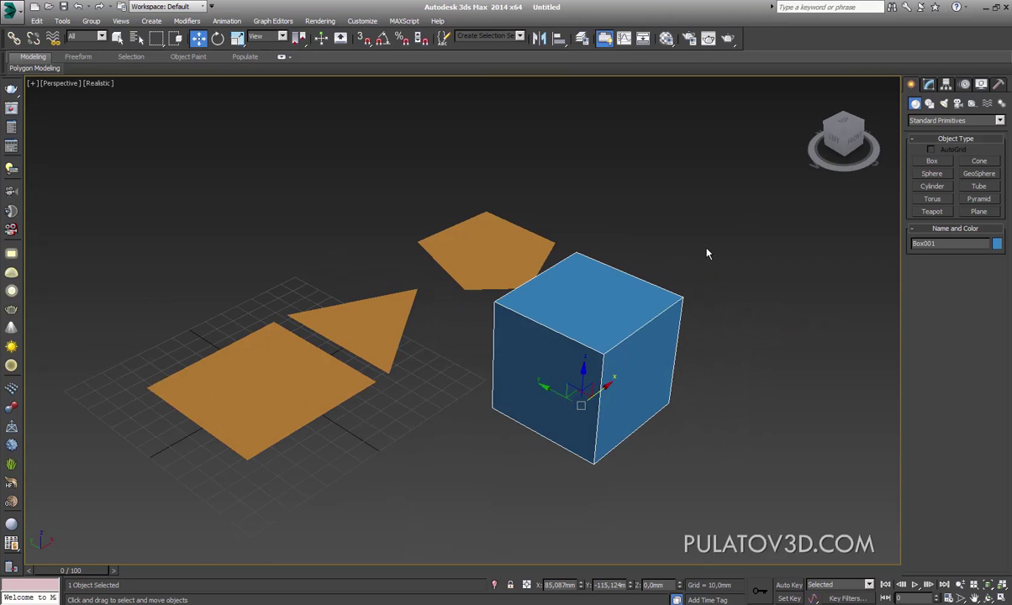
right_click(565, 330)
left_click(553, 333)
right_click(550, 328)
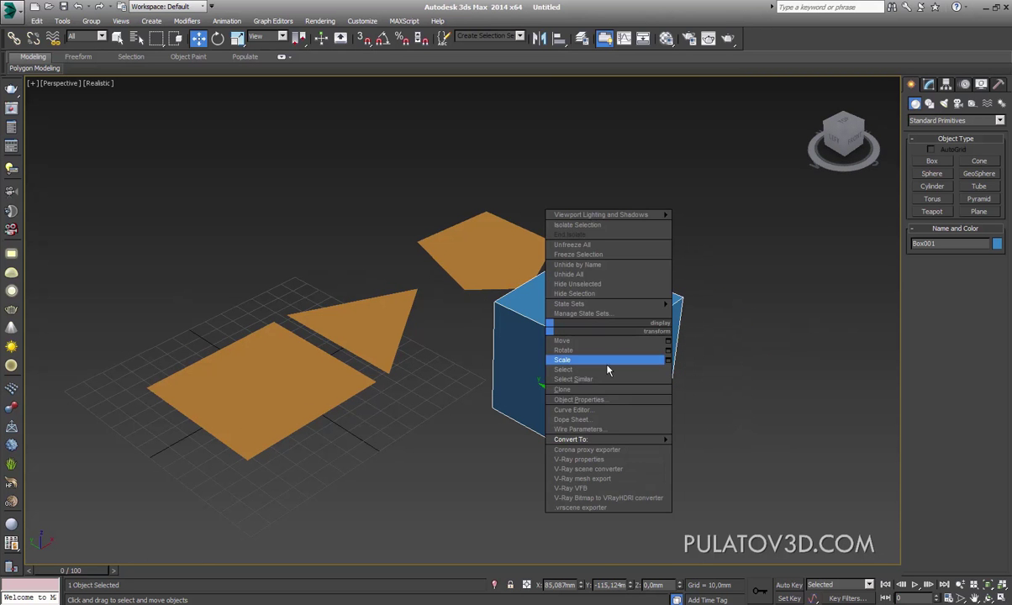
left_click(710, 449)
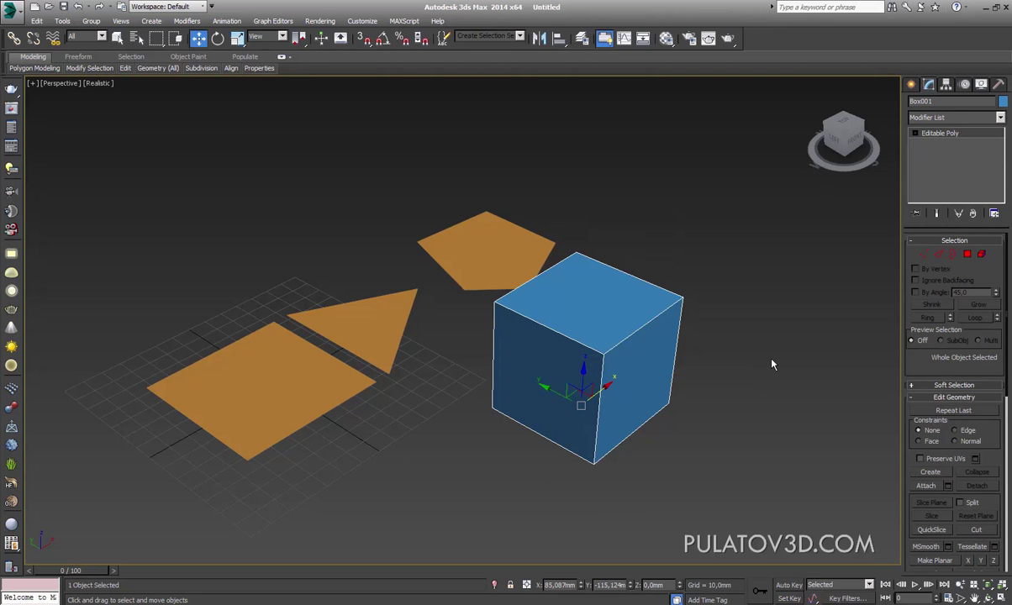
key("ctrl+z")
Step: Draw a sphere, Sphere001, in front of the blue cube
left_click(687, 256)
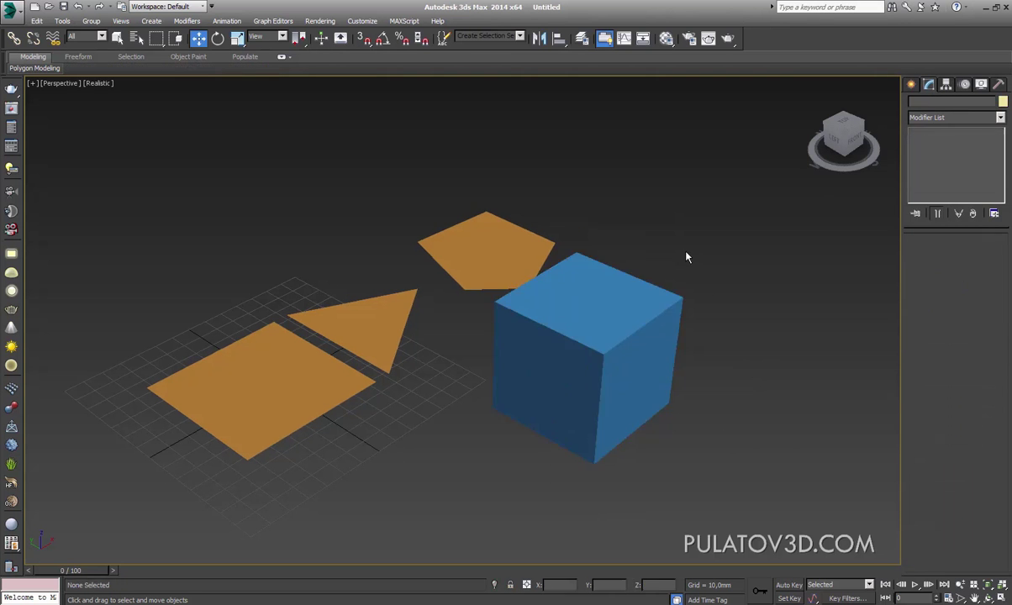
left_click(911, 84)
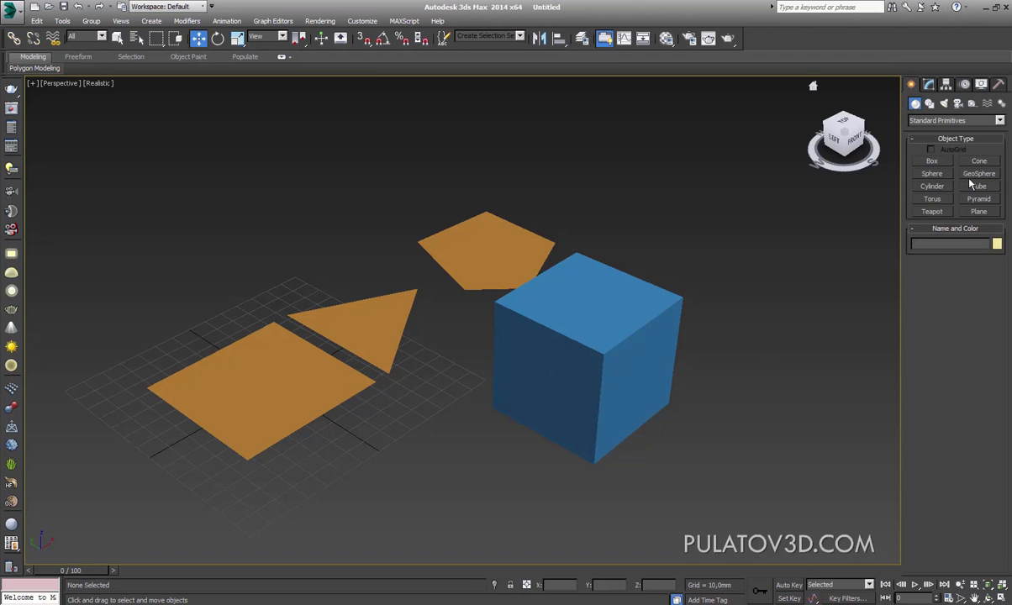
left_click(587, 335)
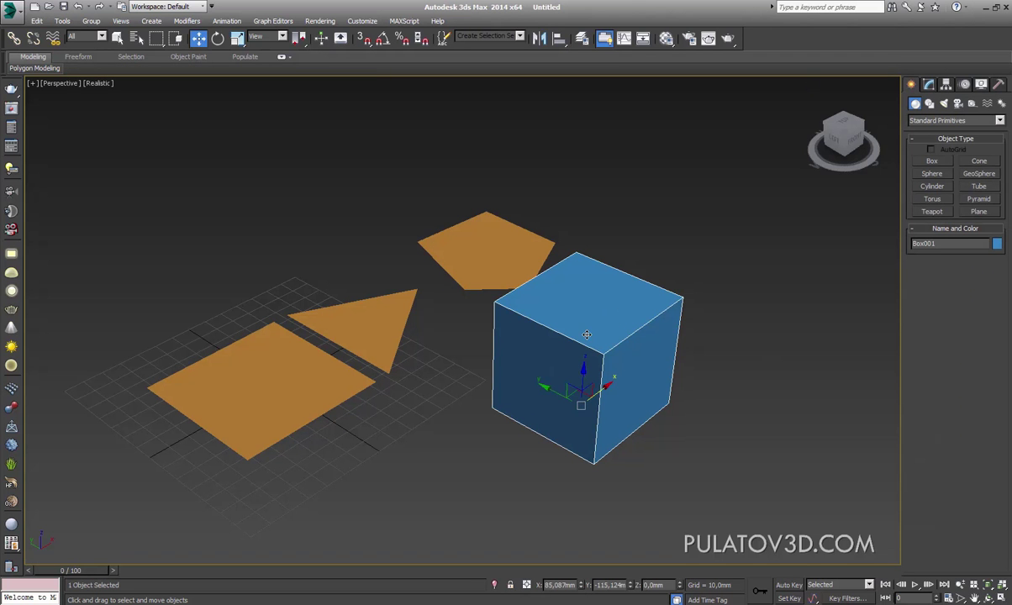
left_click(932, 173)
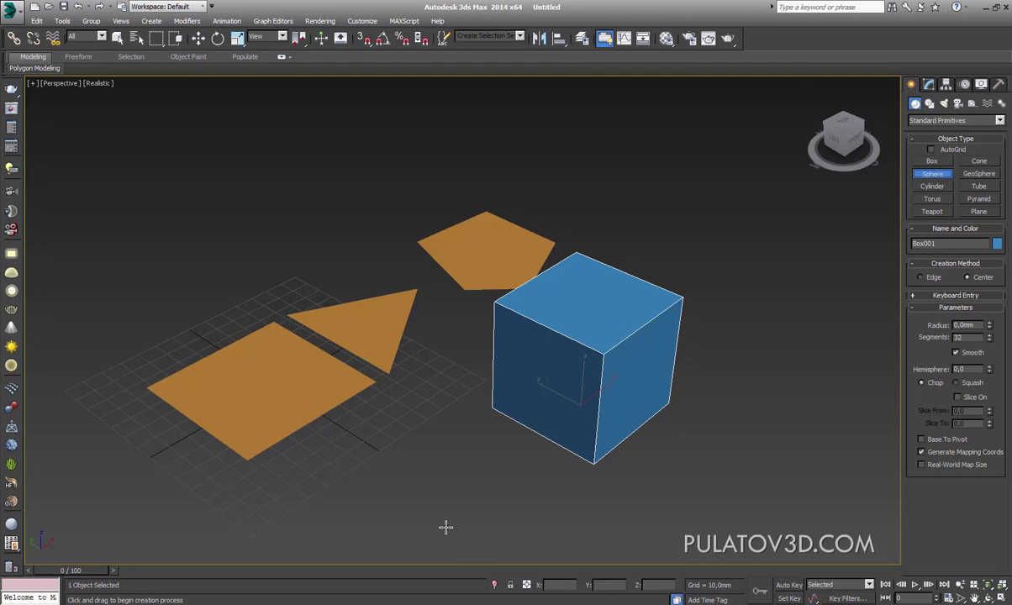
mouse_move(442, 515)
left_mouse_down()
mouse_move(484, 562)
mouse_move(505, 562)
left_mouse_up()
left_click(198, 38)
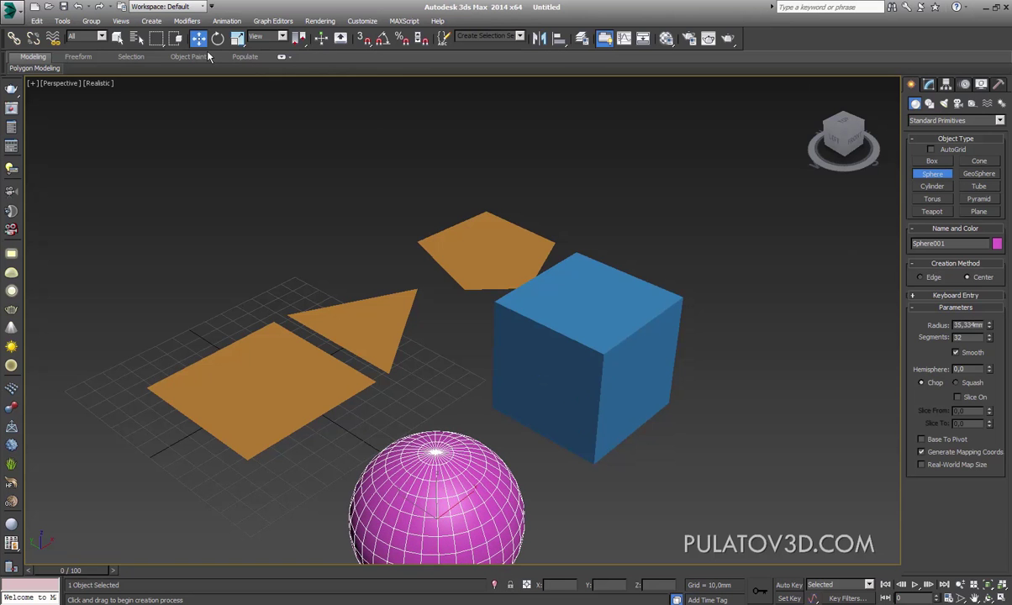
Step: Raise the sphere along Z so it floats above the ground grid
mouse_move(479, 403)
middle_mouse_down("alt")
mouse_move(506, 401)
mouse_move(504, 470)
middle_mouse_up("alt")
left_click_drag(437, 504, 497, 436)
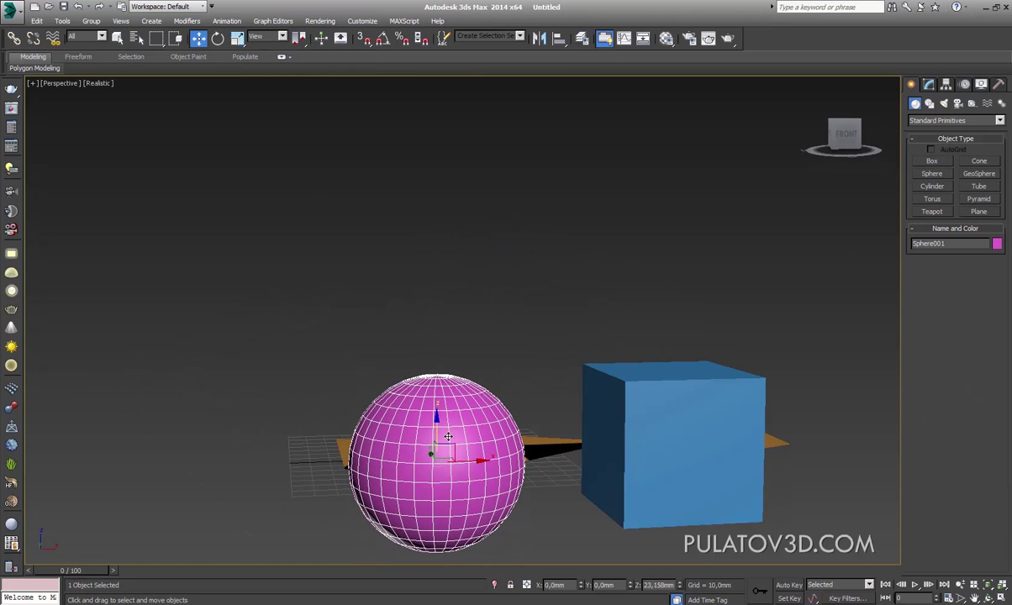
middle_click_drag(496, 437, 471, 421, "alt")
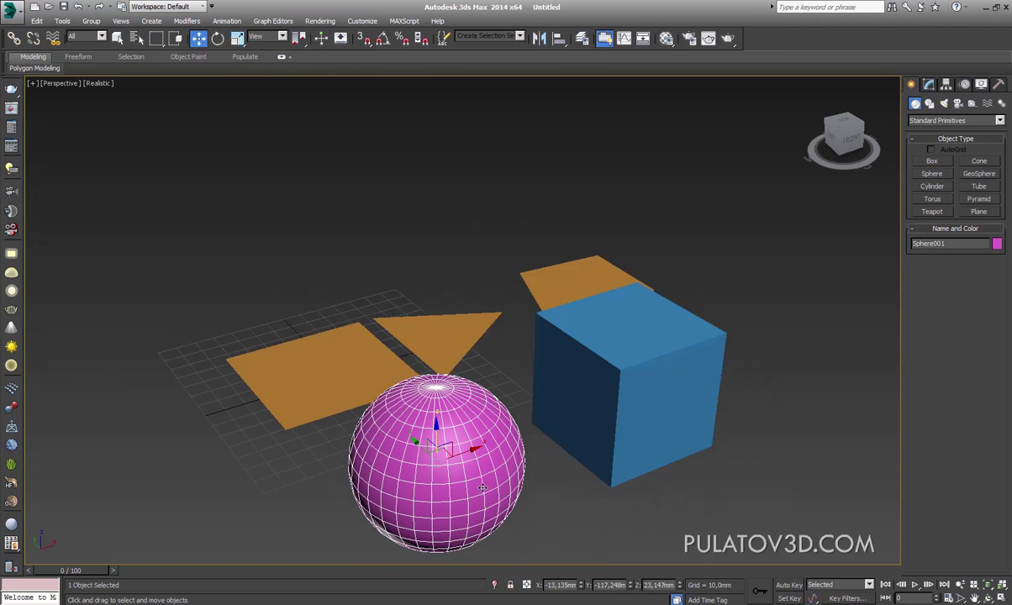
left_click(631, 374)
scroll(574, 409, "up", 3)
left_click(533, 317)
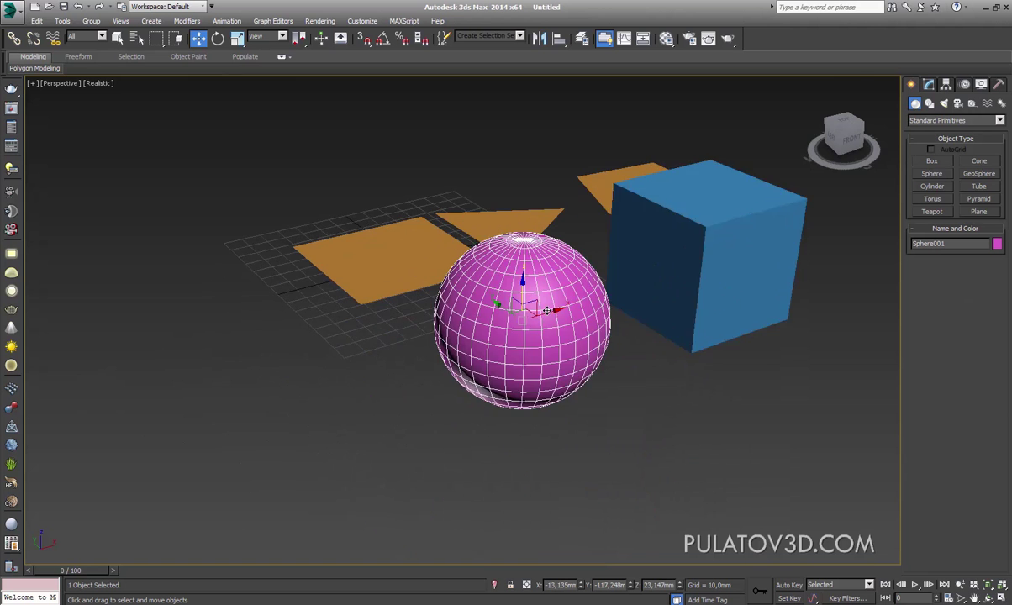
scroll(545, 321, "up", 3)
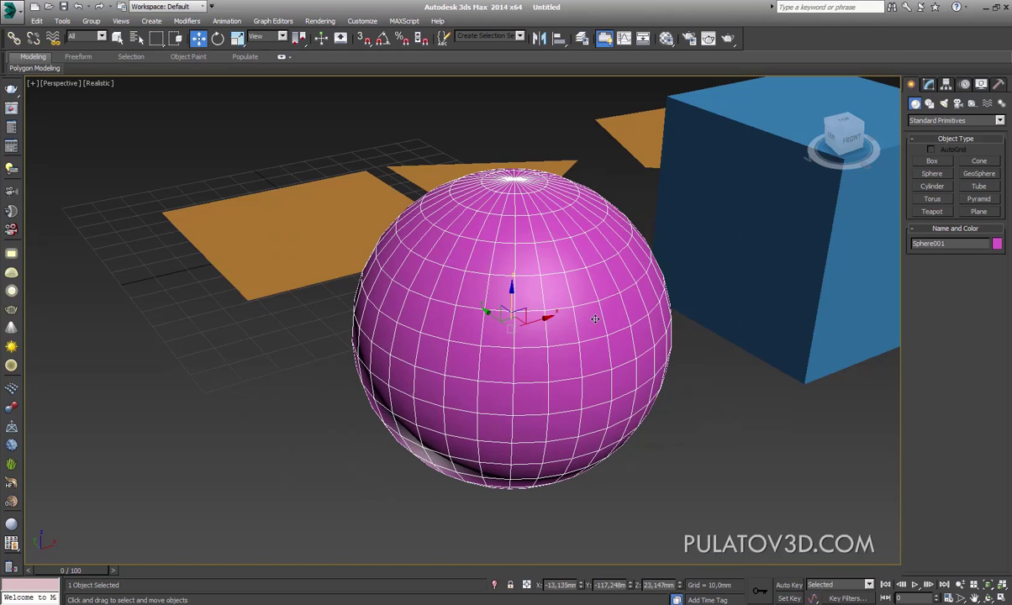
scroll(594, 319, "up", 2)
scroll(638, 265, "down", 4)
scroll(633, 278, "down", 3)
left_click(634, 279)
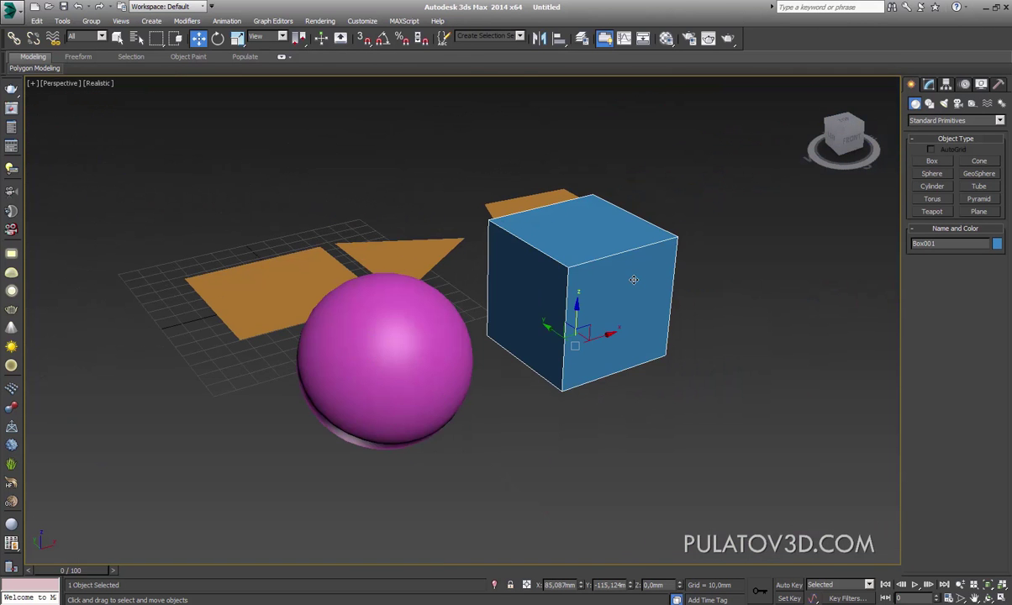
scroll(634, 280, "up", 4)
scroll(606, 311, "down", 1)
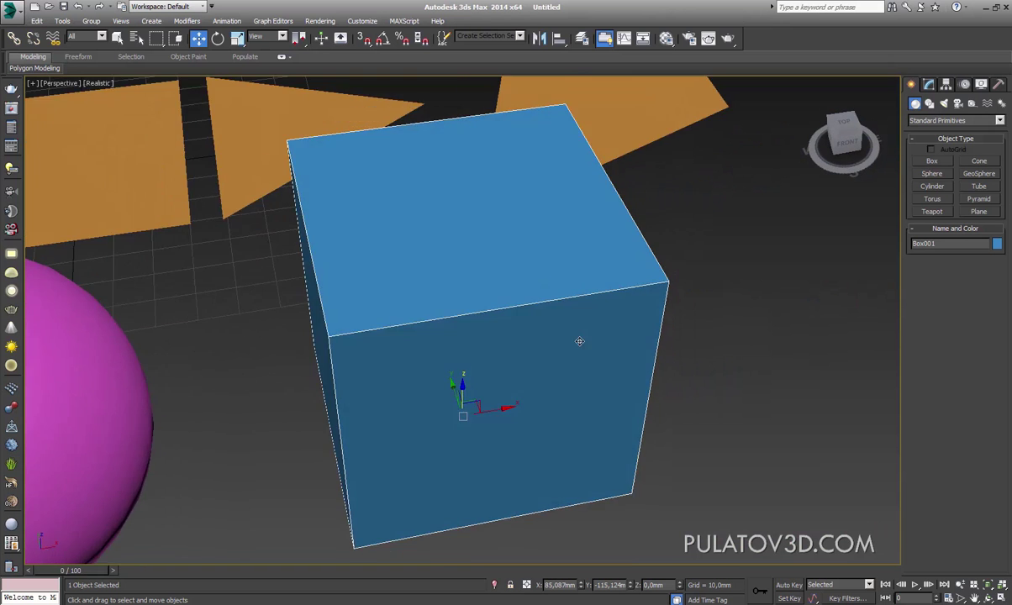
scroll(580, 342, "down", 3)
scroll(656, 328, "up", 1)
scroll(665, 320, "up", 1)
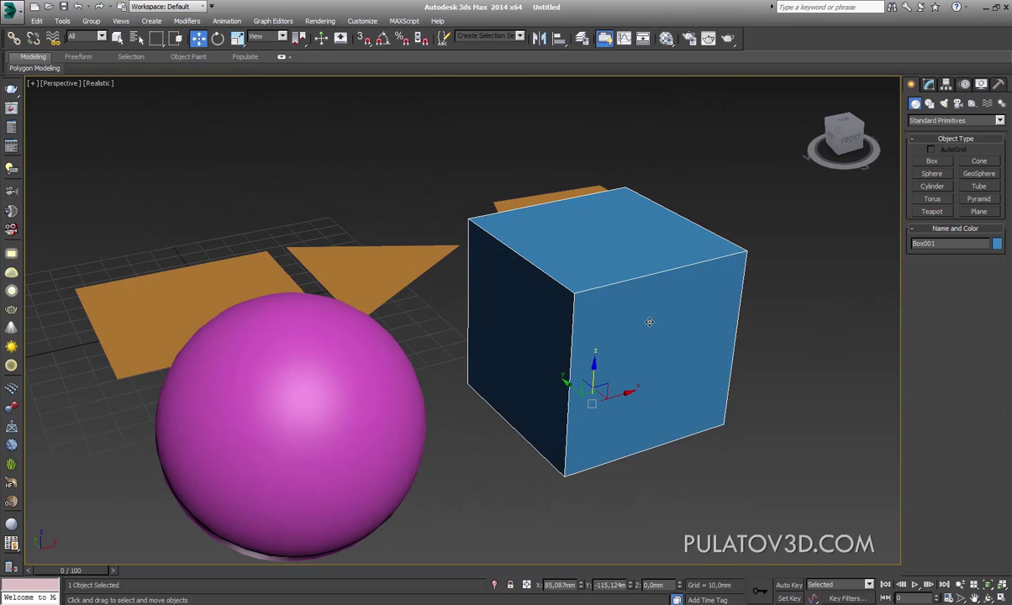
middle_click_drag(648, 323, 658, 294)
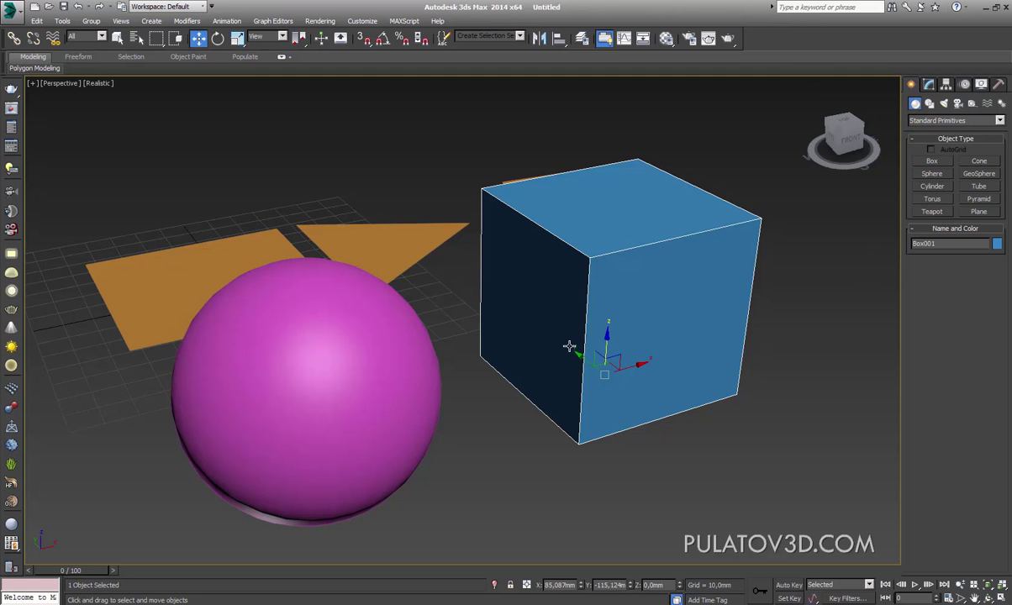
Step: Switch selection between the objects and try a different width on the square plane
left_click(931, 85)
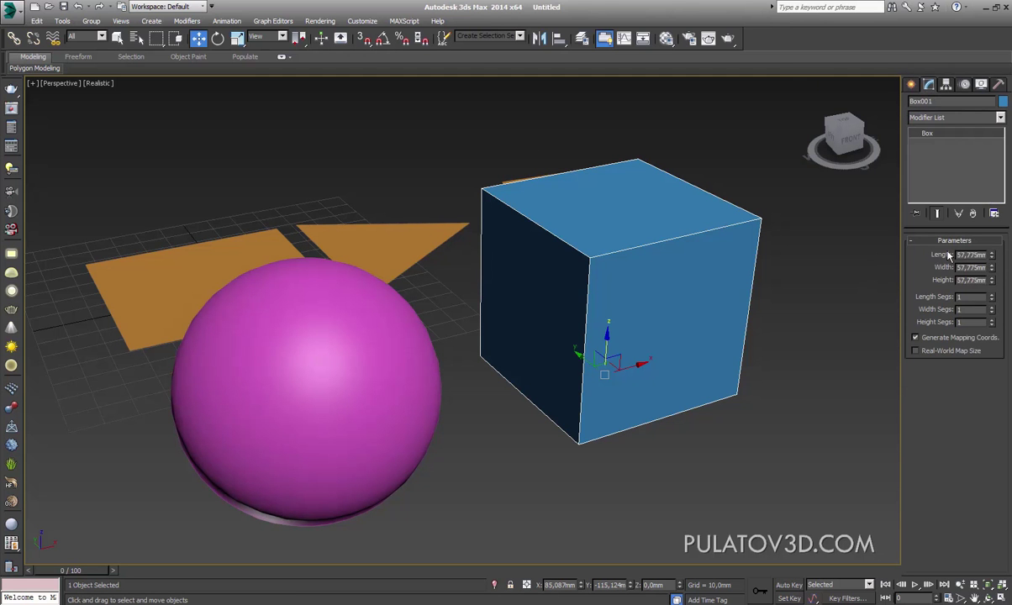
left_click(360, 318)
left_click(560, 254)
left_click(337, 377)
left_click(548, 352)
middle_click_drag(649, 302, 701, 226, "alt")
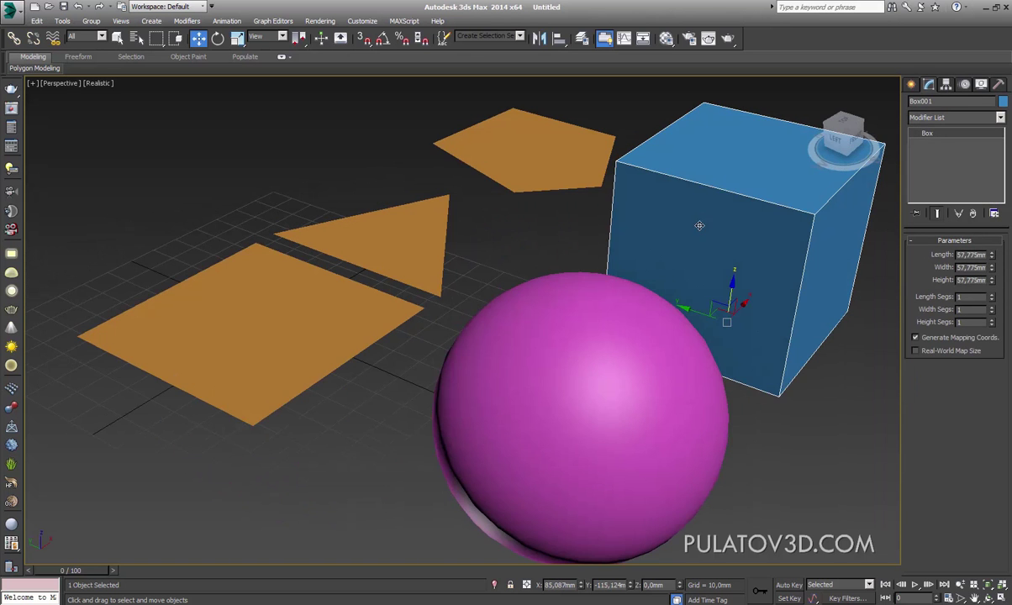
left_click(299, 337)
mouse_move(299, 337)
middle_mouse_down("alt")
mouse_move(528, 286)
mouse_move(471, 320)
middle_mouse_up("alt")
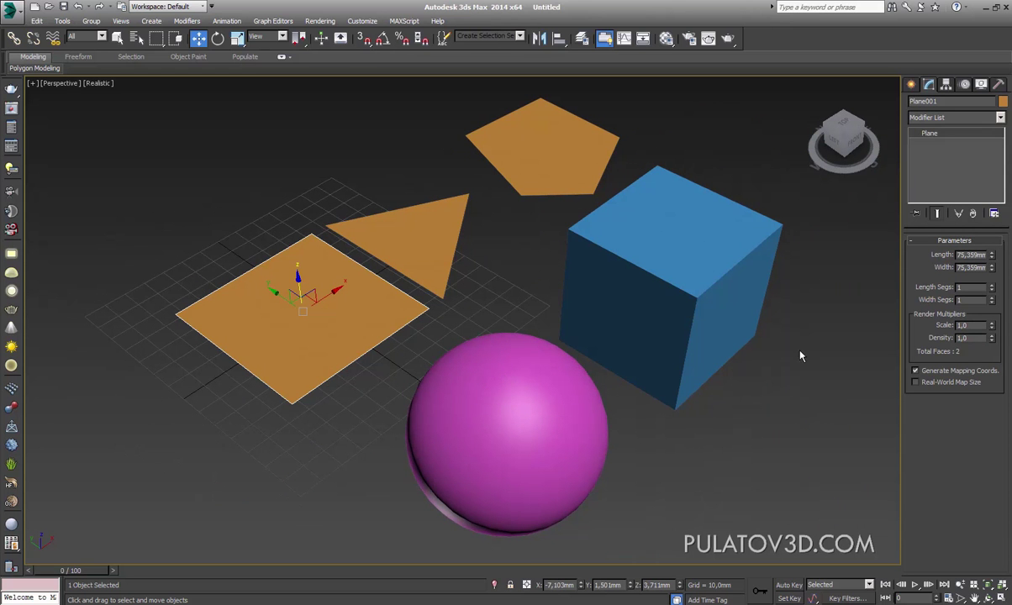
left_click_drag(993, 264, 999, 285)
middle_click_drag(689, 312, 679, 303, "alt")
Step: Enlarge the sphere to about 37.8 mm radius, then reshape the box and undo it
left_click(546, 384)
mouse_move(994, 268)
left_mouse_down()
mouse_move(1003, 267)
mouse_move(912, 256)
left_mouse_up()
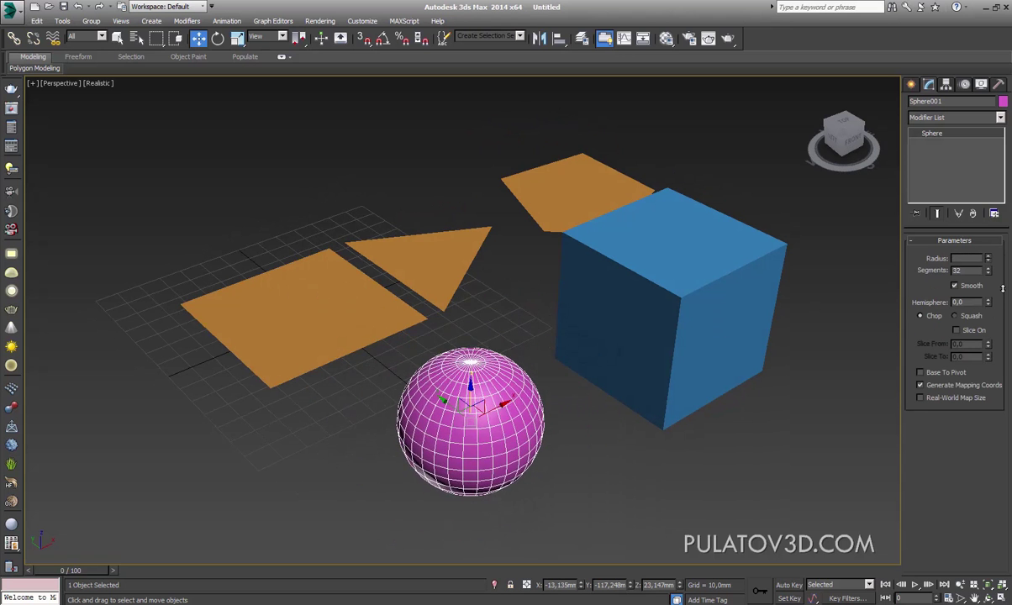
left_click(672, 239)
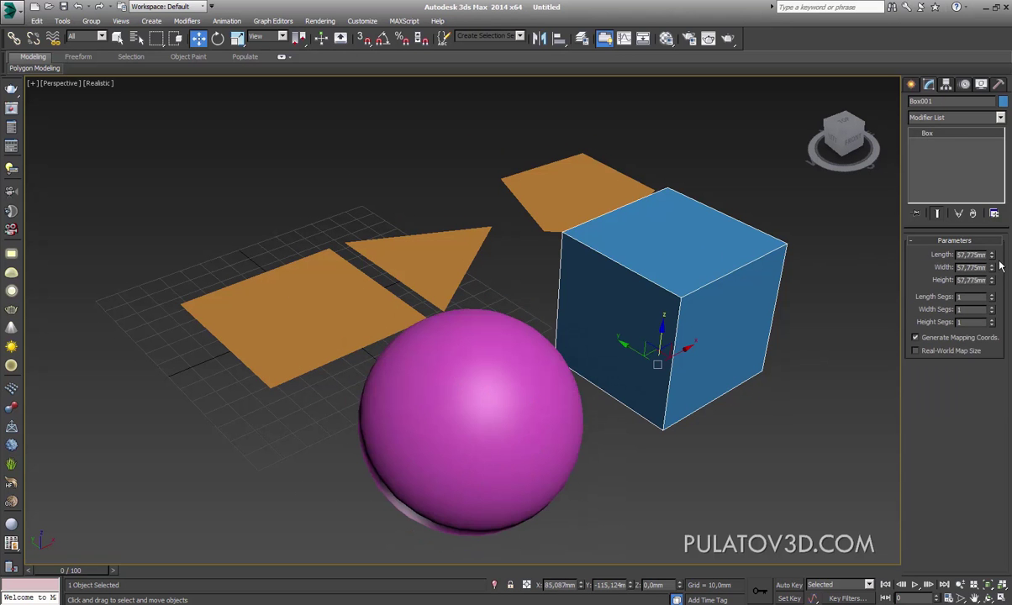
mouse_move(999, 265)
left_mouse_down()
mouse_move(1004, 231)
mouse_move(992, 268)
mouse_move(999, 328)
left_mouse_up()
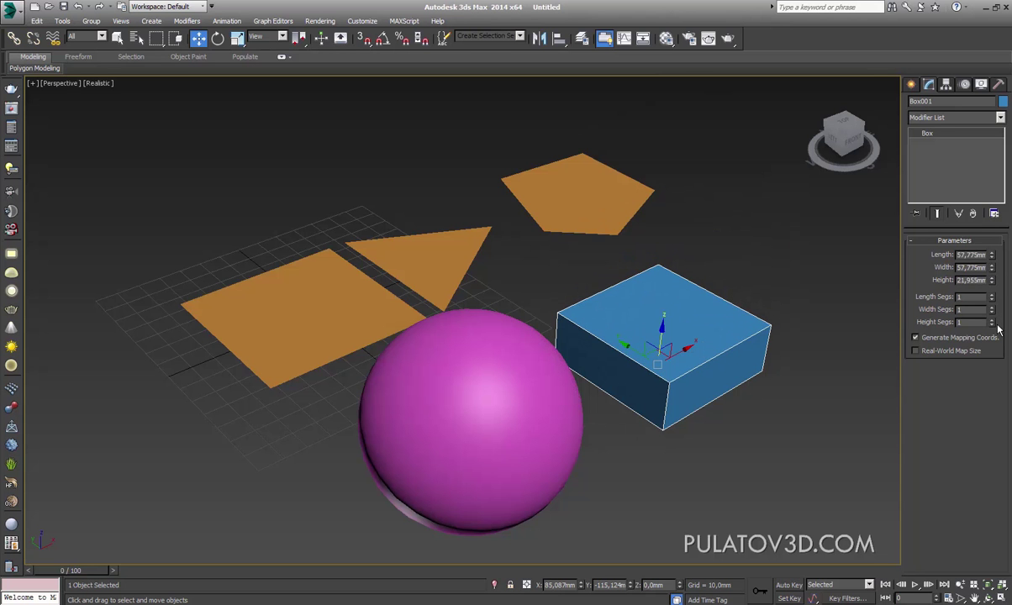
key("ctrl+z")
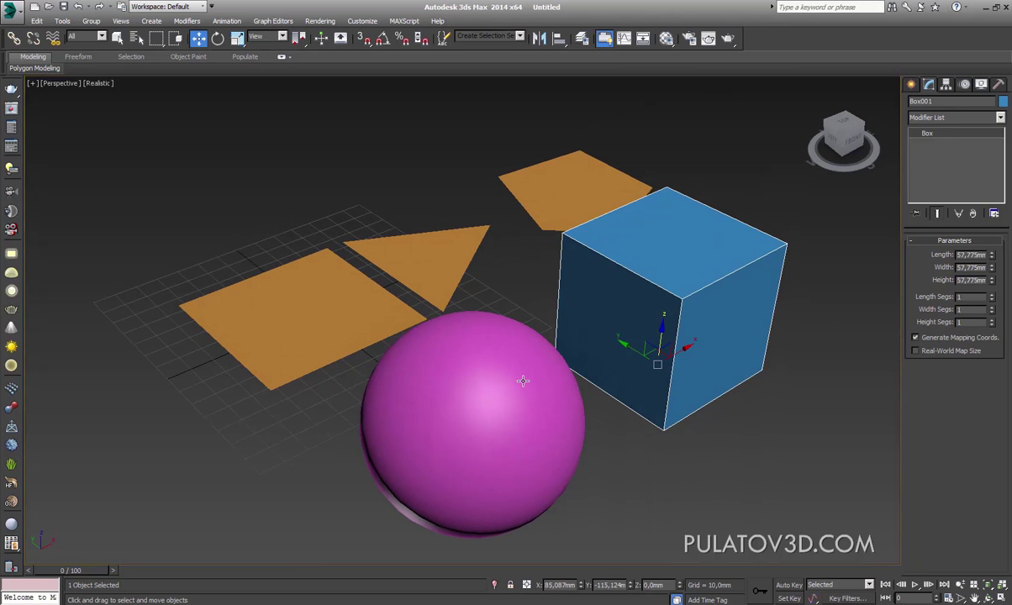
Step: Select Plane001 and set its Length and Width Segs to 4
left_click(523, 381)
left_click(318, 257)
left_click(687, 252)
left_click(481, 367)
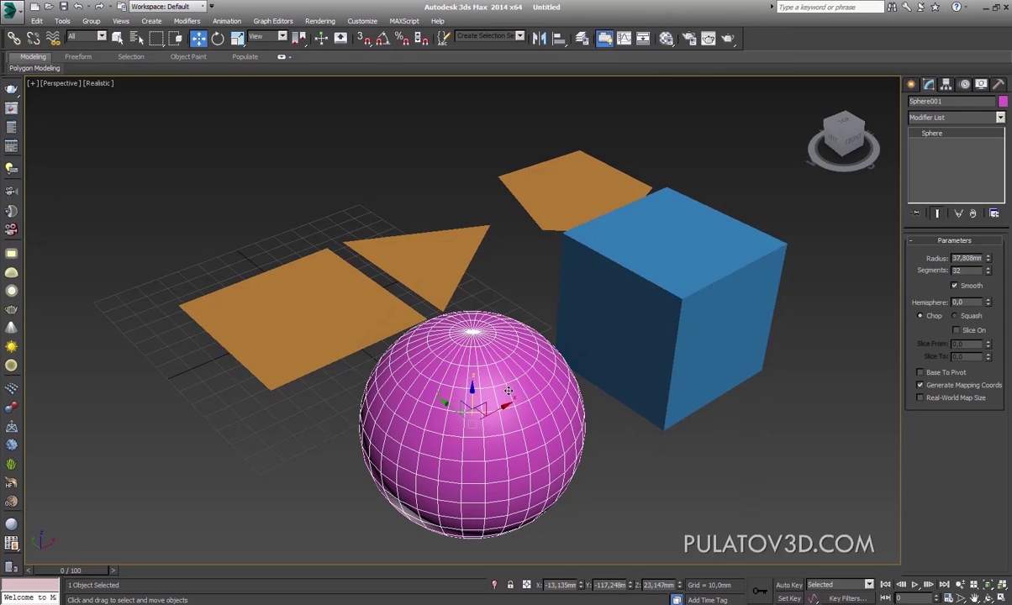
left_click(336, 307)
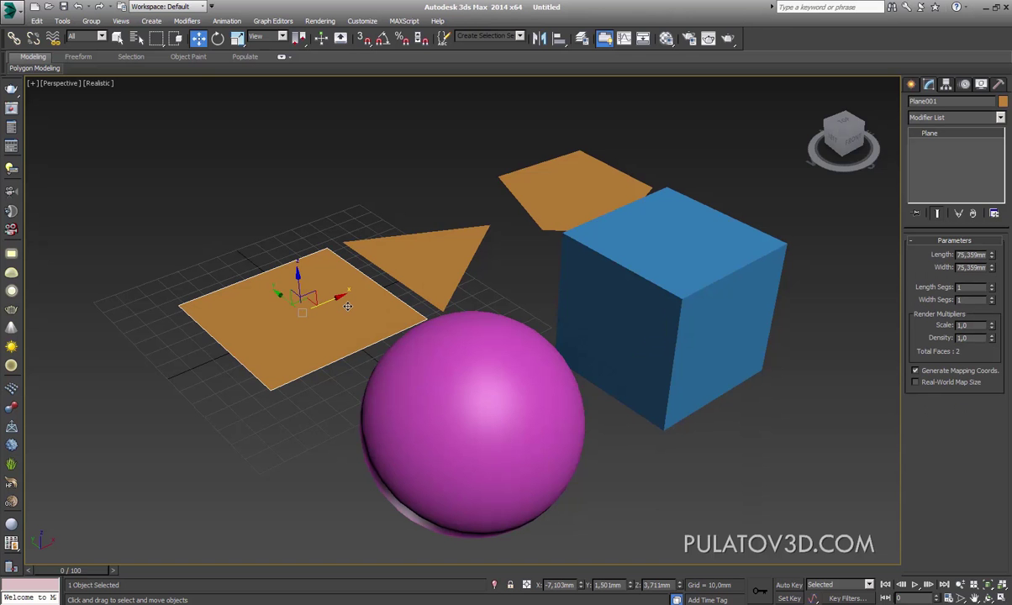
mouse_move(413, 281)
middle_mouse_down("alt")
mouse_move(549, 271)
mouse_move(599, 284)
mouse_move(530, 322)
middle_mouse_up("alt")
scroll(530, 321, "up", 3)
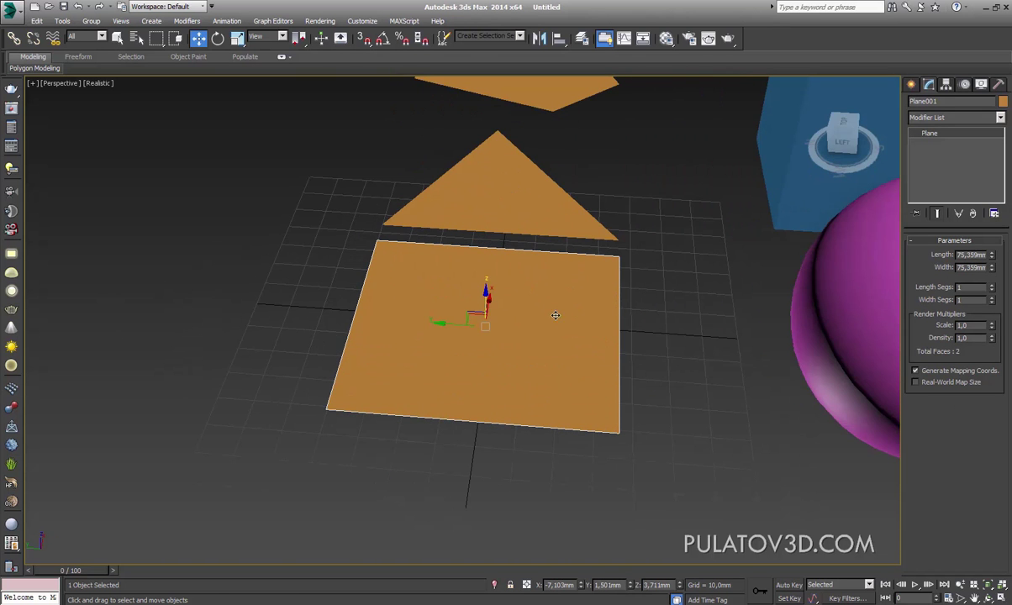
double_click(967, 291)
type("4")
key("Tab")
type("4")
key("Return")
mouse_move(679, 317)
middle_mouse_down()
mouse_move(700, 310)
mouse_move(443, 228)
mouse_move(499, 324)
middle_mouse_up()
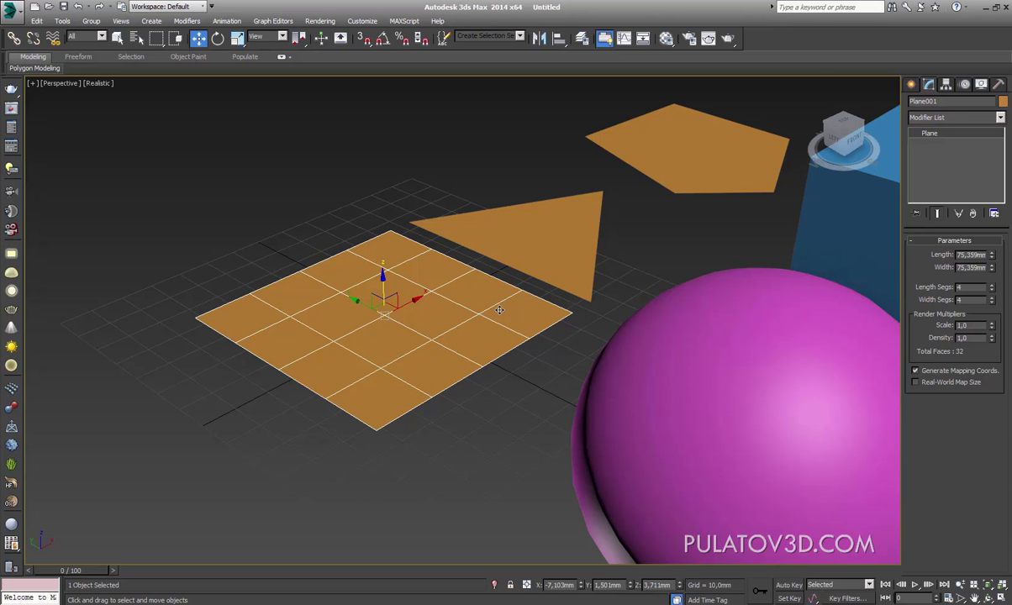
mouse_move(842, 142)
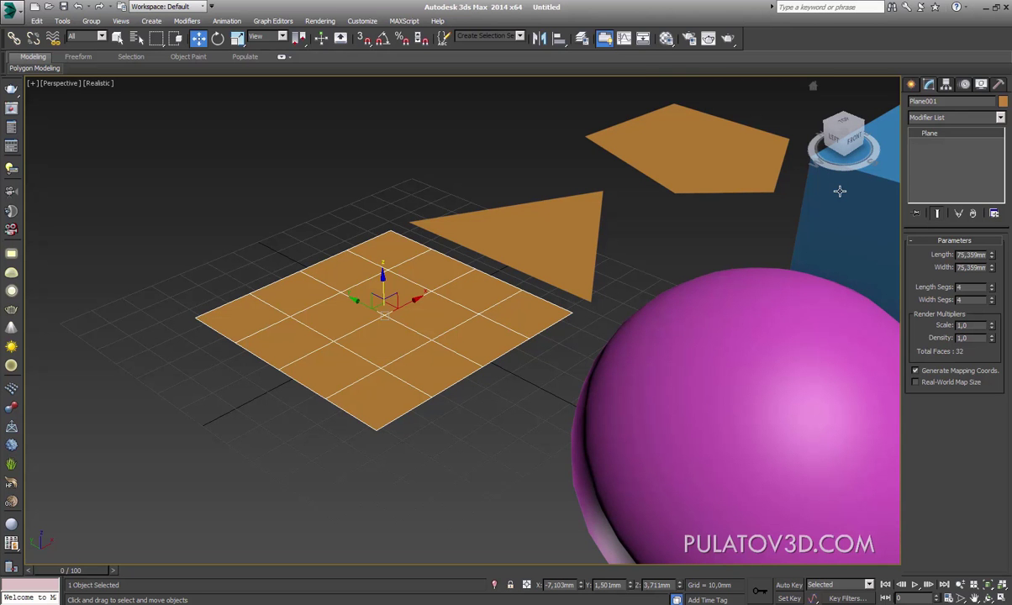
Step: Reset both plane segment spinners back to 1, then reselect the sphere
right_click(991, 300)
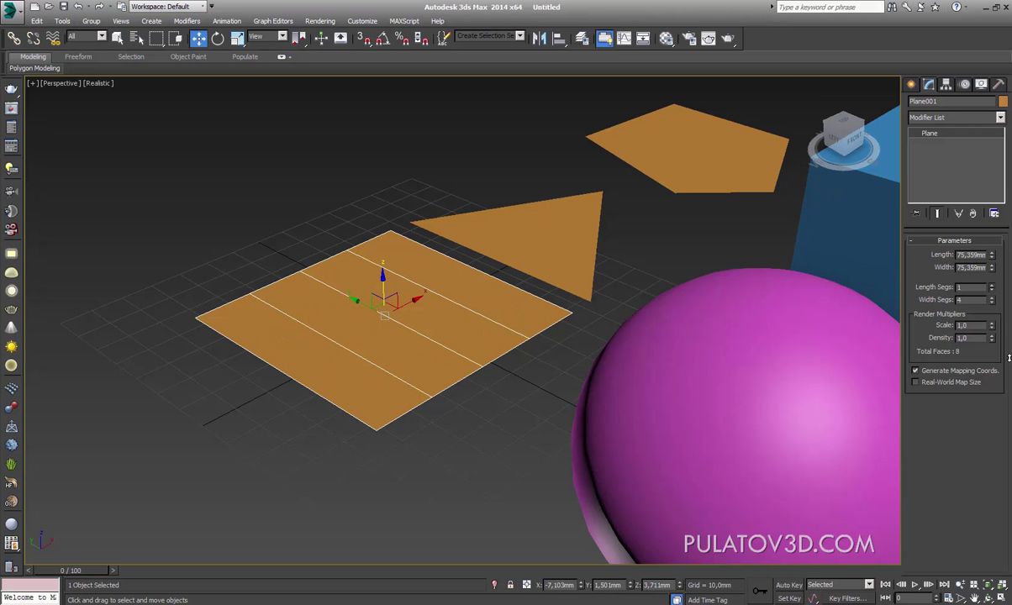
right_click(992, 287)
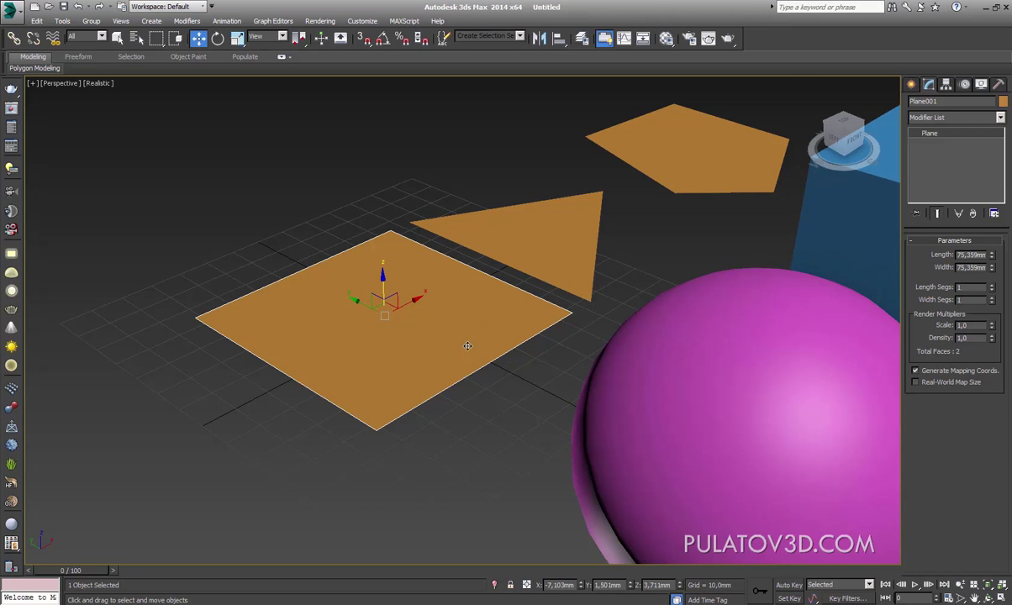
scroll(471, 340, "down", 4)
mouse_move(477, 336)
middle_mouse_down("alt")
mouse_move(549, 384)
mouse_move(542, 320)
mouse_move(745, 279)
mouse_move(721, 294)
middle_mouse_up("alt")
left_click(551, 387)
scroll(543, 320, "up", 3)
scroll(745, 279, "up", 3)
scroll(745, 279, "down", 3)
scroll(720, 293, "up", 3)
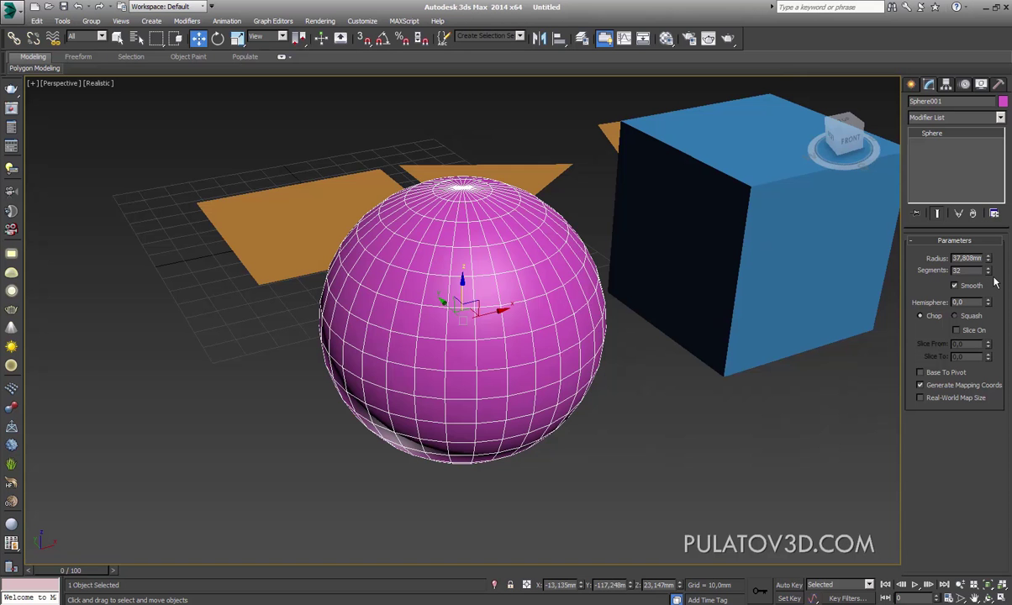
Step: Lower Sphere001's Segments from 32 to 6 and orbit around the faceted result
left_click_drag(988, 271, 988, 336)
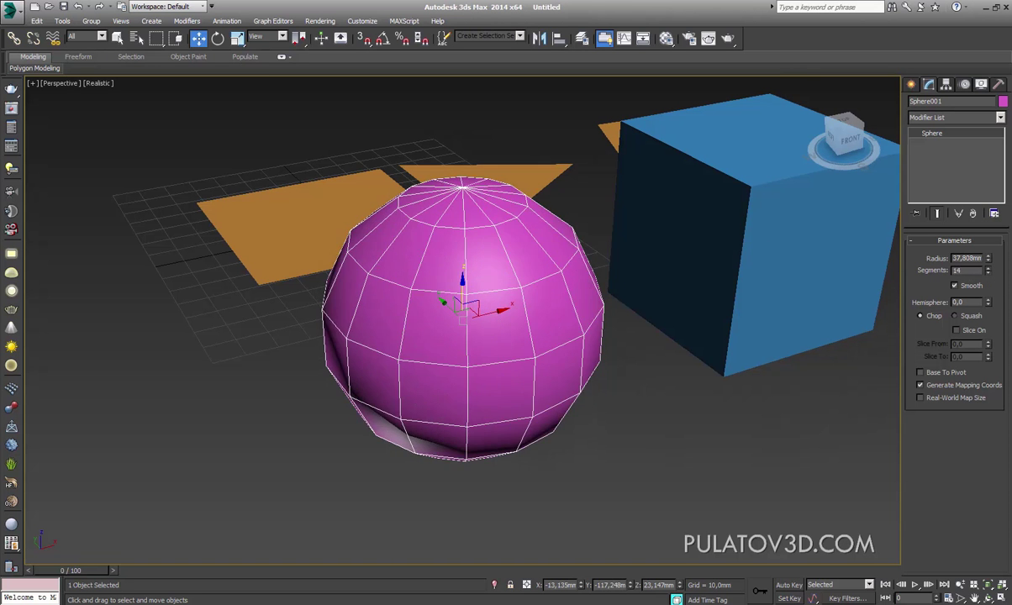
left_click_drag(988, 337, 988, 387)
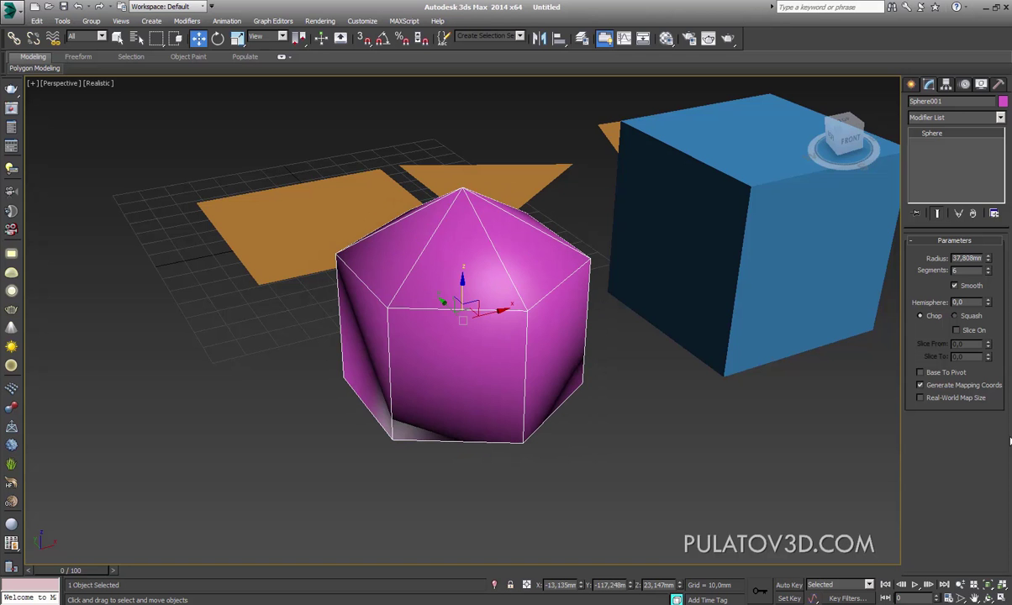
mouse_move(595, 295)
middle_mouse_down("alt")
mouse_move(702, 302)
mouse_move(699, 270)
mouse_move(719, 273)
mouse_move(603, 285)
mouse_move(676, 253)
middle_mouse_up("alt")
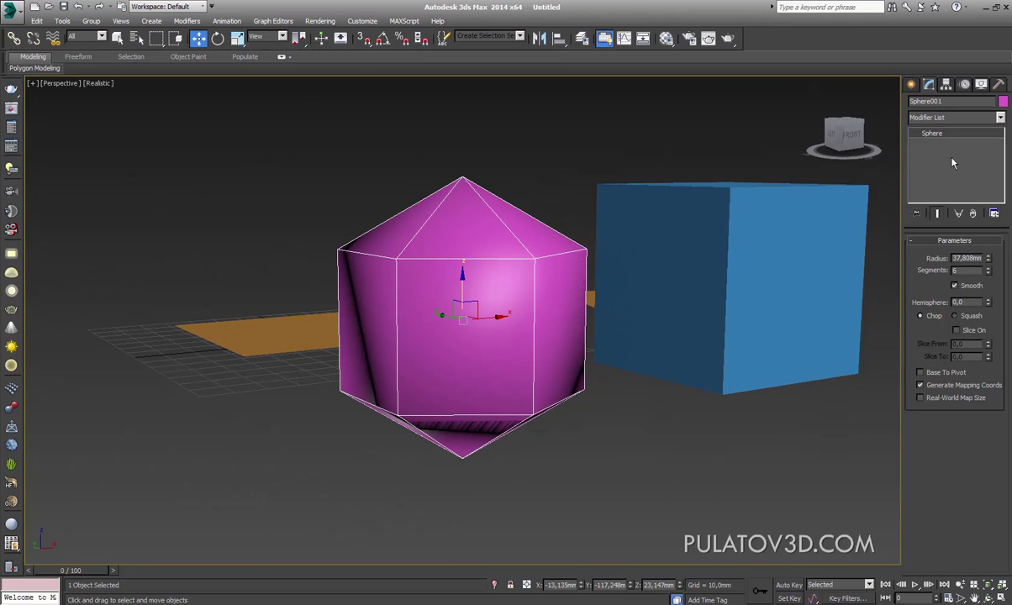
mouse_move(749, 259)
middle_mouse_down("alt")
mouse_move(632, 276)
mouse_move(616, 225)
middle_mouse_up("alt")
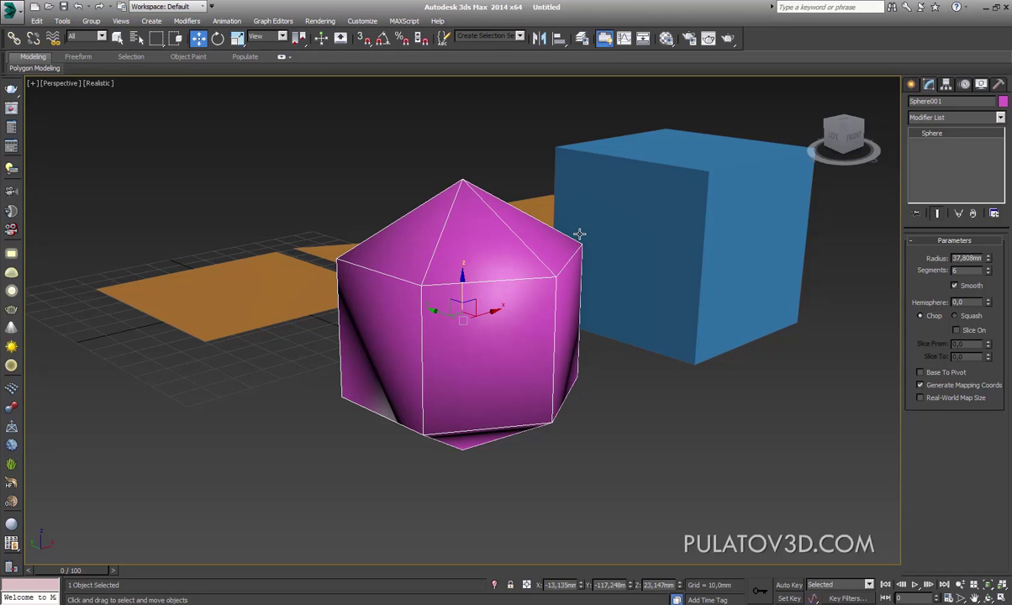
Step: Select Box001 and raise its length, width and height segments to 4 each
left_click(687, 228)
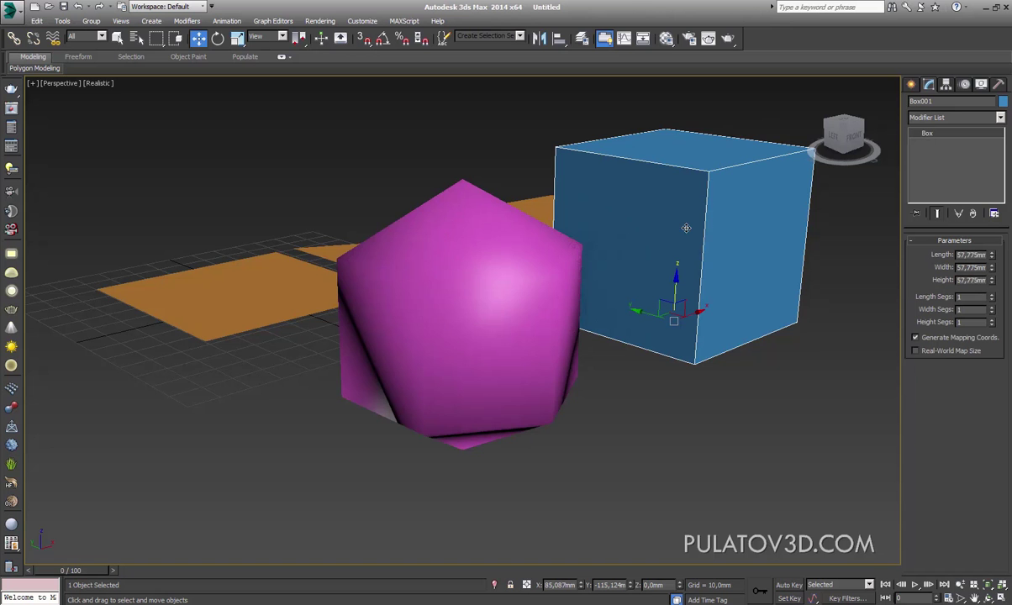
mouse_move(681, 215)
middle_mouse_down("alt")
mouse_move(588, 260)
mouse_move(583, 235)
middle_mouse_up("alt")
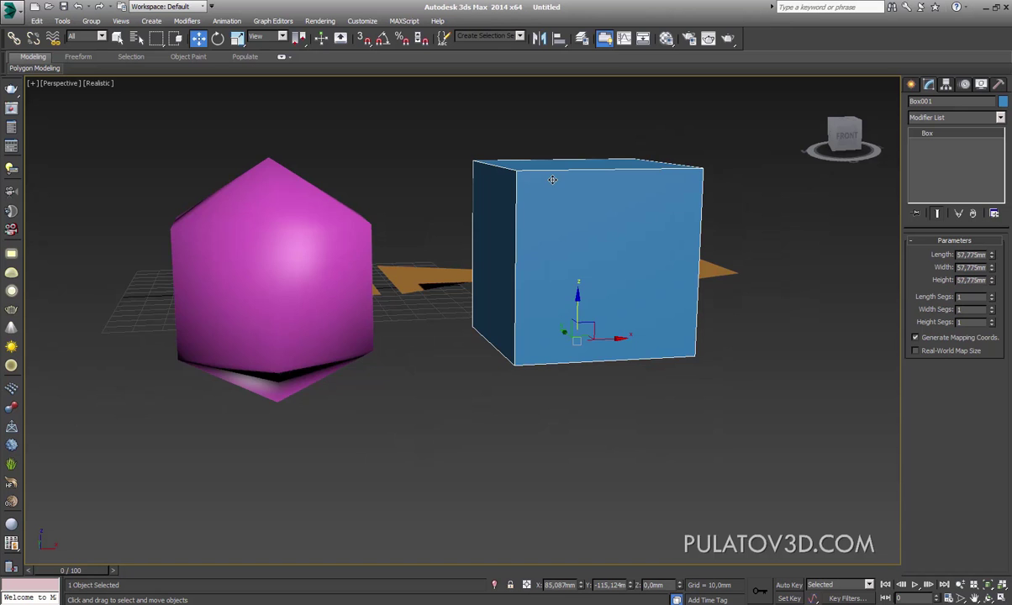
middle_click_drag(553, 180, 533, 179, "alt")
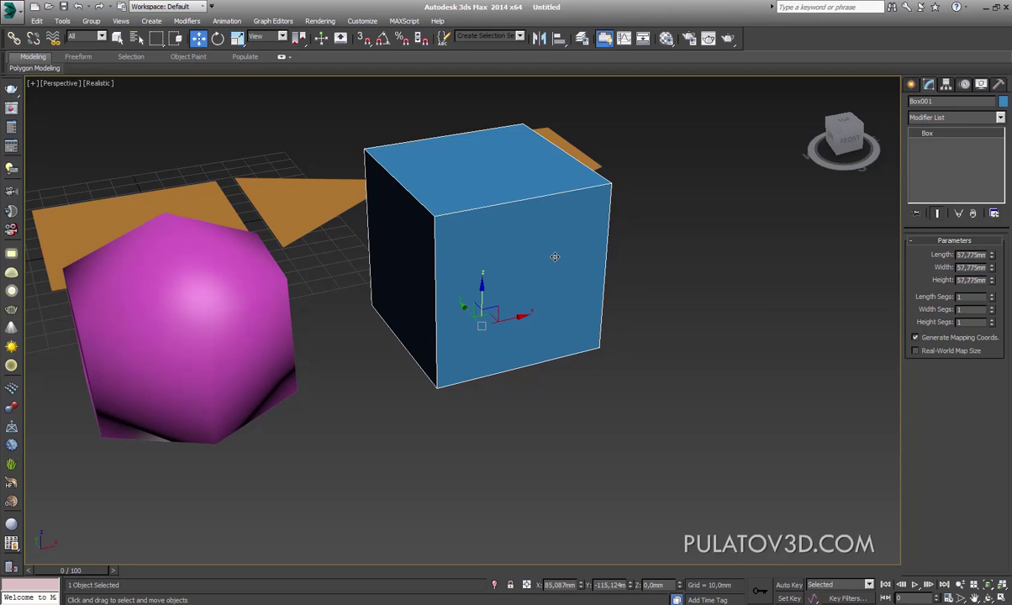
left_click(992, 295)
left_click(992, 308)
left_click(993, 321)
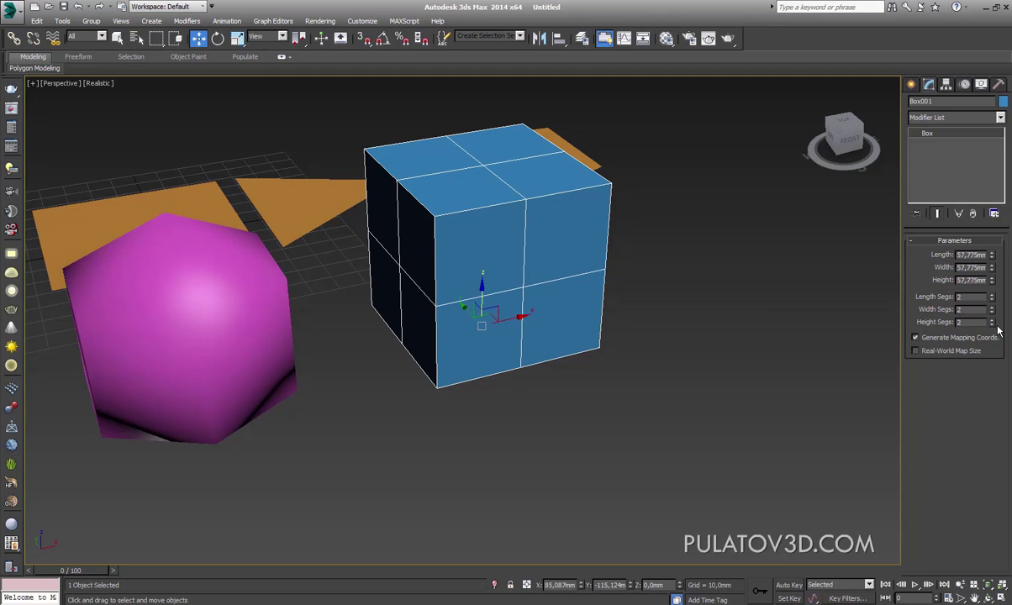
left_click(993, 321)
left_click(993, 321)
left_click(994, 308)
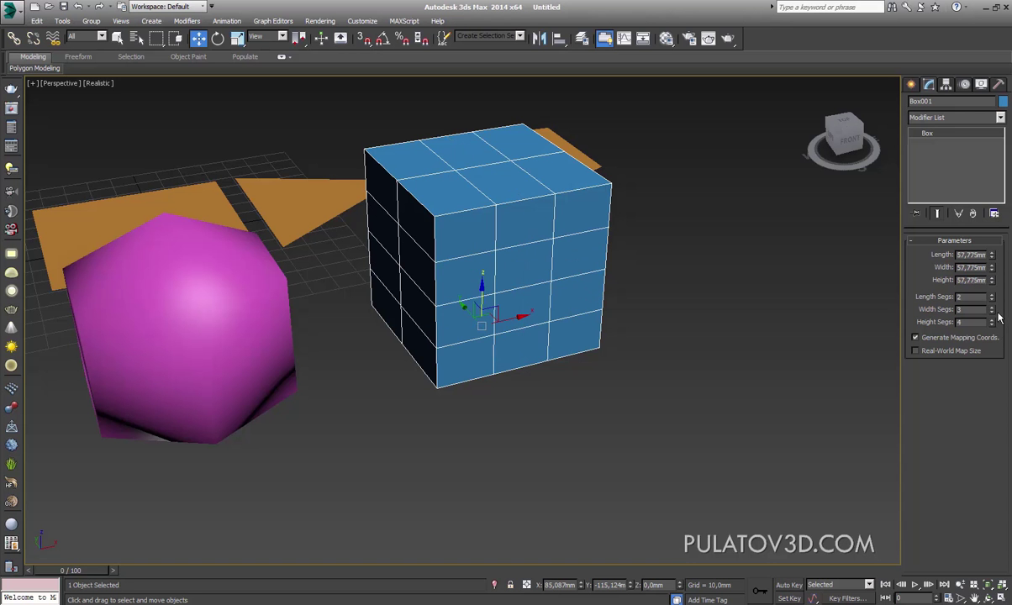
left_click(994, 308)
left_click(994, 296)
left_click(994, 296)
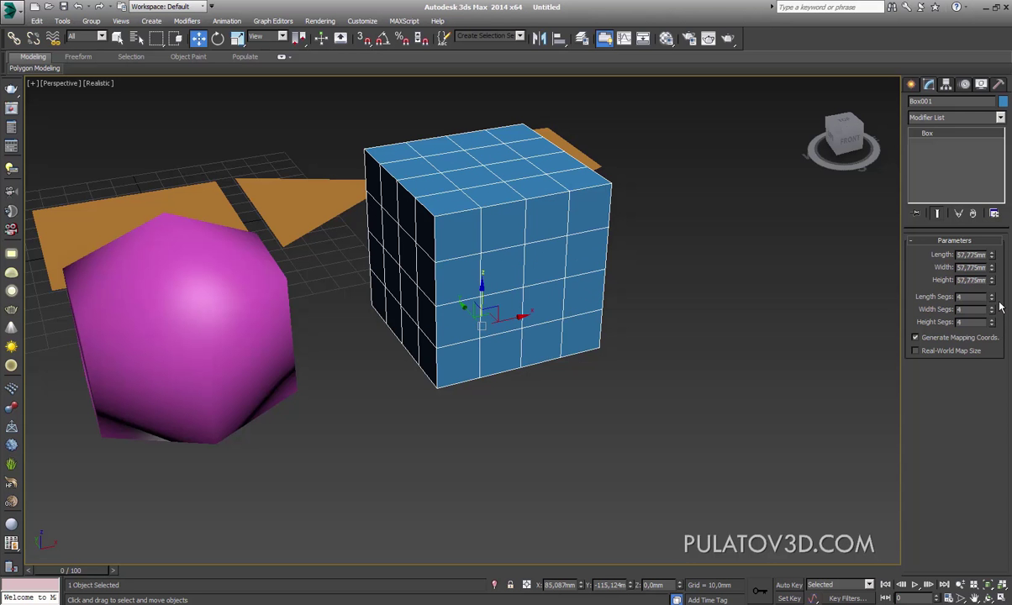
Step: Orbit around the subdivided box and select the pink sphere
mouse_move(501, 290)
middle_mouse_down("alt")
mouse_move(425, 289)
mouse_move(533, 271)
mouse_move(556, 310)
mouse_move(690, 294)
mouse_move(525, 312)
middle_mouse_up("alt")
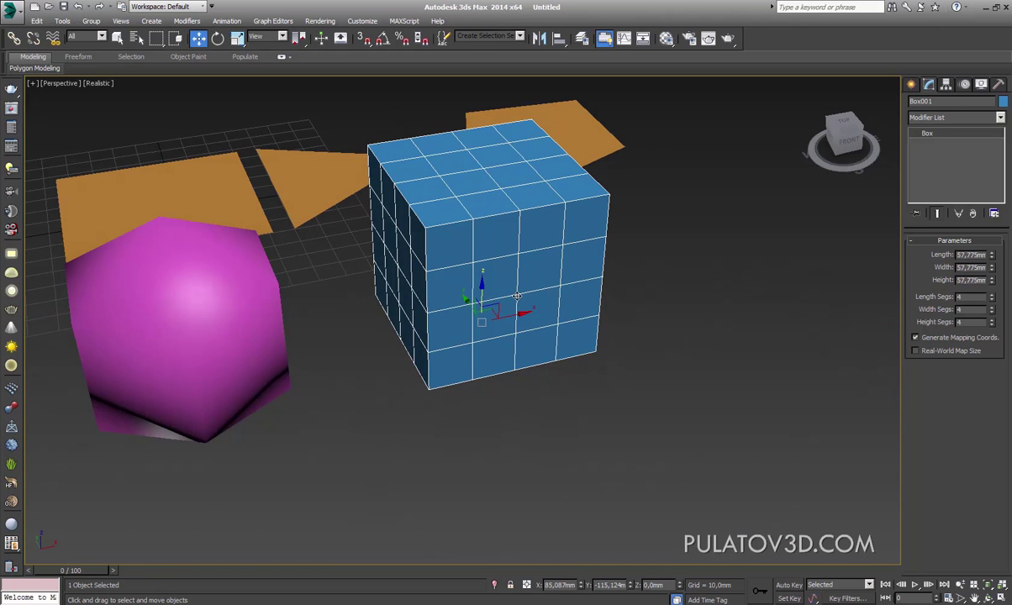
middle_click_drag(394, 336, 337, 320, "alt")
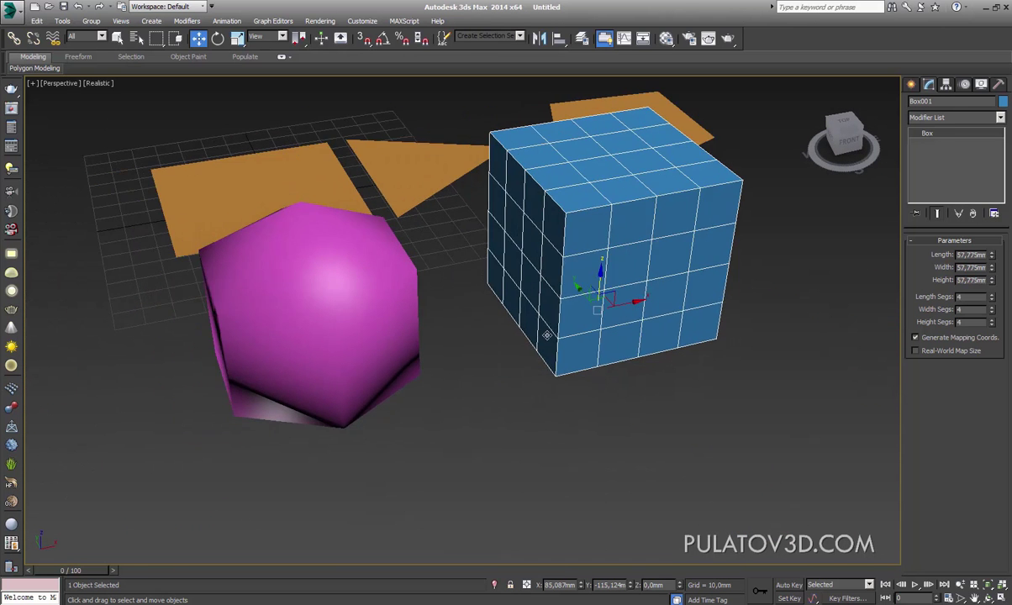
left_click(336, 320)
Step: Frame the sphere and set it to 4 segments, making it octahedron-like
key("z")
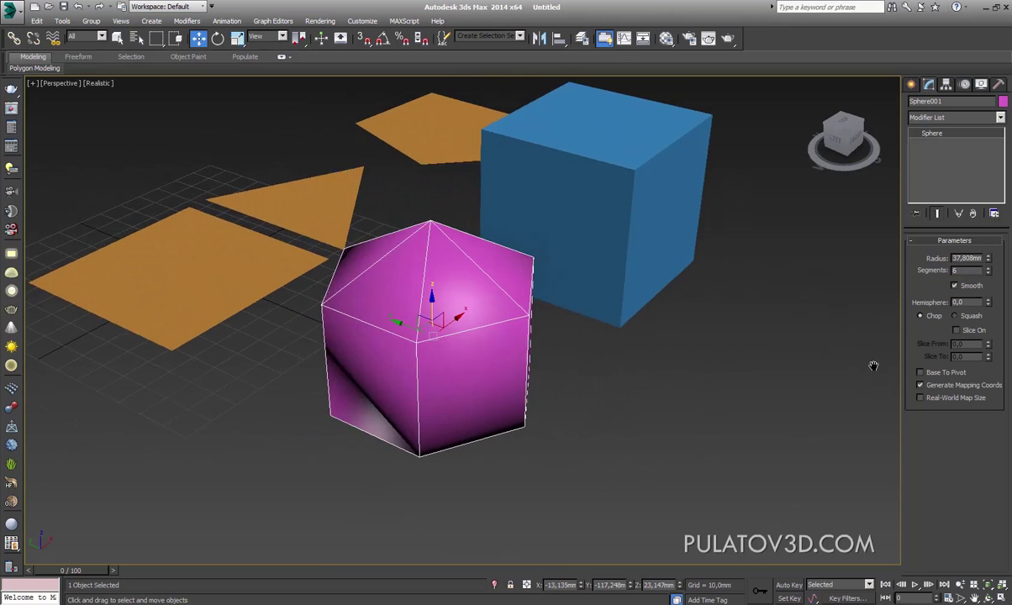
type("4")
key("Return")
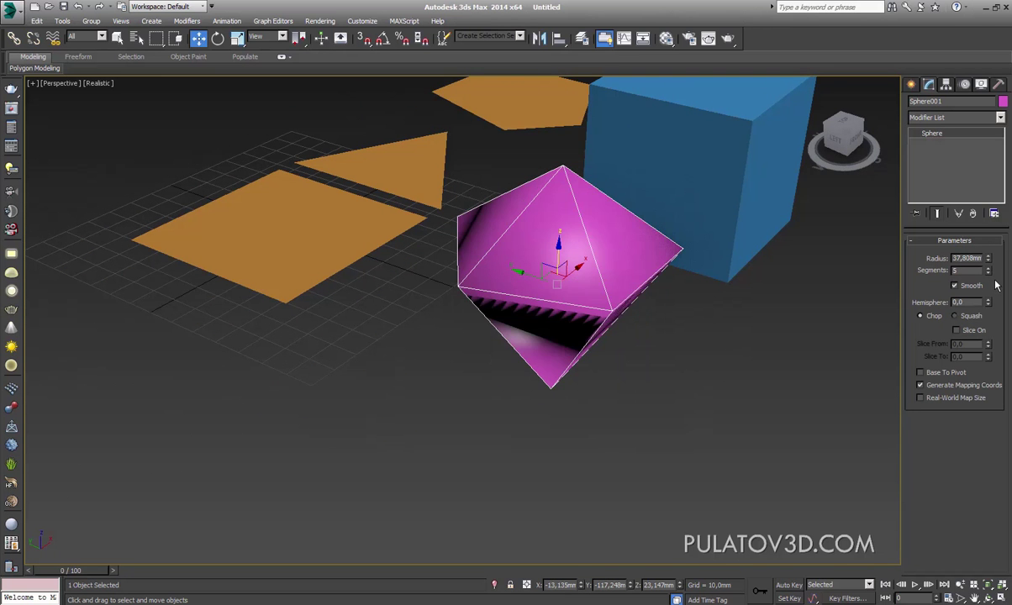
left_click(844, 150)
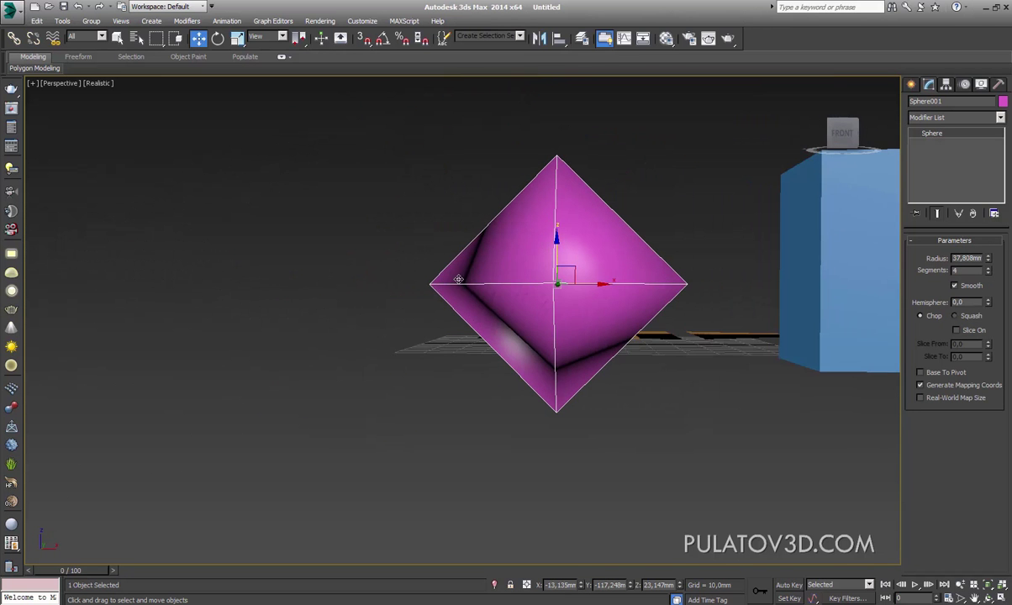
mouse_move(723, 303)
middle_mouse_down("alt")
mouse_move(766, 302)
mouse_move(545, 318)
mouse_move(1009, 296)
middle_mouse_up("alt")
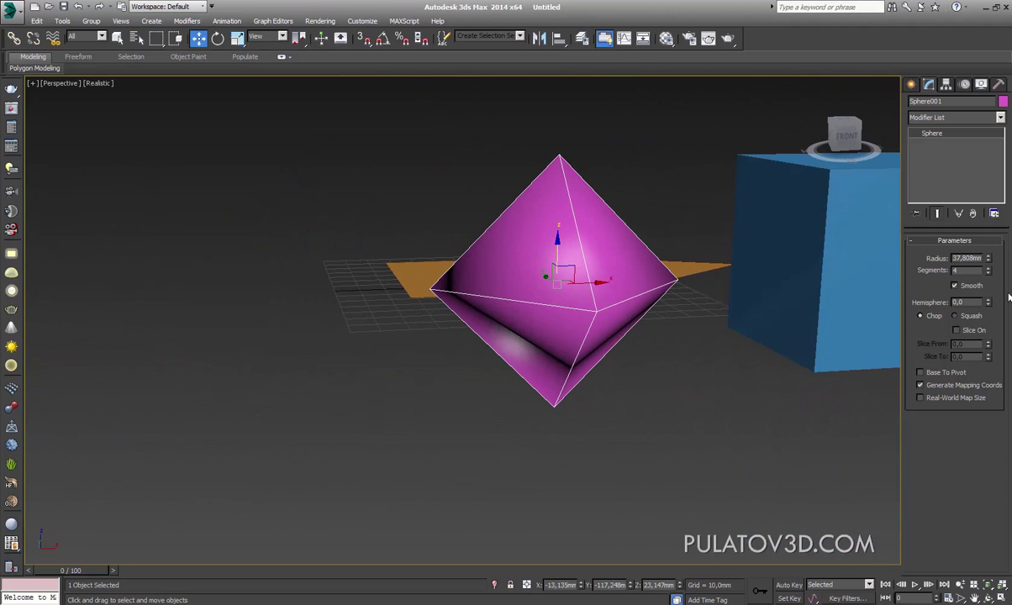
Step: Restore the sphere to 30 segments, then bring up the Standard Primitives
type("30")
key("Return")
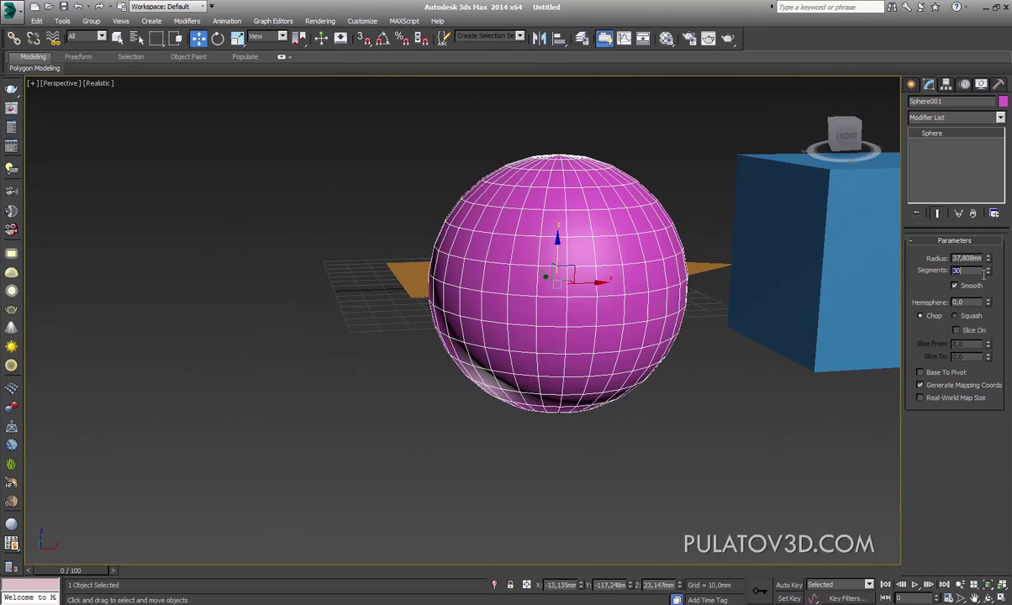
mouse_move(859, 241)
middle_mouse_down("alt")
mouse_move(658, 254)
mouse_move(585, 280)
middle_mouse_up("alt")
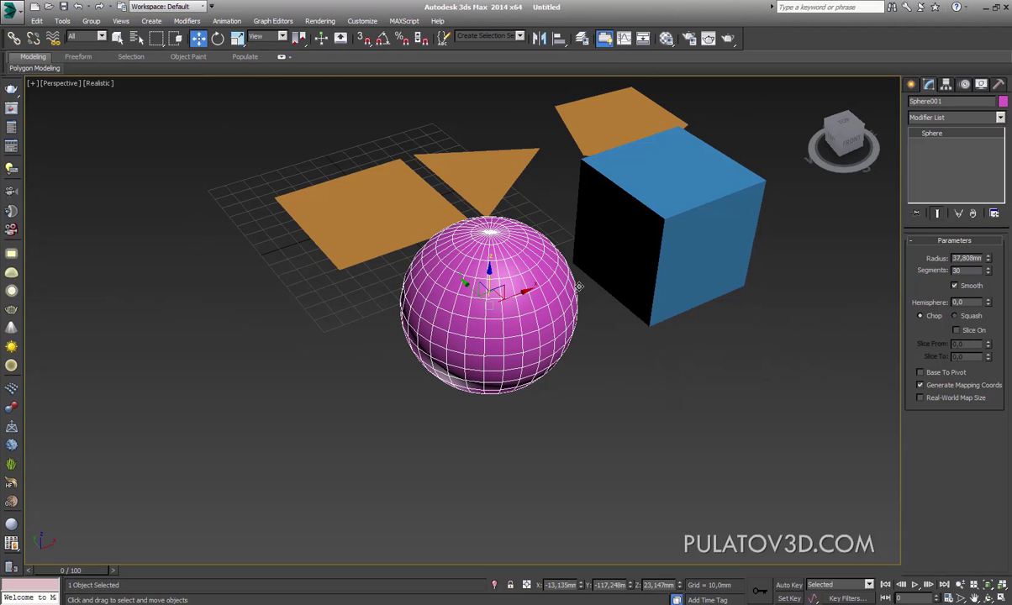
middle_click_drag(579, 287, 644, 271, "alt")
left_click(911, 84)
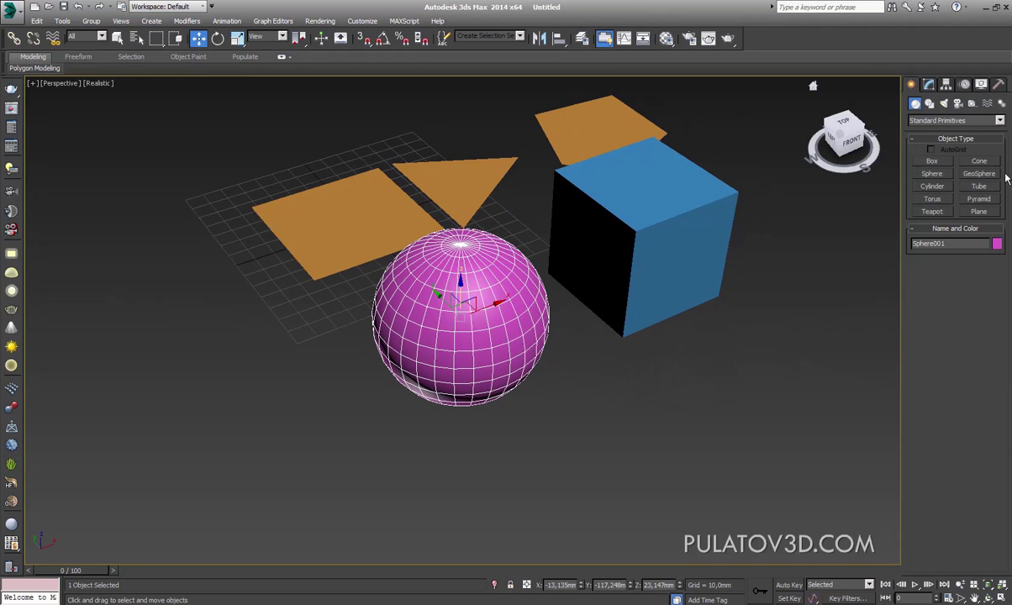
Step: Create a lavender tube beside the cube and give it five cap segments
left_click(980, 186)
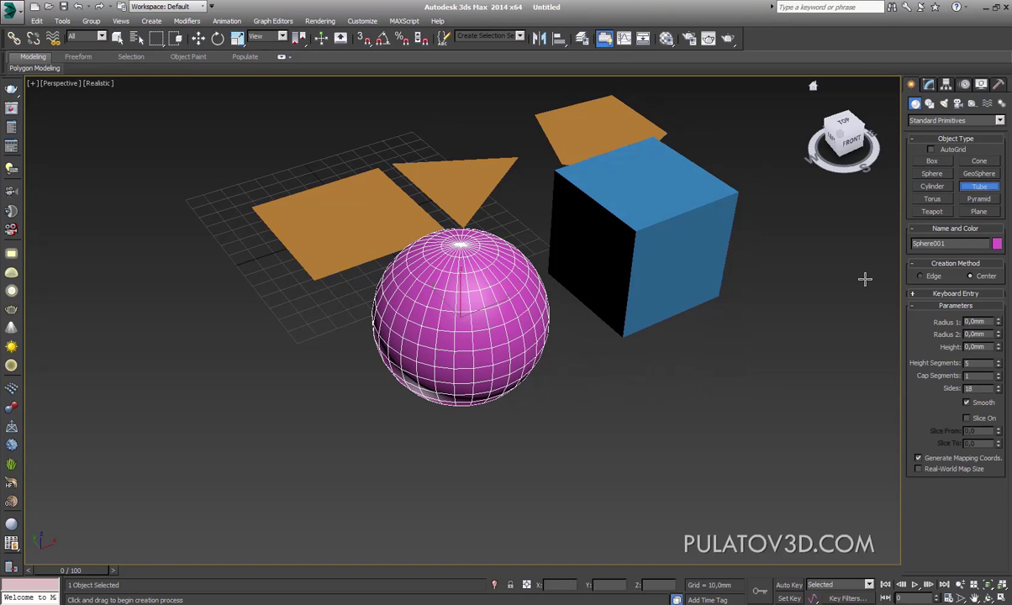
left_click_drag(667, 377, 687, 414)
left_click(683, 376)
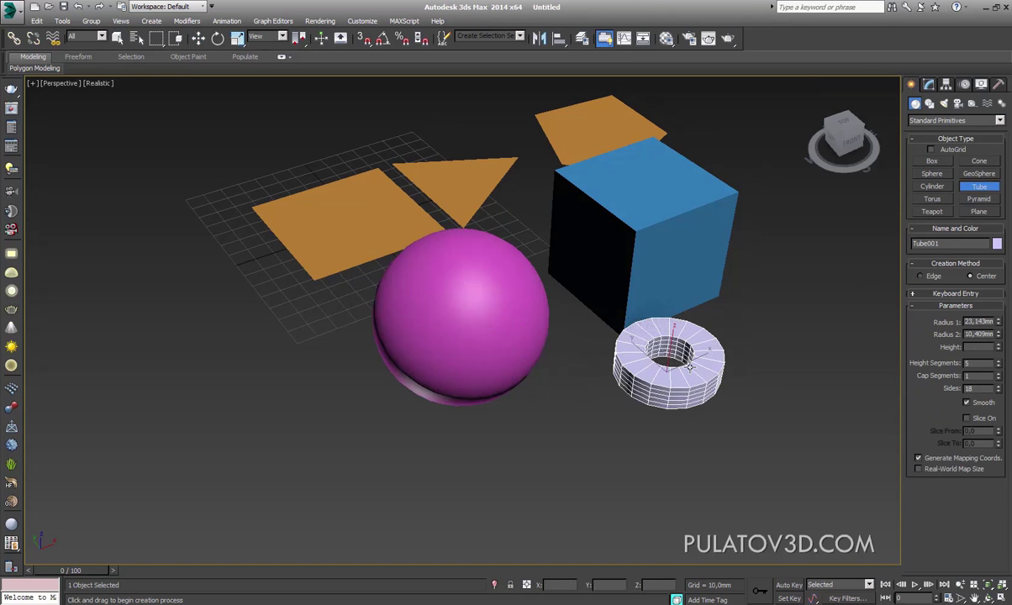
left_click(887, 342)
scroll(765, 361, "up", 5)
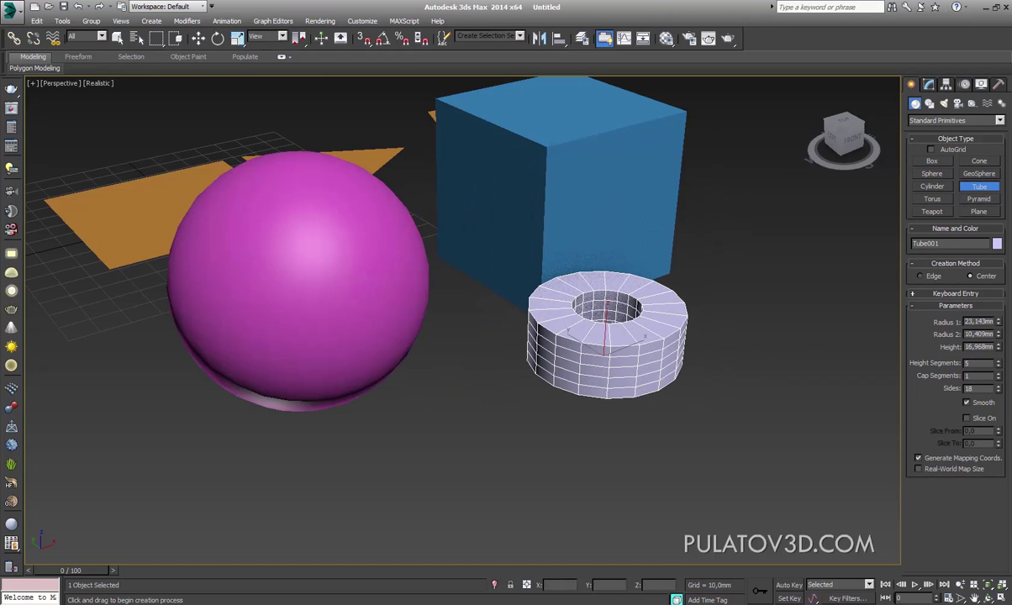
mouse_move(998, 388)
left_mouse_down()
mouse_move(998, 361)
mouse_move(1010, 381)
mouse_move(999, 359)
mouse_move(999, 370)
left_mouse_up()
scroll(655, 356, "up", 3)
left_click(999, 365)
Step: Draw a yellow teapot in front of the tube
scroll(733, 375, "down", 3)
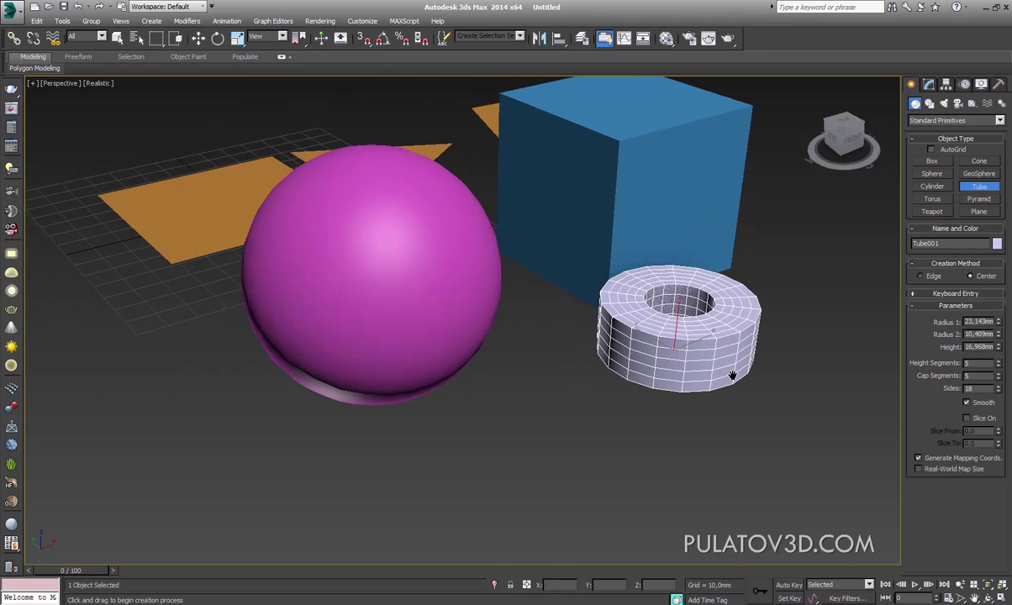
left_click(933, 211)
left_click_drag(558, 474, 615, 529)
Step: Drag the teapot's Segments spinner down, settling on 3 for a faceted mesh
key("w")
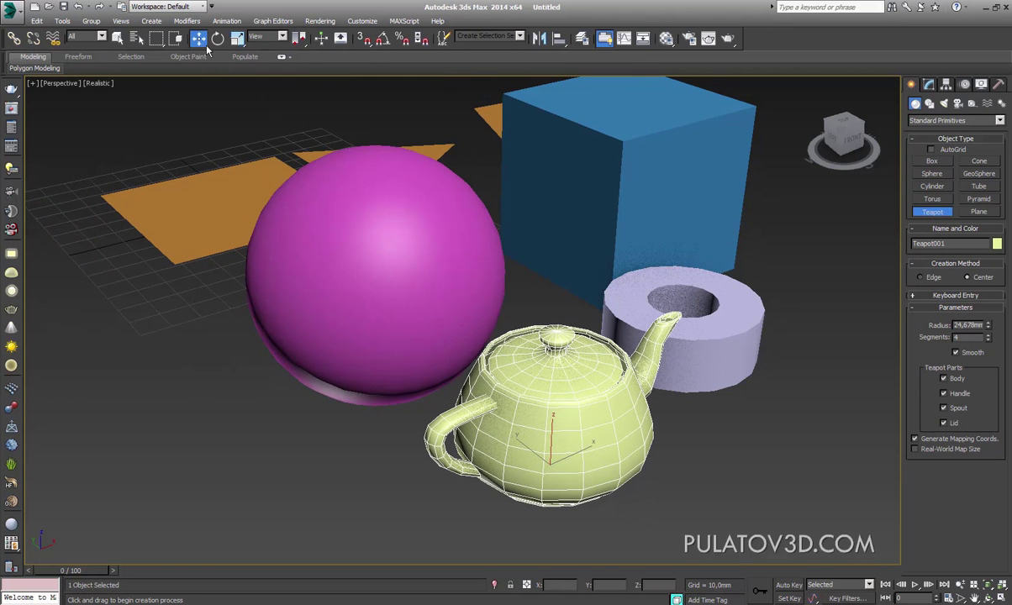
mouse_move(354, 362)
middle_mouse_down("alt")
mouse_move(544, 394)
mouse_move(609, 354)
mouse_move(740, 319)
middle_mouse_up("alt")
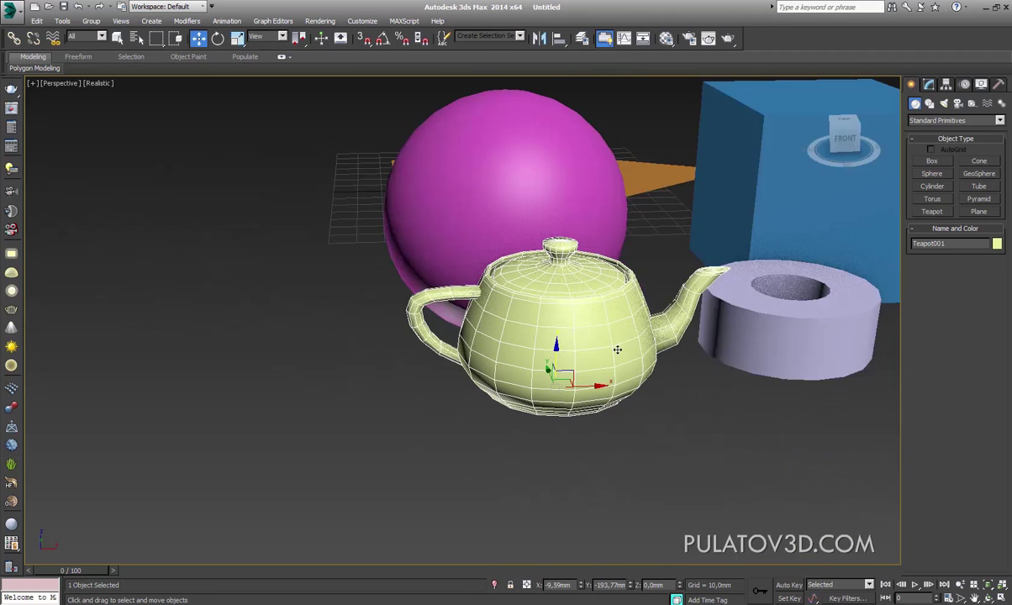
left_click(929, 84)
left_click_drag(987, 269, 1009, 290)
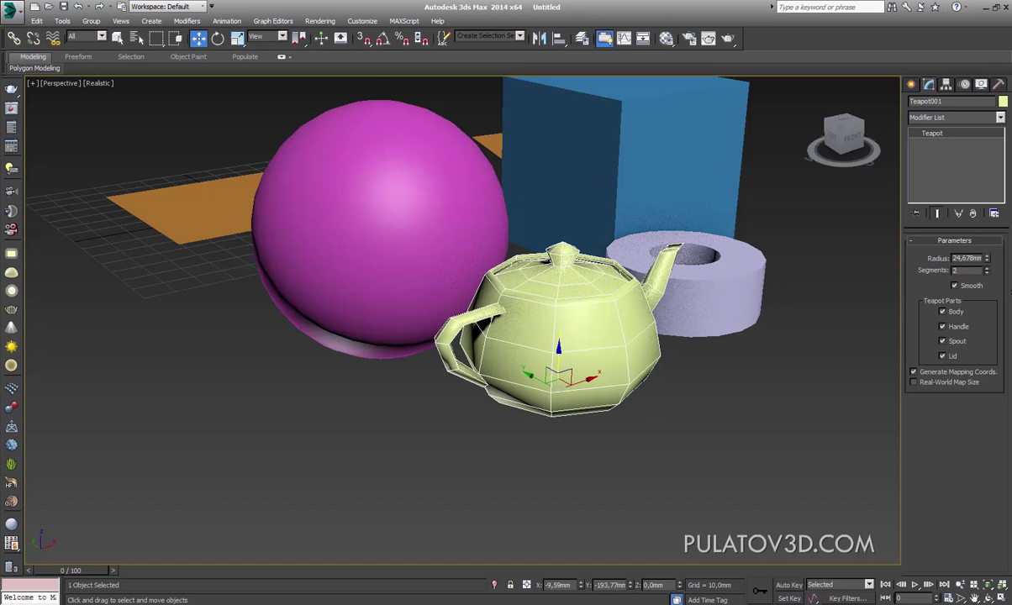
mouse_move(656, 320)
middle_mouse_down("alt")
mouse_move(719, 325)
mouse_move(686, 332)
middle_mouse_up("alt")
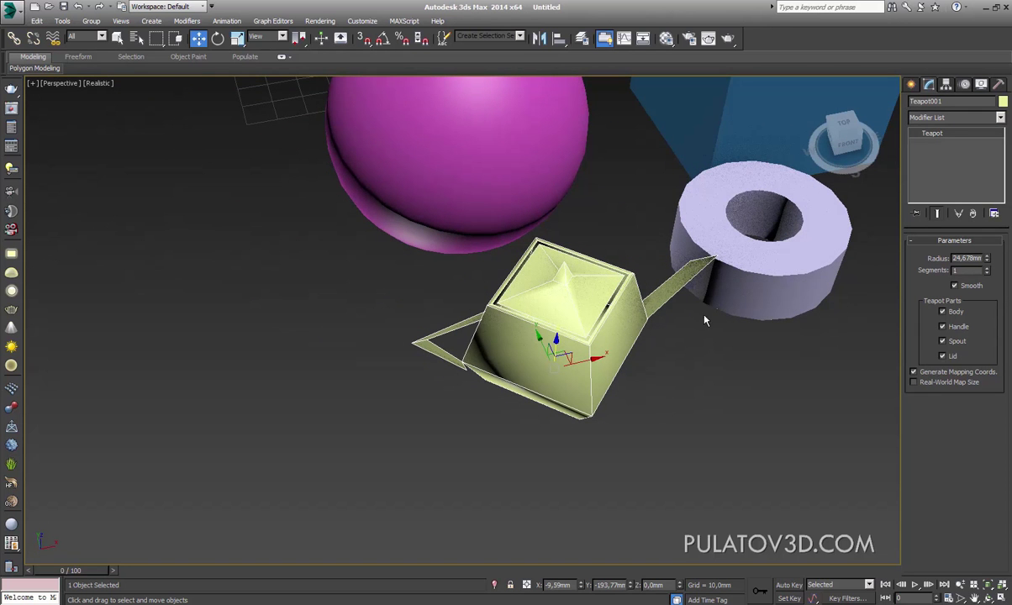
left_click_drag(999, 274, 999, 266)
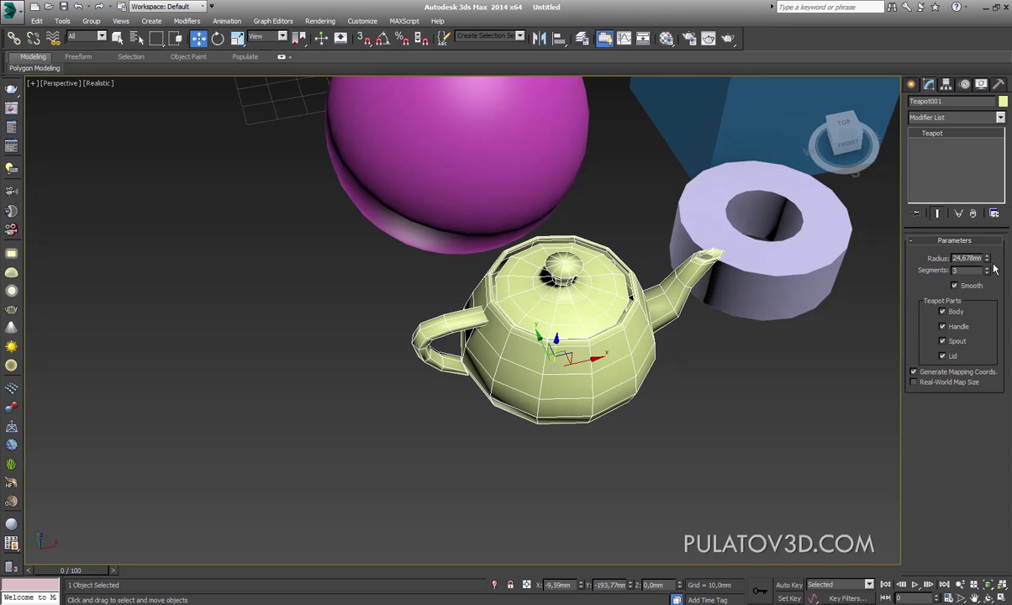
middle_click_drag(638, 282, 665, 286, "alt")
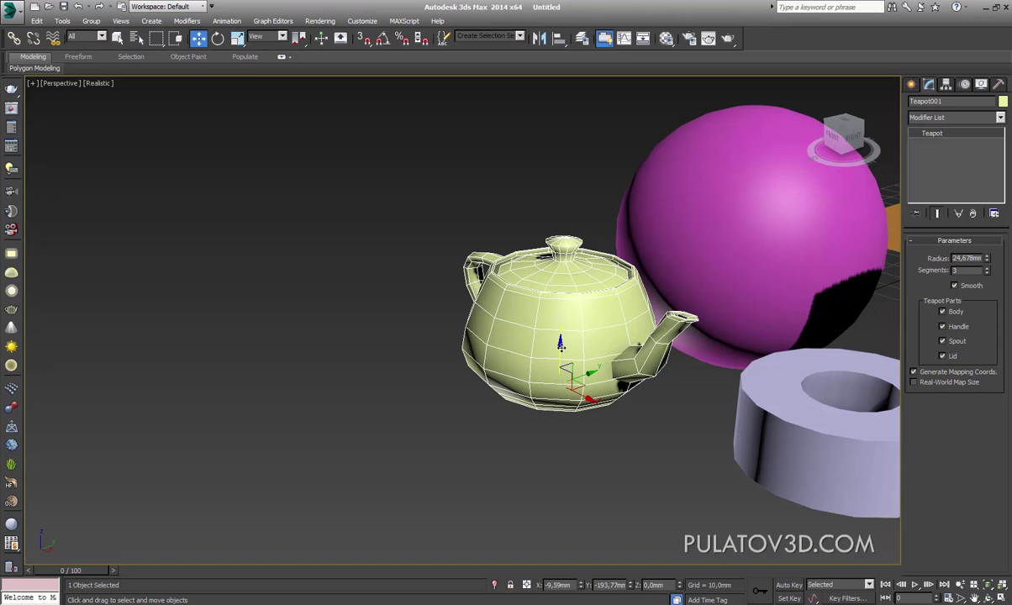
scroll(562, 344, "down", 5)
Step: Reset Box001's length, width and height segments to 1, then select the pink sphere
mouse_move(562, 344)
middle_mouse_down("alt")
mouse_move(592, 305)
mouse_move(549, 298)
middle_mouse_up("alt")
left_click(601, 266)
scroll(572, 273, "up", 5)
scroll(555, 290, "down", 4)
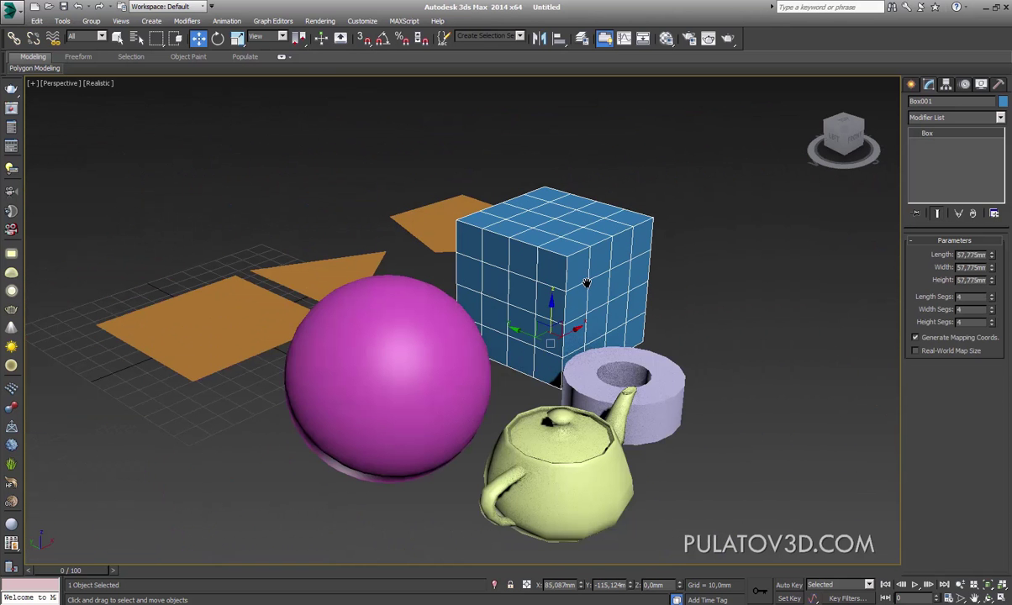
right_click(993, 296)
right_click(992, 309)
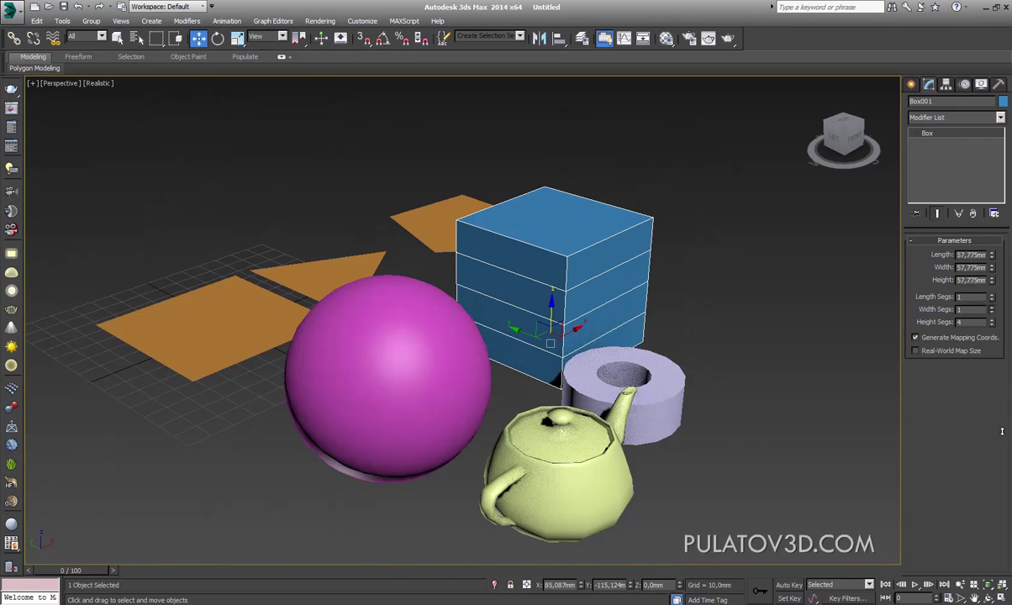
right_click(992, 323)
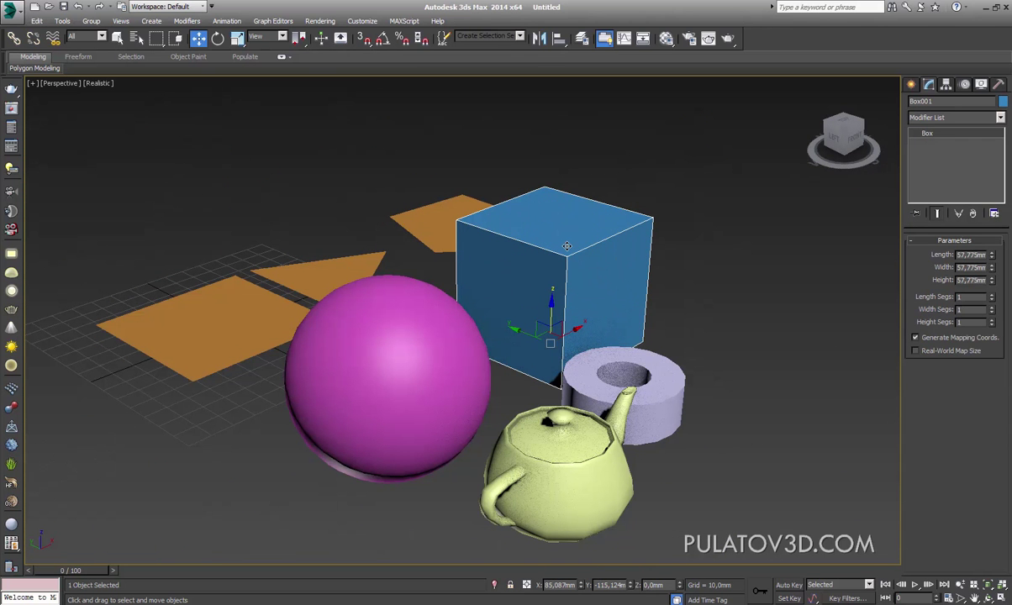
left_click(308, 378)
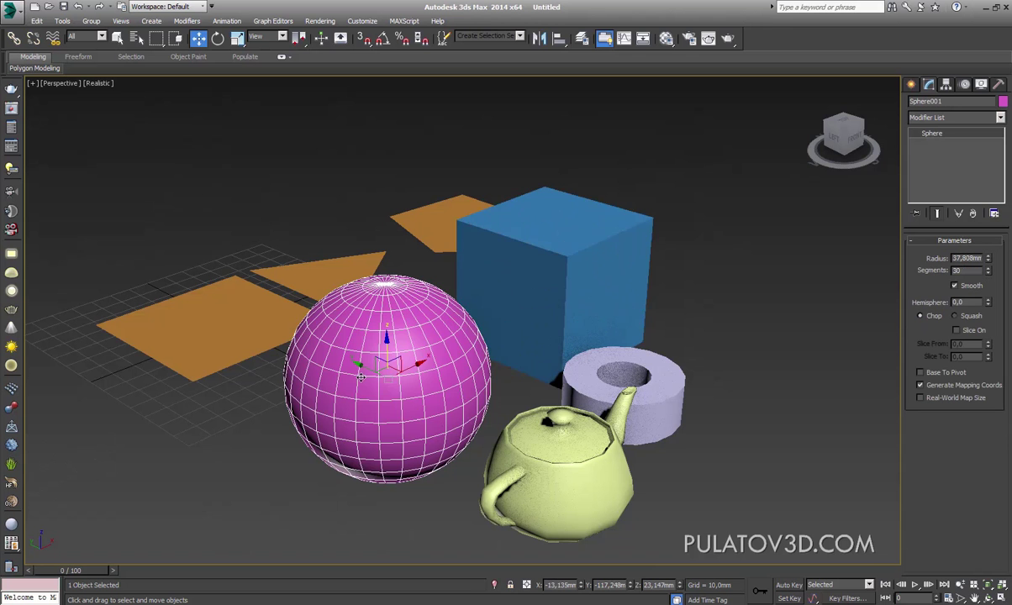
mouse_move(338, 370)
middle_mouse_down("alt")
mouse_move(358, 409)
mouse_move(360, 340)
mouse_move(428, 392)
mouse_move(277, 158)
middle_mouse_up("alt")
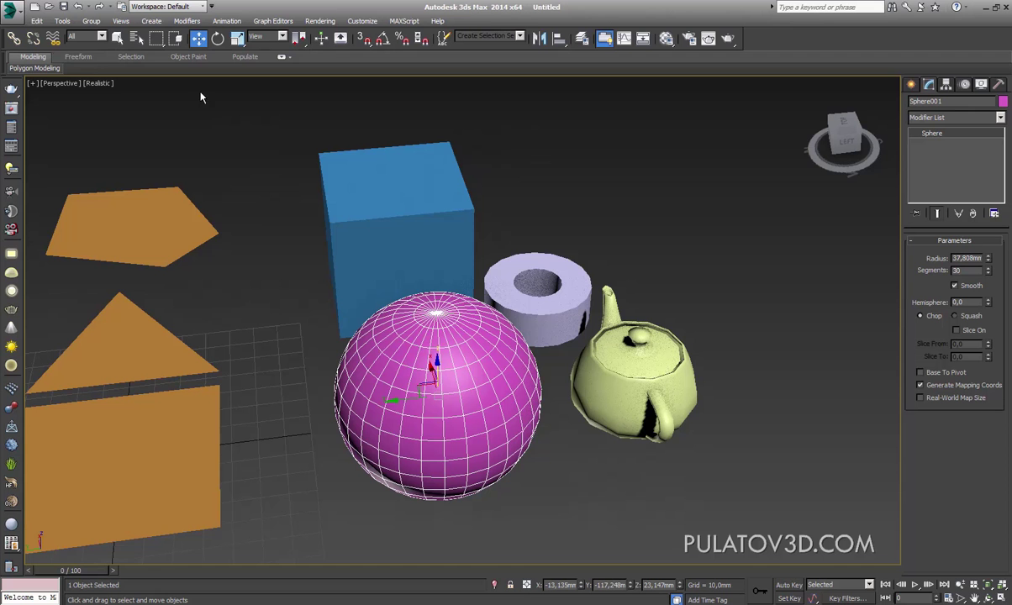
Step: Enable Show Statistics in Configure Viewports with Total + Selection
left_click(36, 84)
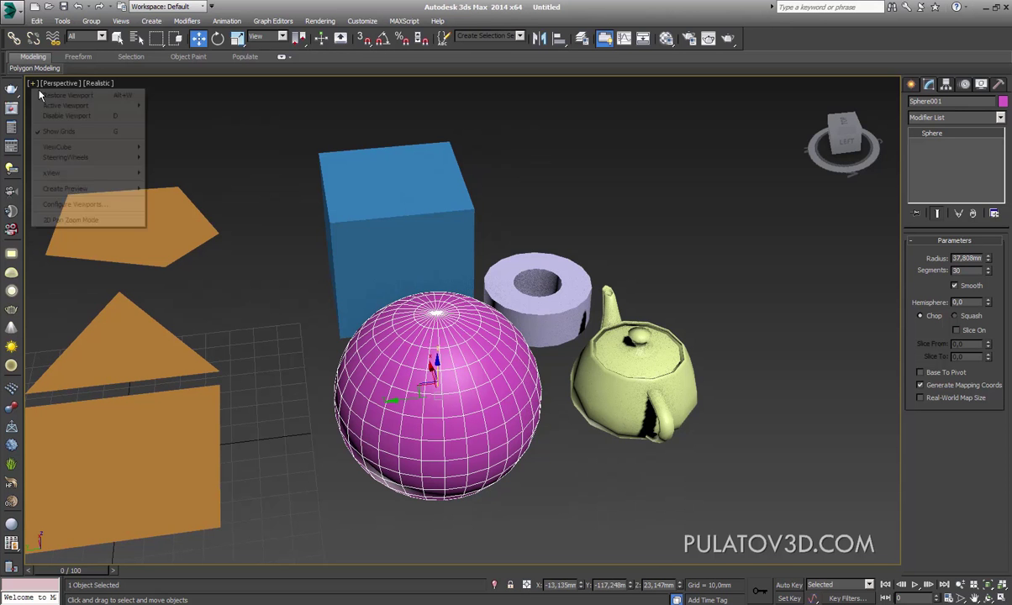
left_click(86, 205)
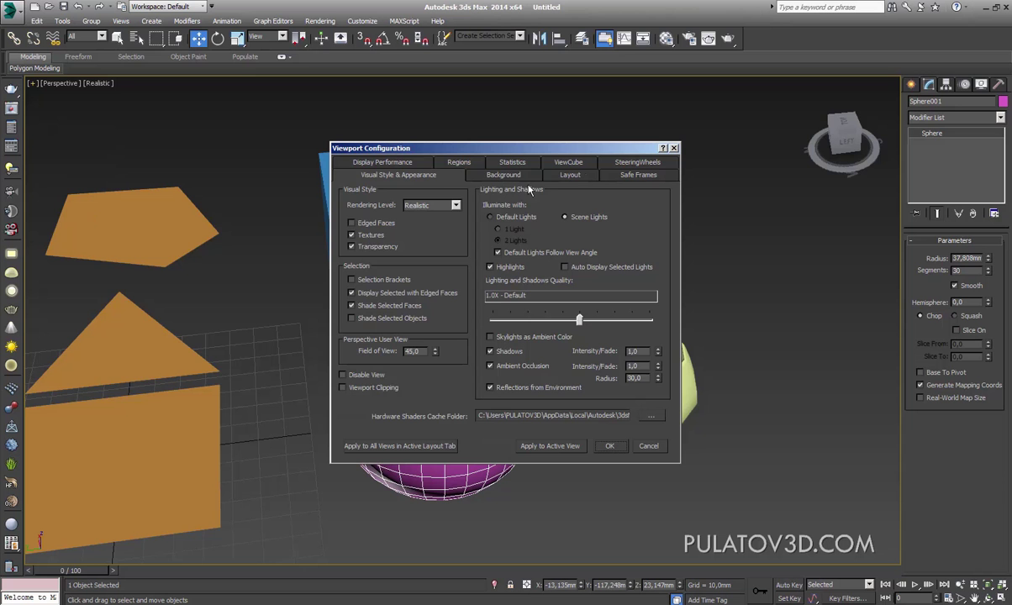
left_click(525, 168)
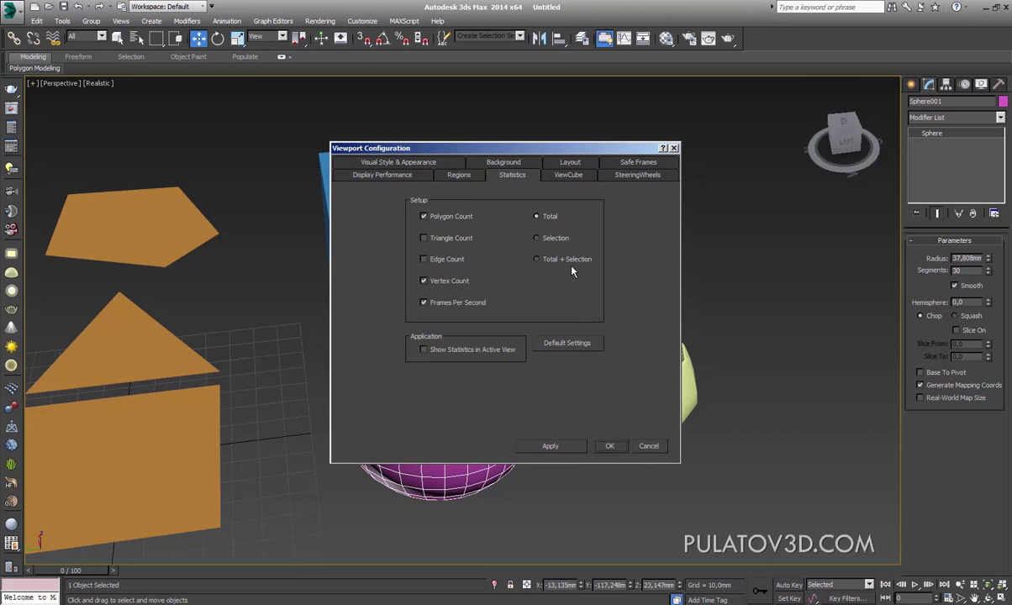
left_click(565, 451)
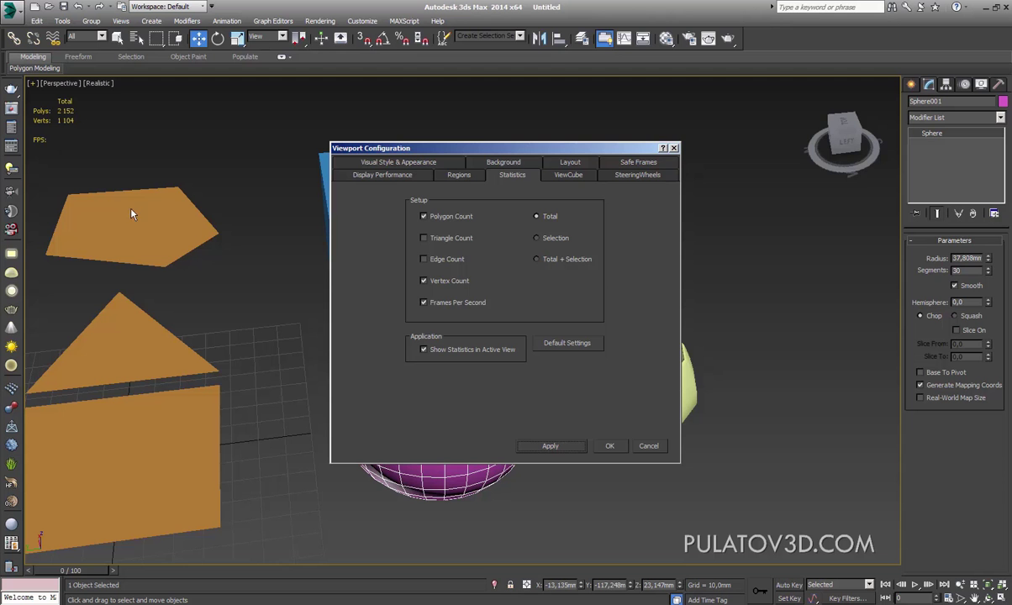
left_click_drag(515, 148, 761, 119)
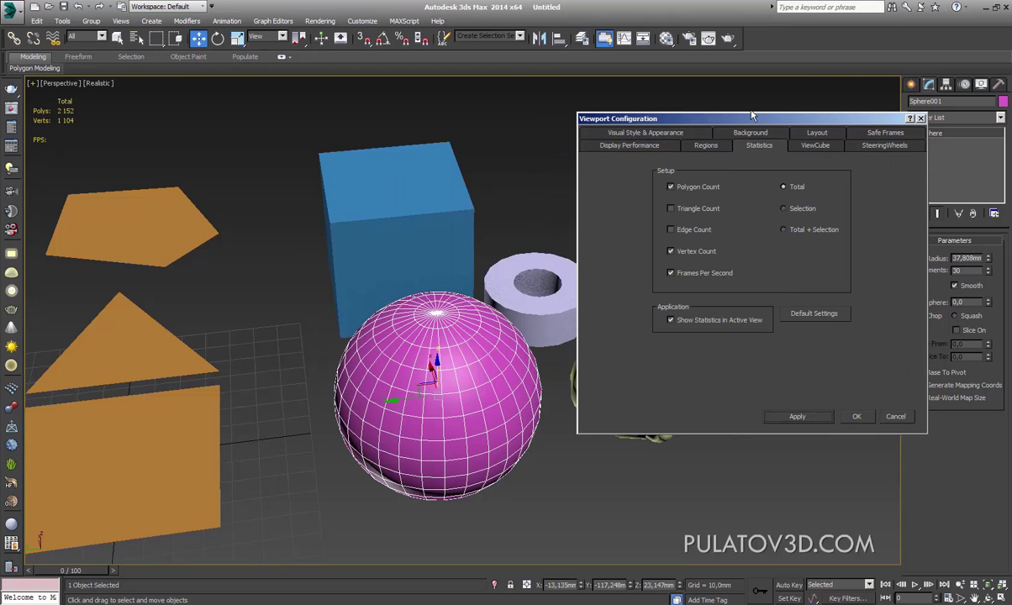
left_click(799, 233)
left_click(856, 416)
Step: Select the box, sphere, tube and teapot in turn to read their statistics, ending on Box001 (12 polygons, 8 vertices)
left_click(221, 176)
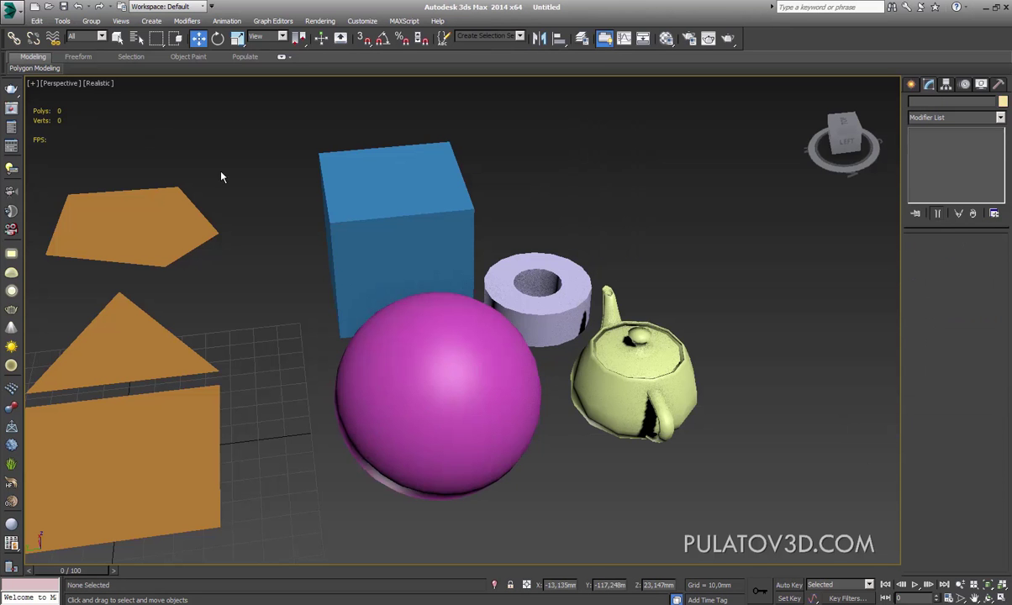
left_click(417, 259)
left_click(468, 397)
left_click(426, 265)
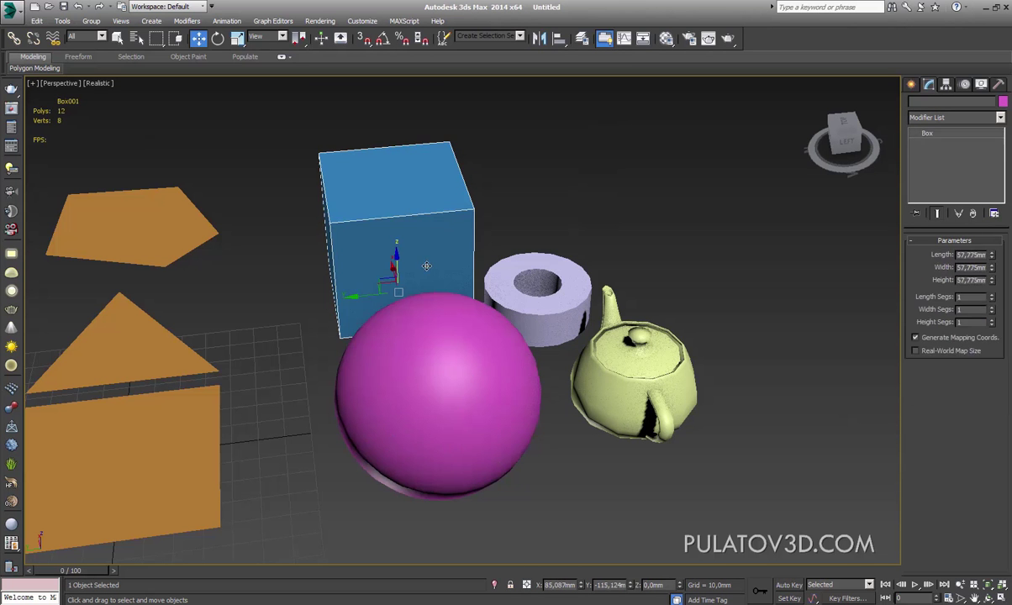
left_click(493, 257)
left_click(609, 345)
left_click(457, 390)
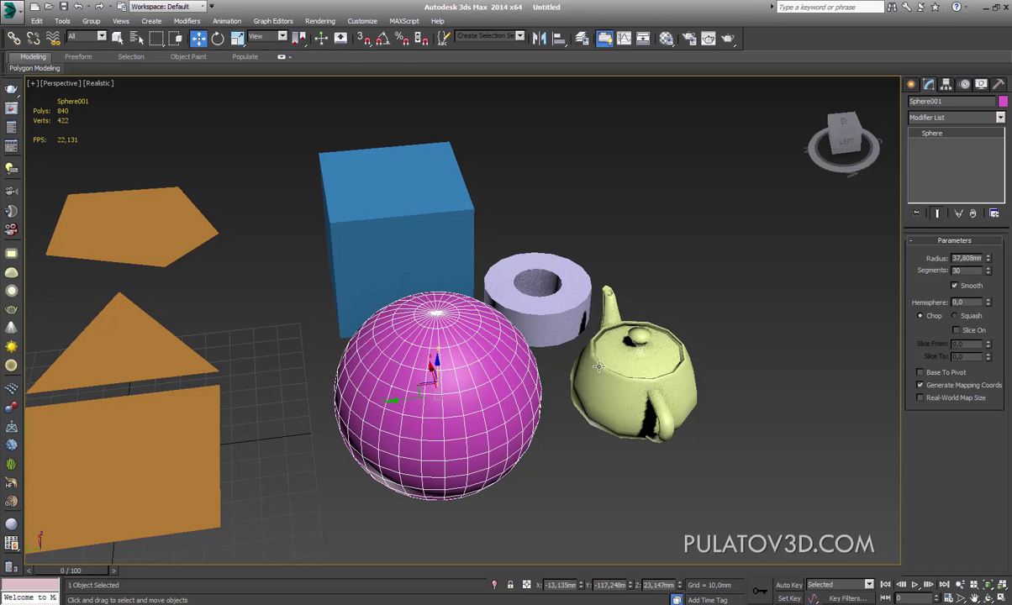
left_click(650, 382)
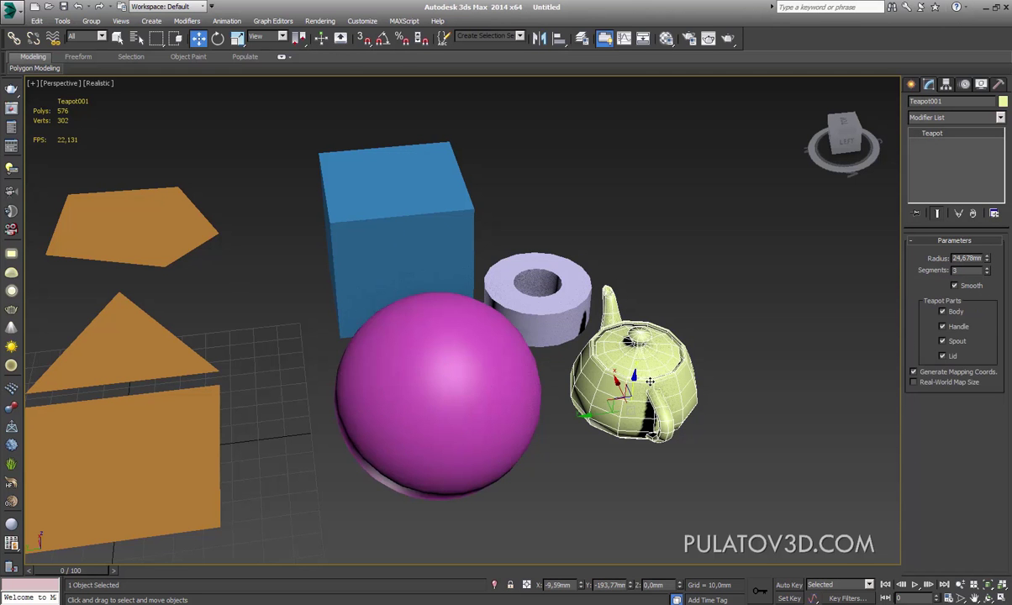
left_click(405, 229)
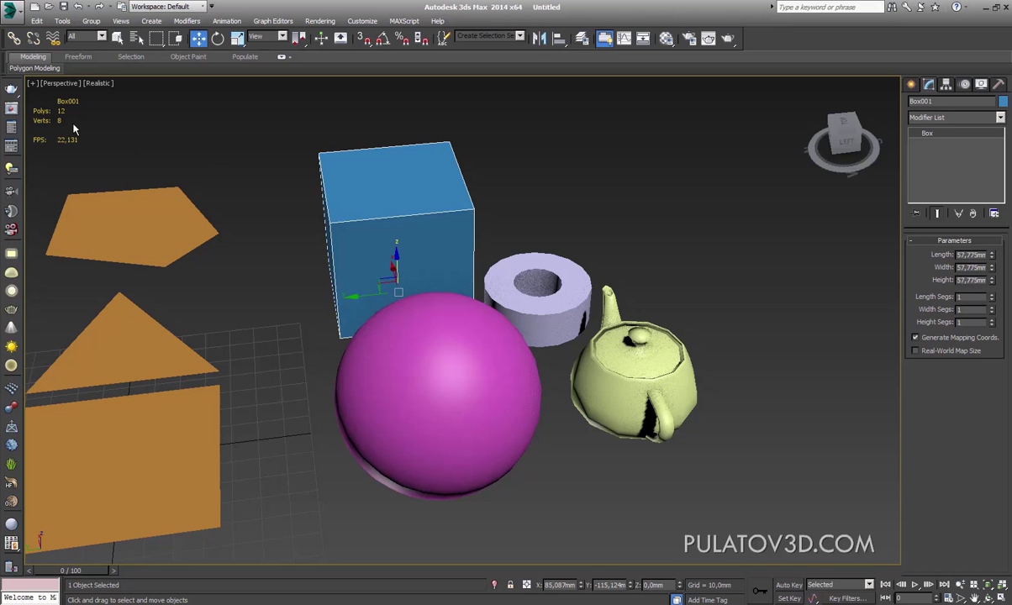
mouse_move(435, 282)
middle_mouse_down("alt")
mouse_move(565, 302)
mouse_move(497, 193)
middle_mouse_up("alt")
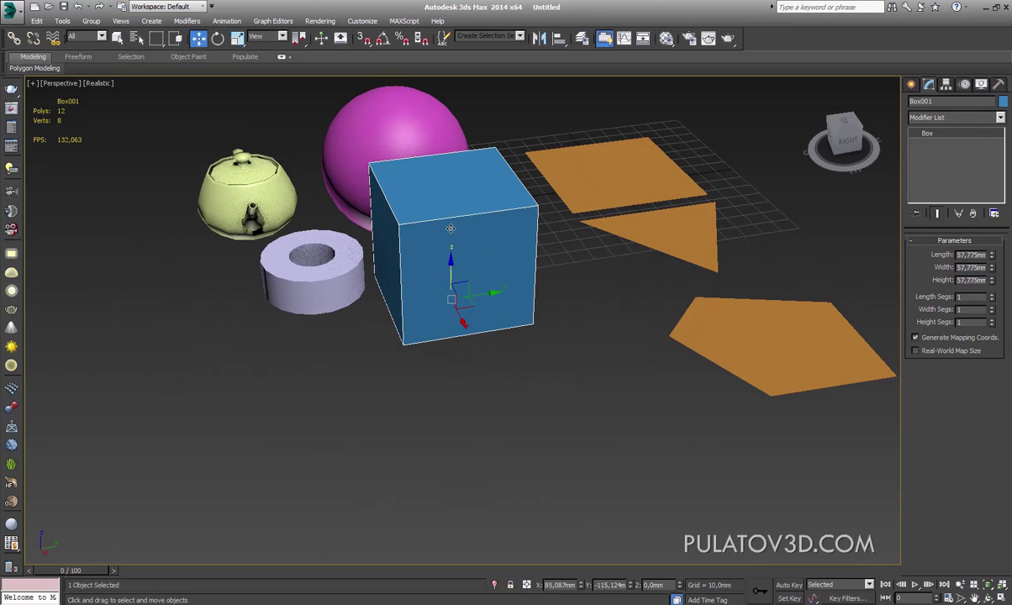
middle_click_drag(451, 229, 525, 272, "alt")
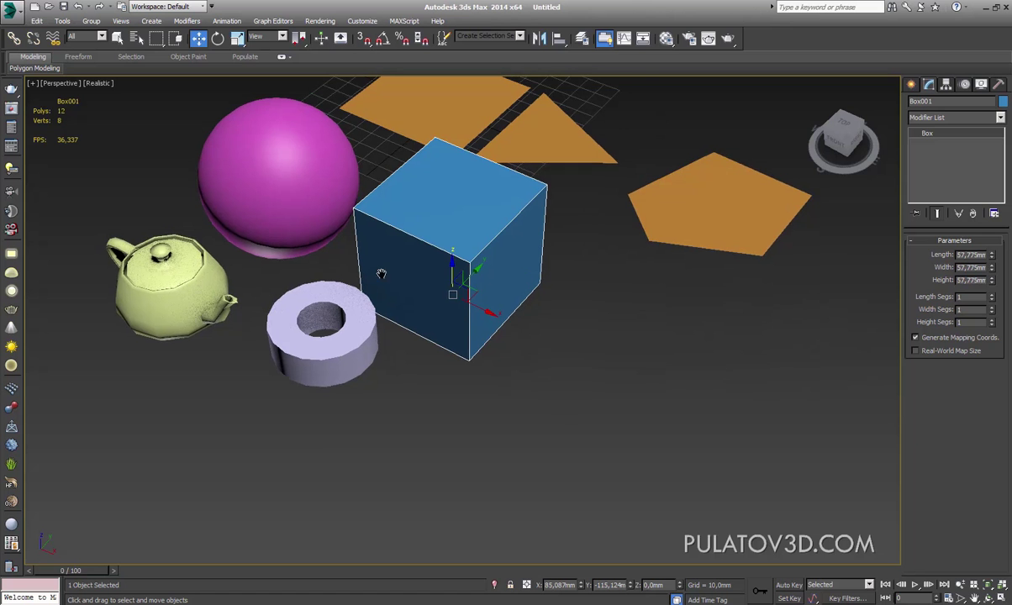
scroll(445, 204, "up", 3)
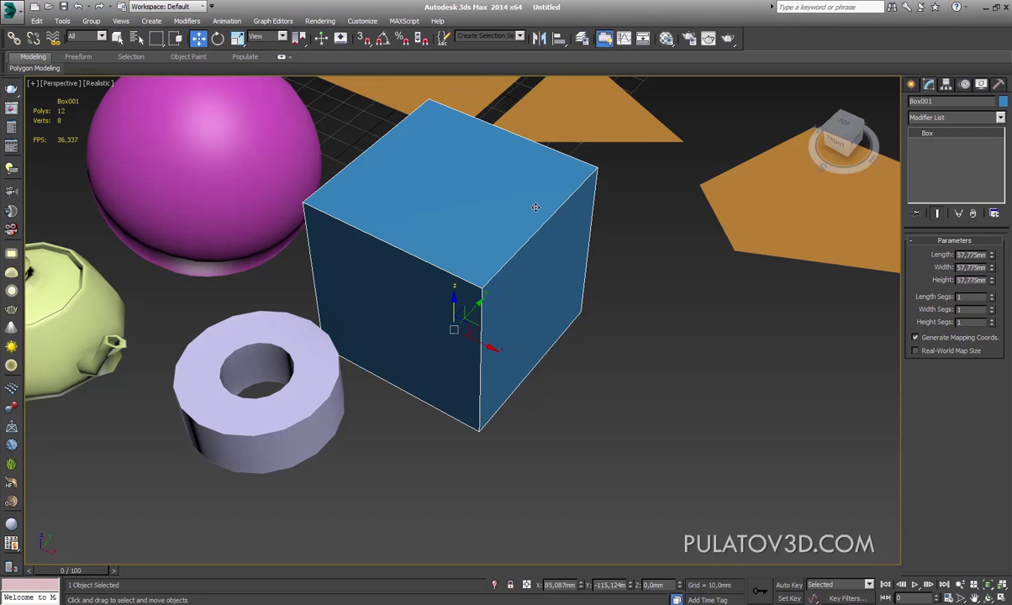
middle_click_drag(690, 282, 643, 331)
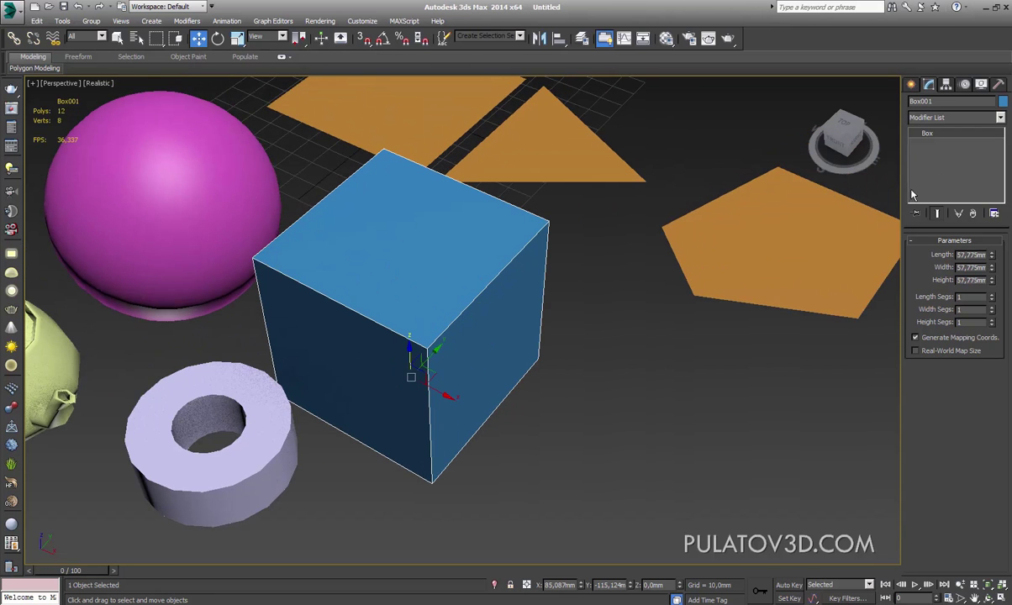
Step: Add an Edit Patch modifier to the blue cube, triangulating its faces
left_click(956, 118)
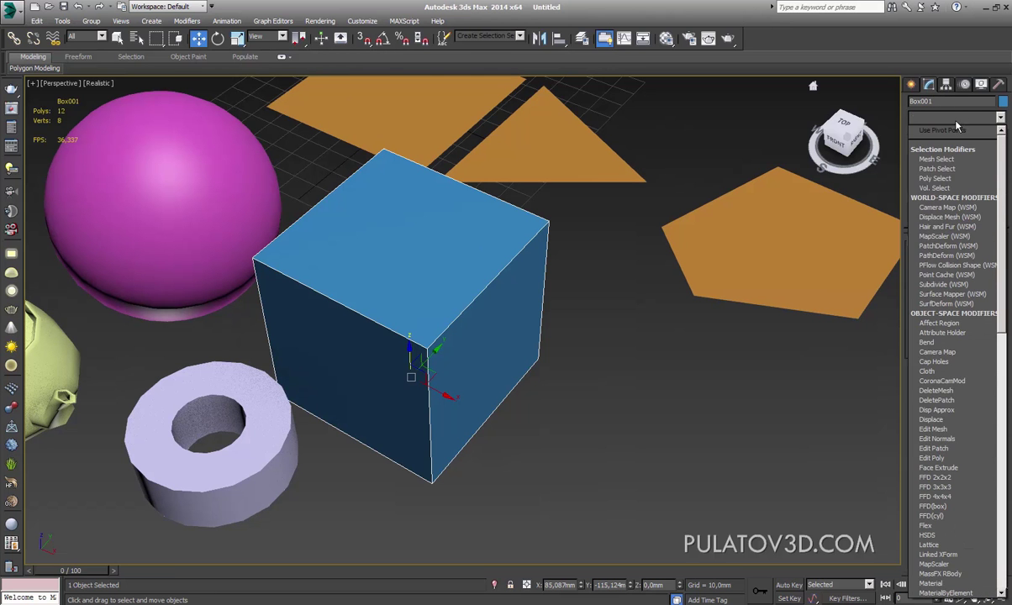
left_click(953, 456)
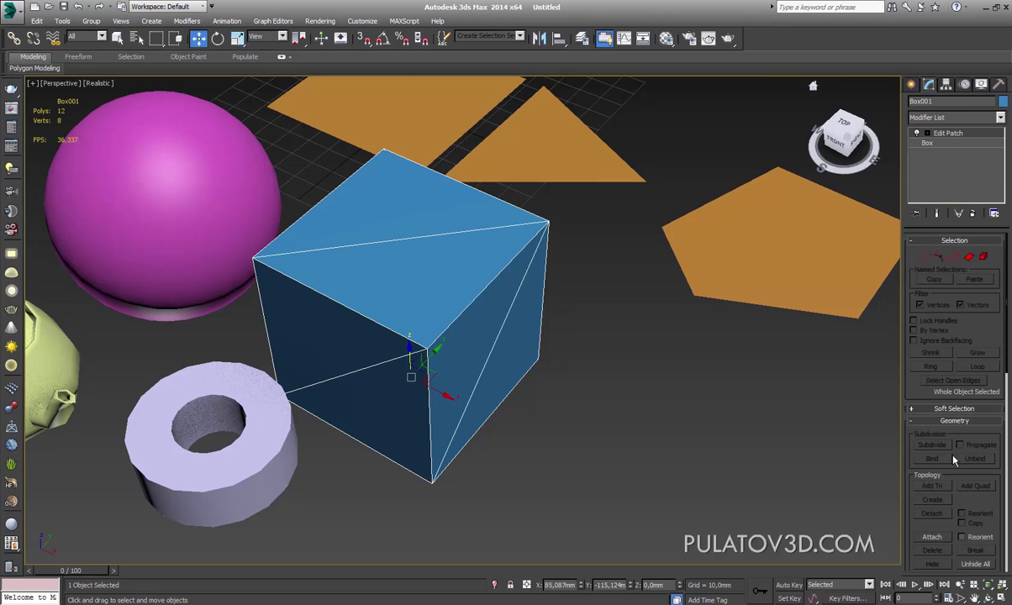
mouse_move(687, 327)
middle_mouse_down("alt")
mouse_move(495, 289)
mouse_move(463, 318)
mouse_move(421, 206)
mouse_move(485, 255)
middle_mouse_up("alt")
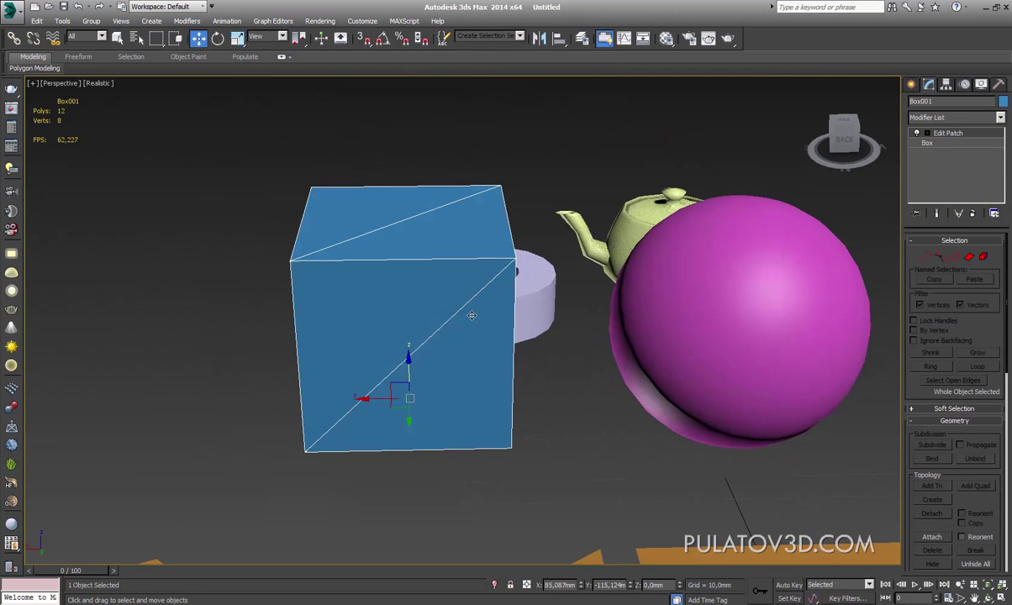
mouse_move(456, 292)
middle_mouse_down("alt")
mouse_move(497, 309)
mouse_move(554, 313)
mouse_move(605, 312)
mouse_move(529, 283)
mouse_move(623, 292)
middle_mouse_up("alt")
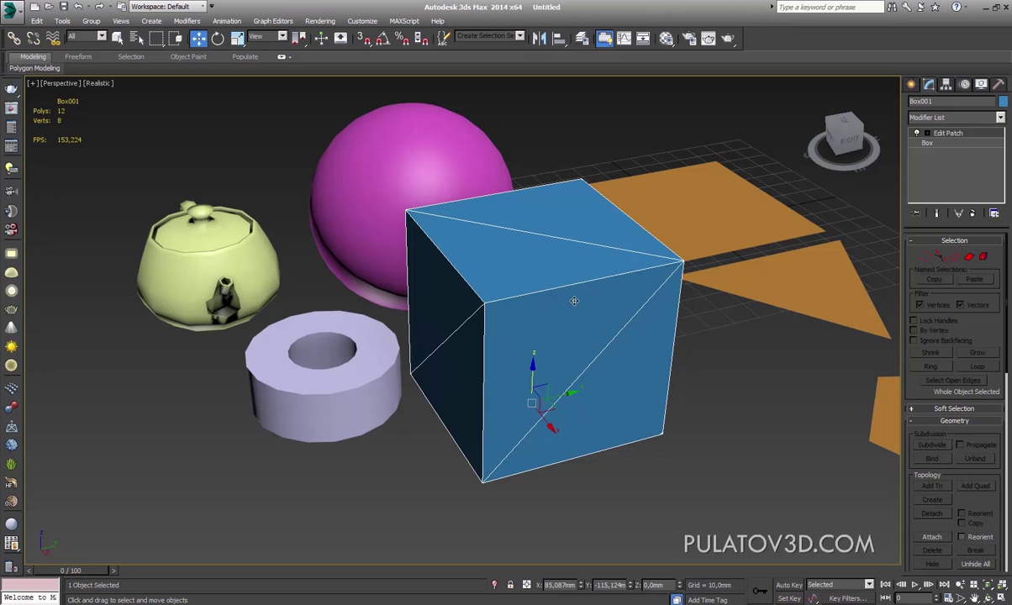
Step: Select the orange pentagon Plane003
scroll(594, 320, "down", 5)
middle_click_drag(595, 321, 520, 321, "alt")
left_click(619, 302)
Step: Frame Plane003 and apply Edit Patch, splitting the pentagon into three triangles
key("z")
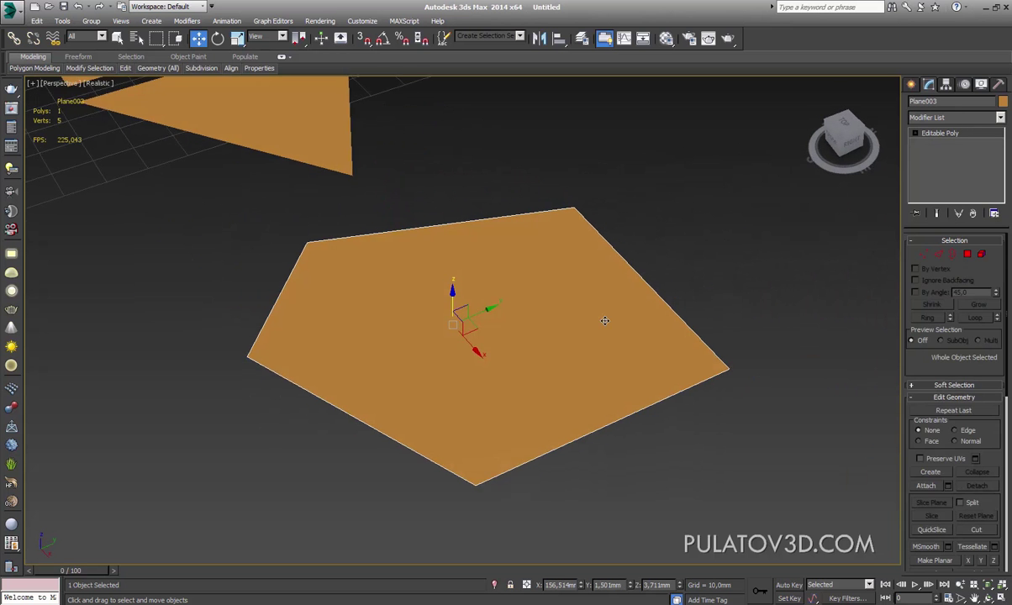
left_click(967, 118)
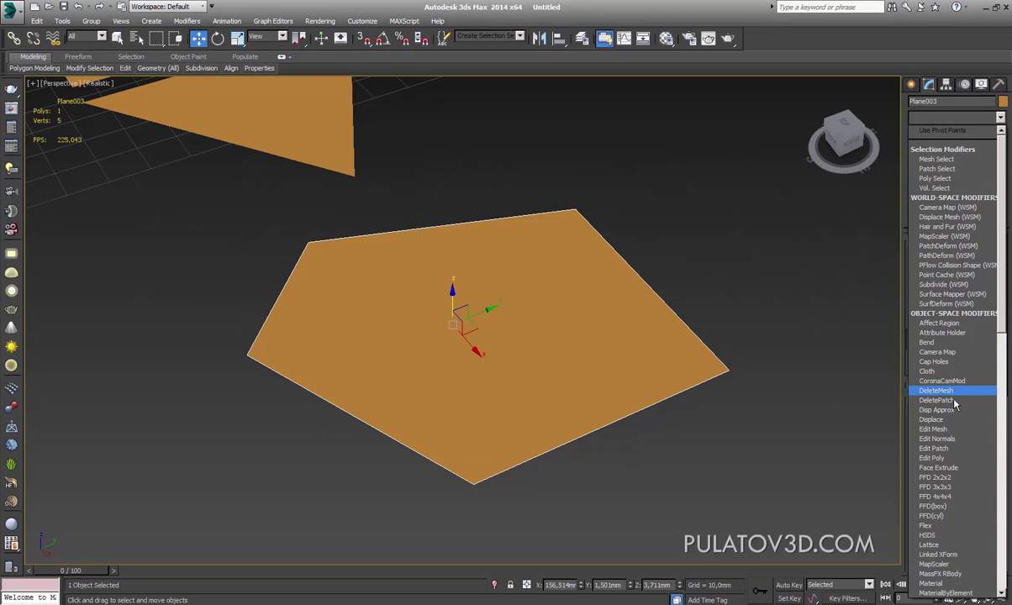
left_click(959, 448)
mouse_move(609, 335)
middle_mouse_down("alt")
mouse_move(530, 332)
mouse_move(459, 287)
middle_mouse_up("alt")
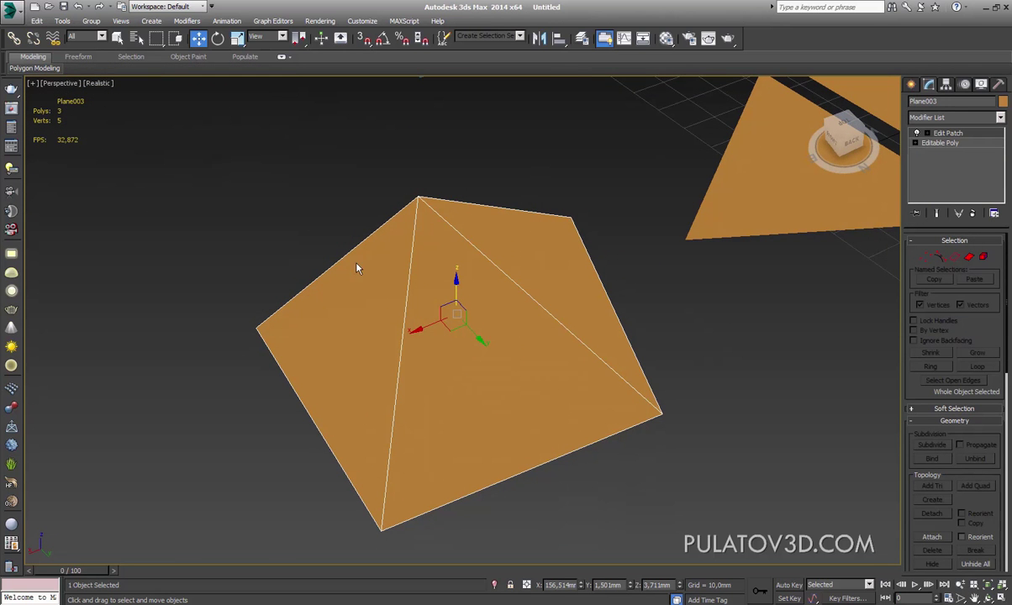
middle_click_drag(432, 280, 293, 329, "alt")
Step: Select the orange triangle Plane002 and add Edit Patch to it as well
left_click(588, 181)
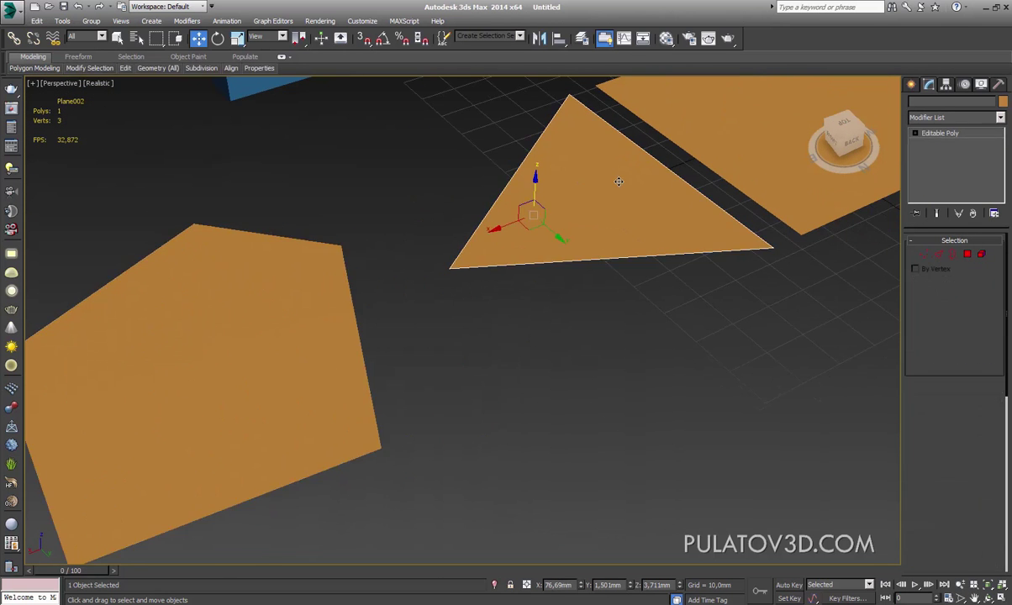
middle_click_drag(619, 182, 567, 182)
left_click(994, 118)
scroll(950, 353, "down", 5)
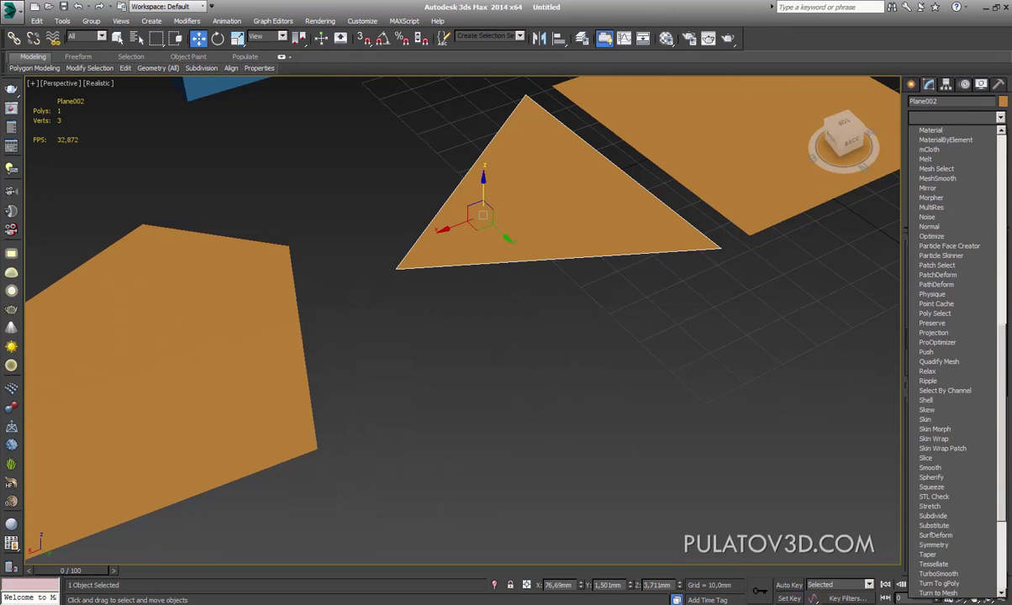
scroll(950, 353, "down", 3)
scroll(950, 353, "up", 2)
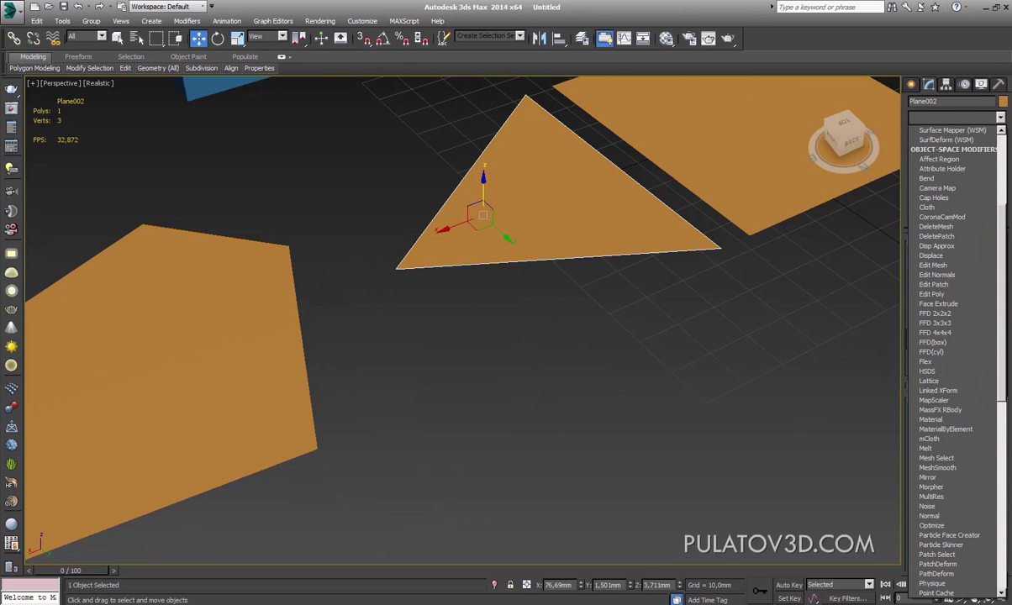
left_click(955, 293)
scroll(644, 255, "down", 2)
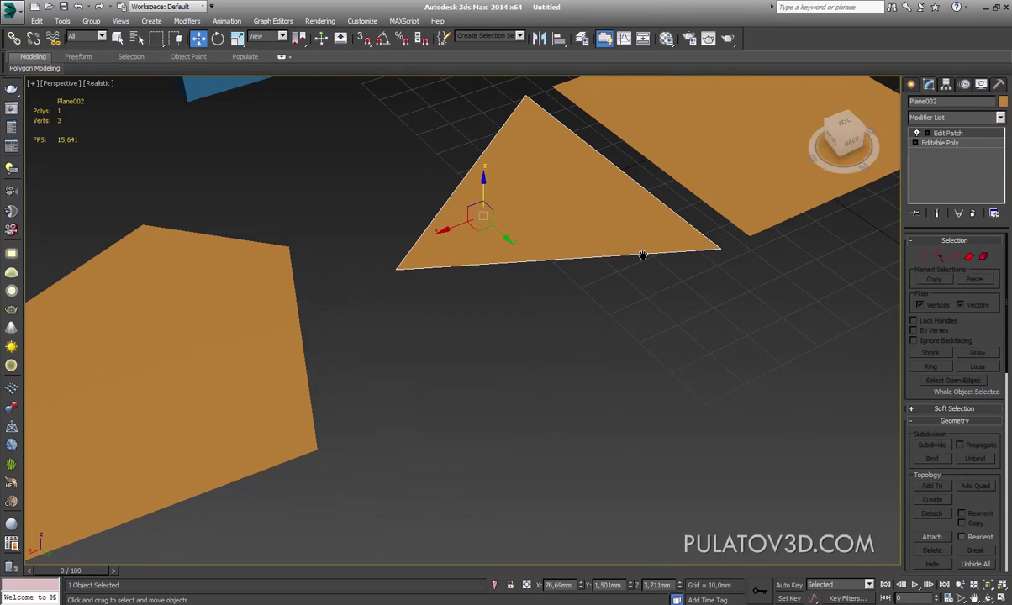
scroll(759, 262, "down", 3)
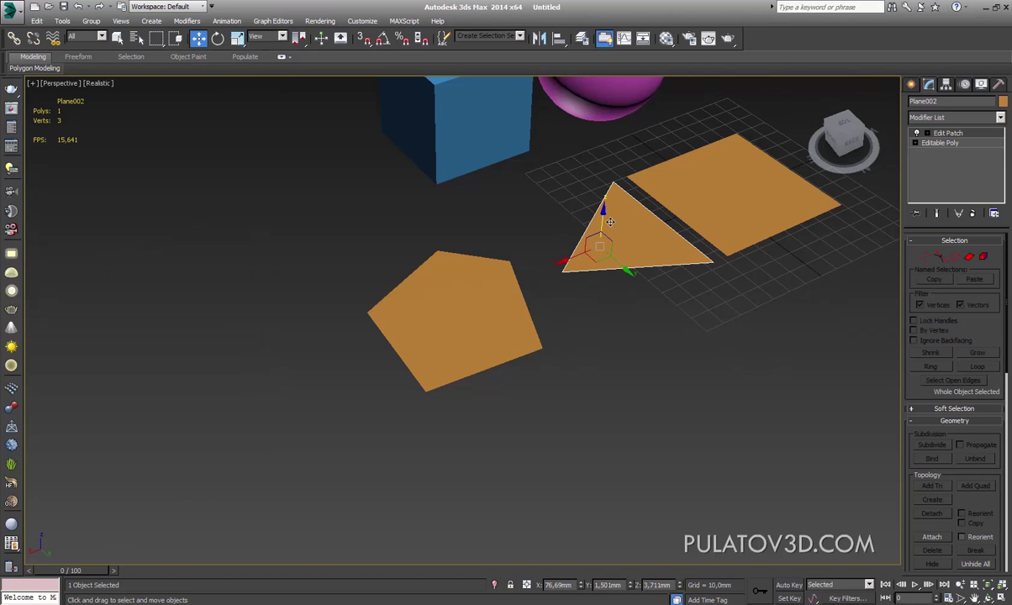
scroll(532, 232, "down", 3)
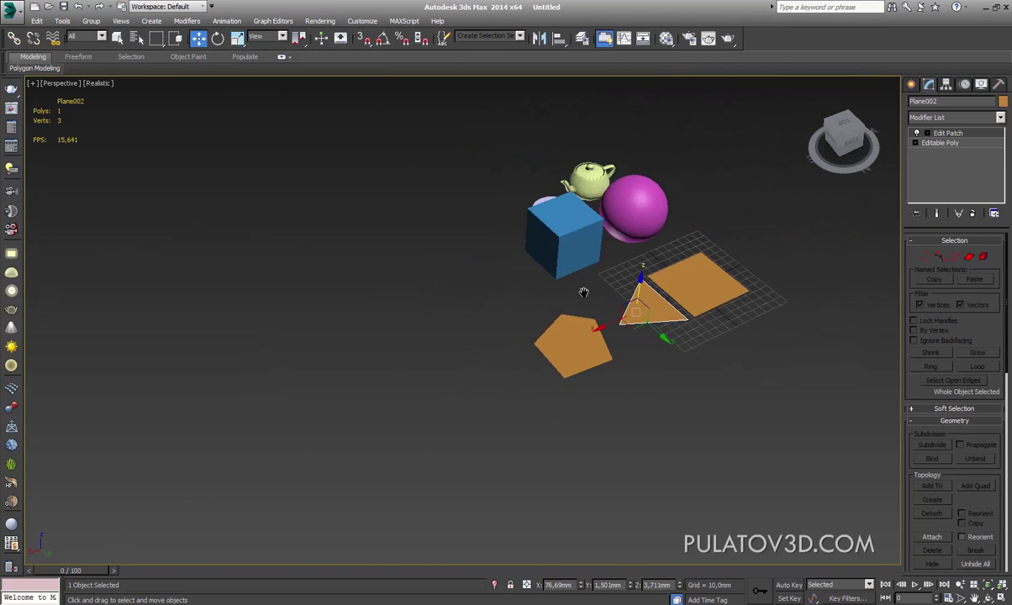
middle_click_drag(583, 289, 522, 287, "alt")
left_click(543, 282)
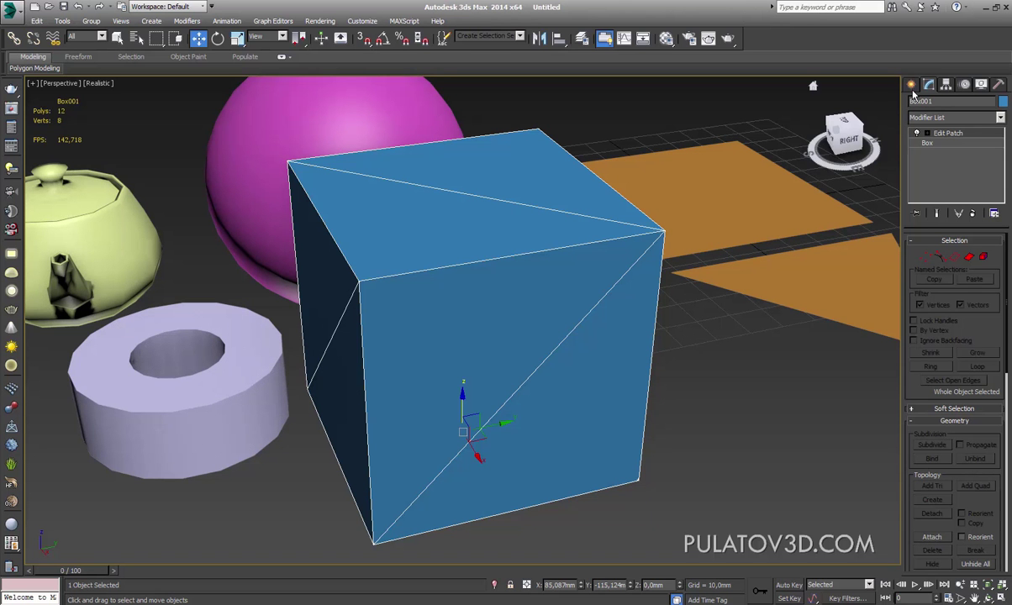
scroll(650, 284, "down", 5)
middle_click_drag(650, 283, 656, 293, "alt")
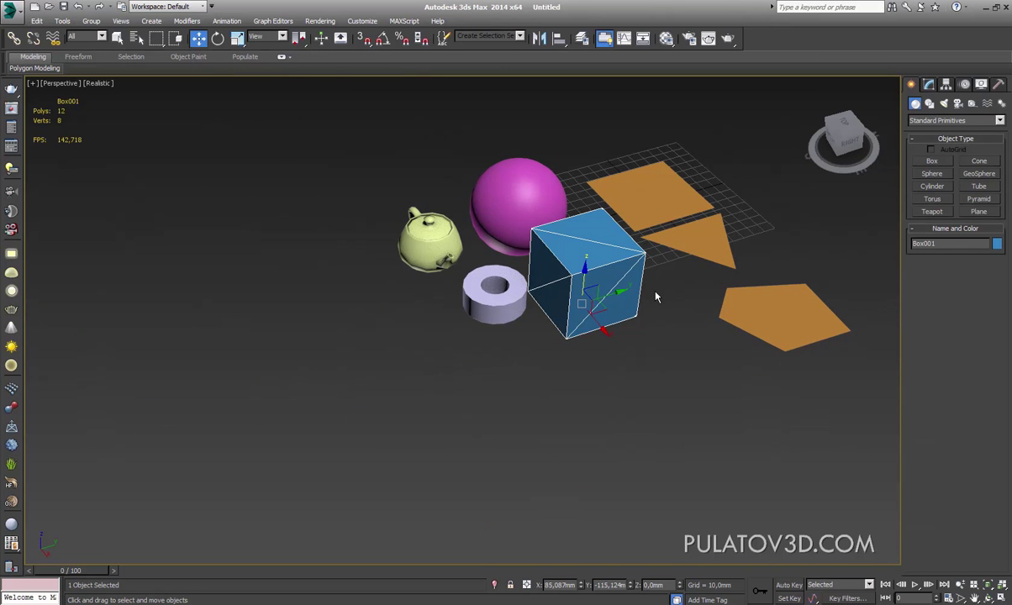
left_click(642, 335)
left_click(618, 280)
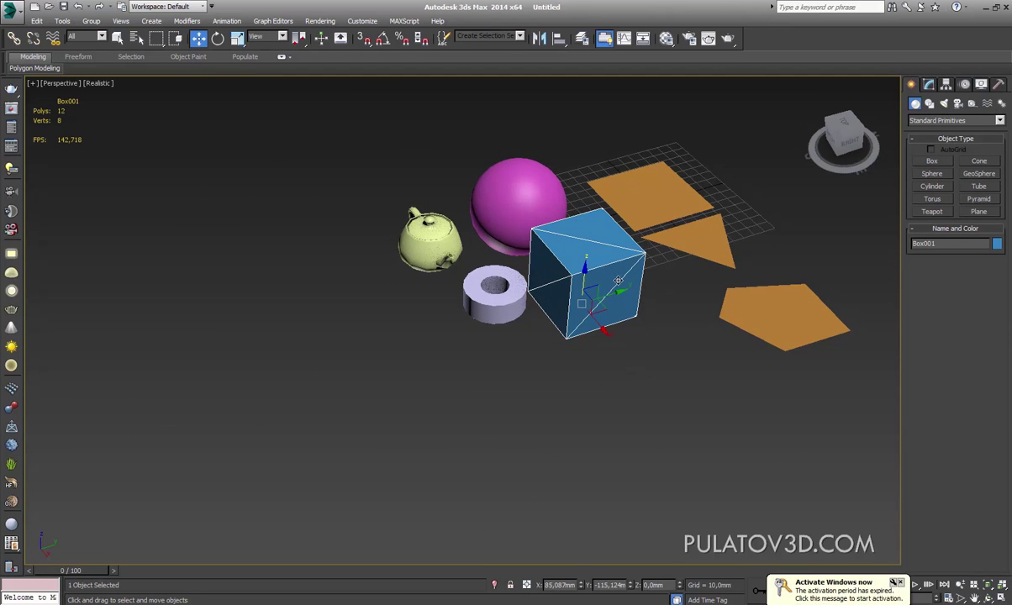
scroll(664, 307, "up", 4)
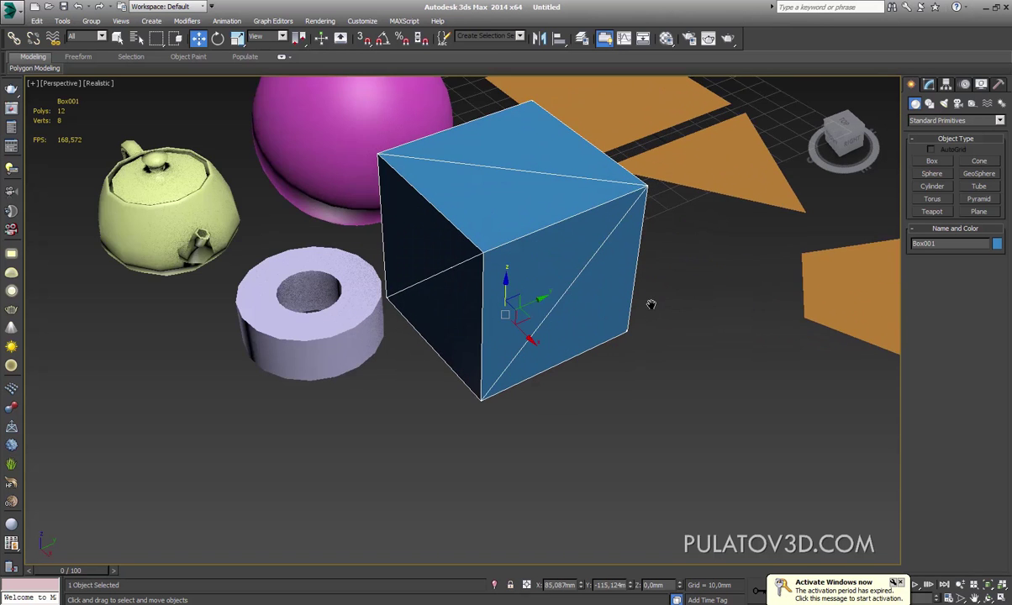
scroll(652, 302, "up", 2)
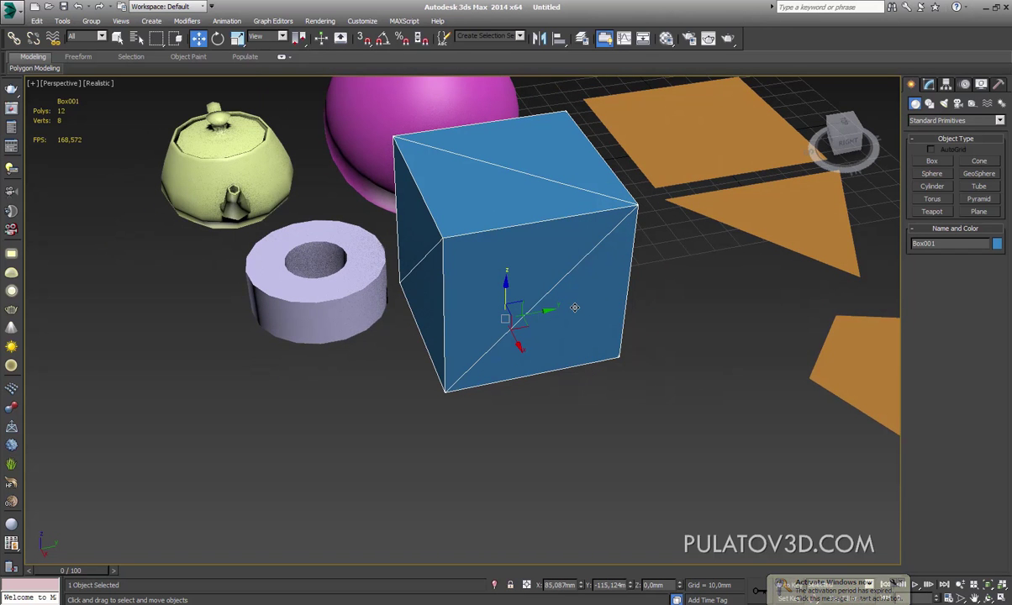
Step: Frame Teapot001 and drag its Segments spinner up for a dense 12,544-polygon mesh
left_click(239, 206)
key("z")
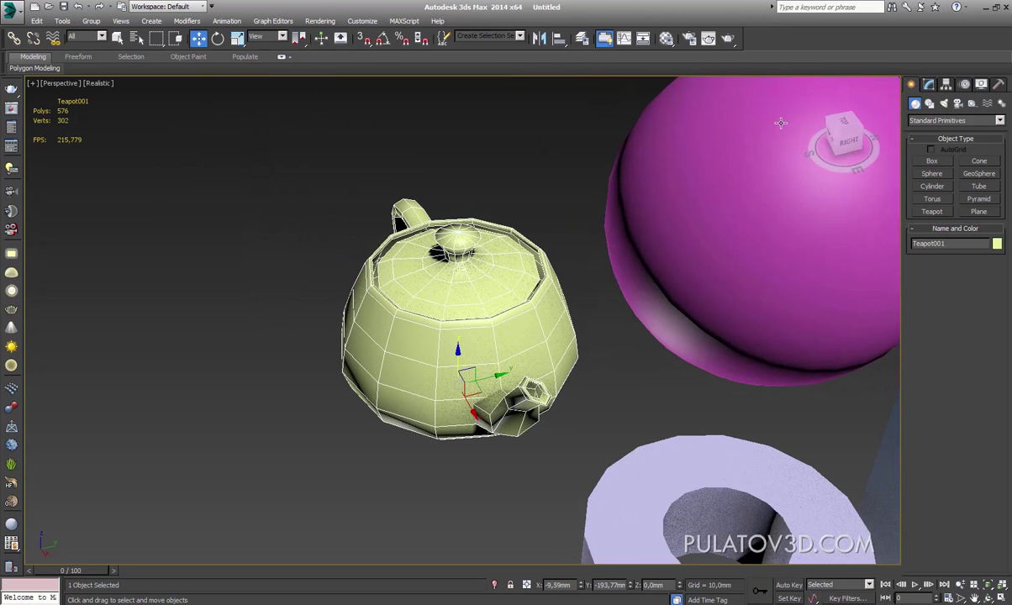
left_click(928, 84)
mouse_move(988, 270)
left_mouse_down()
mouse_move(995, 257)
mouse_move(1005, 290)
left_mouse_up()
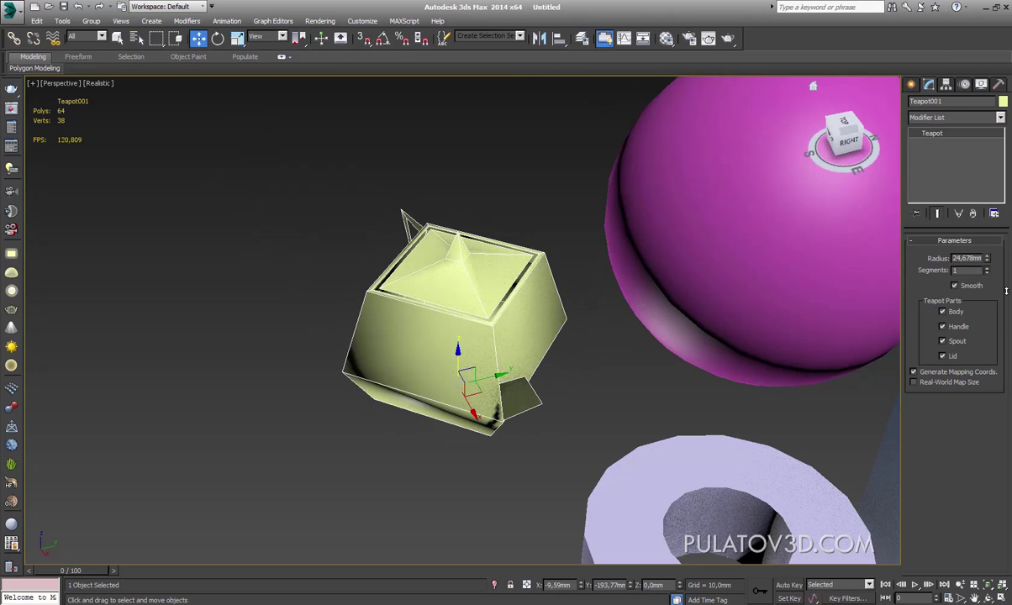
left_click_drag(1006, 290, 1006, 210)
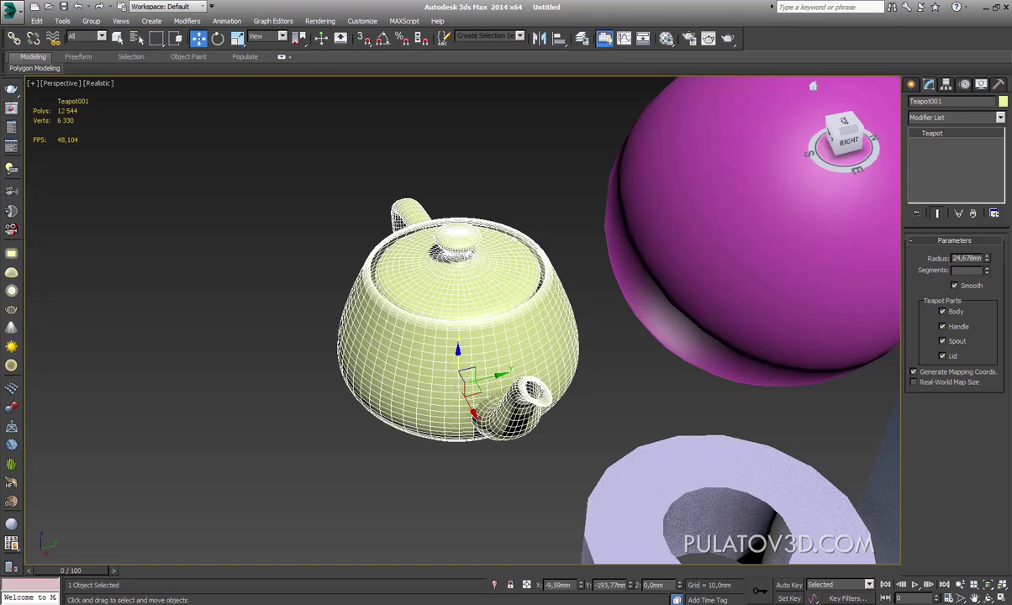
left_click(590, 168)
mouse_move(589, 168)
middle_mouse_down("alt")
mouse_move(532, 273)
mouse_move(493, 278)
mouse_move(595, 270)
mouse_move(439, 289)
mouse_move(550, 284)
middle_mouse_up("alt")
scroll(550, 284, "down", 3)
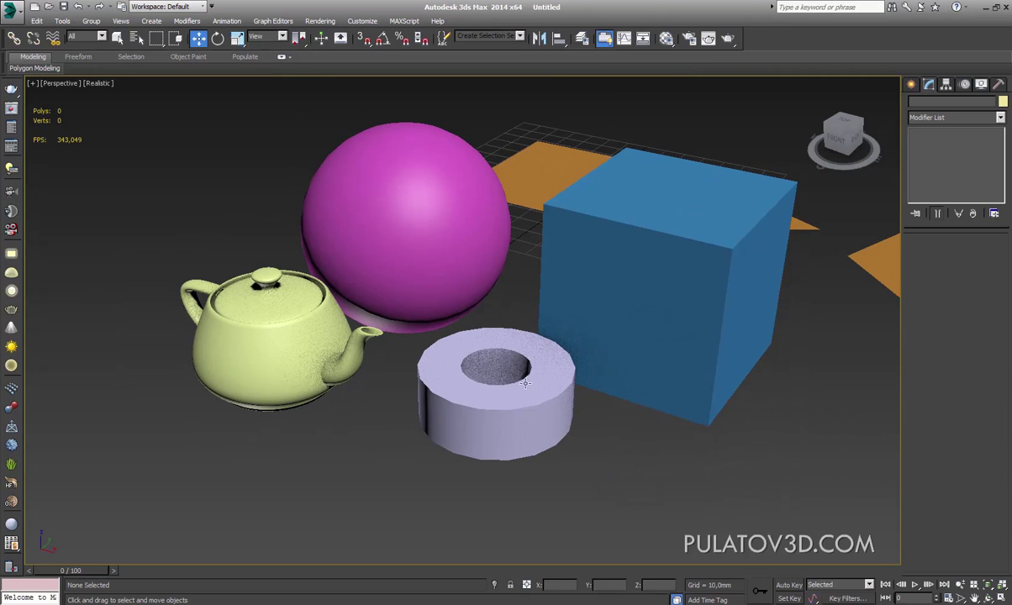
Step: Switch the perspective viewport from Realistic to Shaded, then orbit around the teapot and blue cube
left_click(99, 84)
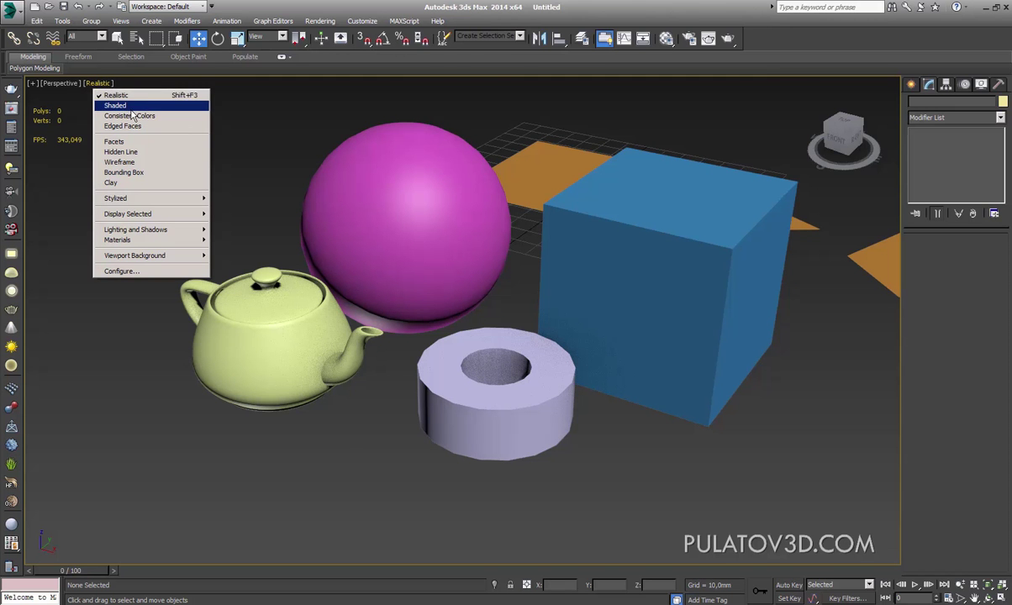
left_click(130, 109)
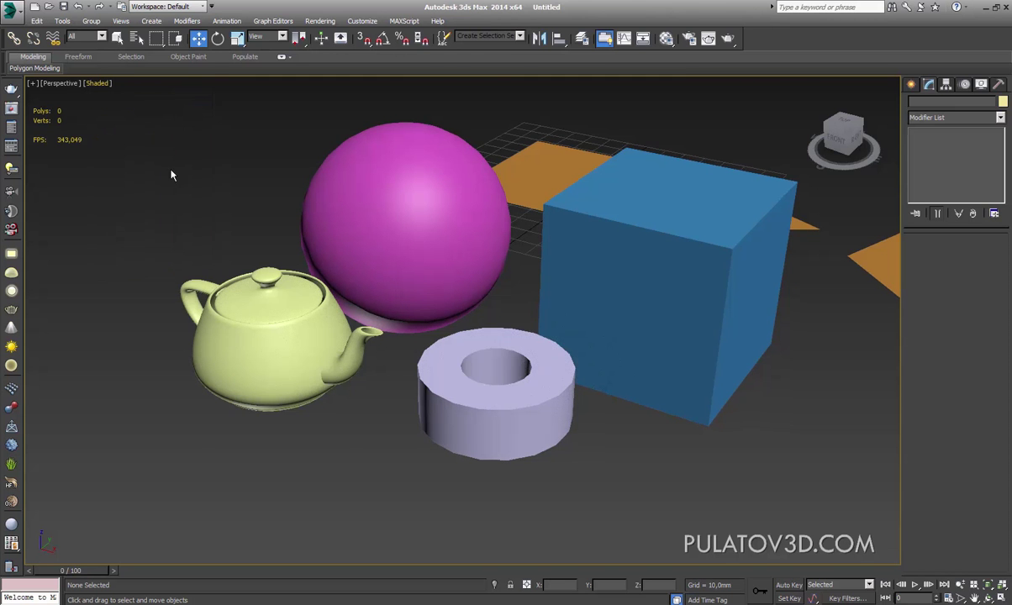
left_click(310, 359)
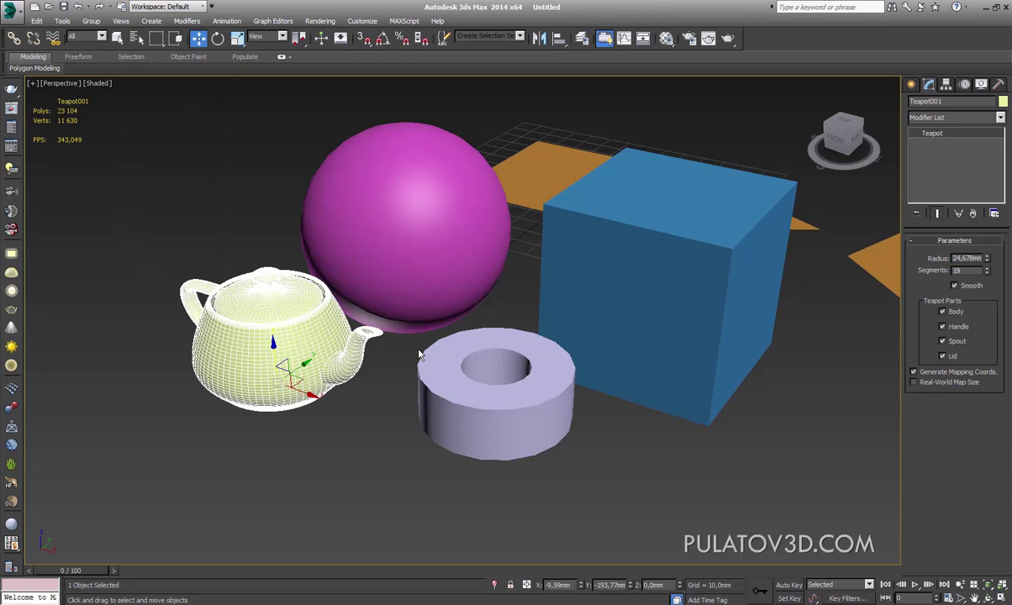
middle_click_drag(421, 355, 548, 362, "alt")
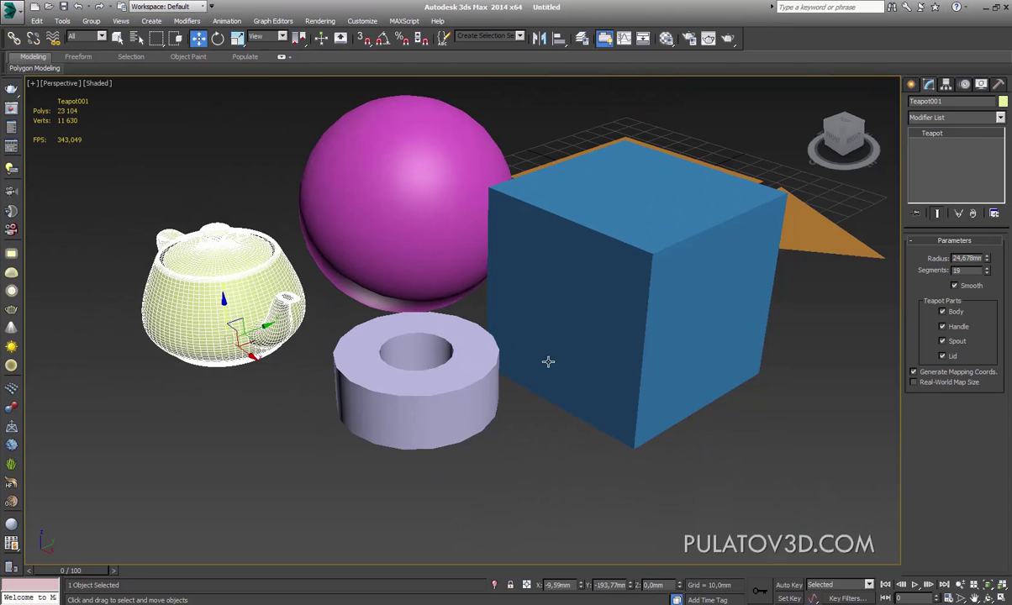
left_click(590, 306)
mouse_move(590, 305)
middle_mouse_down("alt")
mouse_move(622, 334)
mouse_move(651, 202)
middle_mouse_up("alt")
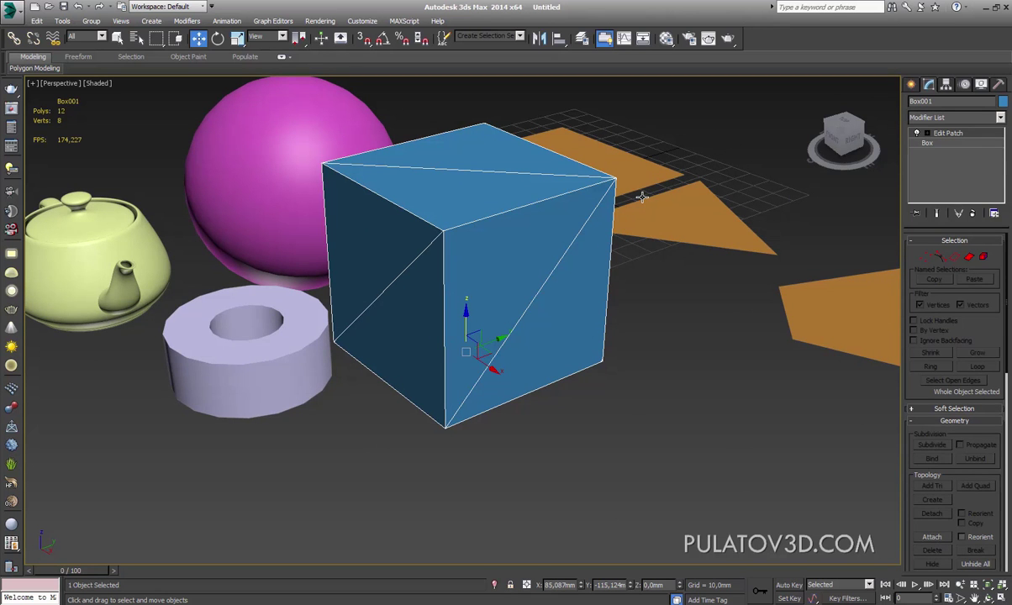
scroll(496, 226, "down", 6)
left_click(911, 84)
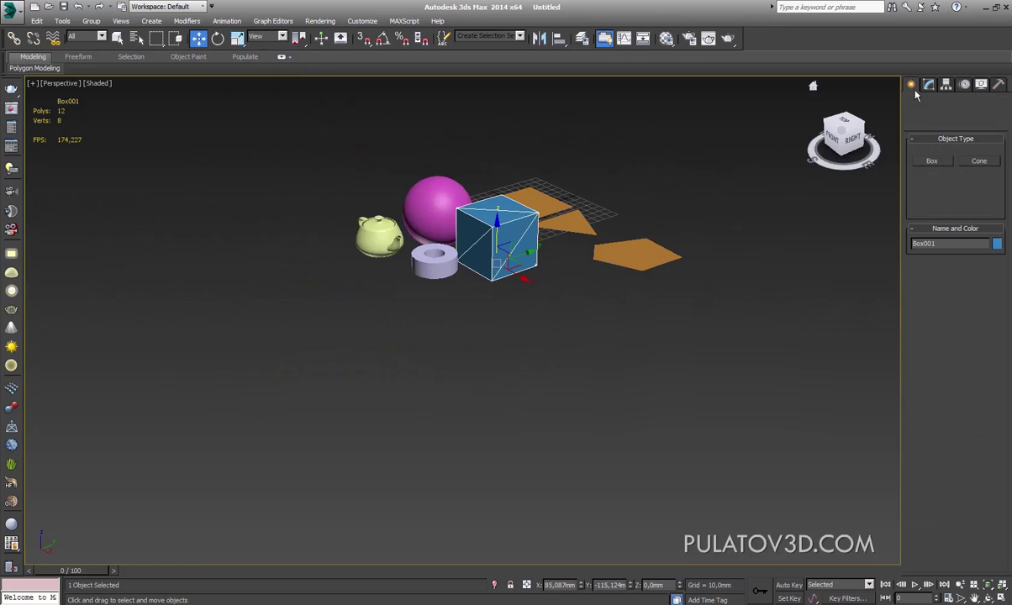
Step: Create a second box, a magenta cube about 54,066mm per side, beside the blue box
scroll(502, 261, "up", 5)
left_click(932, 161)
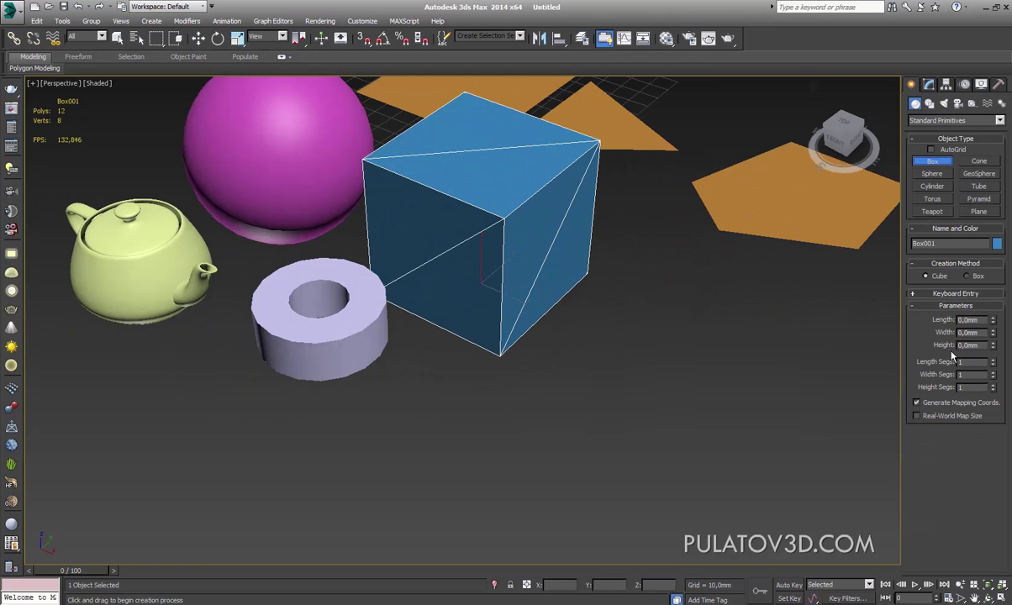
middle_click_drag(691, 426, 557, 341)
left_click_drag(635, 413, 660, 481)
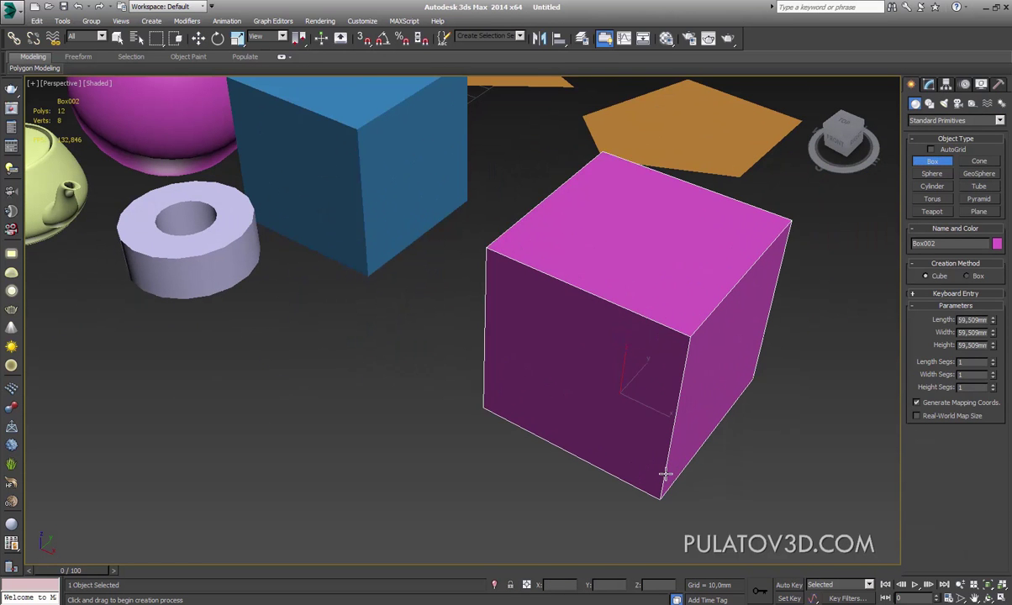
Step: Move the blue box to the right, then select the magenta cube in the Modify panel
left_click(199, 38)
middle_click_drag(496, 226, 276, 244, "alt")
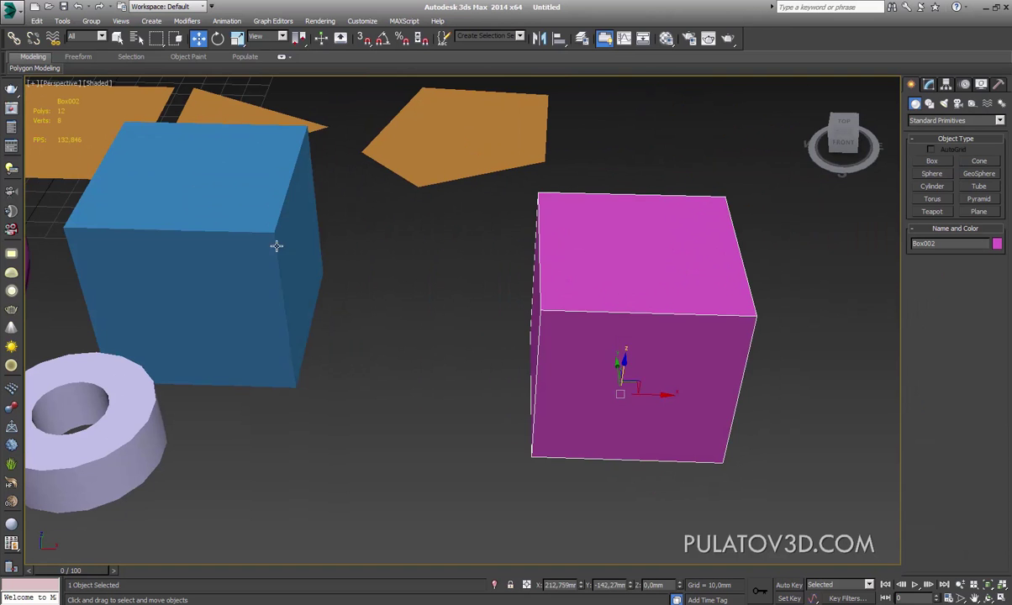
left_click(265, 229)
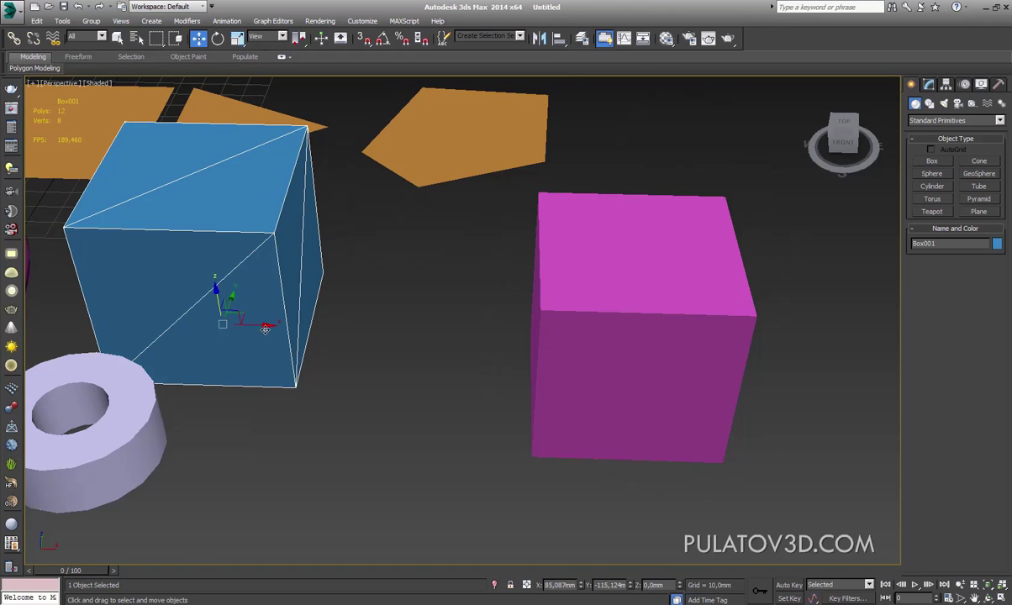
left_click_drag(252, 325, 375, 328)
left_click(618, 291)
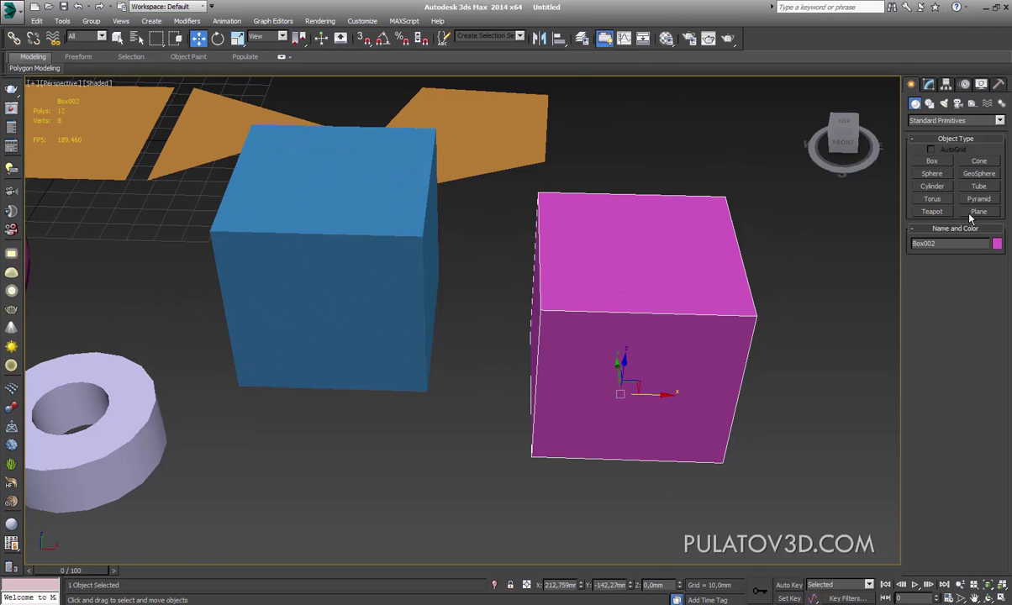
left_click(947, 85)
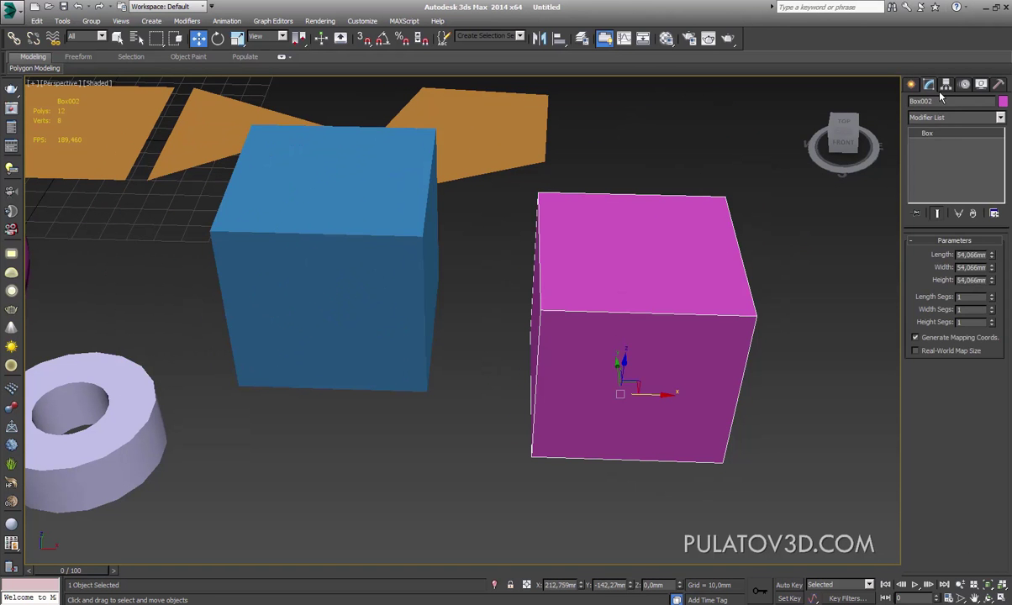
Step: Apply TurboSmooth from the Modifier List to the magenta cube
left_click(1000, 118)
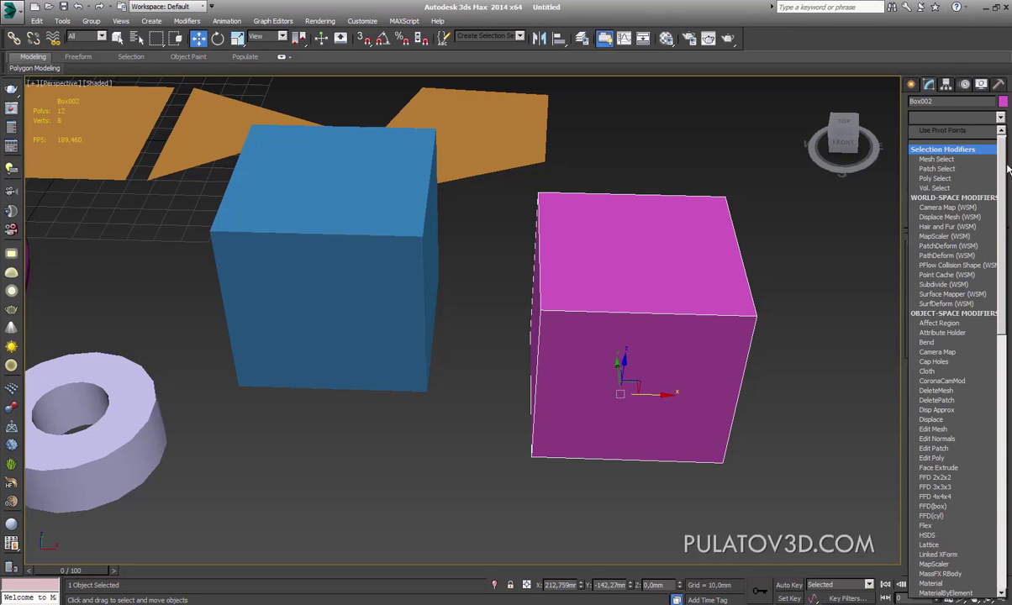
mouse_move(1008, 170)
left_mouse_down()
mouse_move(1010, 418)
mouse_move(1008, 275)
left_mouse_up()
scroll(959, 253, "down", 8)
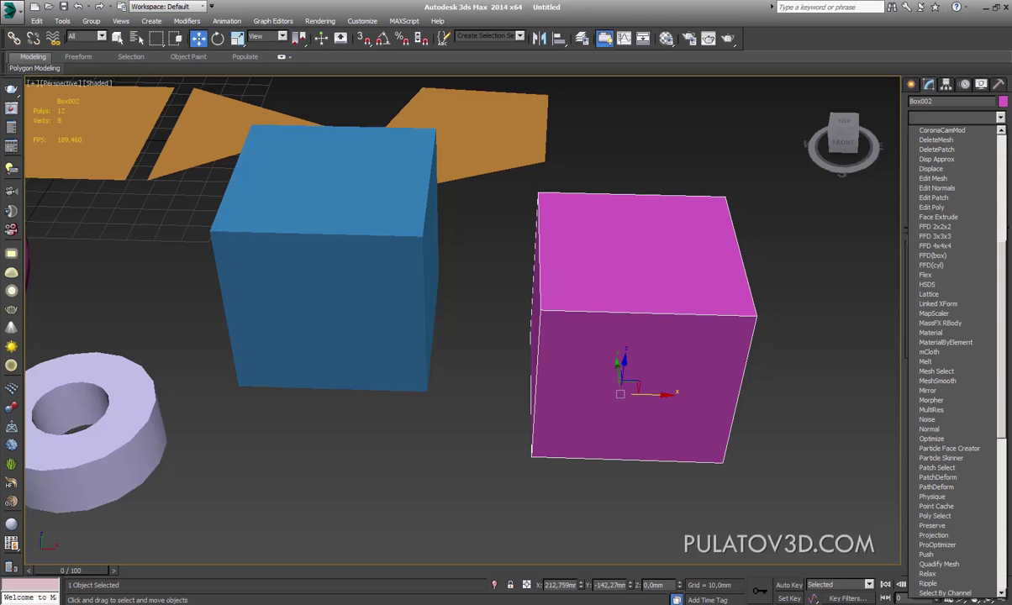
scroll(959, 378, "down", 6)
scroll(959, 378, "down", 6)
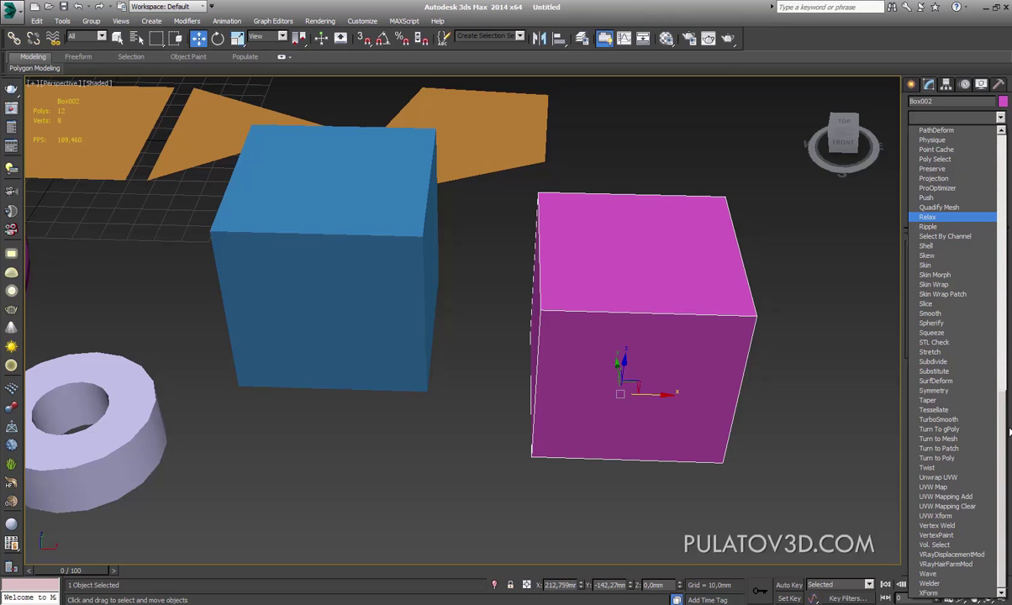
left_click(958, 419)
Step: Step TurboSmooth iterations between 0 and 4 to compare, leaving it at 3
mouse_move(748, 355)
middle_mouse_down("alt")
mouse_move(629, 322)
mouse_move(683, 333)
middle_mouse_up("alt")
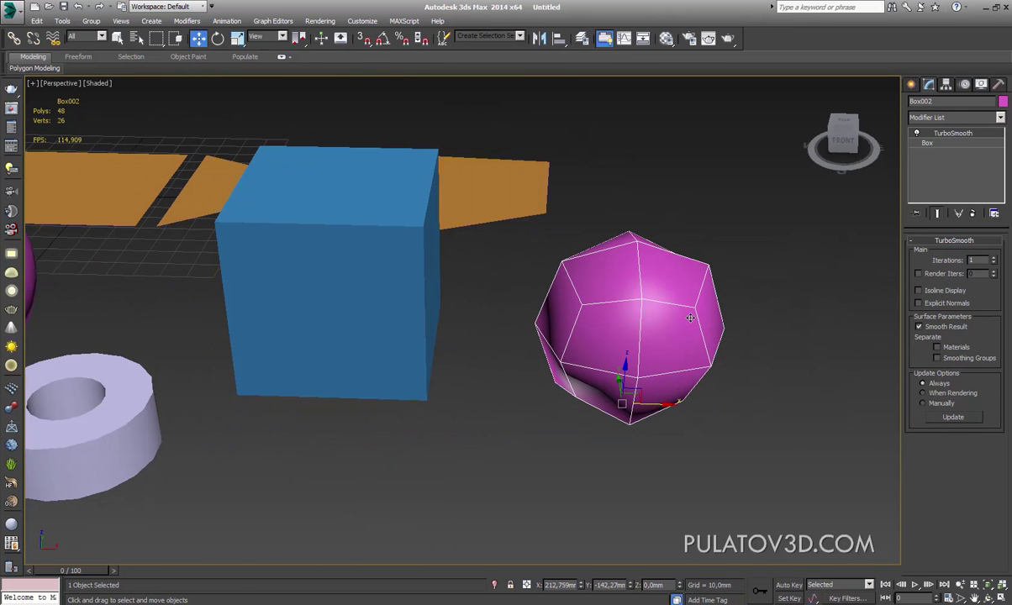
left_click(994, 258)
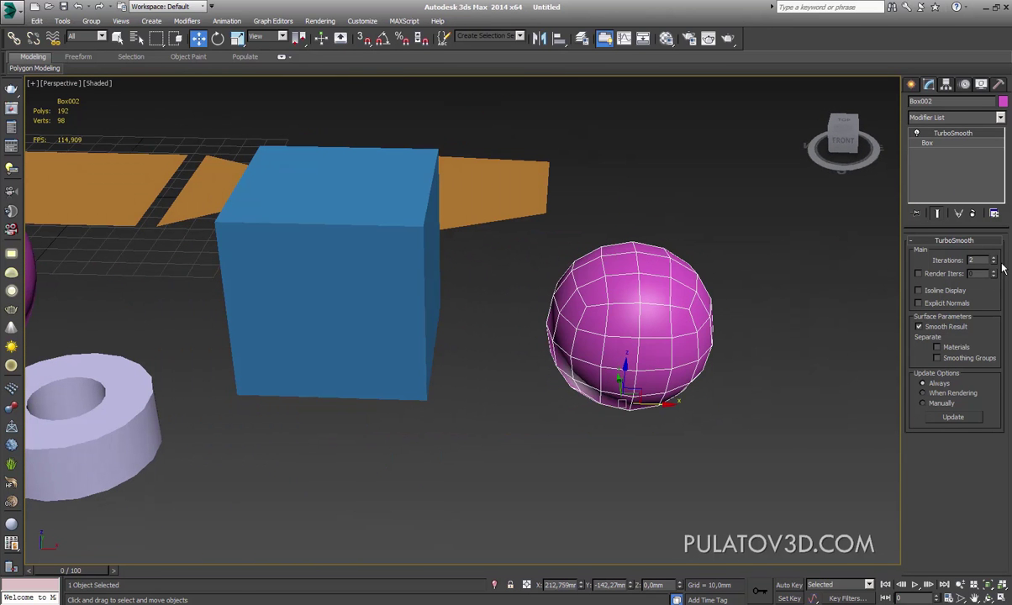
left_click(994, 259)
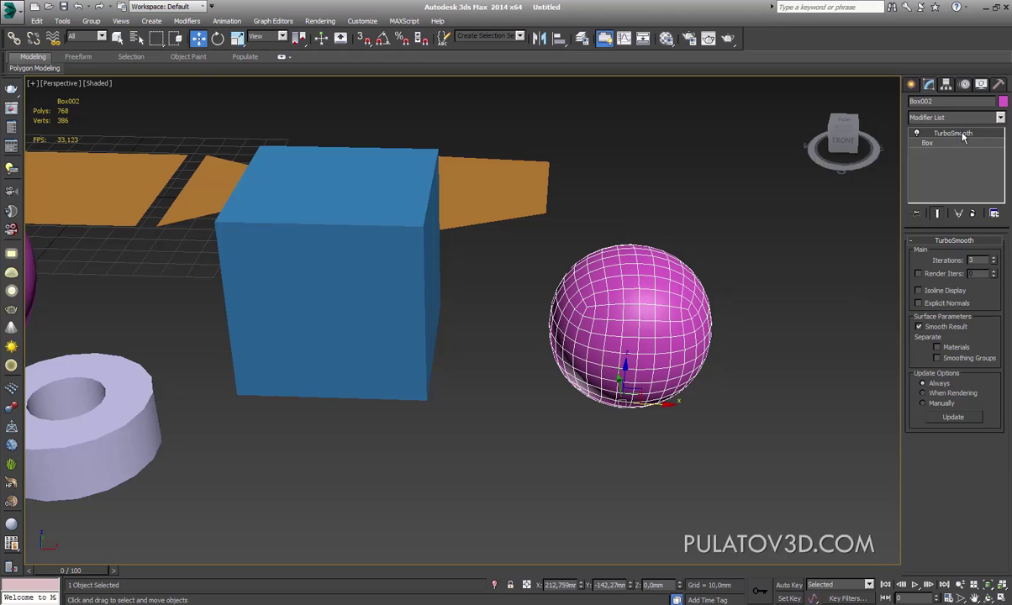
left_click(994, 263)
left_click(994, 263)
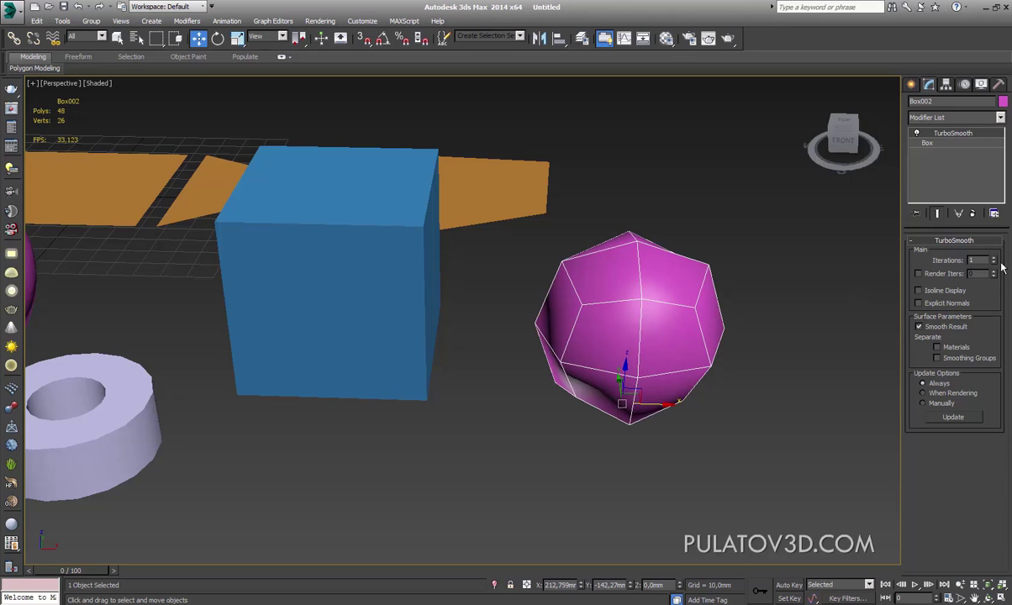
left_click(995, 259)
left_click(995, 260)
left_click(995, 259)
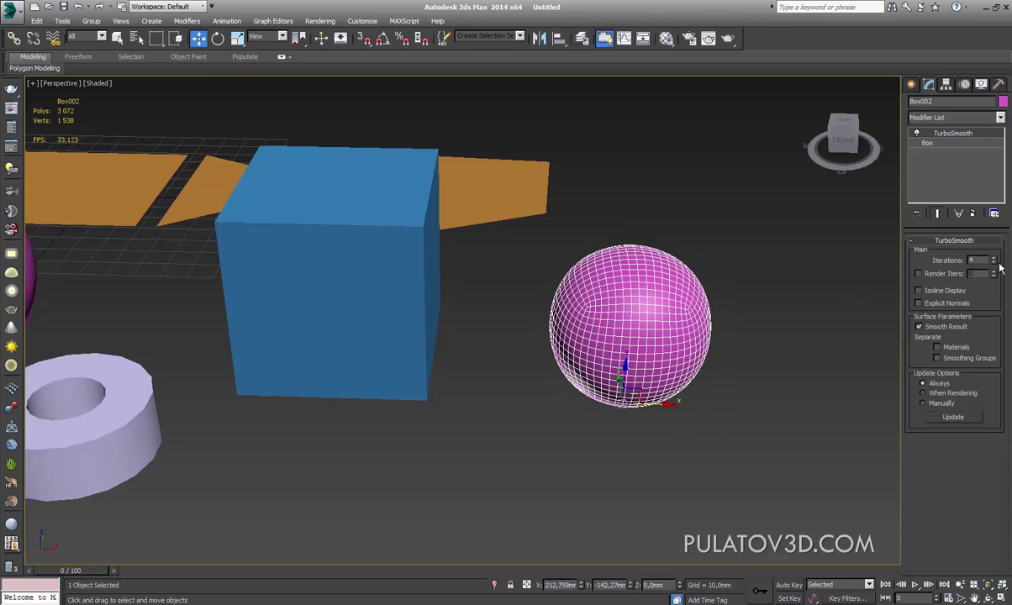
left_click(996, 264)
left_click(996, 264)
left_click(996, 264)
left_click(996, 264)
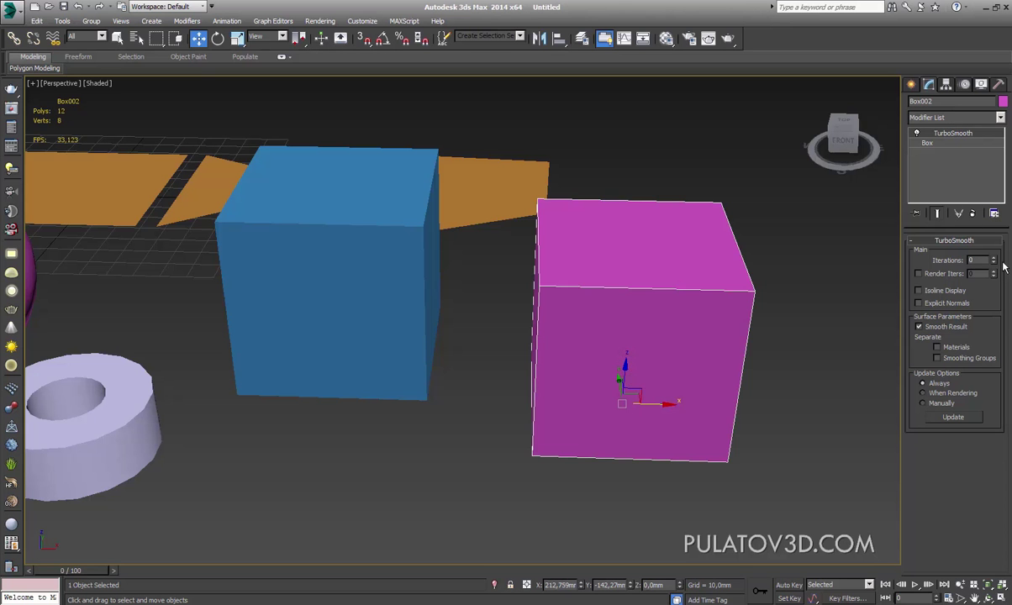
left_click(1002, 262)
left_click(1001, 262)
left_click(1001, 263)
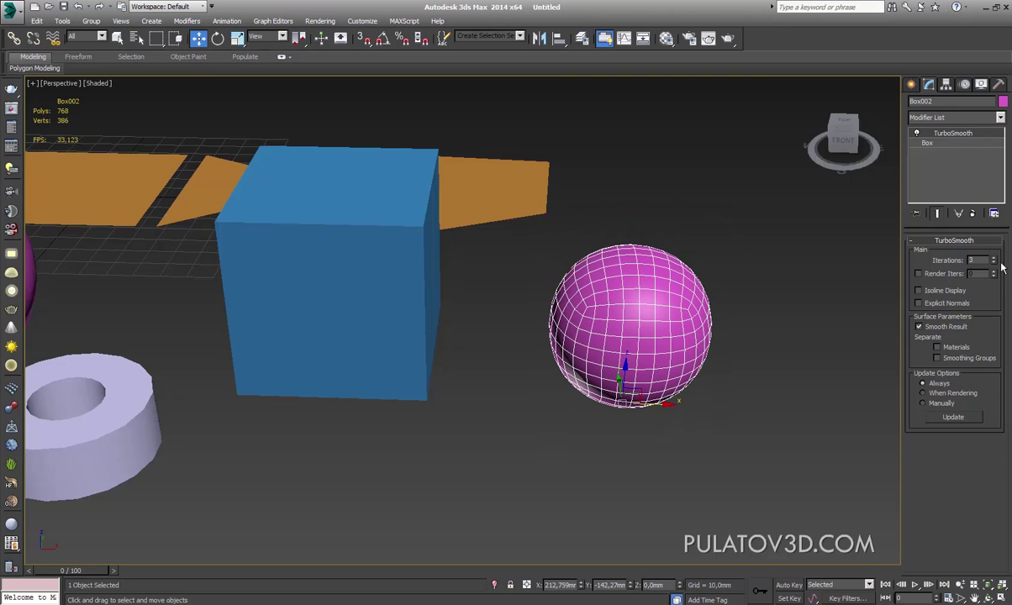
Step: Select the blue box, orbit around it, then reselect the smoothed magenta sphere
left_click(364, 269)
mouse_move(464, 266)
middle_mouse_down("alt")
mouse_move(621, 295)
mouse_move(550, 285)
middle_mouse_up("alt")
left_click(715, 306)
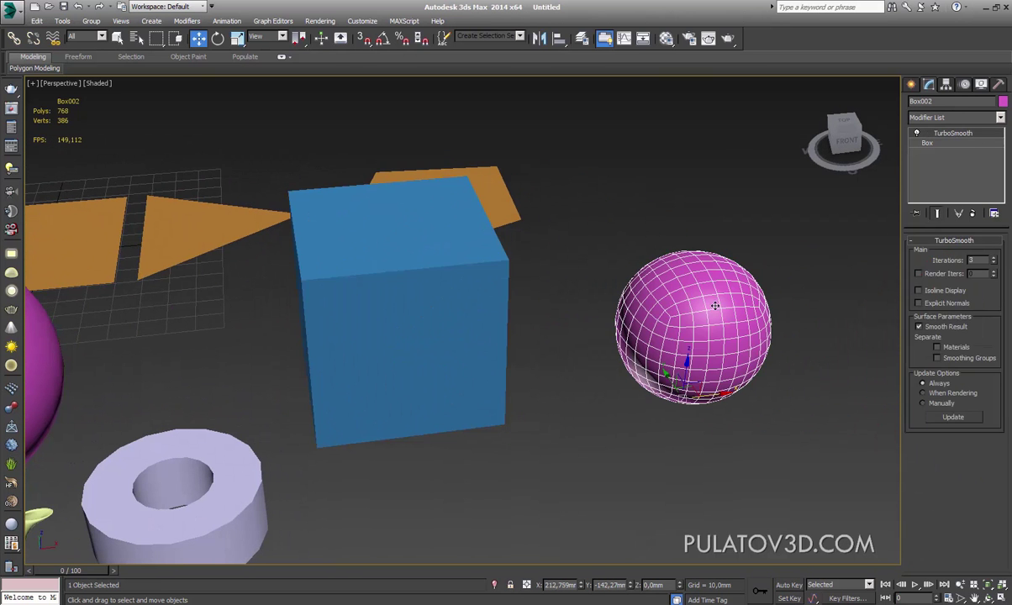
Step: Apply TurboSmooth to the blue triangulated box above its Edit Patch modifier
left_click(920, 143)
left_click(923, 143)
left_click(404, 319)
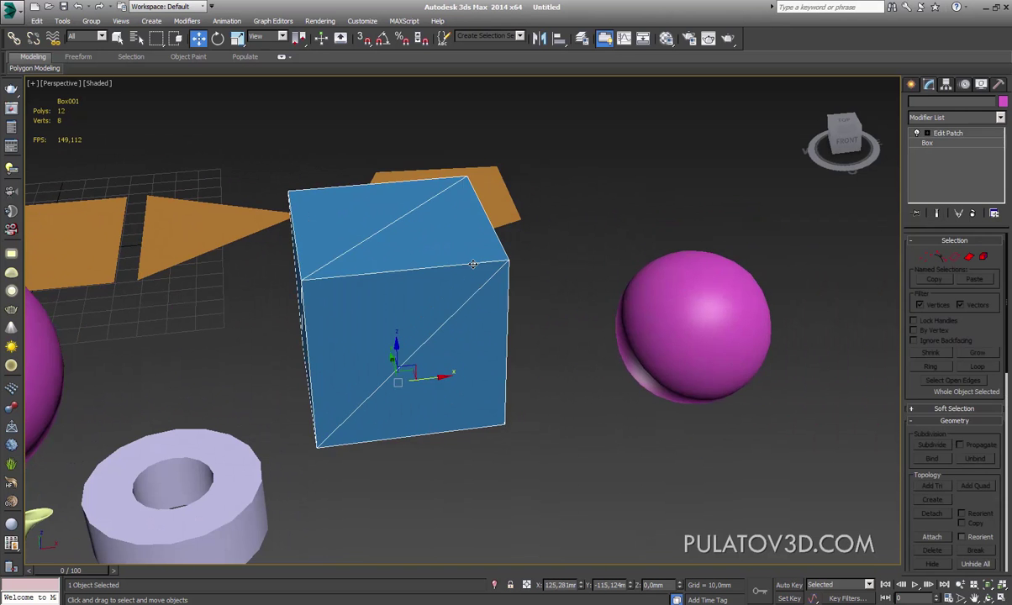
middle_click_drag(403, 320, 646, 294, "alt")
left_click(956, 118)
scroll(1007, 507, "down", 5)
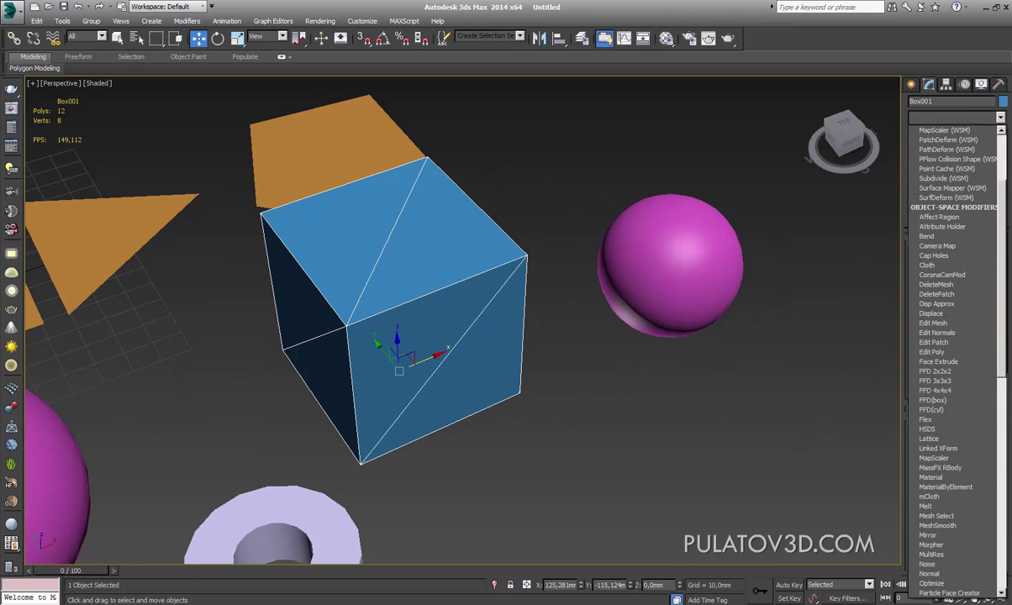
scroll(1007, 507, "down", 5)
left_click(939, 420)
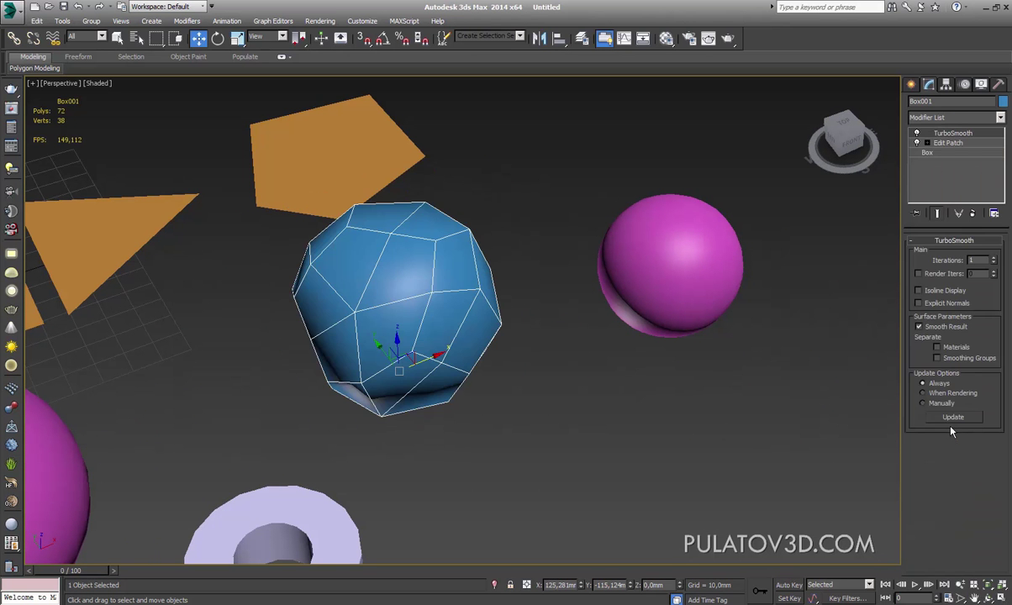
Step: Set the blue box's TurboSmooth iterations to 3
mouse_move(396, 374)
middle_mouse_down("alt")
mouse_move(459, 409)
mouse_move(454, 343)
middle_mouse_up("alt")
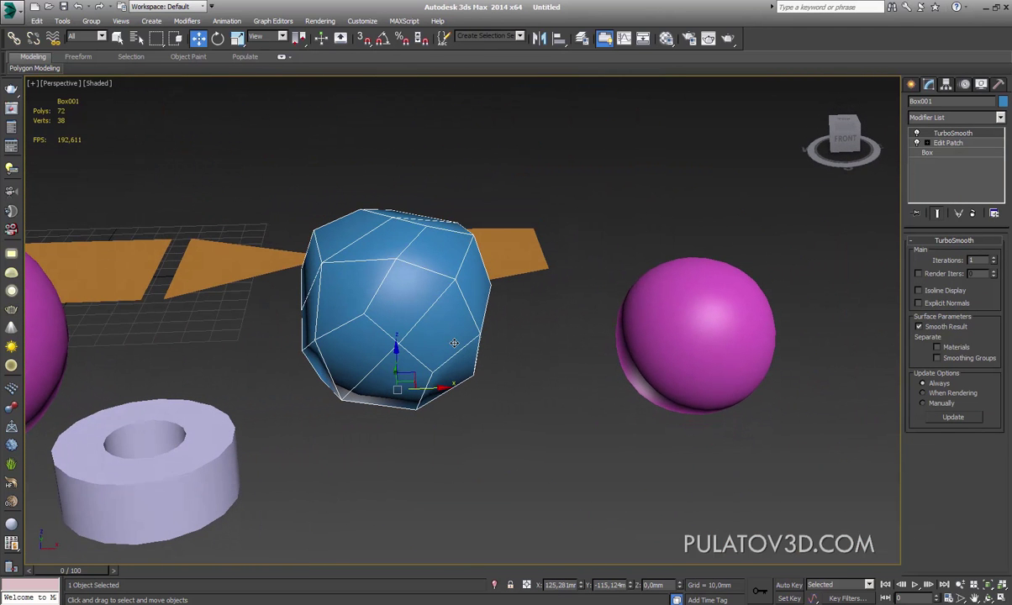
left_click(994, 257)
left_click(994, 257)
left_click(777, 243)
Step: Orbit and frame the smoothed blue blob to inspect it from several angles
mouse_move(777, 244)
middle_mouse_down("alt")
mouse_move(629, 337)
mouse_move(638, 313)
mouse_move(687, 343)
mouse_move(581, 343)
mouse_move(644, 285)
mouse_move(683, 287)
mouse_move(668, 343)
mouse_move(451, 352)
mouse_move(644, 264)
middle_mouse_up("alt")
left_click(644, 337)
left_click(687, 343)
left_click(452, 352)
left_click(644, 264)
scroll(507, 308, "down", 5)
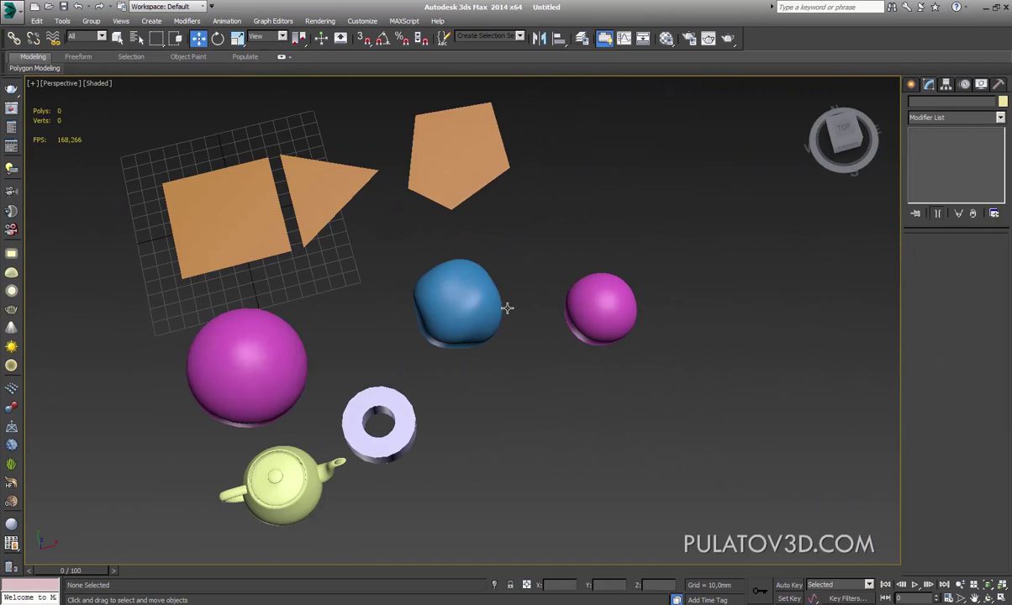
left_click(507, 308)
key("z")
left_click(674, 303)
scroll(509, 324, "down", 4)
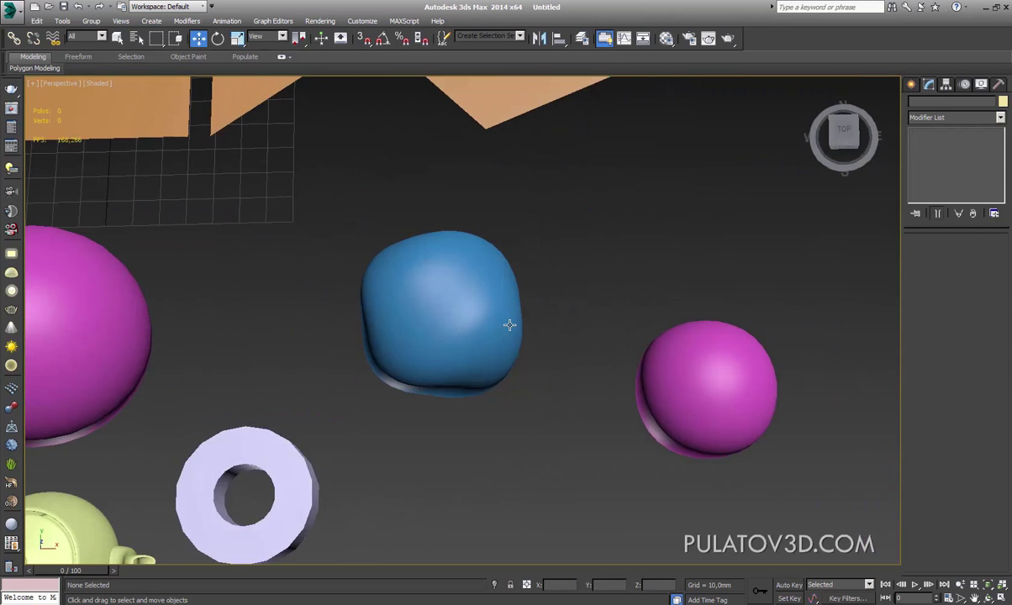
mouse_move(510, 324)
middle_mouse_down("alt")
mouse_move(483, 235)
mouse_move(511, 276)
mouse_move(591, 344)
mouse_move(380, 300)
middle_mouse_up("alt")
left_click(324, 276)
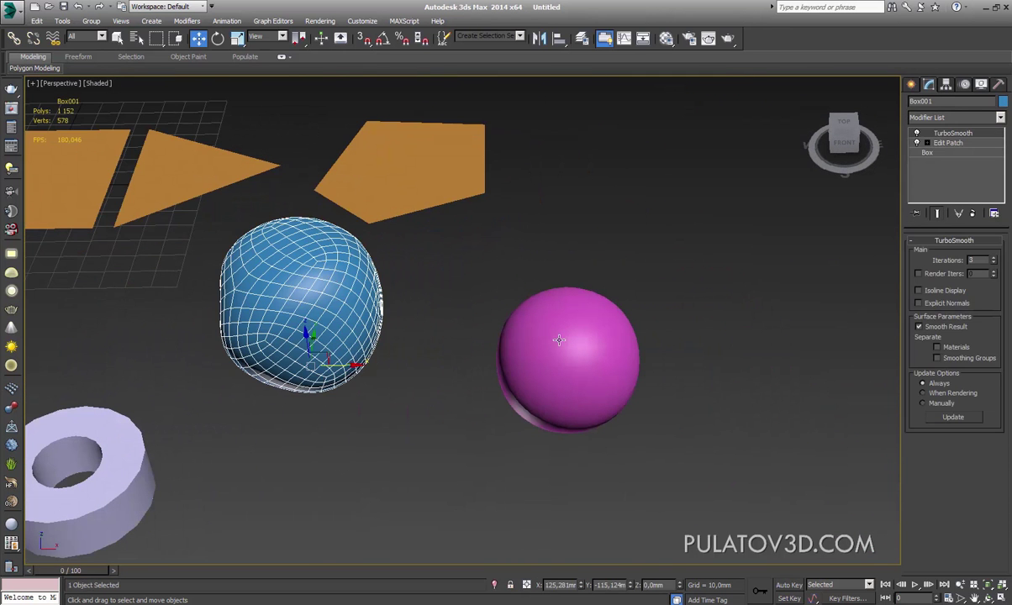
left_click(438, 303)
left_click(368, 300)
Step: Toggle TurboSmooth on and off to compare, leaving the smoothing switched on
left_click(918, 133)
left_click(918, 134)
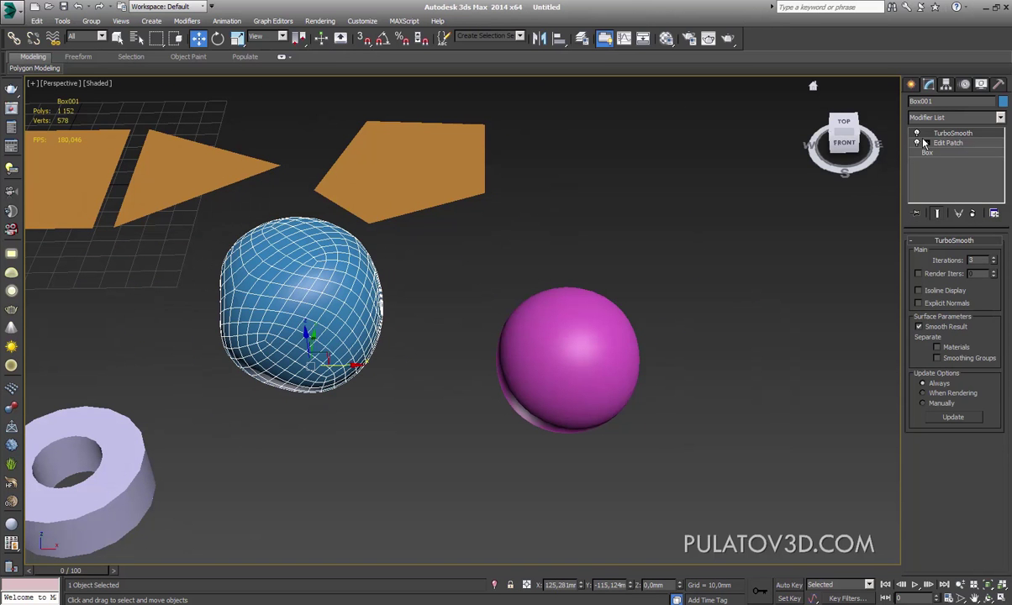
left_click(923, 141)
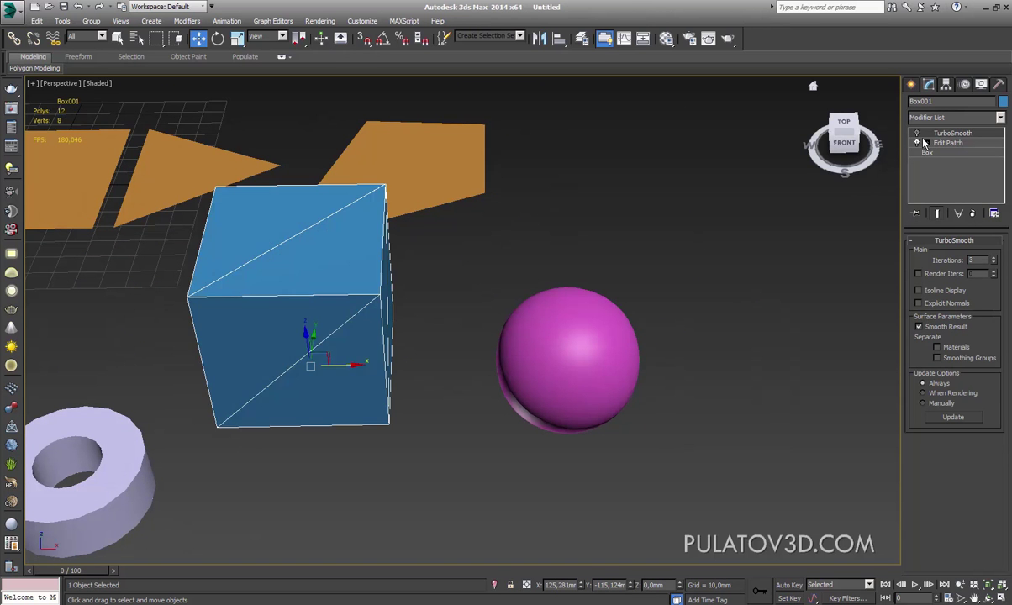
left_click(923, 142)
left_click(923, 142)
left_click(923, 142)
left_click(679, 199)
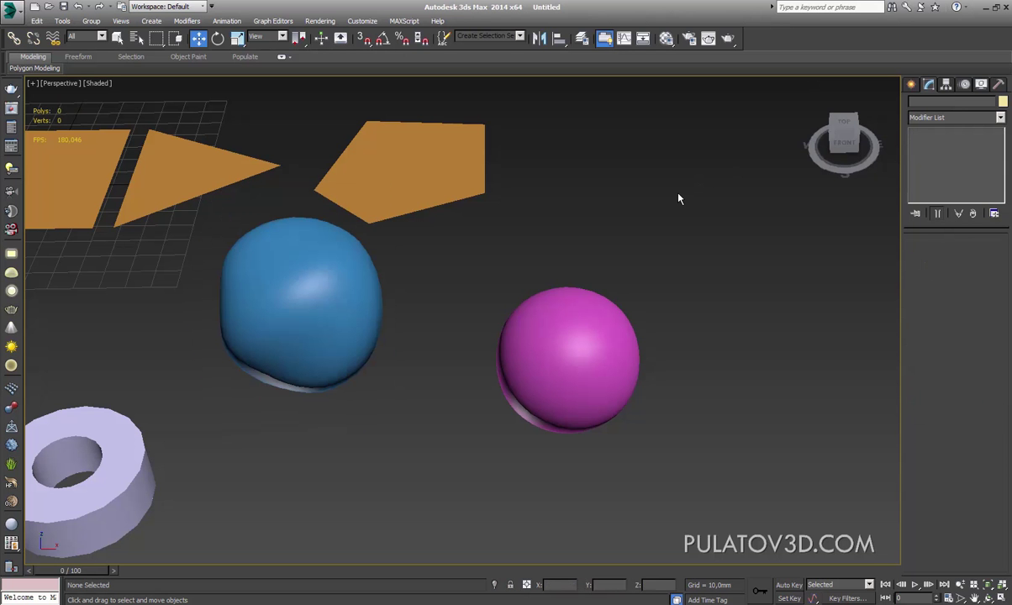
scroll(430, 359, "down", 1)
scroll(430, 359, "down", 5)
Step: Select the teapot and lower its segment count from 19 to 2 (256 polygons)
left_click(467, 366)
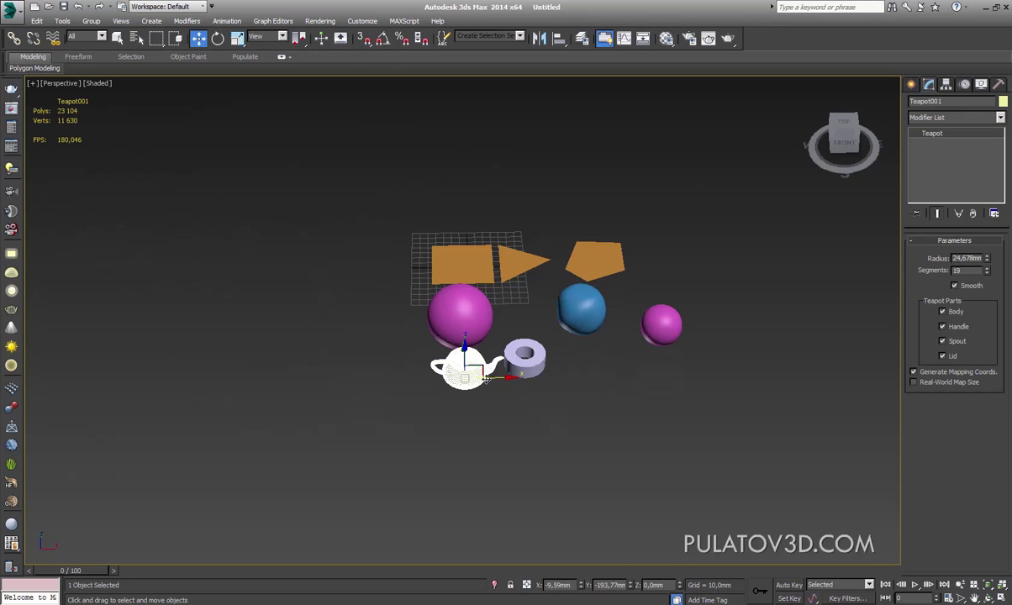
scroll(517, 370, "up", 5)
scroll(517, 370, "up", 3)
middle_click_drag(517, 370, 637, 362, "alt")
scroll(535, 384, "down", 3)
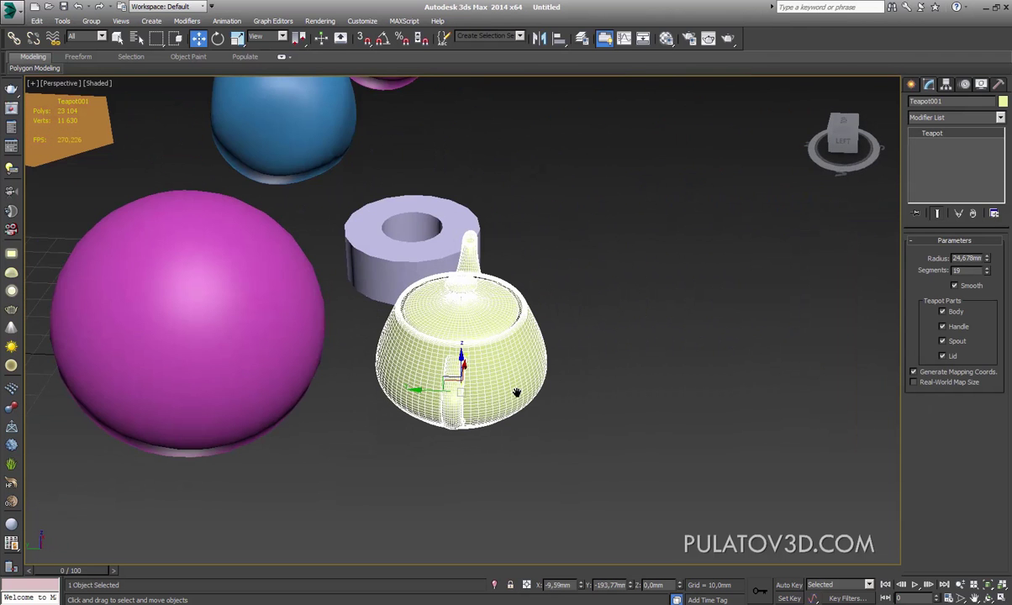
left_click_drag(988, 271, 988, 336)
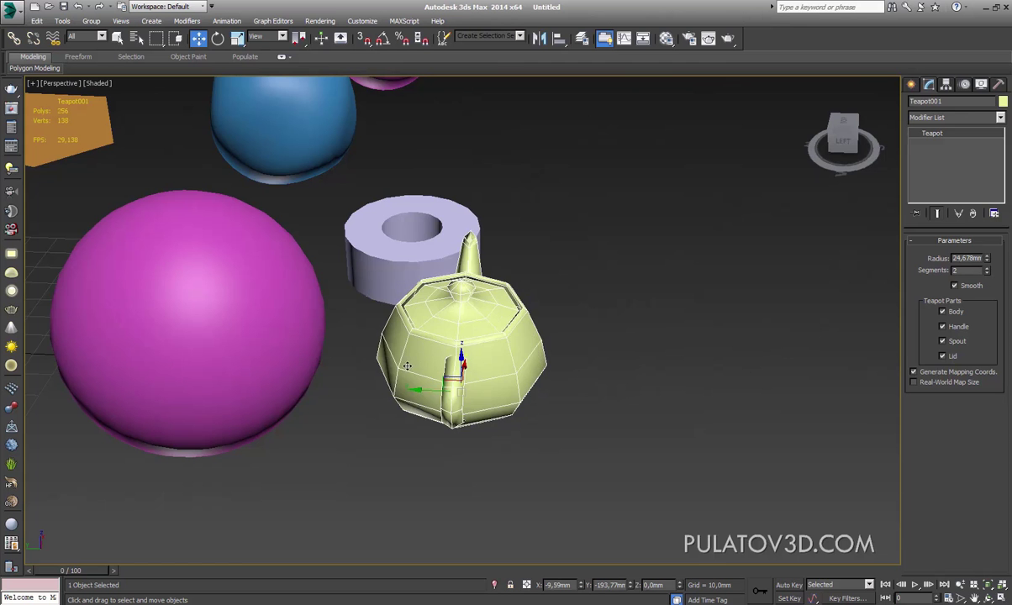
Step: Clone the teapot beside it, add Edit Patch to the copy, then select the original
left_click_drag(461, 378, 673, 395, "shift")
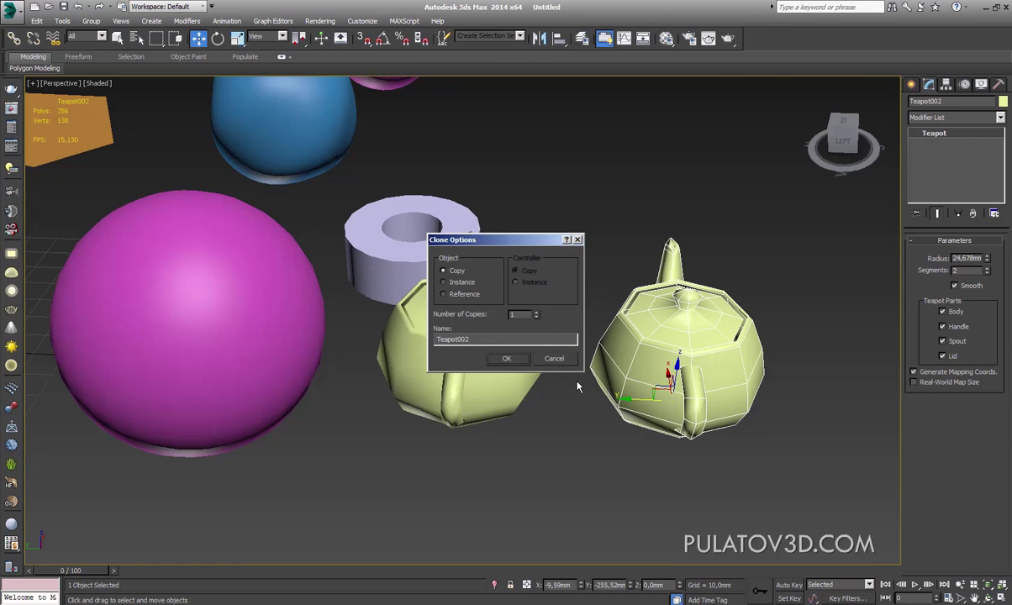
left_click(506, 358)
left_click(956, 116)
scroll(928, 277, "down", 1)
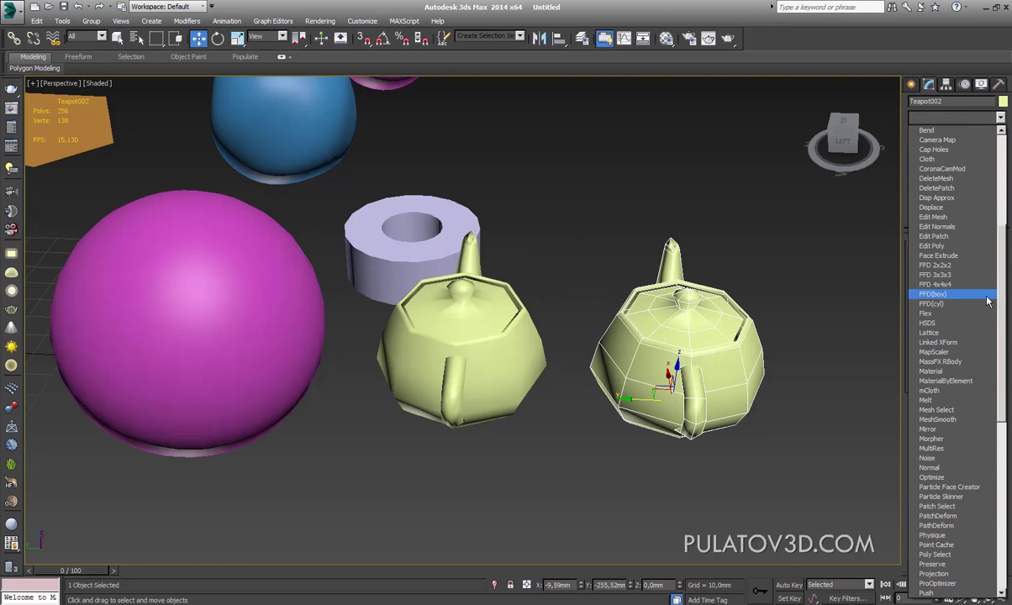
left_click(925, 233)
scroll(694, 353, "up", 3)
middle_click_drag(694, 353, 709, 348)
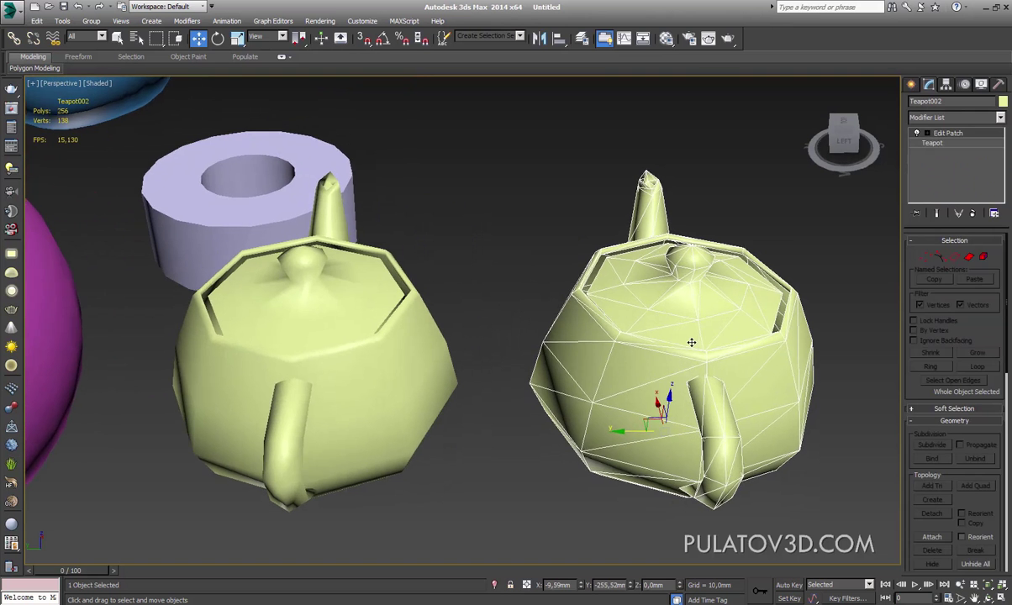
left_click(335, 329)
Step: Select both teapots and apply TurboSmooth with 2 iterations
left_click(646, 358, "ctrl")
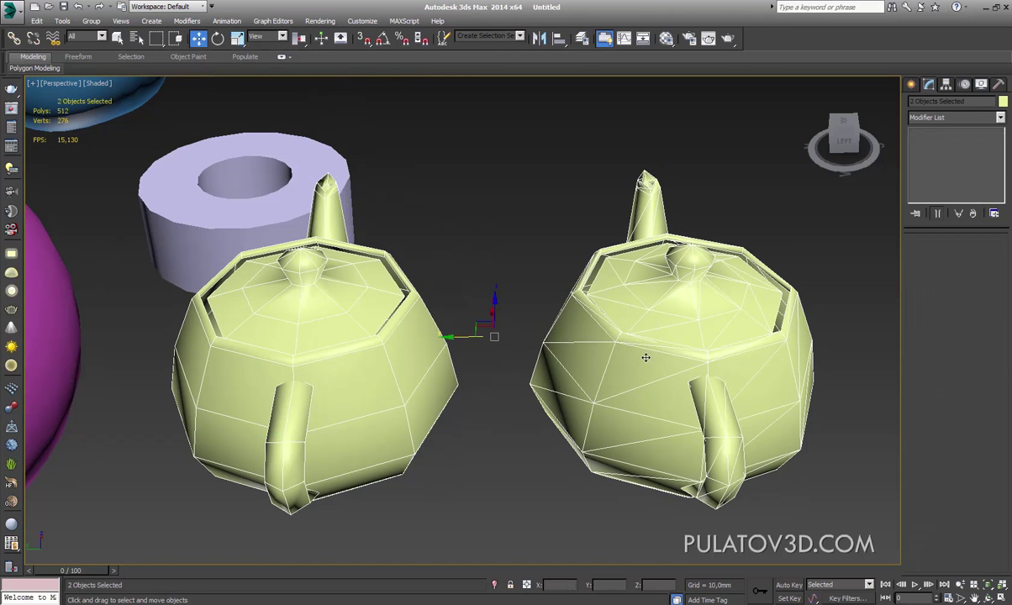
left_click(956, 118)
scroll(951, 336, "down", 10)
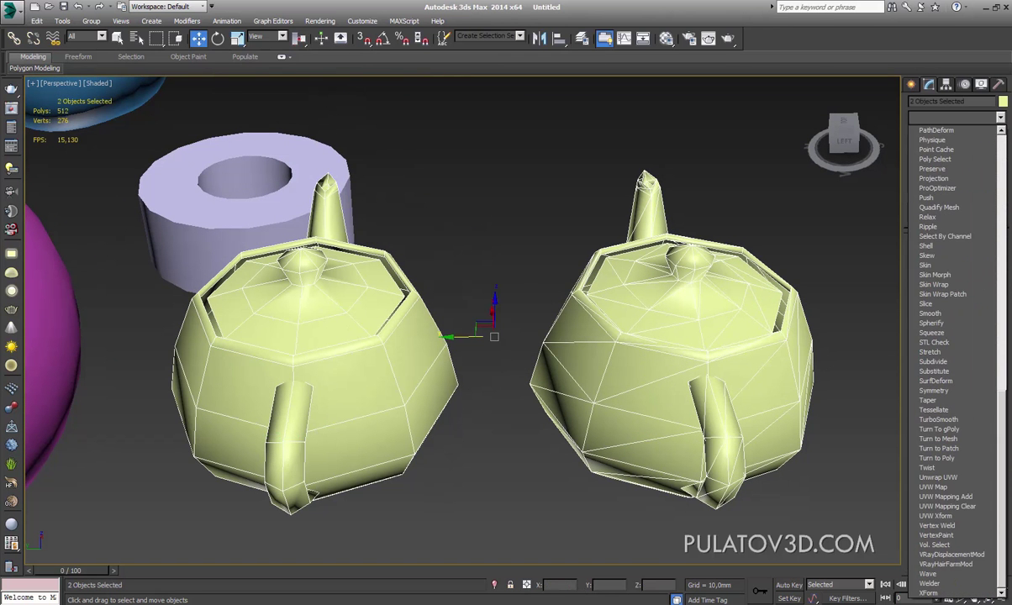
left_click(937, 419)
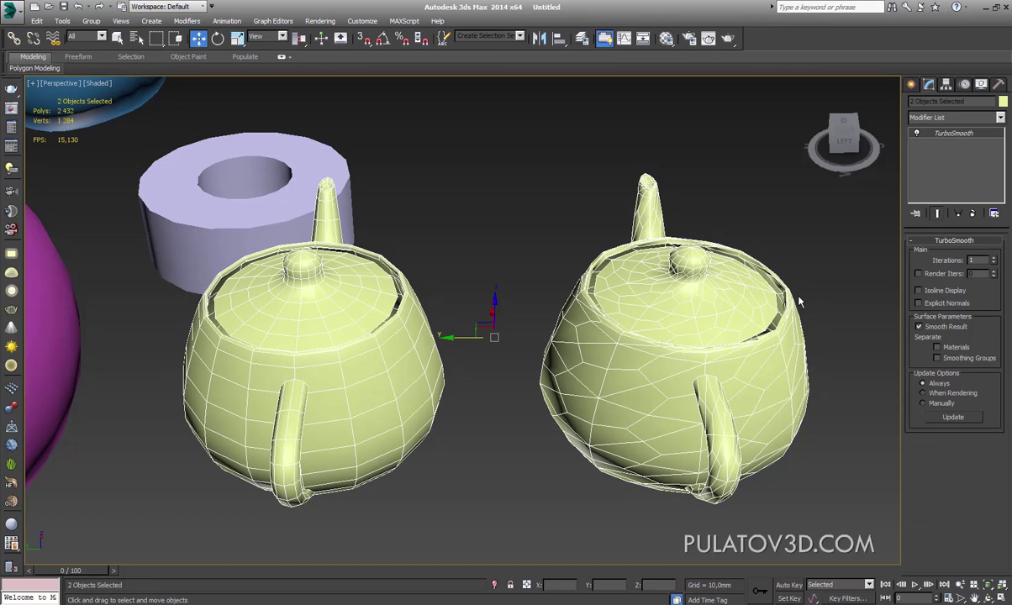
middle_click_drag(683, 303, 682, 275, "alt")
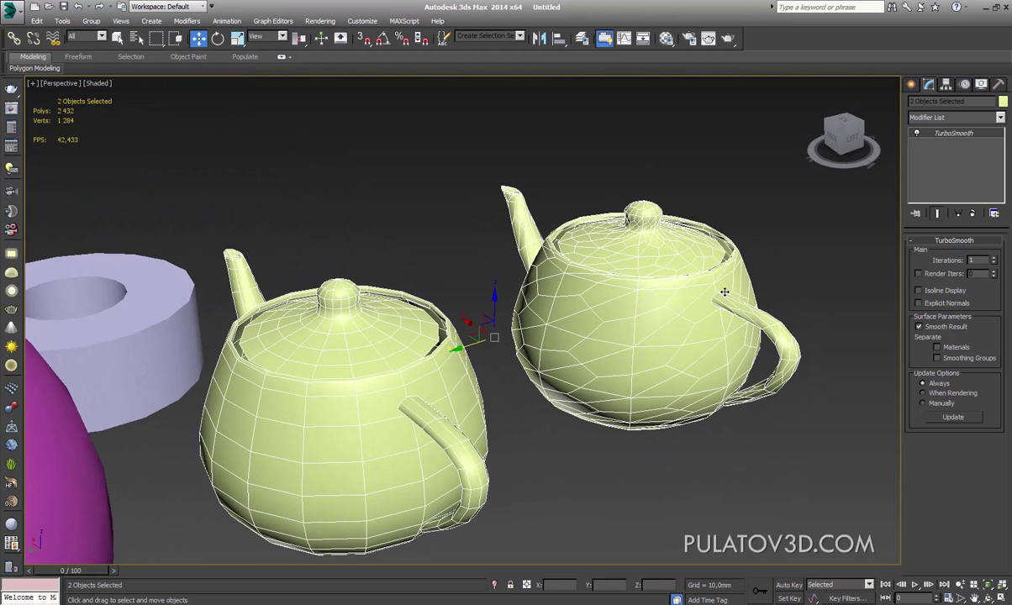
left_click(996, 259)
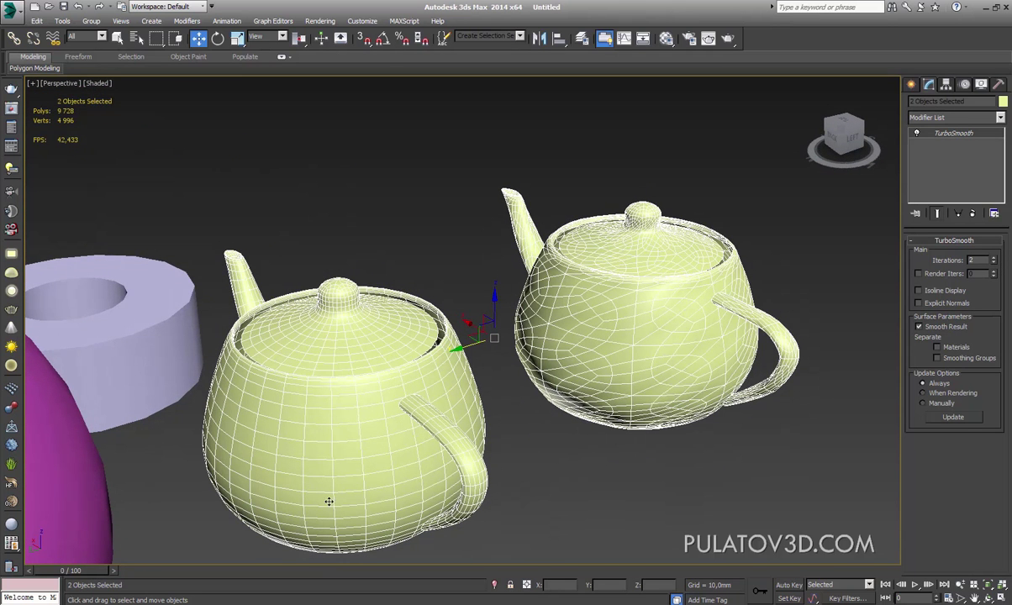
Step: Orbit and zoom around the smoothed teapots to compare their mesh flow
mouse_move(372, 443)
middle_mouse_down("alt")
mouse_move(340, 397)
mouse_move(462, 410)
middle_mouse_up("alt")
mouse_move(659, 370)
middle_mouse_down("alt")
mouse_move(669, 373)
mouse_move(646, 355)
mouse_move(730, 369)
mouse_move(545, 337)
middle_mouse_up("alt")
scroll(668, 370, "up", 5)
scroll(648, 349, "down", 3)
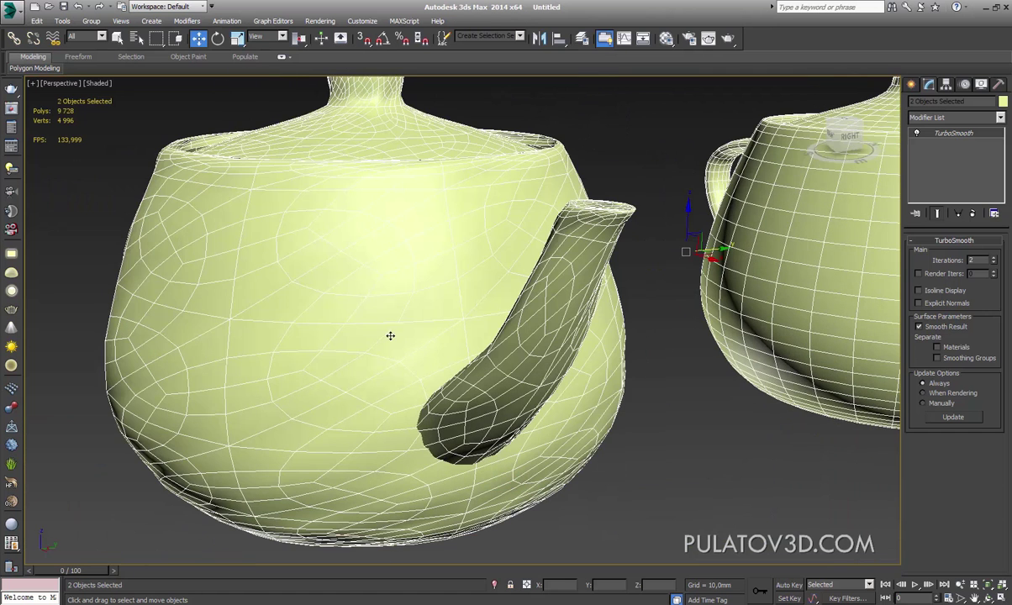
scroll(548, 346, "down", 10)
mouse_move(434, 350)
middle_mouse_down("alt")
mouse_move(453, 314)
mouse_move(483, 303)
middle_mouse_up("alt")
left_click(911, 84)
scroll(446, 351, "up", 3)
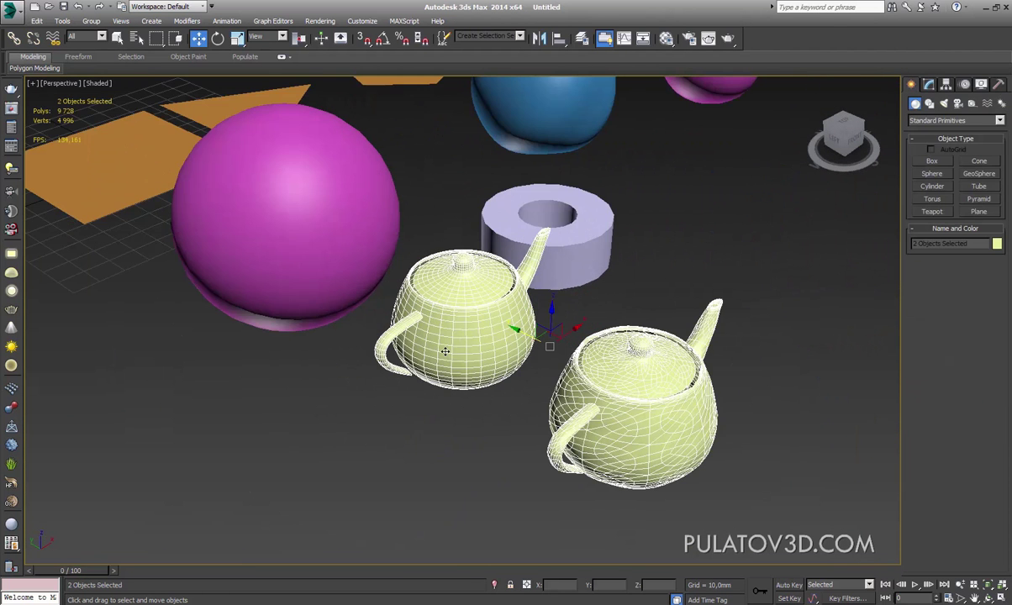
scroll(454, 355, "down", 5)
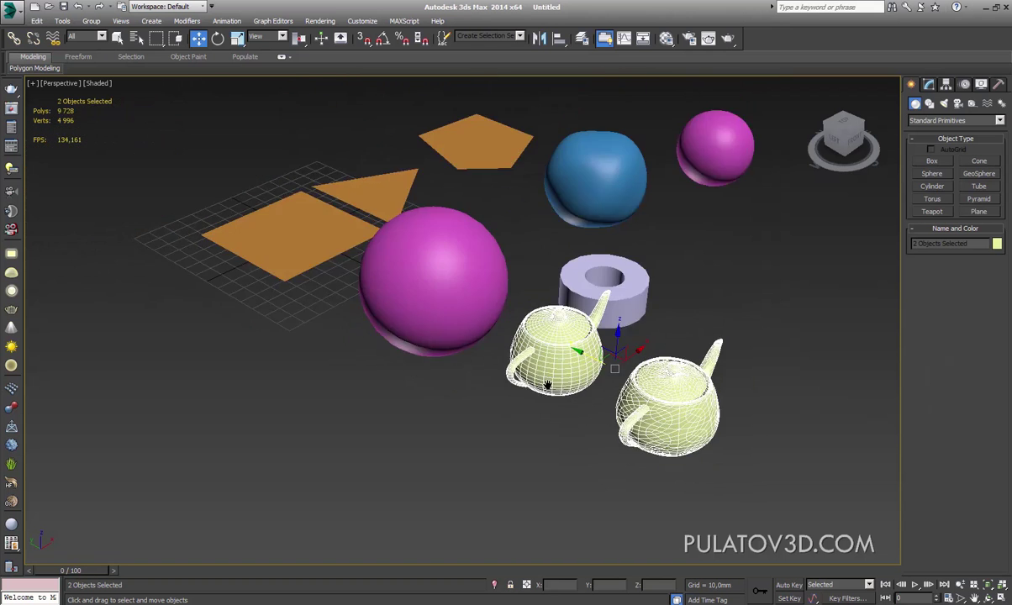
middle_click_drag(453, 355, 250, 313, "alt")
Step: Select and frame the square orange plane, then clone a copy to its right
left_click(198, 309)
key("z")
scroll(371, 335, "down", 4)
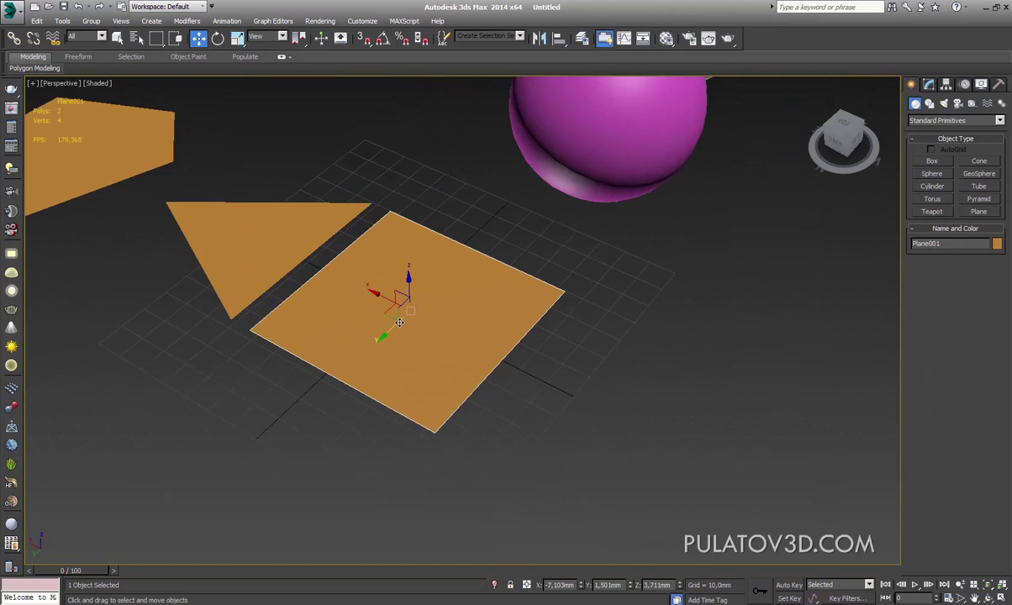
mouse_move(389, 307)
middle_mouse_down("alt")
mouse_move(461, 310)
mouse_move(438, 303)
mouse_move(378, 337)
middle_mouse_up("alt")
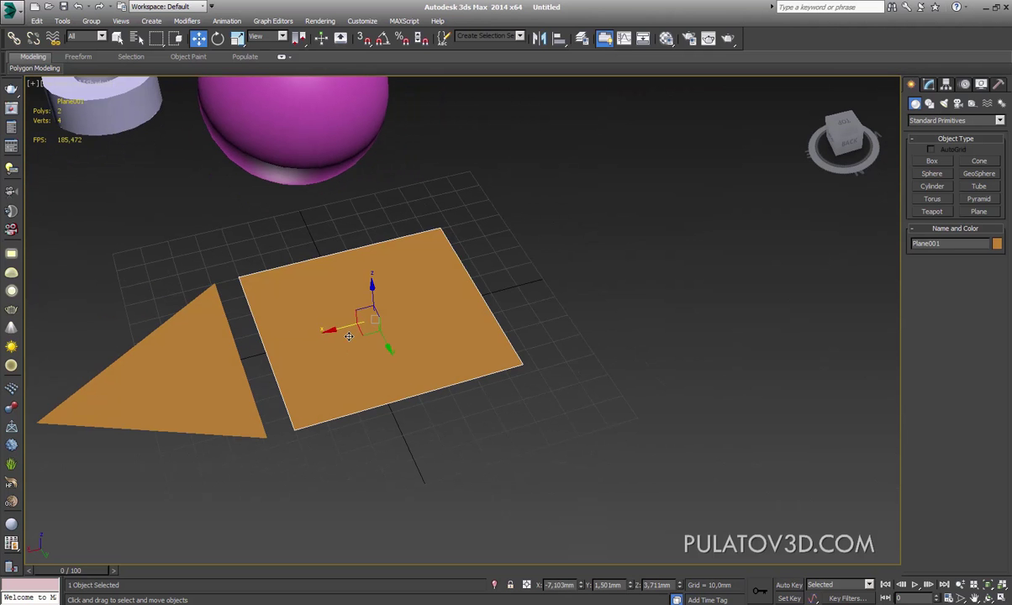
left_click_drag(378, 336, 575, 296, "shift")
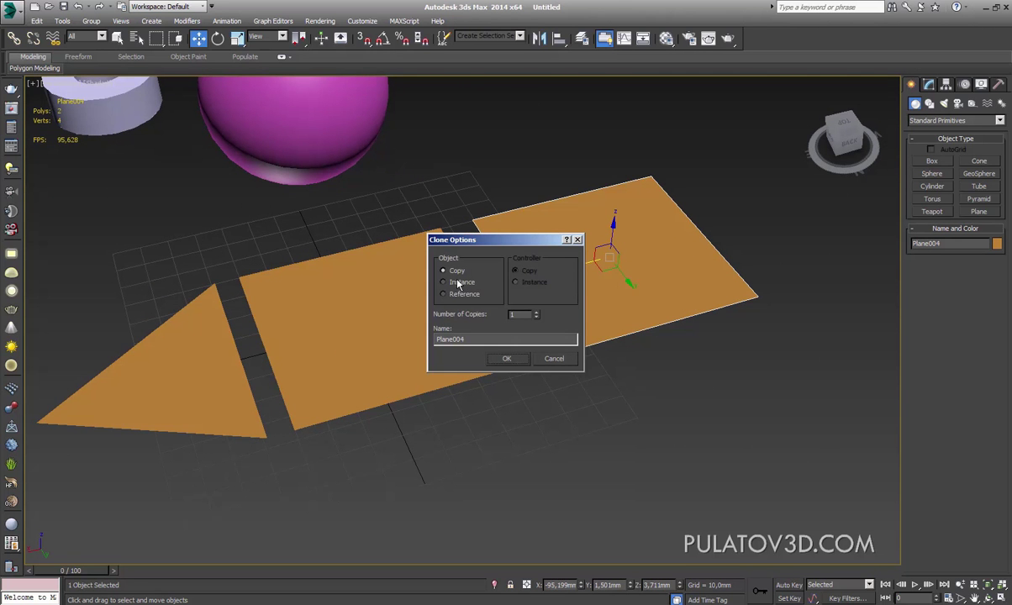
left_click(507, 359)
Step: Add Edit Patch to the copied plane, Plane004, and add the middle plane to the selection
scroll(542, 344, "up", 3)
scroll(602, 310, "down", 3)
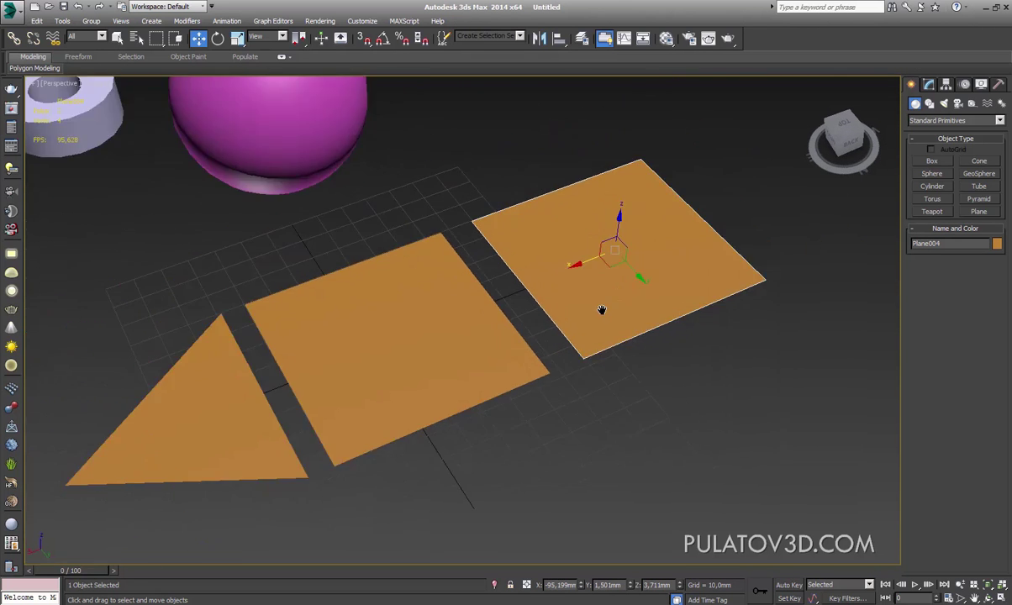
left_click(933, 88)
left_click(943, 117)
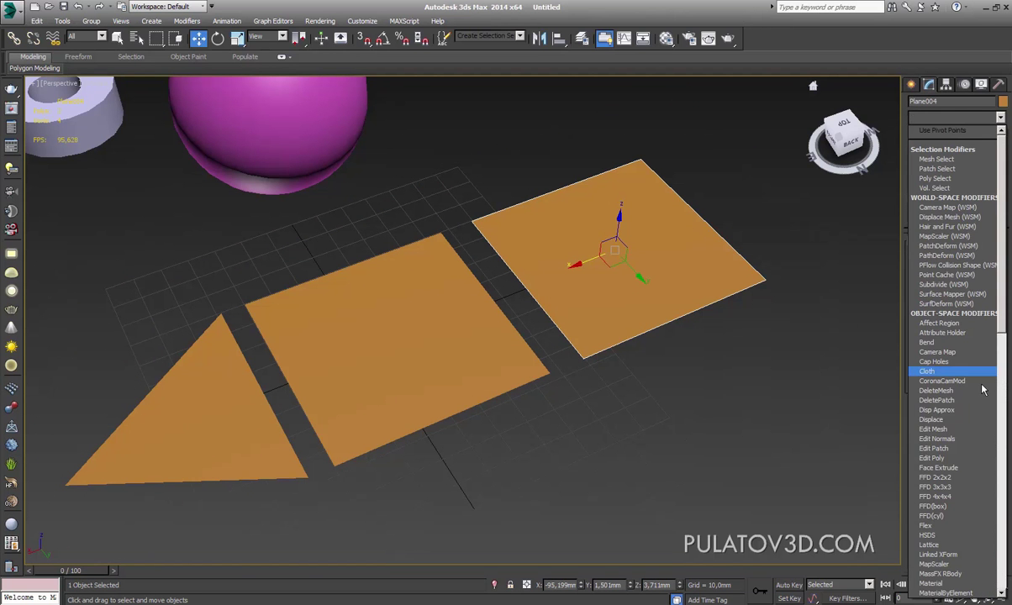
left_click(962, 455)
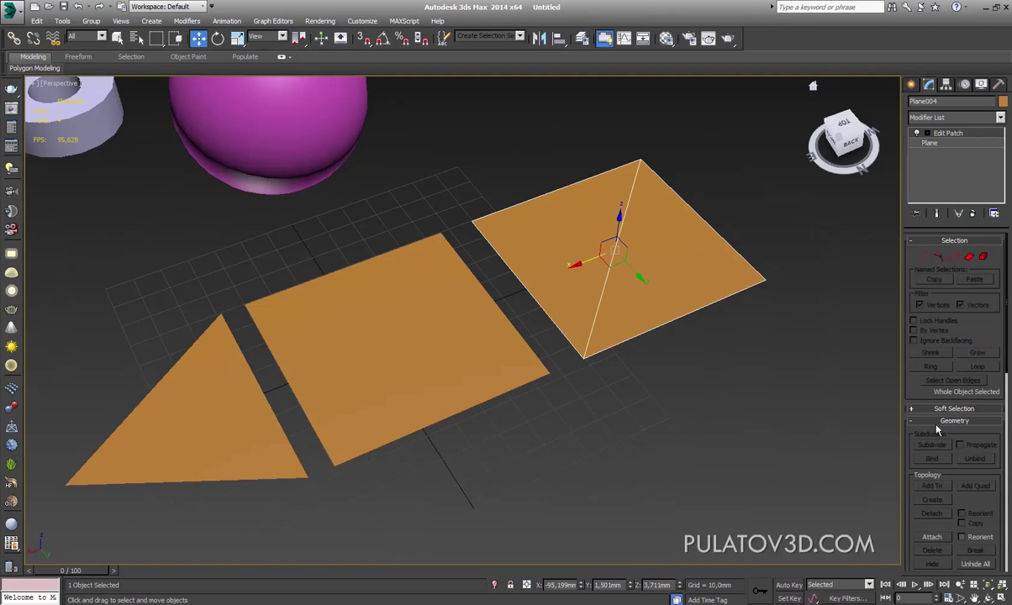
left_click(421, 327, "ctrl")
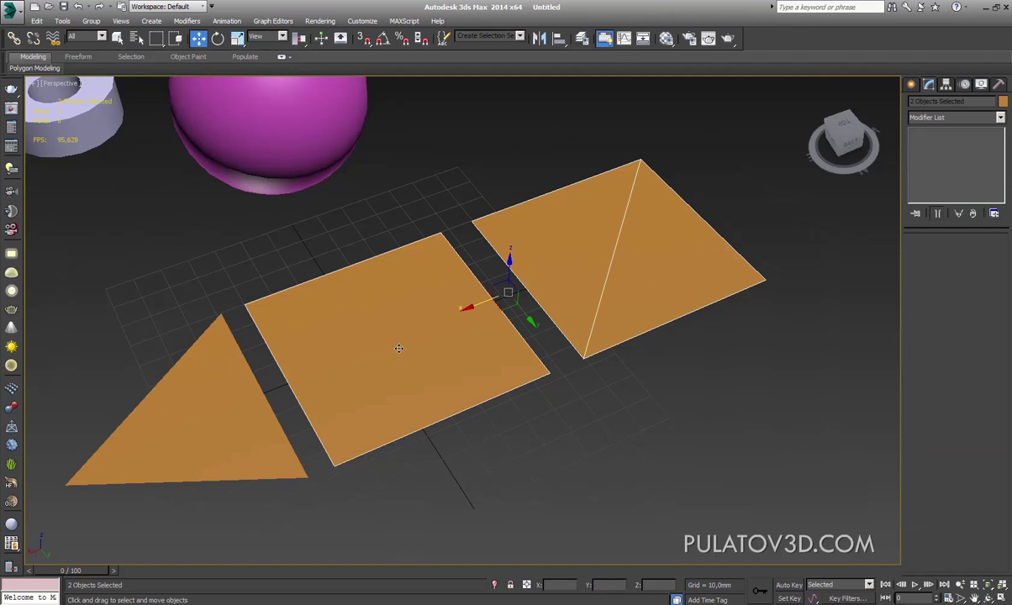
Step: Apply TurboSmooth to both planes, then select only the middle plane
left_click(954, 117)
scroll(950, 336, "down", 10)
scroll(950, 336, "down", 10)
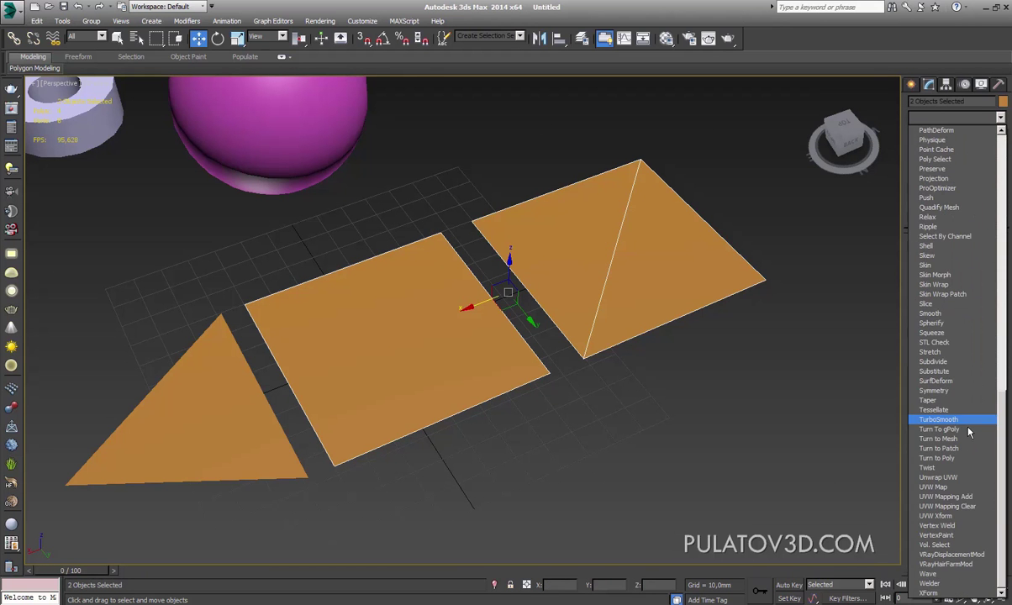
left_click(938, 395)
middle_click_drag(639, 286, 673, 222, "alt")
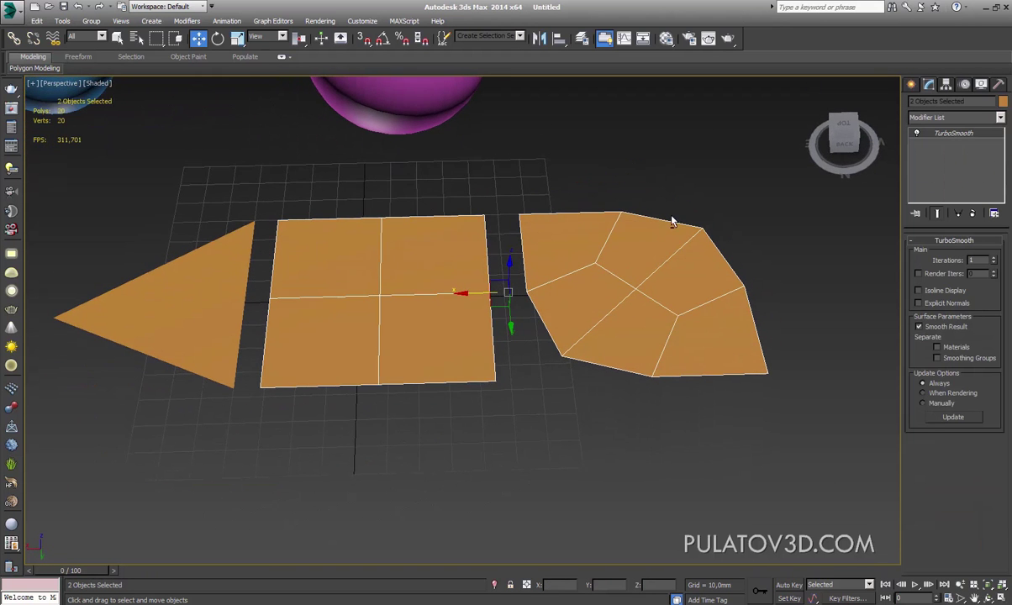
left_click(656, 199)
left_click(660, 269)
left_click(429, 269)
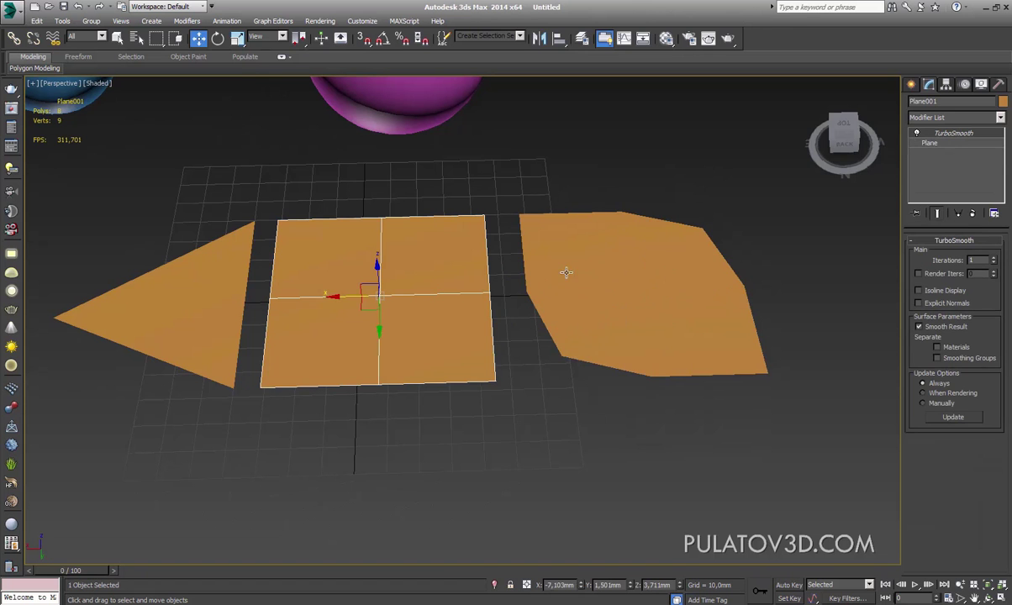
Step: Step the middle plane's iterations down to 0, then back up past 4
left_click(1000, 265)
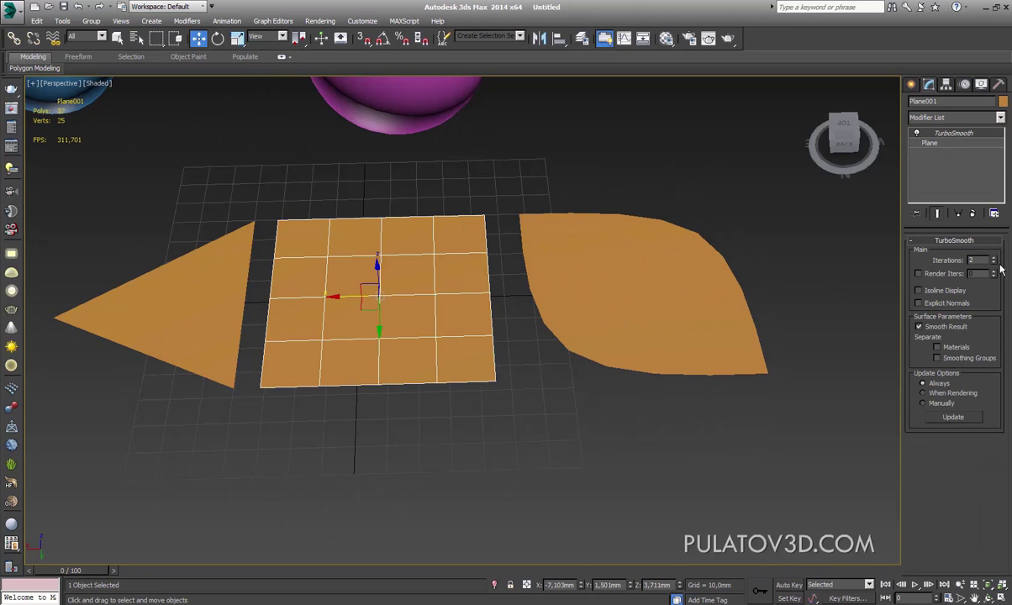
left_click(1000, 266)
left_click(1001, 268)
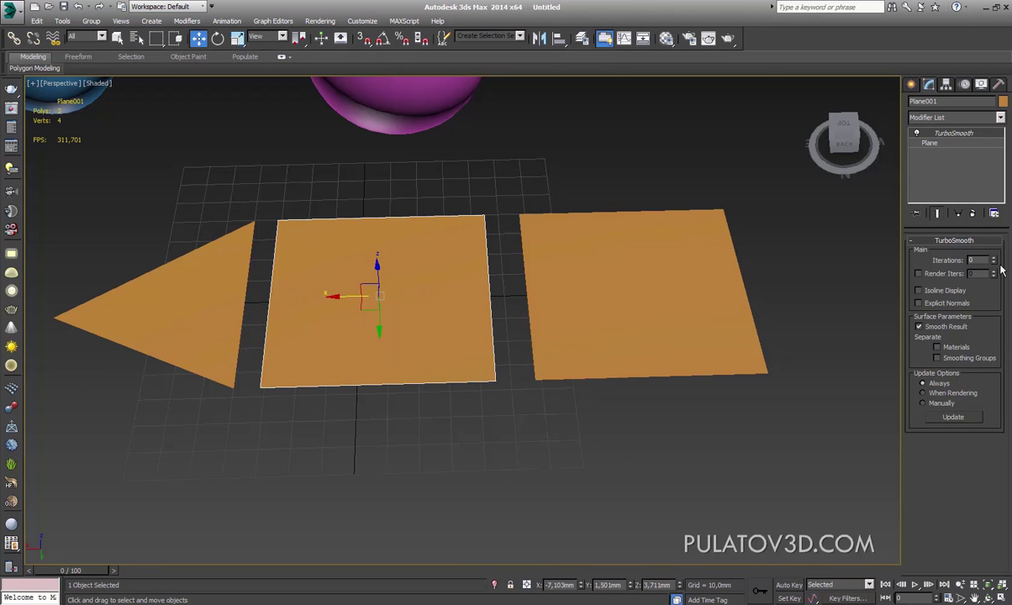
scroll(468, 288, "up", 2)
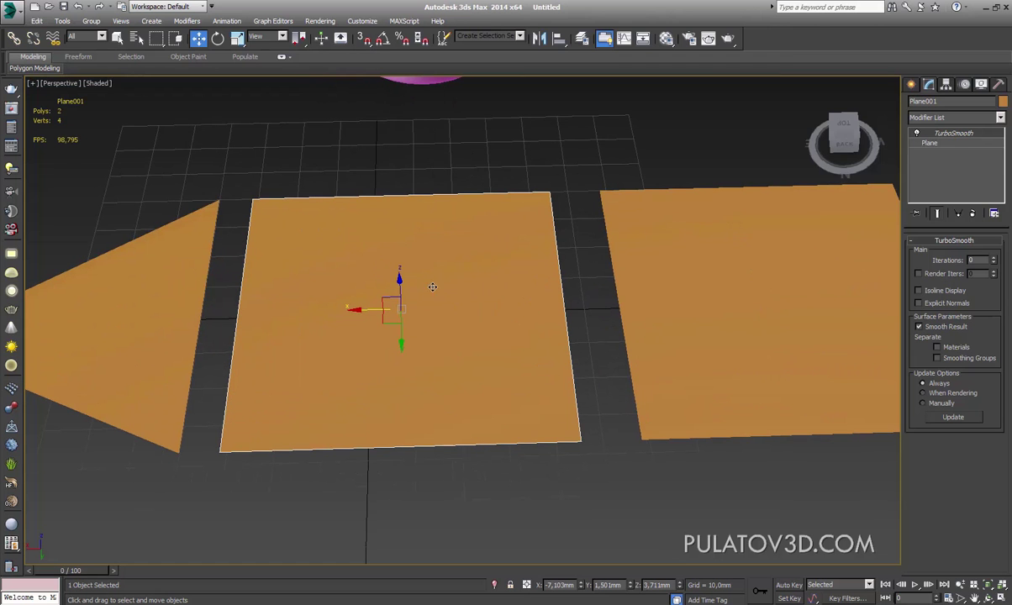
left_click(1002, 265)
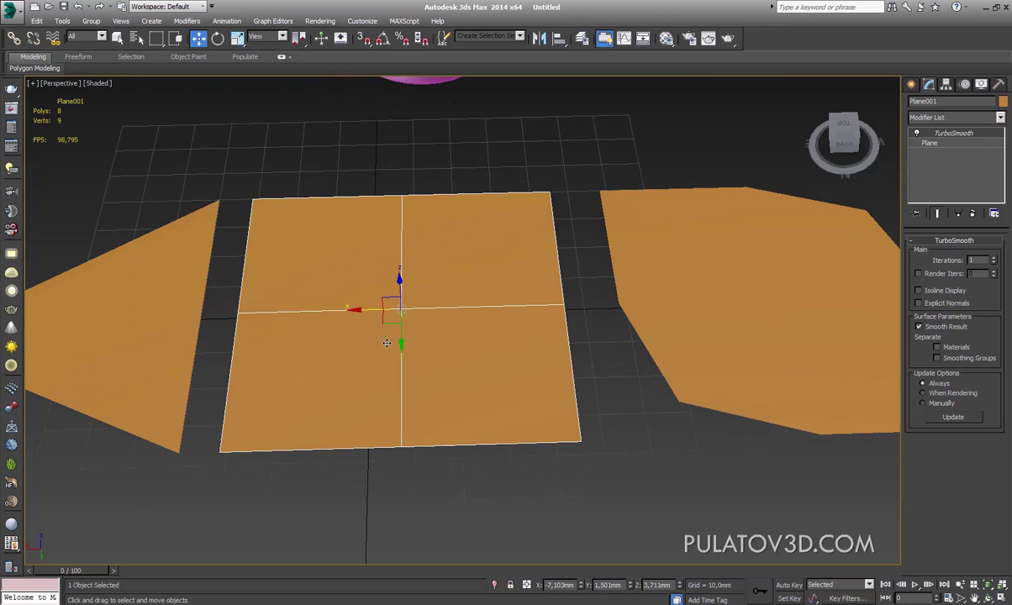
left_click(1001, 266)
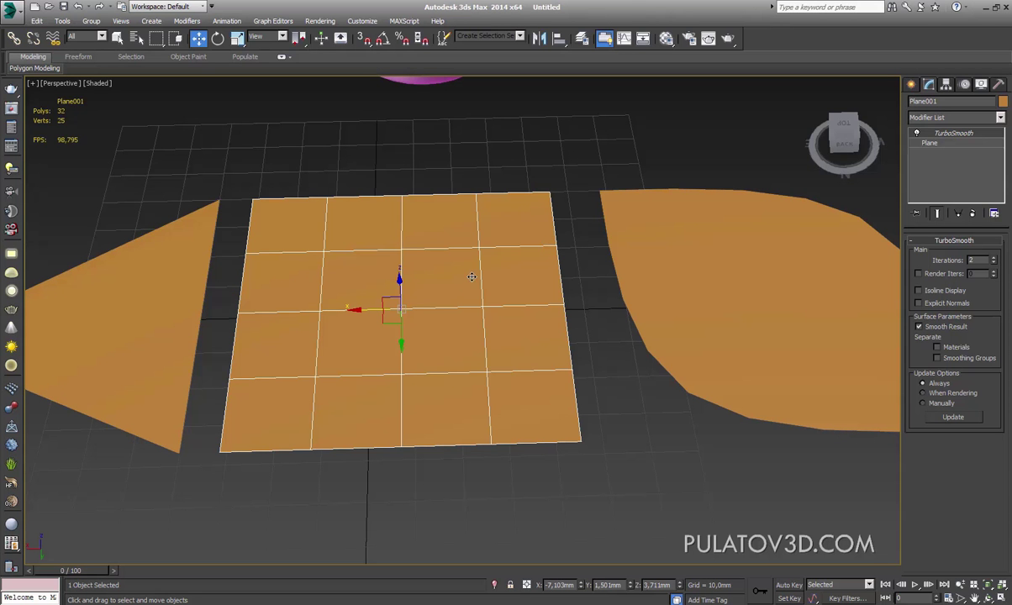
left_click(1002, 266)
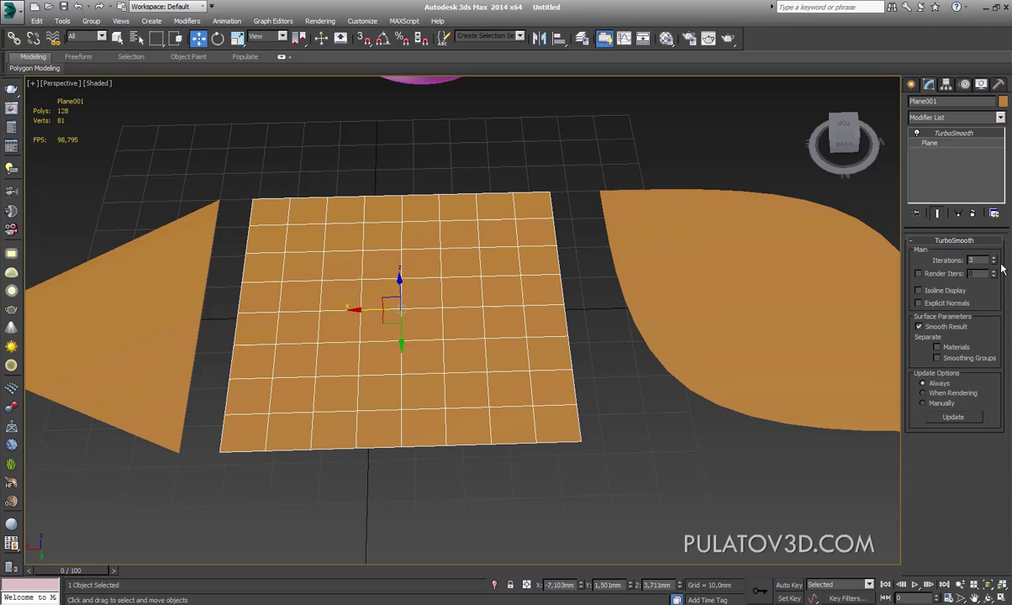
left_click(1002, 266)
left_click_drag(1002, 270, 1001, 277)
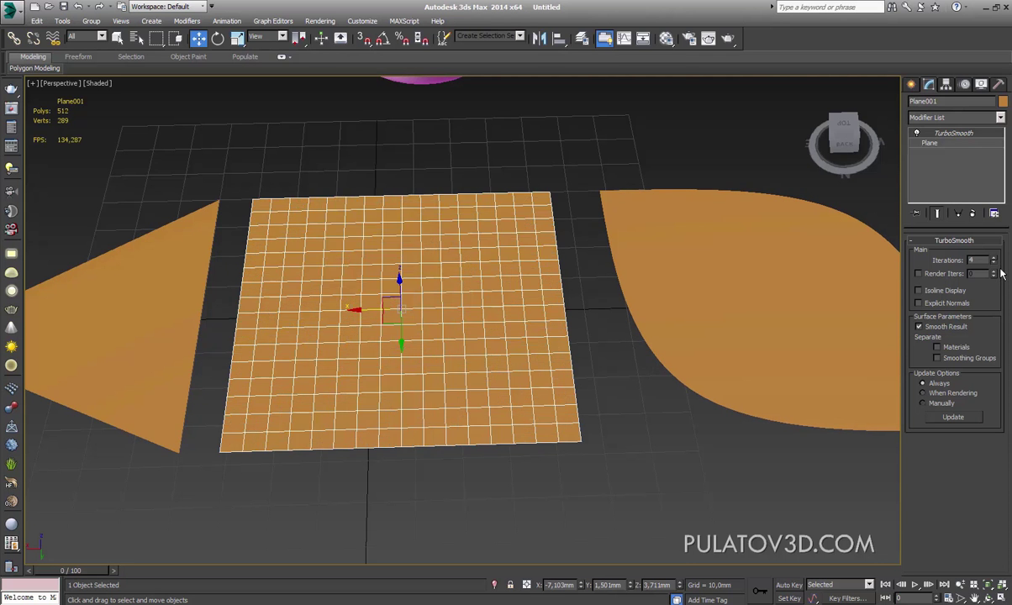
Step: Select the curved patch plane and set its TurboSmooth iterations to 0
left_click(842, 303)
middle_click_drag(896, 311, 842, 296)
left_click_drag(1006, 271, 1003, 277)
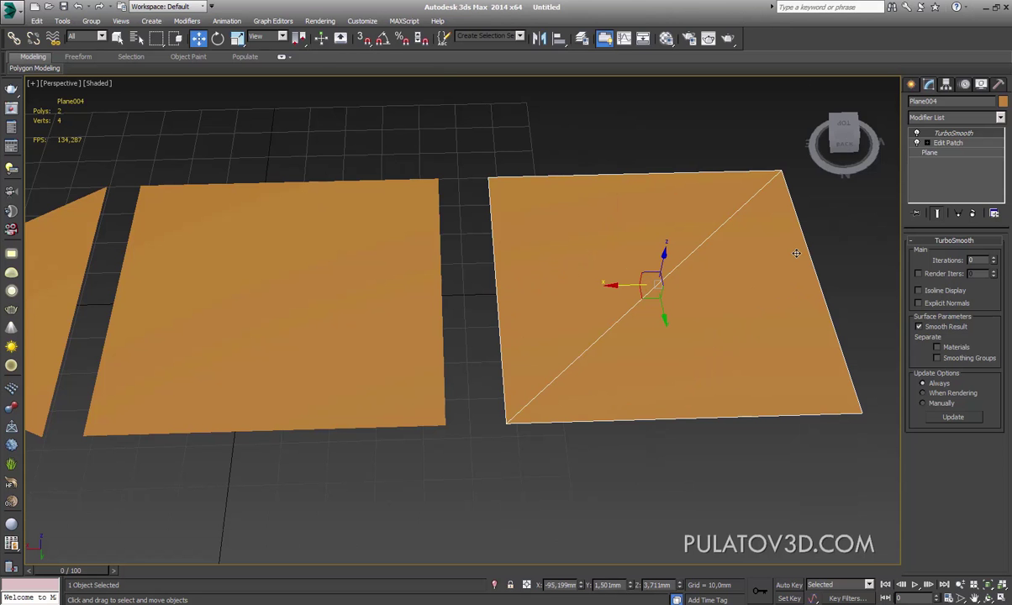
Step: Preview Plane004's TurboSmooth at 1, 2 and 3 iterations, then return it to 0
left_click(1000, 263)
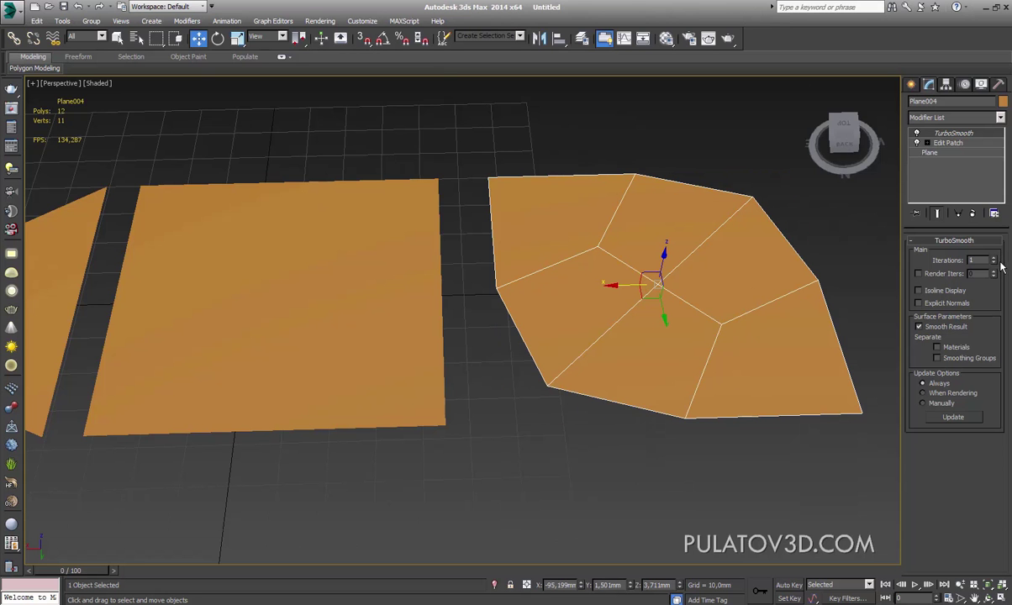
left_click(1003, 265)
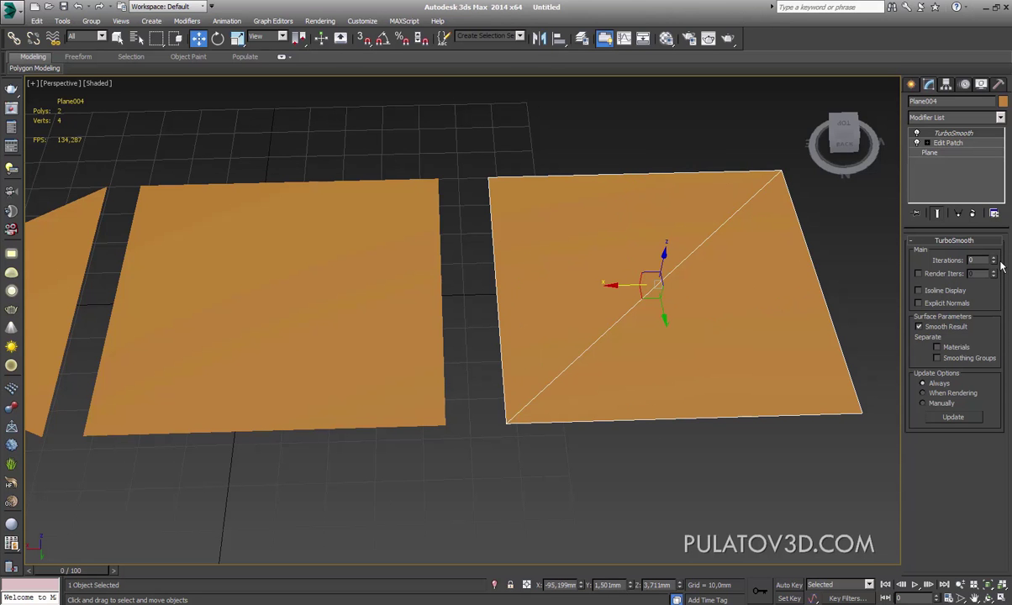
left_click(1001, 263)
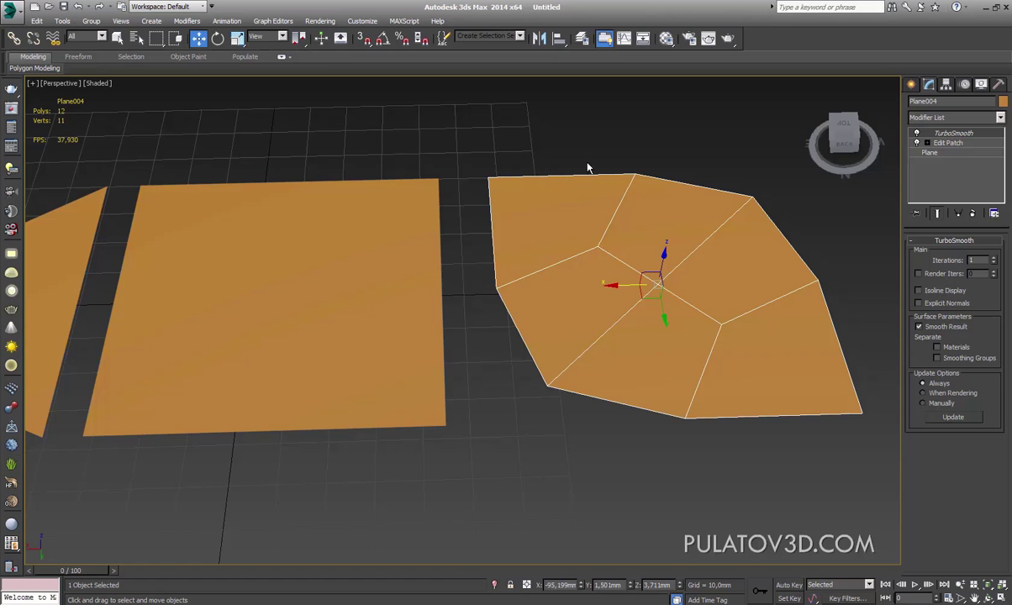
left_click(997, 260)
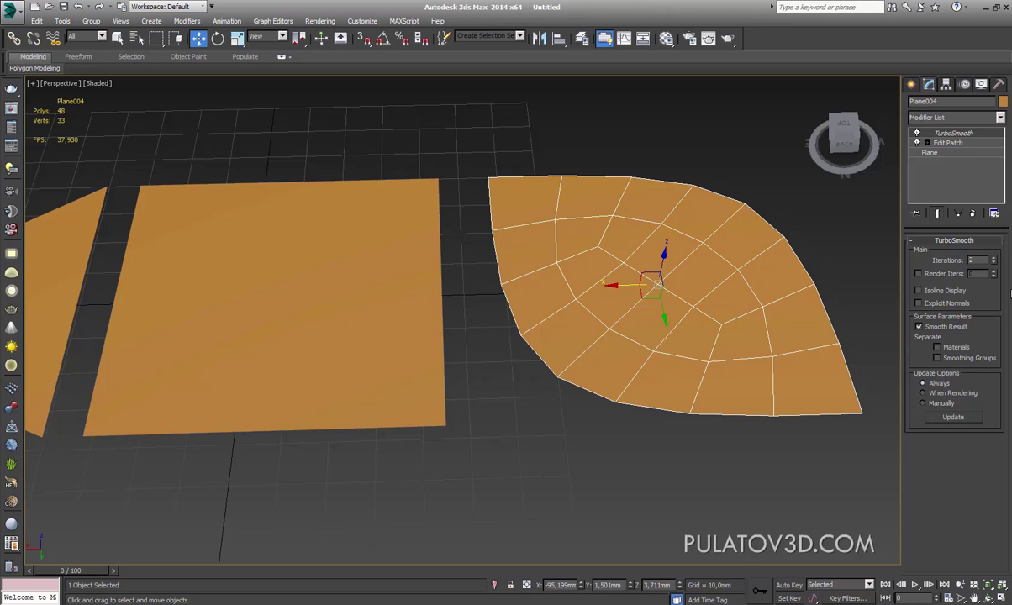
left_click(996, 261)
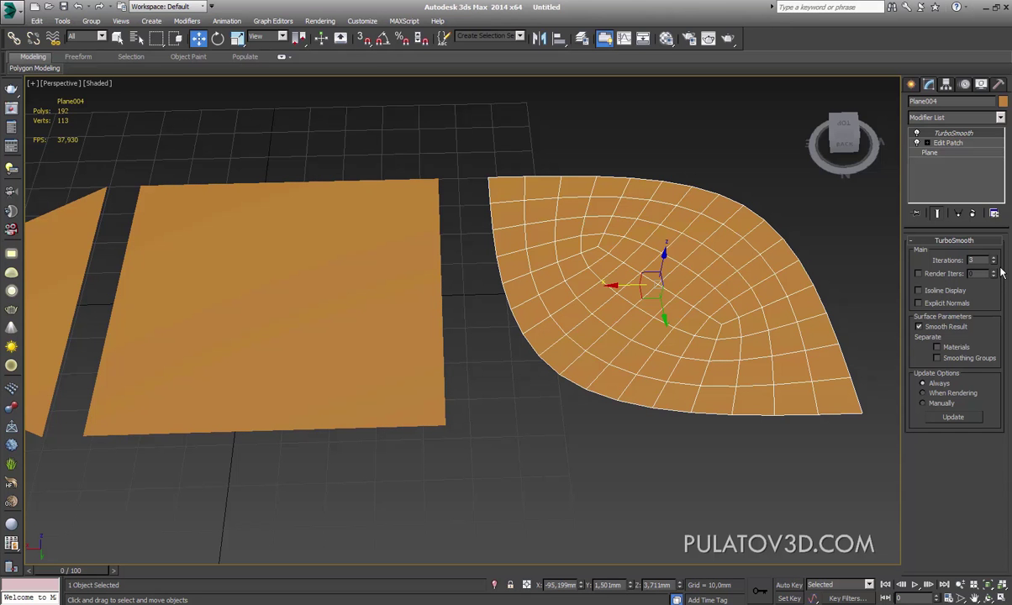
left_click(996, 263)
left_click(996, 264)
left_click(996, 263)
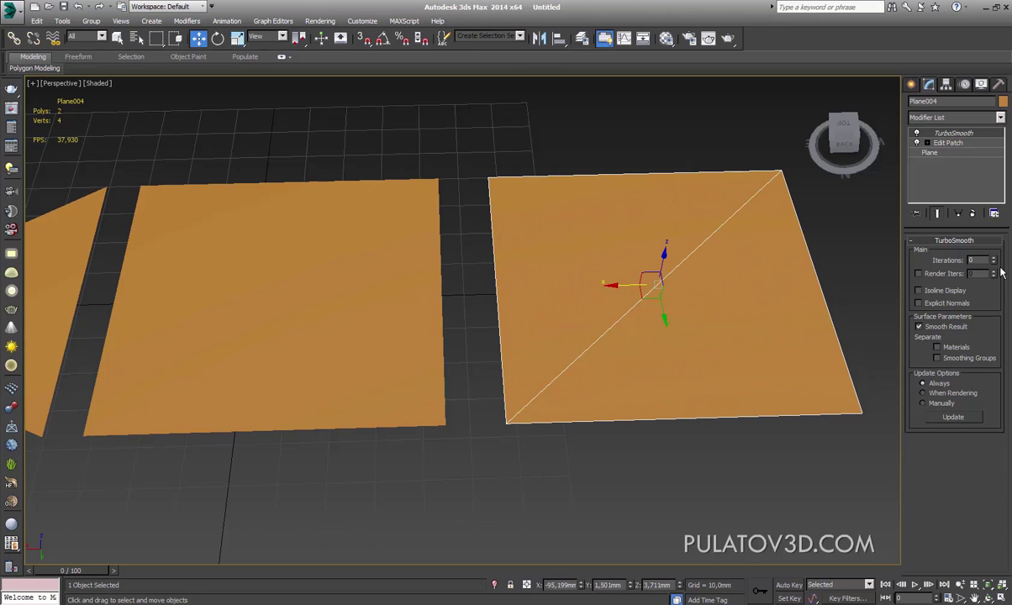
Step: Inspect the spheres' modifiers from an orbited view, deselect all, and open the application menu
scroll(505, 294, "down", 5)
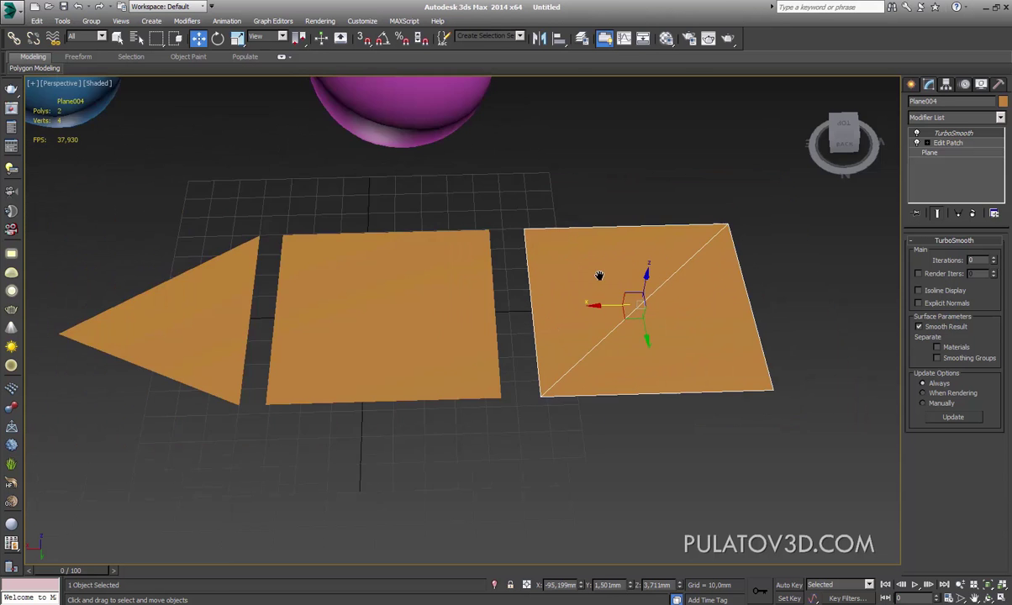
scroll(505, 294, "down", 5)
left_click(322, 126)
key("z")
scroll(390, 183, "down", 5)
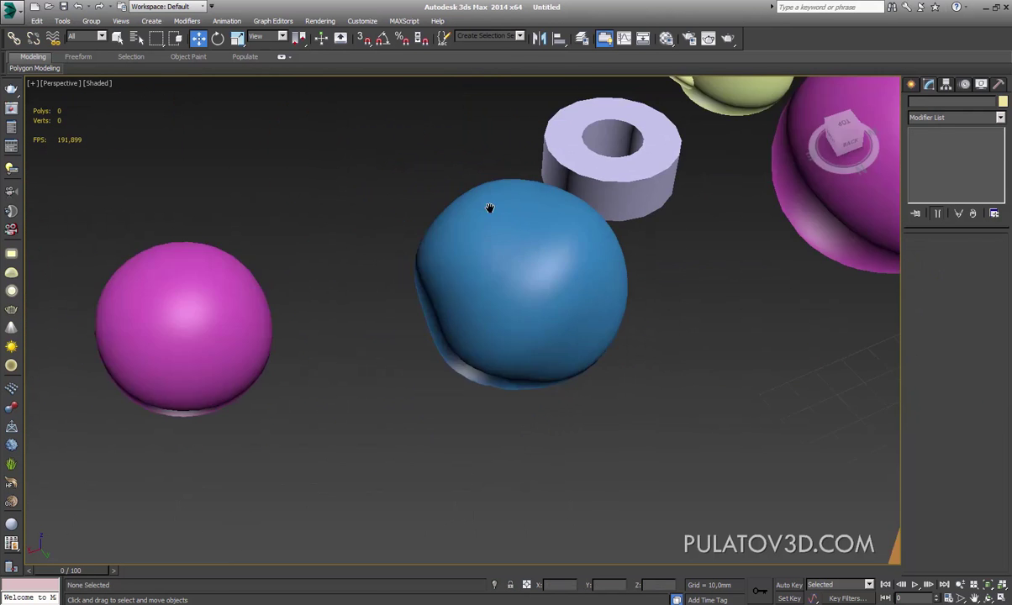
scroll(486, 207, "down", 2)
left_click(379, 240)
scroll(435, 248, "up", 3)
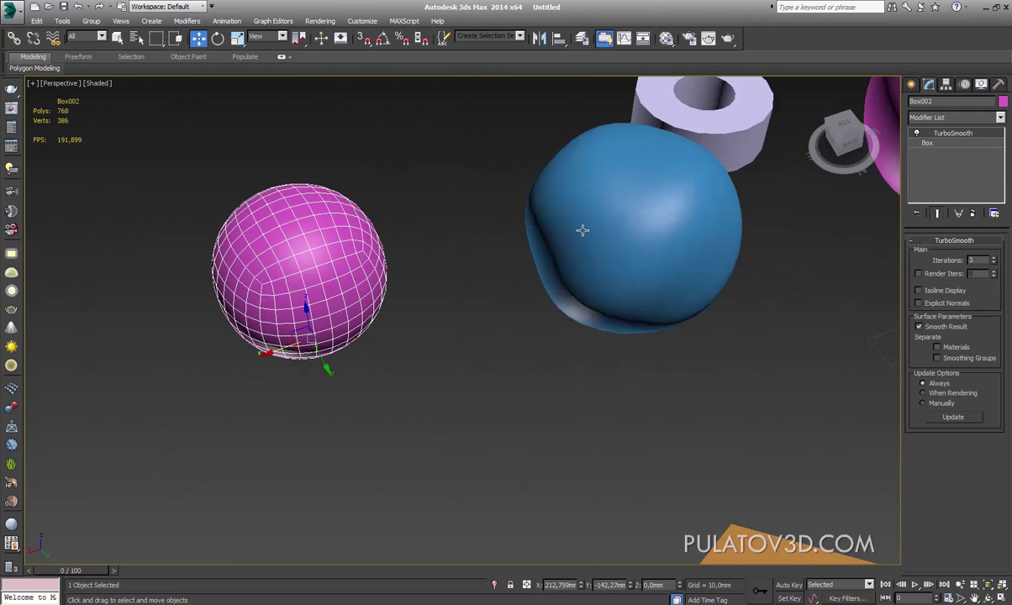
left_click(546, 216)
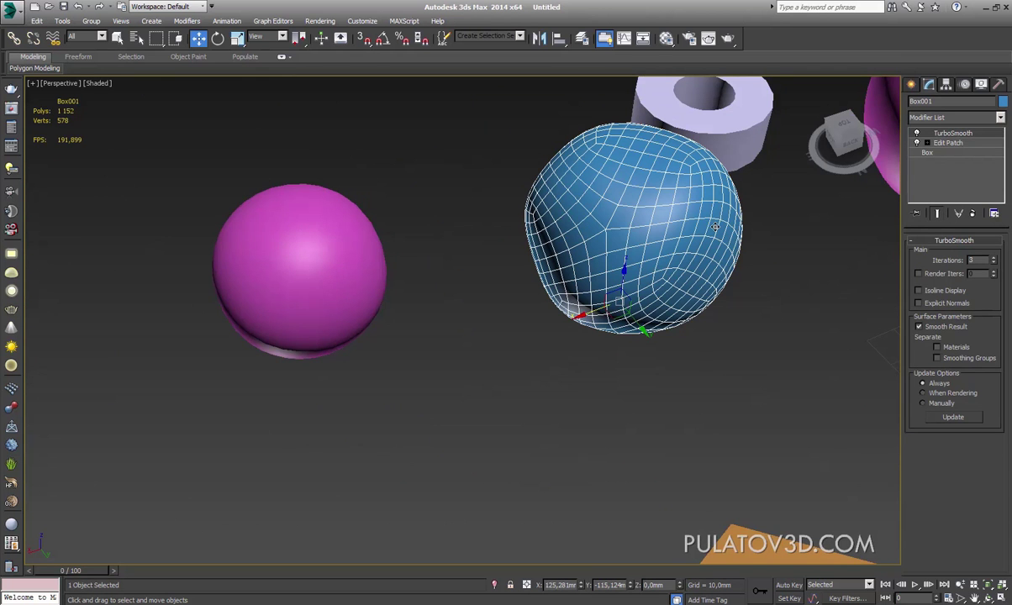
scroll(715, 227, "down", 4)
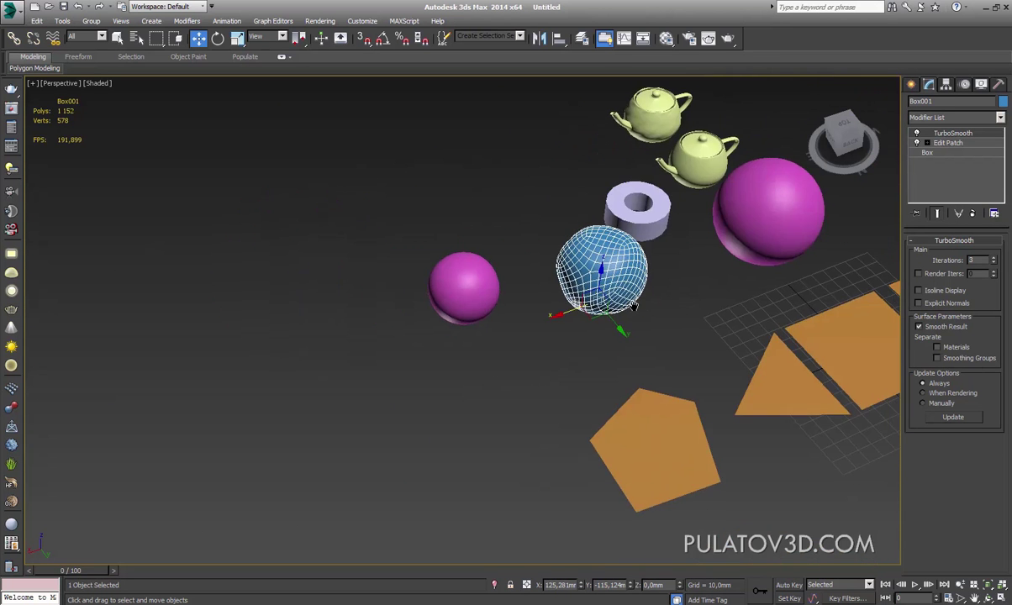
mouse_move(715, 227)
middle_mouse_down("alt")
mouse_move(434, 281)
mouse_move(538, 289)
mouse_move(502, 208)
middle_mouse_up("alt")
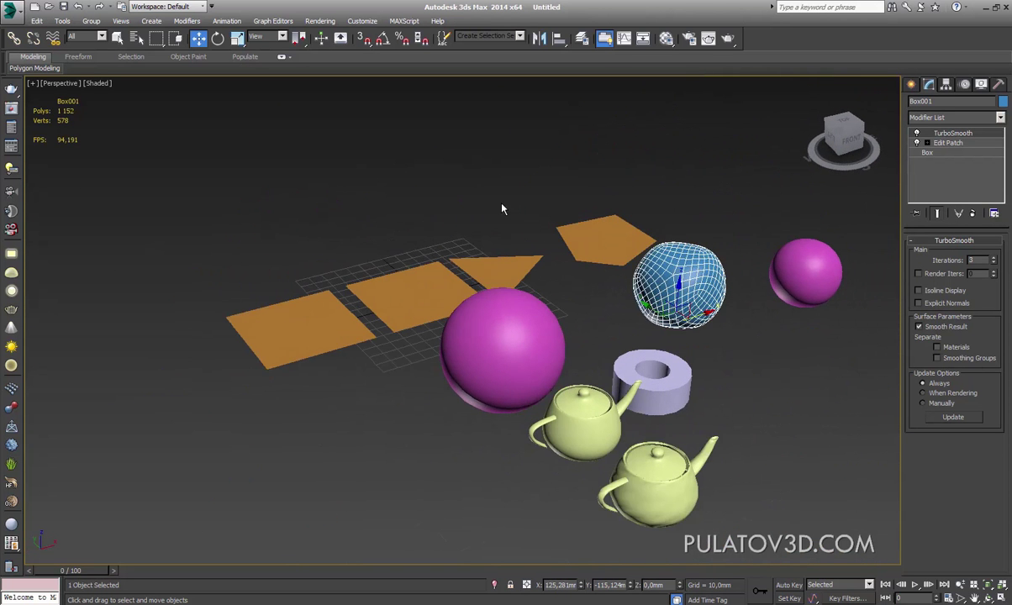
left_click(502, 208)
left_click(13, 24)
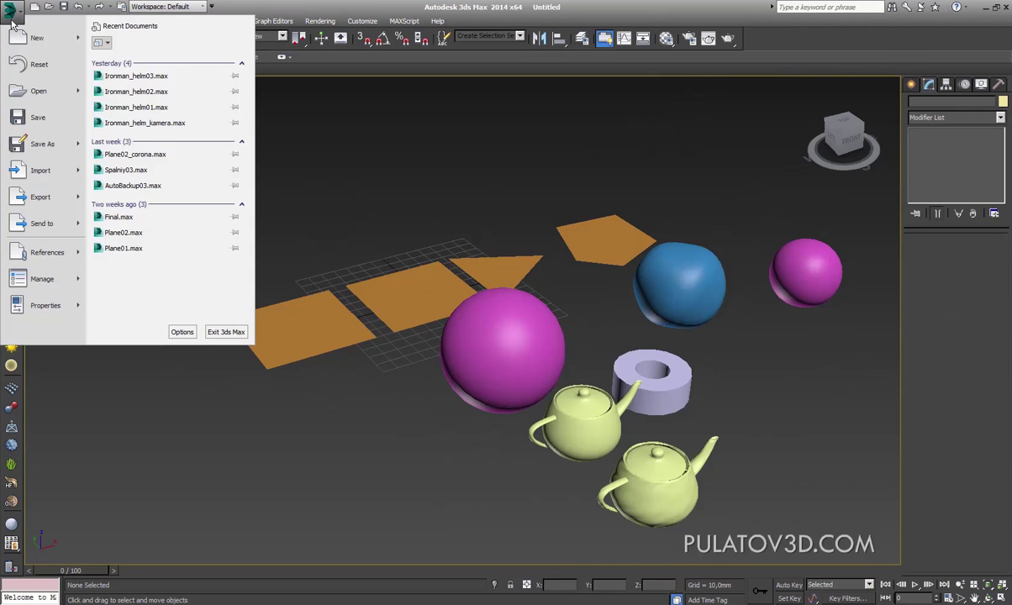
Step: Start opening a scene file without saving changes to the current scene
left_click(448, 152)
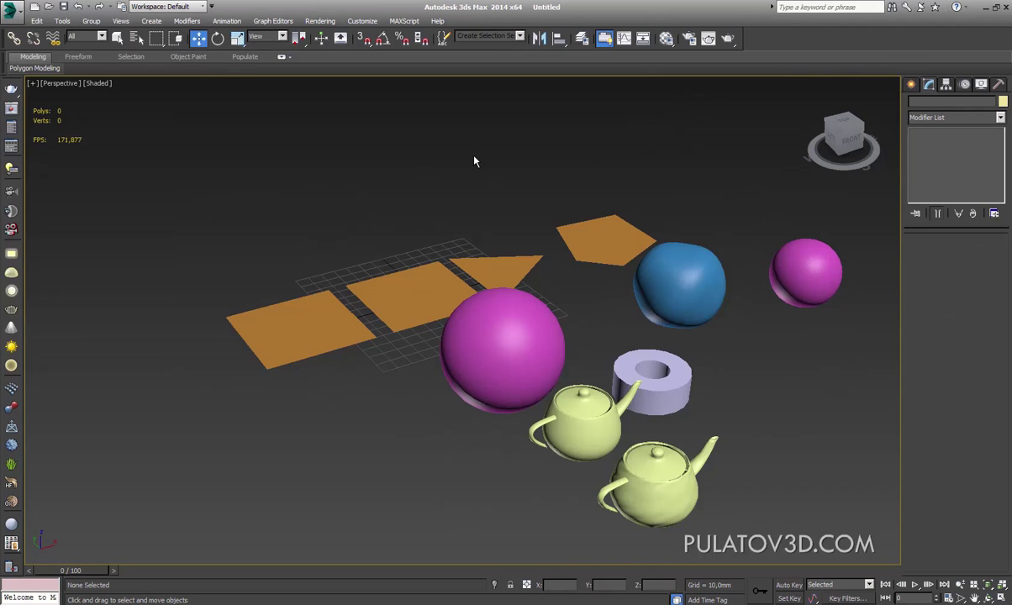
left_click(23, 15)
left_click(38, 91)
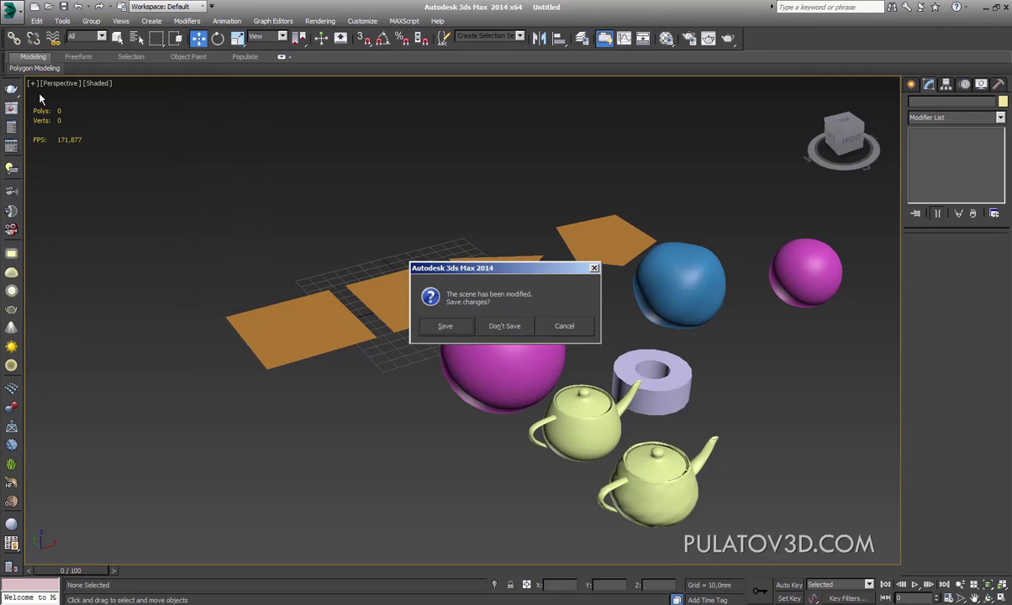
left_click(499, 324)
left_click(183, 228)
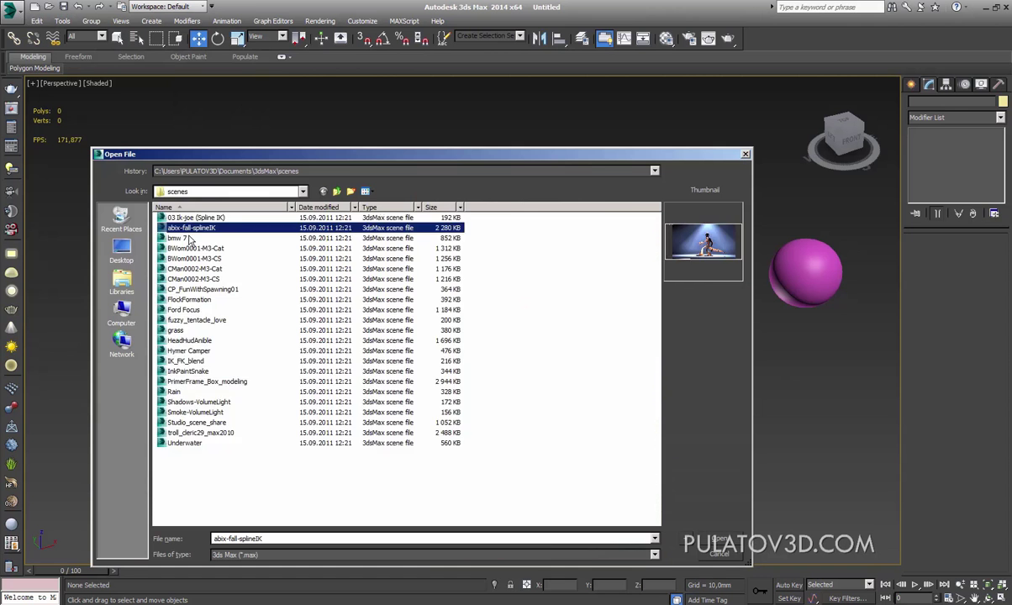
key("BackSpace")
key("BackSpace")
key("BackSpace")
Step: Browse to C:\Projects\Gaudi decor\Special ornaments in the Open dialog
left_click(257, 173)
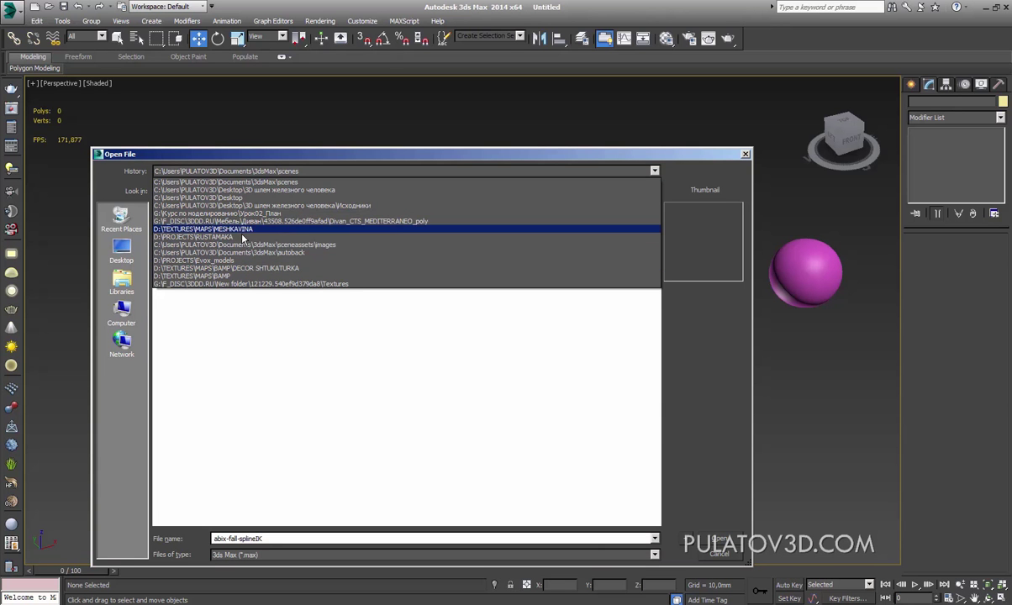
left_click(122, 311)
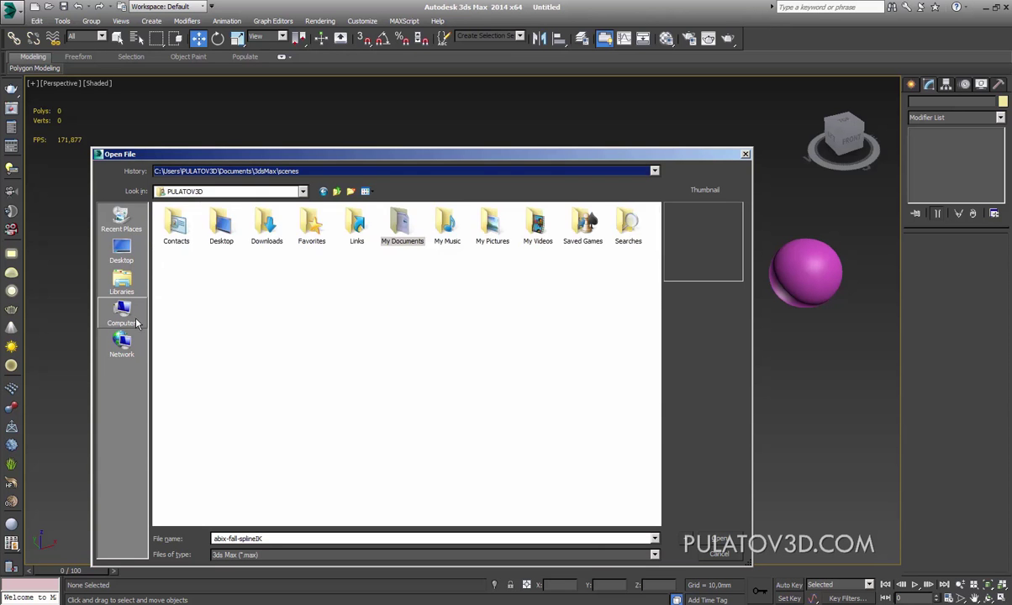
double_click(265, 243)
double_click(181, 252)
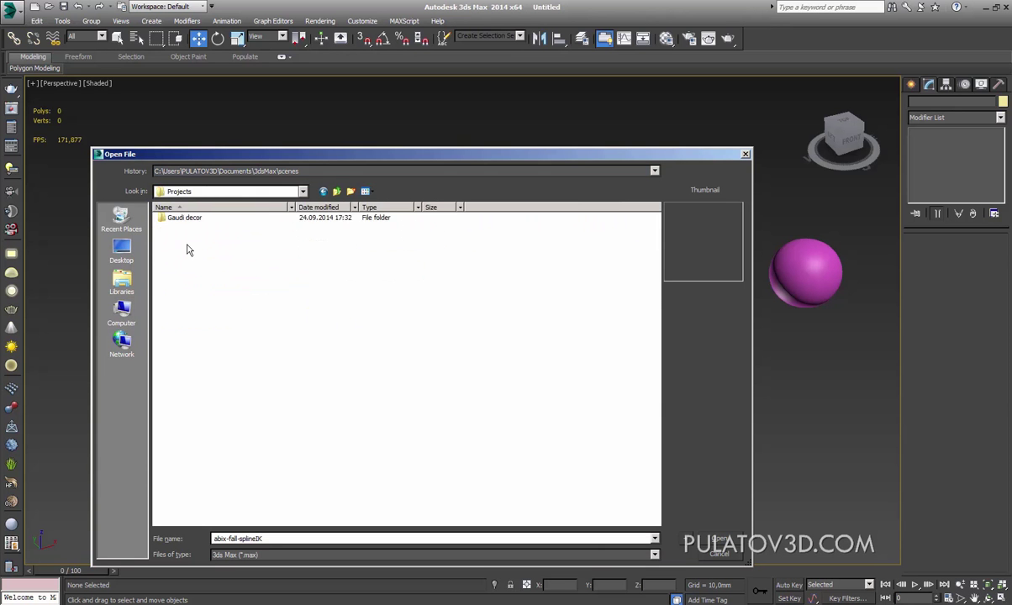
double_click(180, 218)
double_click(191, 221)
Step: Open the AW6025_2 scene and dismiss the loading alert and MassFX version warning
key("Down")
key("Down")
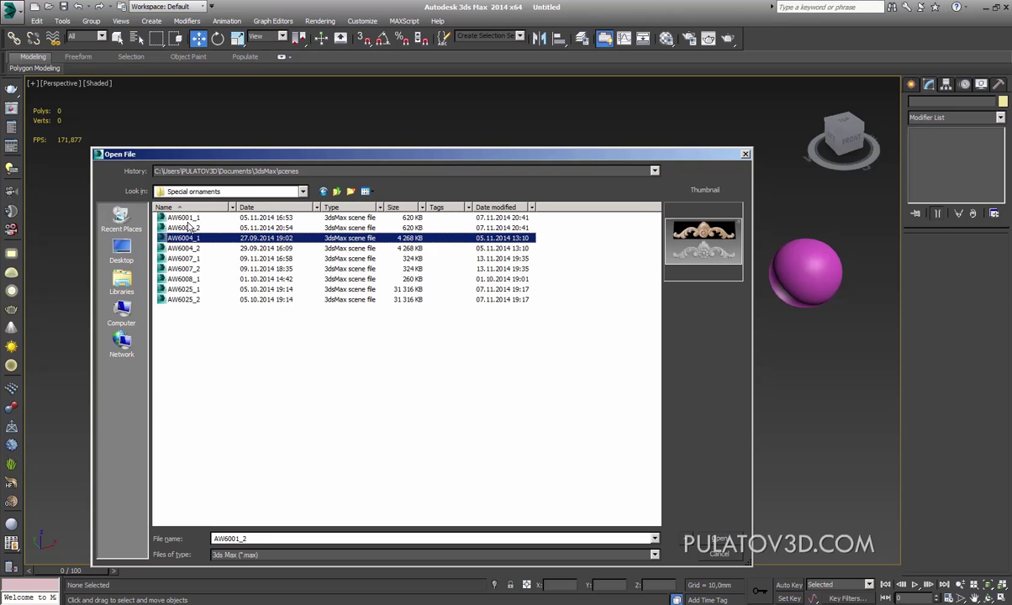
key("Down")
key("Down")
key("Down")
key("Down")
key("Down")
key("Down")
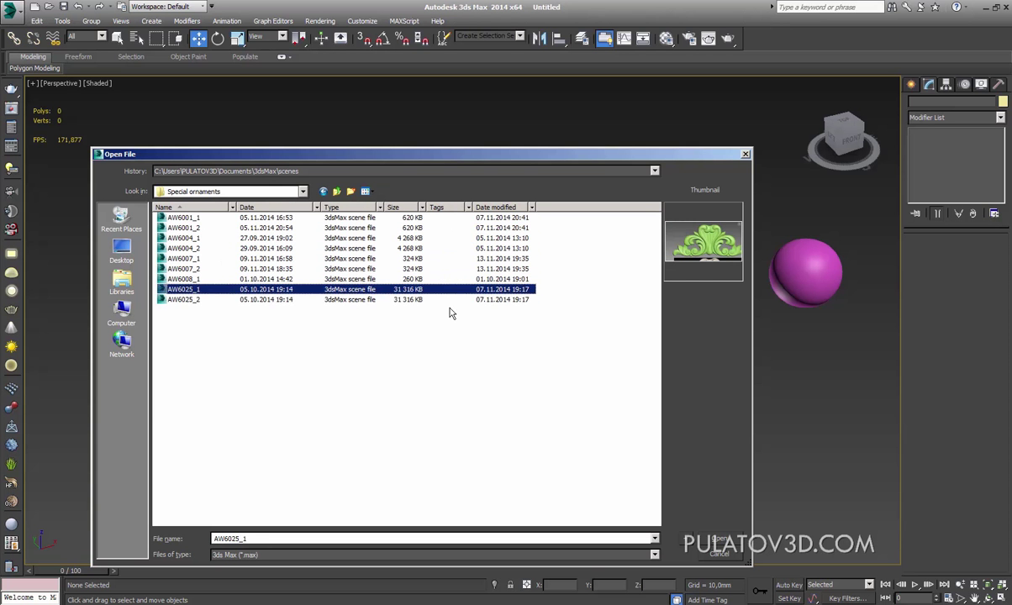
key("Down")
left_click(700, 538)
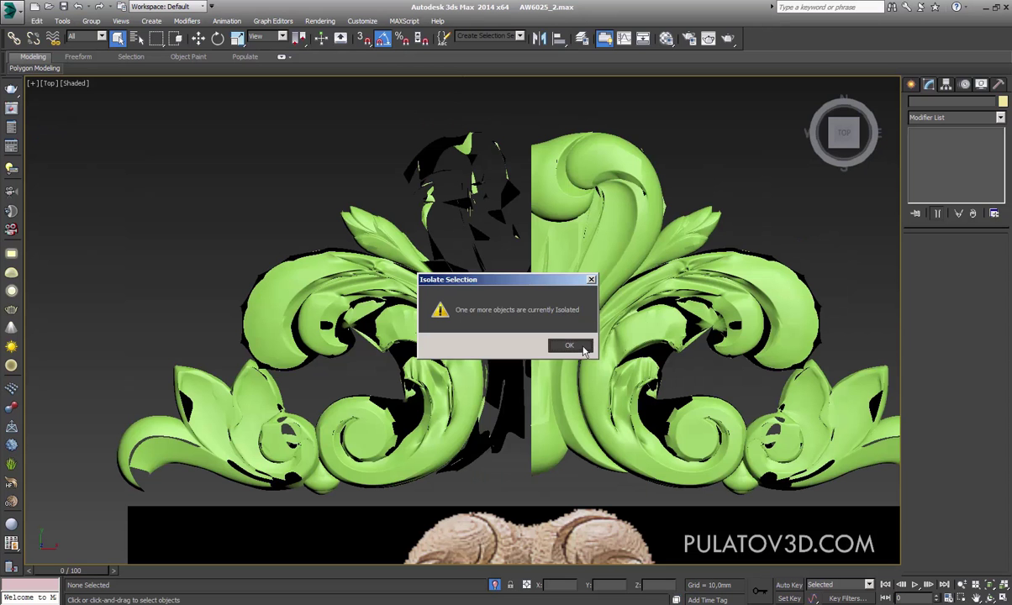
left_click(584, 345)
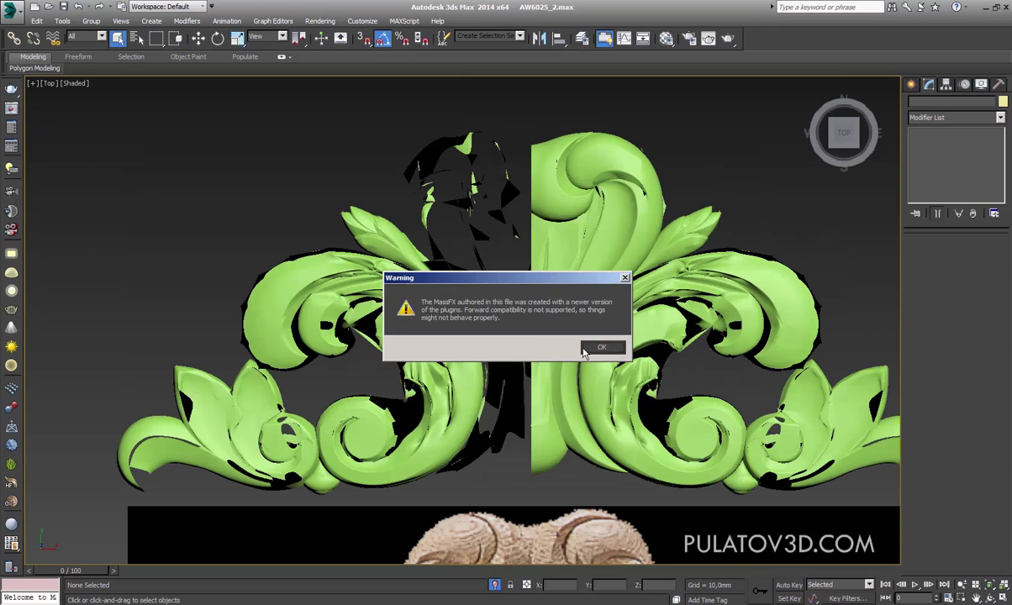
left_click(592, 349)
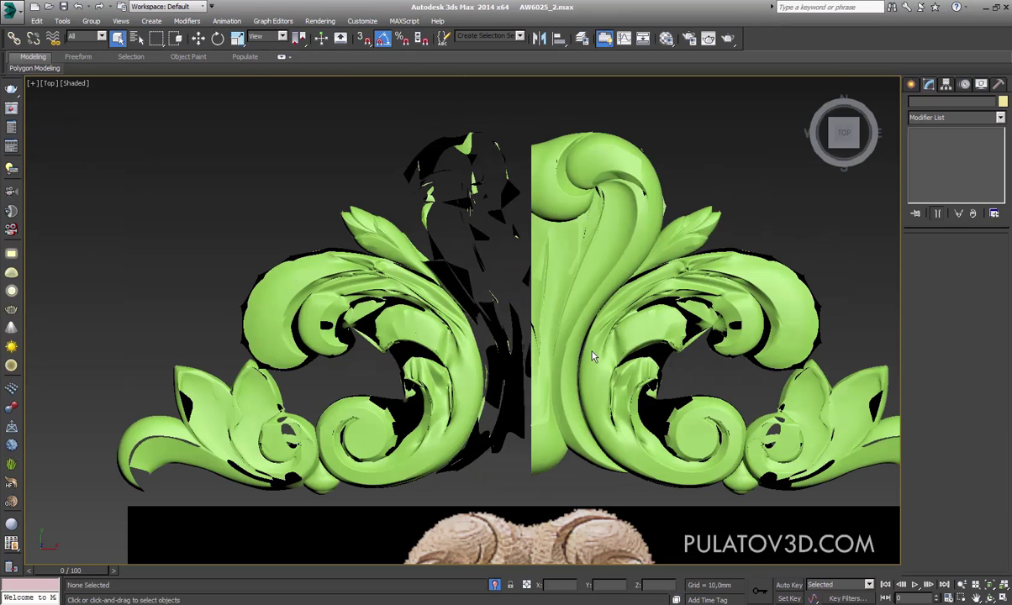
Step: Open AW6004_1.max from the same folder instead
left_click(12, 10)
left_click(50, 145)
left_click(191, 238)
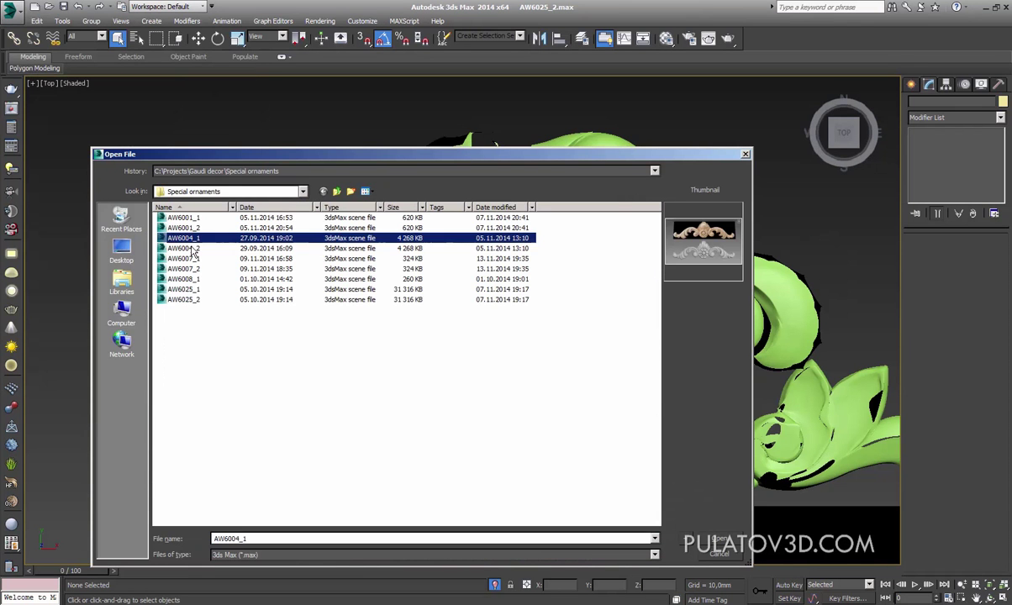
left_click(719, 539)
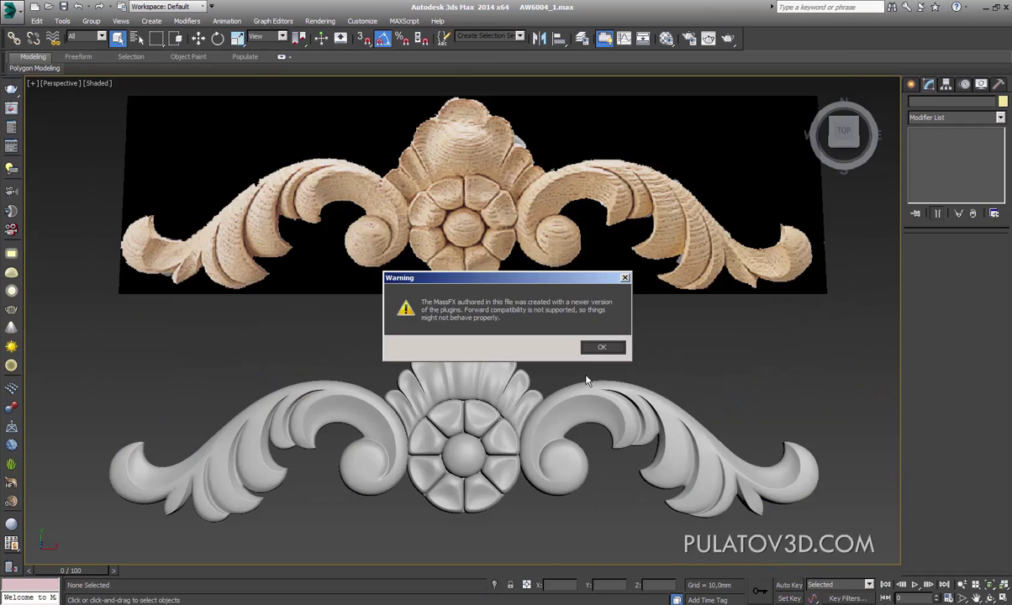
Step: Dismiss the MassFX warning and orbit around the grey ornament, checking its pieces
left_click(592, 348)
left_click(504, 357)
mouse_move(527, 372)
middle_mouse_down("alt")
mouse_move(471, 353)
mouse_move(507, 385)
mouse_move(554, 361)
middle_mouse_up("alt")
left_click(465, 357)
left_click(507, 385)
scroll(507, 385, "down", 2)
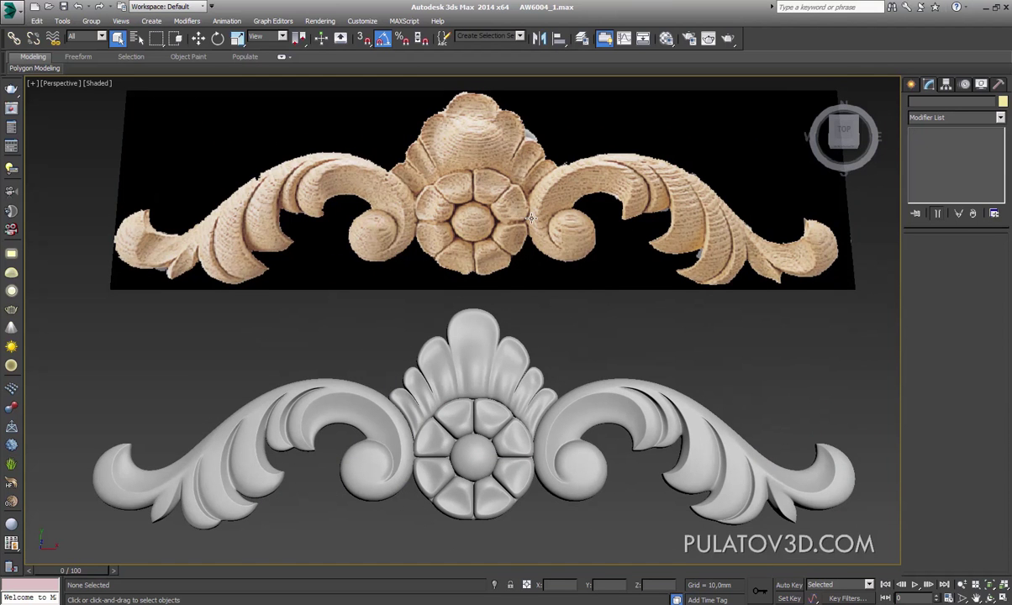
scroll(410, 345, "down", 3)
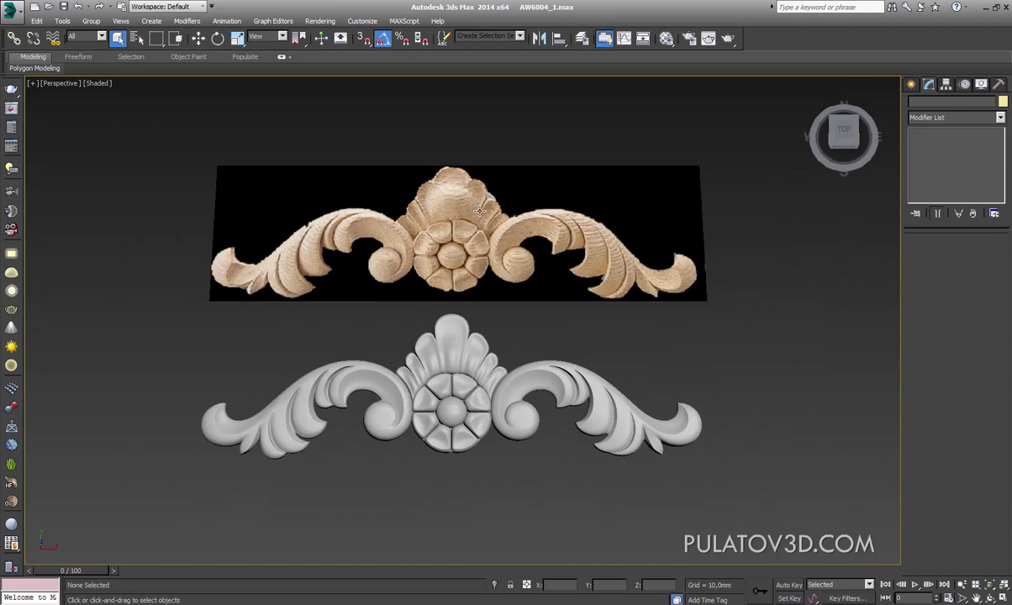
scroll(471, 223, "up", 4)
Step: Compare the ornament against the wooden reference photo, then select its left scroll leaf, Object003
middle_click_drag(481, 219, 719, 330, "alt")
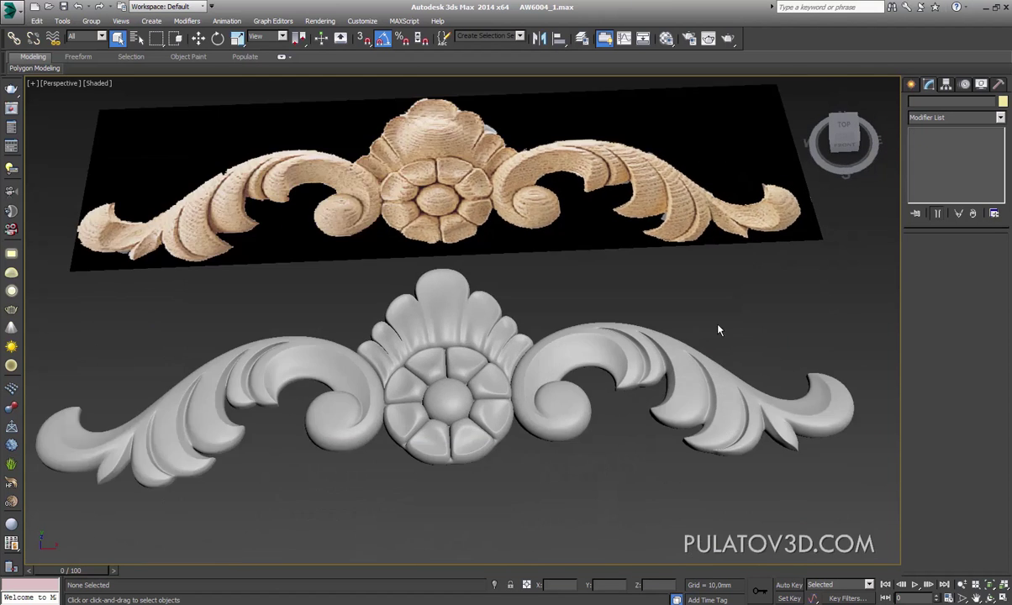
left_click(663, 356)
middle_click_drag(663, 357, 599, 335, "alt")
left_click(599, 334)
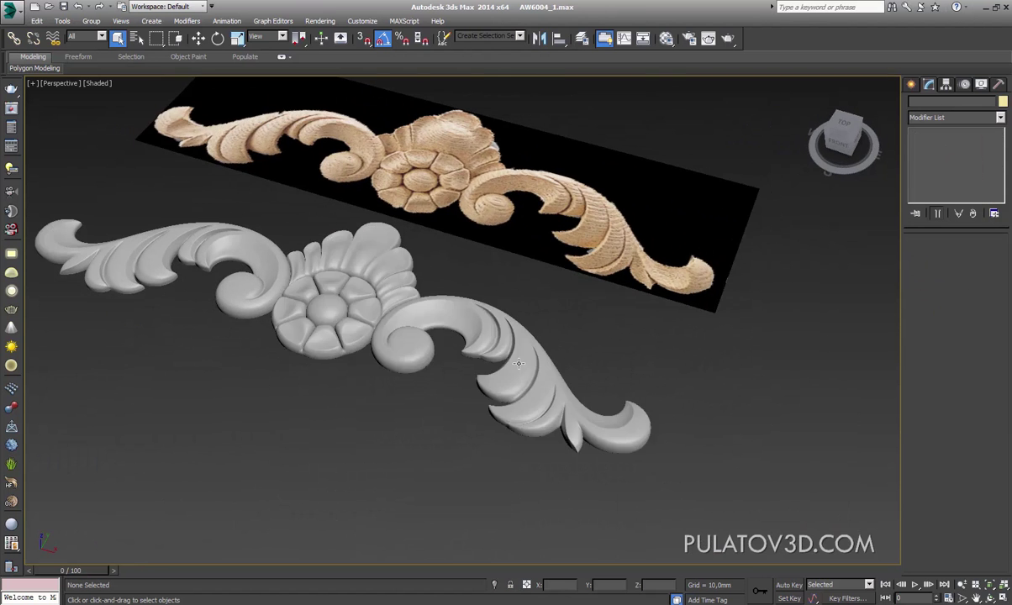
scroll(553, 362, "up", 5)
scroll(553, 361, "down", 4)
scroll(554, 361, "down", 3)
scroll(504, 317, "up", 4)
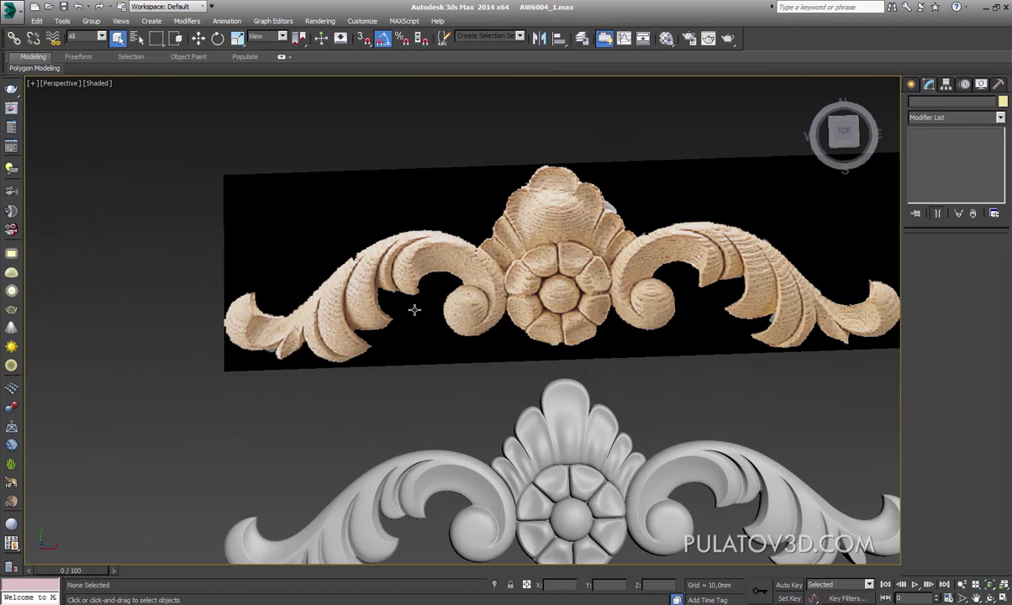
scroll(413, 310, "up", 2)
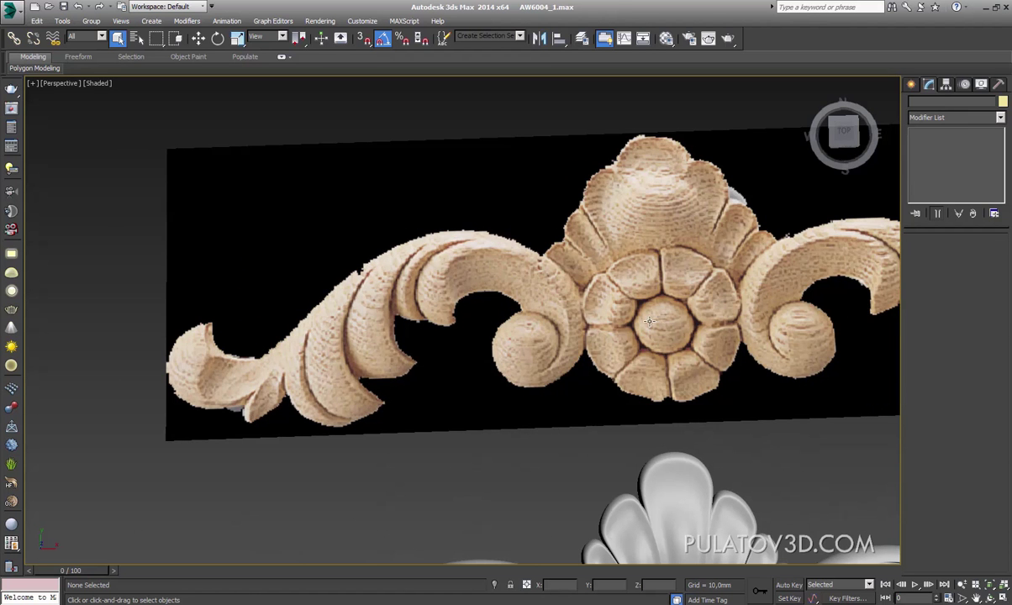
scroll(519, 374, "down", 3)
left_click(522, 347)
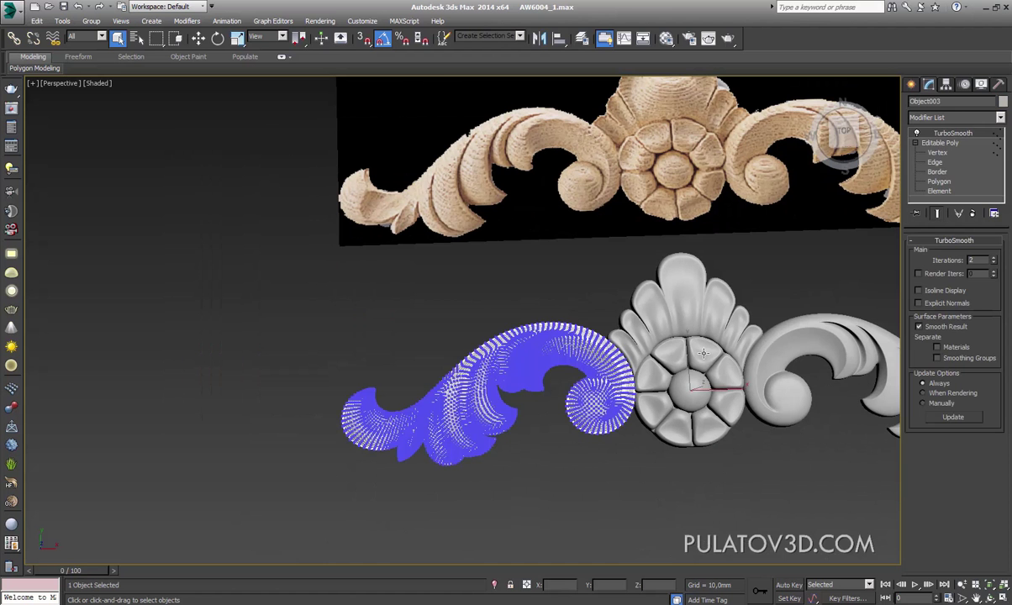
Step: Switch off the leaf's TurboSmooth and turn on Edged Faces display with F4
left_click(928, 146)
left_click(564, 263)
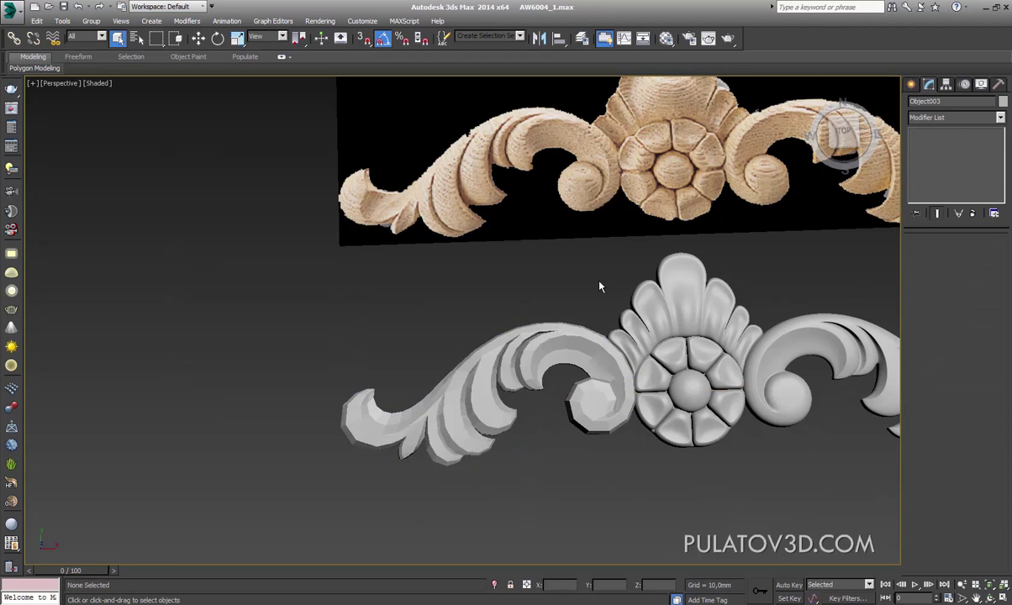
scroll(576, 349, "up", 5)
key("F4")
left_click(580, 357)
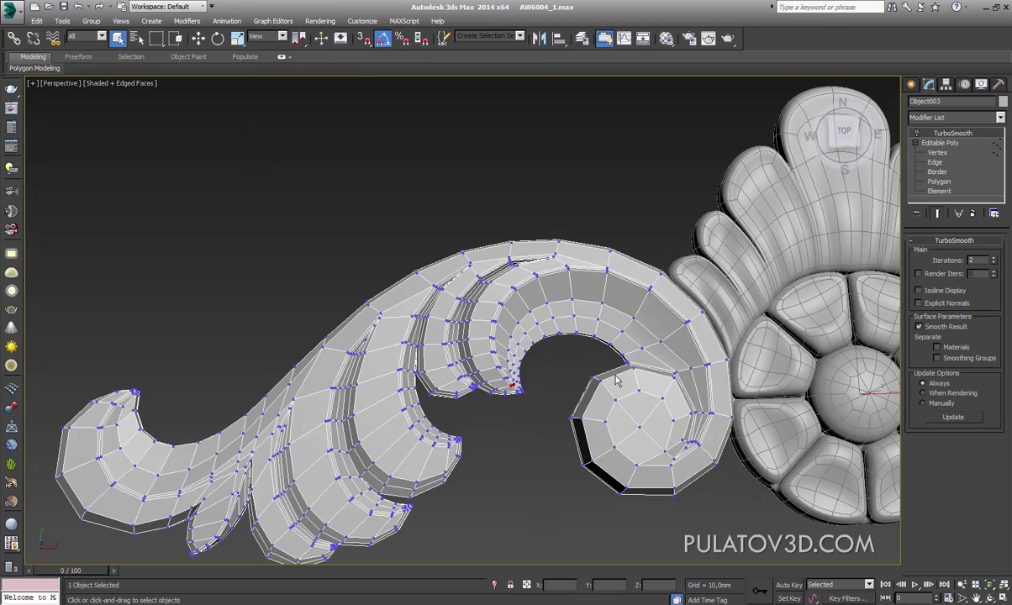
Step: Orbit, pan and zoom around the leaf curl to inspect its low-poly cage
middle_click_drag(582, 360, 581, 395)
scroll(581, 334, "up", 3)
scroll(581, 334, "up", 3)
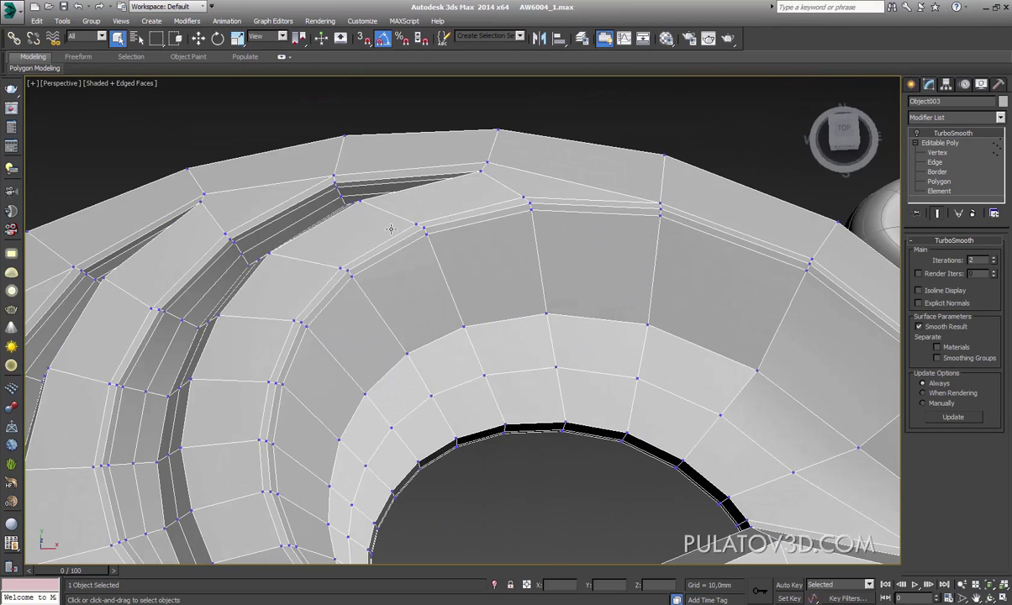
scroll(269, 292, "down", 4)
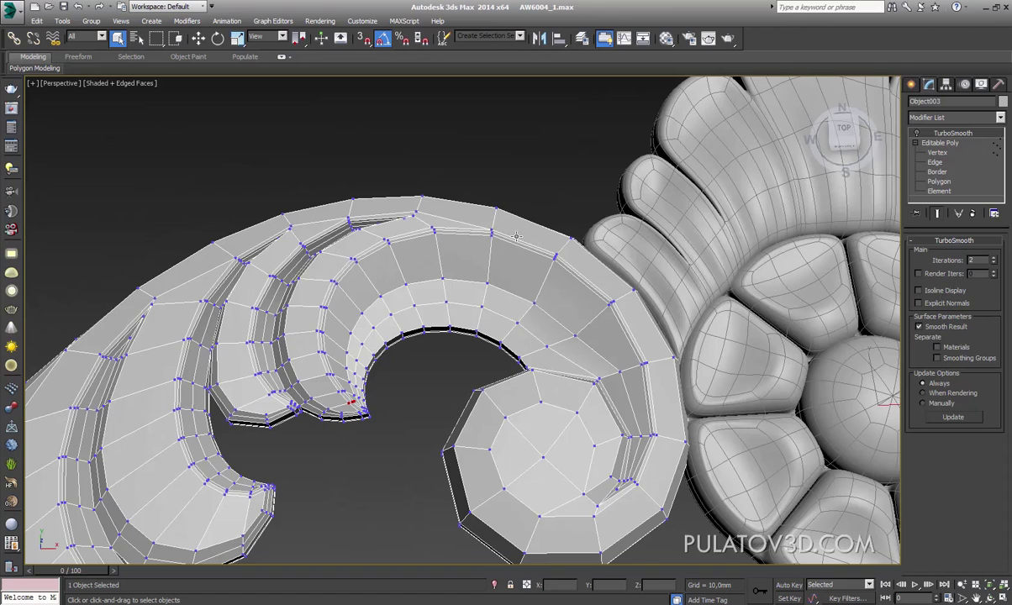
middle_click_drag(236, 286, 578, 178, "alt")
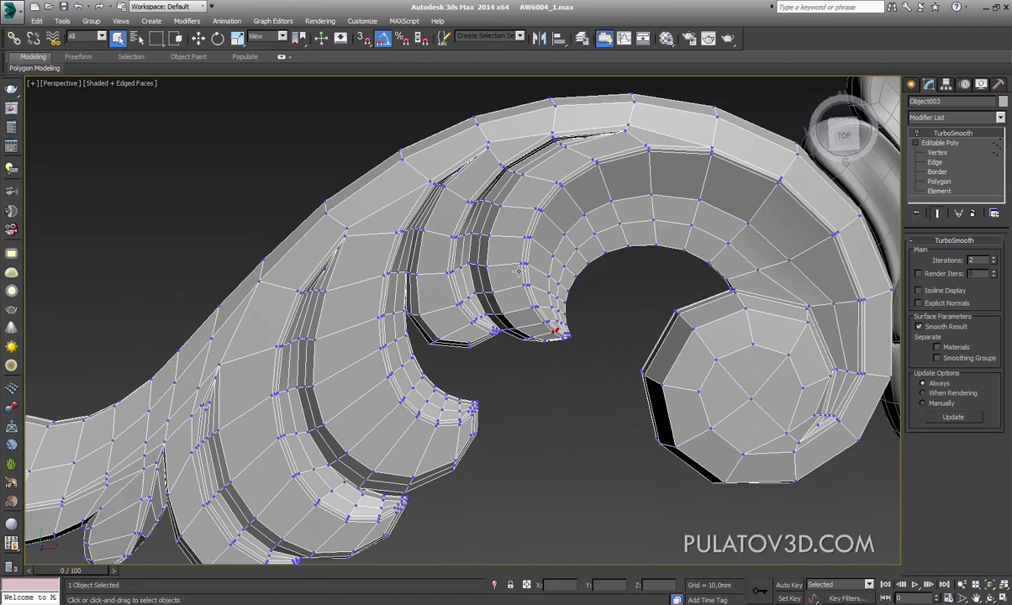
mouse_move(501, 306)
middle_mouse_down("alt")
mouse_move(595, 204)
mouse_move(561, 163)
middle_mouse_up("alt")
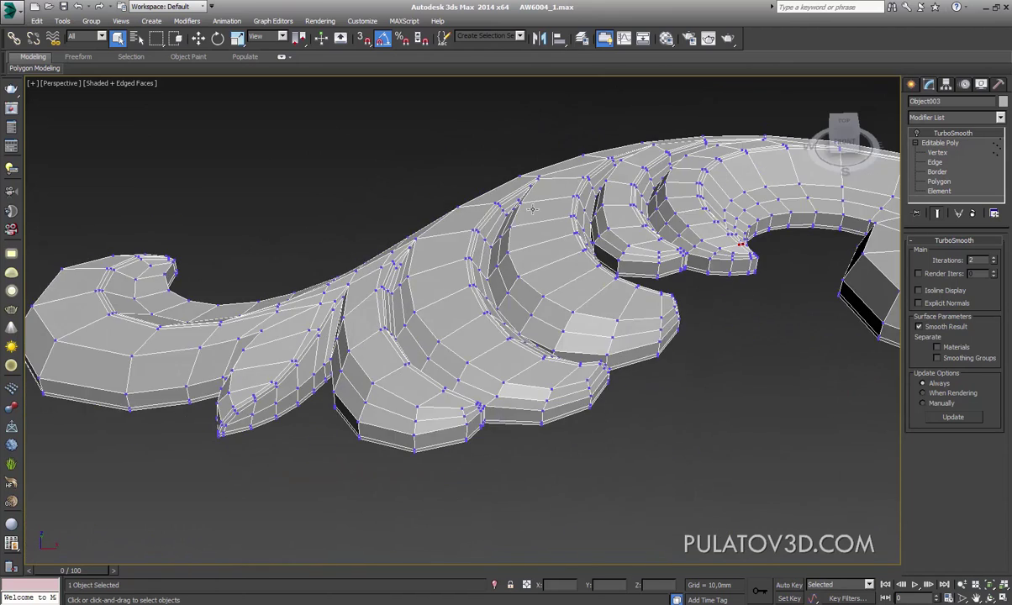
mouse_move(475, 365)
middle_mouse_down("alt")
mouse_move(305, 290)
mouse_move(464, 278)
middle_mouse_up("alt")
scroll(414, 330, "up", 3)
scroll(448, 316, "up", 3)
scroll(448, 316, "down", 5)
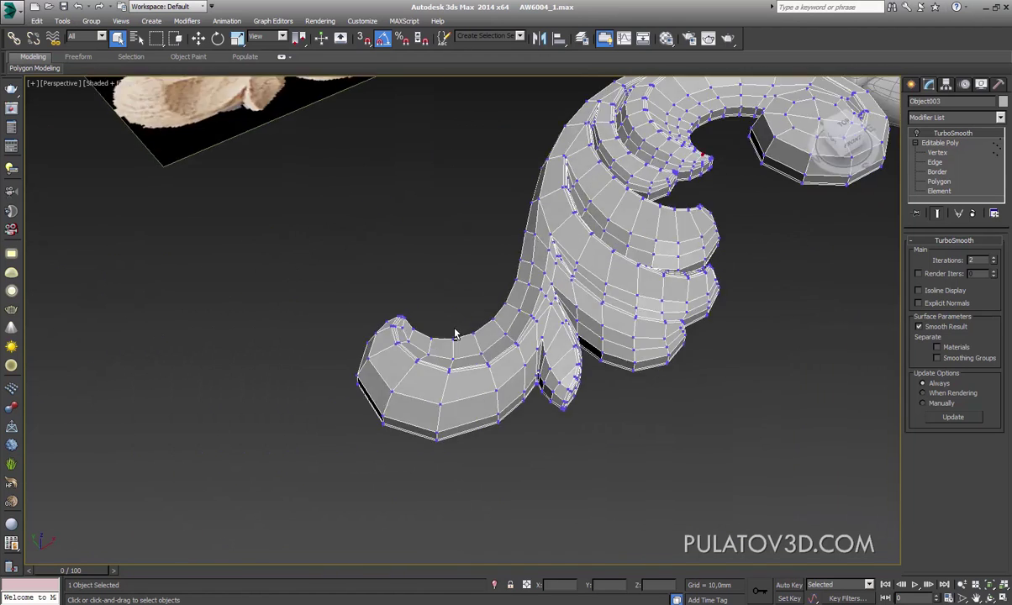
middle_click_drag(448, 317, 404, 345, "alt")
scroll(405, 345, "up", 3)
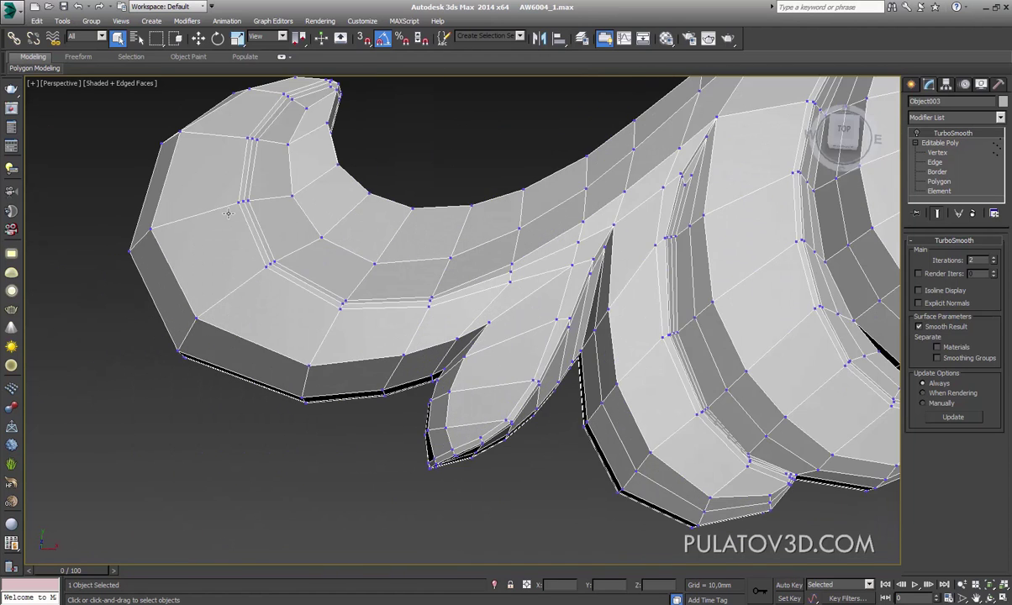
mouse_move(214, 201)
middle_mouse_down("alt")
mouse_move(249, 271)
mouse_move(267, 218)
middle_mouse_up("alt")
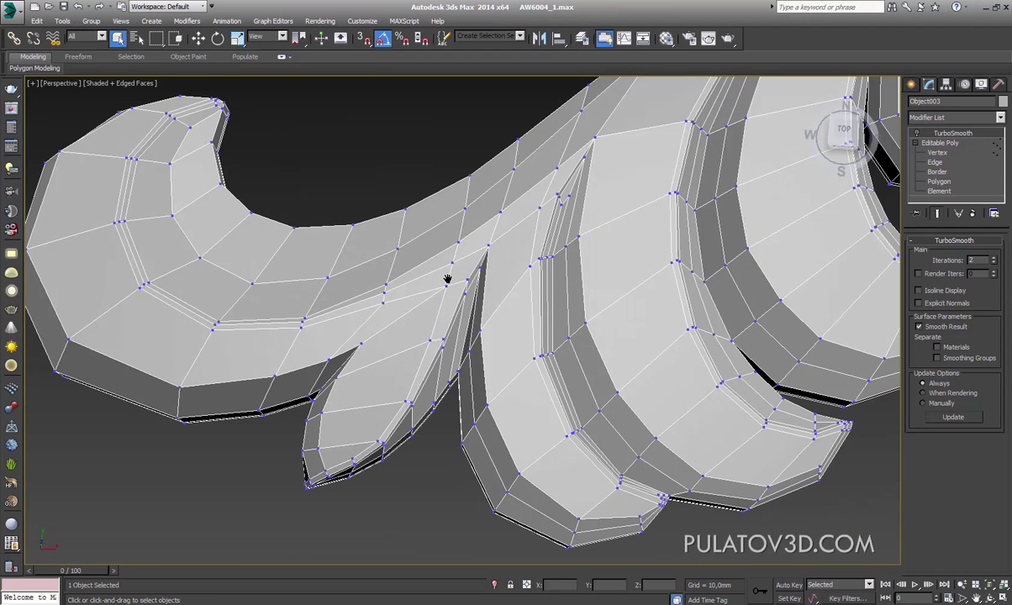
scroll(449, 279, "down", 4)
middle_click_drag(448, 279, 481, 296, "alt")
scroll(481, 296, "up", 4)
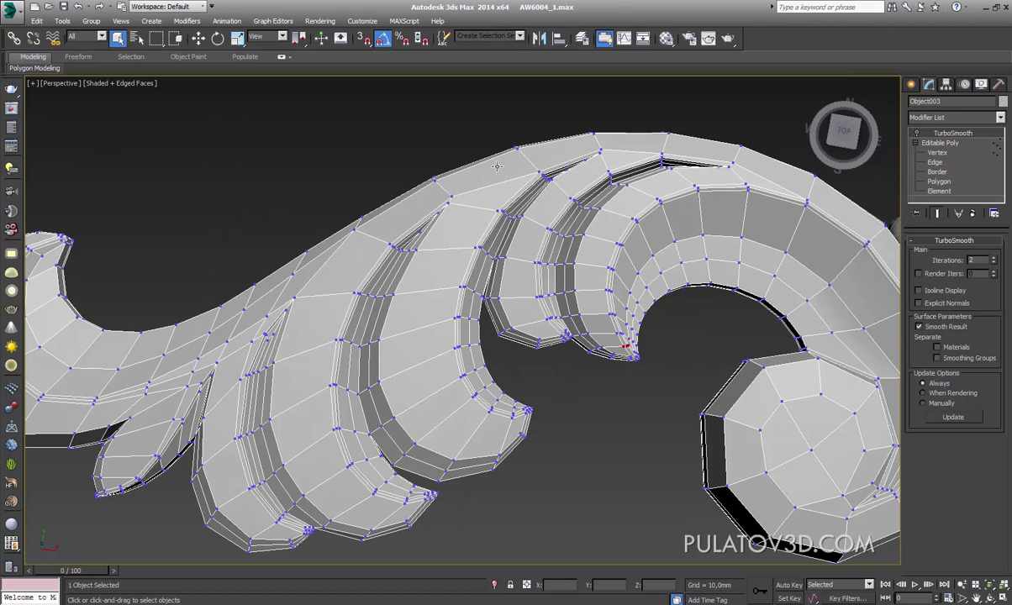
scroll(496, 172, "down", 2)
middle_click_drag(495, 172, 496, 214)
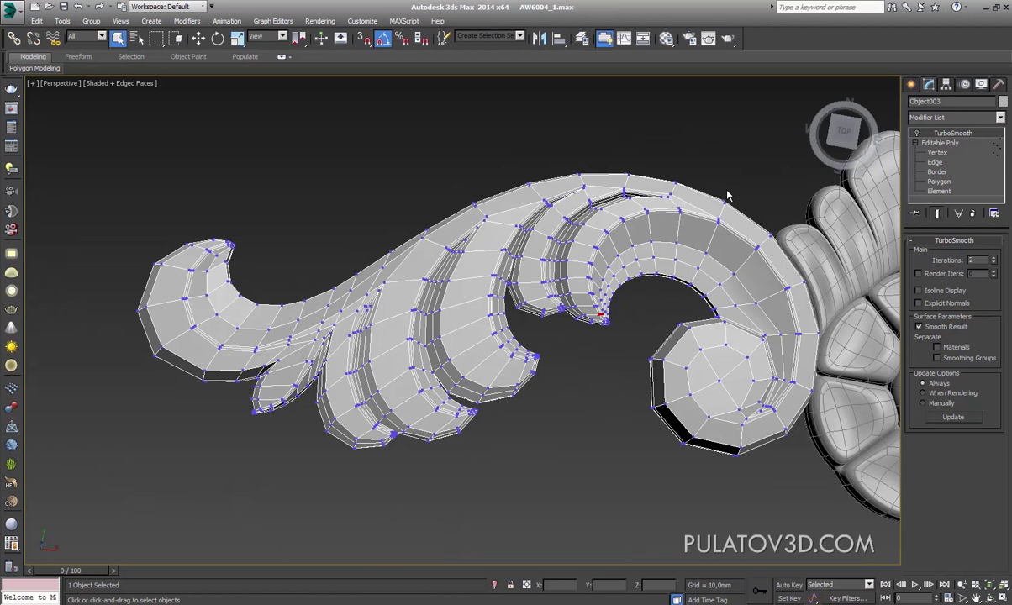
scroll(436, 292, "up", 2)
scroll(505, 278, "up", 2)
scroll(572, 264, "up", 2)
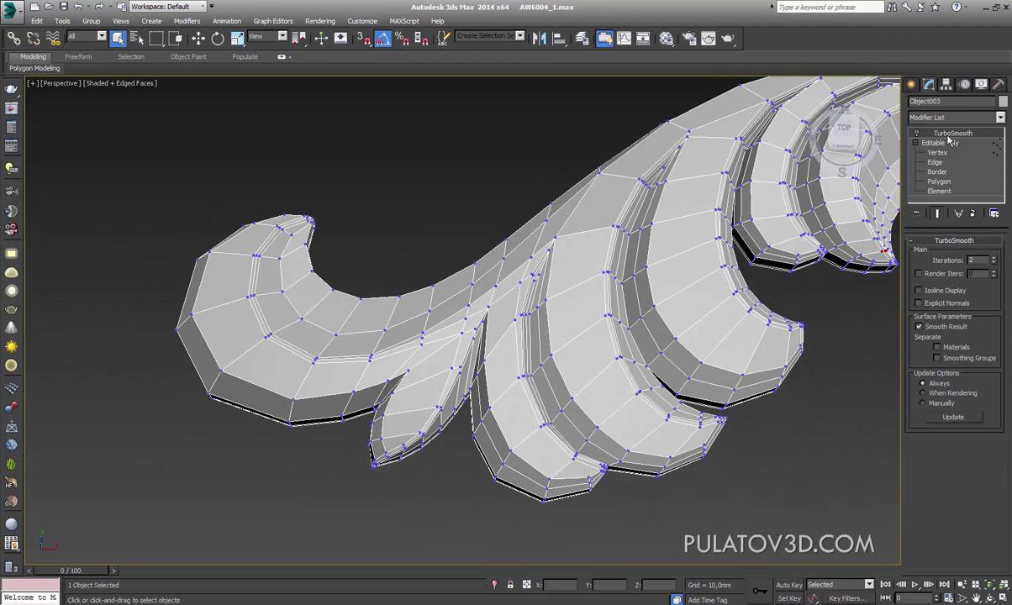
middle_click_drag(593, 219, 471, 222)
Step: In Editable Poly Vertex mode, Shift-move three vertices and clone them to an element
left_click(946, 143)
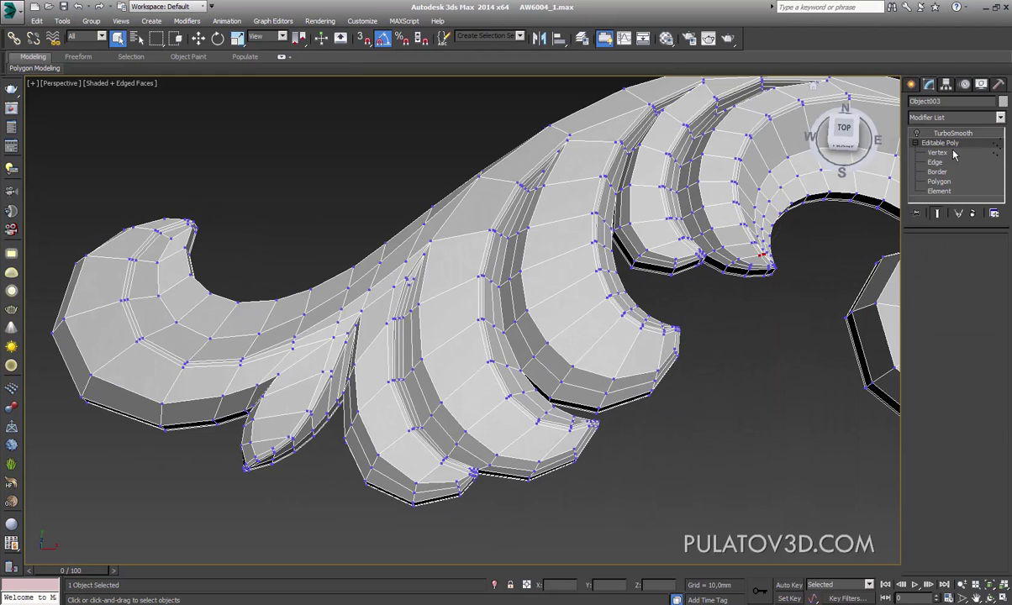
left_click(938, 152)
scroll(511, 236, "down", 3)
key("w")
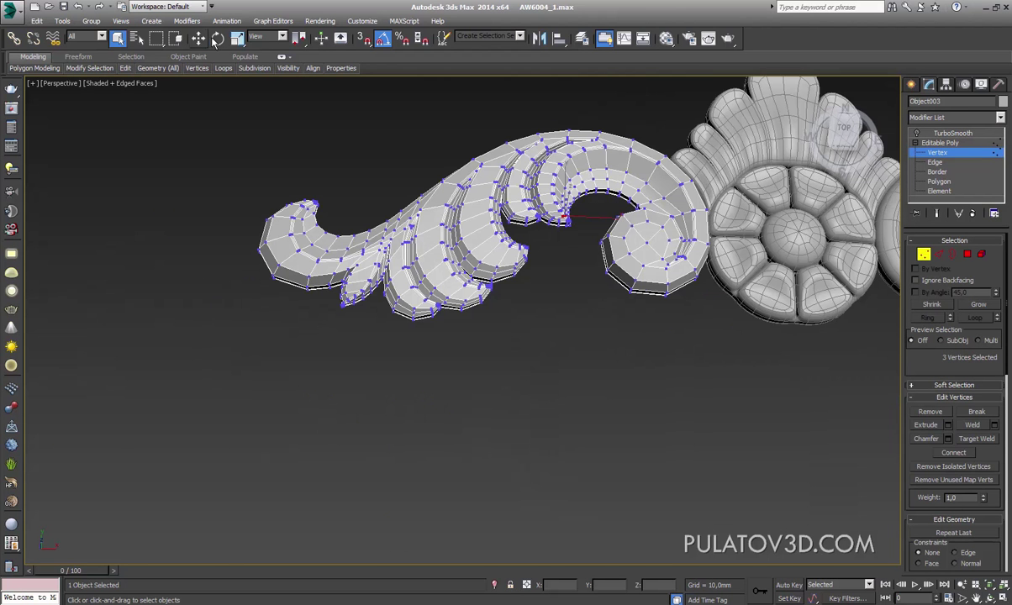
left_click_drag(586, 288, 582, 313, "shift")
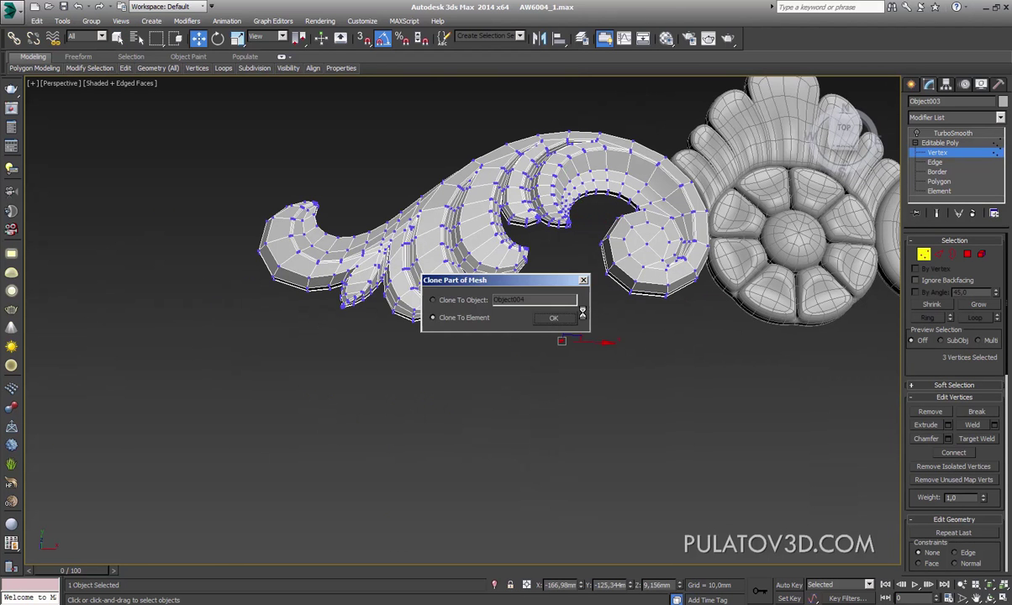
left_click(553, 318)
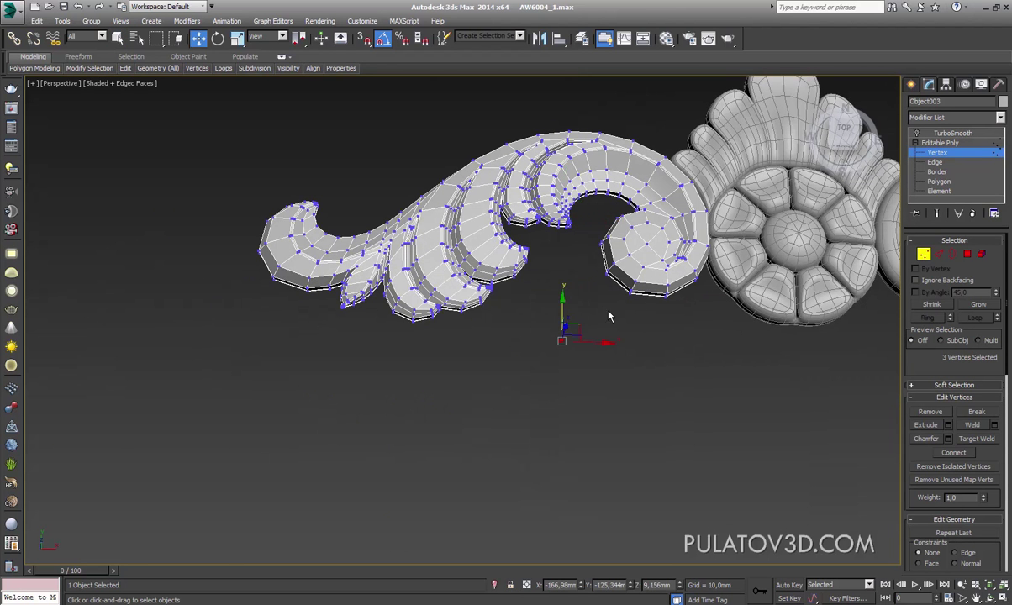
Step: Shift-drag the whole leaf downward to make an independent Copy below the original
left_click(911, 84)
left_click(747, 206)
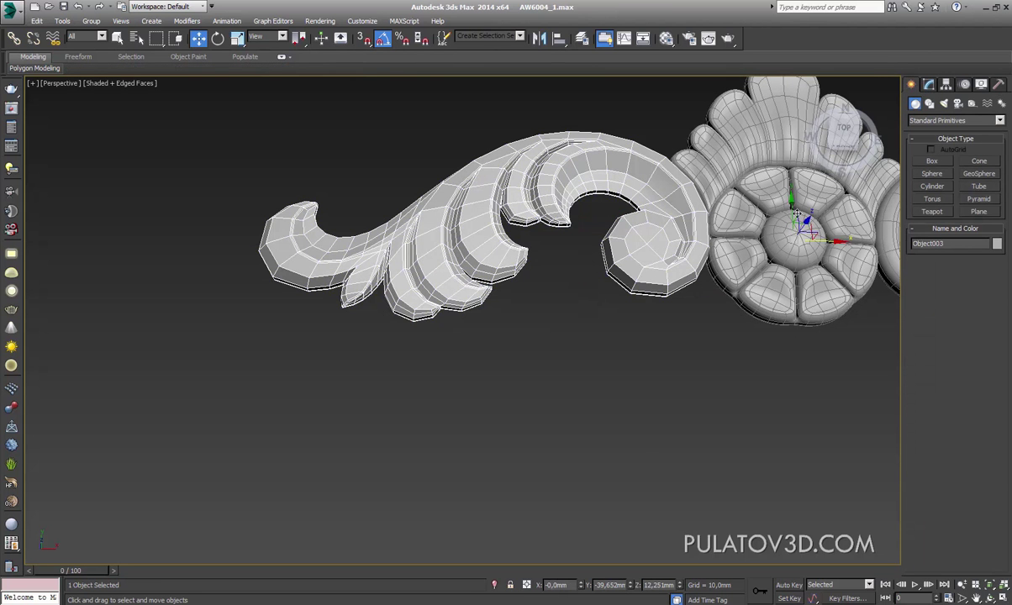
left_click_drag(796, 216, 796, 405, "shift")
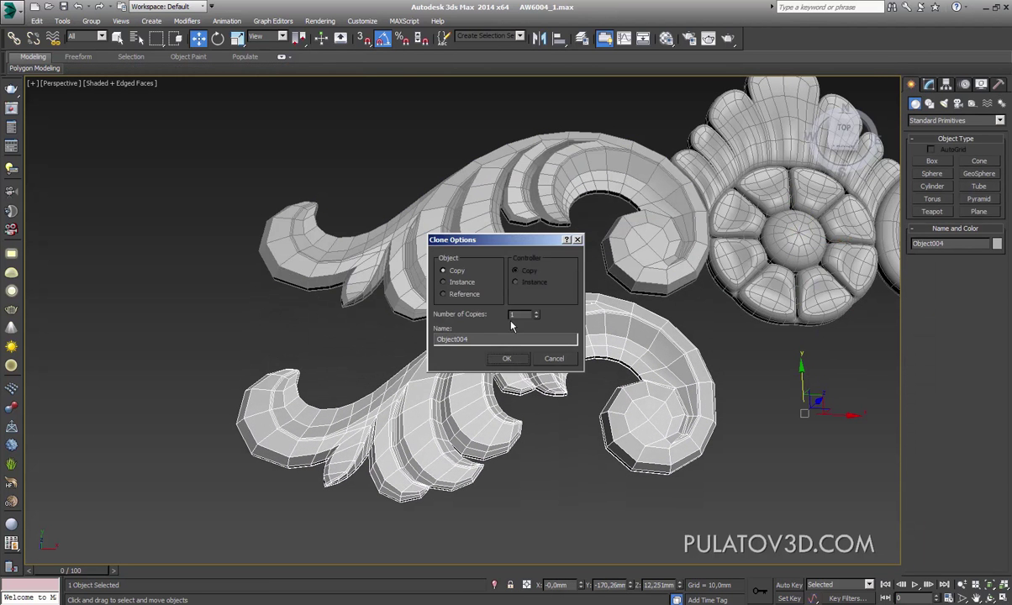
left_click(506, 359)
Step: Browse the copy's Modifier List in the Modify panel for Edit Patch
left_click(928, 84)
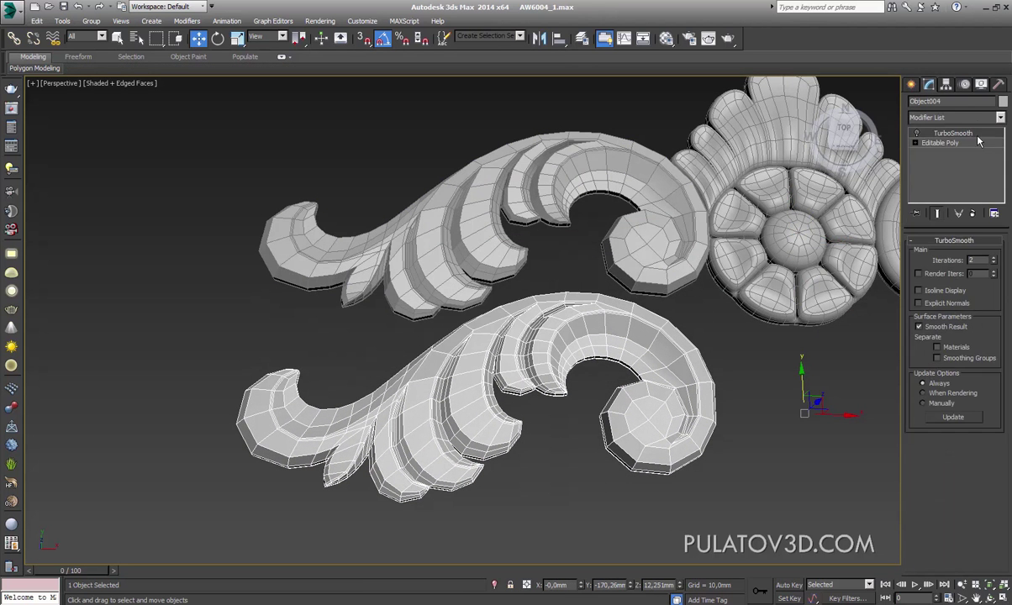
left_click(959, 117)
scroll(997, 217, "down", 5)
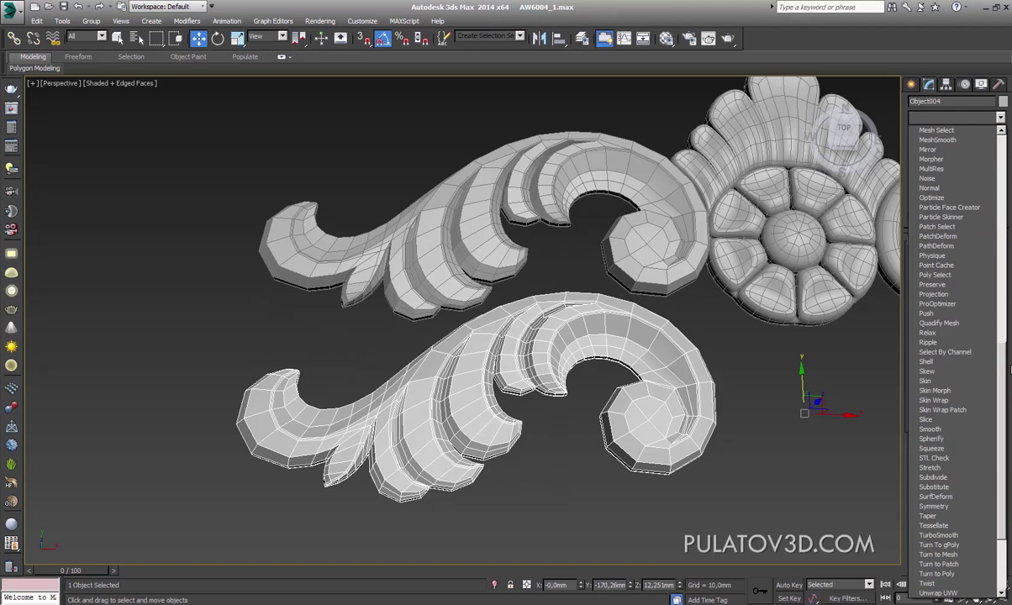
scroll(997, 217, "up", 2)
scroll(997, 216, "up", 3)
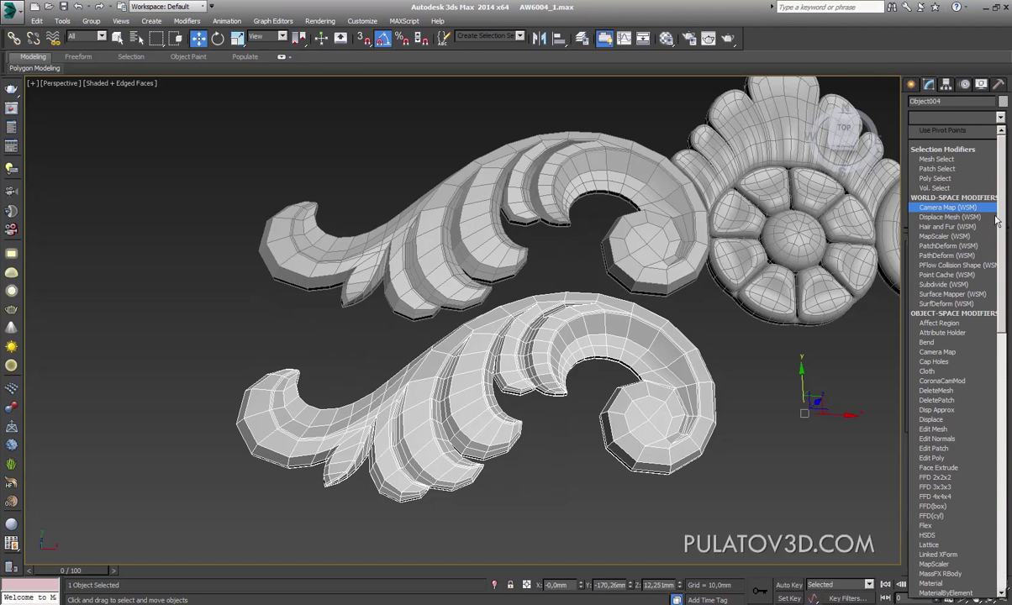
Step: Add Edit Patch to the copied leaf and keep TurboSmooth above it in the stack
left_click(954, 450)
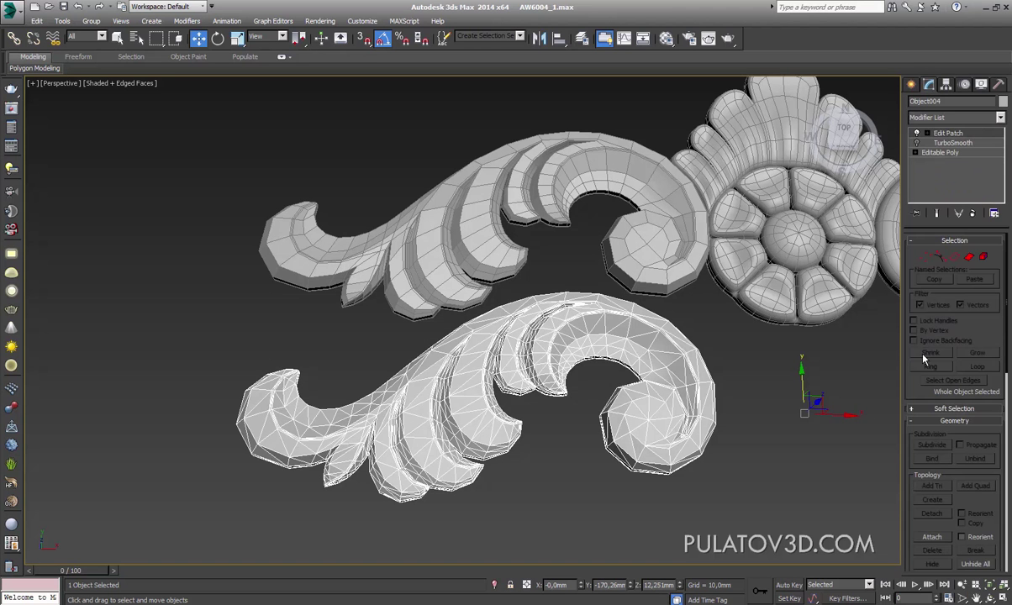
left_click_drag(967, 148, 953, 132)
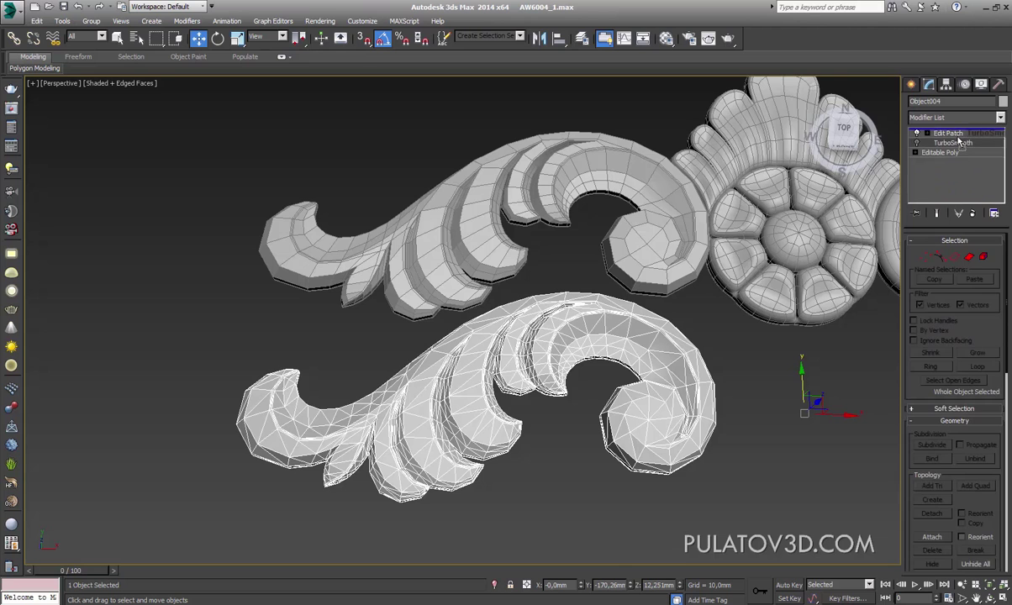
mouse_move(648, 406)
middle_mouse_down()
mouse_move(651, 293)
mouse_move(643, 313)
middle_mouse_up()
scroll(636, 288, "up", 5)
scroll(648, 287, "down", 2)
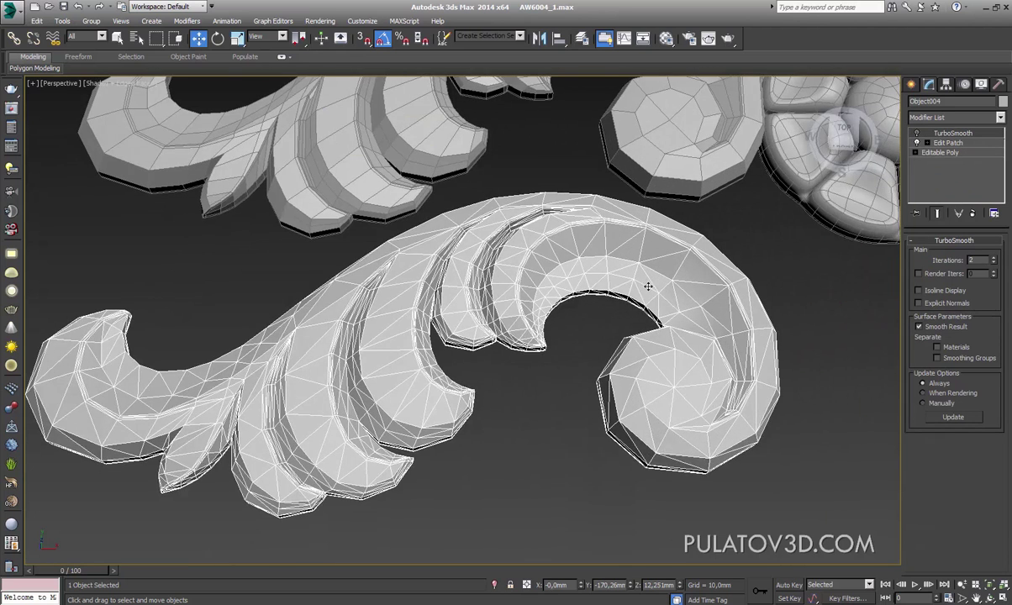
middle_click_drag(565, 287, 631, 278)
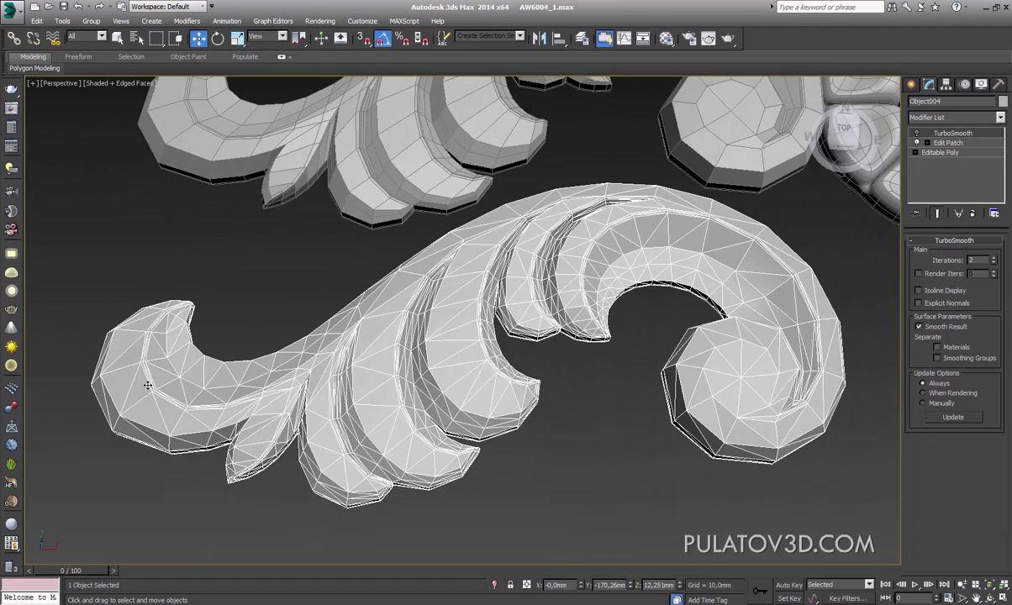
mouse_move(515, 285)
middle_mouse_down()
mouse_move(617, 316)
mouse_move(516, 293)
mouse_move(318, 287)
mouse_move(397, 404)
middle_mouse_up()
Step: Reselect the lower ornament, bring it into view, and pick Edit Patch in the stack
left_click(341, 306)
left_click(397, 404)
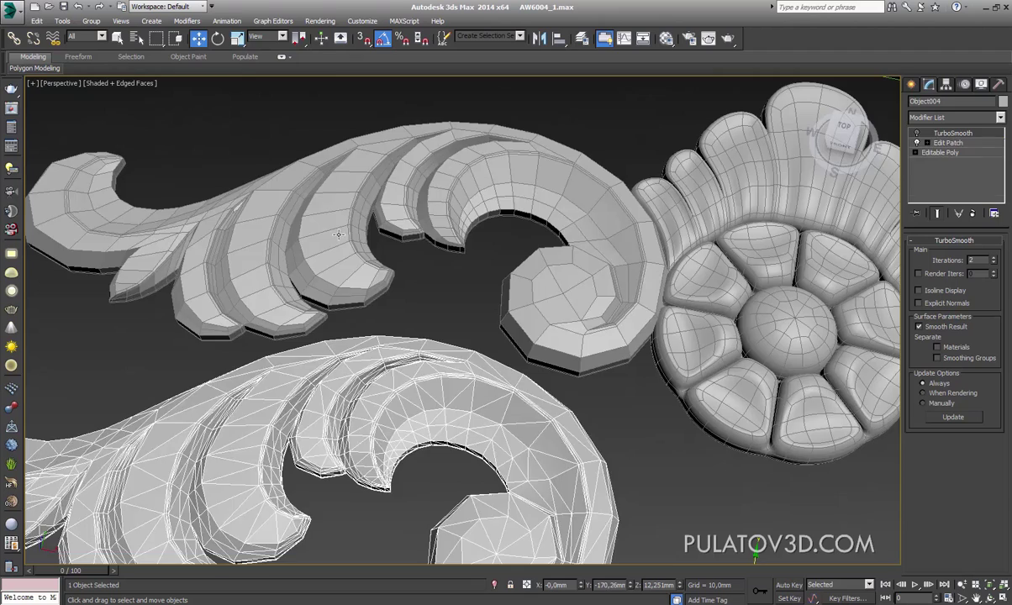
mouse_move(339, 235)
middle_mouse_down("alt")
mouse_move(429, 294)
mouse_move(509, 316)
mouse_move(713, 264)
middle_mouse_up("alt")
scroll(508, 316, "up", 5)
scroll(517, 328, "up", 2)
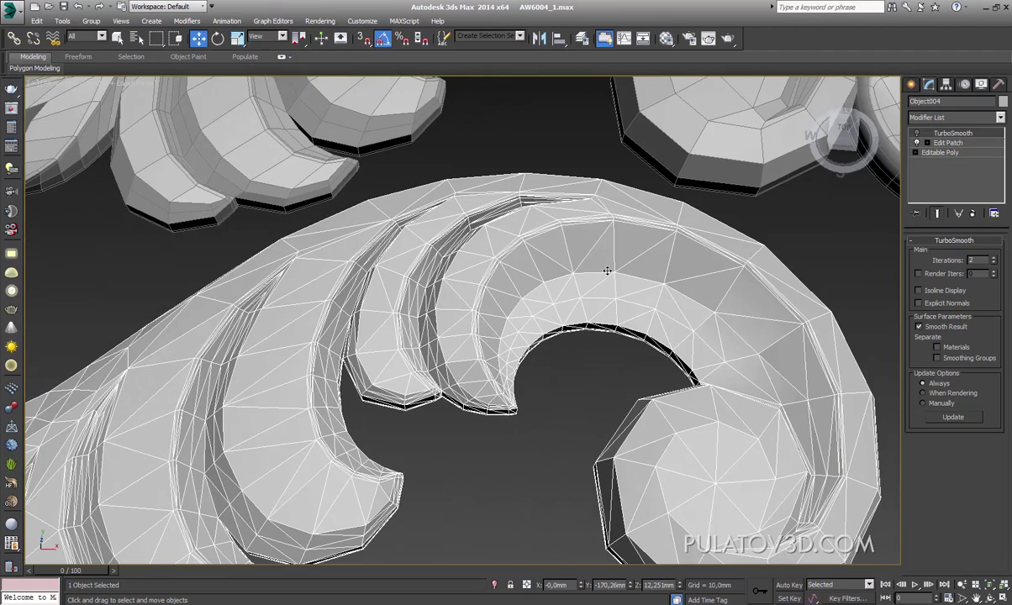
mouse_move(572, 264)
middle_mouse_down()
mouse_move(515, 269)
mouse_move(470, 323)
mouse_move(499, 294)
middle_mouse_up()
scroll(477, 269, "up", 2)
scroll(499, 294, "down", 2)
scroll(551, 339, "down", 5)
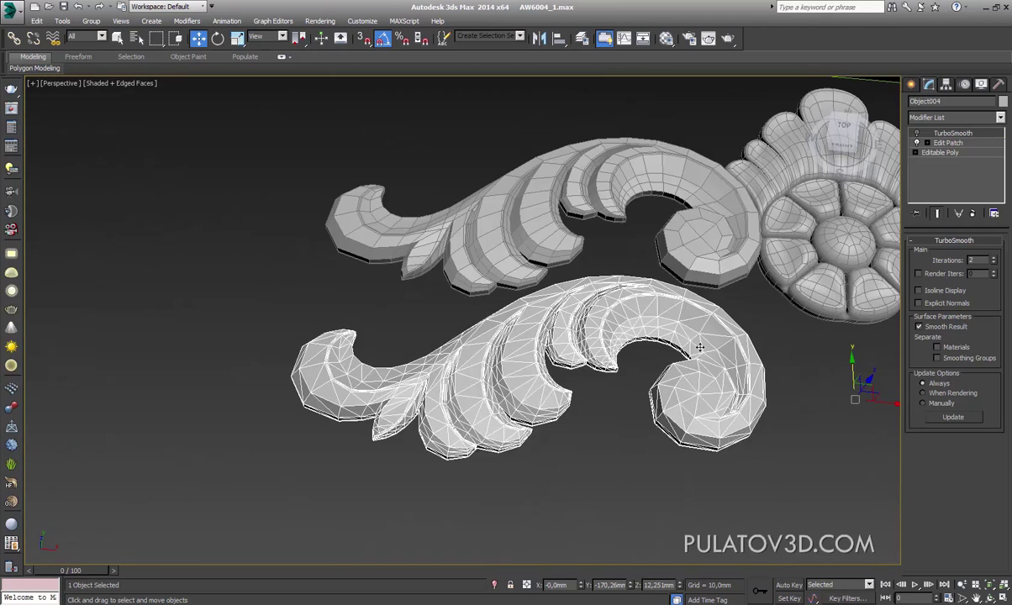
middle_click_drag(552, 339, 555, 311, "alt")
left_click(948, 143)
Step: Delete the Edit Patch modifier from the lower leaf
left_click(972, 213)
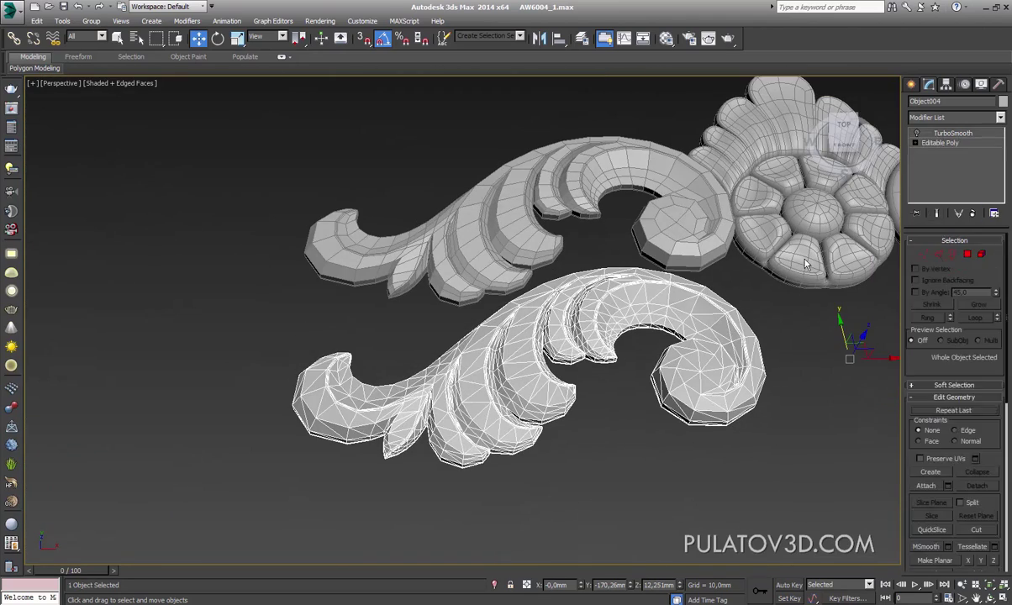
scroll(537, 243, "up", 5)
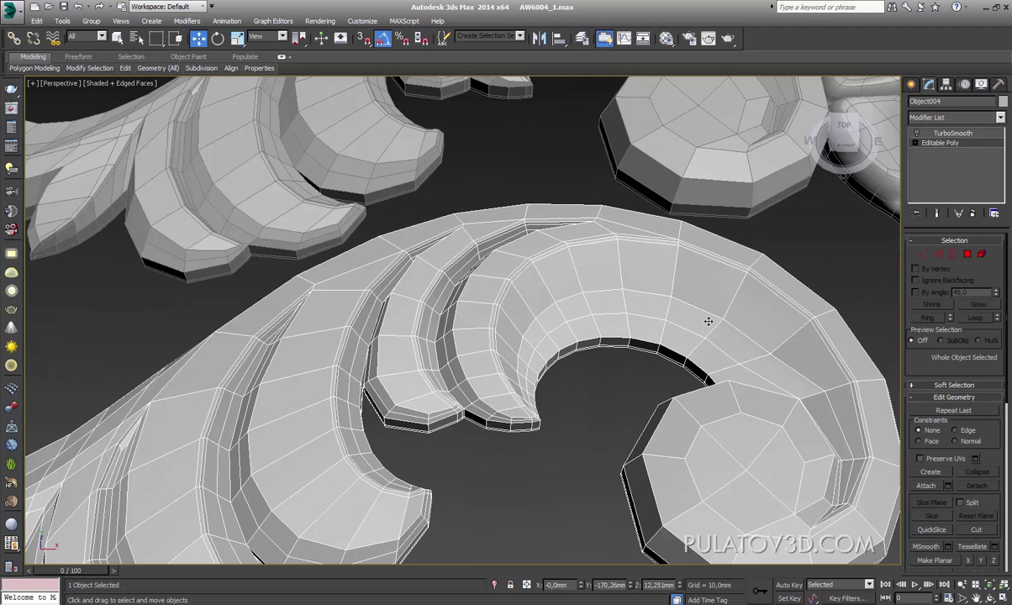
scroll(615, 268, "up", 2)
middle_click_drag(621, 276, 565, 309, "alt")
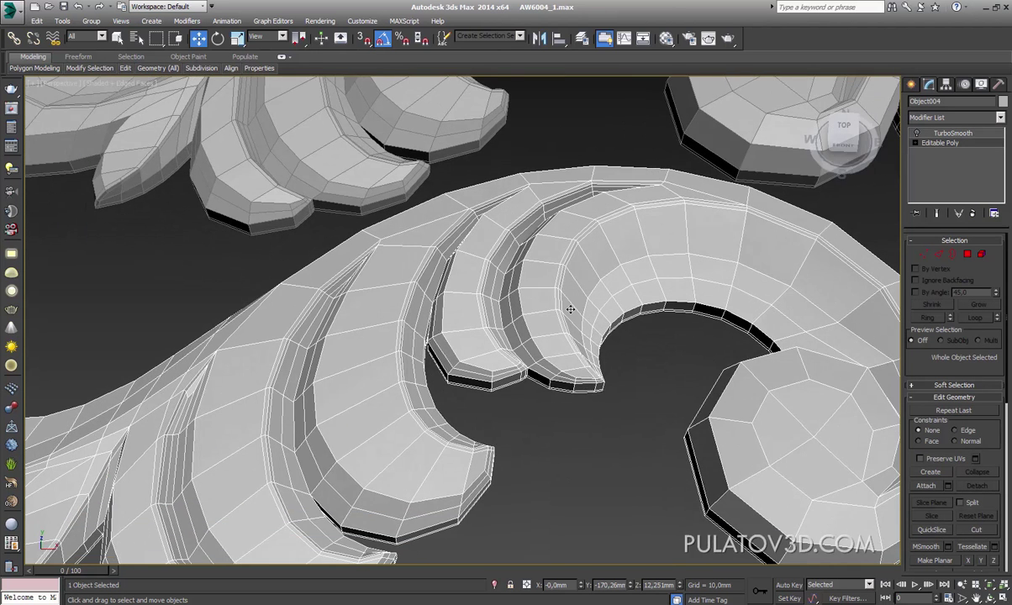
scroll(565, 309, "up", 2)
Step: In Vertex mode, cut a vertex-to-vertex edge into the inner curl with snaps on
left_click(925, 254)
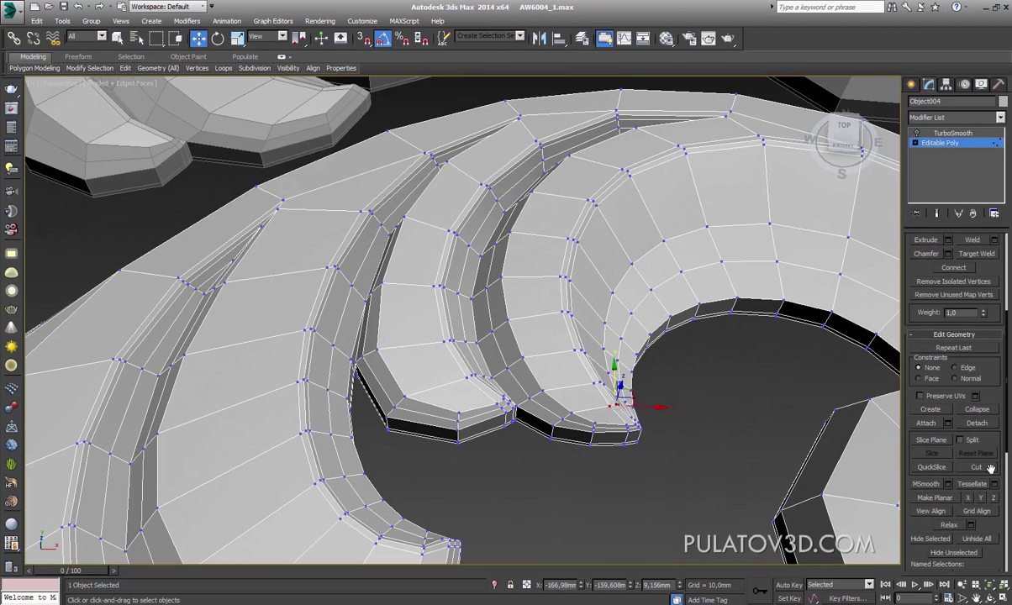
key("alt+c")
scroll(570, 280, "up", 3)
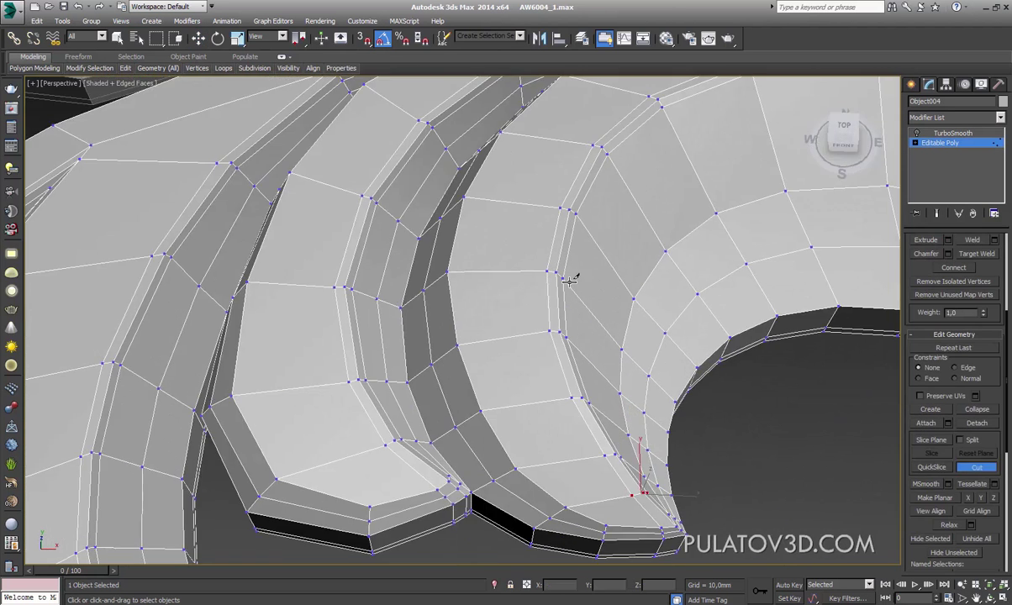
left_click(365, 42)
left_click(457, 343)
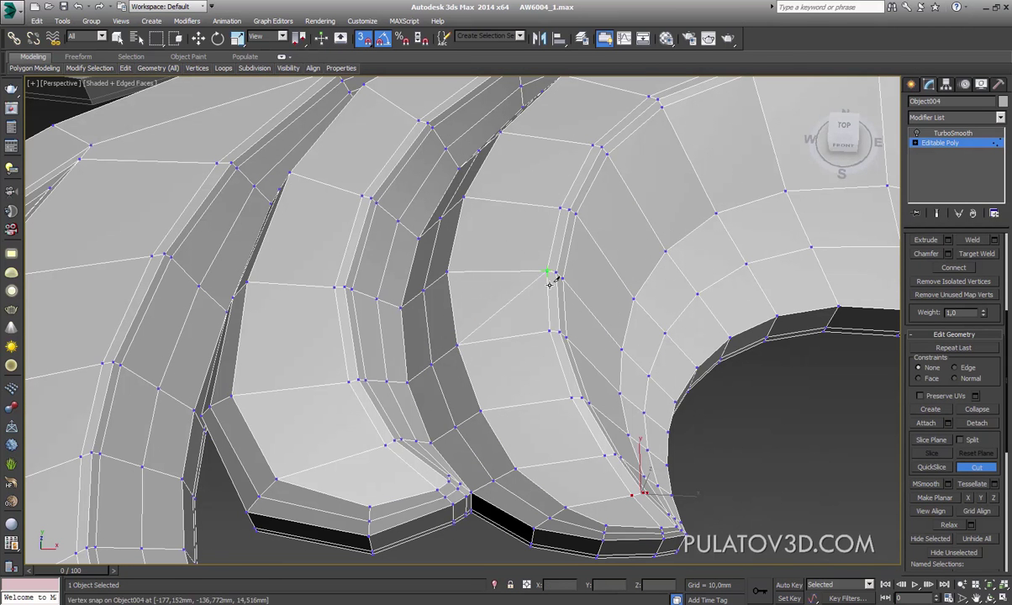
key("w")
Step: Select TurboSmooth in the stack and deselect the leaf to view the smoothed curl
mouse_move(328, 186)
middle_mouse_down("alt")
mouse_move(402, 235)
mouse_move(532, 240)
middle_mouse_up("alt")
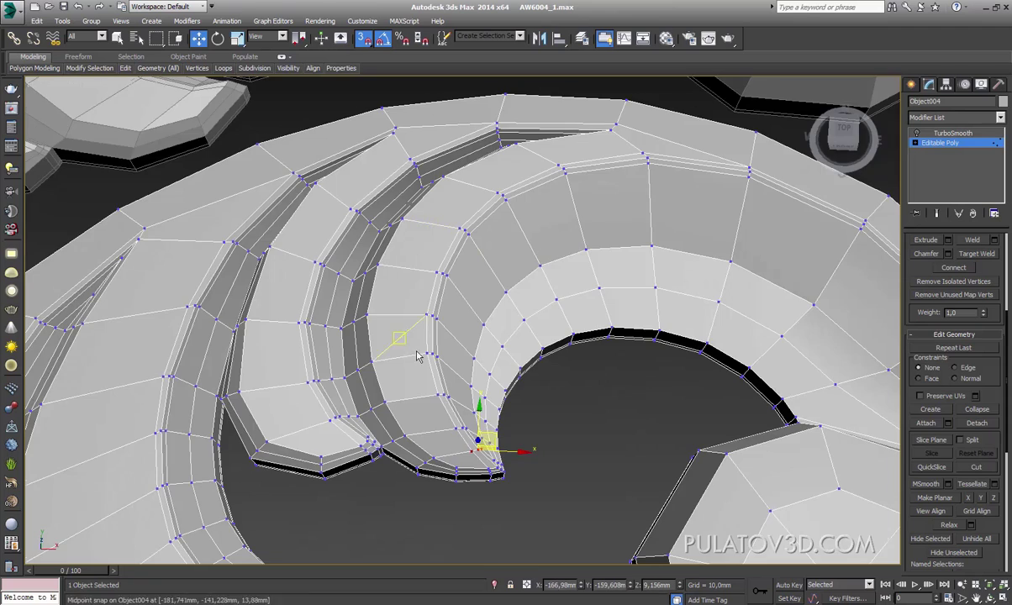
scroll(395, 338, "up", 3)
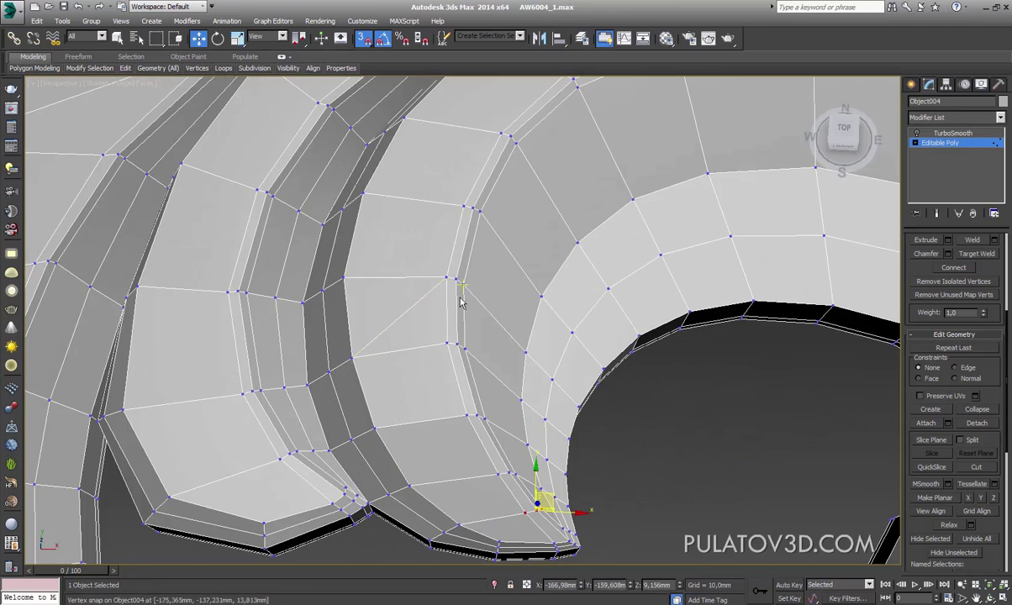
left_click(953, 133)
left_click(606, 366)
Step: View the smoothed leaf curl in plain Shaded mode without edge lines, from an angle
middle_click_drag(605, 366, 713, 360, "alt")
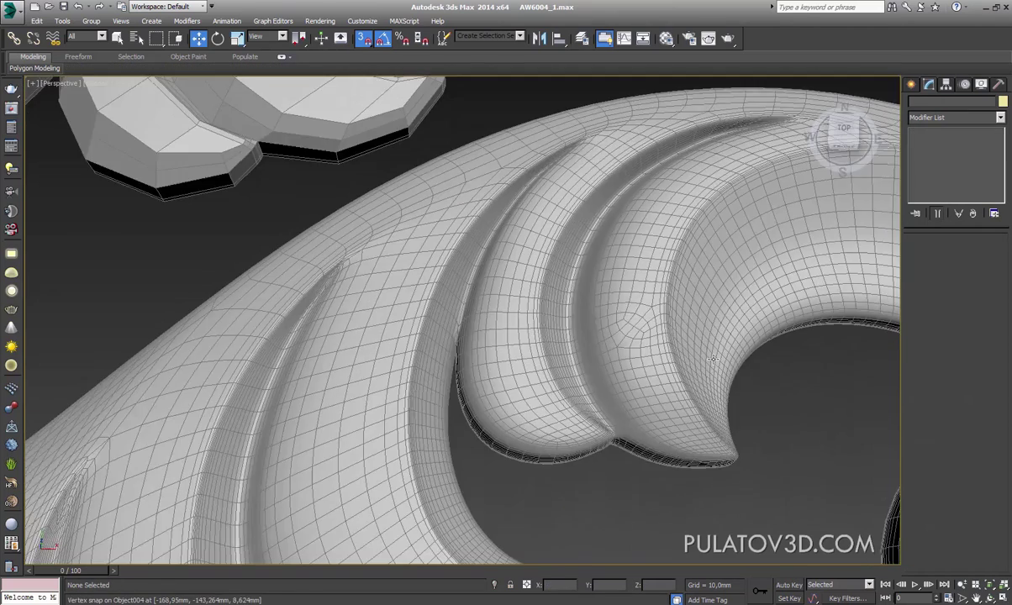
scroll(651, 335, "up", 3)
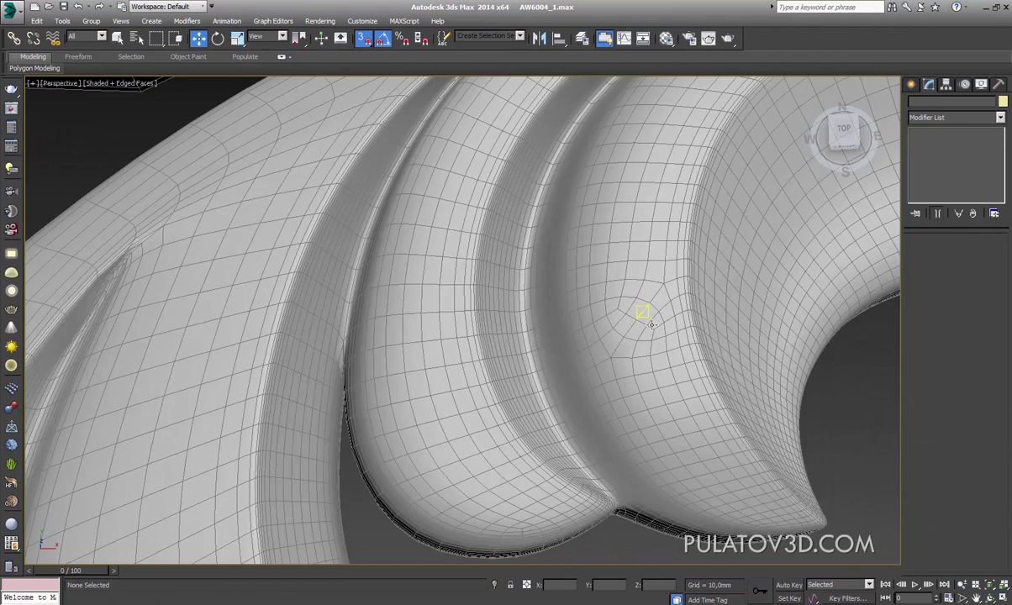
left_click(649, 348)
key("F4")
left_click(808, 459)
scroll(681, 370, "down", 4)
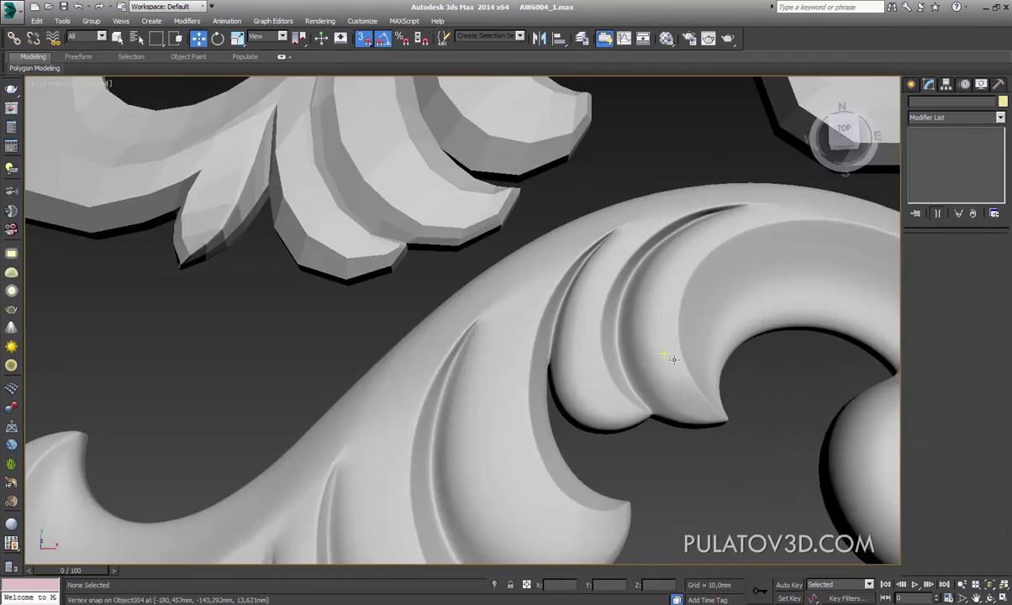
mouse_move(674, 358)
middle_mouse_down("alt")
mouse_move(686, 374)
mouse_move(745, 341)
middle_mouse_up("alt")
scroll(686, 374, "down", 4)
Step: Reselect the lower leaf, zoom in on its curl, and drop to the Editable Poly level
left_click(686, 374)
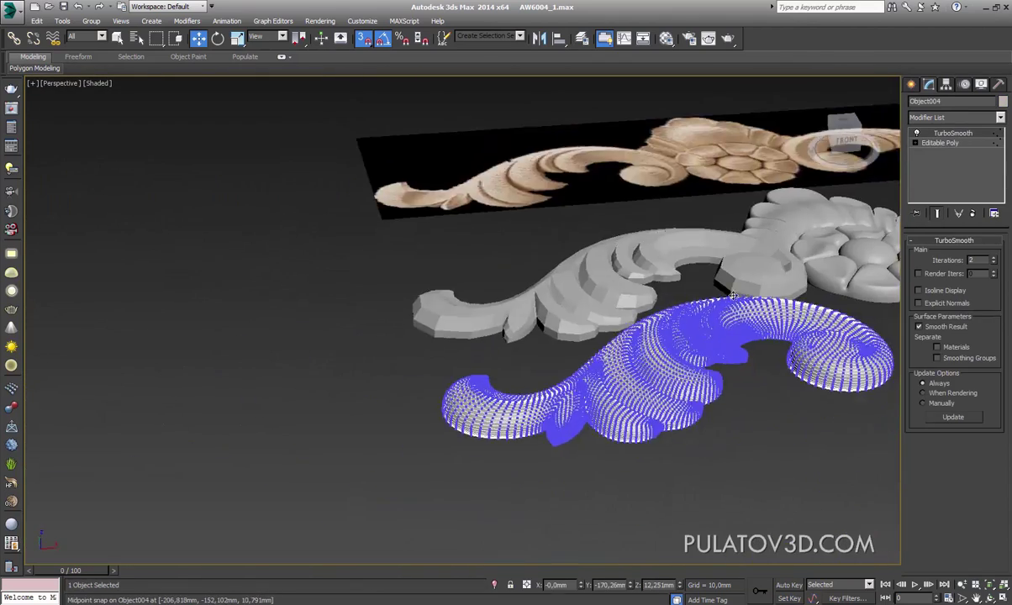
scroll(750, 335, "up", 5)
scroll(632, 388, "up", 3)
middle_click_drag(633, 389, 650, 381, "alt")
scroll(650, 381, "up", 3)
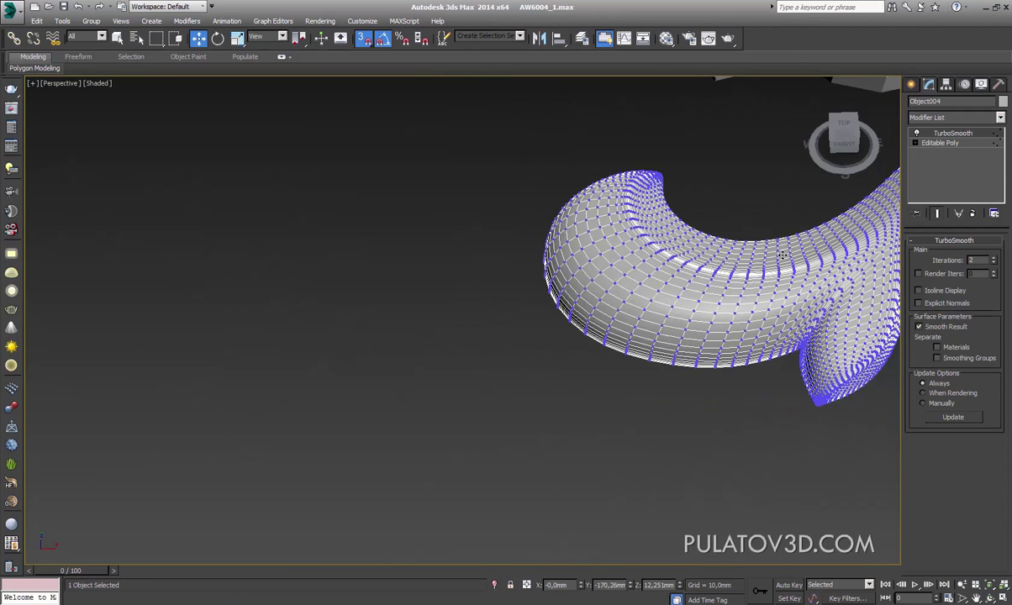
left_click(940, 143)
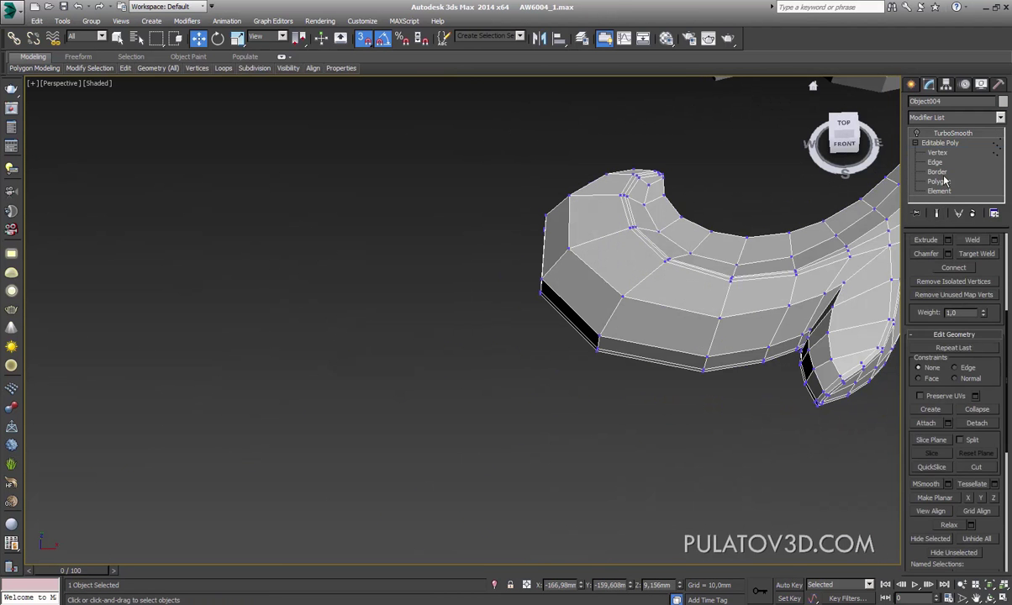
Step: Cut two new edges across the curl's end and outer corner, then return to TurboSmooth
left_click(937, 152)
scroll(941, 364, "down", 5)
left_click(977, 360)
scroll(727, 299, "up", 2)
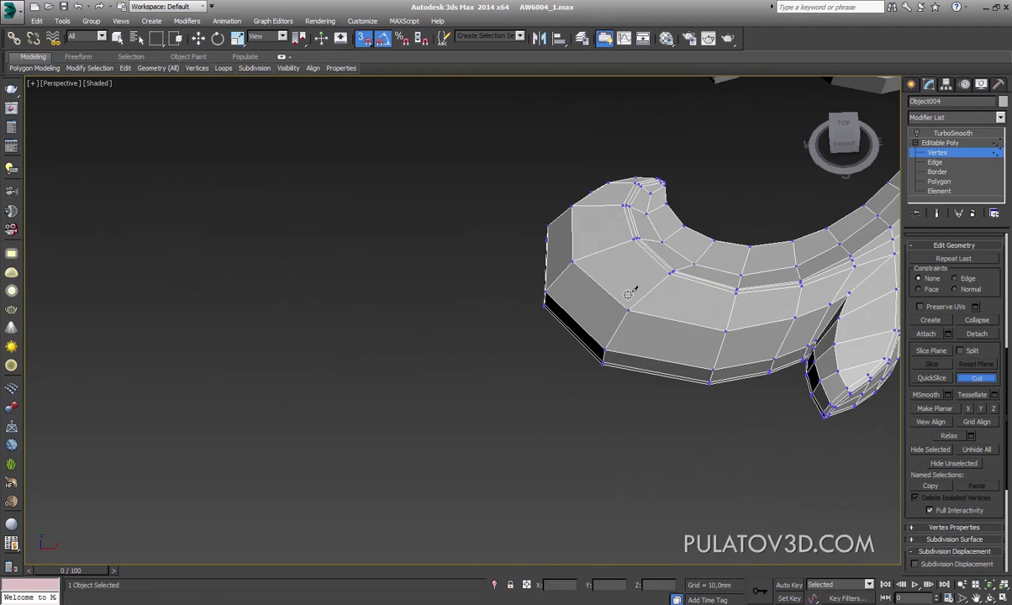
scroll(600, 283, "up", 2)
scroll(588, 285, "up", 2)
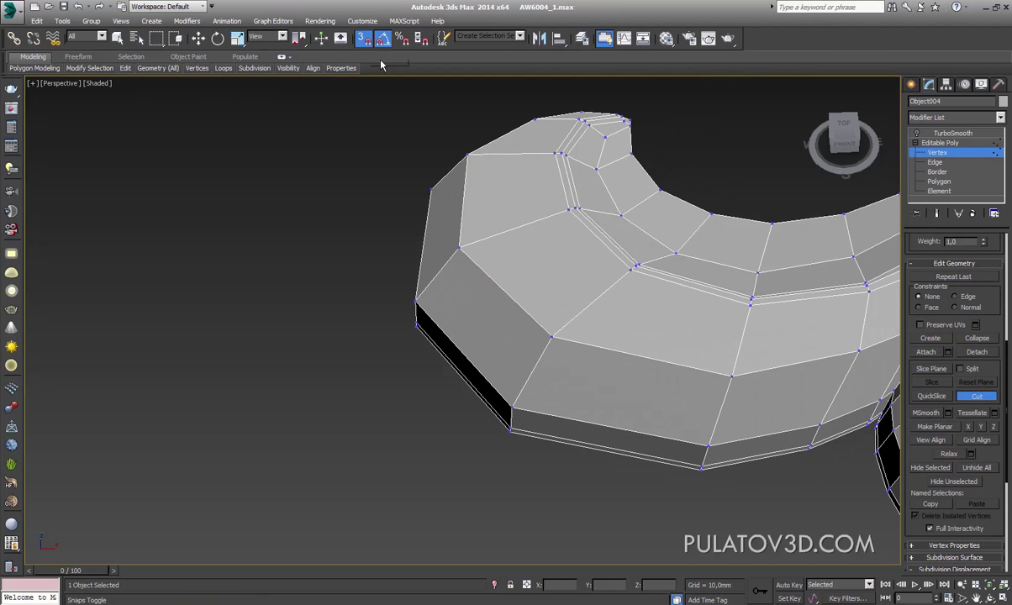
left_click(632, 268)
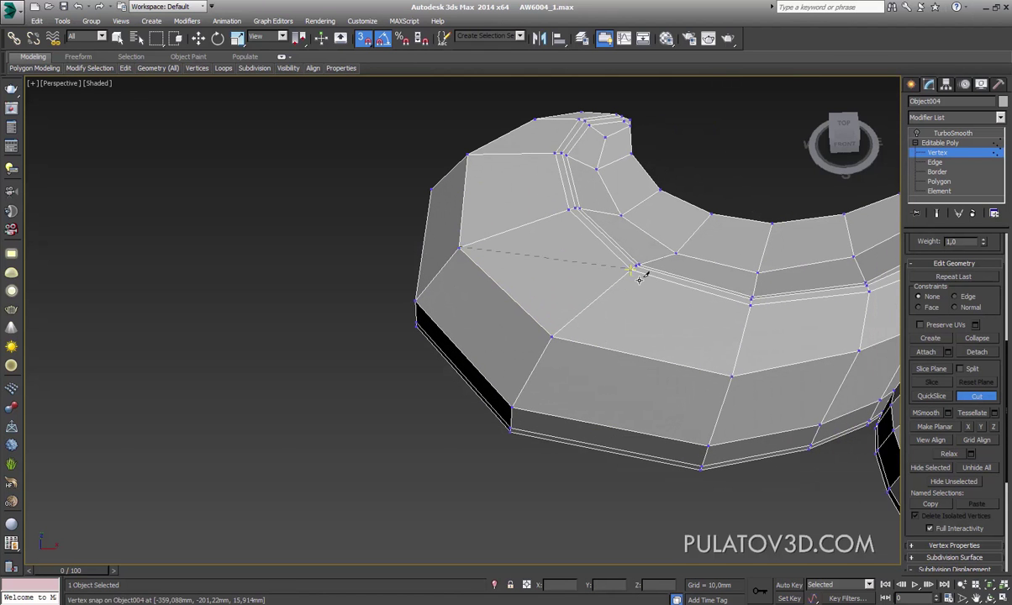
left_click(513, 403)
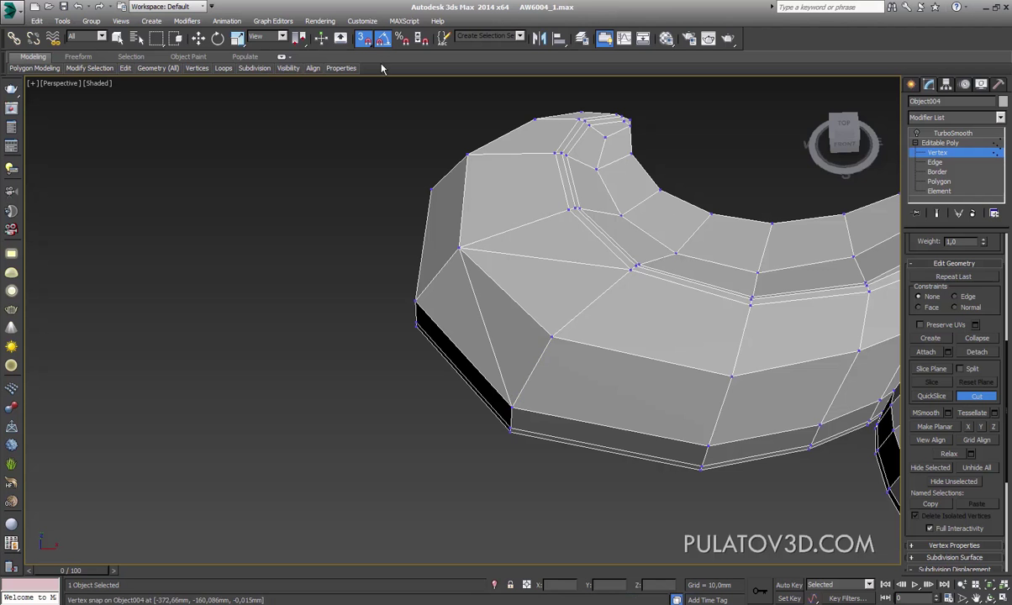
left_click(198, 38)
left_click(933, 133)
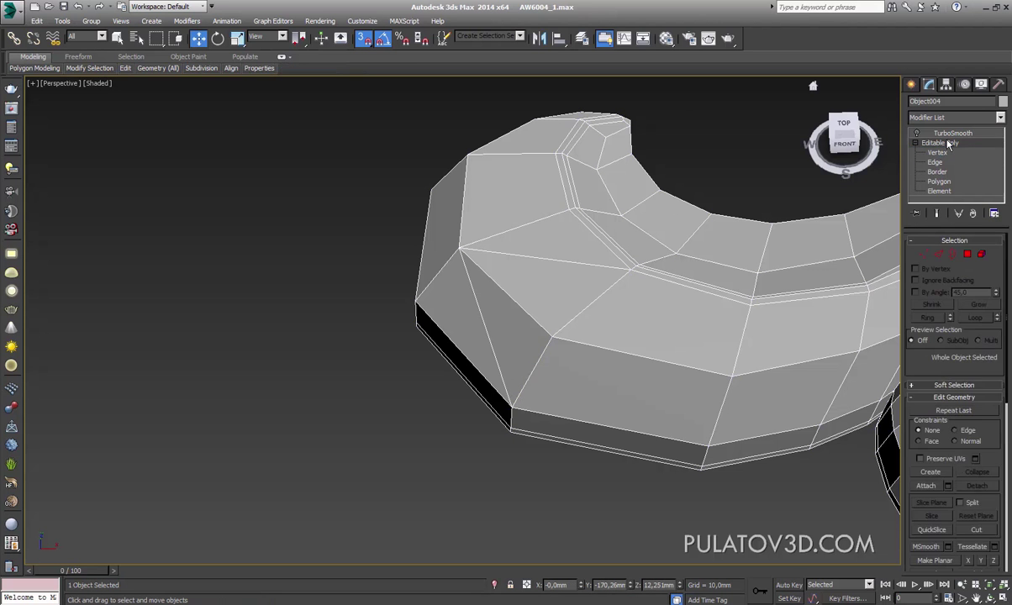
scroll(725, 262, "down", 2)
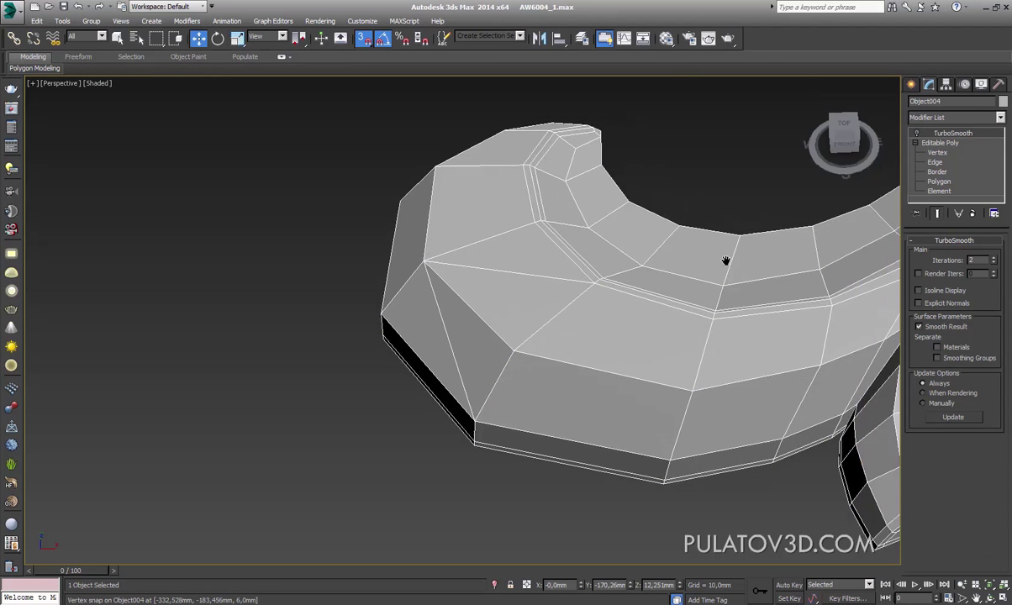
scroll(692, 241, "down", 3)
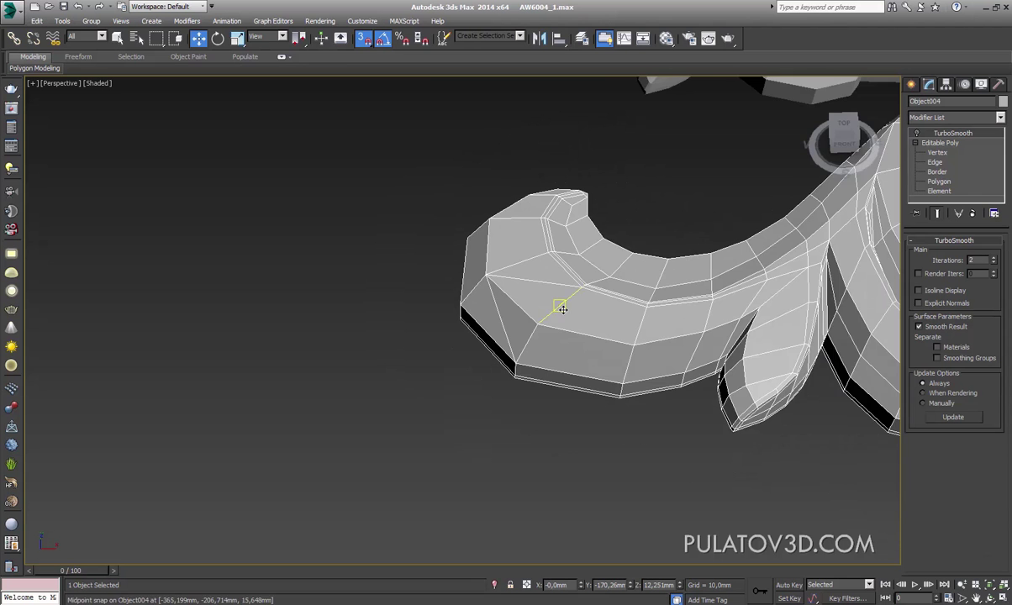
middle_click_drag(565, 305, 580, 342, "alt")
scroll(580, 342, "up", 2)
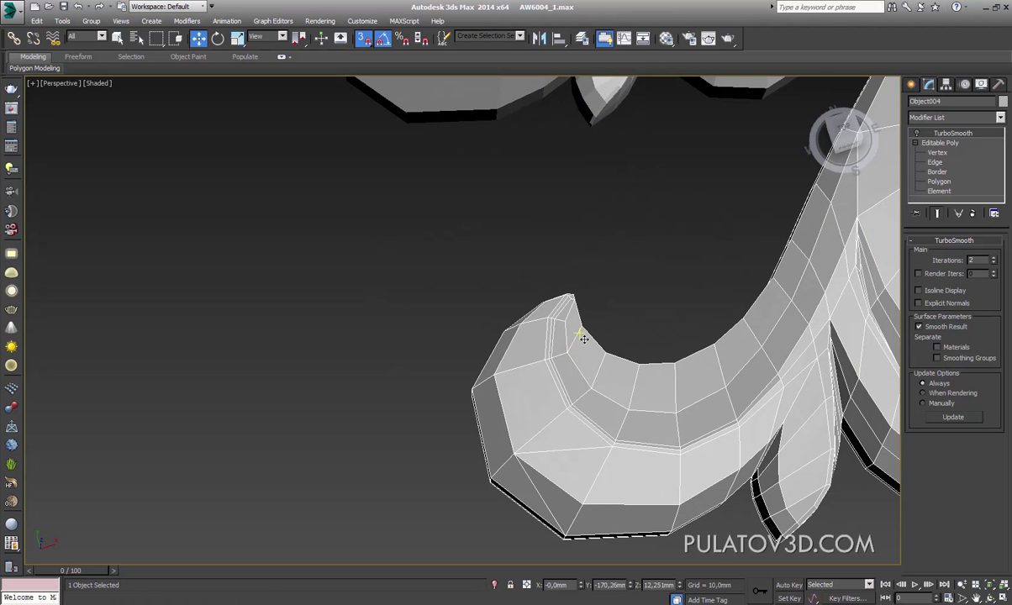
middle_click_drag(630, 388, 596, 330, "alt")
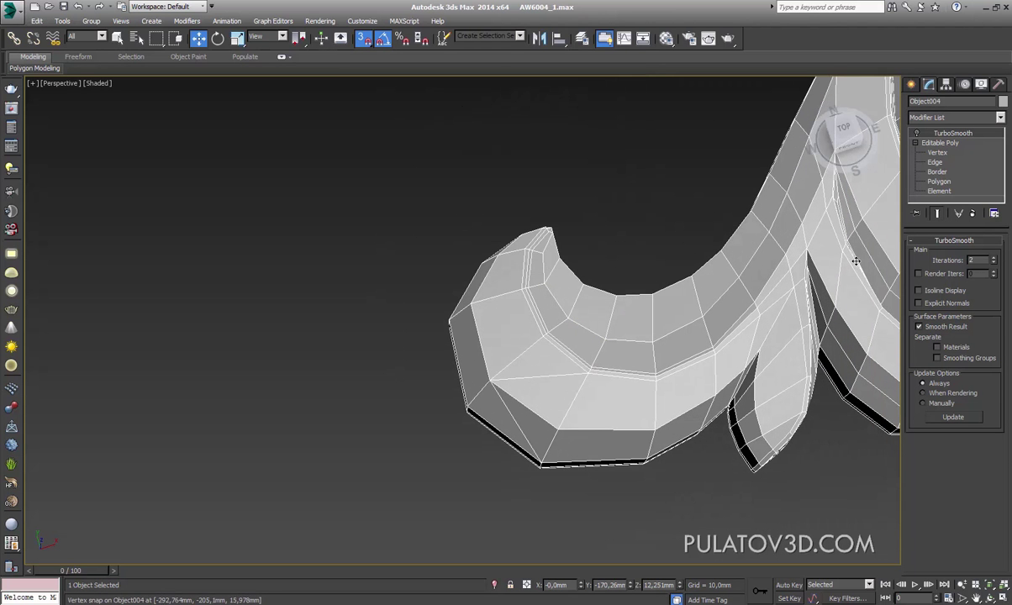
scroll(661, 330, "down", 2)
scroll(530, 351, "down", 2)
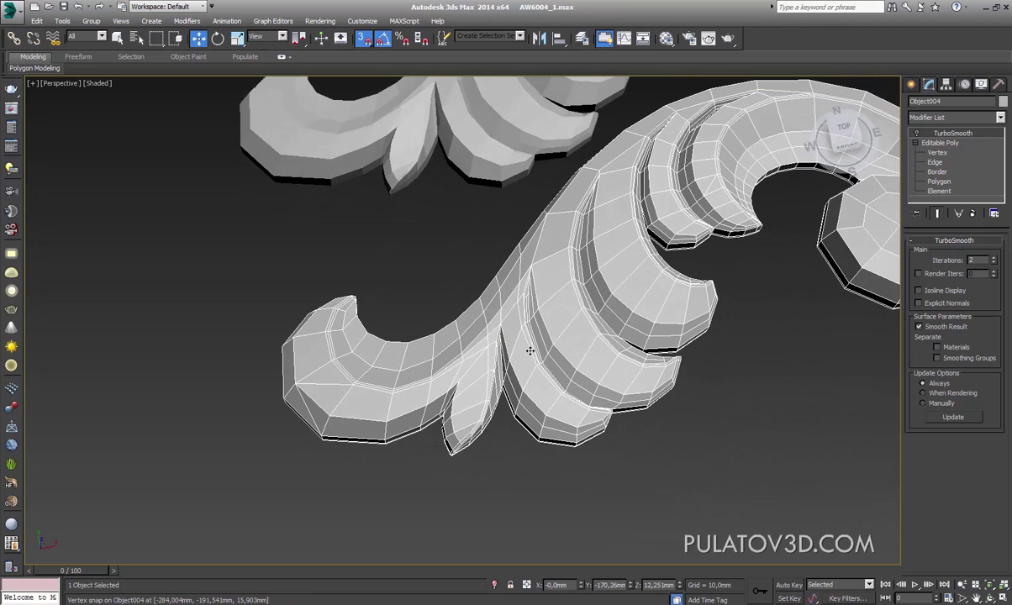
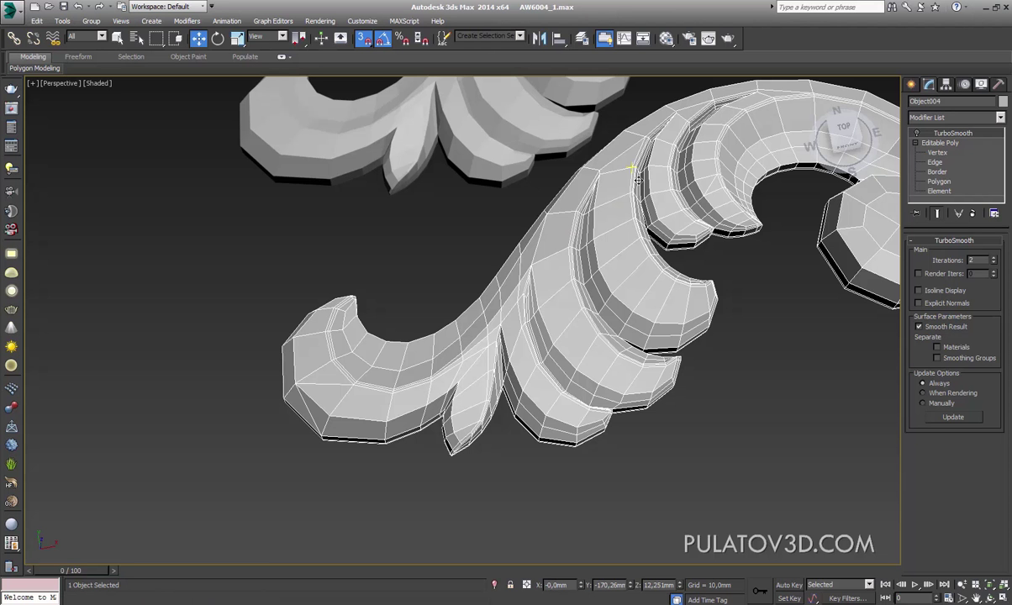
Step: Turn on Show End Result so the ornament displays its TurboSmooth-smoothed surface, framing the curl
scroll(637, 176, "up", 2)
mouse_move(628, 181)
middle_mouse_down()
mouse_move(429, 328)
mouse_move(591, 315)
middle_mouse_up()
scroll(562, 334, "up", 3)
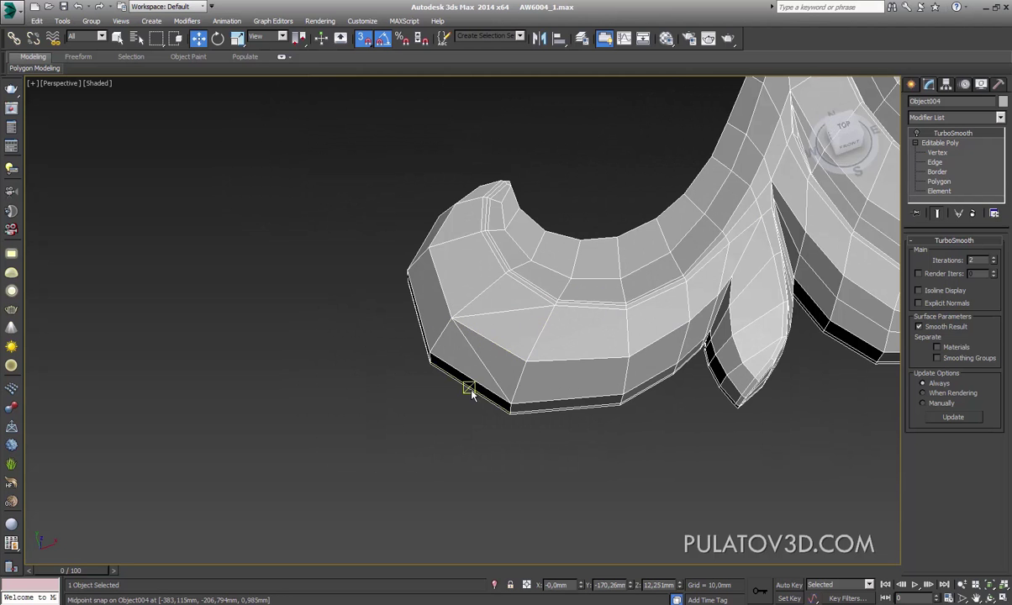
left_click(917, 133)
left_click(611, 407)
mouse_move(610, 407)
middle_mouse_down("alt")
mouse_move(638, 386)
mouse_move(693, 404)
mouse_move(668, 319)
middle_mouse_up("alt")
scroll(653, 327, "up", 5)
Step: Orbit and zoom around the smoothed ornament to inspect it from above
left_click(610, 235)
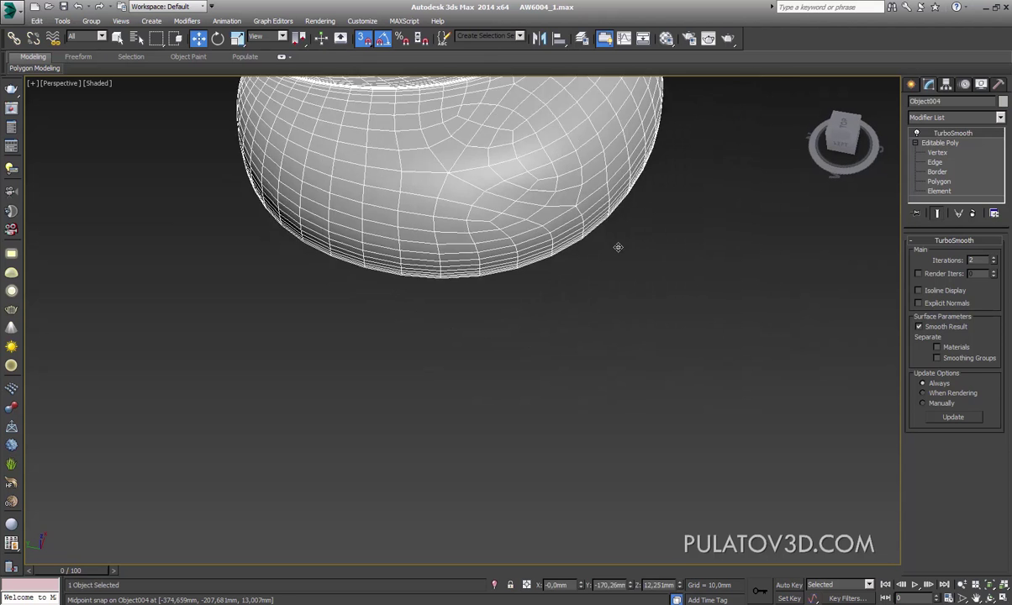
left_click(618, 247)
mouse_move(632, 271)
middle_mouse_down("alt")
mouse_move(678, 353)
mouse_move(721, 362)
mouse_move(628, 345)
mouse_move(660, 335)
mouse_move(605, 347)
mouse_move(368, 323)
mouse_move(530, 317)
middle_mouse_up("alt")
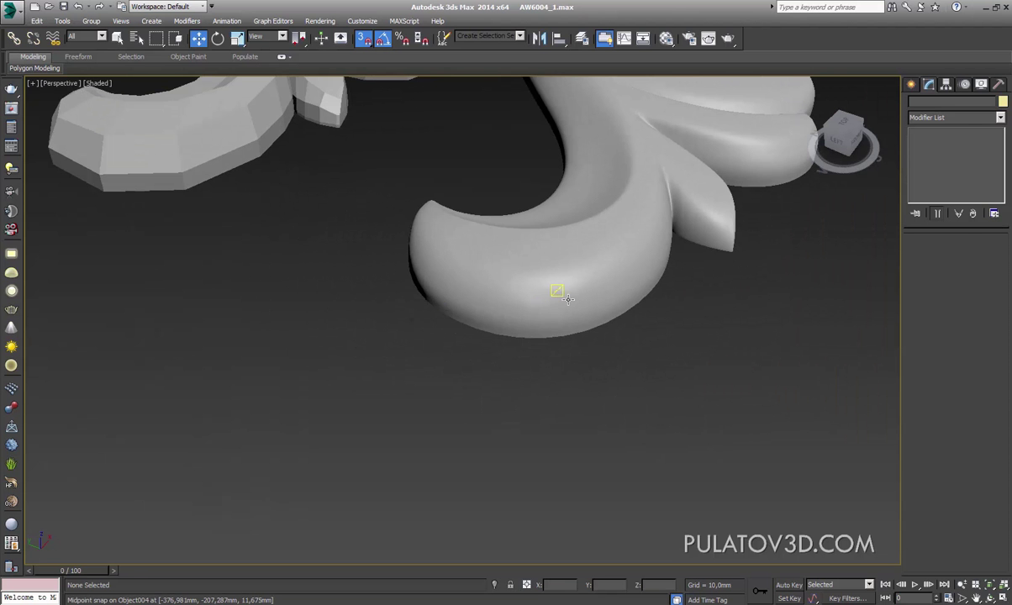
left_click(558, 287)
left_click(590, 287, "alt")
middle_click_drag(589, 287, 480, 293, "alt")
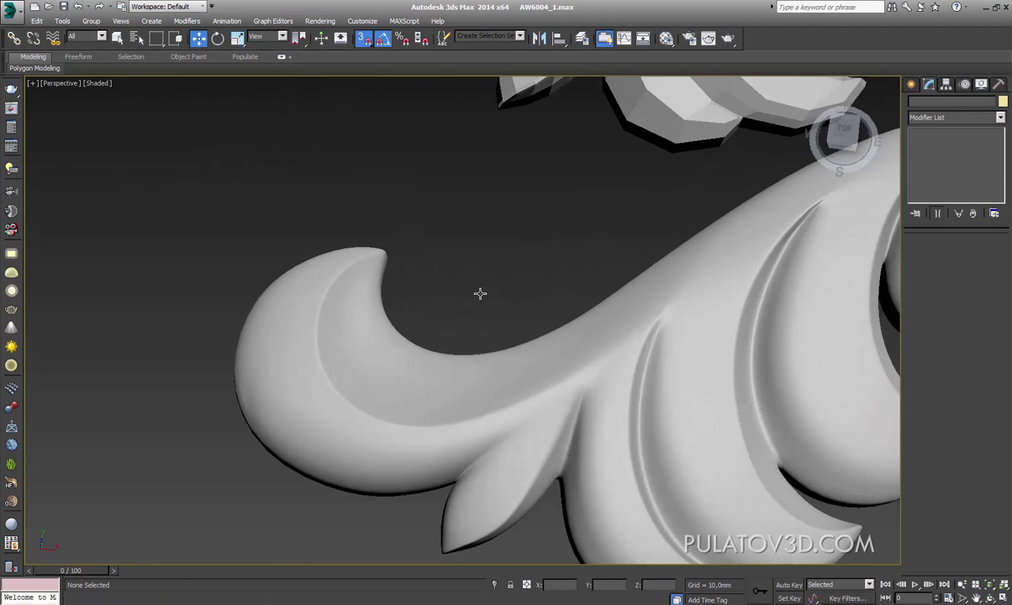
scroll(477, 293, "down", 2)
scroll(493, 300, "up", 2)
scroll(408, 326, "up", 1)
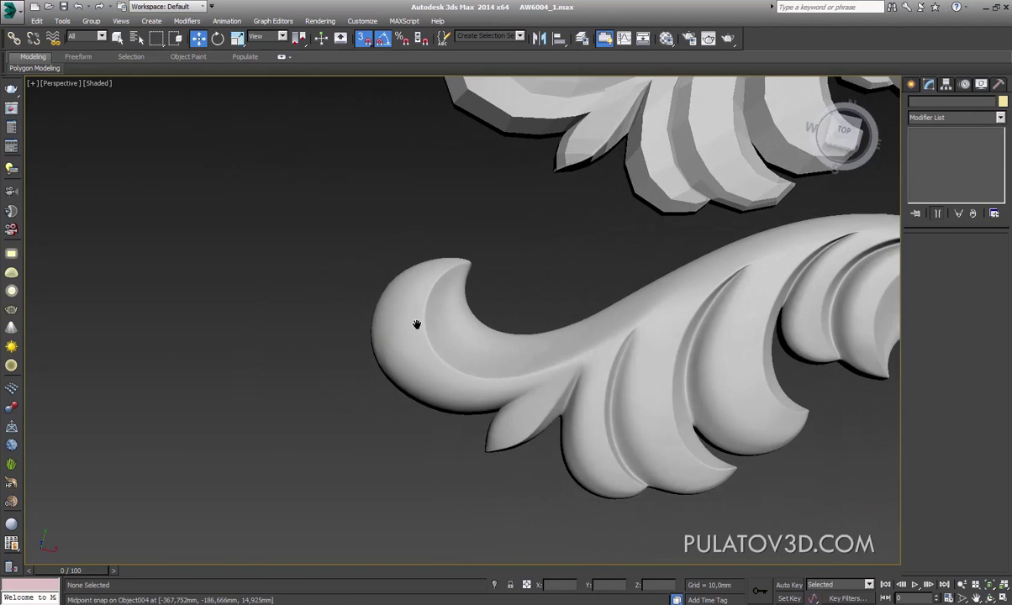
scroll(388, 339, "up", 1)
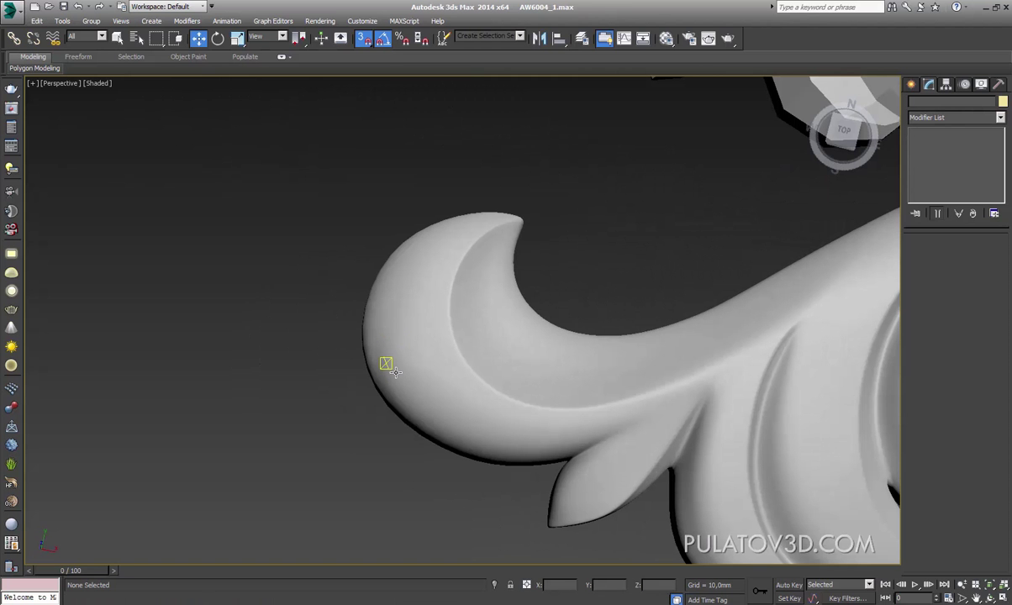
Step: Select Object004 and show its low-poly cage instead of the smoothed mesh
left_click(397, 365)
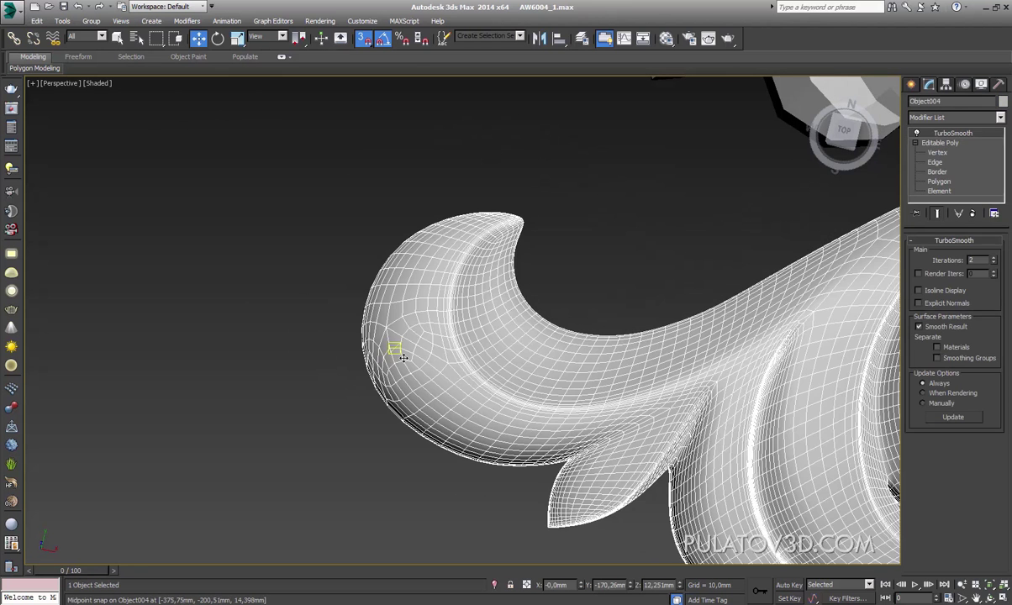
left_click(927, 144)
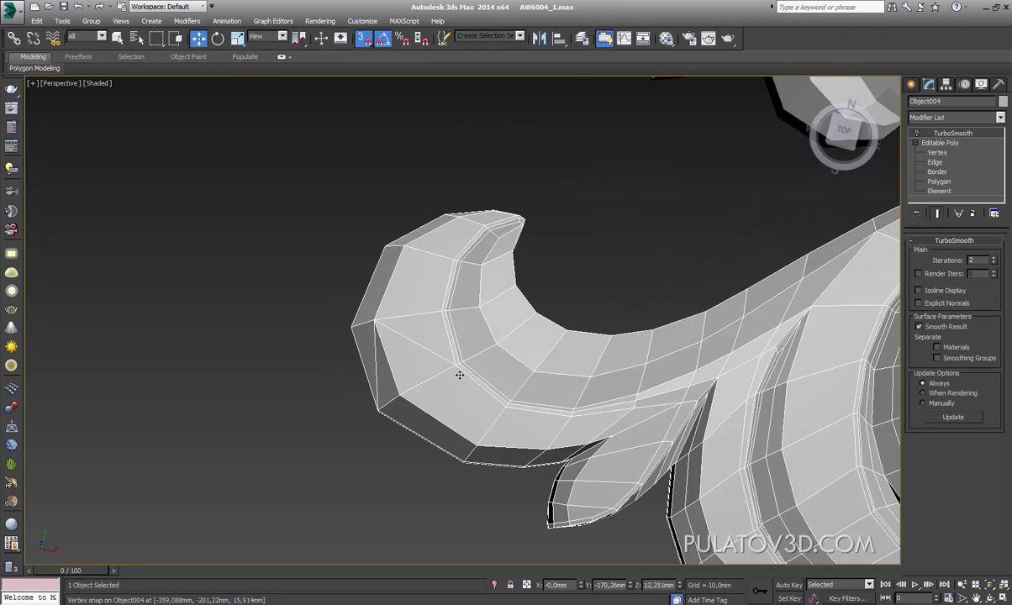
scroll(460, 375, "down", 3)
scroll(540, 339, "down", 5)
mouse_move(516, 335)
middle_mouse_down("alt")
mouse_move(589, 303)
mouse_move(580, 379)
middle_mouse_up("alt")
Step: Bring up the Standard Primitives creation options in the Create panel
left_click(912, 84)
scroll(576, 454, "up", 4)
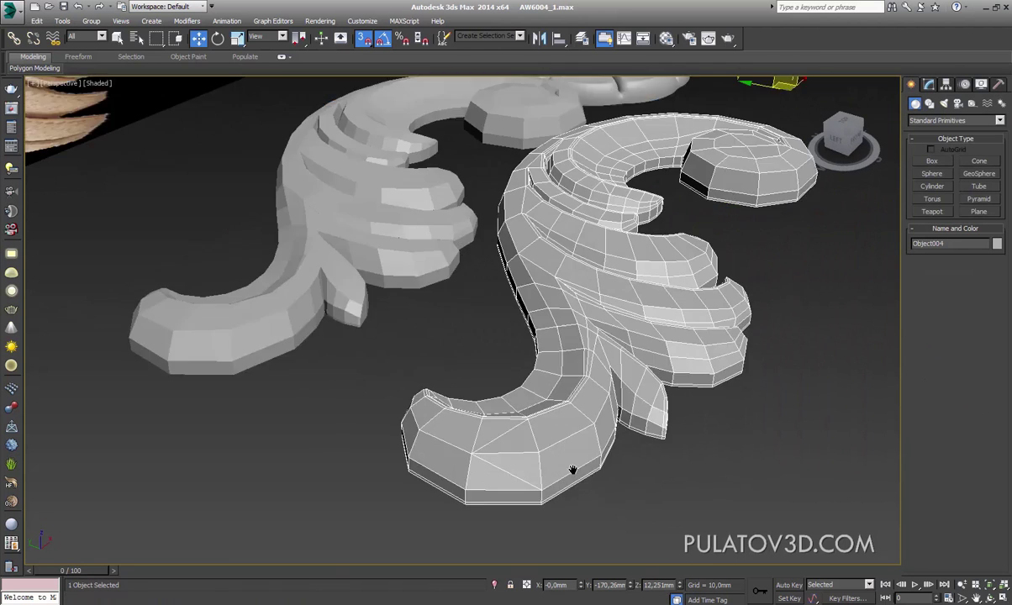
scroll(604, 413, "up", 2)
scroll(593, 412, "down", 2)
scroll(590, 408, "down", 2)
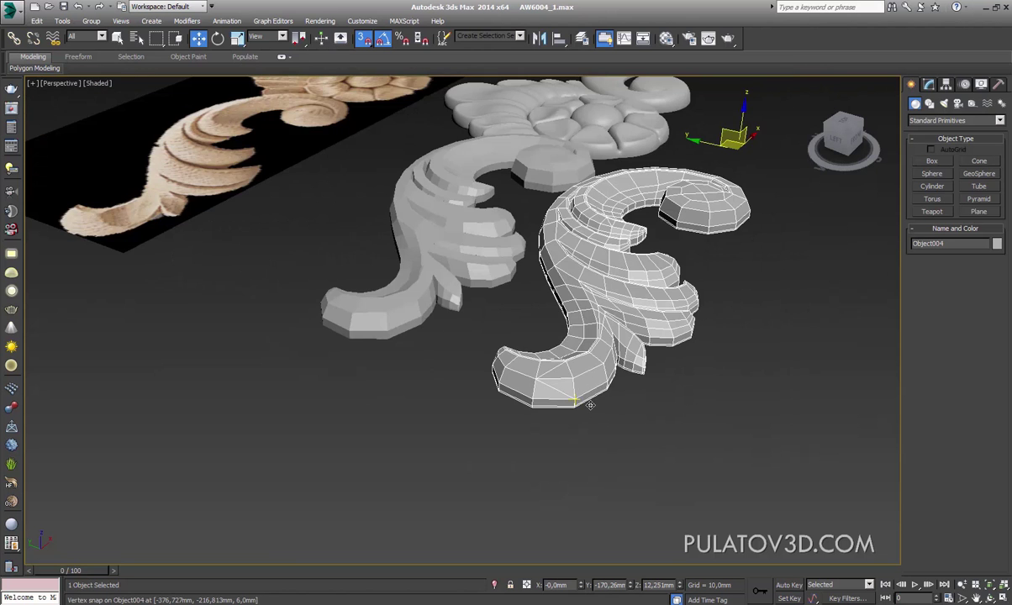
scroll(570, 393, "up", 1)
scroll(570, 392, "up", 2)
scroll(570, 393, "up", 2)
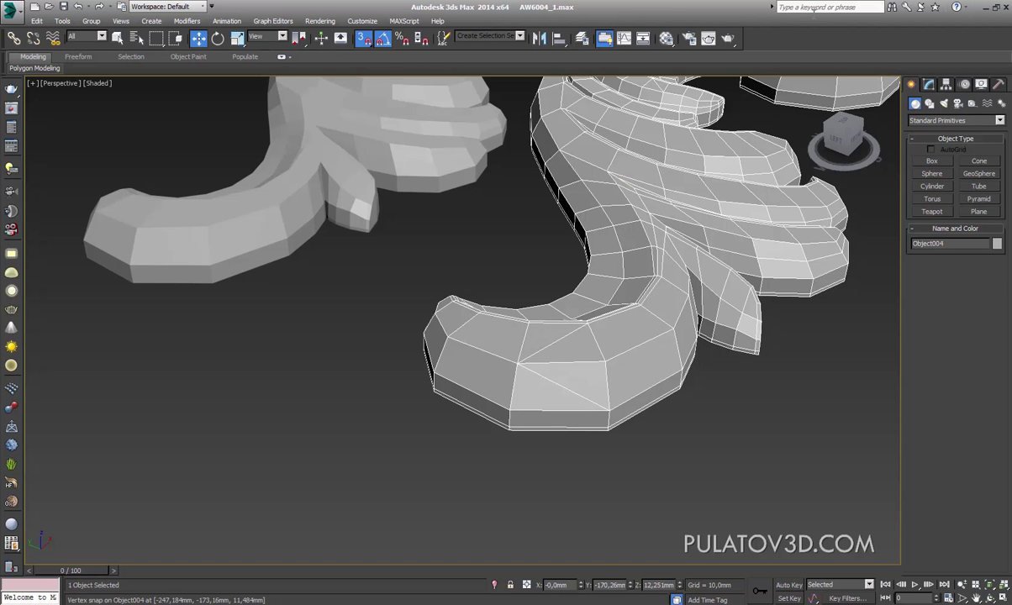
Step: Show the TurboSmooth end result on the scroll ornament, then deselect everything
middle_click_drag(223, 229, 354, 219, "alt")
left_click(929, 85)
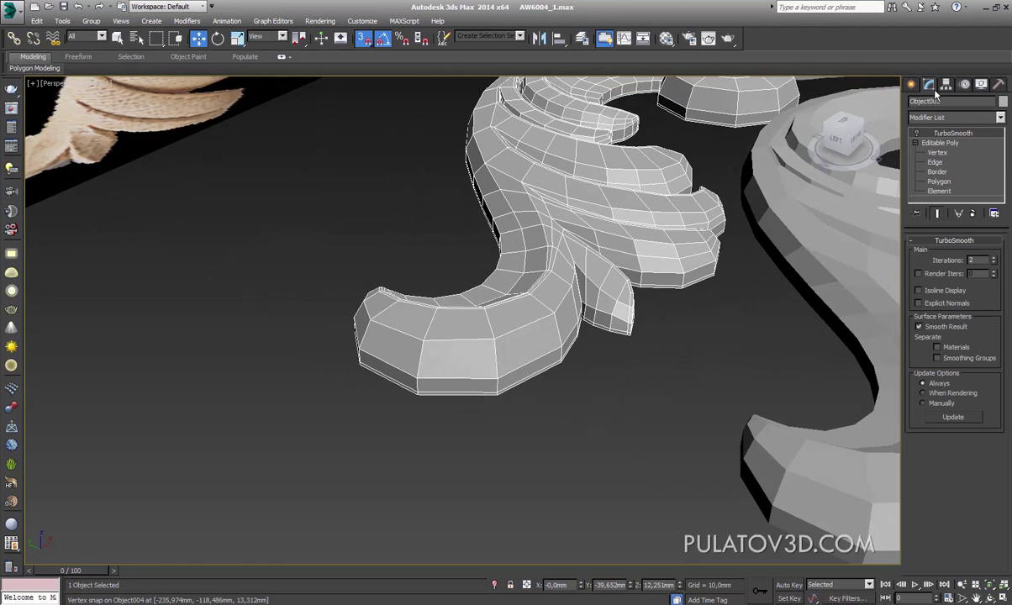
left_click(927, 143)
middle_click_drag(565, 281, 568, 288, "alt")
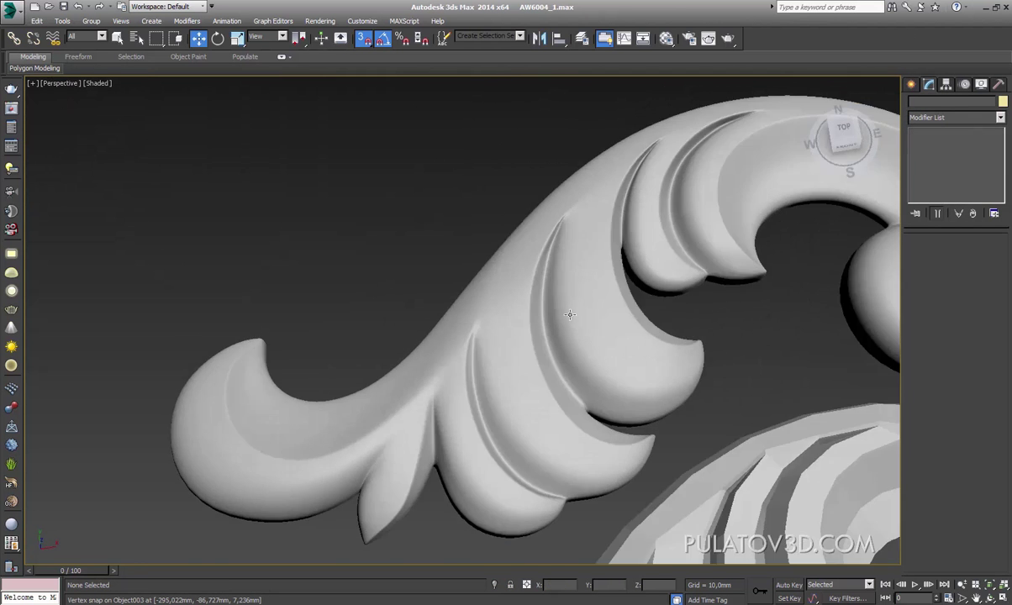
key("ctrl+d")
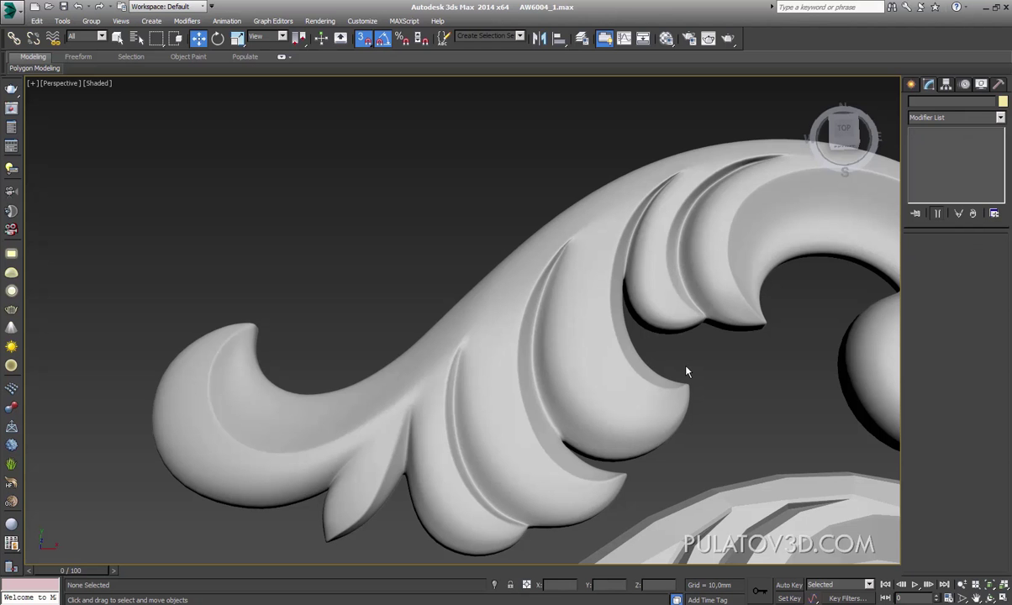
Step: Select Object003 and view it from the Top viewport, zoomed in
left_click(617, 350)
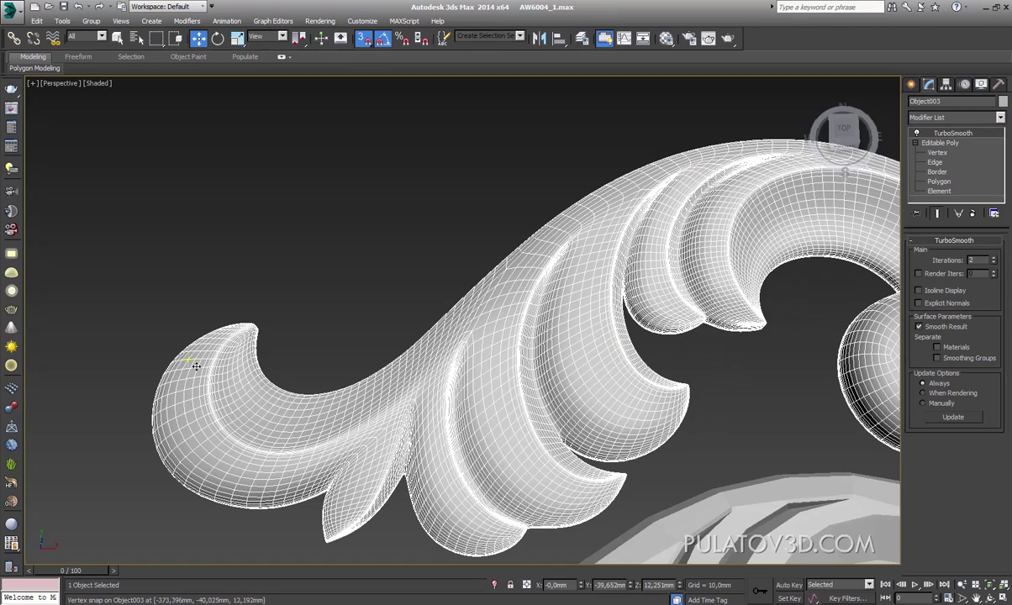
key("t")
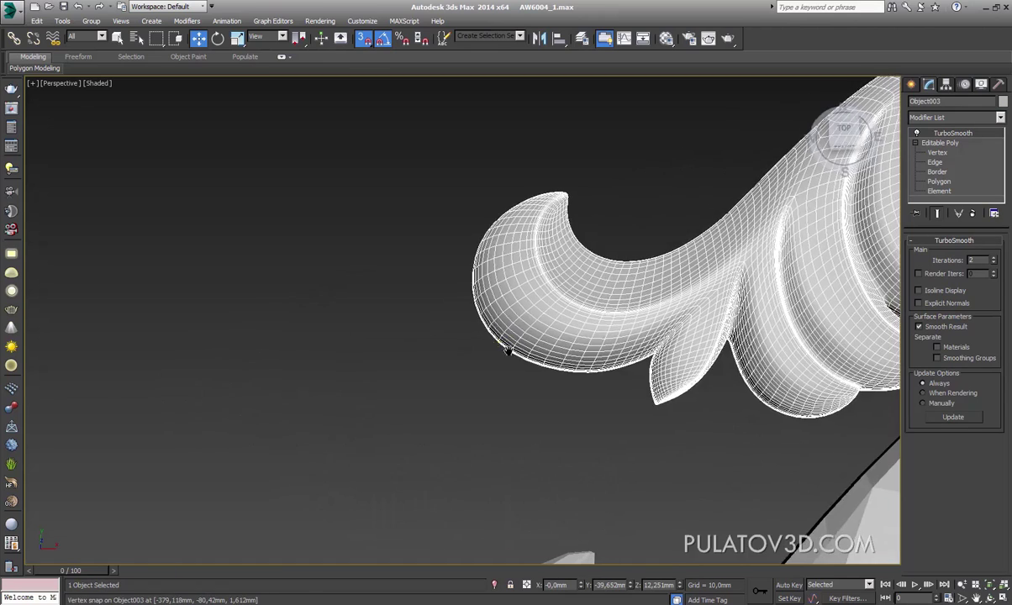
scroll(253, 362, "up", 5)
scroll(536, 287, "up", 2)
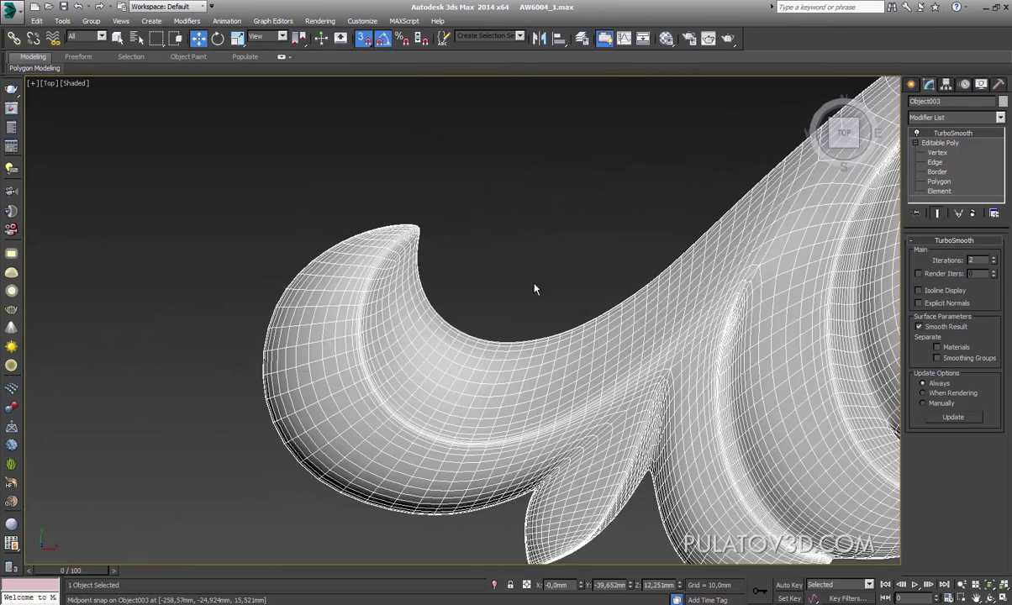
scroll(418, 328, "down", 3)
scroll(426, 233, "down", 3)
scroll(677, 238, "up", 2)
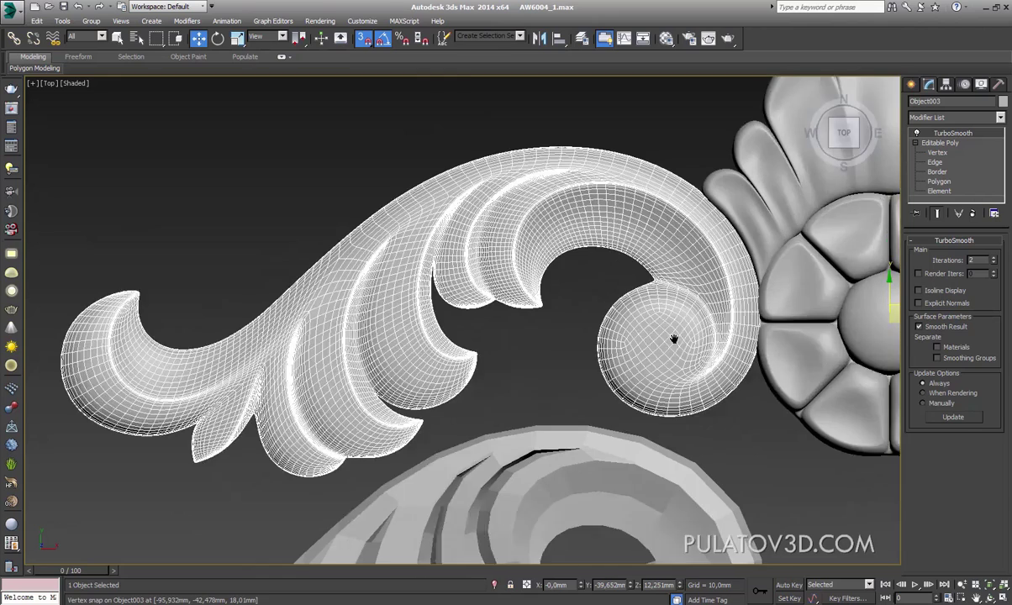
scroll(680, 369, "up", 2)
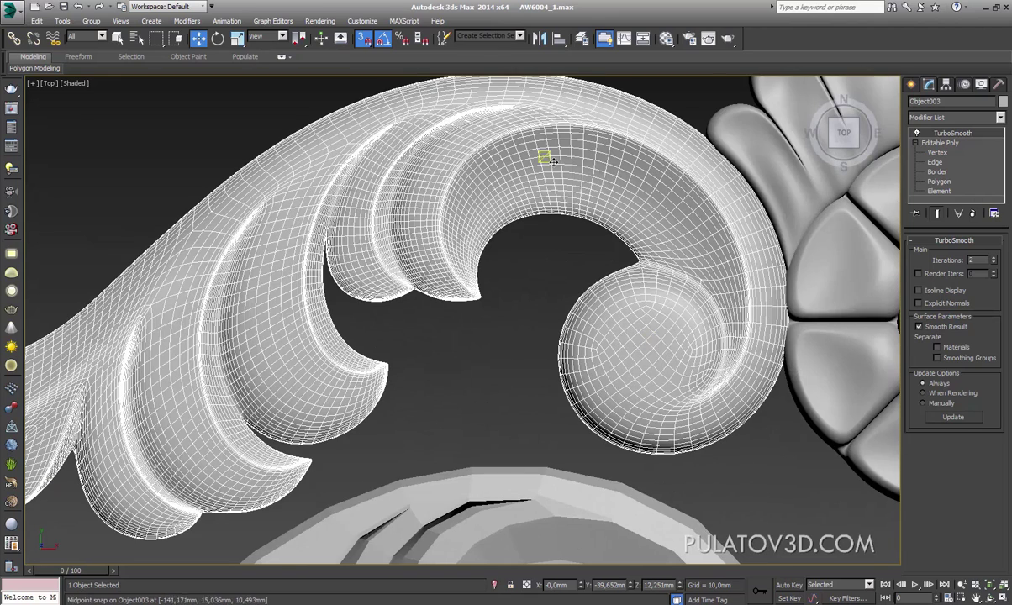
scroll(546, 197, "up", 2)
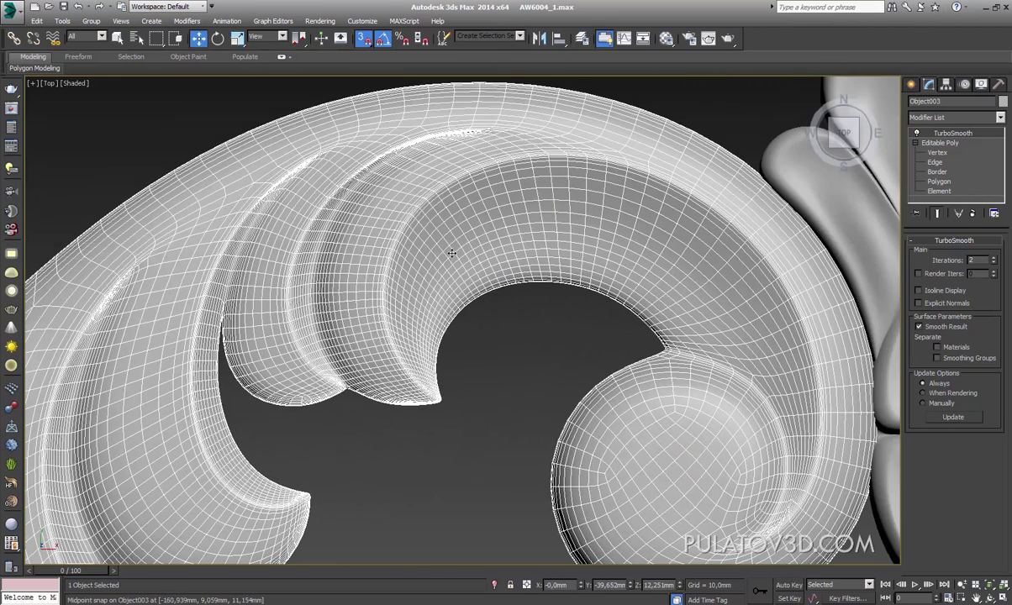
scroll(452, 254, "down", 1)
scroll(592, 271, "down", 2)
Step: Start the Standard Primitives Plane tool
left_click(912, 85)
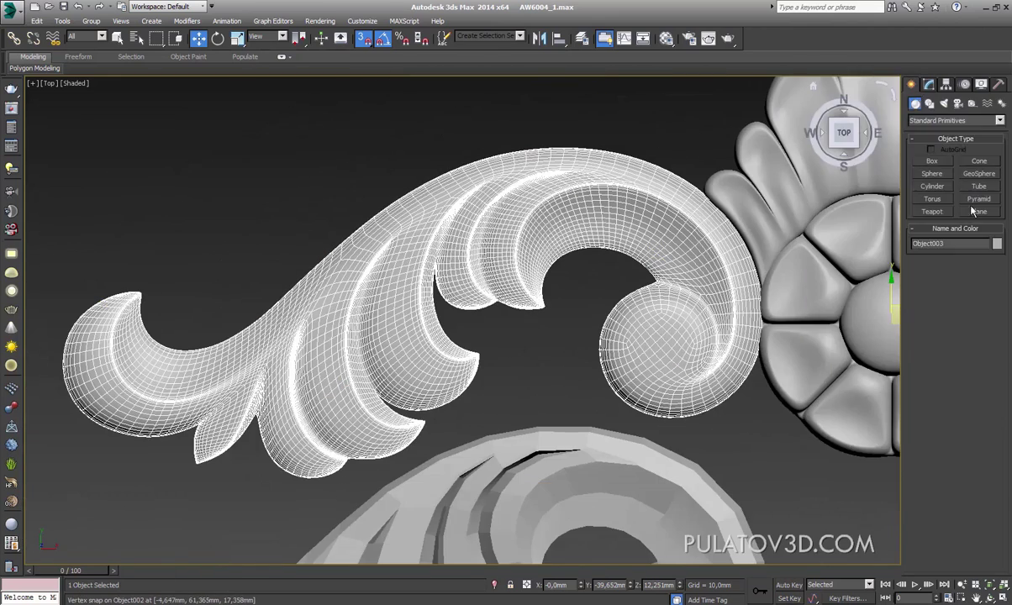
left_click(980, 211)
scroll(361, 362, "up", 3)
Step: Draw a small plane, turn on edged faces, and move it right and down
left_click_drag(339, 202, 353, 216)
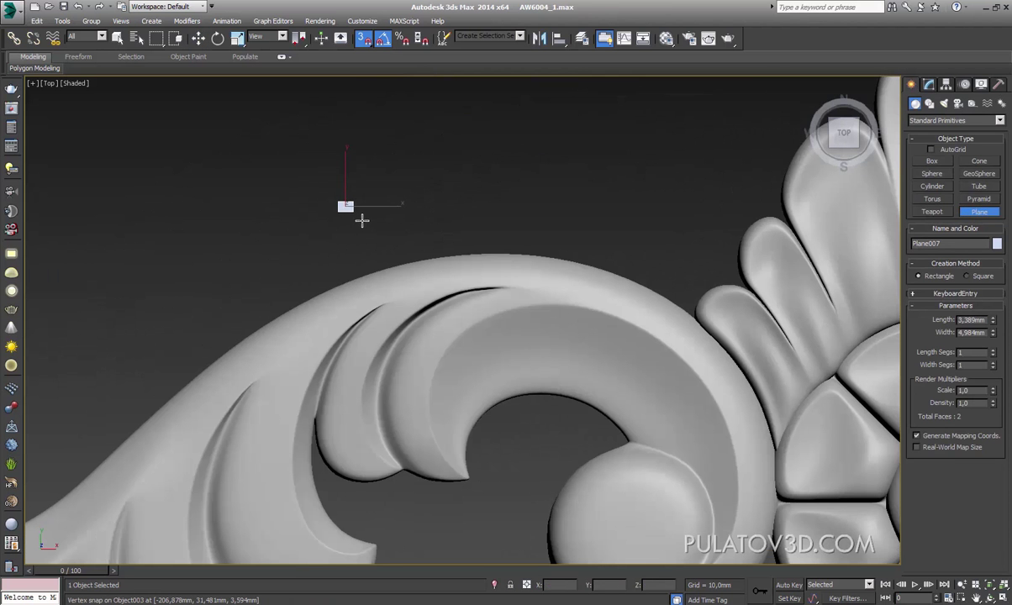
left_click(198, 38)
scroll(281, 210, "up", 3)
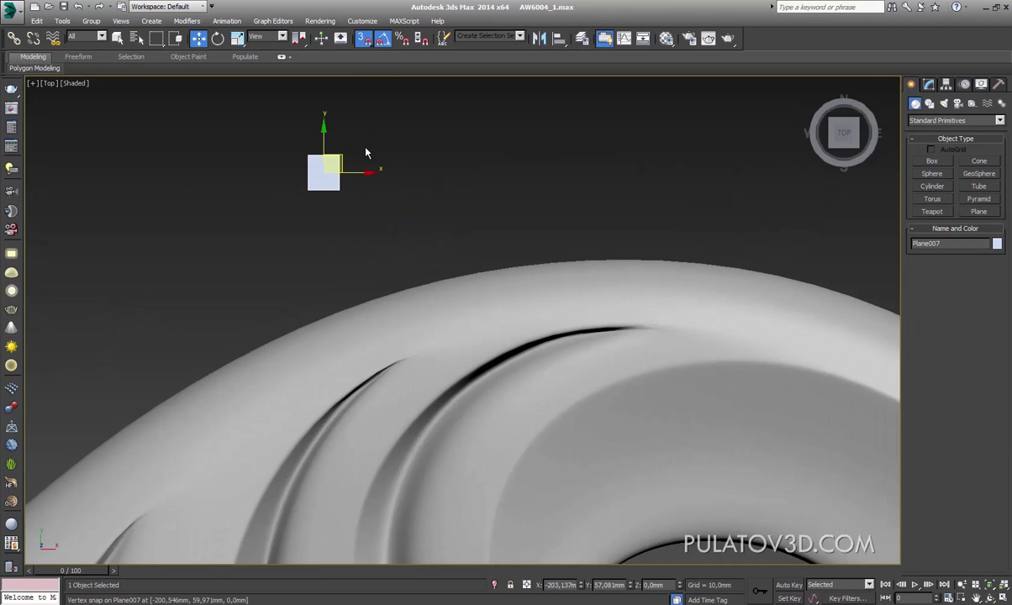
key("F4")
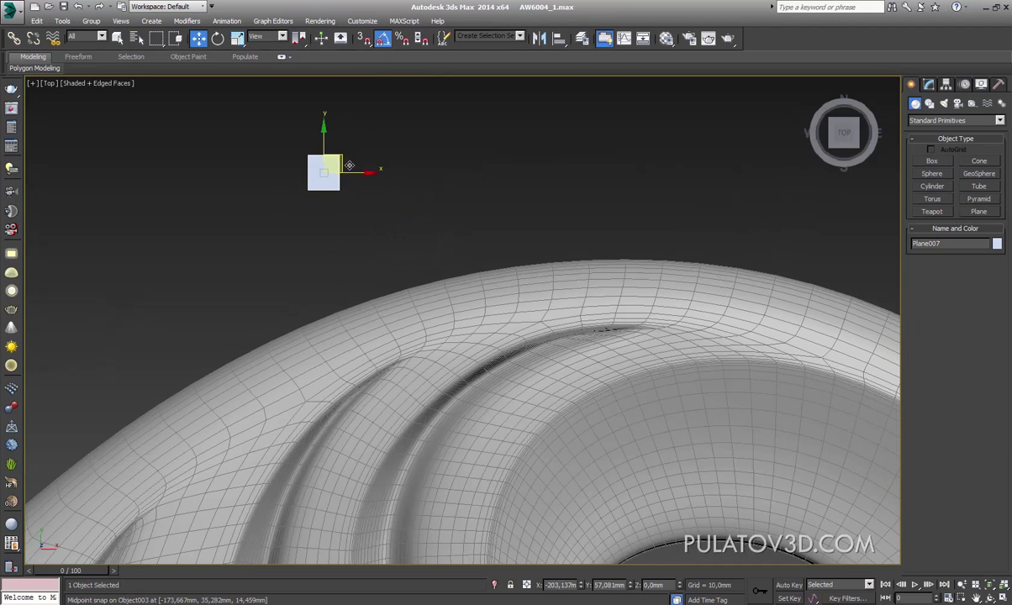
left_click_drag(349, 166, 428, 202)
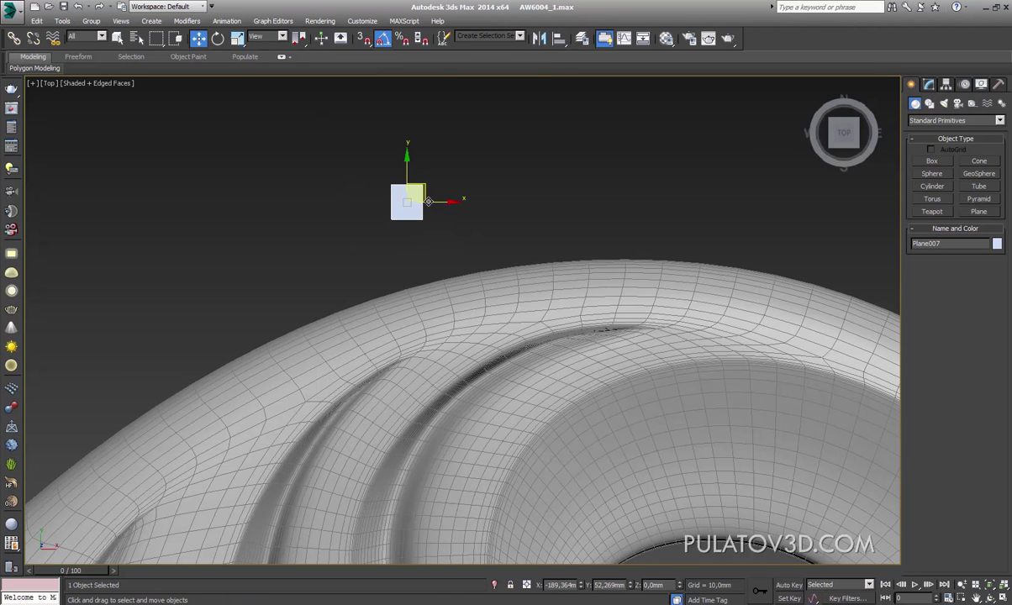
Step: Convert the plane to Editable Poly and extend its right edge into a new face
right_click(428, 201)
left_click(589, 309)
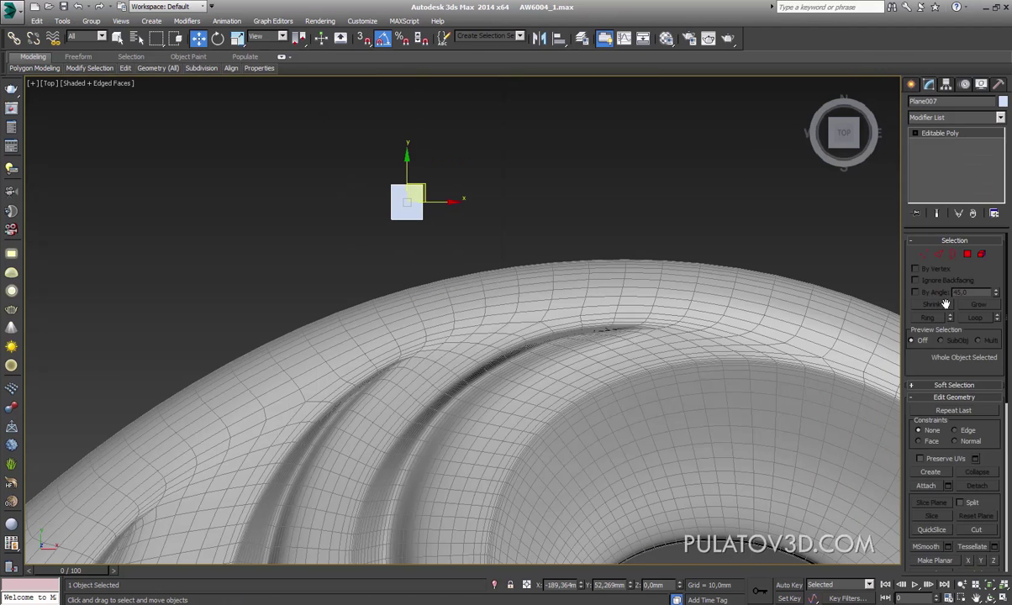
key("2")
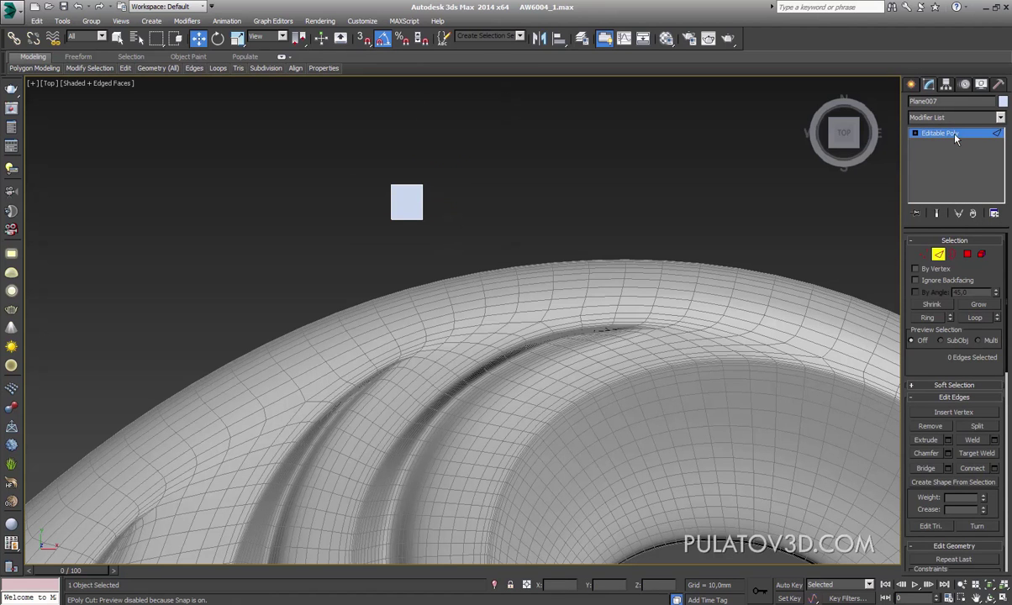
left_click(426, 198)
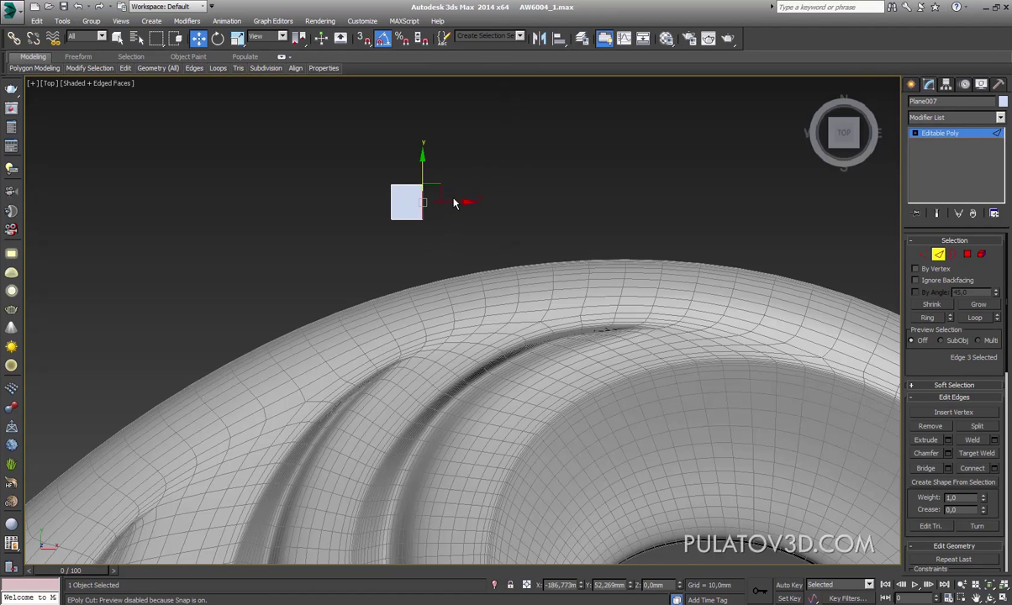
mouse_move(427, 195)
left_mouse_down("shift")
mouse_move(506, 208)
mouse_move(555, 195)
mouse_move(546, 199)
left_mouse_up("shift")
Step: Add an angled face and reshape the strip's vertices, raising the middle into a bend
left_click(925, 254)
left_click_drag(502, 225, 521, 223)
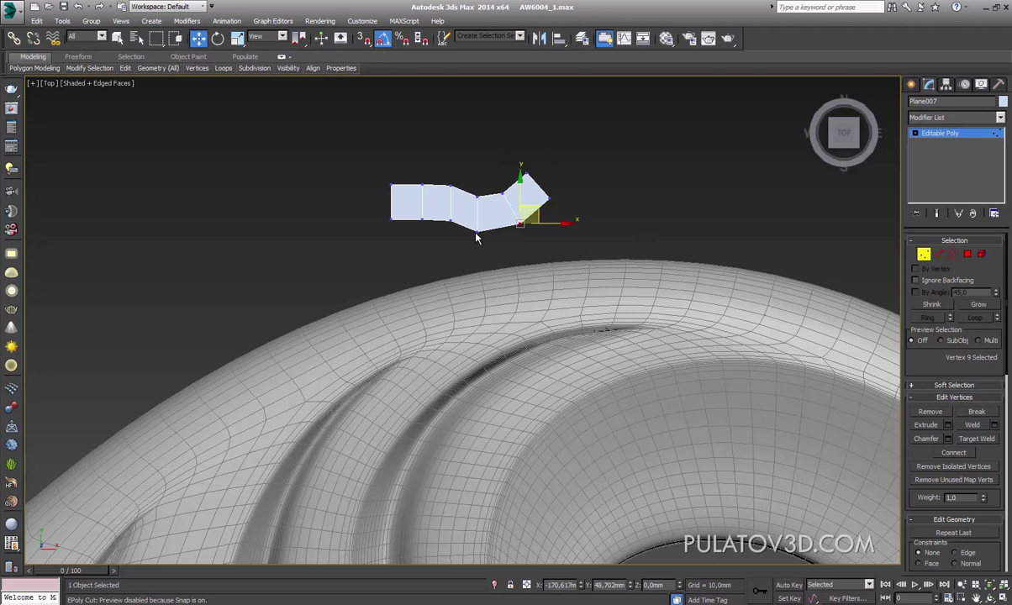
left_click(450, 220)
mouse_move(430, 217)
left_mouse_down()
mouse_move(433, 229)
mouse_move(423, 205)
mouse_move(393, 204)
mouse_move(370, 168)
left_mouse_up()
left_click(391, 221)
left_click(429, 187)
scroll(500, 198, "down", 5)
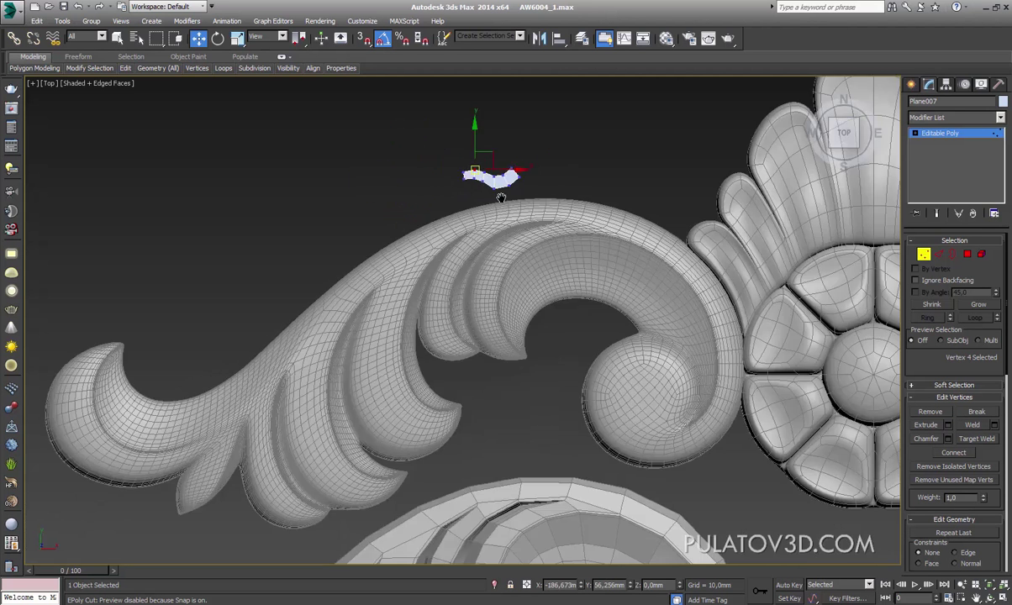
scroll(479, 299, "up", 3)
scroll(473, 290, "up", 5)
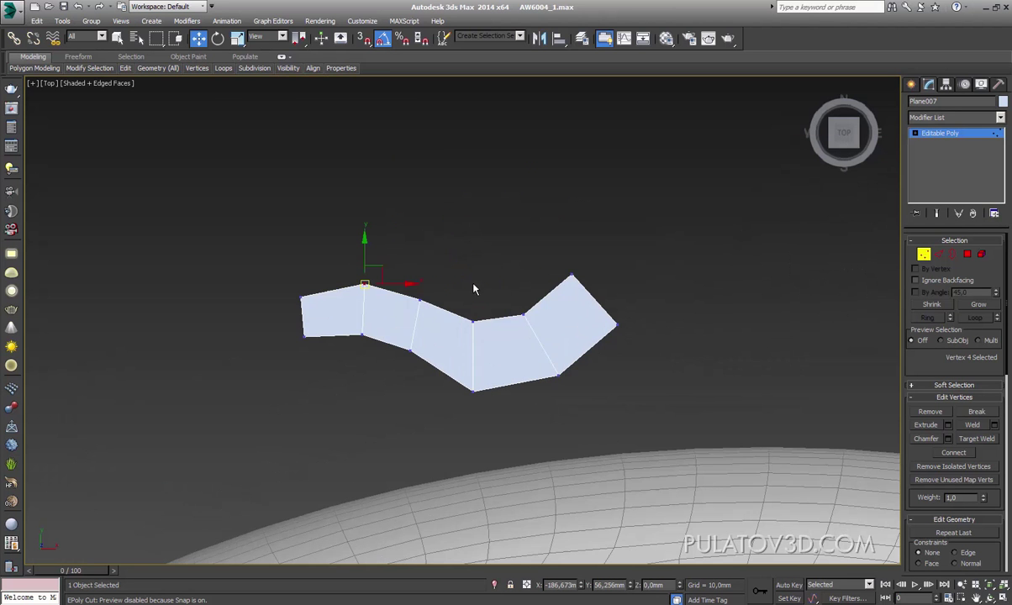
scroll(496, 324, "down", 3)
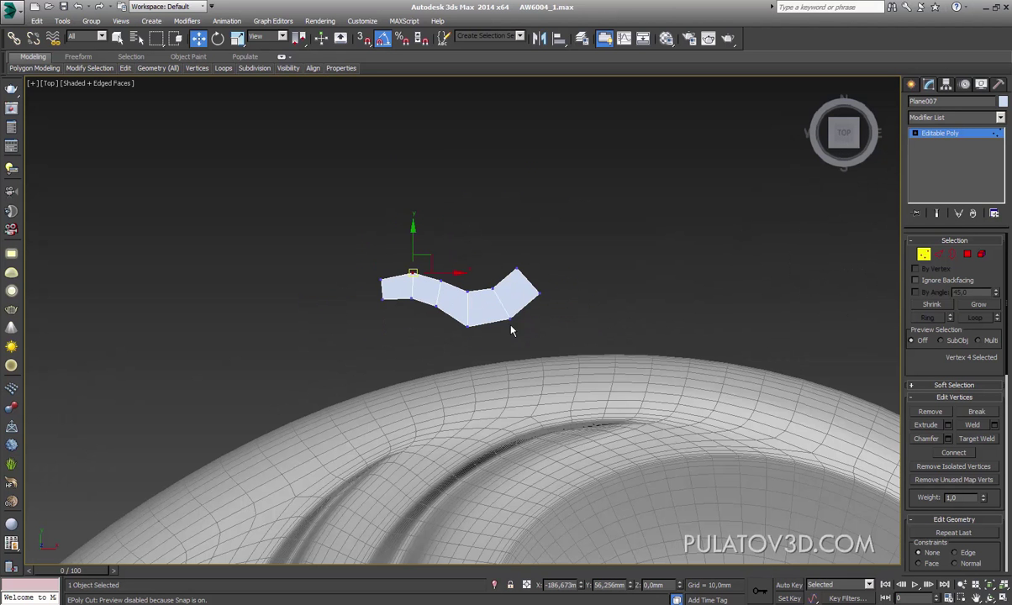
left_click(512, 323)
Step: Apply TurboSmooth to the bent strip with Iterations set to 2
left_click(911, 116)
scroll(981, 395, "down", 8)
scroll(981, 396, "down", 10)
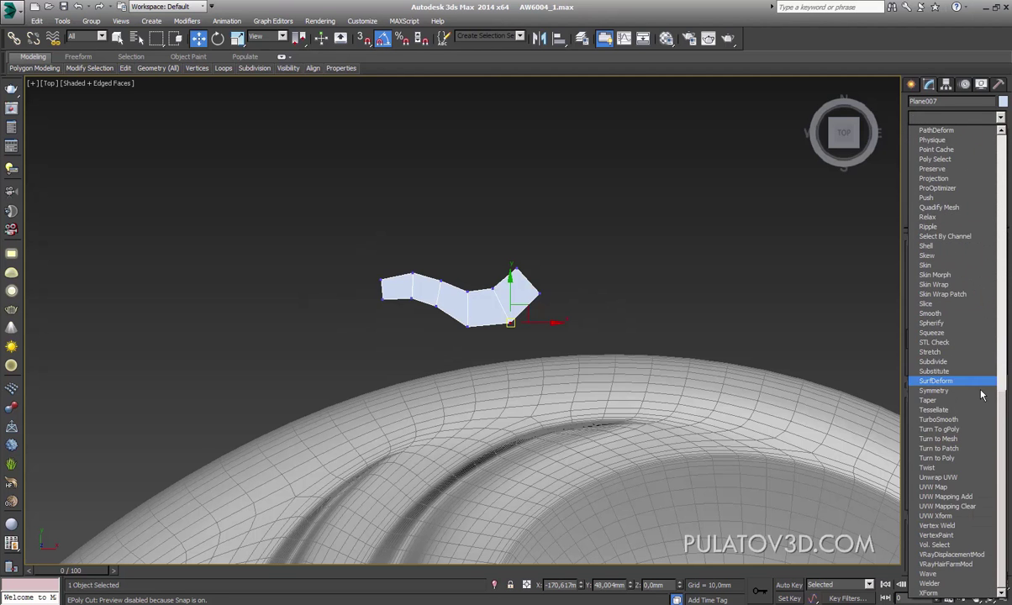
left_click(957, 421)
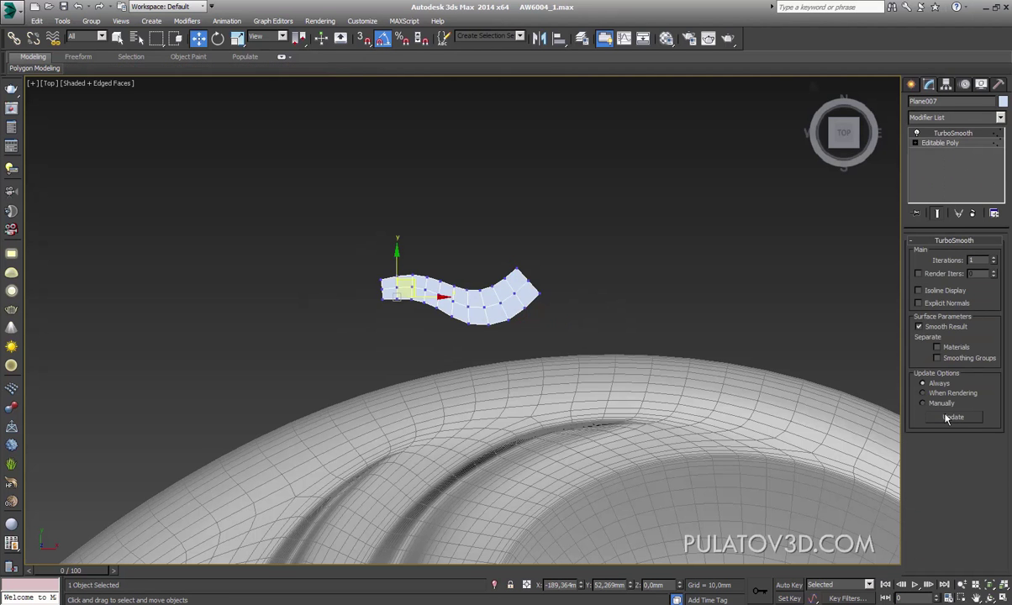
scroll(504, 327, "up", 4)
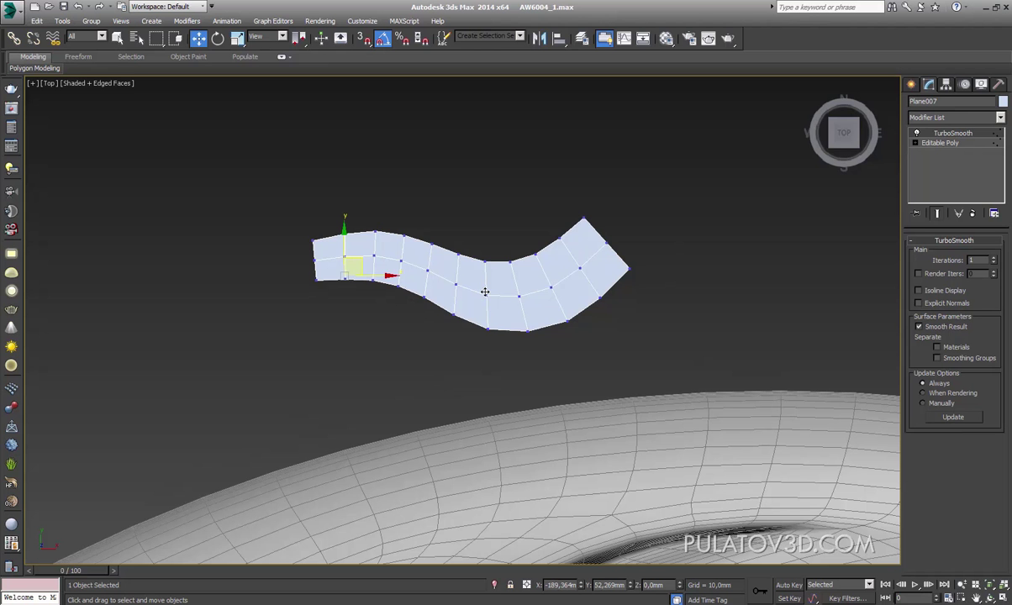
left_click(994, 257)
scroll(716, 289, "down", 5)
scroll(717, 289, "up", 1)
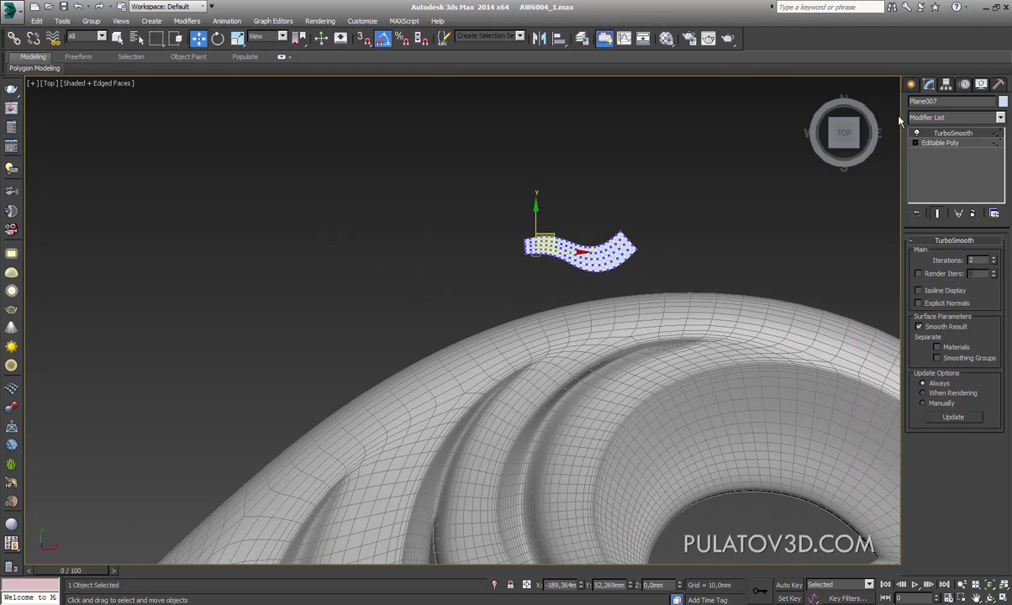
left_click(911, 84)
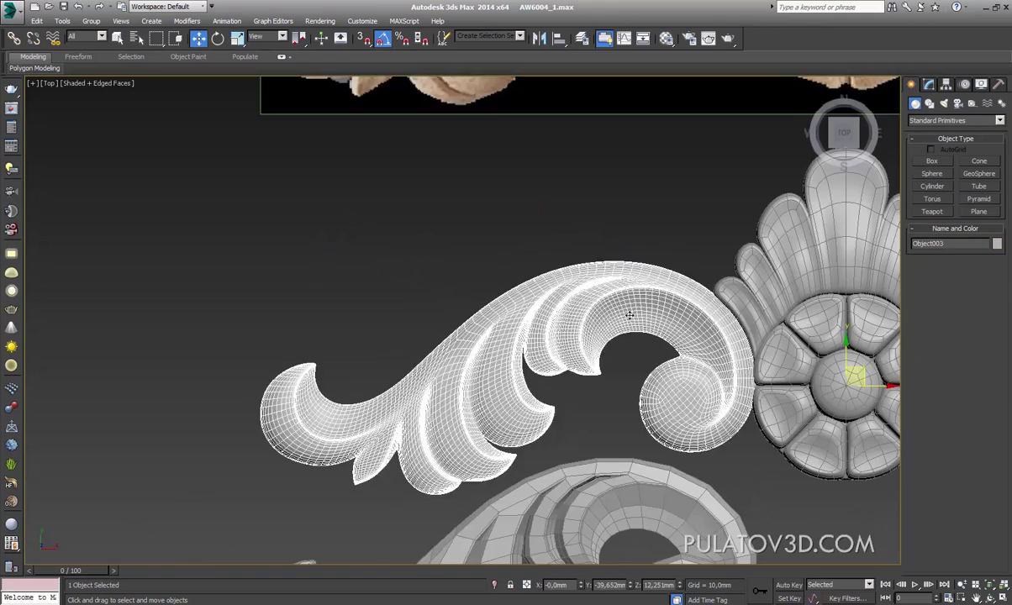
Step: Switch to Perspective and hide edged faces (F4) while orbiting around the acanthus curl
scroll(594, 293, "up", 4)
scroll(596, 290, "up", 2)
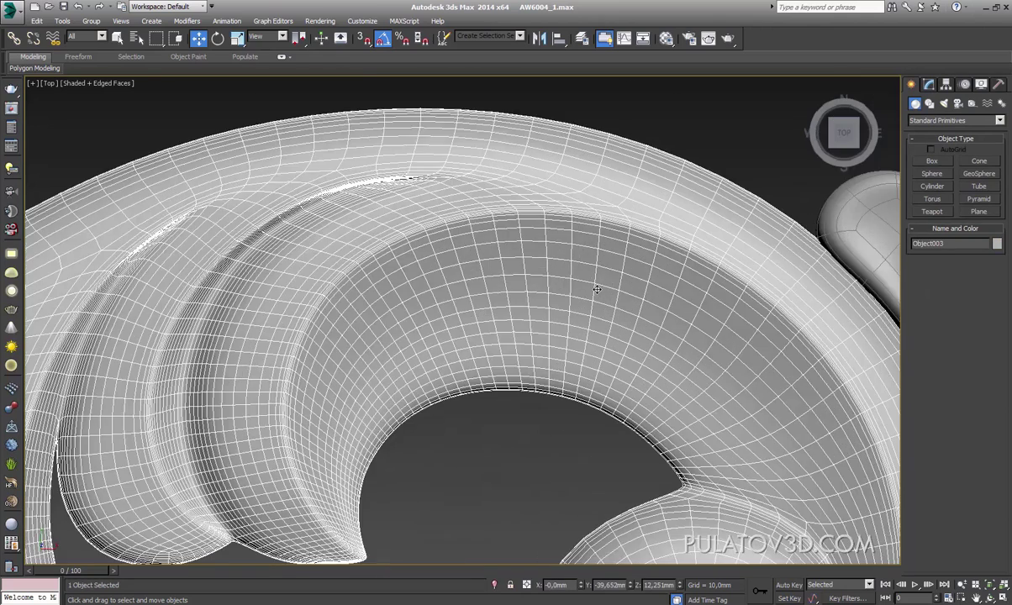
key("p")
mouse_move(616, 330)
middle_mouse_down("alt")
mouse_move(611, 276)
mouse_move(598, 353)
middle_mouse_up("alt")
scroll(596, 406, "up", 3)
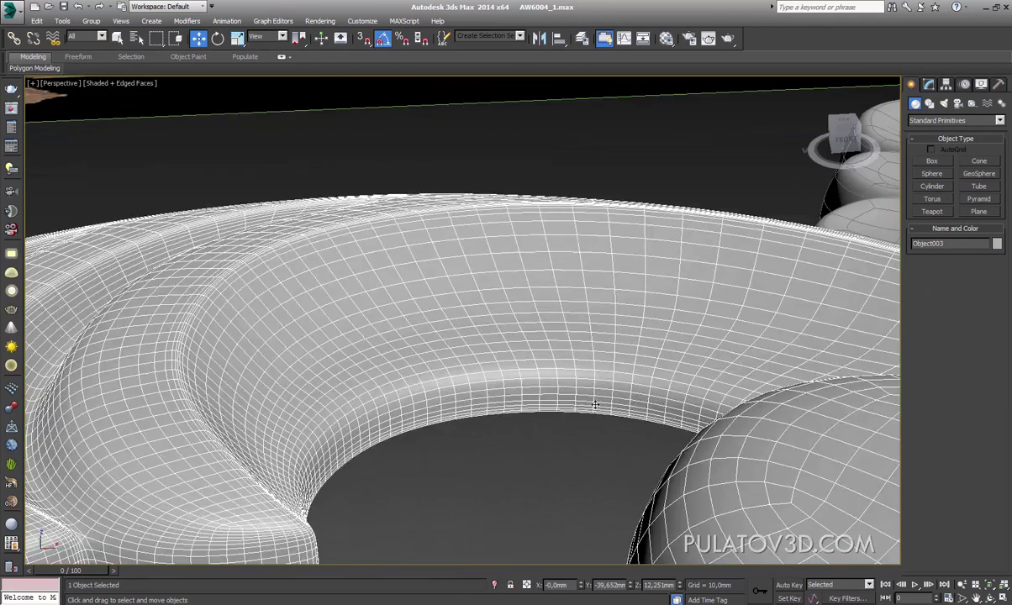
left_click(595, 416)
key("F4")
middle_click_drag(595, 406, 631, 213, "alt")
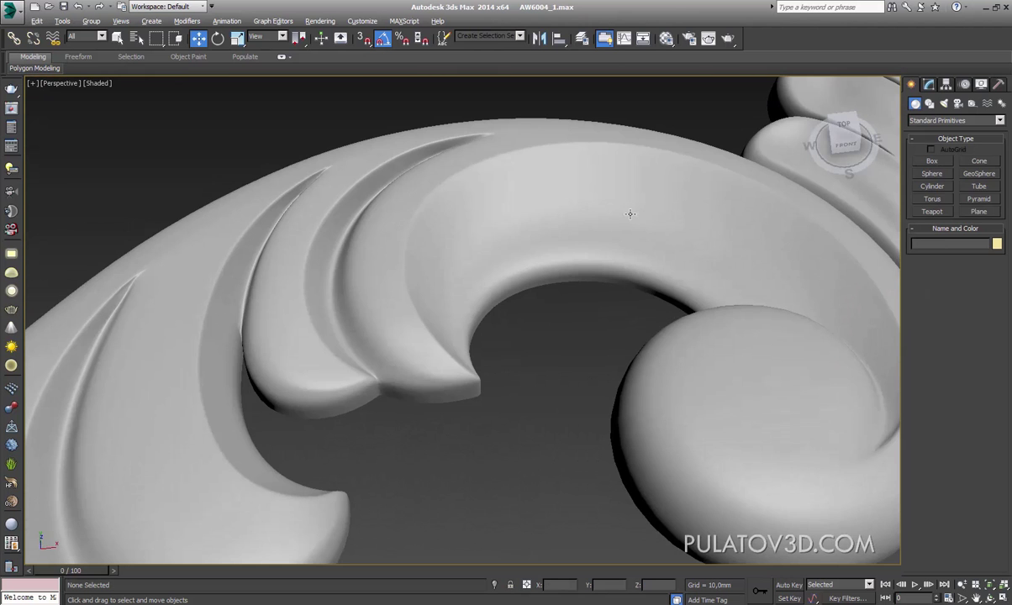
scroll(515, 244, "down", 5)
middle_click_drag(516, 245, 505, 252, "alt")
scroll(623, 336, "up", 2)
Step: Select the lower scroll to view its modifier stack, then select the crescent-shaped scroll piece
left_click(622, 336)
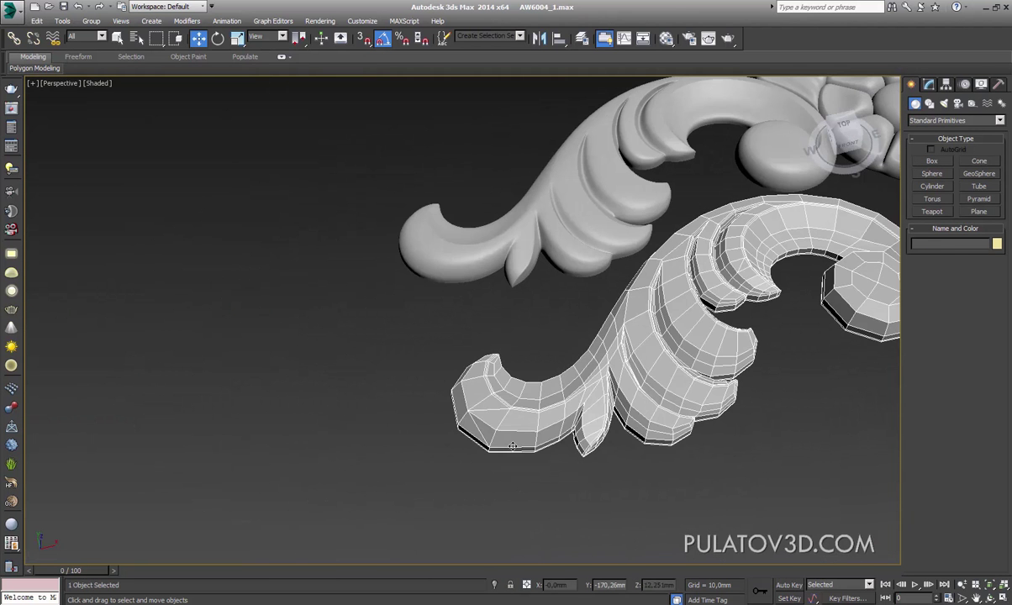
left_click(929, 84)
scroll(645, 300, "up", 3)
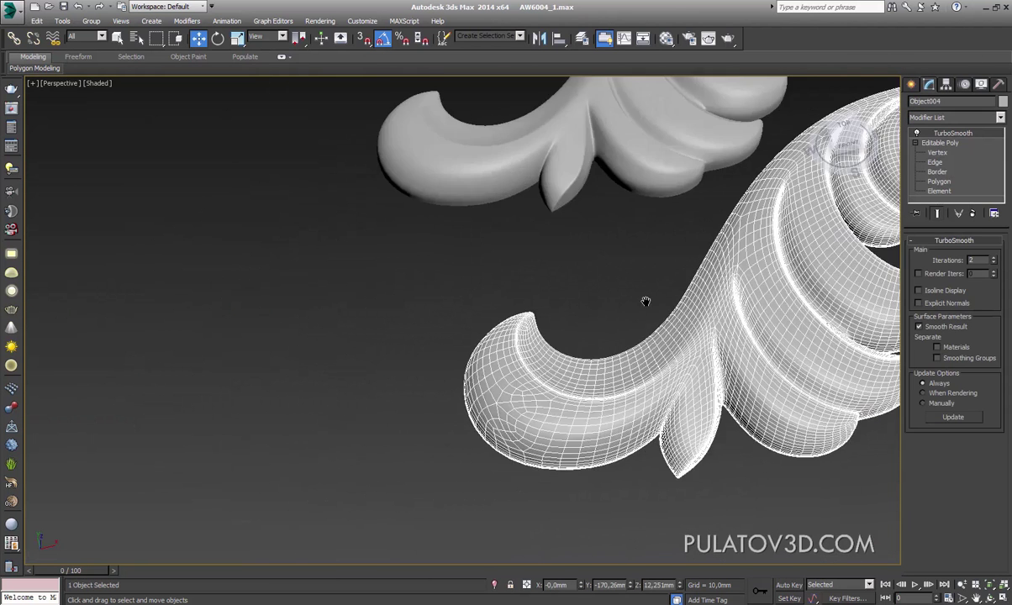
scroll(664, 269, "up", 3)
left_click(685, 242)
scroll(678, 282, "down", 3)
mouse_move(678, 282)
middle_mouse_down("alt")
mouse_move(739, 282)
mouse_move(689, 343)
mouse_move(677, 341)
middle_mouse_up("alt")
left_click(677, 341)
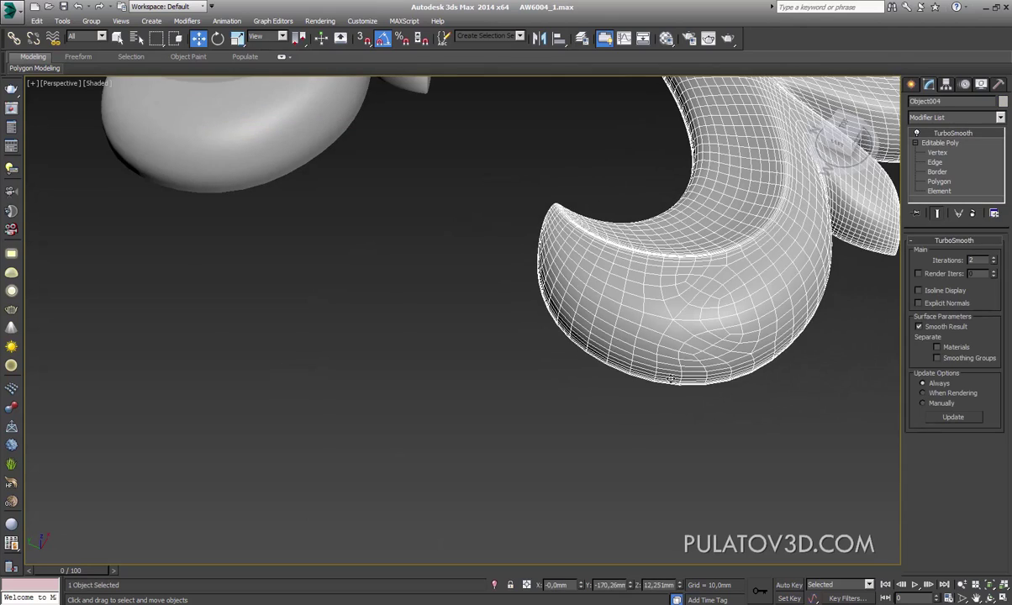
Step: Turn off the scroll's TurboSmooth to reveal its low-poly cage
scroll(539, 325, "down", 2)
middle_click_drag(506, 364, 425, 407, "alt")
scroll(385, 400, "up", 3)
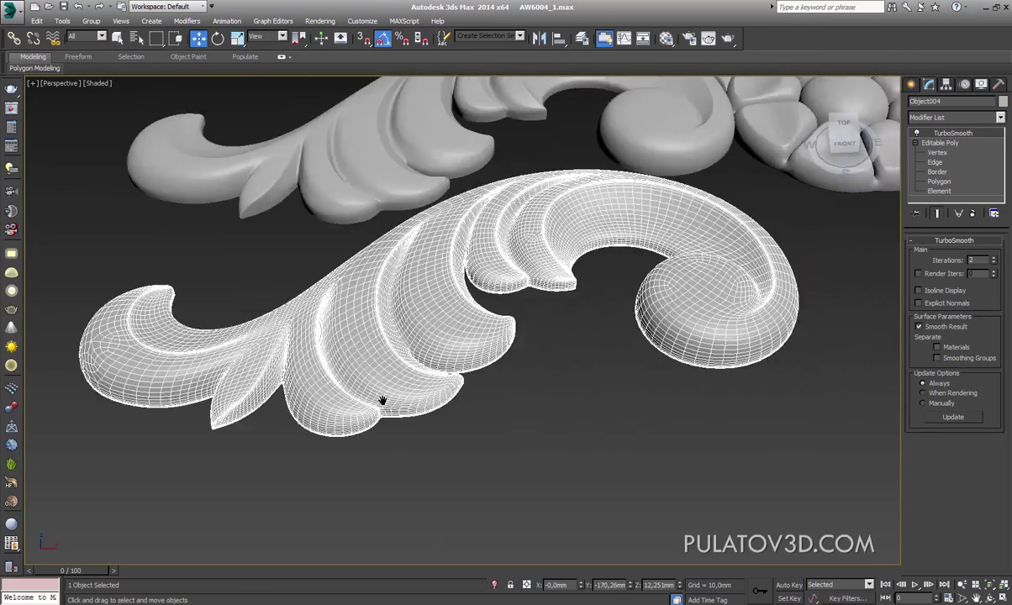
scroll(525, 308, "up", 2)
scroll(525, 308, "up", 3)
middle_click_drag(603, 316, 833, 358, "alt")
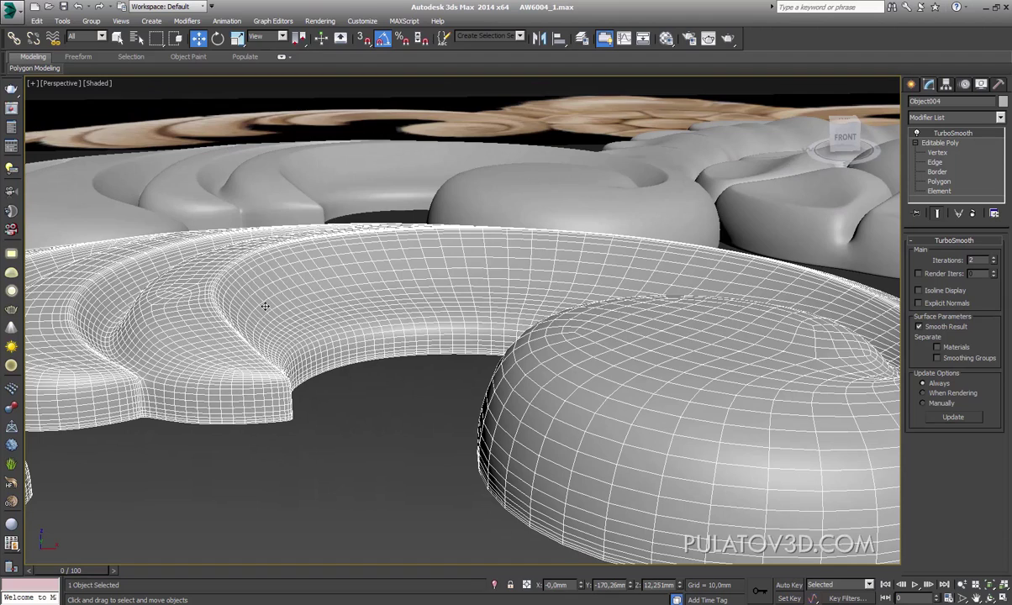
scroll(473, 305, "down", 2)
mouse_move(472, 305)
middle_mouse_down("alt")
mouse_move(639, 252)
mouse_move(685, 249)
middle_mouse_up("alt")
scroll(639, 253, "up", 3)
left_click(917, 133)
Step: Inspect the curl's cage from several angles, then turn TurboSmooth back on
scroll(740, 437, "up", 2)
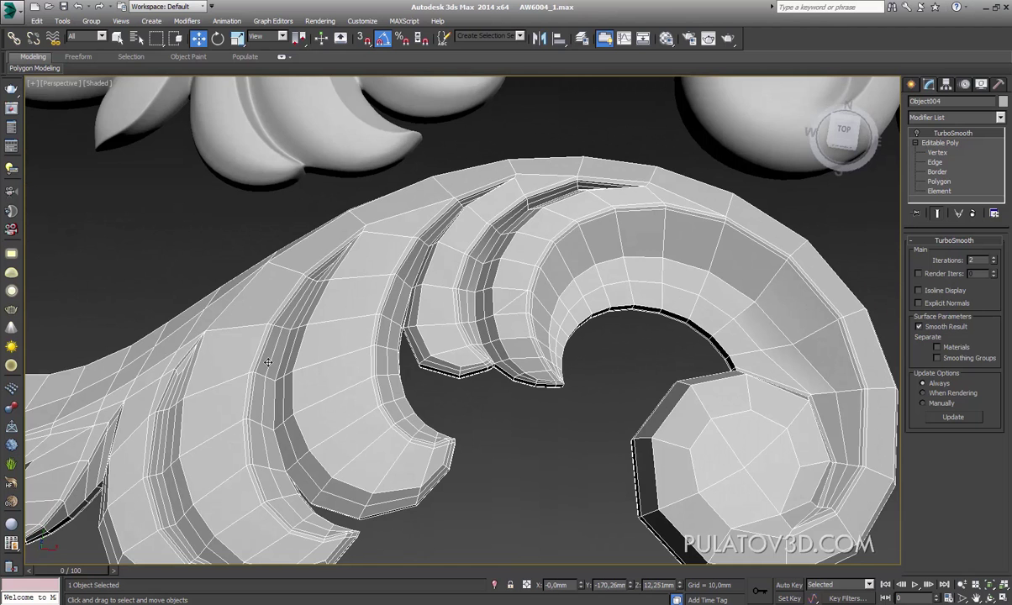
scroll(481, 238, "down", 3)
middle_click_drag(481, 238, 464, 270, "alt")
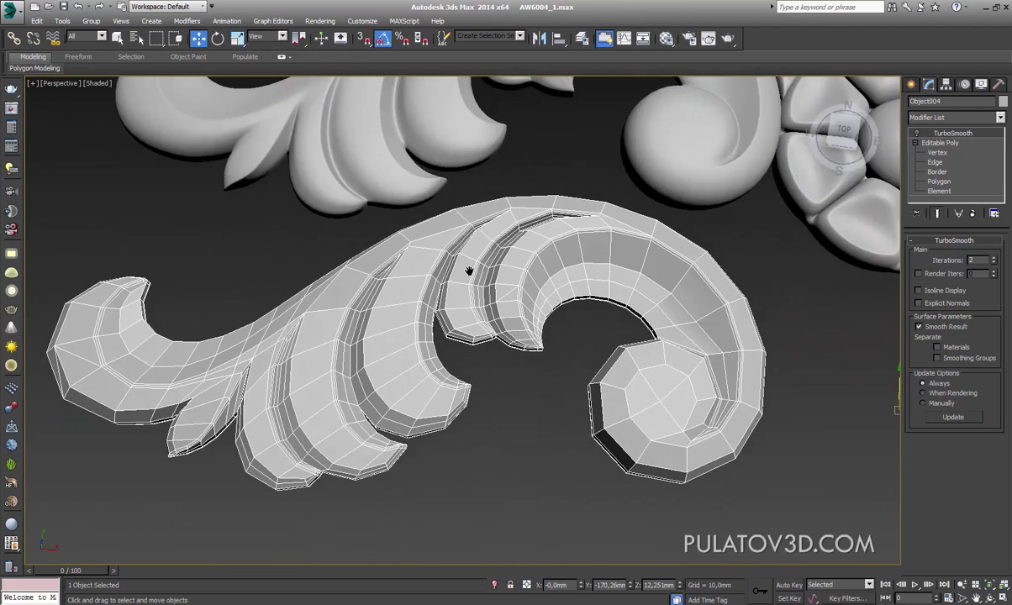
scroll(501, 262, "up", 3)
middle_click_drag(679, 211, 555, 213, "alt")
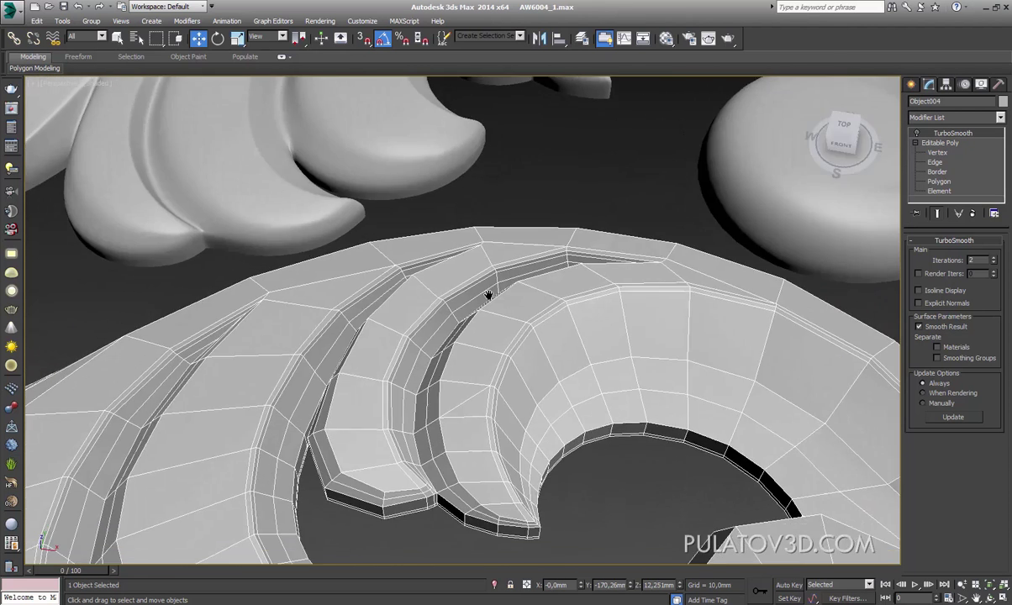
scroll(555, 212, "up", 2)
scroll(495, 258, "up", 2)
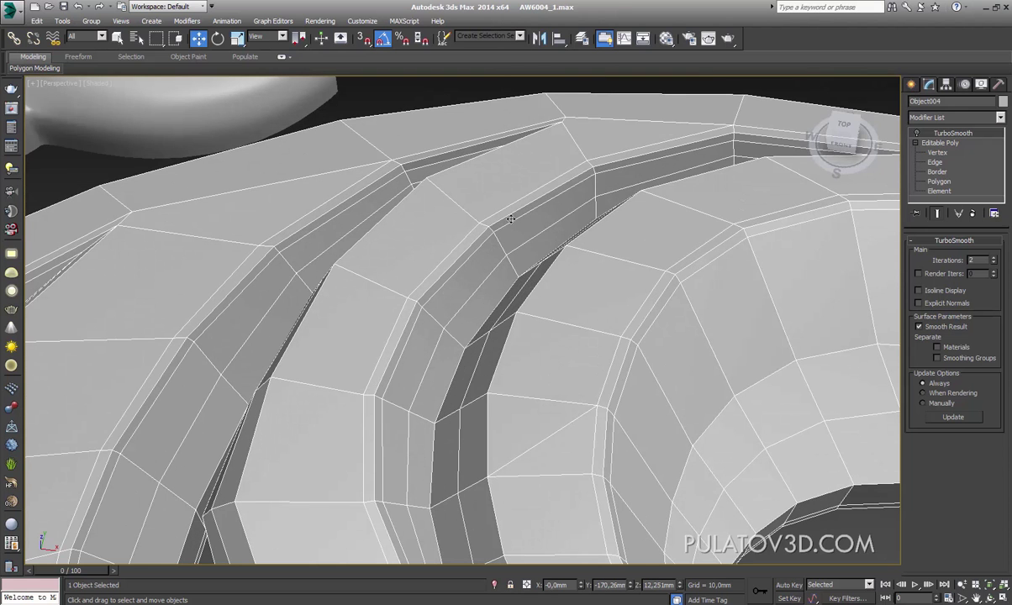
mouse_move(488, 250)
middle_mouse_down("alt")
mouse_move(615, 220)
mouse_move(582, 262)
mouse_move(459, 296)
mouse_move(517, 301)
middle_mouse_up("alt")
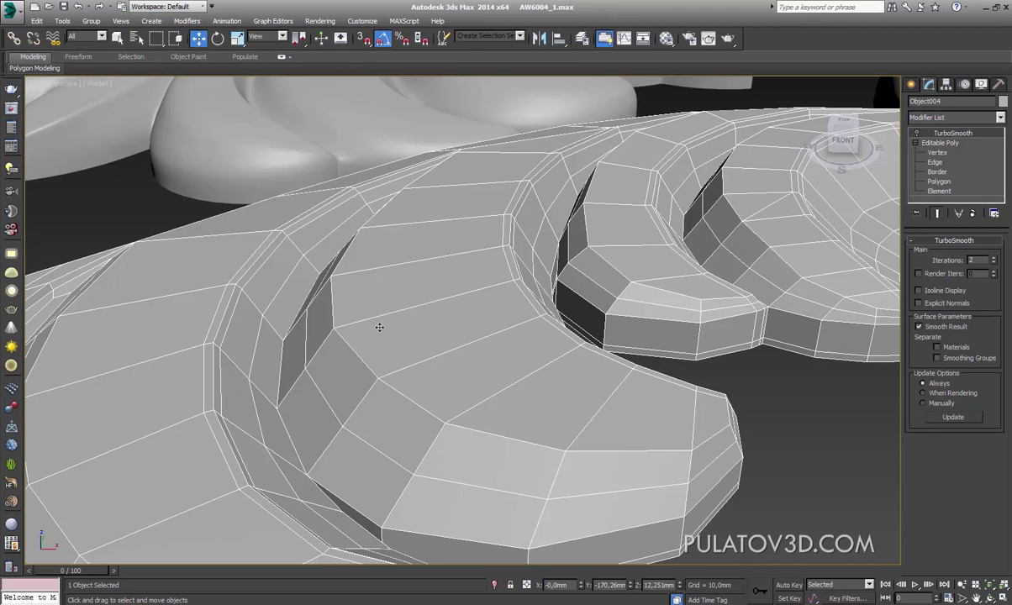
scroll(461, 332, "down", 4)
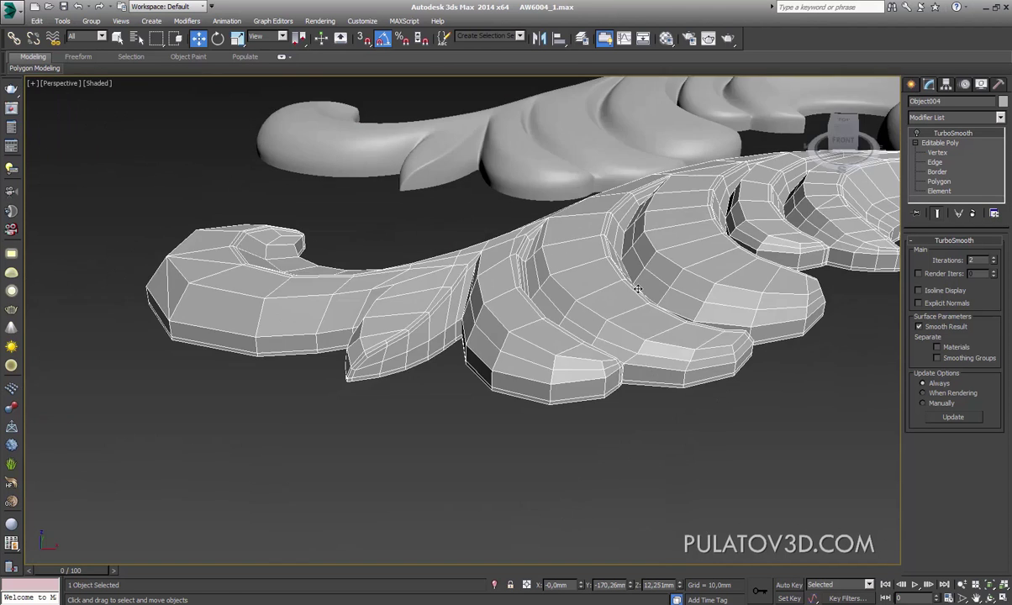
scroll(610, 262, "up", 5)
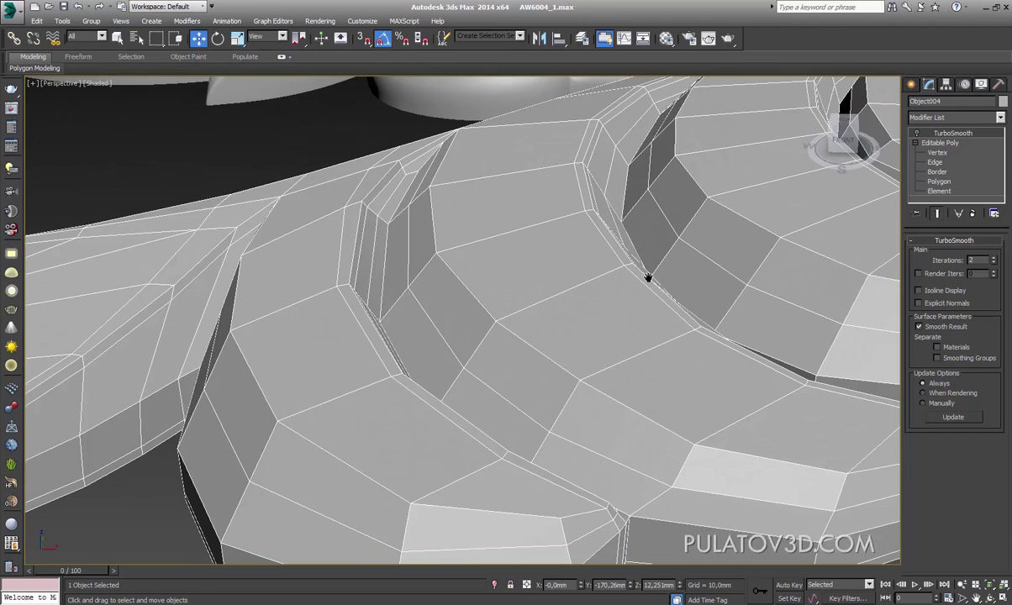
left_click(917, 134)
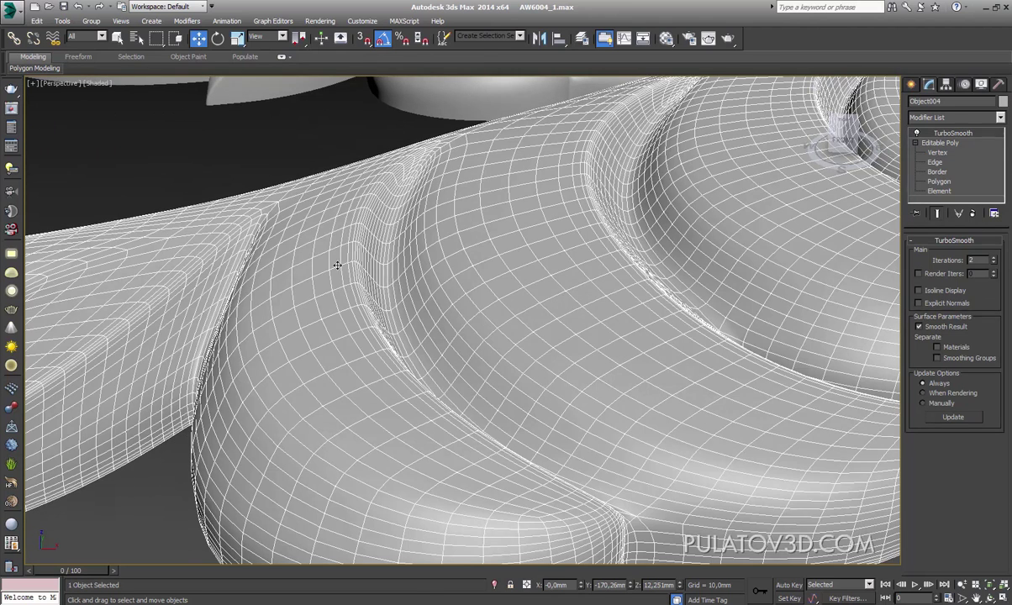
Step: Reframe the view to bring the rosette, second curl and wood reference panel into view
scroll(337, 266, "down", 3)
middle_click_drag(481, 273, 363, 144, "alt")
left_click(363, 144)
scroll(418, 306, "up", 3)
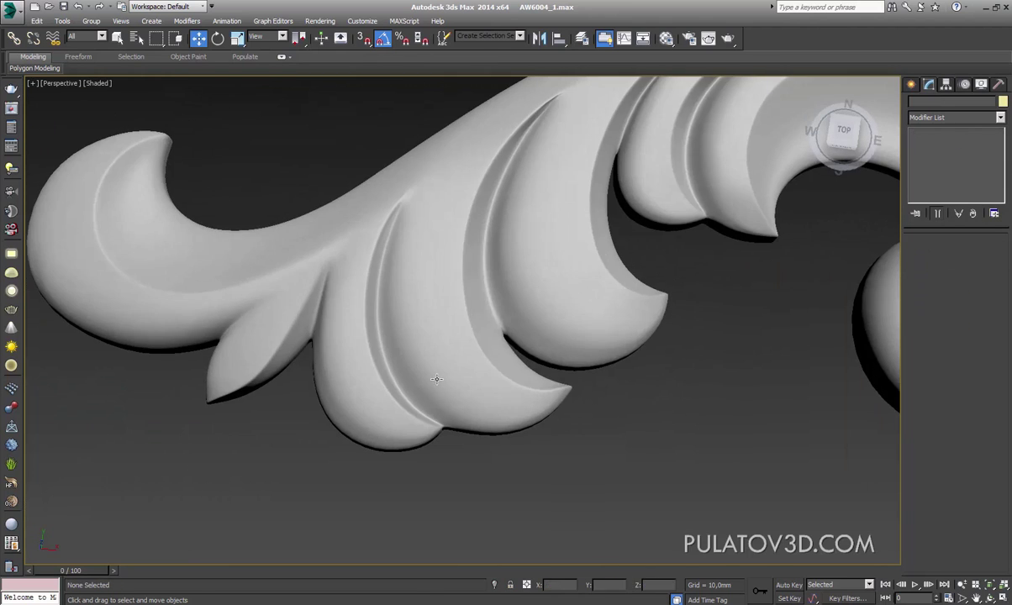
left_click(440, 269)
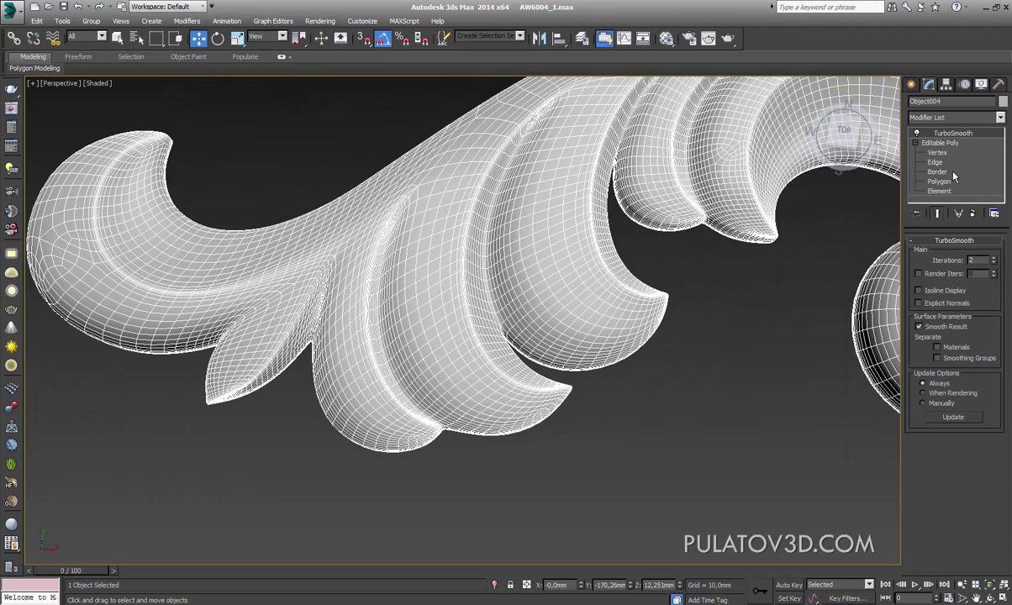
left_click(598, 473)
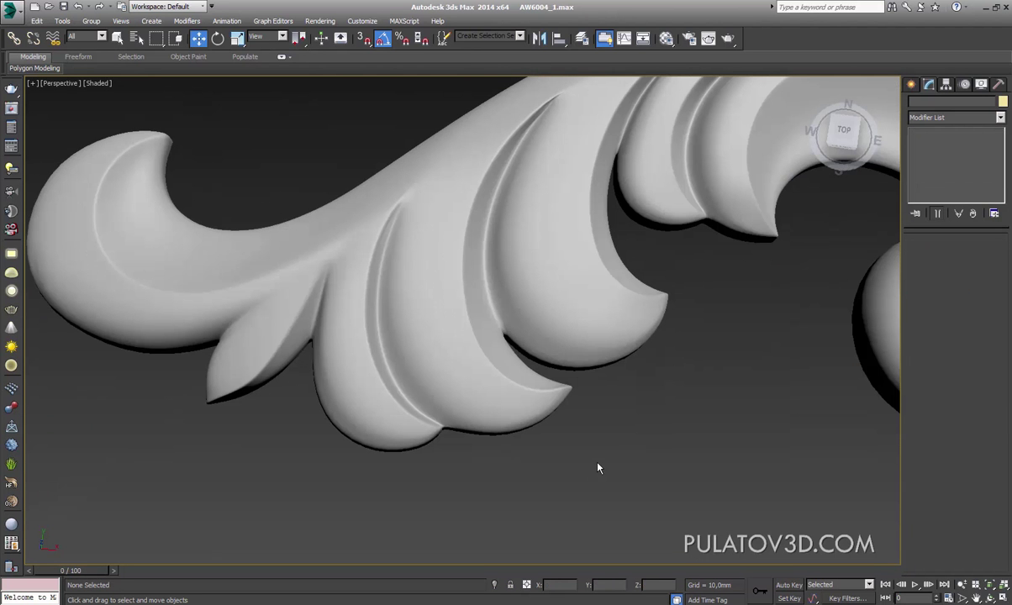
scroll(543, 459, "down", 3)
middle_click_drag(560, 379, 501, 415)
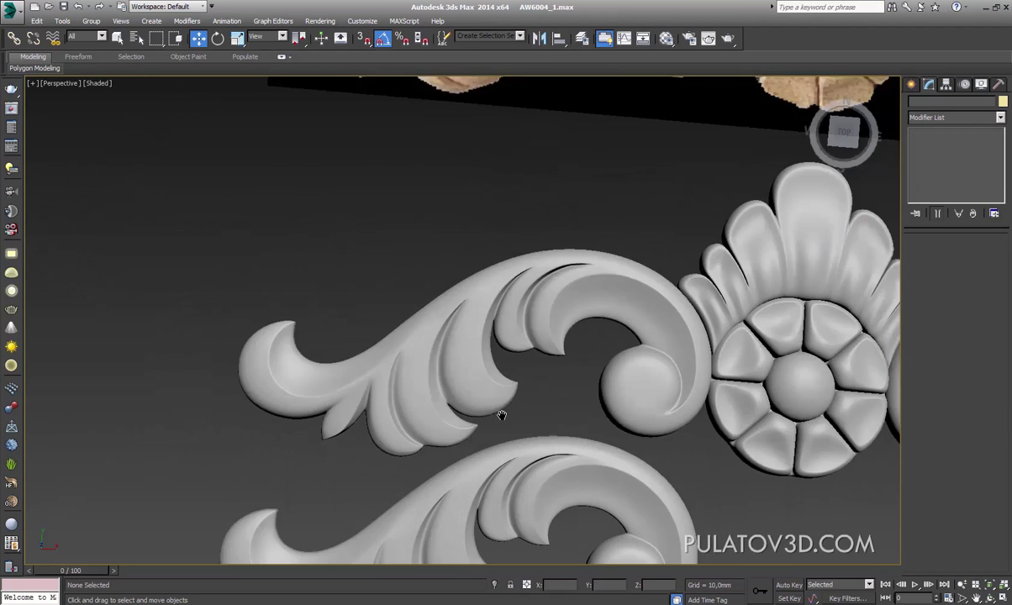
scroll(502, 415, "down", 3)
middle_click_drag(557, 267, 504, 187)
scroll(521, 201, "up", 2)
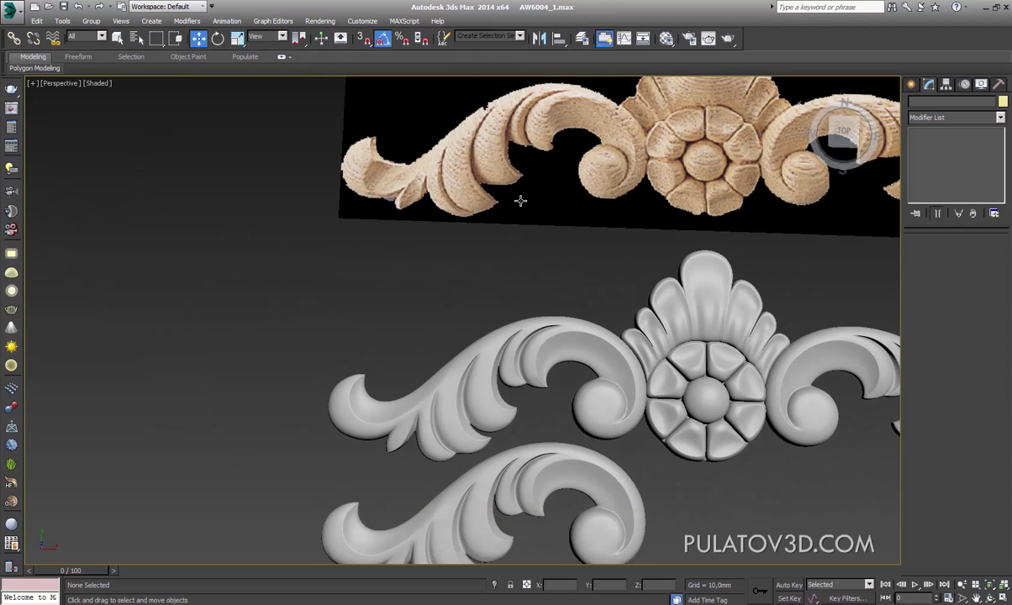
mouse_move(522, 199)
middle_mouse_down("alt")
mouse_move(567, 383)
mouse_move(568, 298)
middle_mouse_up("alt")
Step: Select the lower curl (Object004) and switch off its TurboSmooth
left_click(533, 335)
scroll(546, 332, "up", 5)
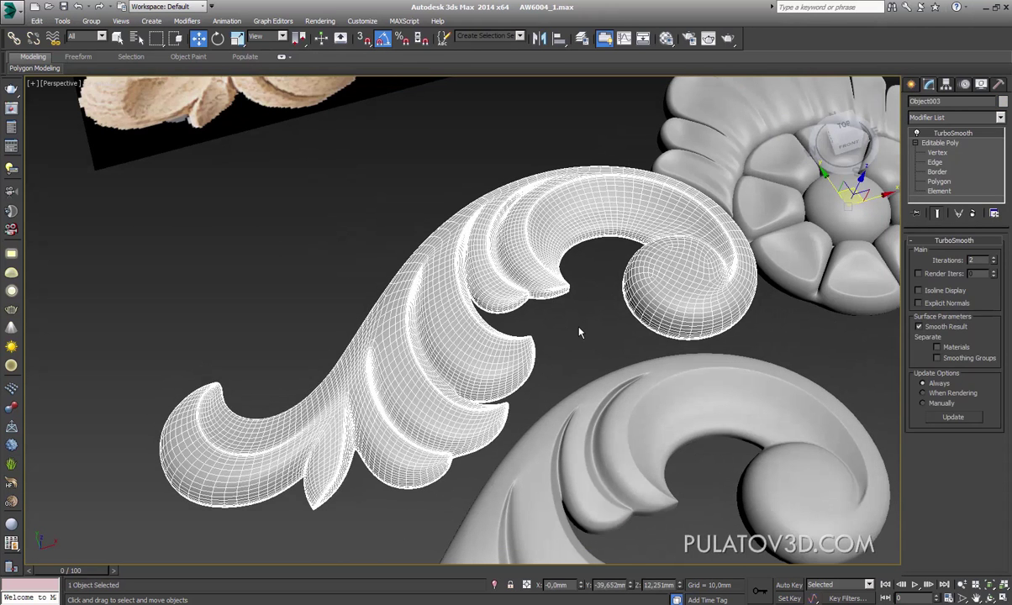
left_click(580, 333)
left_click(674, 381)
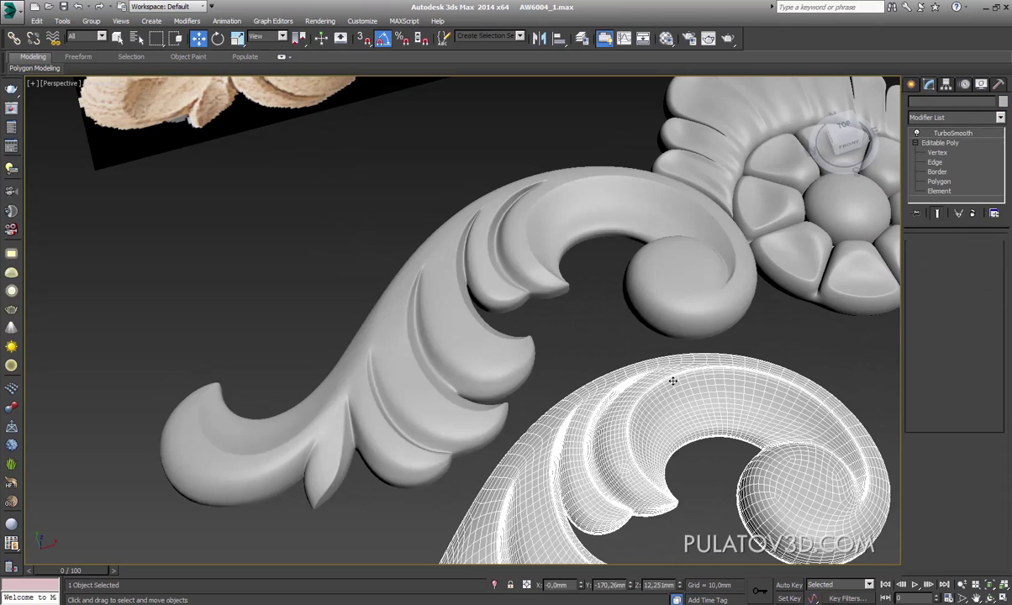
left_click(917, 133)
Step: Select the upper curl (Object003) and switch off its TurboSmooth
middle_click_drag(689, 362, 720, 311, "alt")
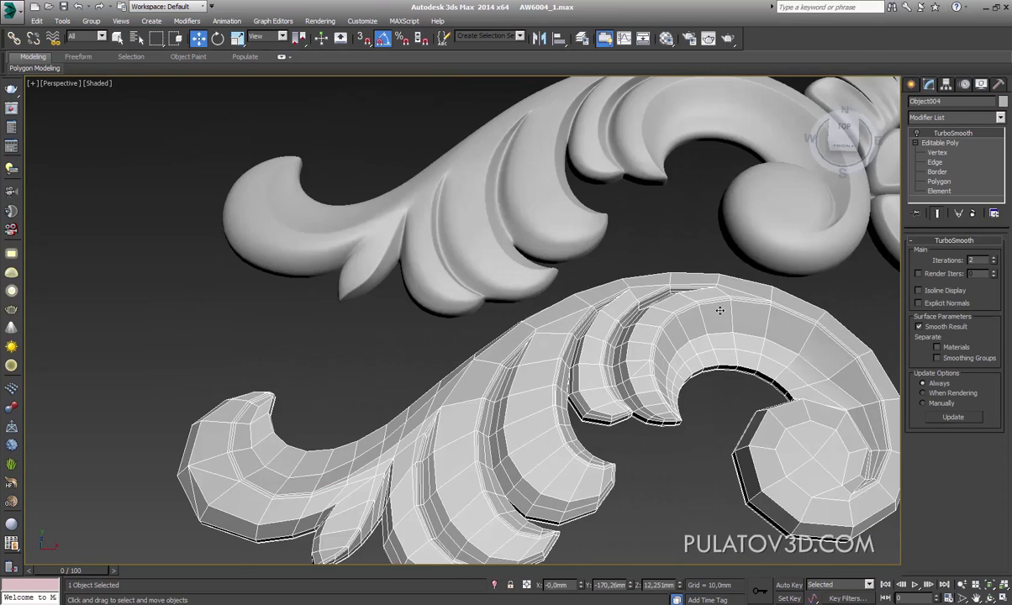
middle_click_drag(480, 415, 463, 422, "alt")
left_click(403, 206)
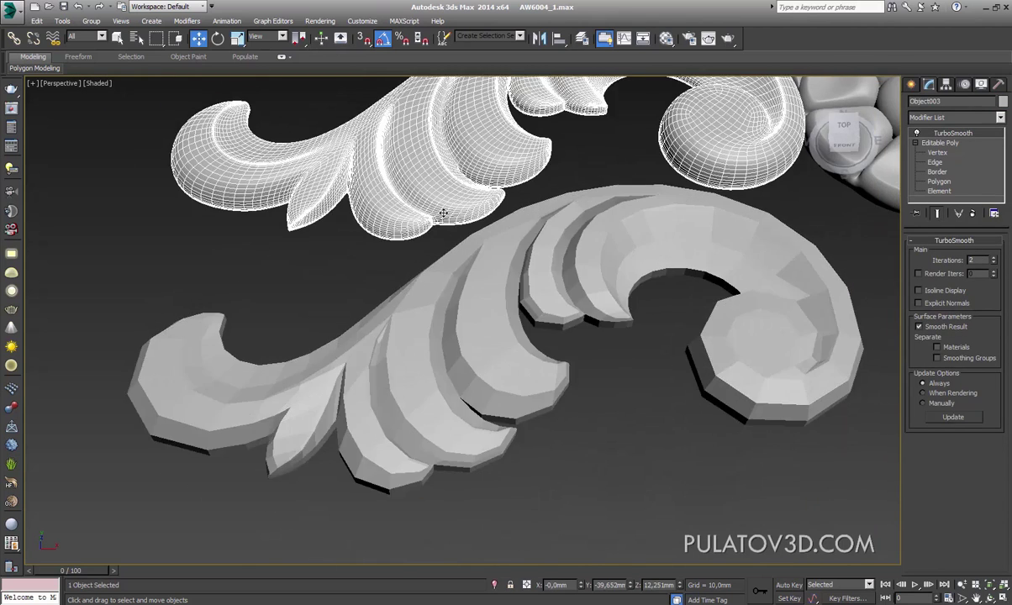
middle_click_drag(443, 214, 475, 352)
left_click(917, 133)
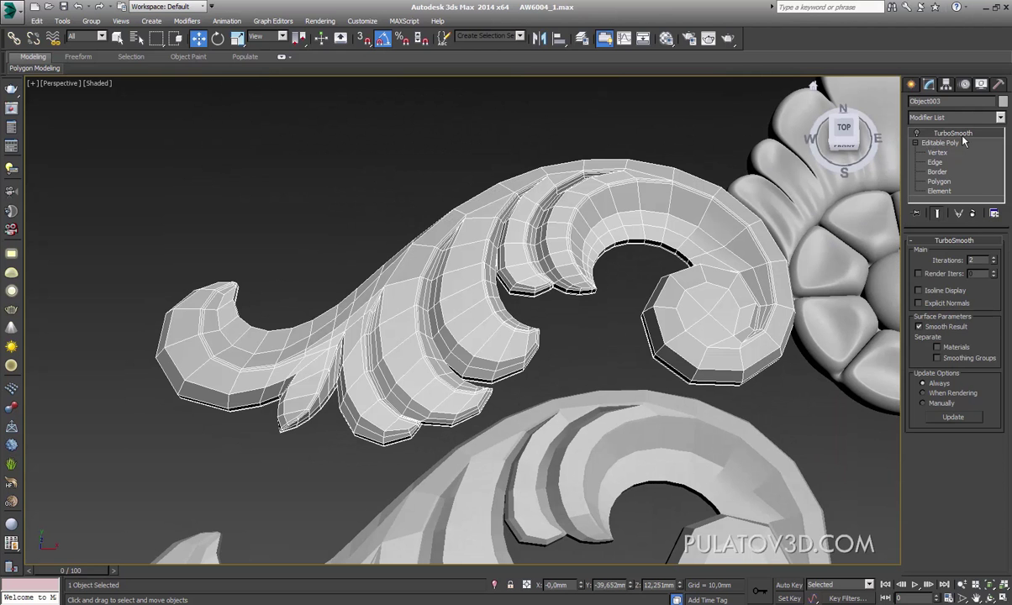
Step: Add MeshSmooth above Object003's Editable Poly, then deselect and zoom out to view the rounded scroll
left_click(974, 215)
left_click(954, 118)
scroll(954, 354, "down", 5)
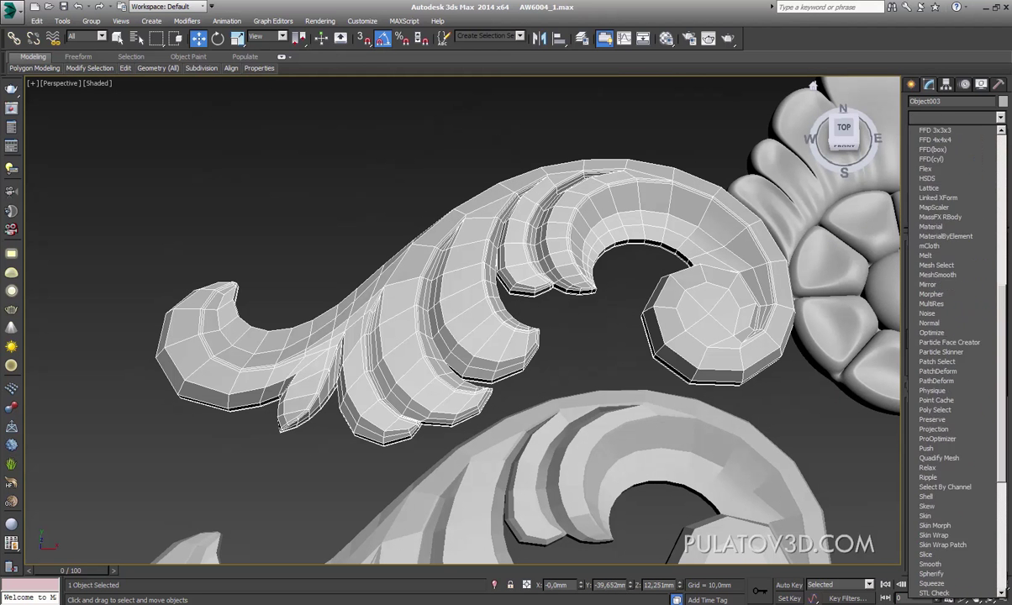
scroll(954, 353, "down", 3)
scroll(961, 252, "up", 1)
scroll(961, 252, "up", 1)
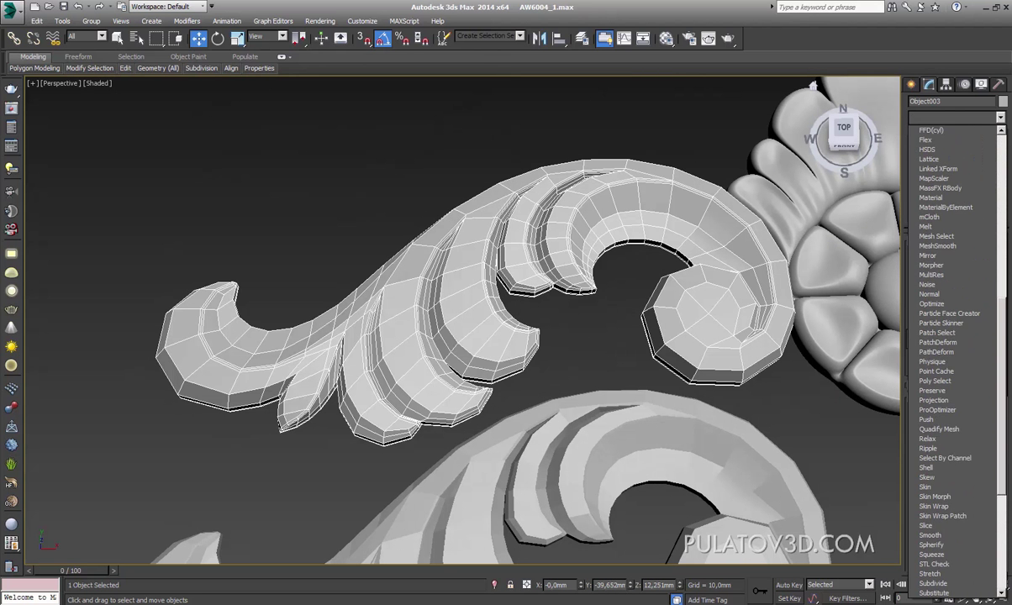
left_click(961, 243)
middle_click_drag(639, 185, 672, 202, "alt")
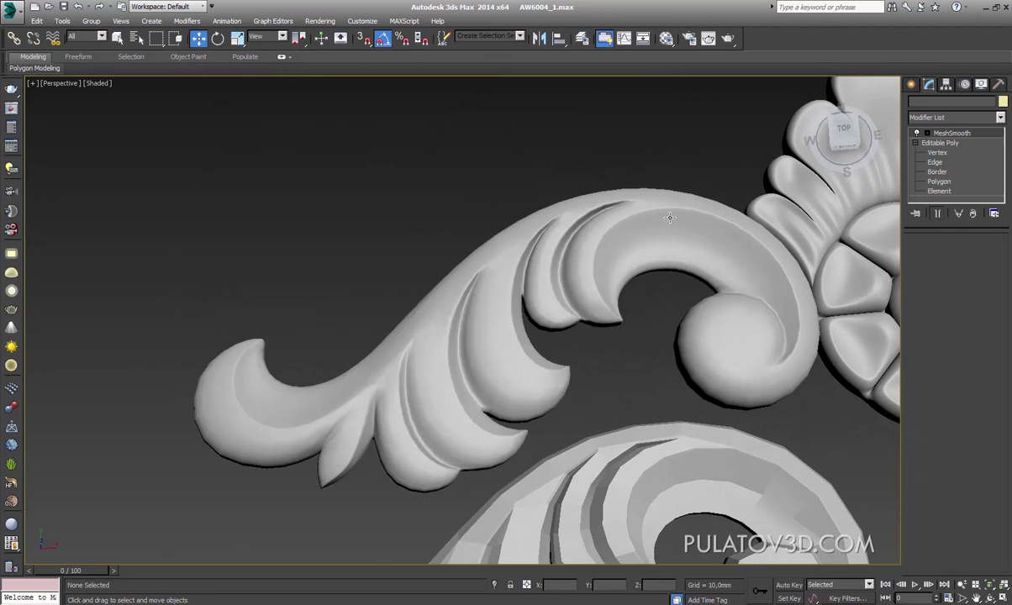
left_click(656, 141)
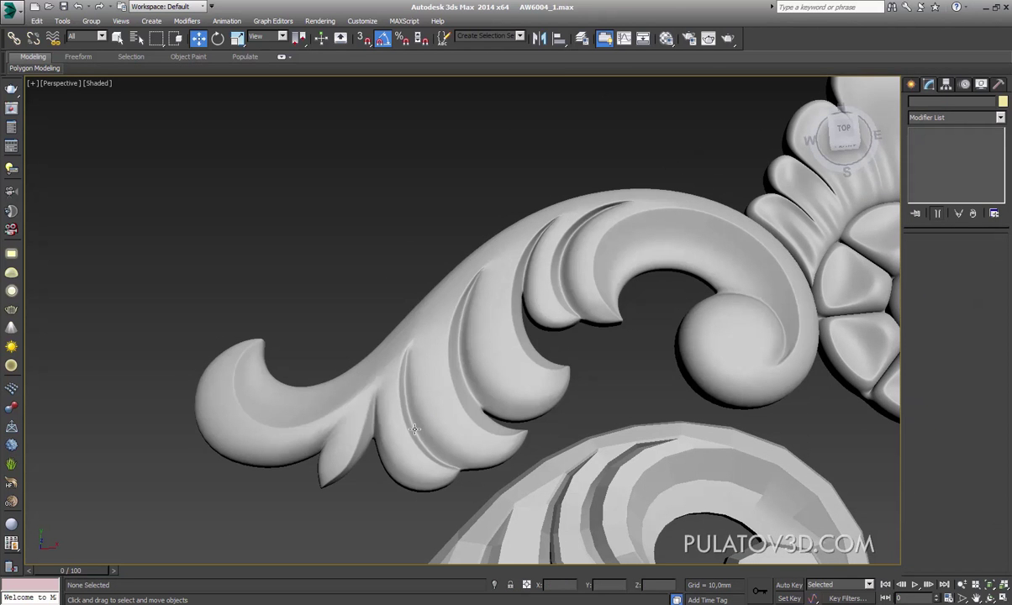
scroll(423, 382, "down", 5)
middle_click_drag(423, 382, 507, 350, "alt")
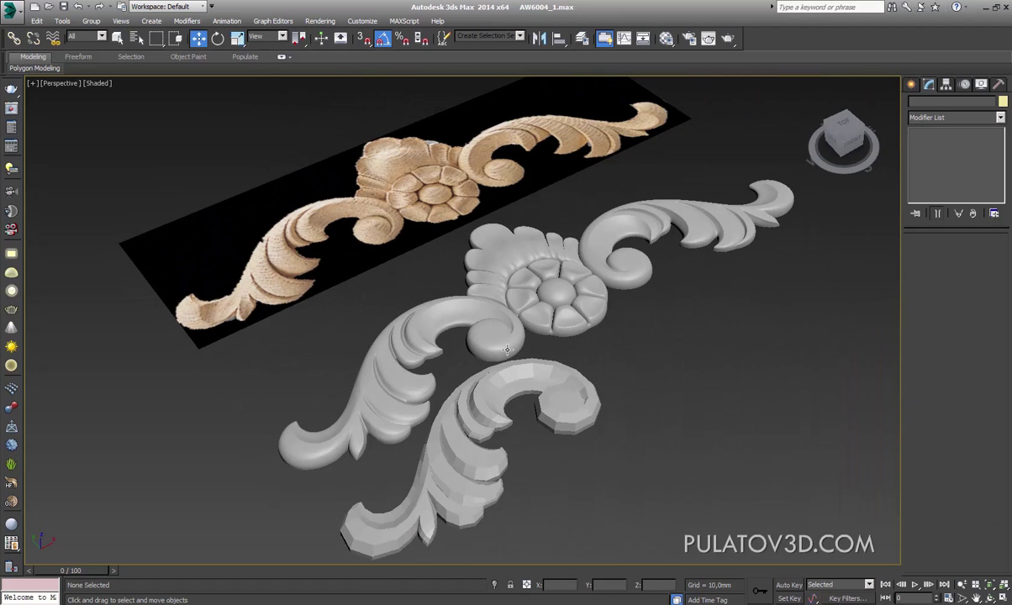
Step: Select the lower grey ornament (Object004) and frame it in the view
left_click(11, 11)
left_click(406, 317)
left_click(412, 316)
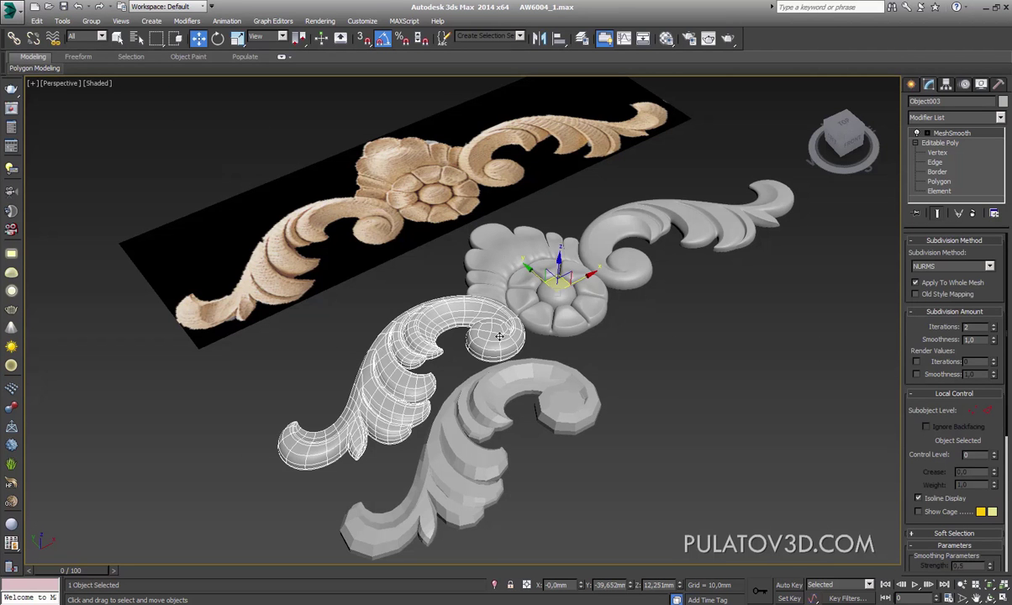
left_click(504, 396)
key("z")
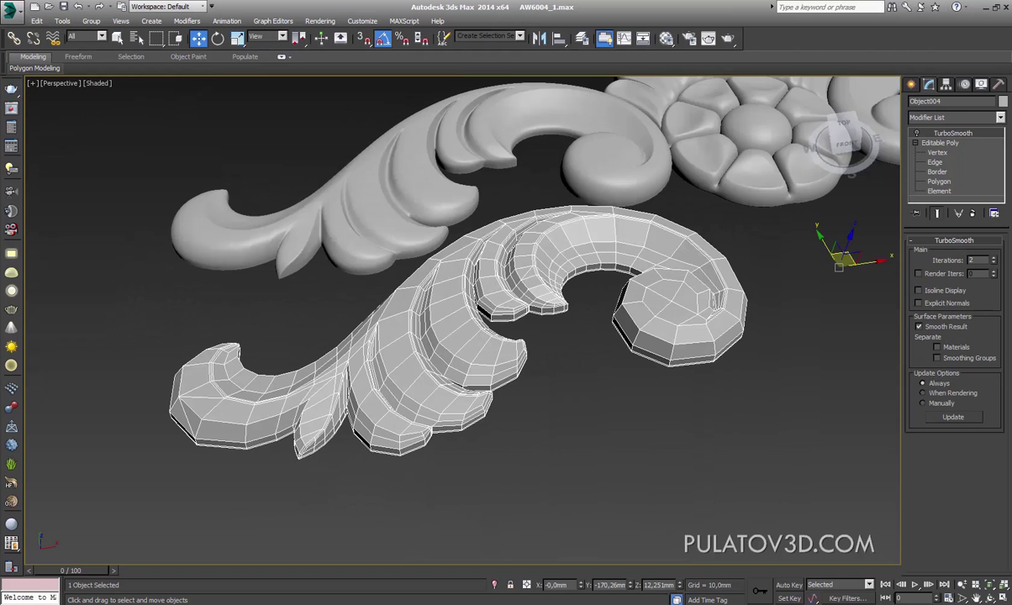
Step: Enable Object004's TurboSmooth at 3 iterations, then step iterations down to 0
left_click(916, 133)
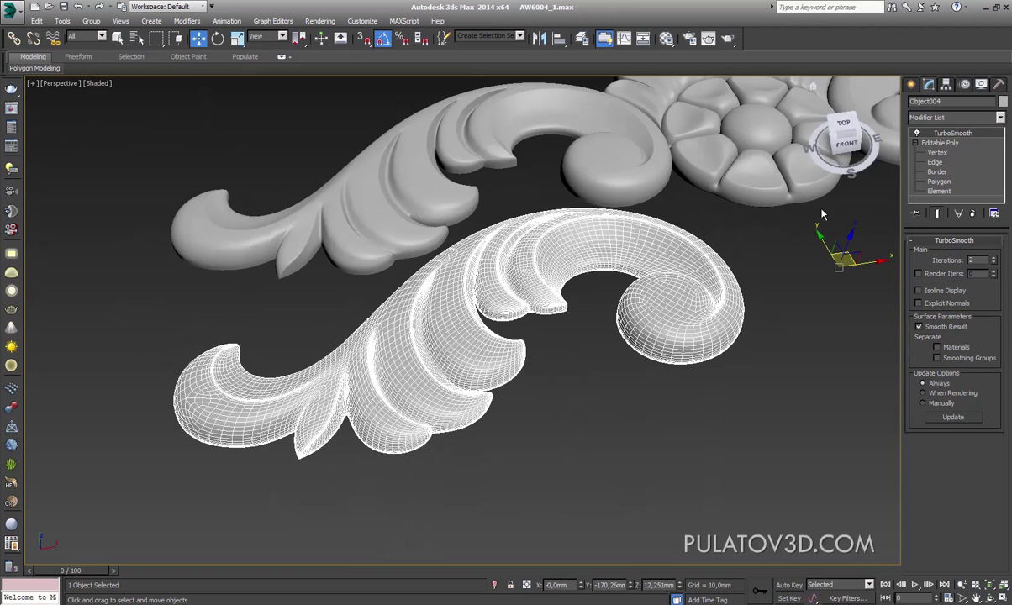
left_click(997, 260)
left_click(996, 264)
left_click(995, 264)
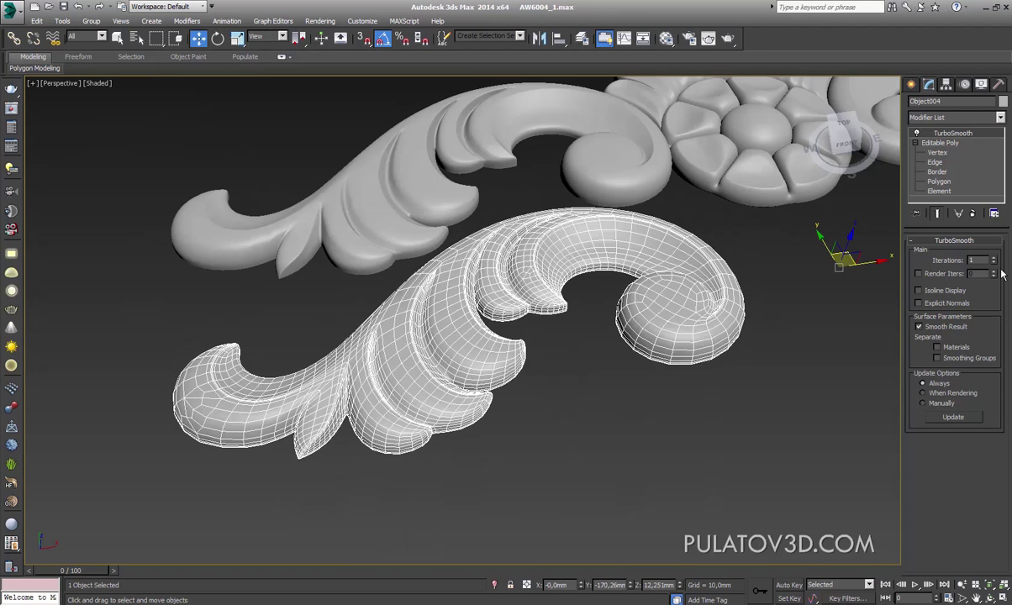
left_click(996, 264)
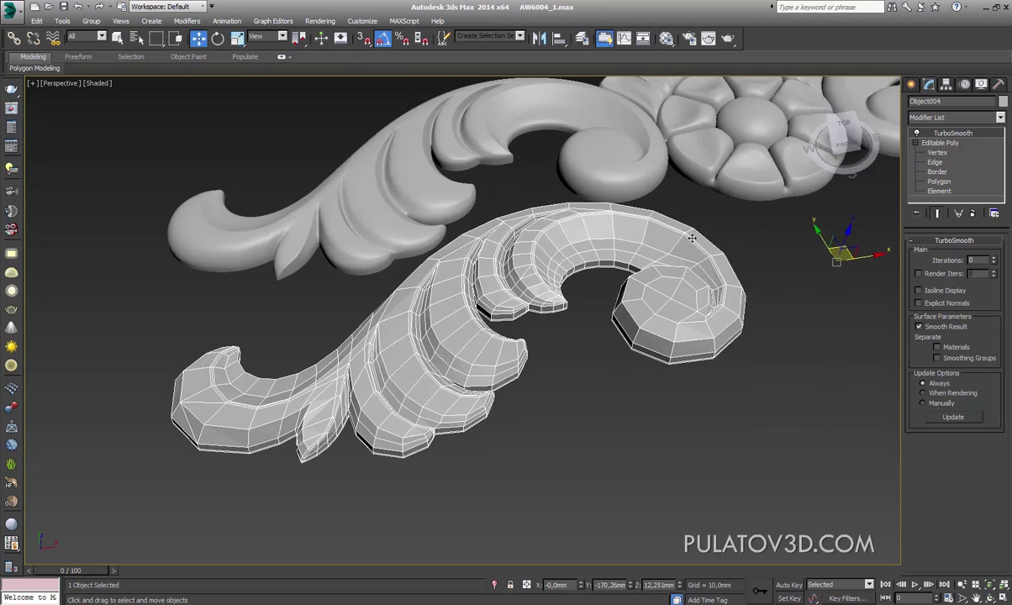
middle_click_drag(717, 290, 873, 126, "alt")
Step: Reset to an empty scene without saving and maximize the Perspective viewport
left_click(912, 85)
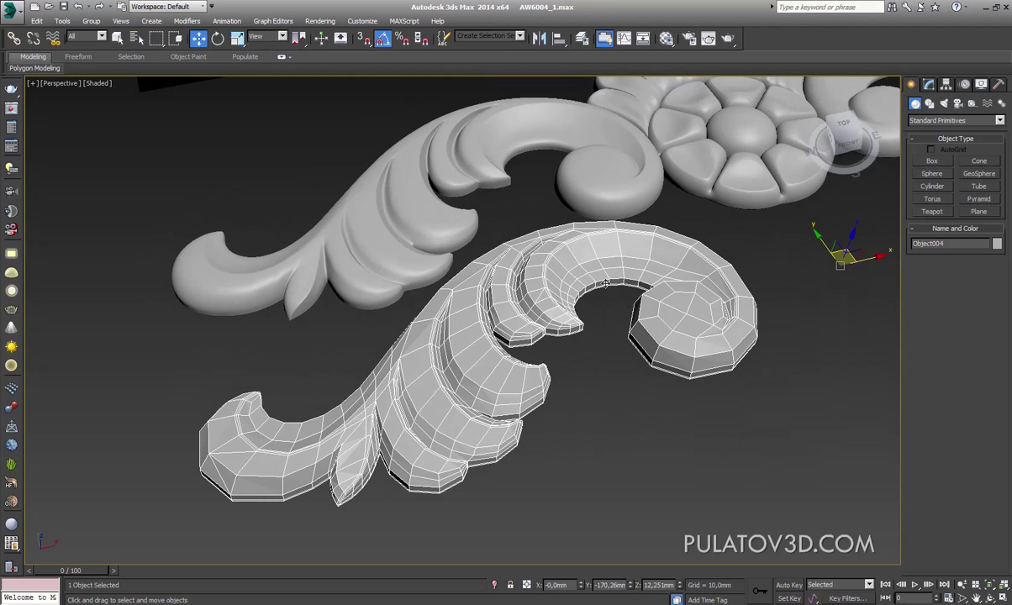
left_click(12, 12)
left_click(89, 107)
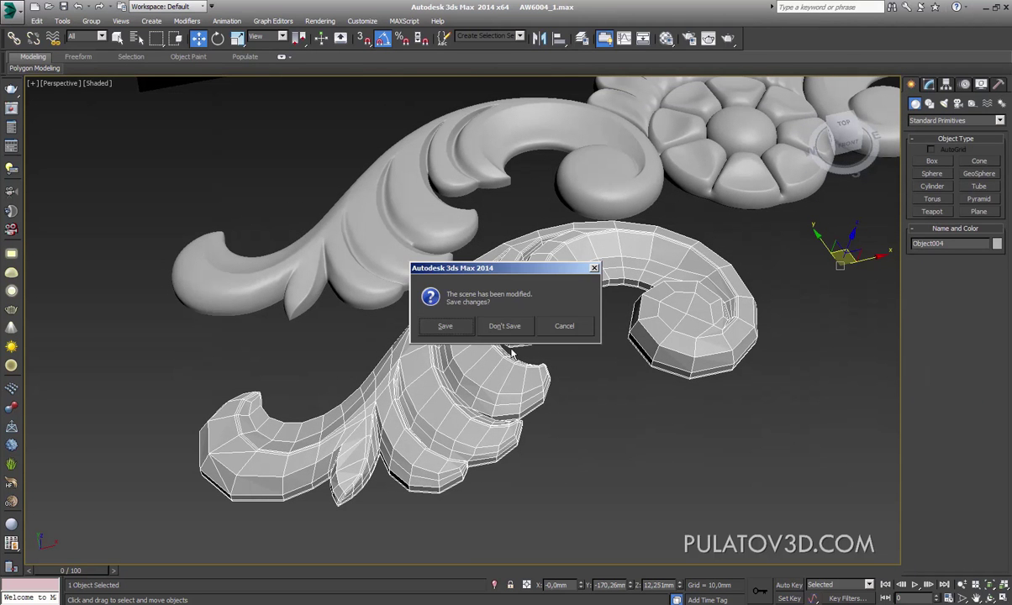
left_click(501, 326)
left_click(435, 307)
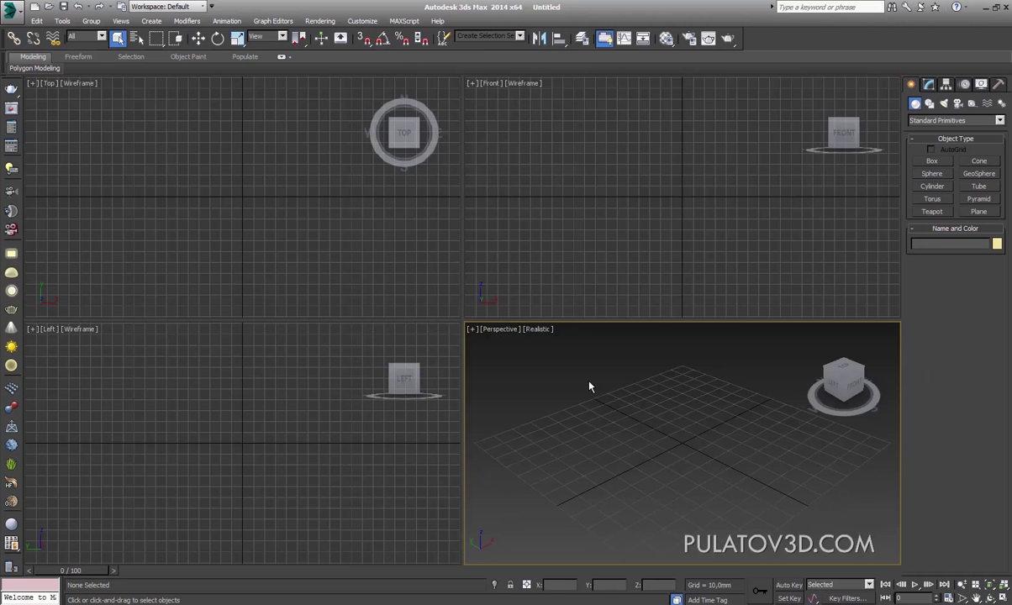
key("alt+w")
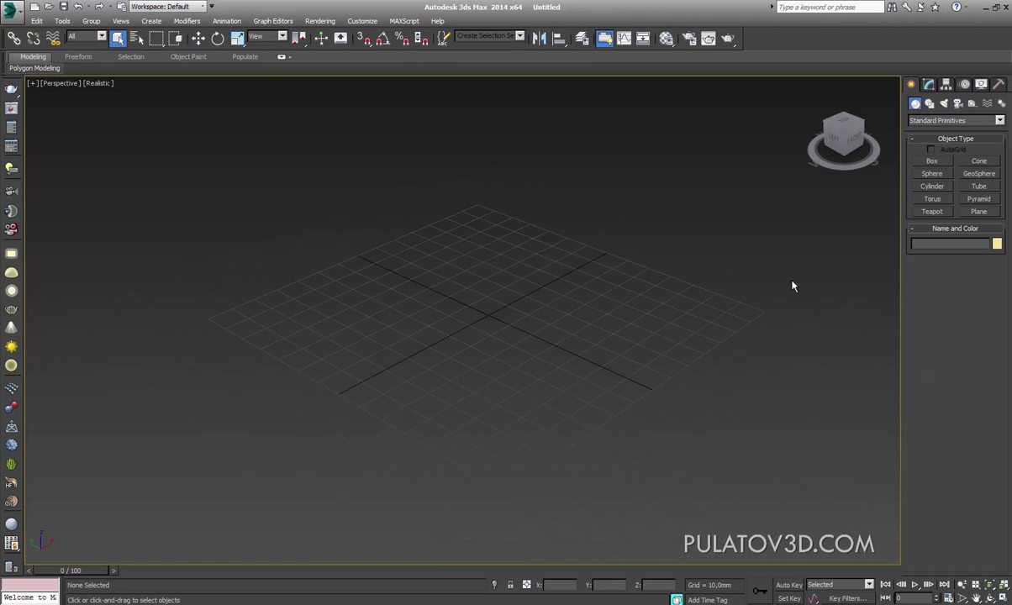
Step: Create a plane with Length 50 and Width 50 mm, viewed from nearly top-down
left_click(979, 212)
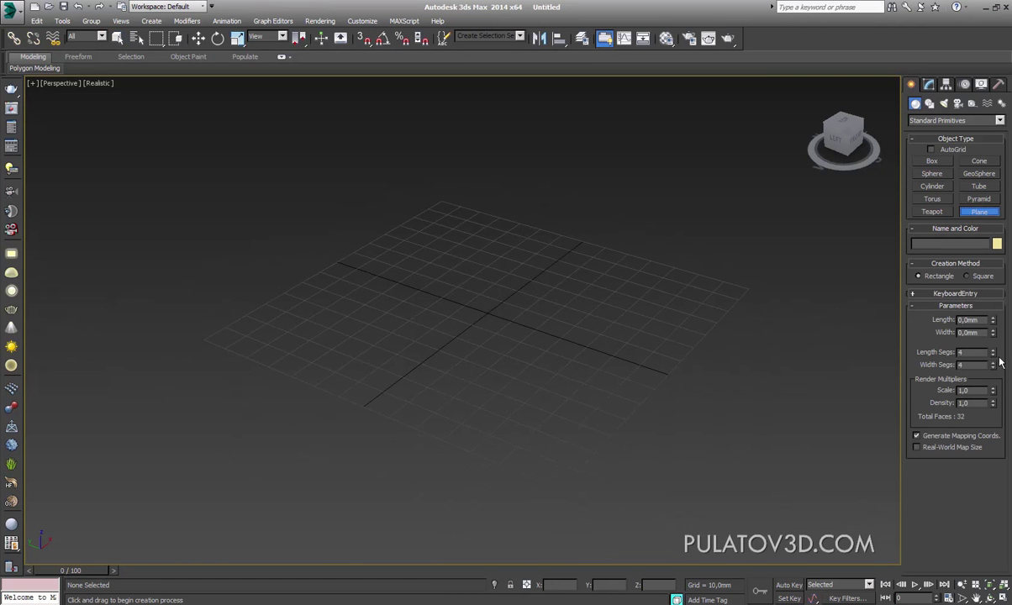
mouse_move(799, 407)
middle_mouse_down()
mouse_move(639, 329)
mouse_move(581, 315)
middle_mouse_up()
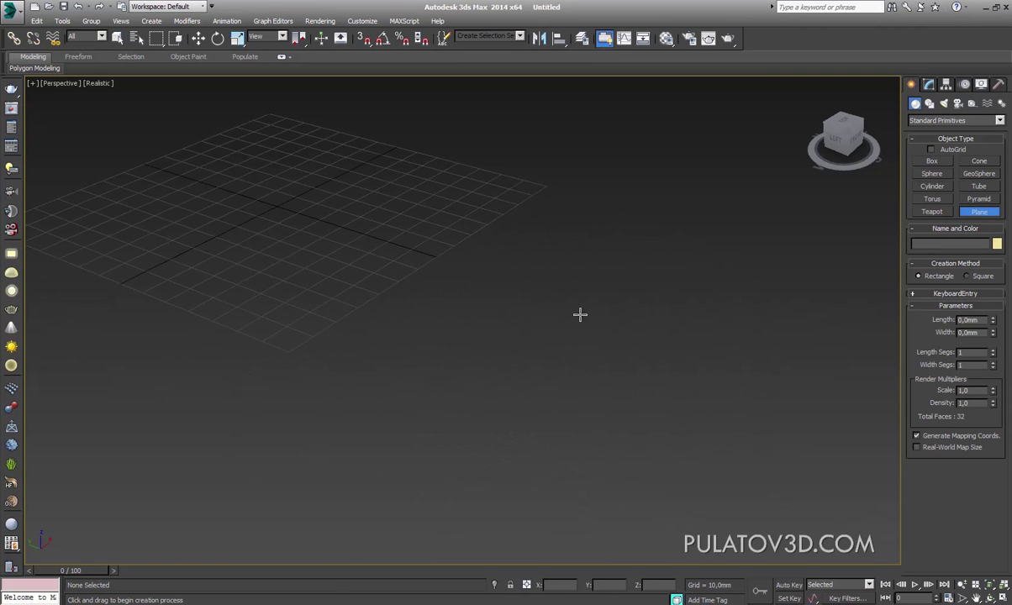
left_click_drag(581, 315, 648, 461)
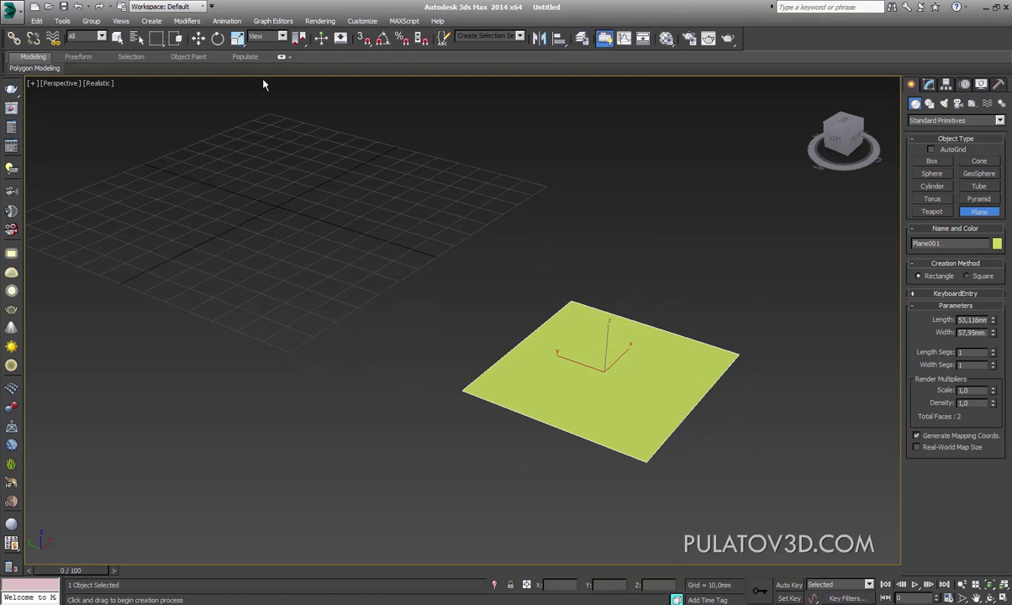
type("50")
key("Tab")
type("50")
key("Return")
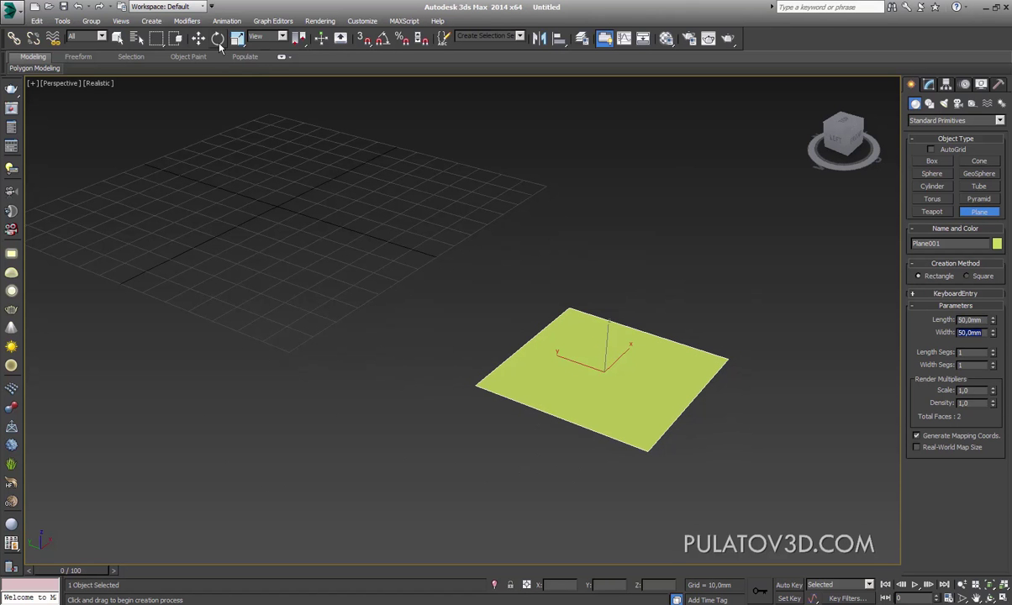
left_click(198, 38)
mouse_move(622, 284)
middle_mouse_down("alt")
mouse_move(560, 358)
mouse_move(575, 368)
mouse_move(571, 335)
mouse_move(592, 305)
mouse_move(619, 301)
mouse_move(653, 355)
mouse_move(595, 267)
middle_mouse_up("alt")
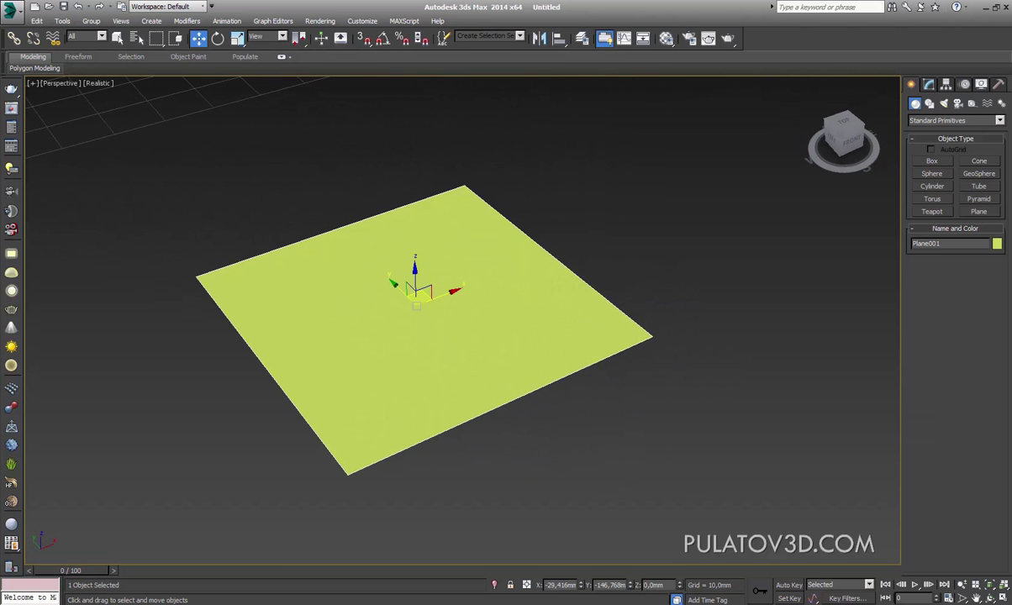
Step: Set Plane001's object colour to dark red
left_click(997, 243)
left_click(538, 375)
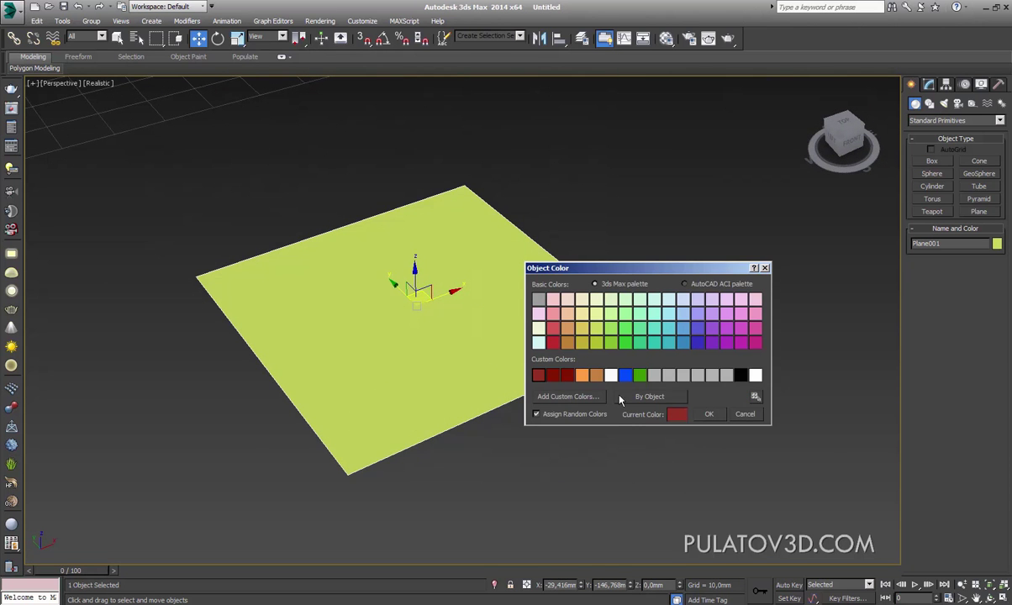
left_click(709, 414)
scroll(631, 283, "down", 3)
mouse_move(631, 282)
middle_mouse_down("alt")
mouse_move(650, 268)
mouse_move(572, 320)
mouse_move(380, 343)
middle_mouse_up("alt")
scroll(575, 329, "up", 5)
scroll(527, 319, "down", 3)
scroll(528, 317, "down", 2)
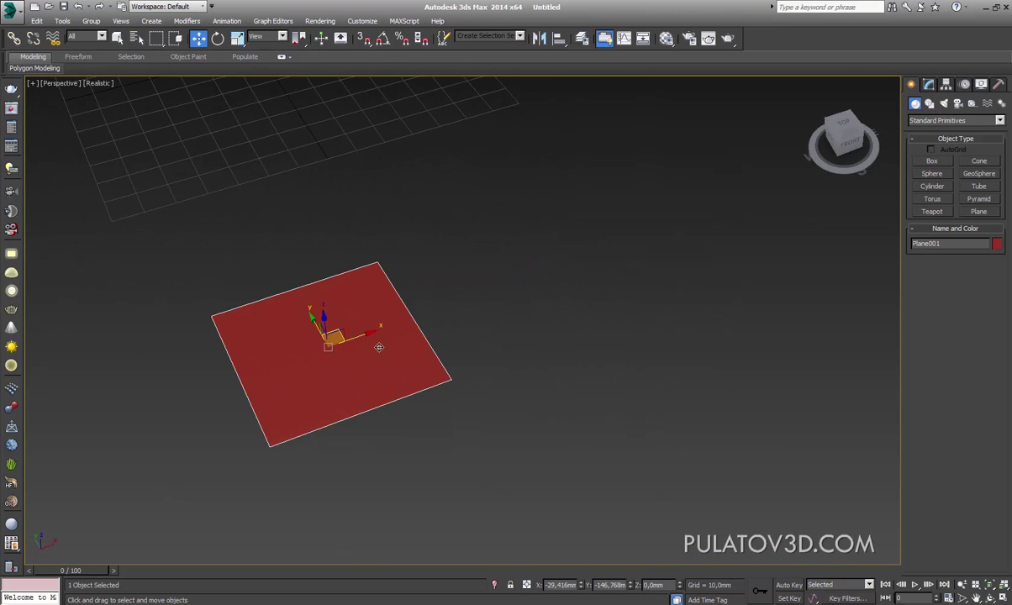
Step: Copy the red plane to the right as Plane002 and add TurboSmooth to it
left_click_drag(379, 343, 640, 285, "shift")
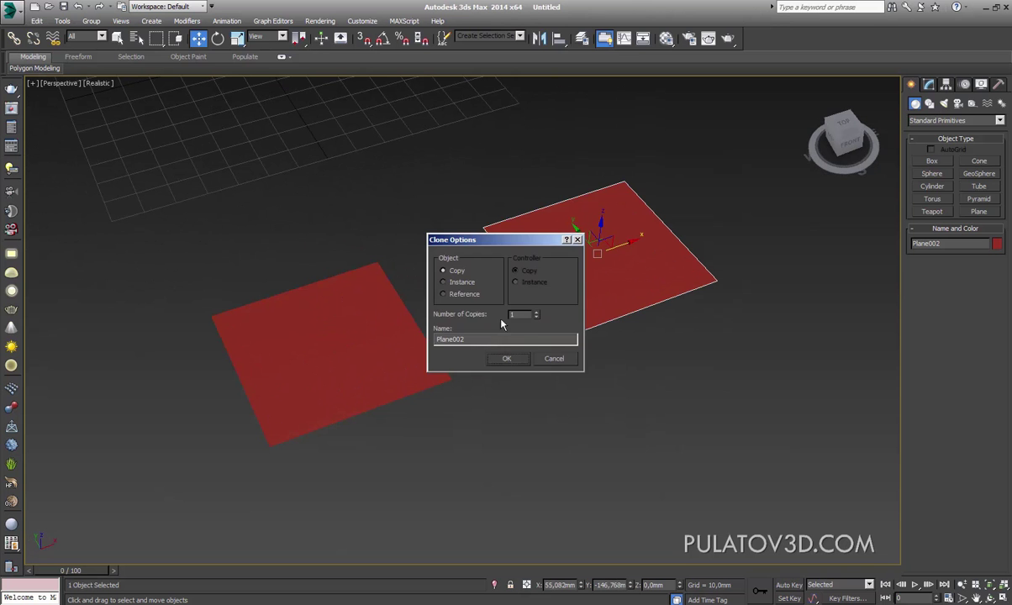
left_click(509, 358)
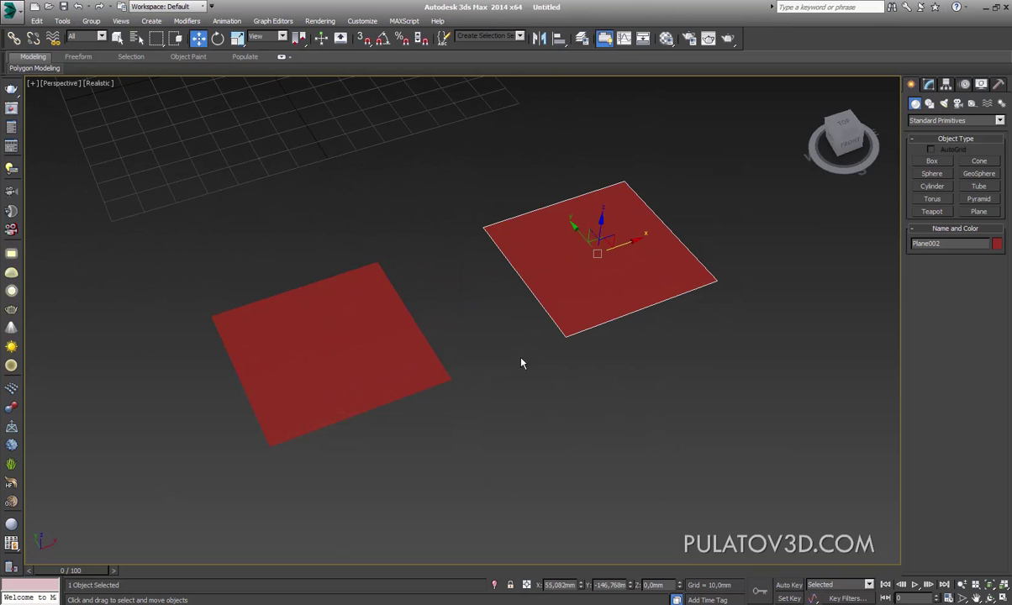
left_click(931, 86)
left_click(943, 118)
scroll(959, 337, "down", 8)
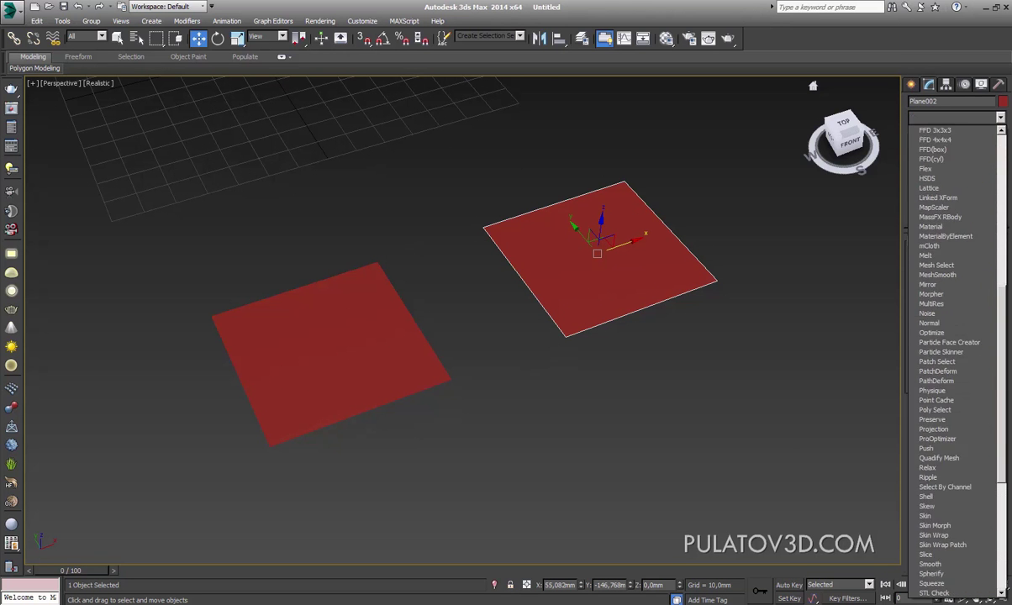
scroll(959, 378, "down", 5)
left_click(959, 419)
Step: Copy the smoothed plane as Plane003 with TurboSmooth iterations 2, showing polygon edges
mouse_move(690, 271)
middle_mouse_down("alt")
mouse_move(841, 237)
mouse_move(673, 219)
mouse_move(624, 267)
middle_mouse_up("alt")
left_click_drag(624, 267, 836, 247, "shift")
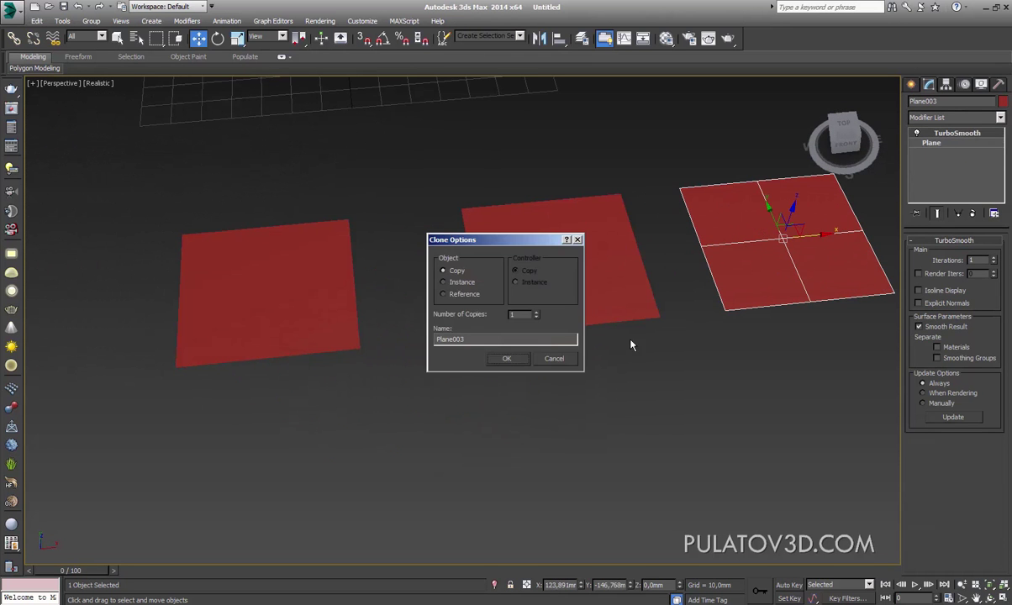
left_click(507, 359)
left_click(994, 257)
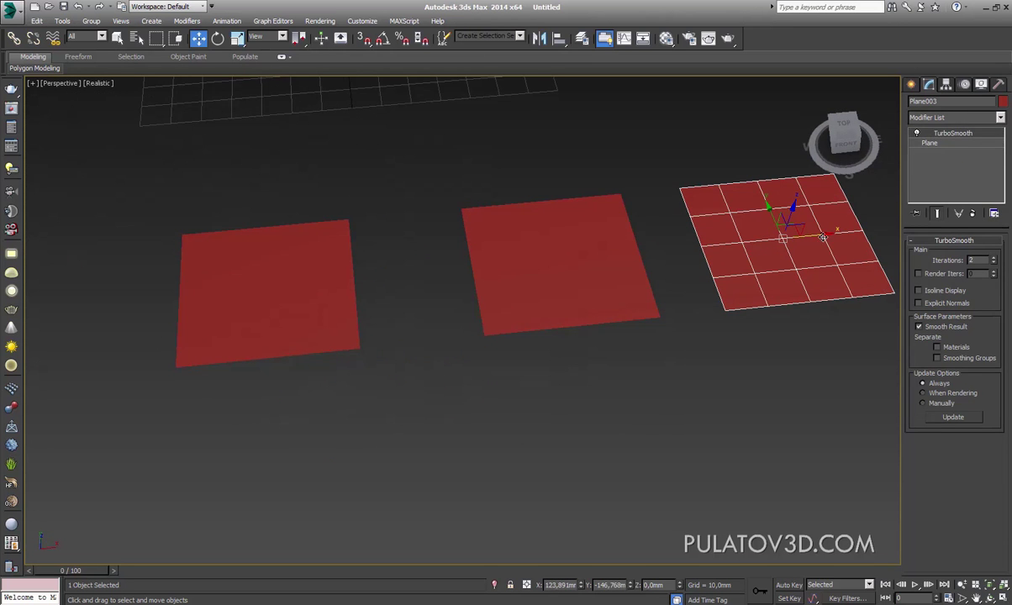
key("F4")
Step: Line the three planes up diagonally, then clone flat Plane001 off to the right
middle_click_drag(608, 211, 328, 439, "alt")
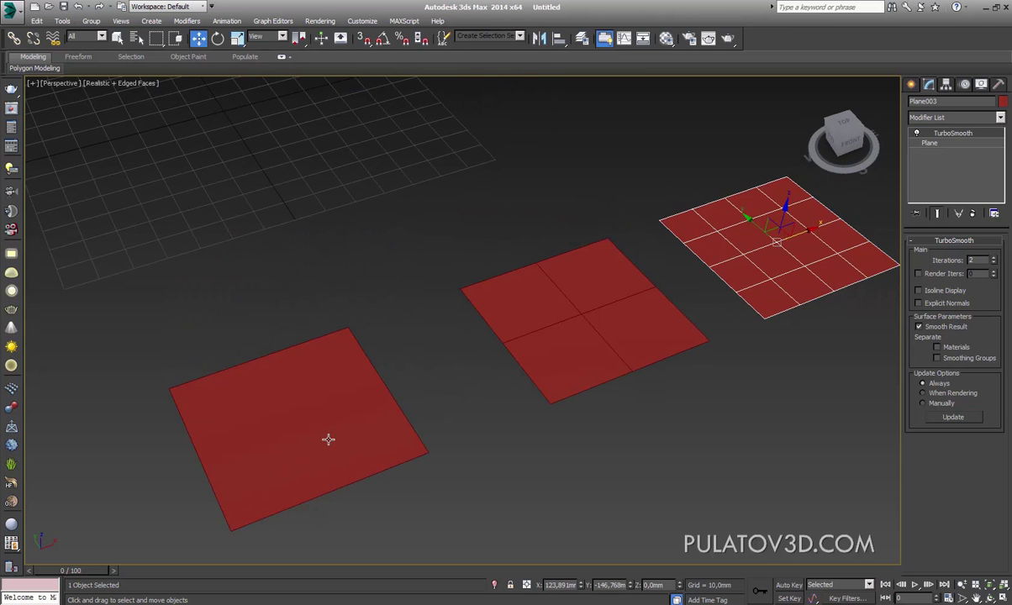
left_click(328, 439)
left_click_drag(326, 397, 383, 379)
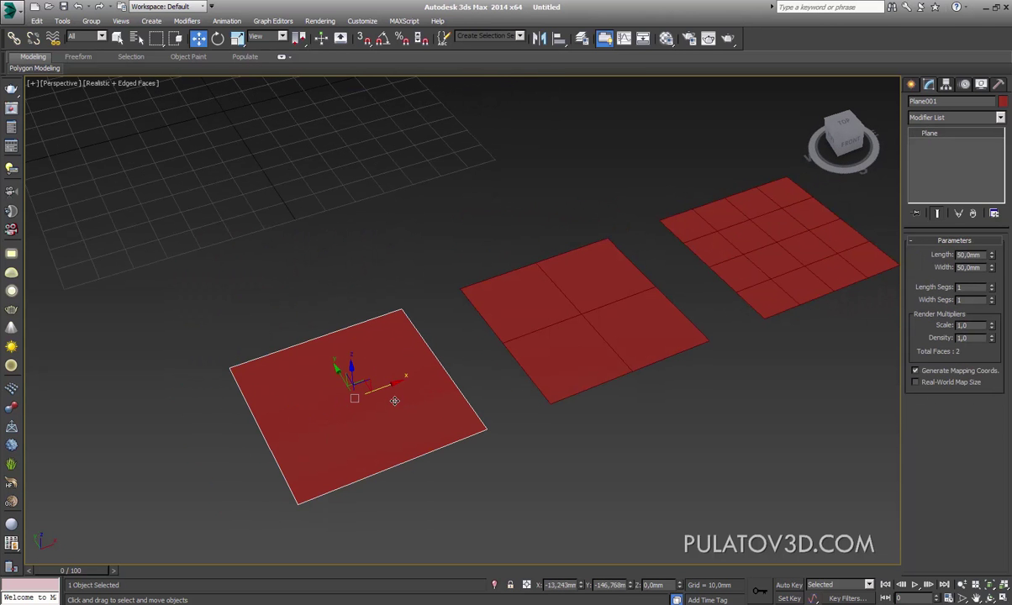
left_click(576, 335)
middle_click_drag(655, 335, 547, 370)
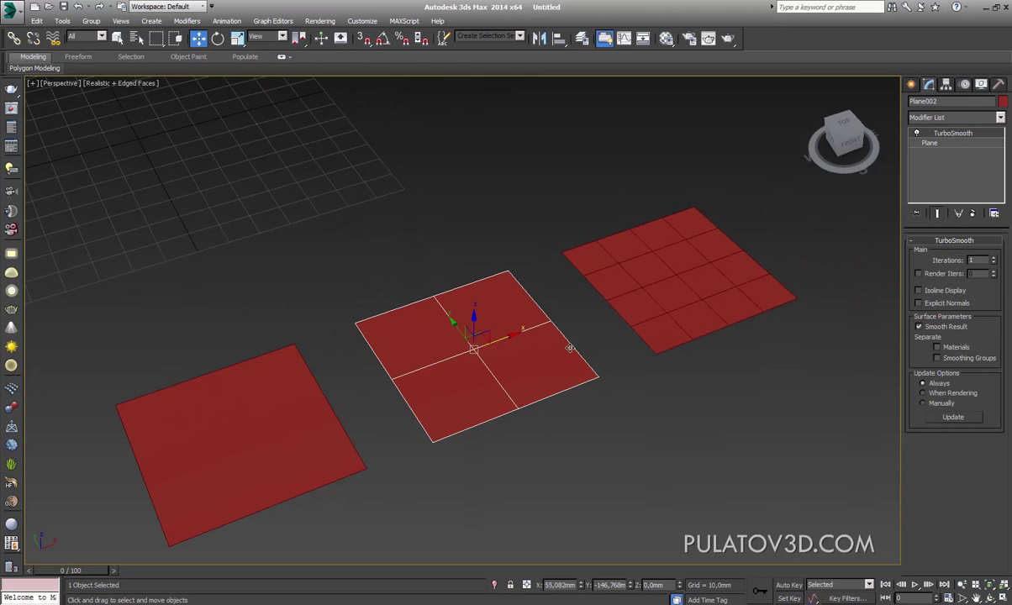
left_click(673, 277)
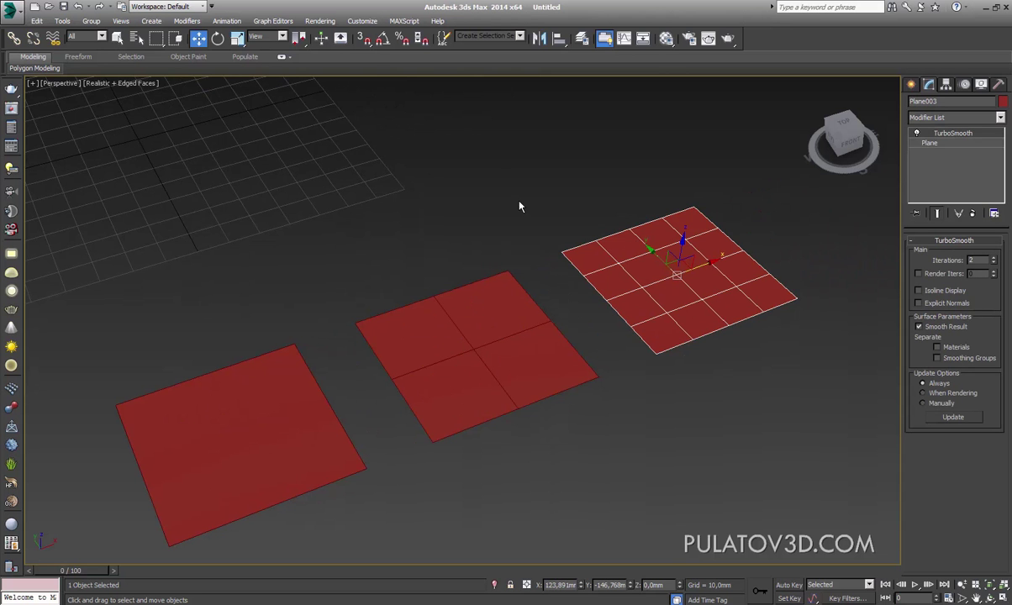
scroll(610, 301, "down", 5)
scroll(656, 242, "up", 3)
mouse_move(656, 242)
middle_mouse_down("alt")
mouse_move(619, 259)
mouse_move(644, 253)
middle_mouse_up("alt")
middle_click_drag(652, 305, 594, 305, "alt")
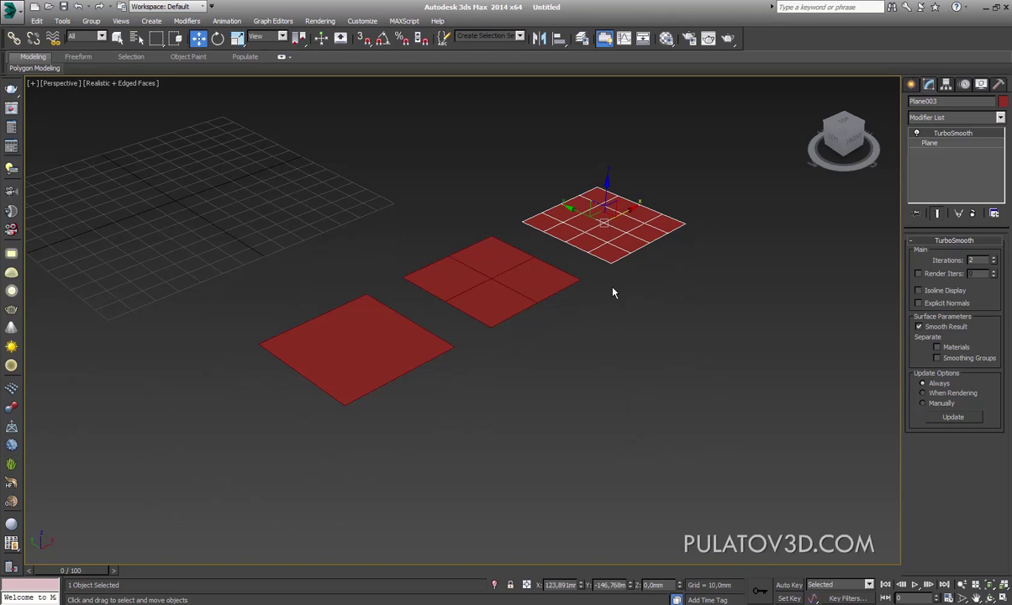
left_click(360, 305)
mouse_move(338, 328)
middle_mouse_down("alt")
mouse_move(427, 350)
mouse_move(390, 401)
middle_mouse_up("alt")
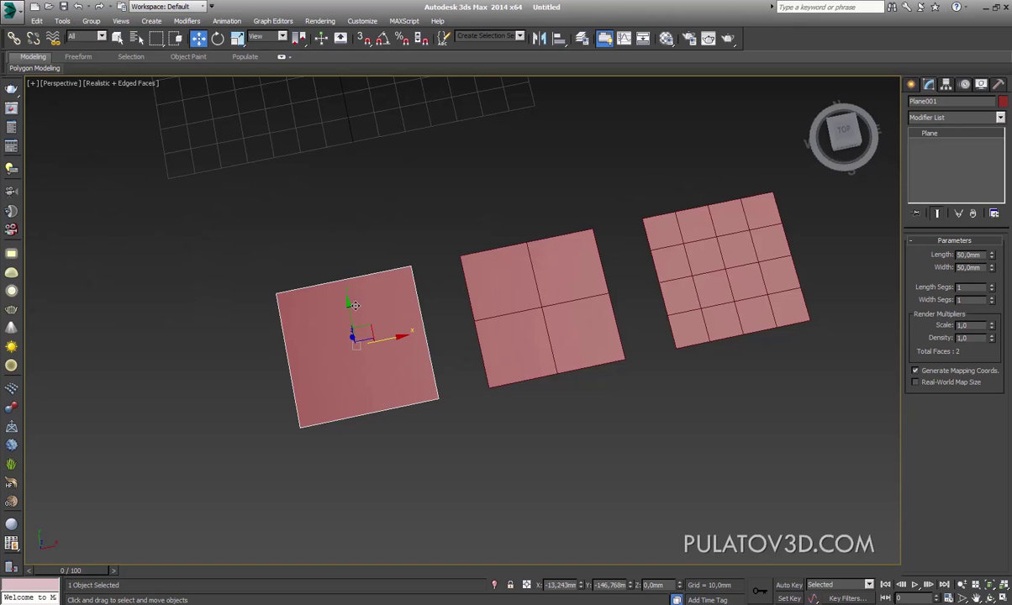
mouse_move(399, 330)
middle_mouse_down("alt")
mouse_move(481, 312)
mouse_move(328, 350)
middle_mouse_up("alt")
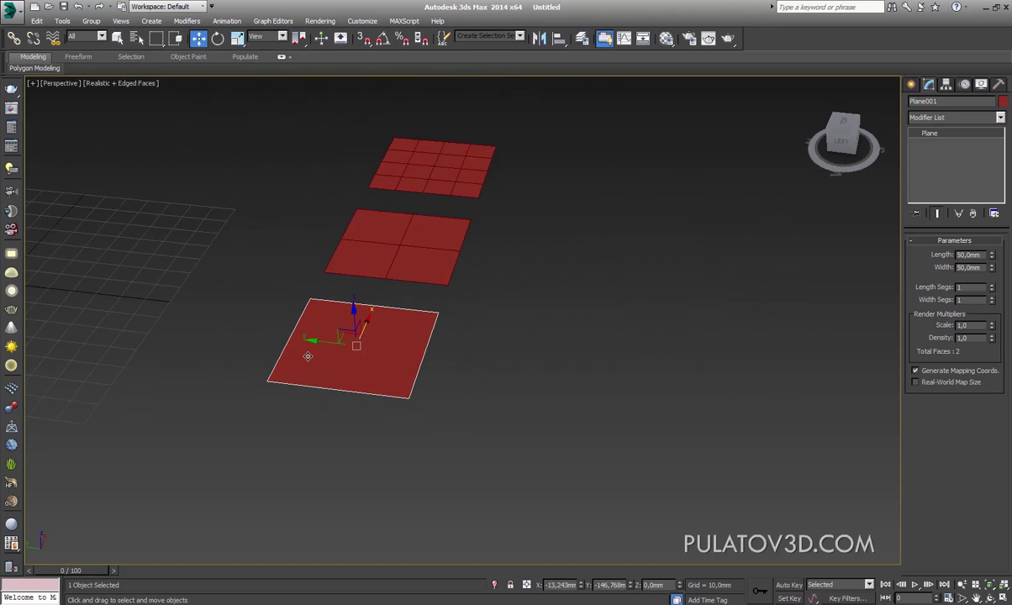
Step: Shift-clone the flat plane as Plane004 and give it 2 length and 2 width segments
mouse_move(324, 356)
left_mouse_down("shift")
mouse_move(679, 403)
mouse_move(607, 394)
left_mouse_up("shift")
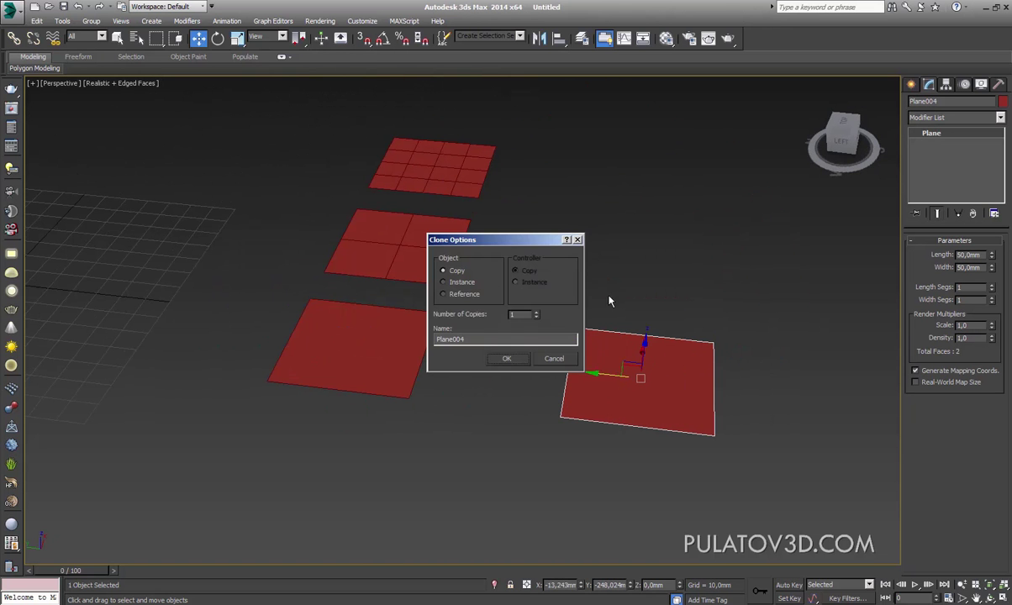
left_click(507, 359)
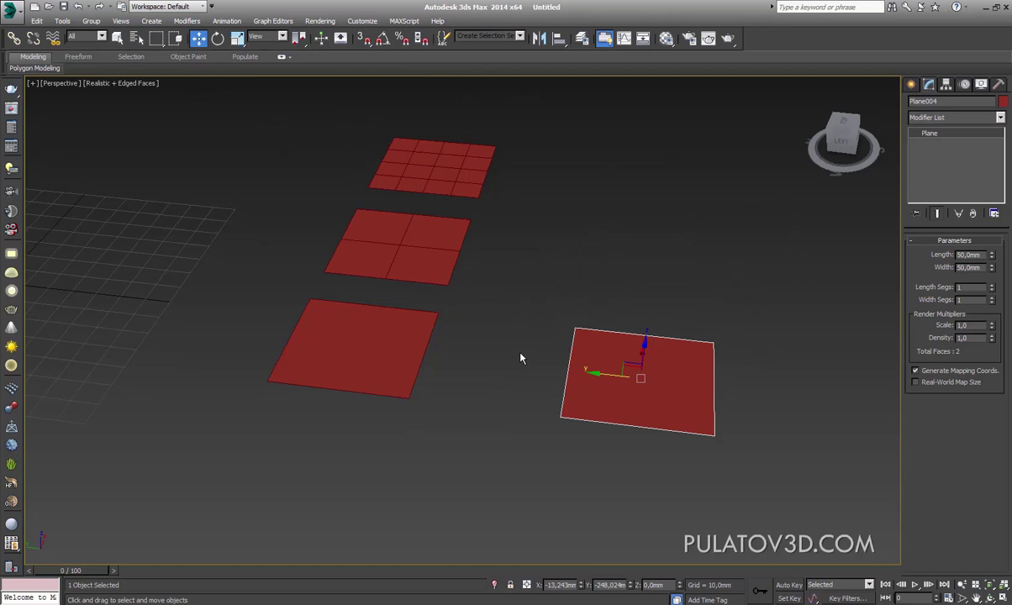
middle_click_drag(576, 269, 475, 254)
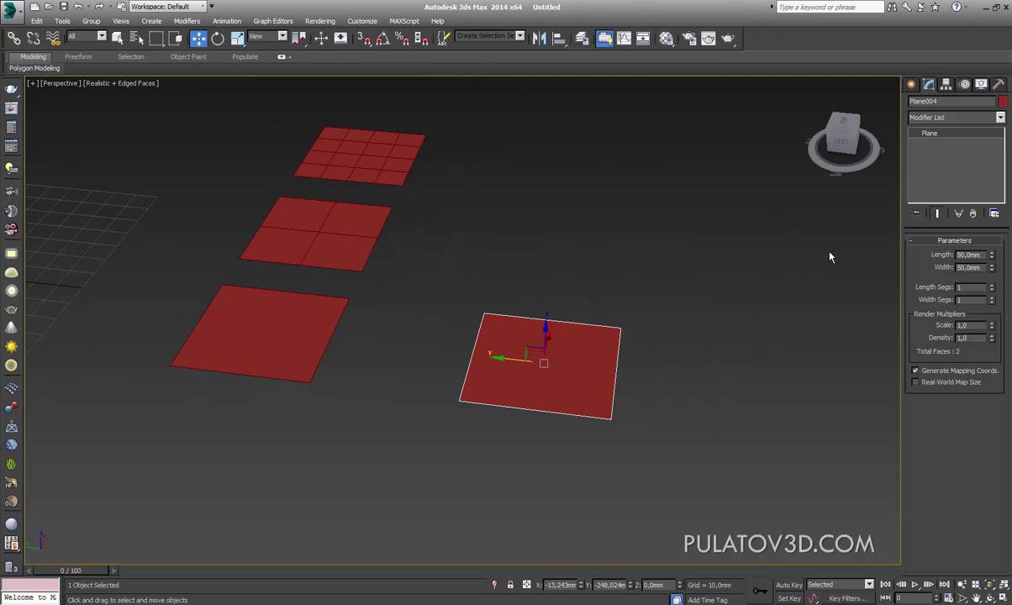
left_click(992, 285)
left_click(992, 298)
Step: Convert Plane004 to Editable Poly and pull its centre vertex up in Z into a peak
middle_click_drag(576, 339, 653, 321, "alt")
right_click(528, 380)
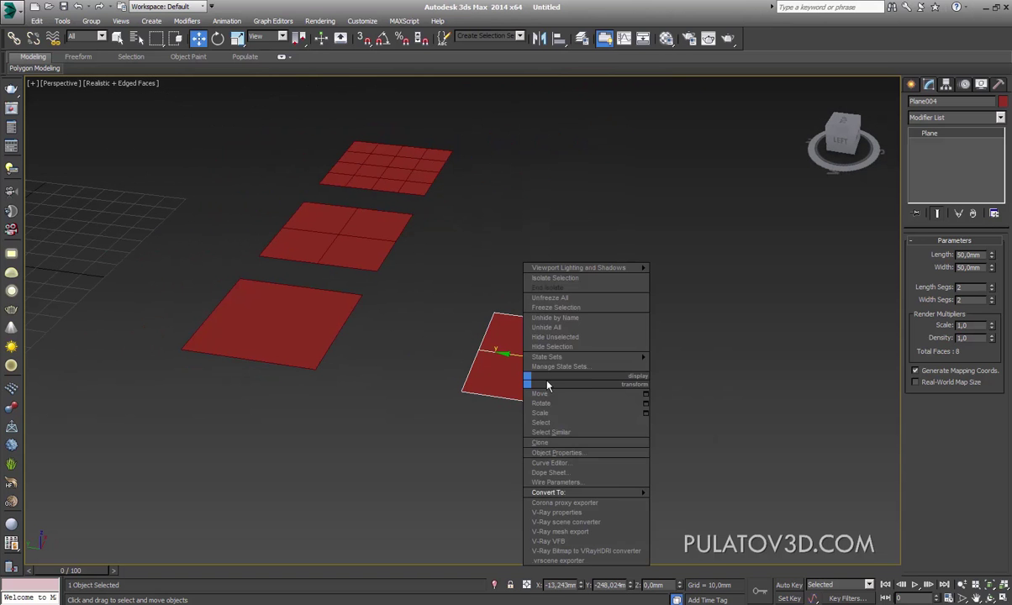
left_click(689, 503)
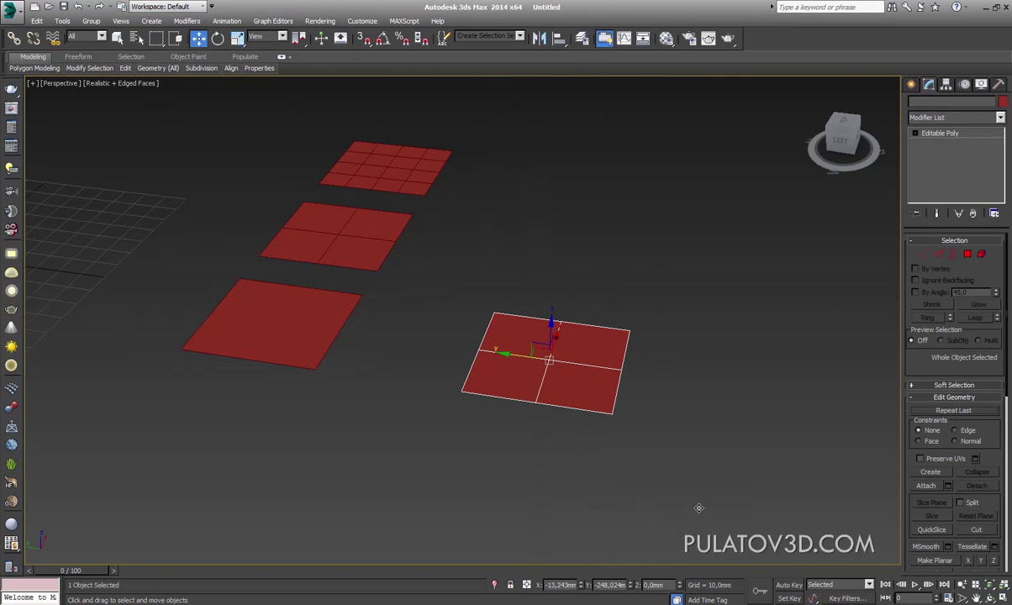
left_click(924, 254)
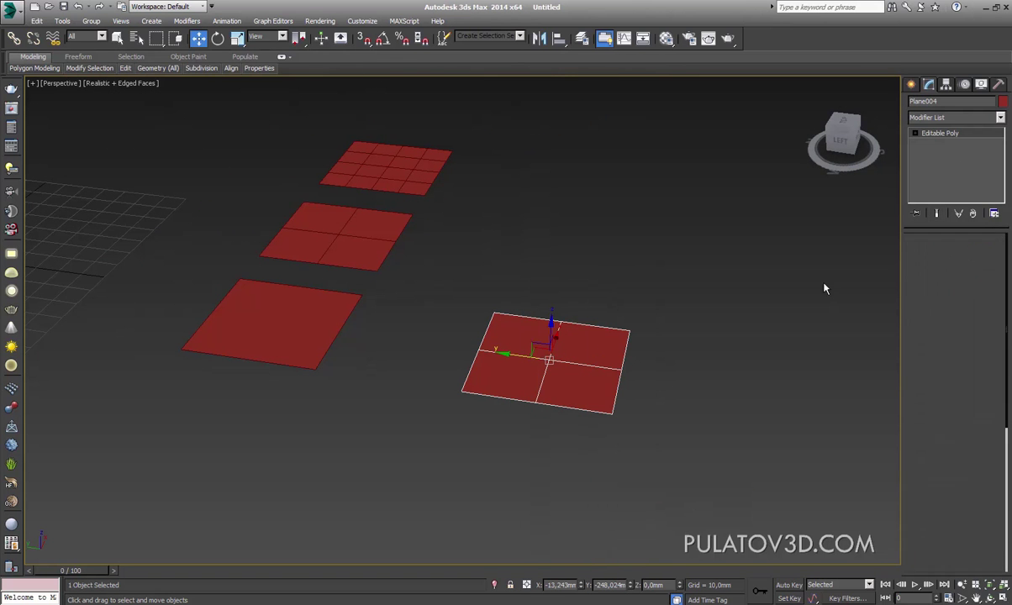
left_click_drag(561, 386, 551, 387)
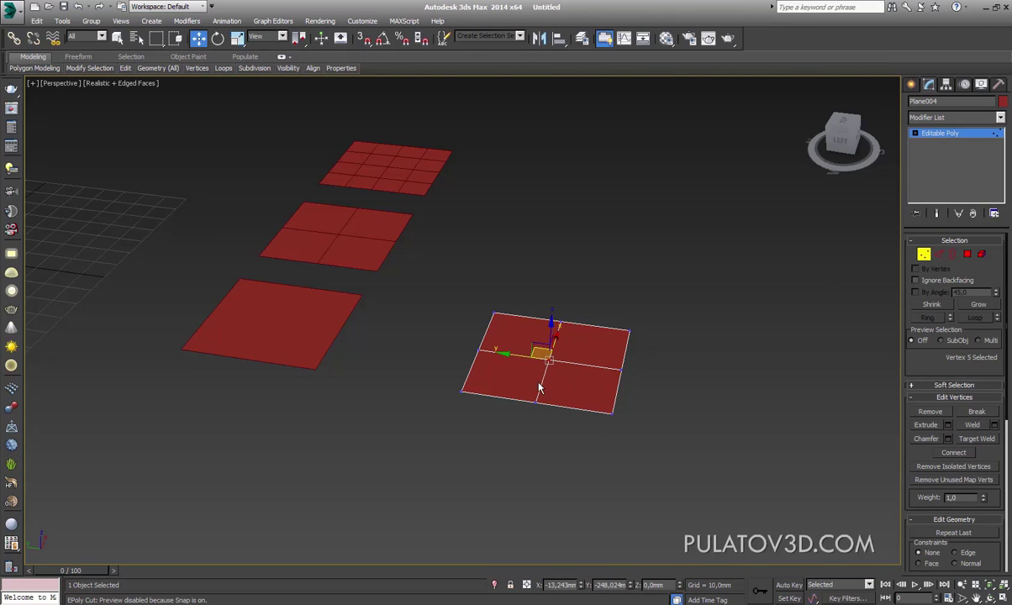
left_click_drag(556, 336, 568, 309)
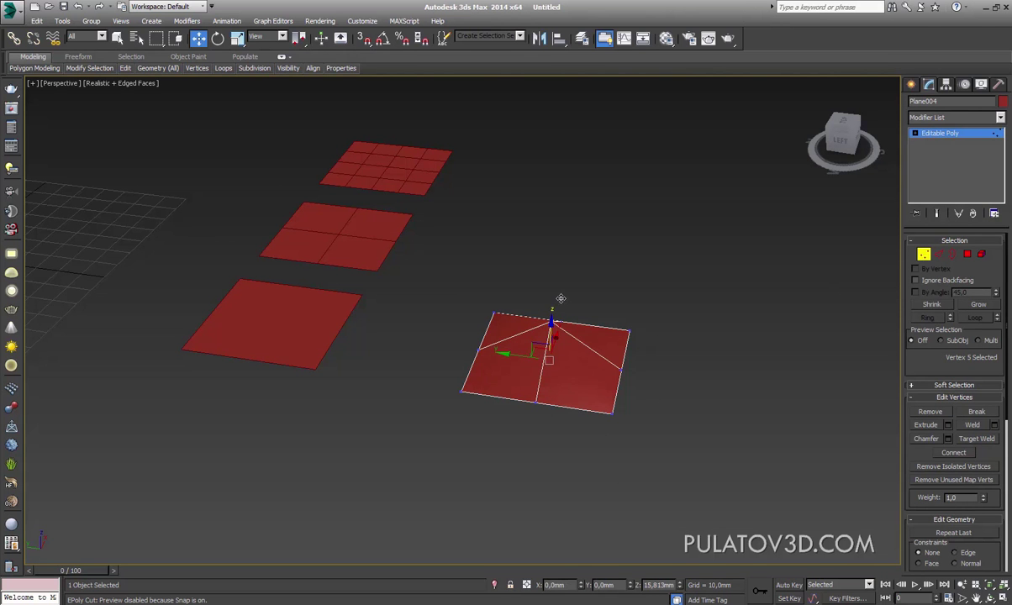
Step: Select the two vertices along the middle line and inspect the ridged plane from several angles
middle_click_drag(567, 309, 559, 295, "alt")
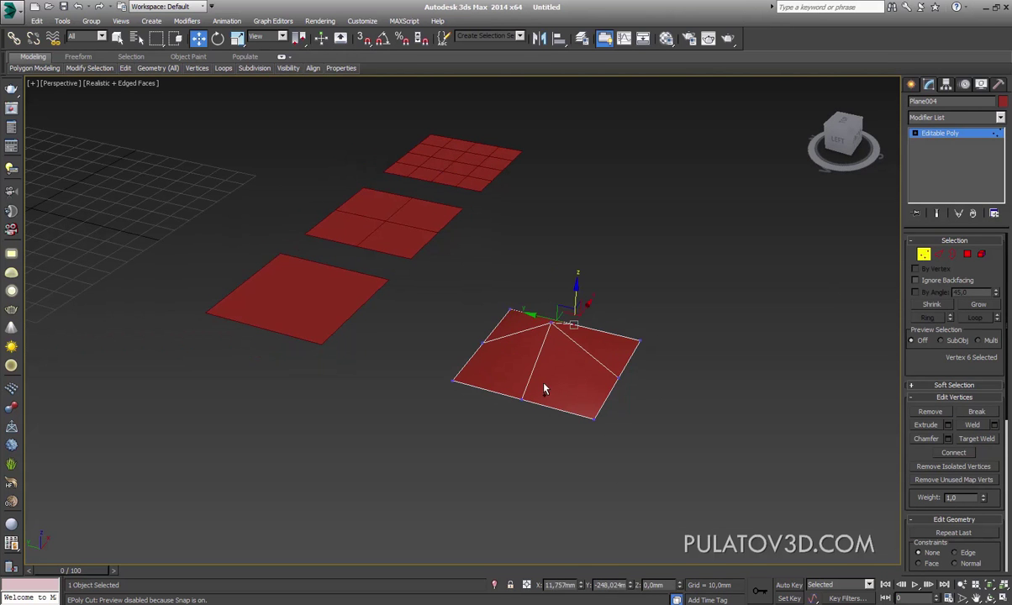
left_click_drag(511, 360, 563, 361)
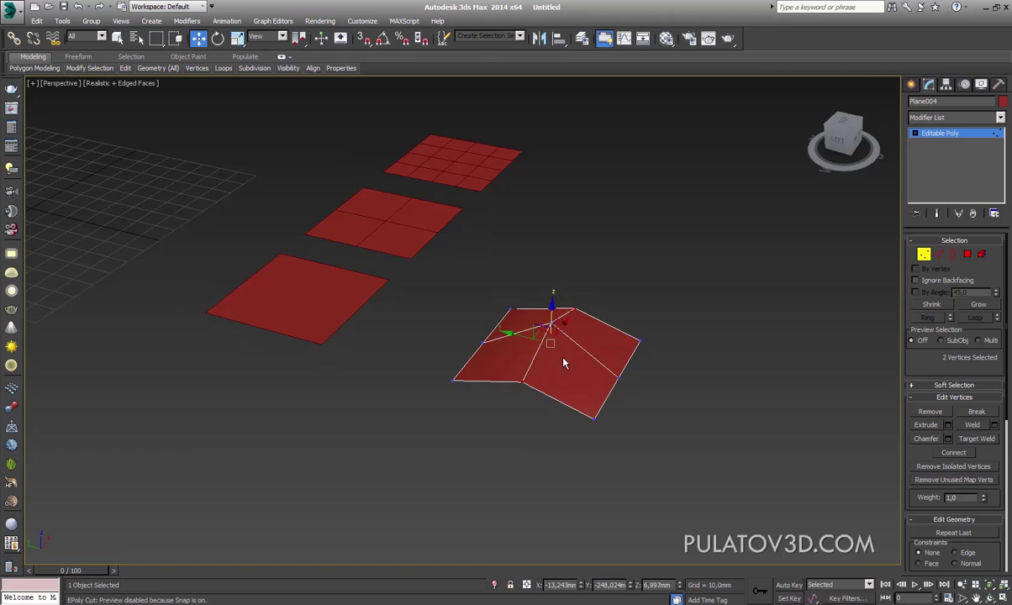
scroll(553, 333, "up", 3)
middle_click_drag(552, 333, 586, 301, "alt")
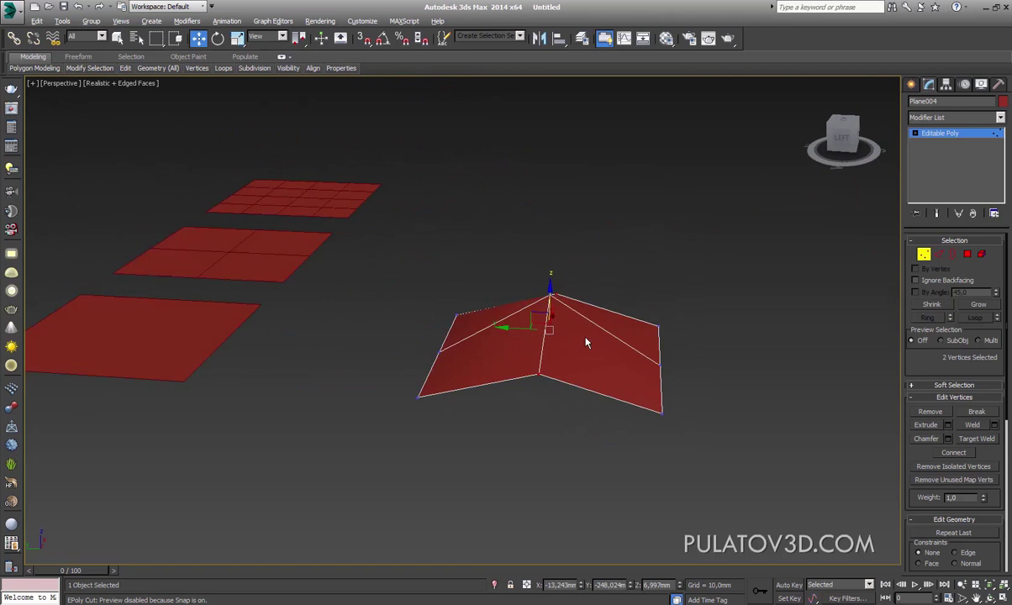
middle_click_drag(605, 294, 538, 335, "alt")
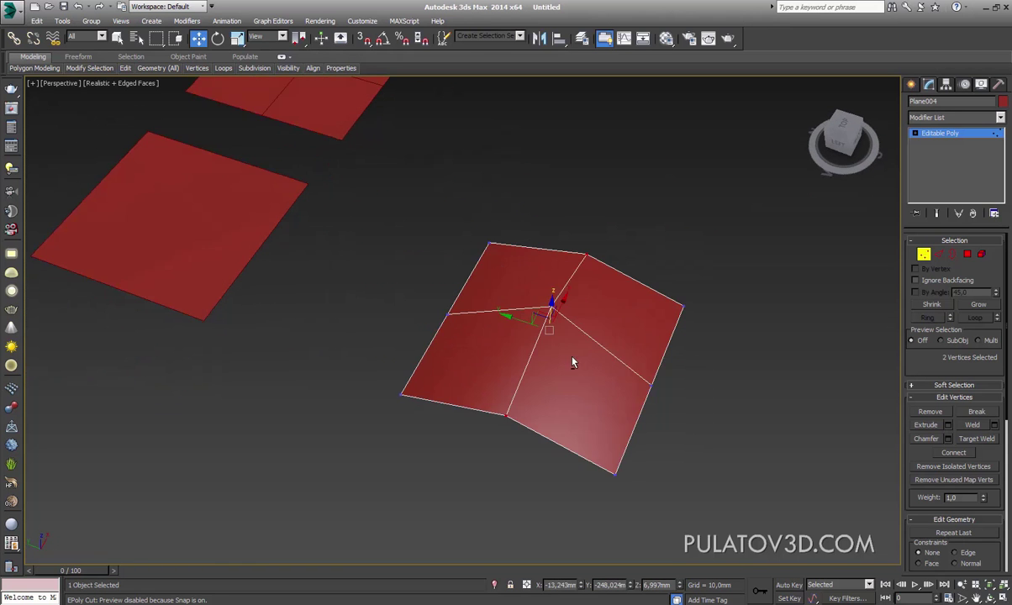
mouse_move(723, 215)
middle_mouse_down("alt")
mouse_move(607, 292)
mouse_move(687, 345)
mouse_move(558, 357)
middle_mouse_up("alt")
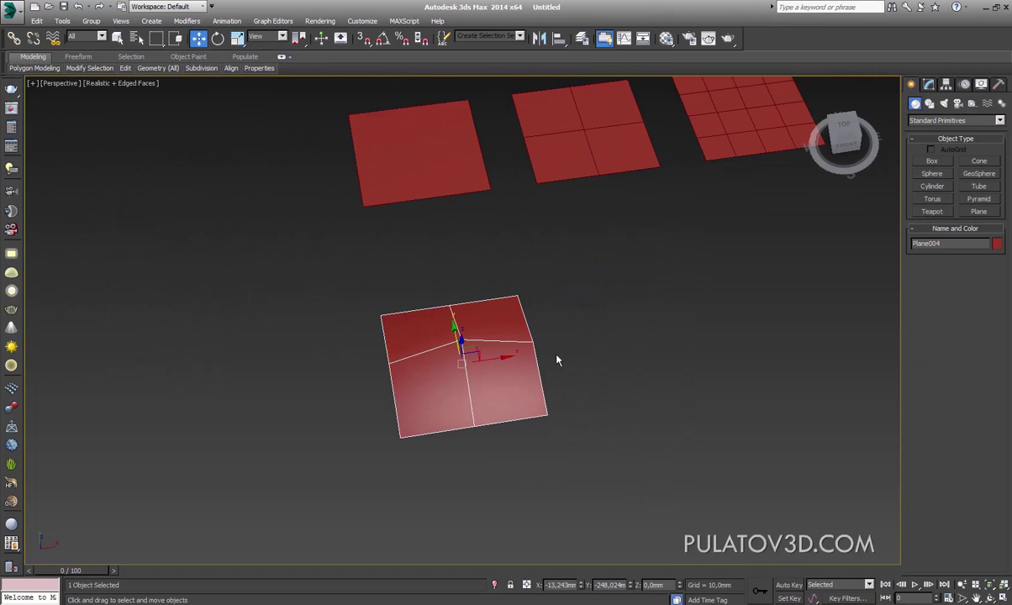
Step: Shift-clone the ridged Plane004 to its right as Plane005 and show it in the Modify panel
left_click_drag(486, 346, 714, 350, "shift")
left_click(497, 357)
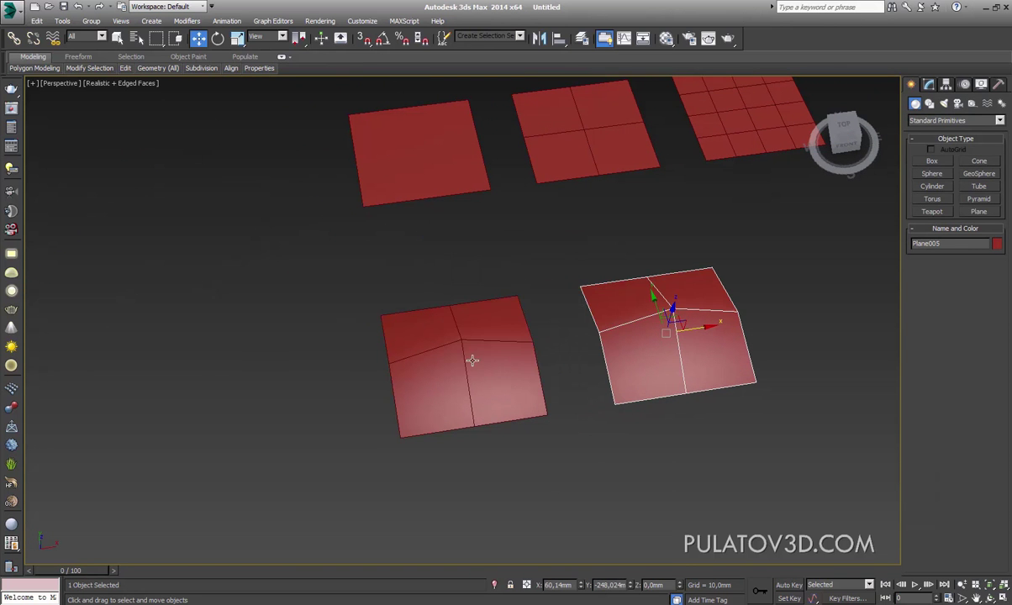
left_click(475, 313)
left_click(743, 328)
left_click(928, 84)
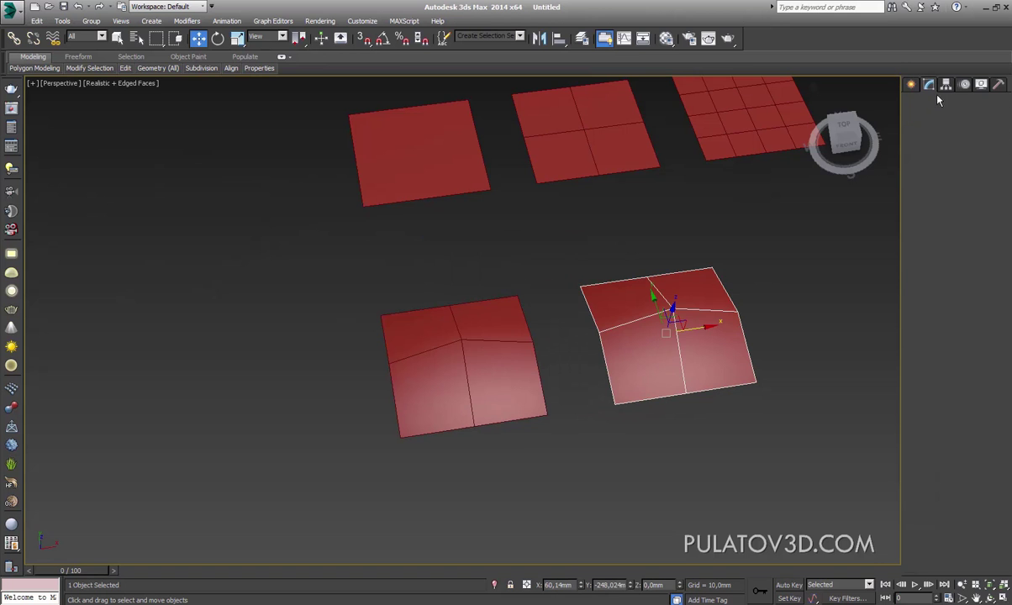
middle_click_drag(692, 303, 704, 305, "alt")
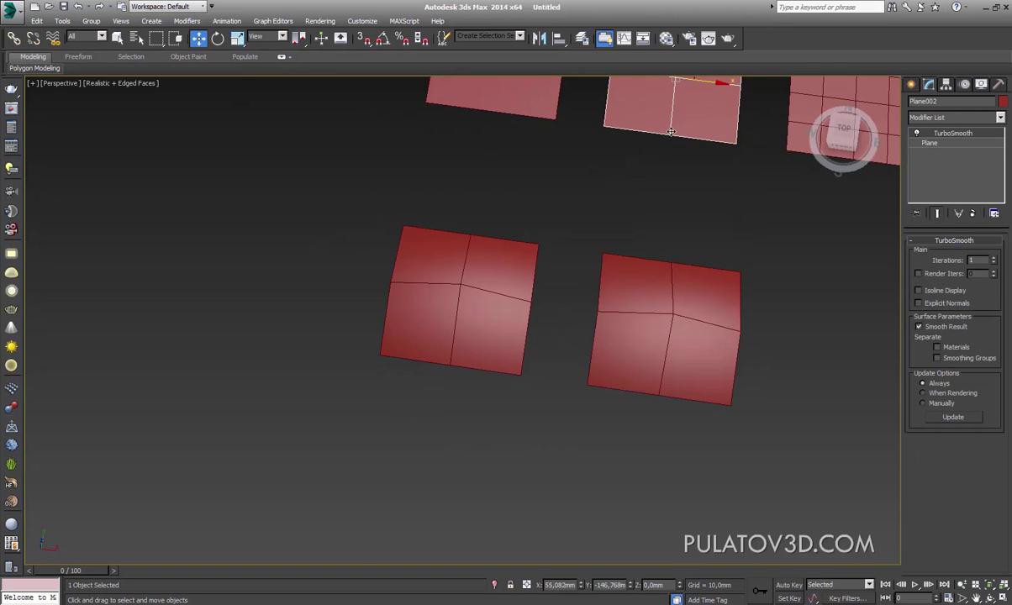
mouse_move(571, 187)
middle_mouse_down()
mouse_move(544, 204)
mouse_move(583, 197)
mouse_move(558, 263)
middle_mouse_up()
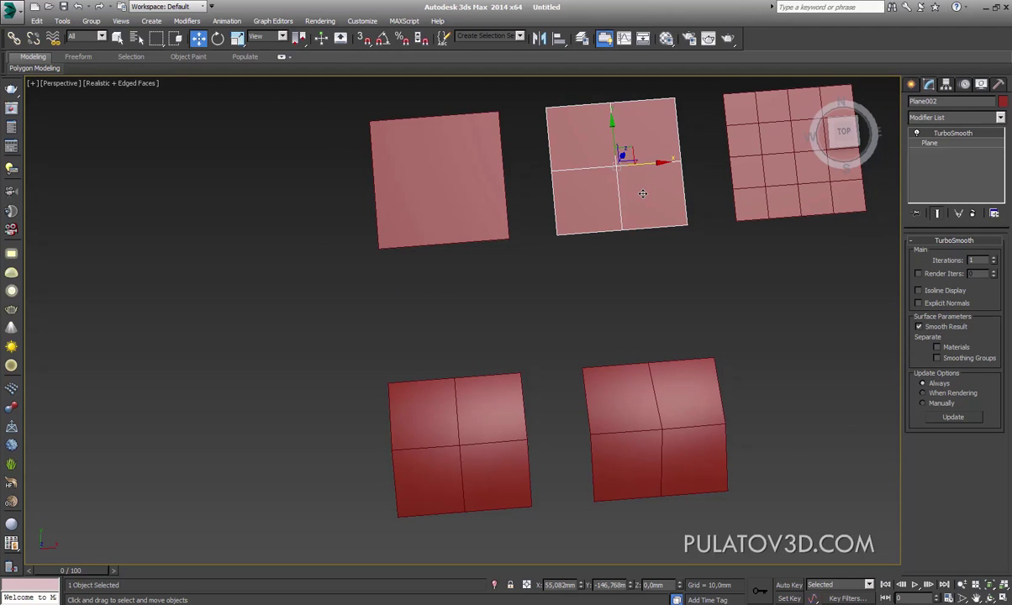
left_click(677, 386)
mouse_move(677, 386)
middle_mouse_down()
mouse_move(648, 354)
mouse_move(643, 290)
middle_mouse_up()
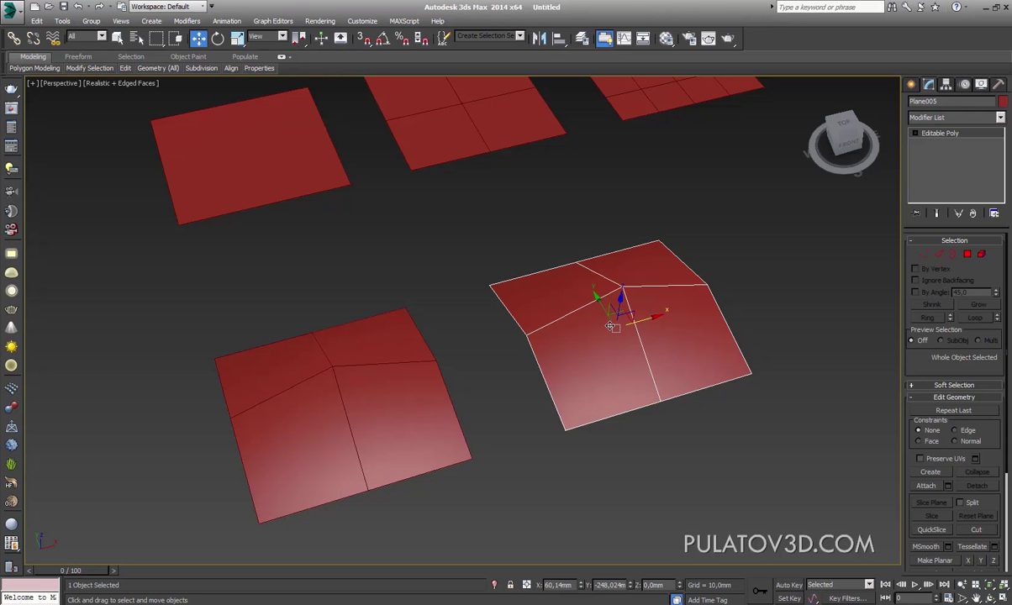
Step: Add TurboSmooth to Plane005 and toggle it off and on to compare with the coarse mesh
left_click(967, 118)
scroll(959, 337, "down", 5)
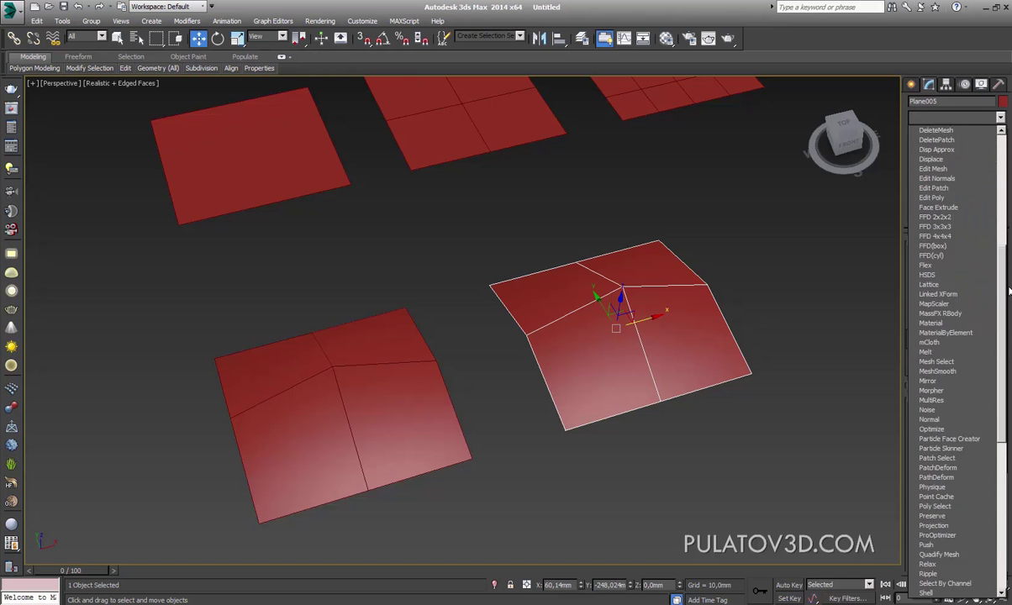
scroll(958, 378, "down", 5)
left_click(962, 420)
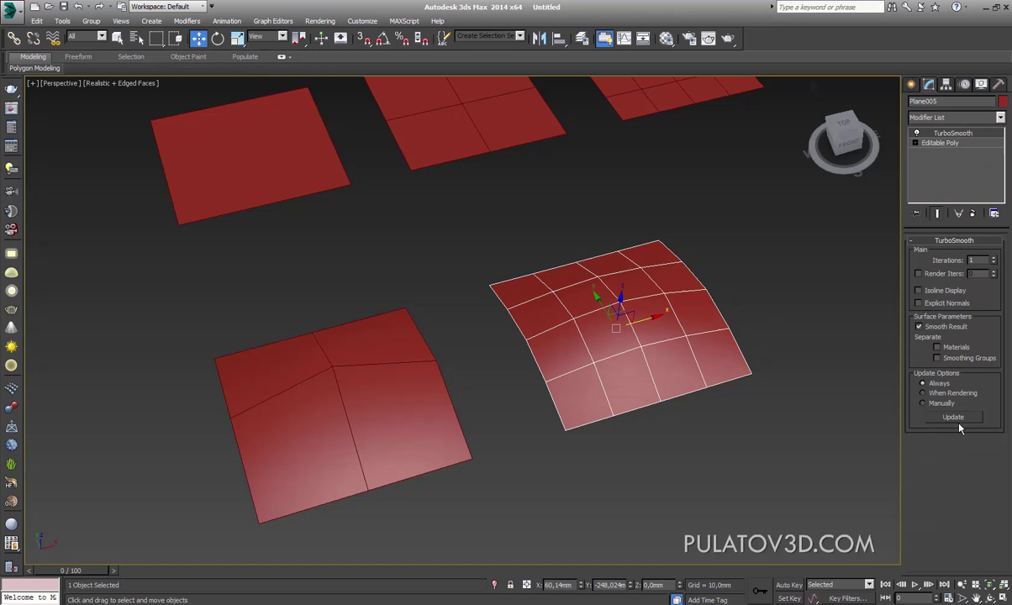
mouse_move(658, 292)
middle_mouse_down("alt")
mouse_move(728, 269)
mouse_move(741, 250)
mouse_move(644, 328)
mouse_move(673, 337)
middle_mouse_up("alt")
left_click(916, 133)
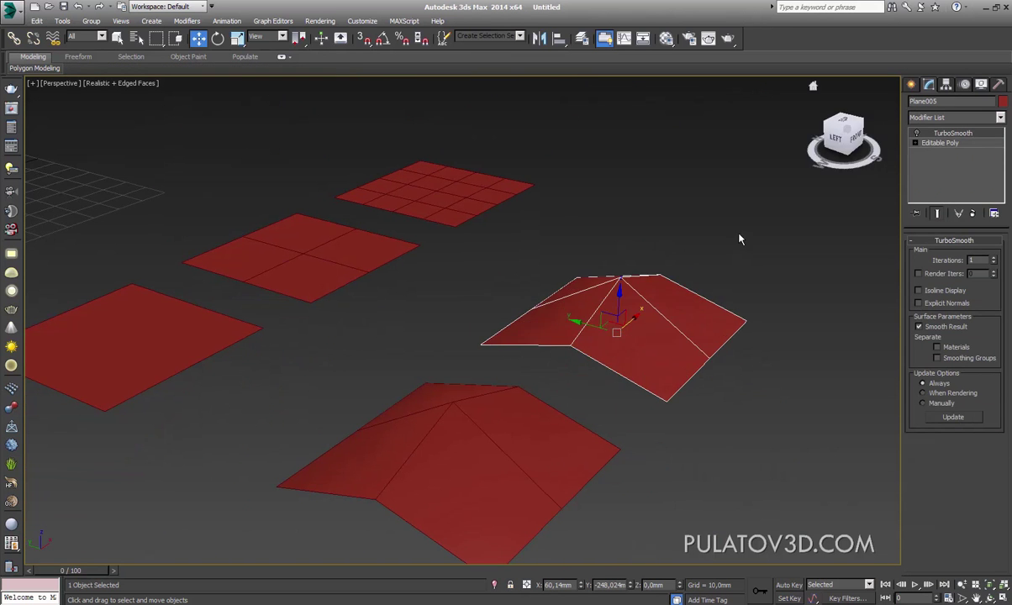
mouse_move(739, 235)
middle_mouse_down("alt")
mouse_move(678, 300)
mouse_move(670, 281)
mouse_move(701, 255)
mouse_move(694, 244)
mouse_move(663, 296)
mouse_move(715, 269)
middle_mouse_up("alt")
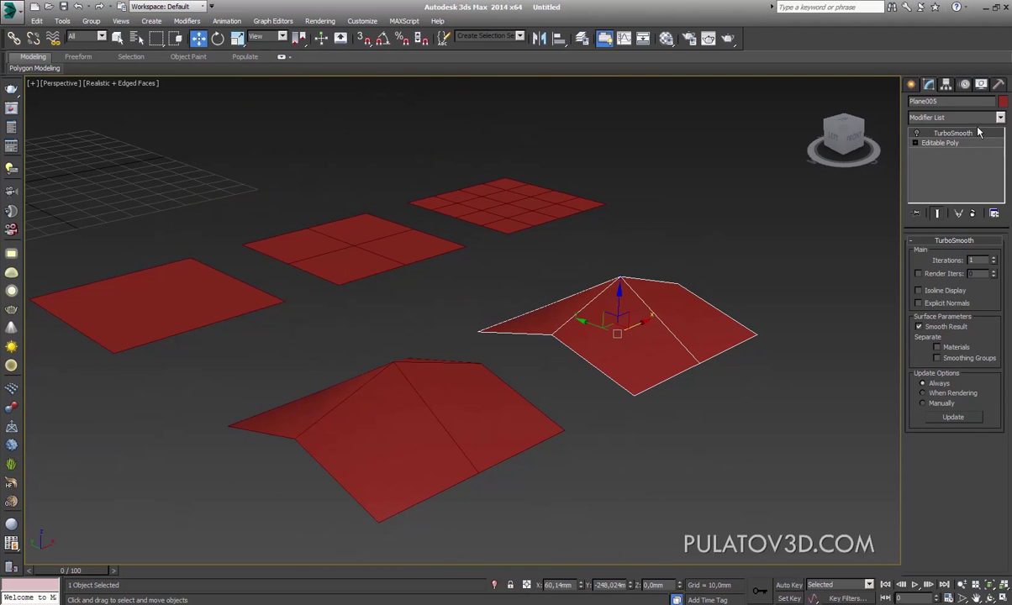
left_click(916, 133)
Step: Set TurboSmooth Iterations to 2 and hide the edge wireframe with F4
left_click(717, 278)
left_click(694, 286)
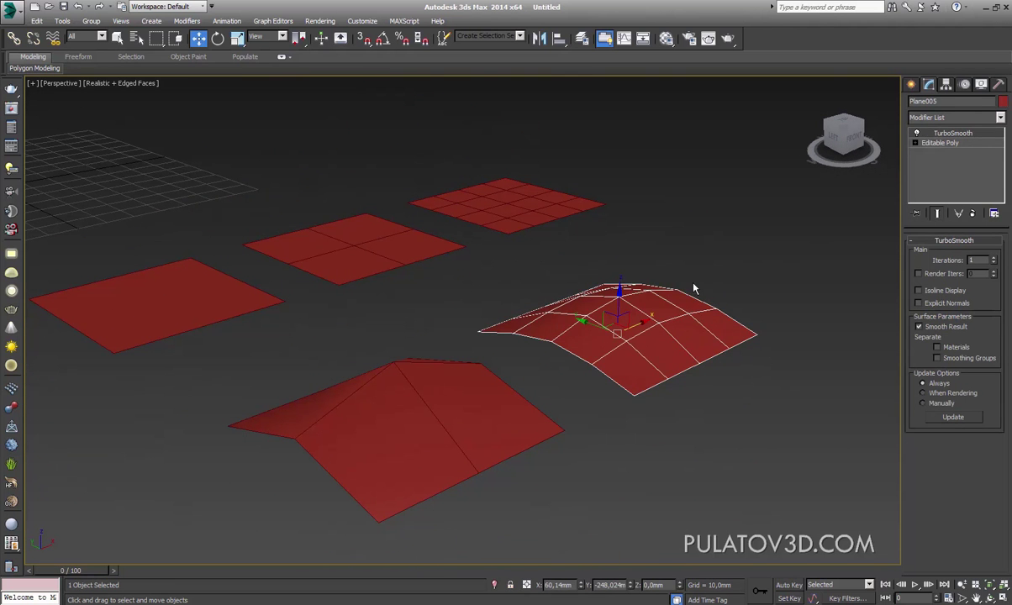
mouse_move(694, 287)
middle_mouse_down("alt")
mouse_move(714, 316)
mouse_move(778, 281)
mouse_move(700, 227)
mouse_move(721, 234)
mouse_move(724, 252)
middle_mouse_up("alt")
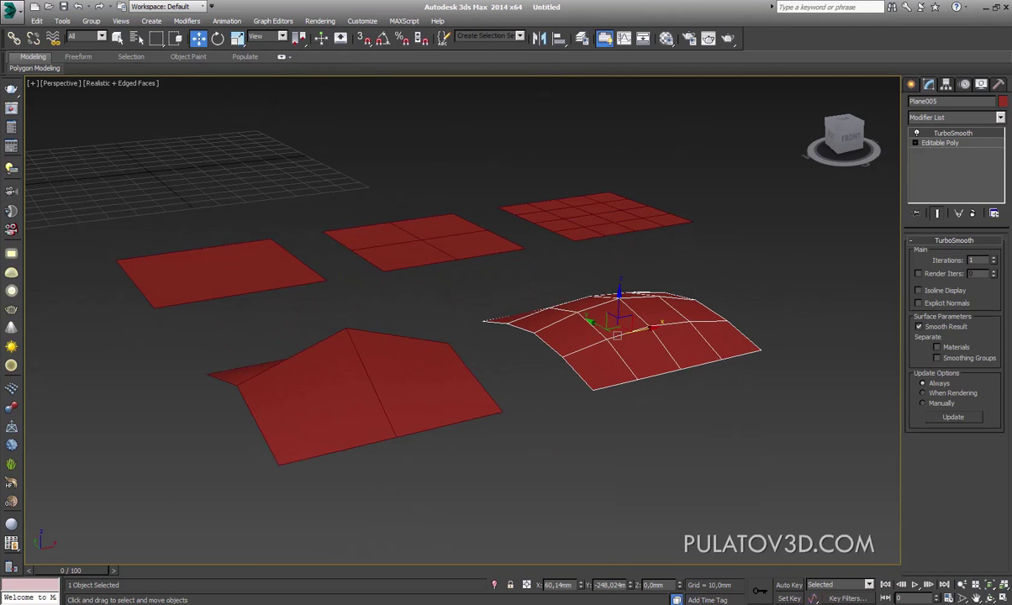
left_click(994, 258)
left_click(791, 303)
mouse_move(790, 303)
middle_mouse_down("alt")
mouse_move(700, 293)
mouse_move(711, 305)
middle_mouse_up("alt")
key("F4")
mouse_move(768, 277)
middle_mouse_down()
mouse_move(673, 296)
mouse_move(673, 316)
mouse_move(674, 287)
middle_mouse_up()
Step: Select all four polygons of Plane004 and clear all their smoothing groups
left_click(475, 332)
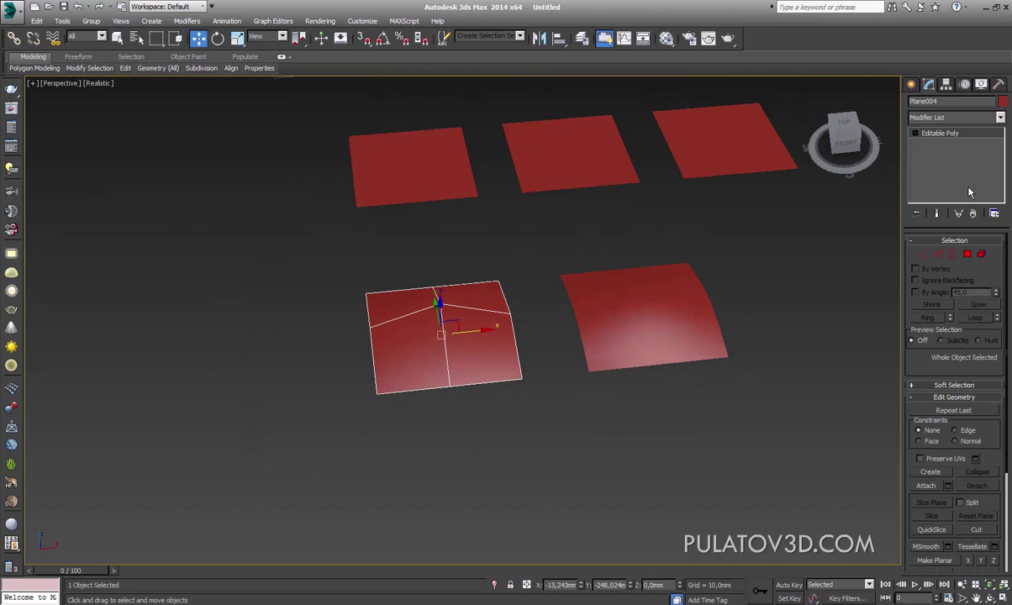
key("4")
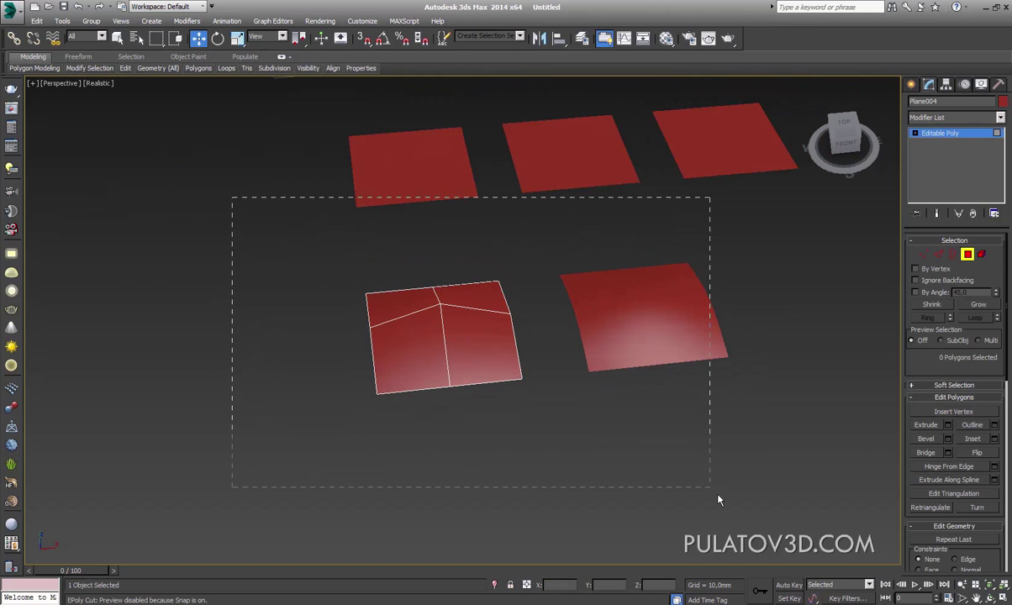
left_click_drag(718, 500, 719, 499)
middle_click_drag(296, 421, 682, 405, "alt")
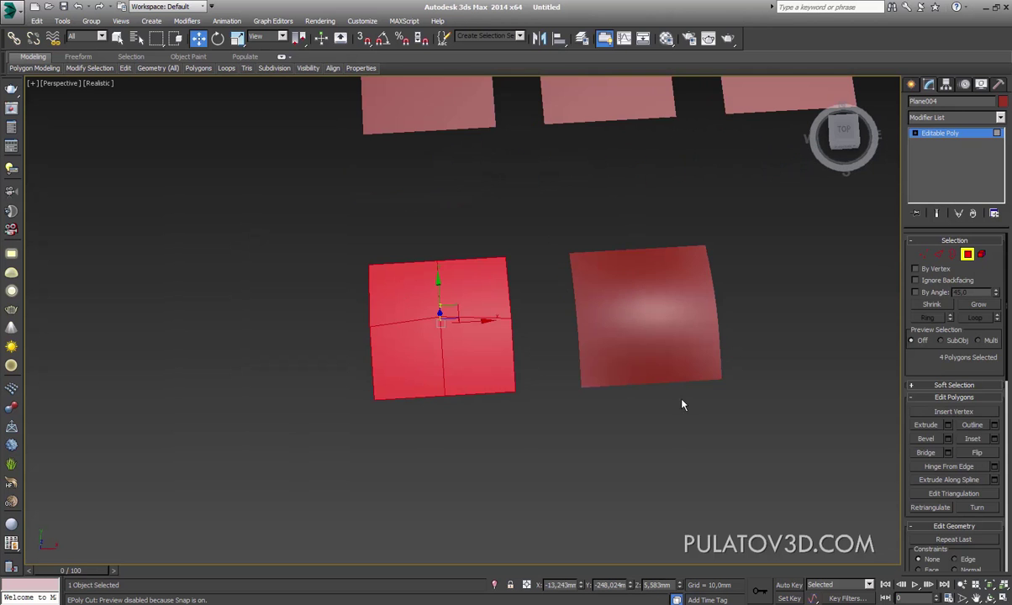
left_click_drag(950, 377, 950, 74)
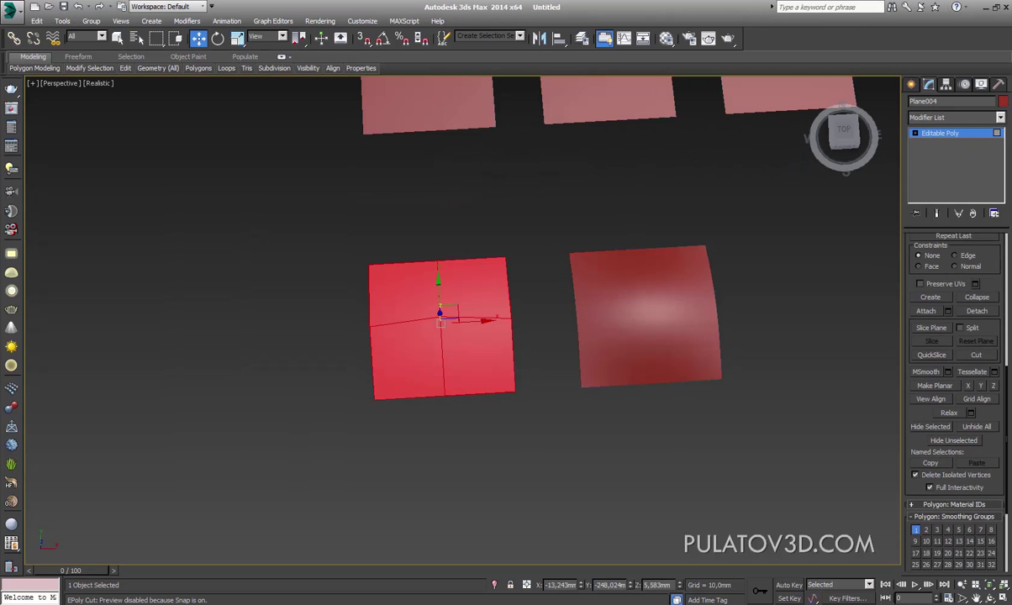
scroll(997, 435, "down", 3)
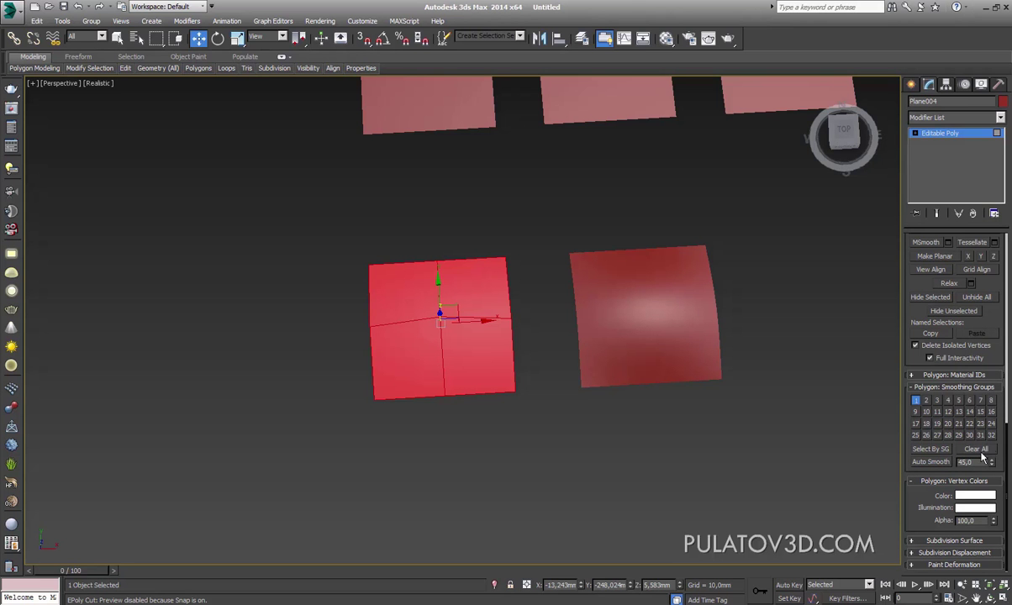
left_click(882, 381)
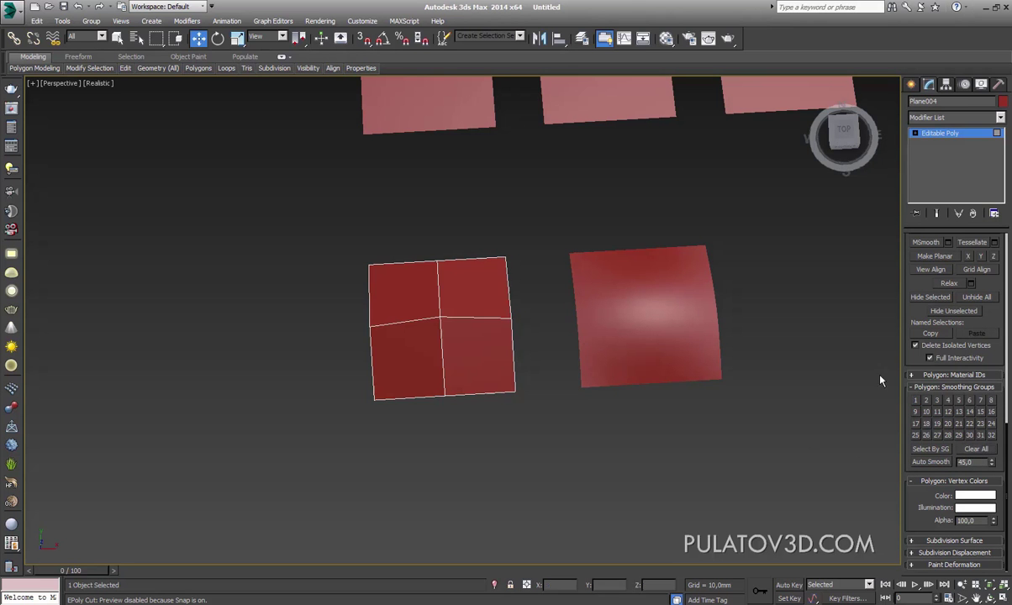
left_click(911, 84)
mouse_move(766, 254)
middle_mouse_down("alt")
mouse_move(526, 261)
mouse_move(499, 337)
mouse_move(664, 339)
mouse_move(534, 366)
mouse_move(447, 343)
mouse_move(399, 345)
mouse_move(417, 305)
mouse_move(477, 321)
mouse_move(451, 332)
mouse_move(459, 294)
mouse_move(497, 296)
mouse_move(563, 334)
middle_mouse_up("alt")
scroll(500, 341, "up", 4)
left_click(664, 338)
Step: Delete the old right-hand copy and Shift-clone the folded plane to the right
left_click(641, 316)
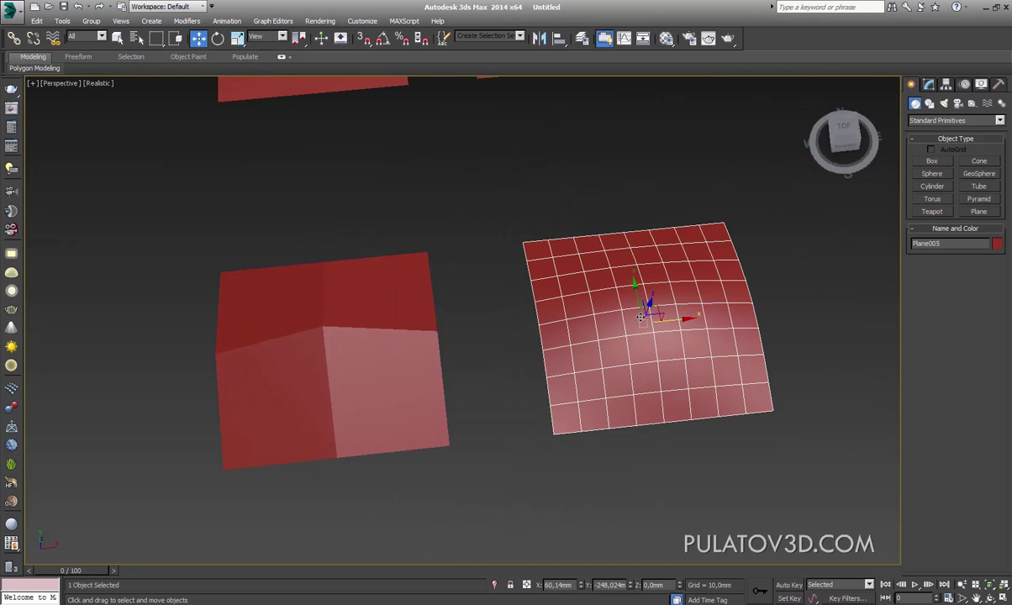
left_click(400, 338)
middle_click_drag(400, 338, 551, 341, "alt")
left_click(551, 340)
key("Delete")
left_click(364, 331)
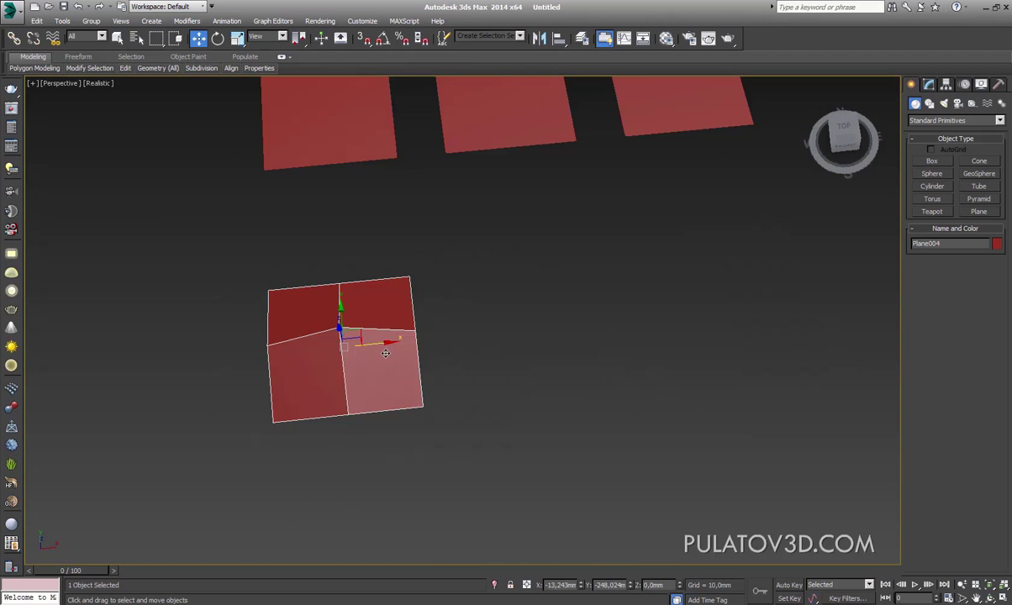
left_click_drag(364, 332, 639, 339, "shift")
left_click(506, 359)
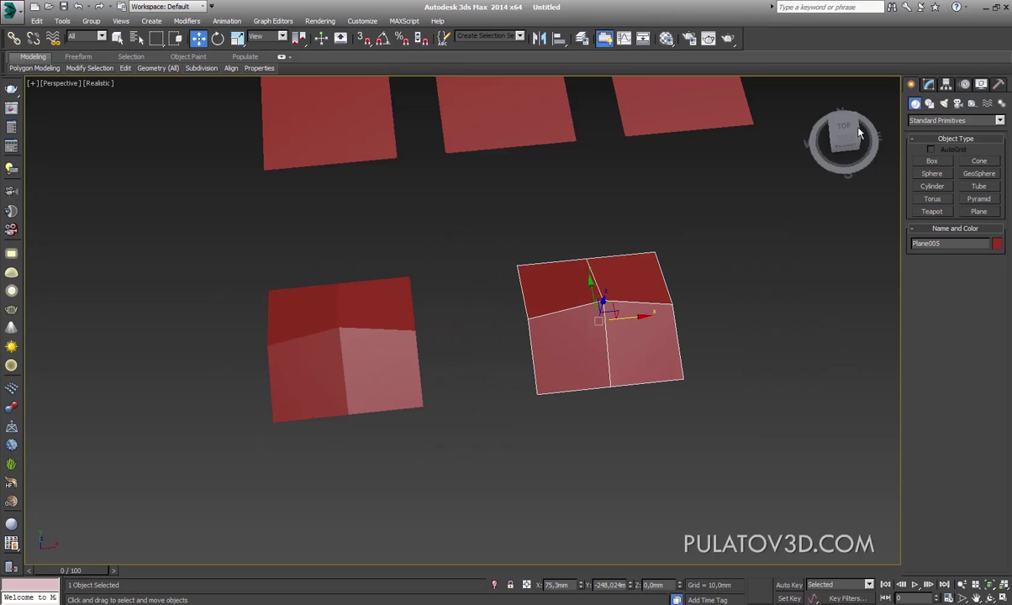
Step: Add a TurboSmooth modifier to the new copy
left_click(928, 84)
left_click(1000, 117)
scroll(950, 336, "down", 10)
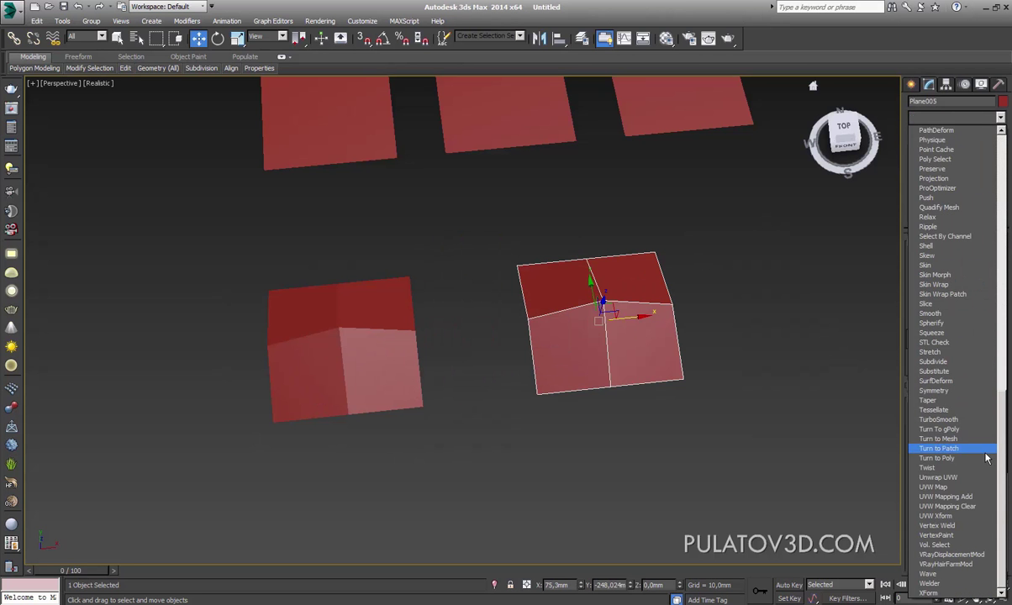
left_click(934, 414)
left_click(728, 315)
key("ctrl+z")
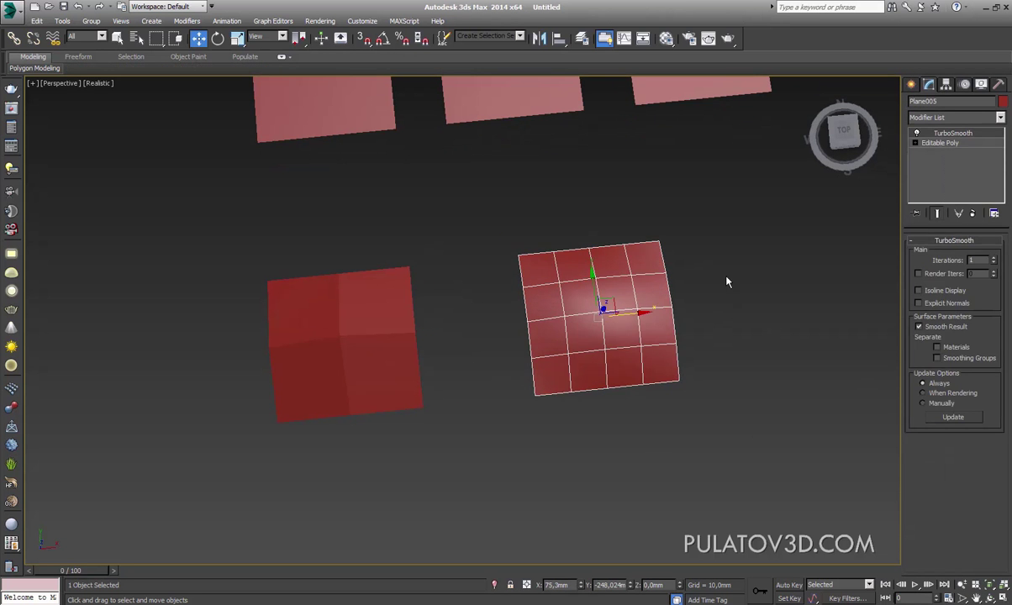
left_click(739, 279)
left_click(665, 303)
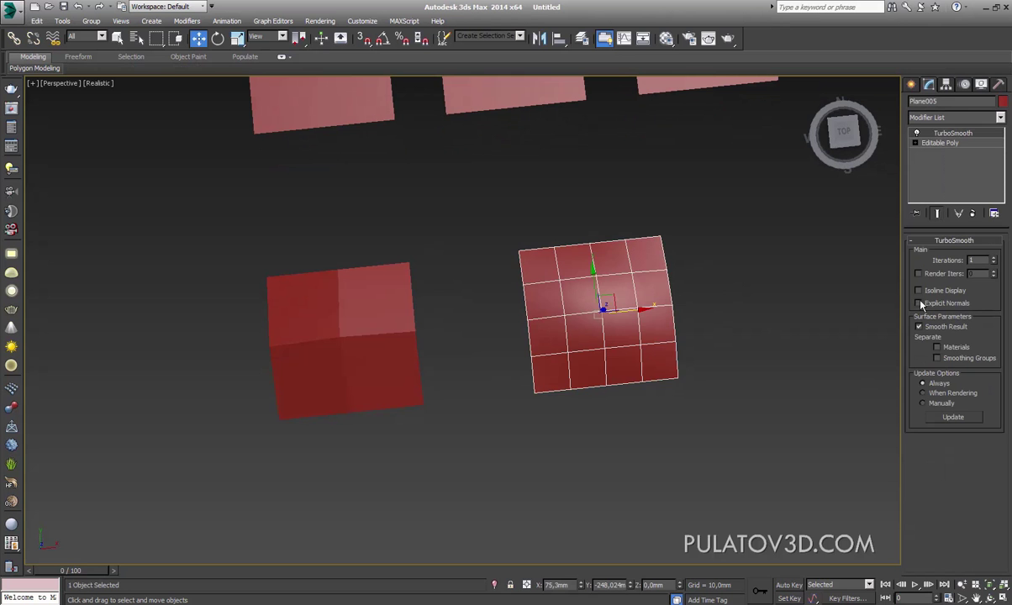
Step: Raise the copy's TurboSmooth Iterations to 2 and inspect the domed result
left_click(994, 257)
scroll(671, 358, "down", 4)
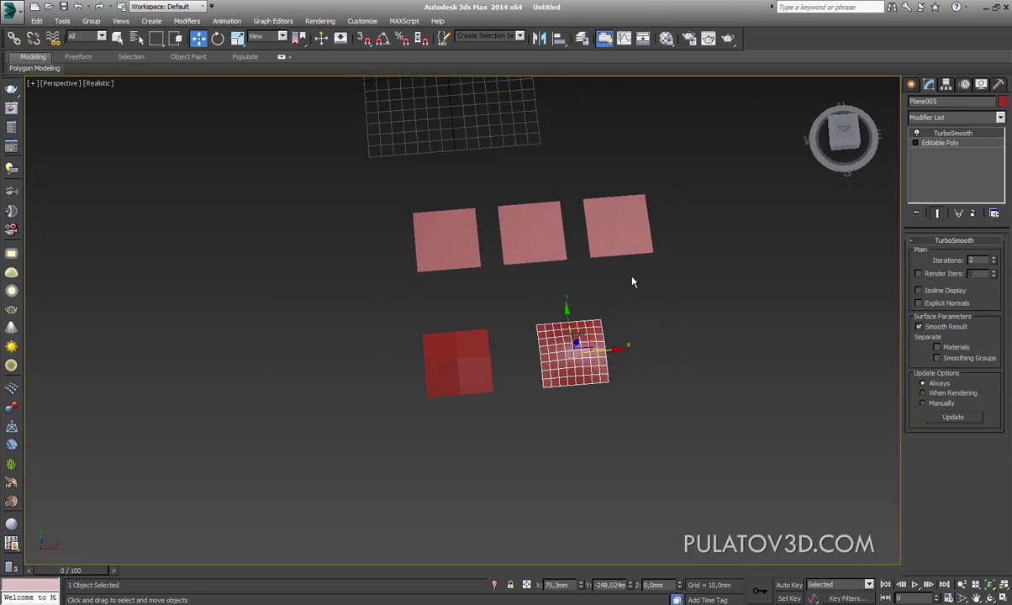
scroll(619, 387, "up", 4)
middle_click_drag(671, 366, 690, 329, "alt")
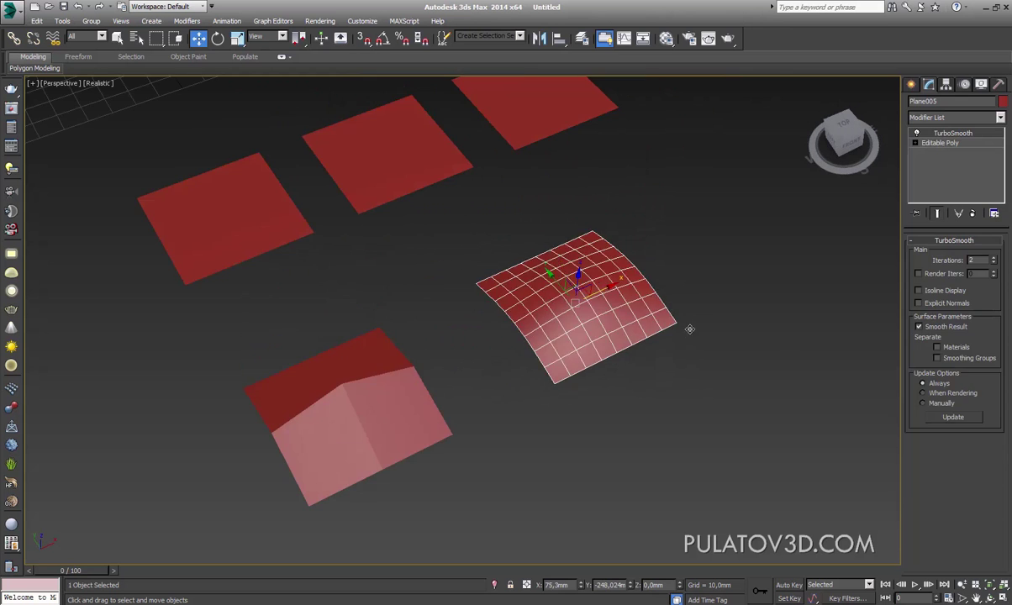
left_click(689, 329)
left_click(640, 310)
scroll(640, 291, "up", 5)
middle_click_drag(640, 292, 695, 300, "alt")
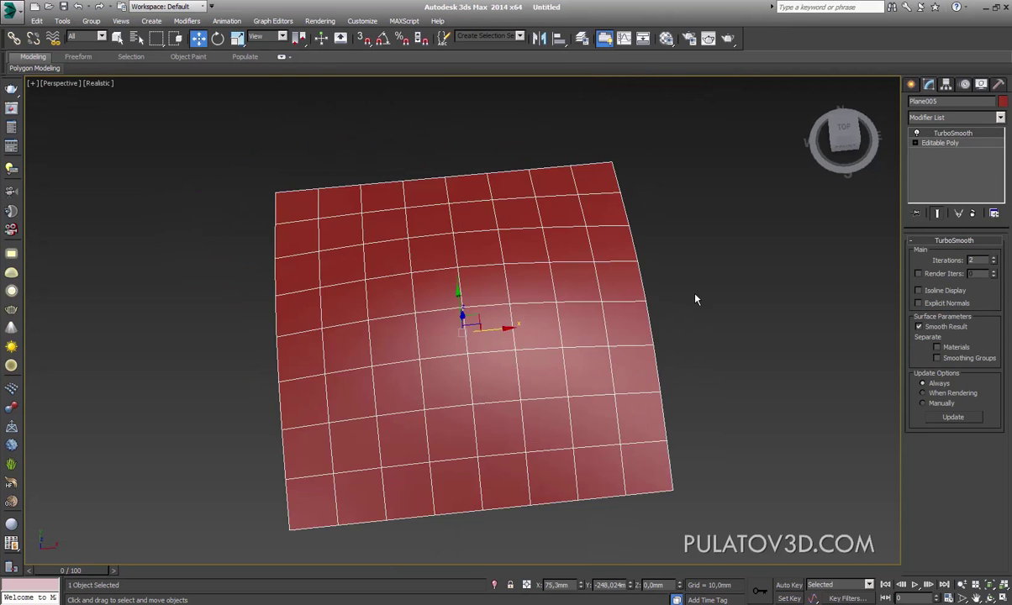
scroll(522, 314, "down", 3)
scroll(547, 342, "down", 2)
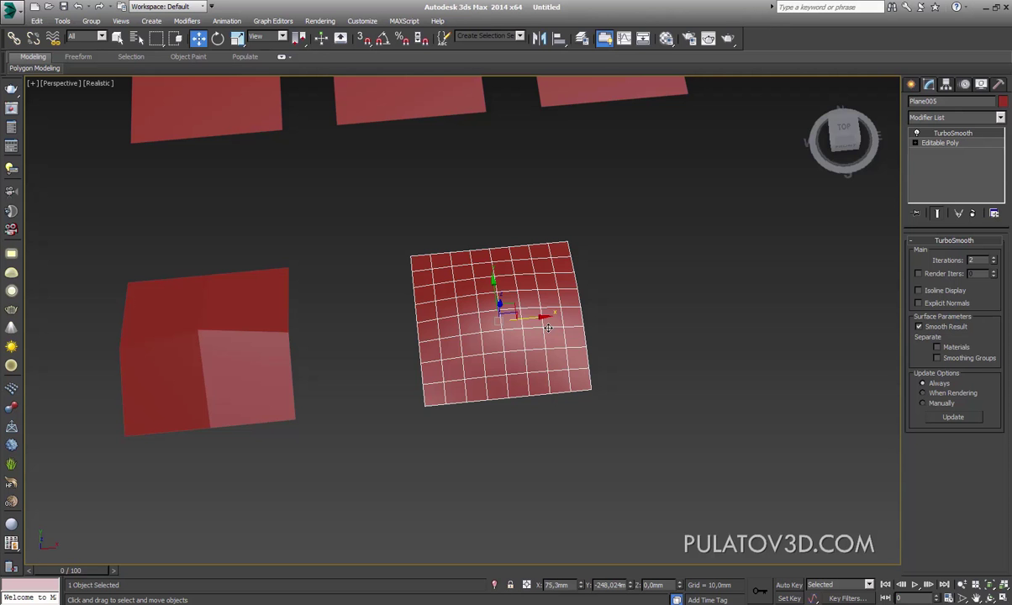
left_click(911, 85)
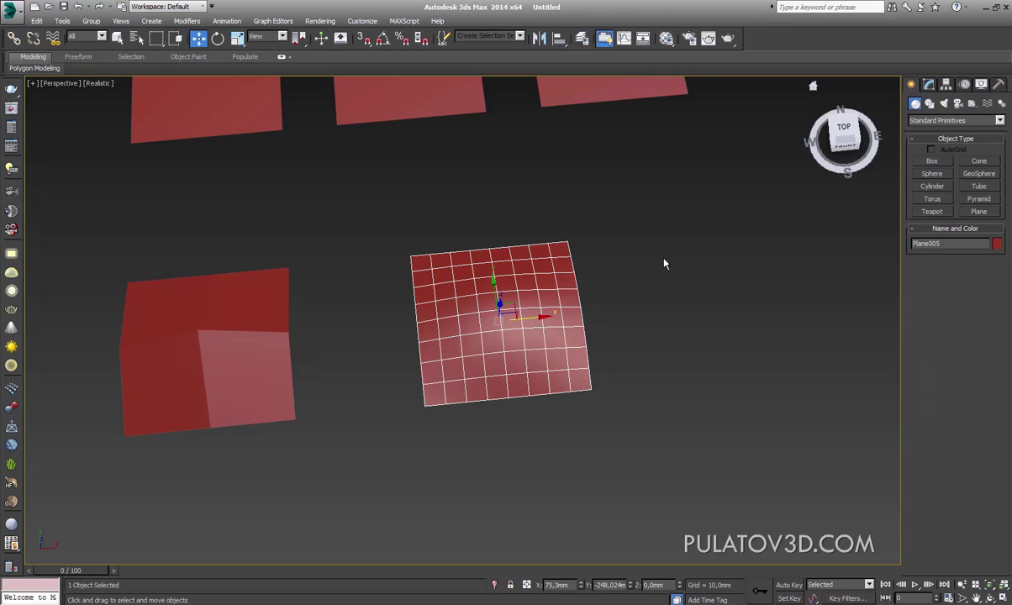
Step: Delete the smoothed copy, leaving the folded plane on its own
left_click(282, 349)
middle_click_drag(276, 346, 187, 337)
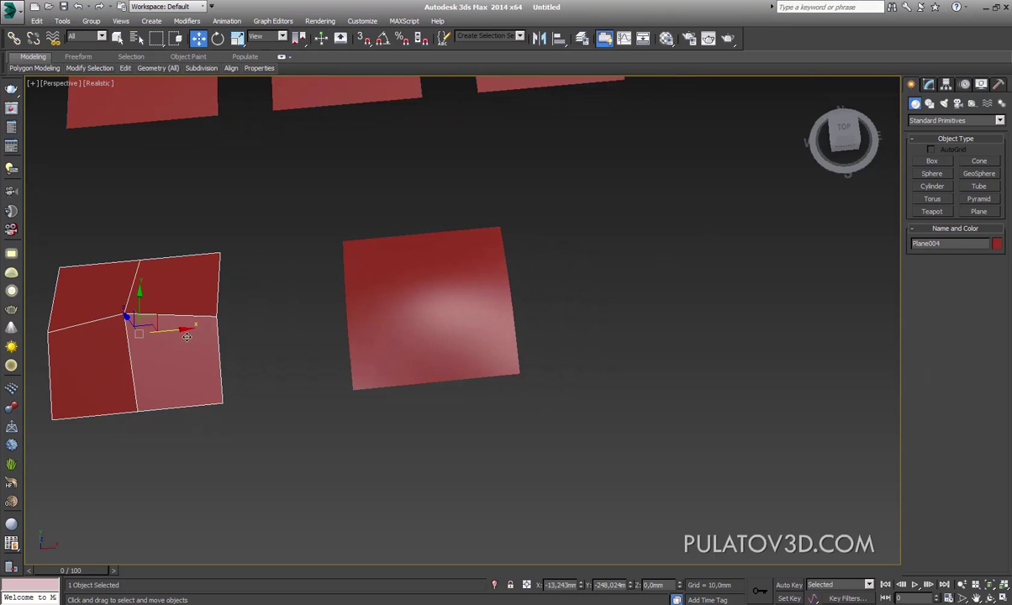
left_click(400, 297)
key("Delete")
middle_click_drag(430, 295, 460, 321)
left_click(396, 348)
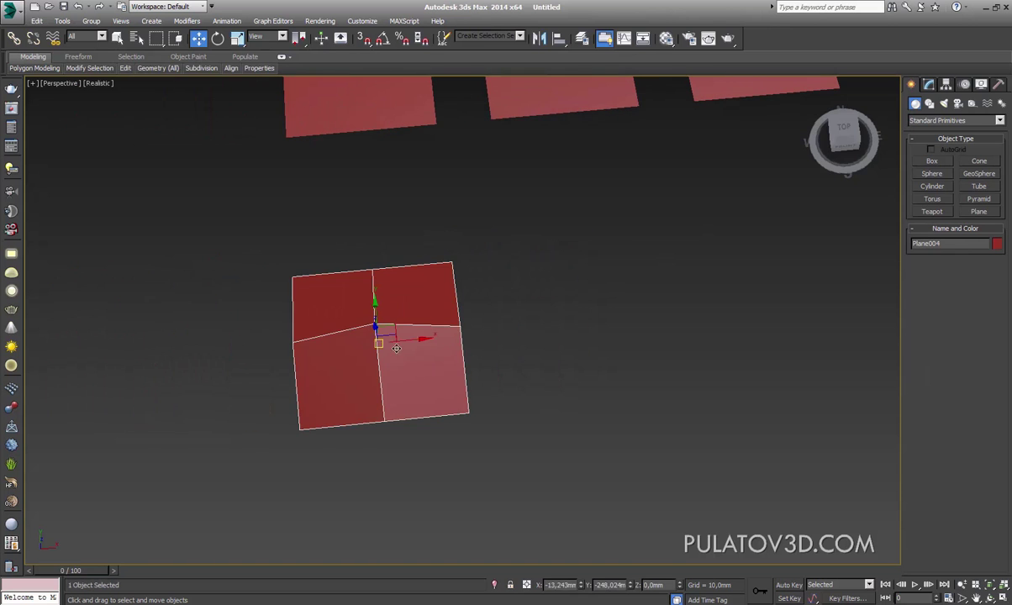
left_click(510, 341)
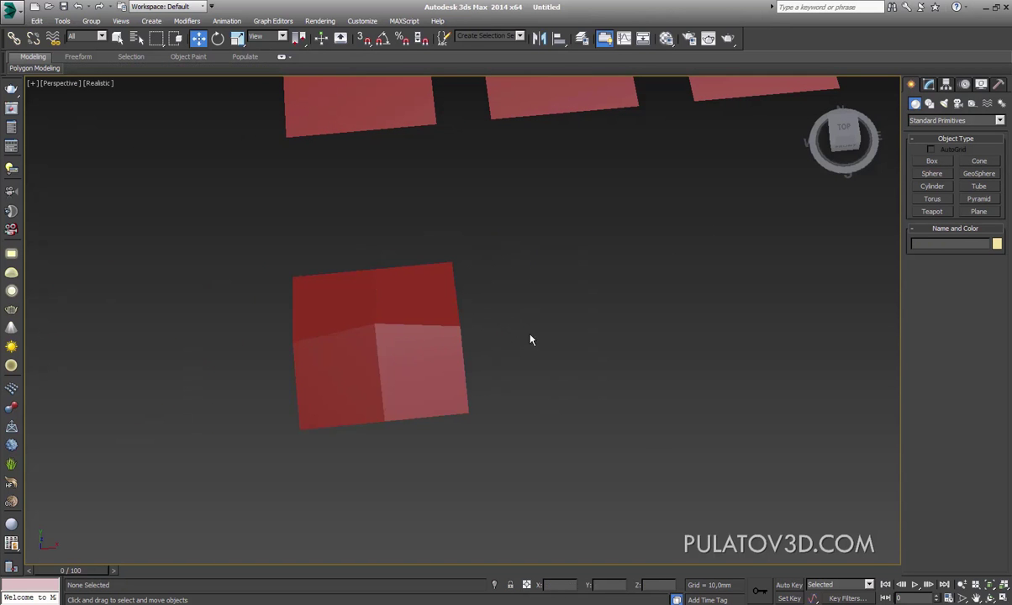
left_click(382, 340)
left_click(550, 323)
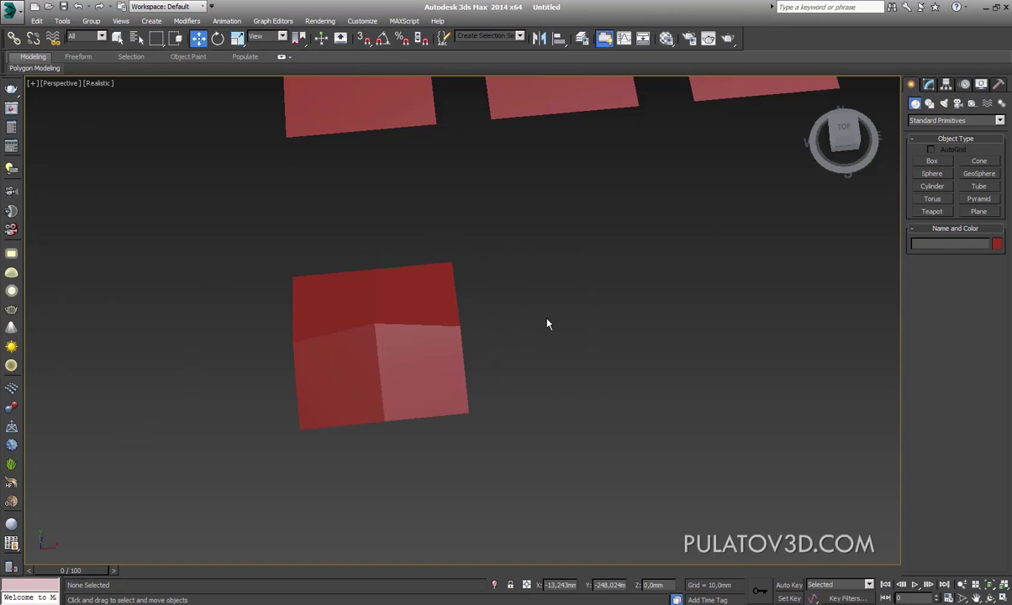
Step: Toggle the edged-faces overlay (F4) and wireframe display (F3) while comparing the three planes
mouse_move(461, 321)
middle_mouse_down("alt")
mouse_move(463, 339)
mouse_move(479, 255)
mouse_move(436, 325)
middle_mouse_up("alt")
key("F4")
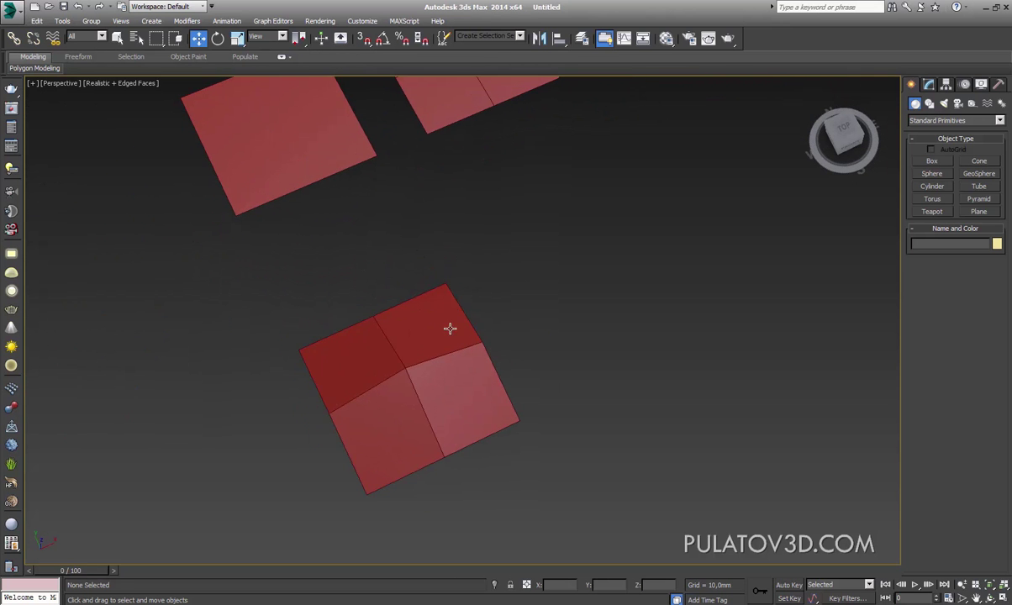
left_click(400, 333)
left_click(430, 334, "alt")
mouse_move(354, 321)
middle_mouse_down("alt")
mouse_move(493, 262)
mouse_move(517, 318)
mouse_move(555, 269)
middle_mouse_up("alt")
key("F4")
key("F4")
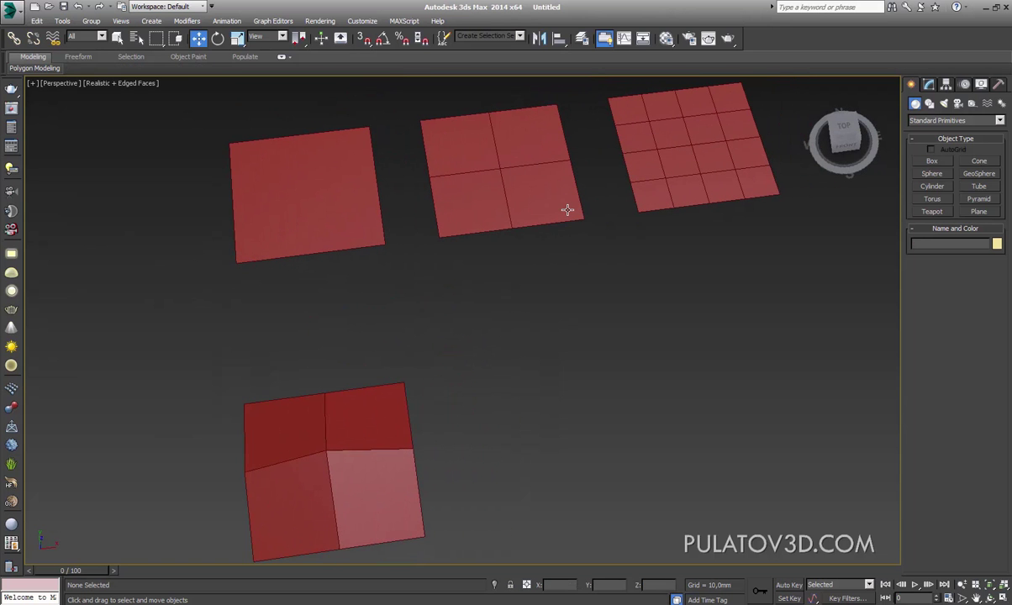
key("F4")
key("F4")
key("F4")
key("F4")
key("F4")
key("F4")
key("F3")
key("F3")
key("F3")
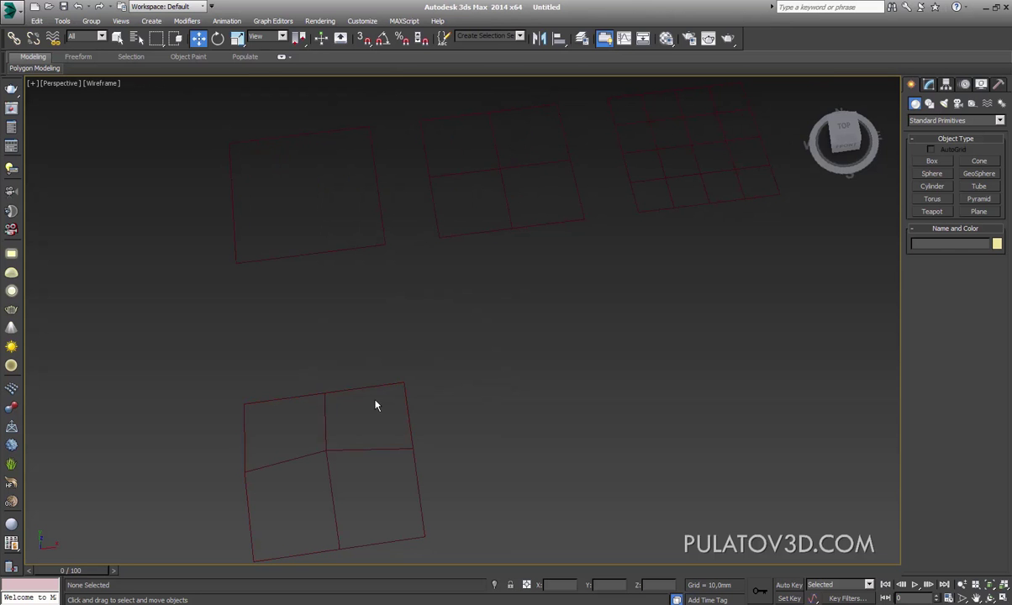
left_click(378, 396)
middle_click_drag(377, 396, 496, 389)
left_click(445, 235)
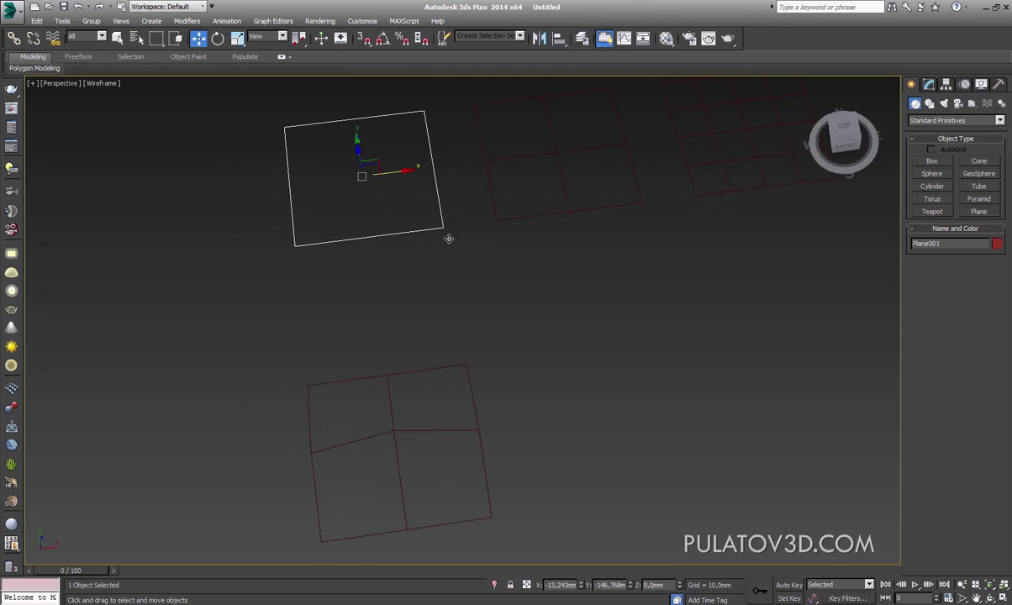
left_click(520, 221)
left_click(450, 388)
left_click(452, 378)
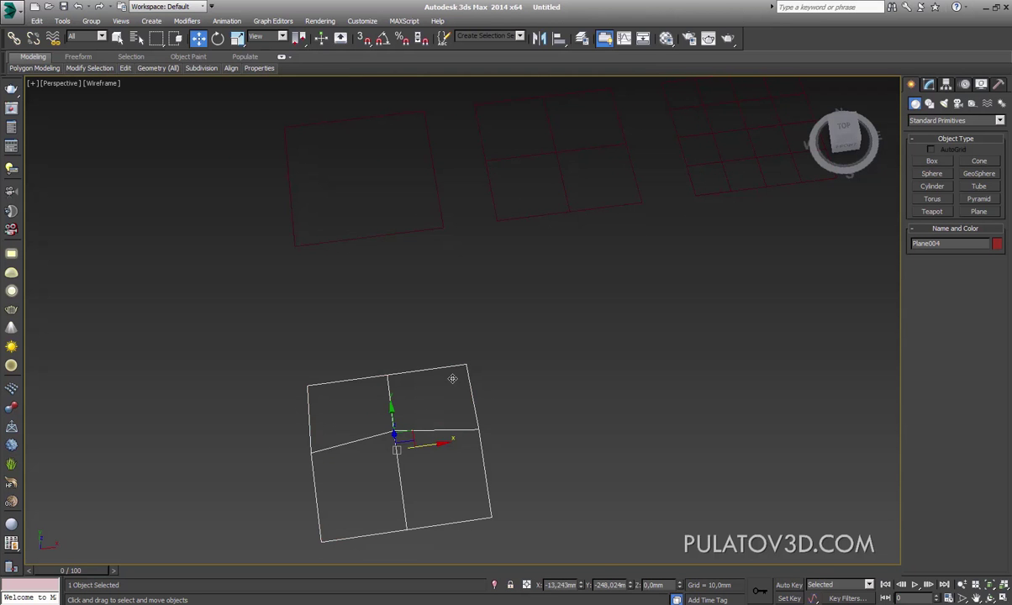
key("F3")
Step: Return to shaded view and Shift-drag the folded plane right to bring up Clone Options
key("F3")
key("F3")
scroll(566, 429, "down", 3)
key("F3")
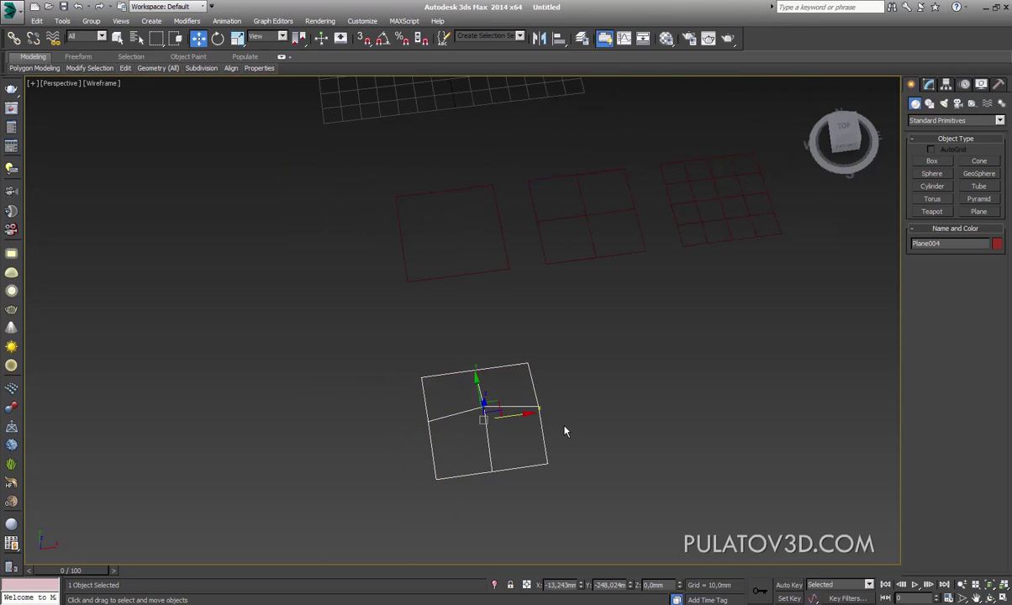
scroll(566, 431, "up", 2)
scroll(532, 427, "up", 2)
mouse_move(464, 353)
middle_mouse_down("alt")
mouse_move(479, 220)
mouse_move(451, 310)
mouse_move(503, 314)
mouse_move(473, 239)
mouse_move(507, 249)
mouse_move(502, 270)
middle_mouse_up("alt")
key("F3")
middle_click_drag(516, 369, 538, 333, "alt")
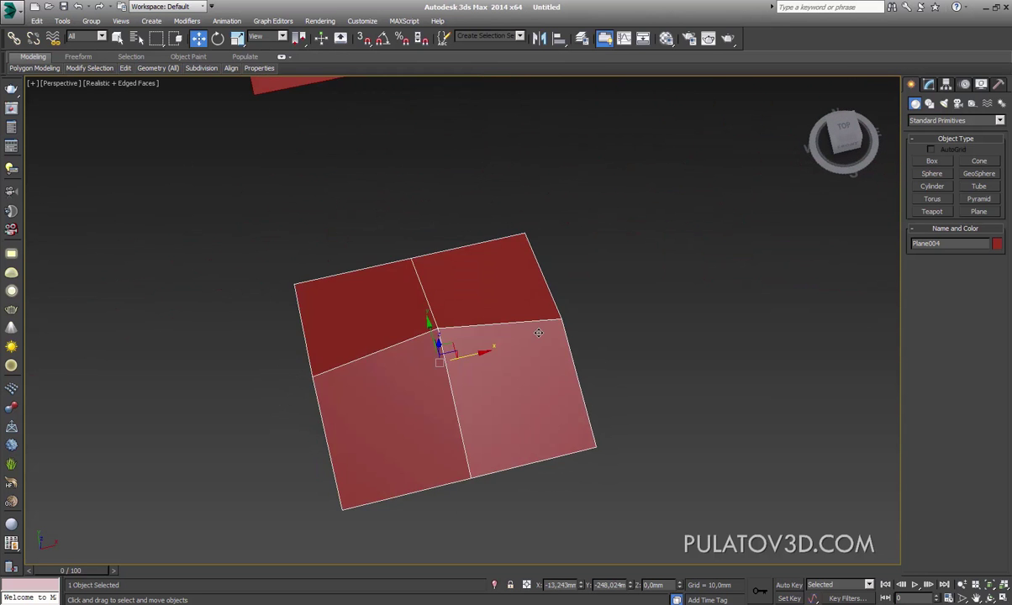
scroll(471, 354, "down", 4)
middle_click_drag(459, 370, 422, 370)
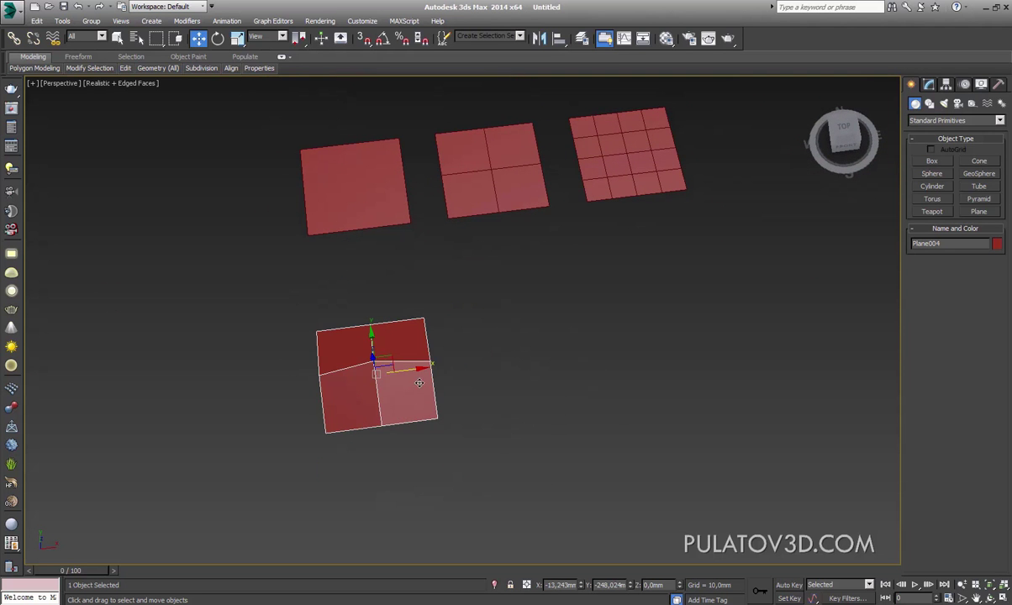
left_click_drag(419, 382, 627, 365, "shift")
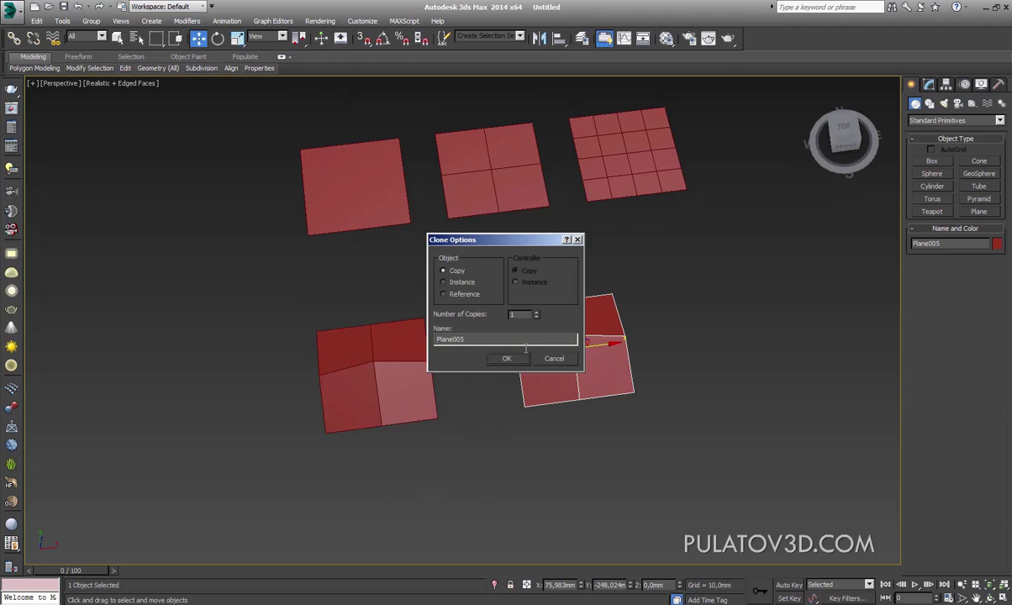
Step: Confirm the clone as Plane005 and frame the new copy from near top-down
left_click(506, 359)
middle_click_drag(538, 362, 488, 395, "alt")
left_click(475, 484)
key("z")
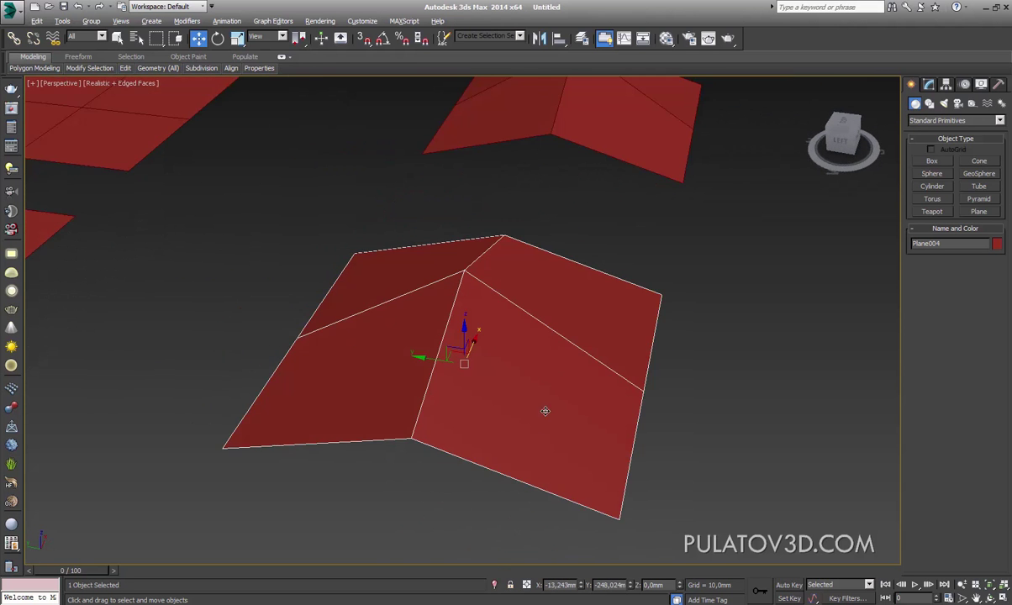
mouse_move(545, 411)
middle_mouse_down("alt")
mouse_move(497, 319)
mouse_move(375, 366)
mouse_move(498, 349)
middle_mouse_up("alt")
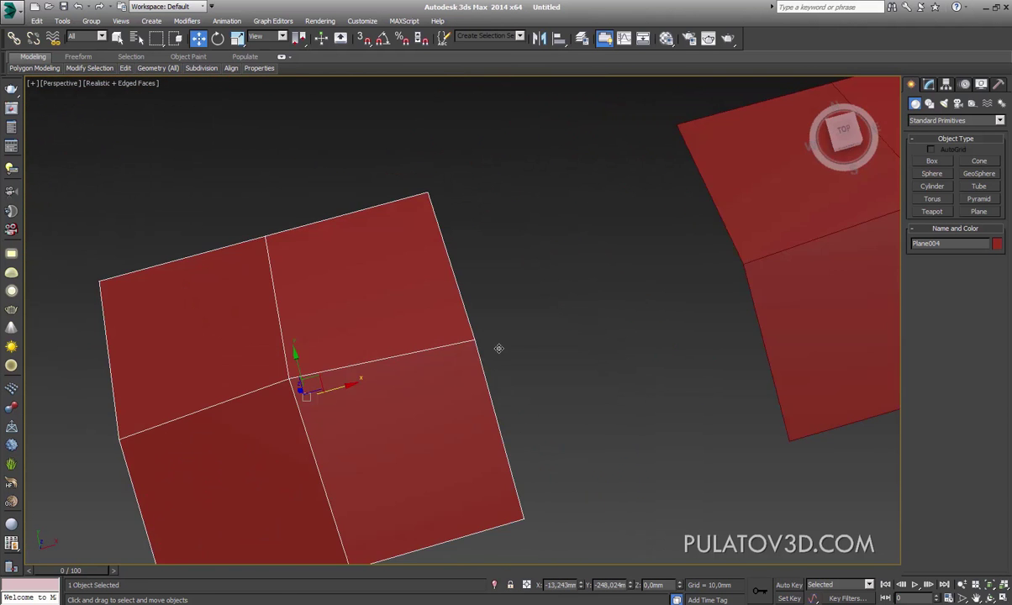
scroll(499, 348, "down", 5)
left_click(553, 316)
mouse_move(553, 316)
middle_mouse_down("alt")
mouse_move(617, 317)
mouse_move(633, 292)
middle_mouse_up("alt")
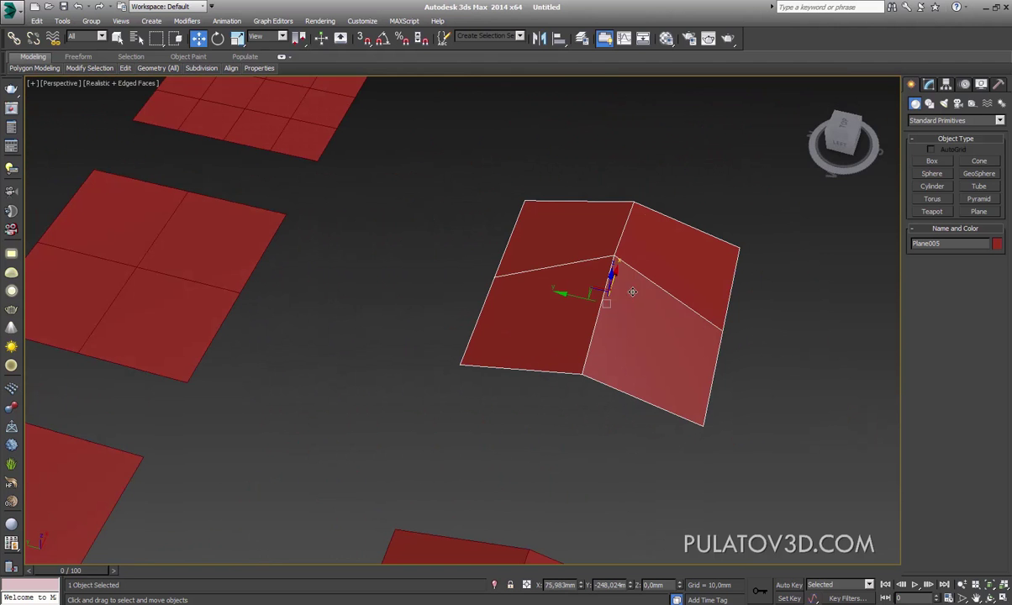
mouse_move(571, 286)
middle_mouse_down("alt")
mouse_move(581, 294)
mouse_move(572, 300)
middle_mouse_up("alt")
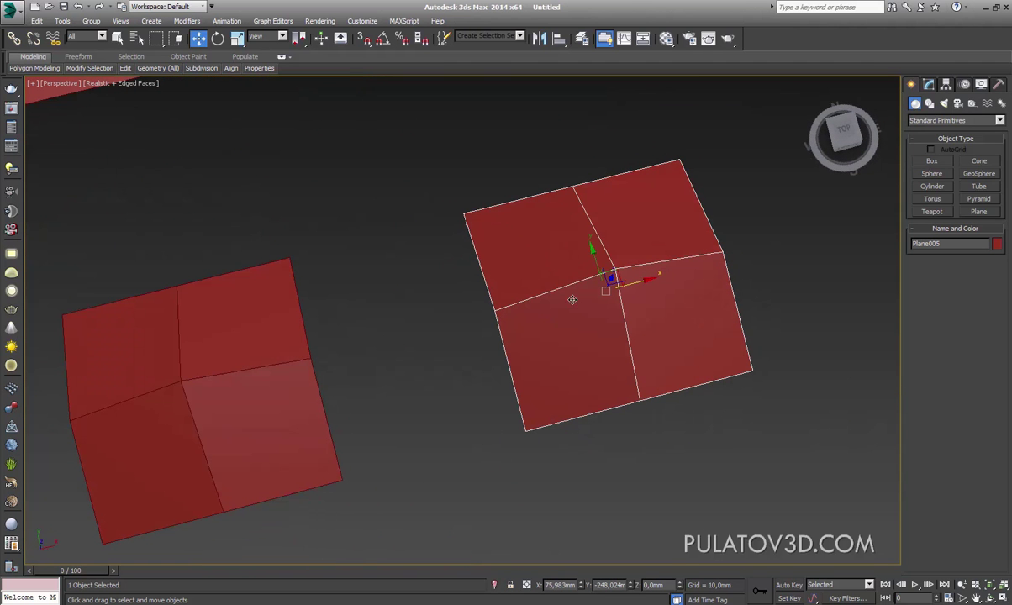
Step: In Edge mode, select Plane005's centre ridge edges and drag them upward into a roof fold
left_click(930, 82)
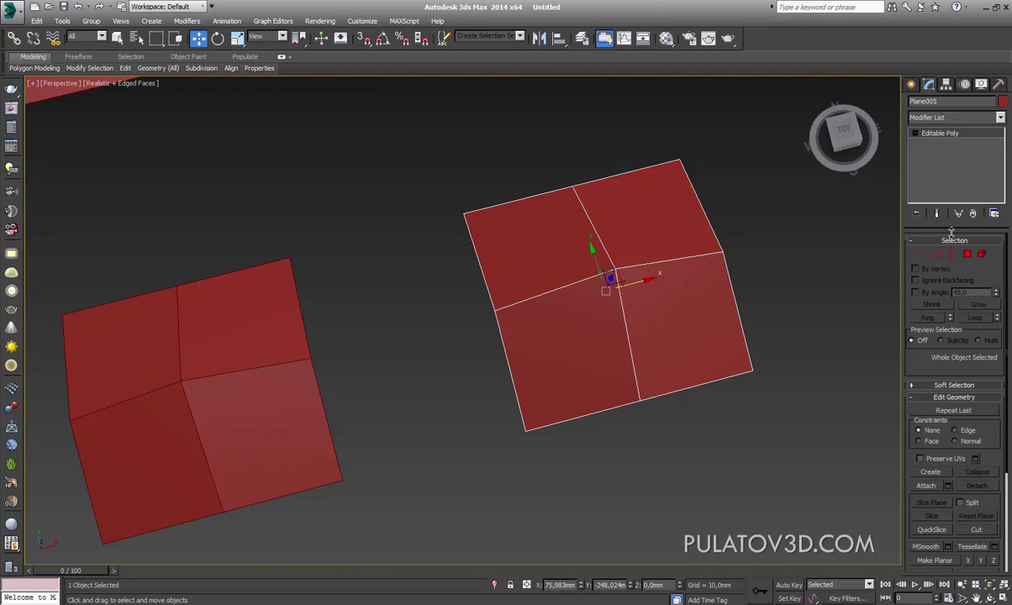
left_click(939, 254)
middle_click_drag(841, 249, 797, 226, "alt")
left_click_drag(416, 358, 413, 352)
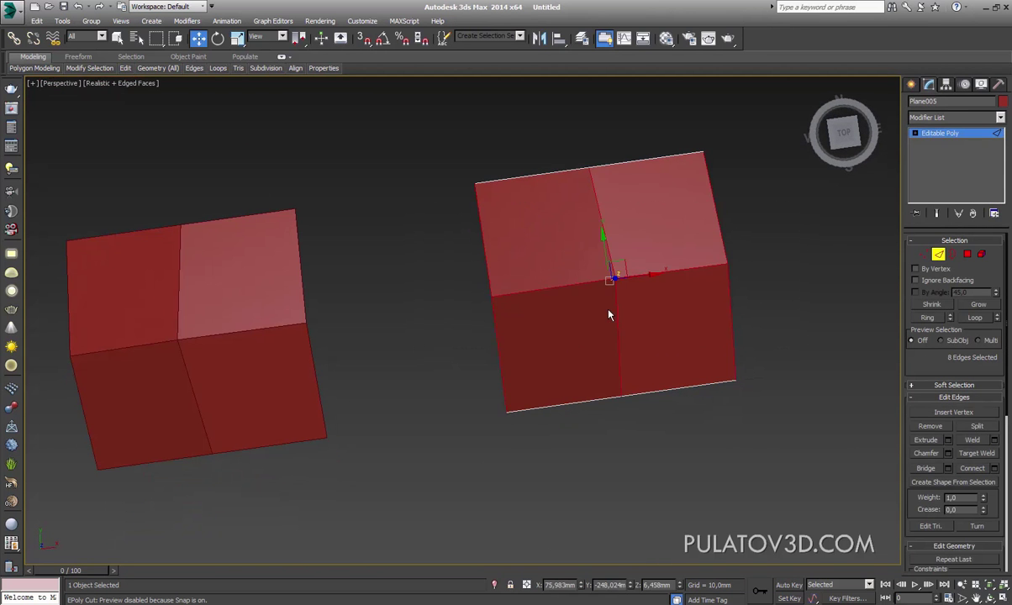
middle_click_drag(610, 312, 461, 274, "alt")
left_click_drag(377, 237, 700, 282)
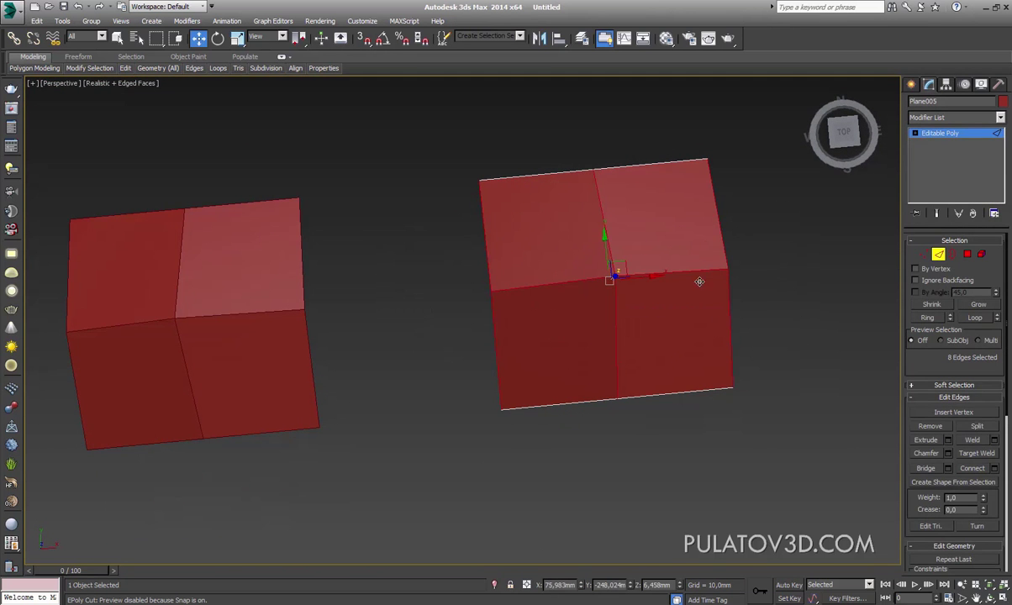
left_click(583, 283)
left_click_drag(581, 290, 583, 253)
middle_click_drag(583, 252, 654, 270, "alt")
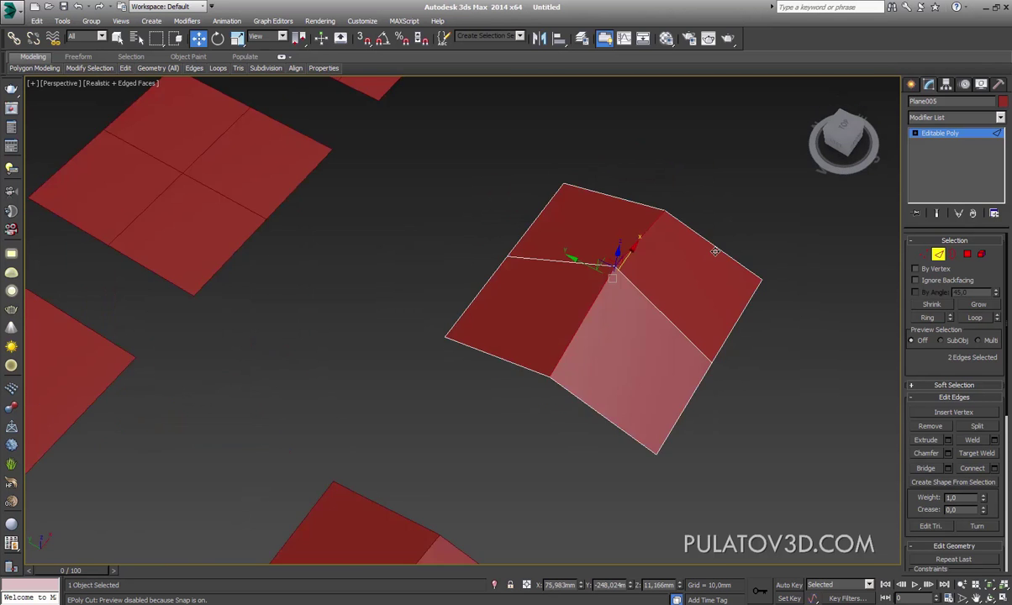
scroll(654, 271, "up", 2)
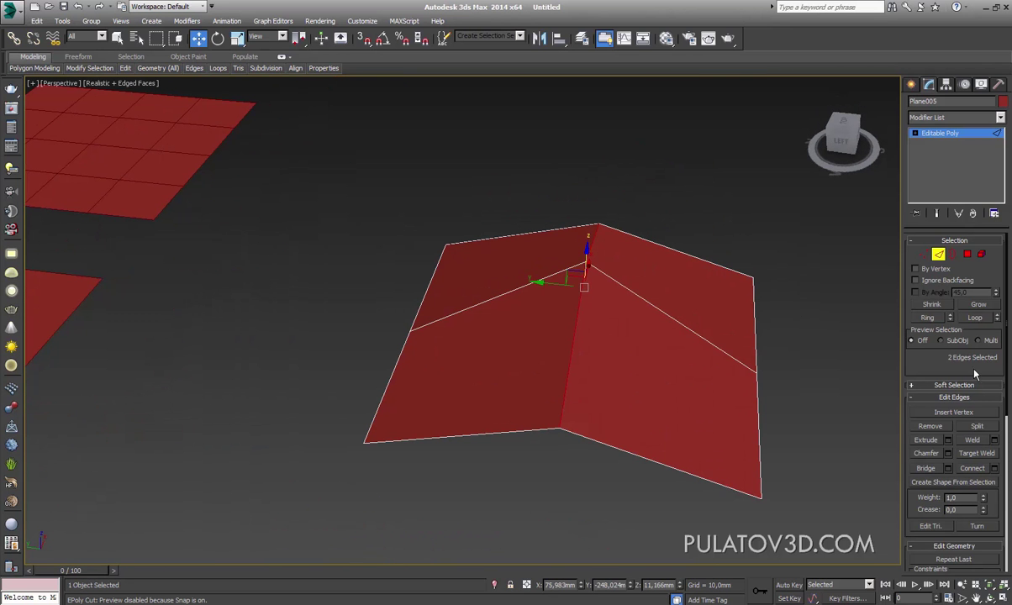
left_click_drag(975, 374, 950, 303)
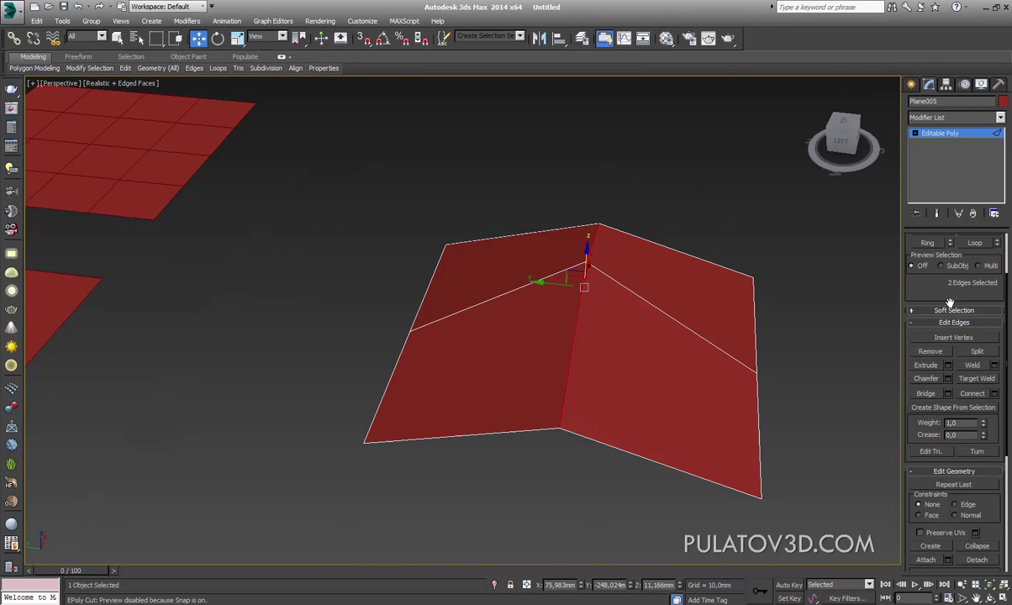
Step: Extrude the two ridge edges with Height 0 and Width about 2.8 mm
left_click(948, 365)
left_click(496, 327)
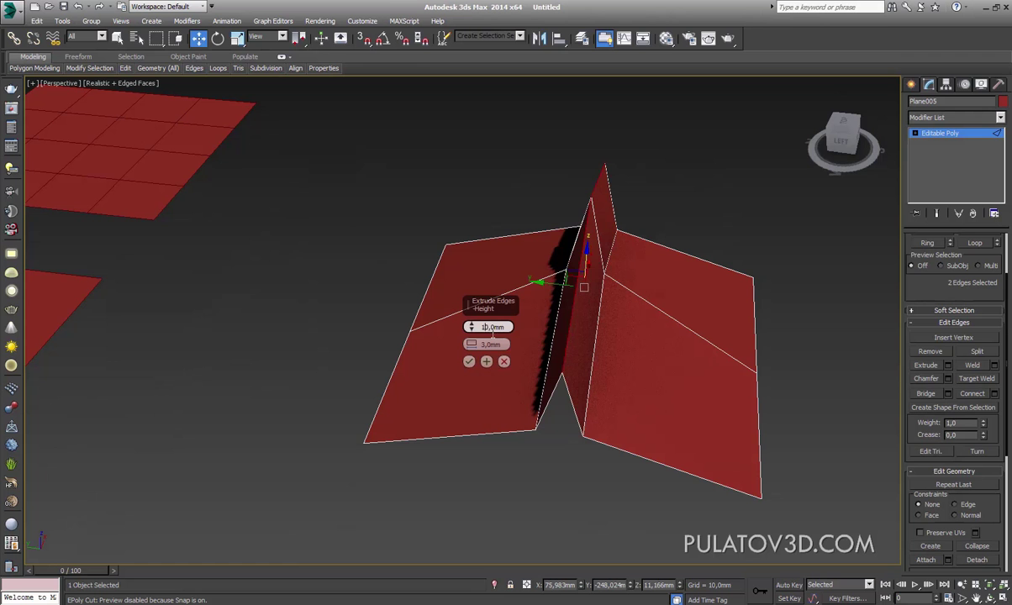
type("0")
key("Return")
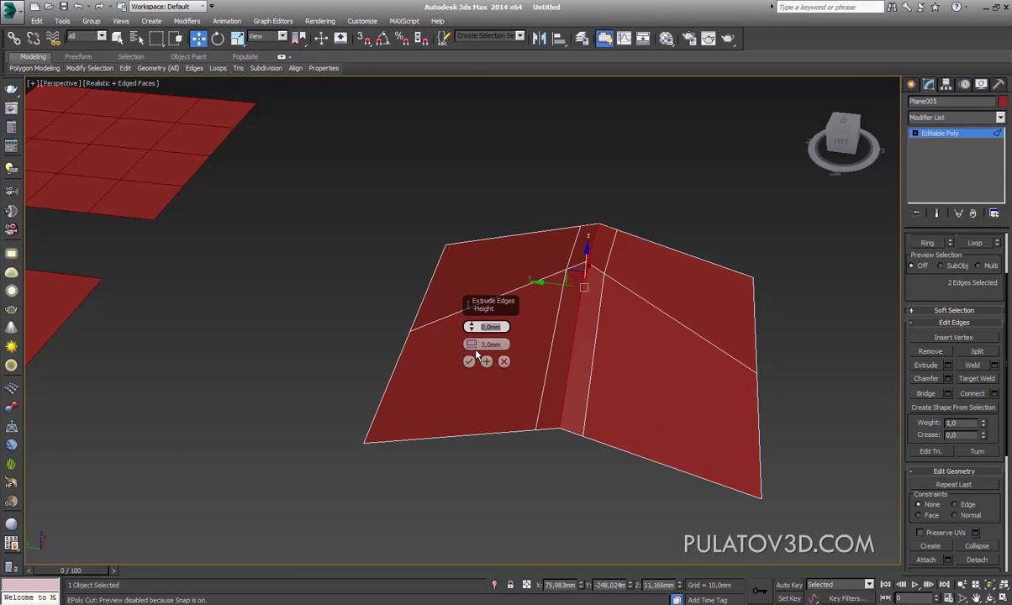
mouse_move(471, 344)
left_mouse_down()
mouse_move(482, 346)
mouse_move(499, 298)
mouse_move(507, 359)
left_mouse_up()
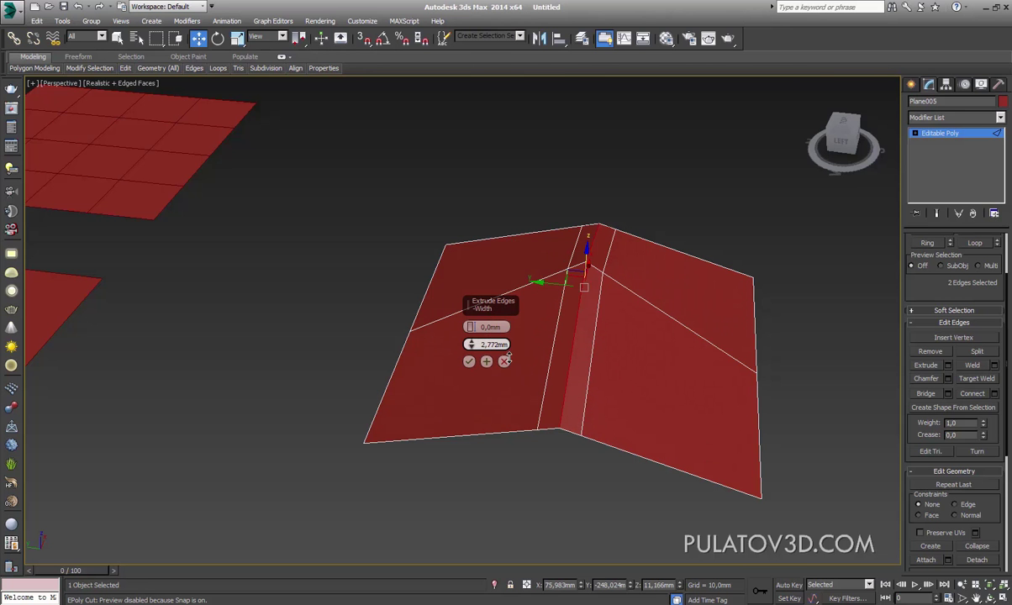
left_click(469, 361)
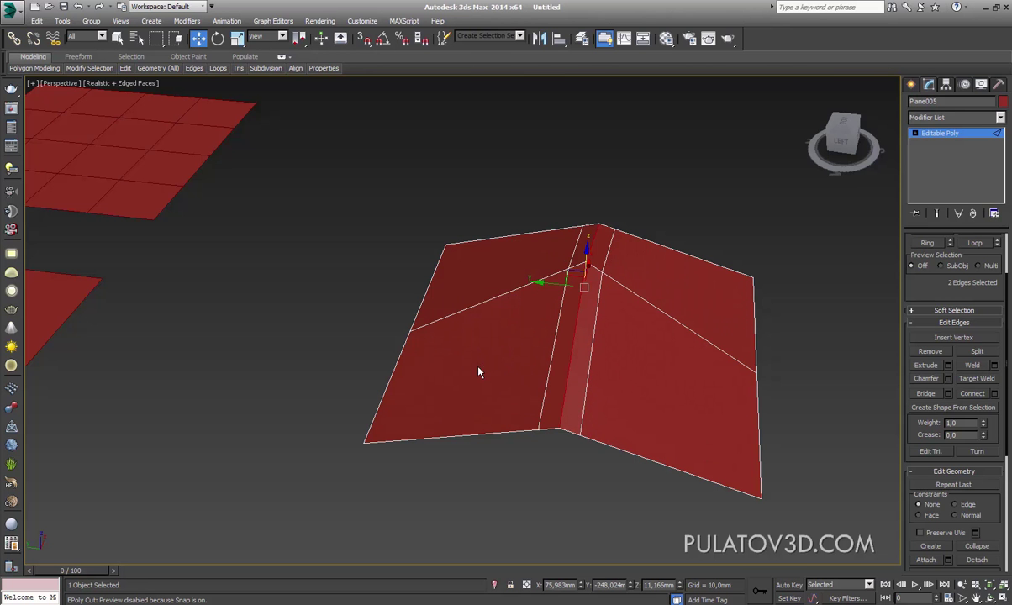
Step: Clear the selection, orbit above the plane, and pick an edge of the new ridge strip
left_click(687, 218)
mouse_move(687, 299)
middle_mouse_down("alt")
mouse_move(590, 355)
mouse_move(603, 275)
middle_mouse_up("alt")
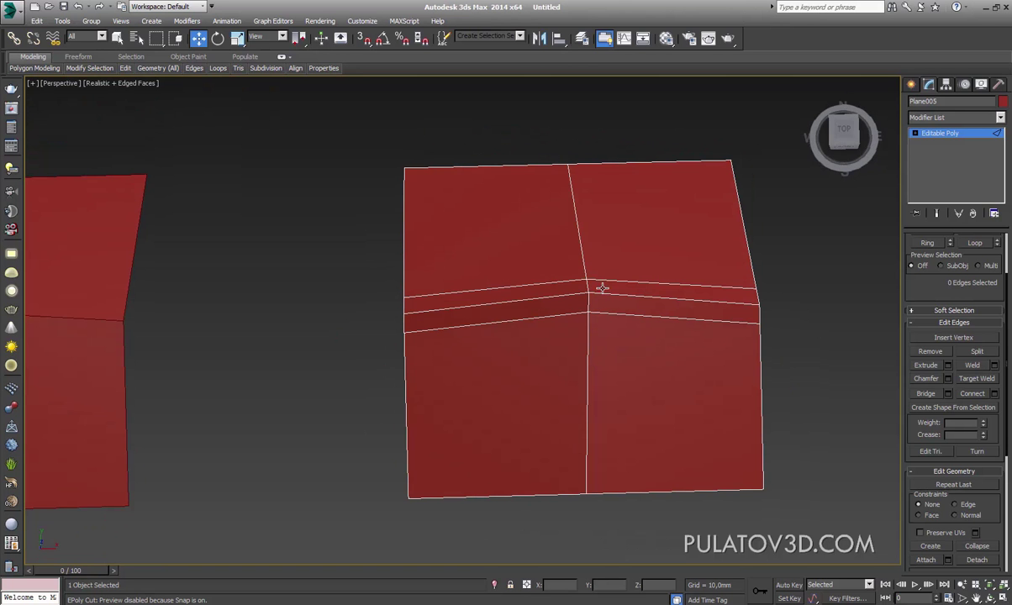
left_click(603, 288)
Step: Add a TurboSmooth modifier to the roof plane Plane005
left_click(956, 117)
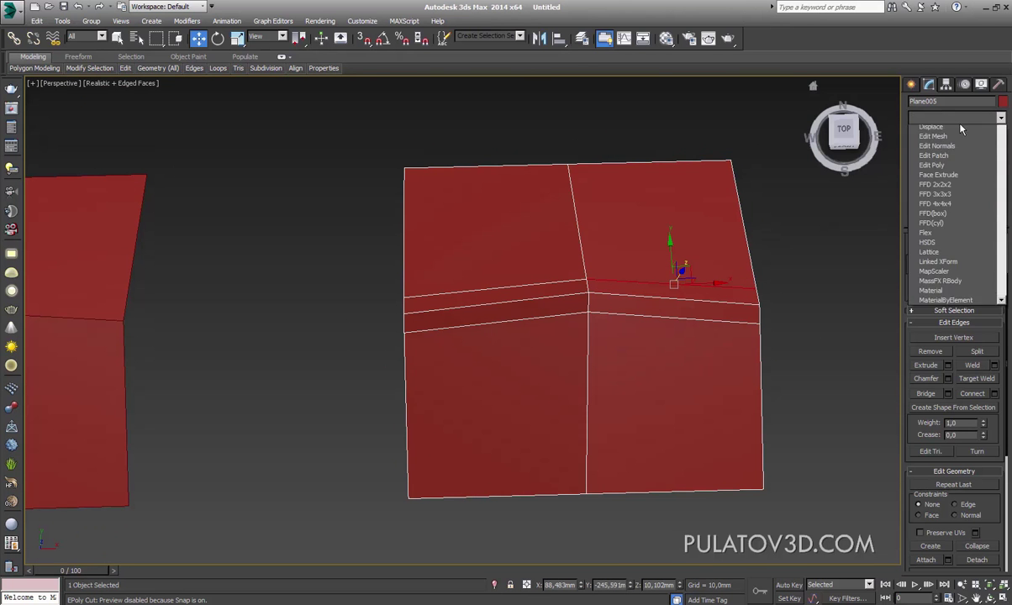
scroll(1008, 454, "down", 10)
scroll(1008, 454, "down", 2)
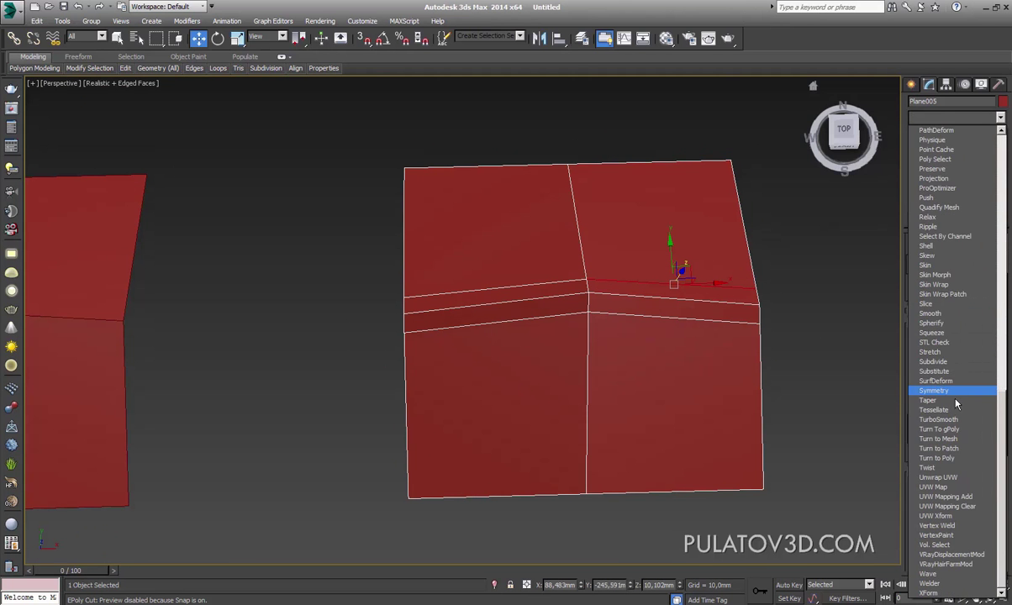
left_click(940, 420)
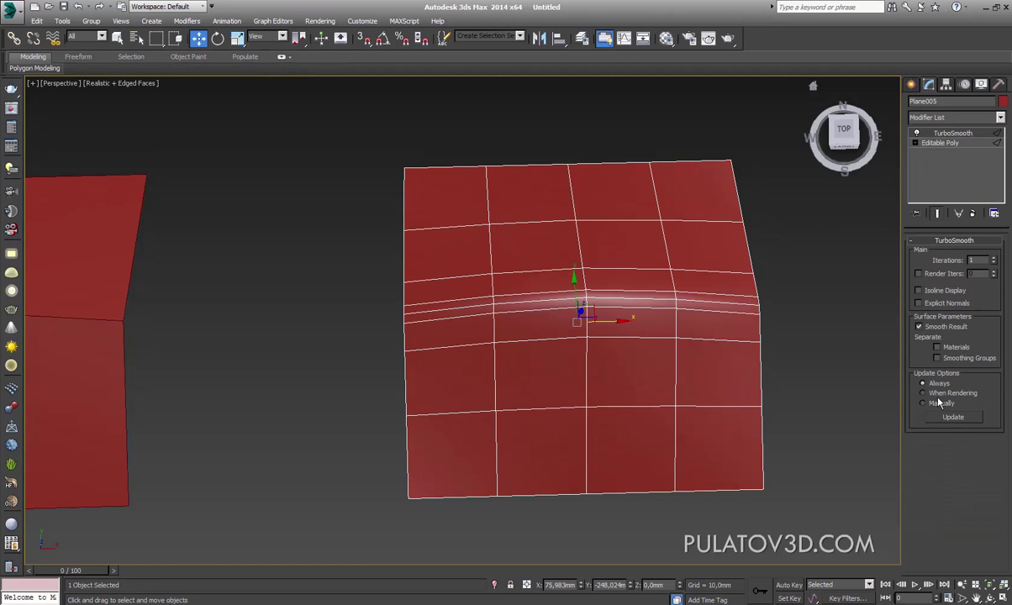
Step: Orbit around the smoothed roof plane with edged faces off to inspect the rounded ridge
left_click(807, 353)
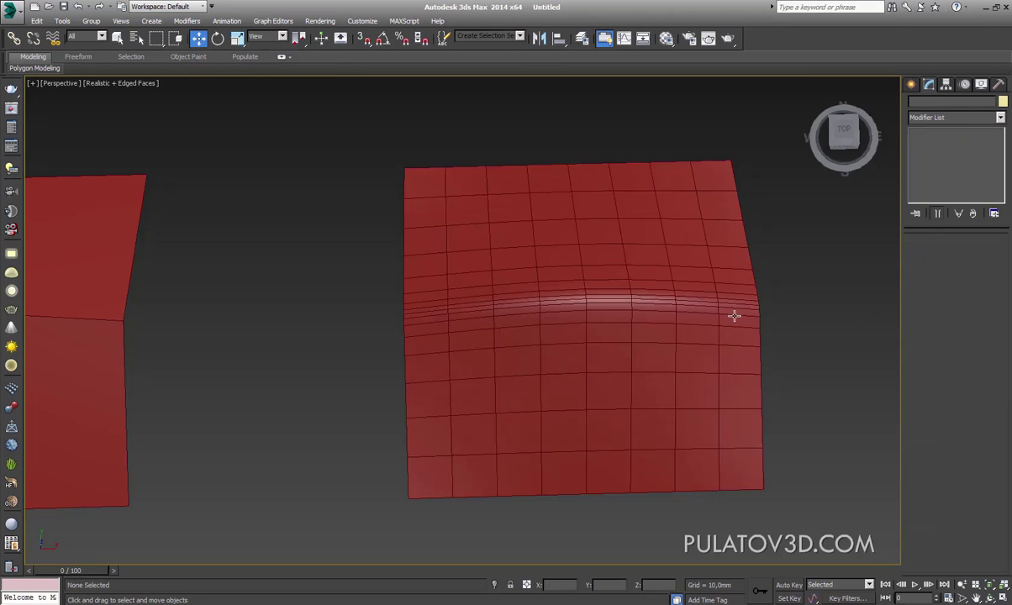
scroll(734, 316, "down", 3)
left_click(717, 319)
mouse_move(711, 309)
middle_mouse_down("alt")
mouse_move(667, 335)
mouse_move(671, 316)
mouse_move(563, 296)
mouse_move(526, 259)
mouse_move(644, 259)
mouse_move(644, 280)
middle_mouse_up("alt")
key("F4")
scroll(665, 348, "up", 3)
left_click(665, 348)
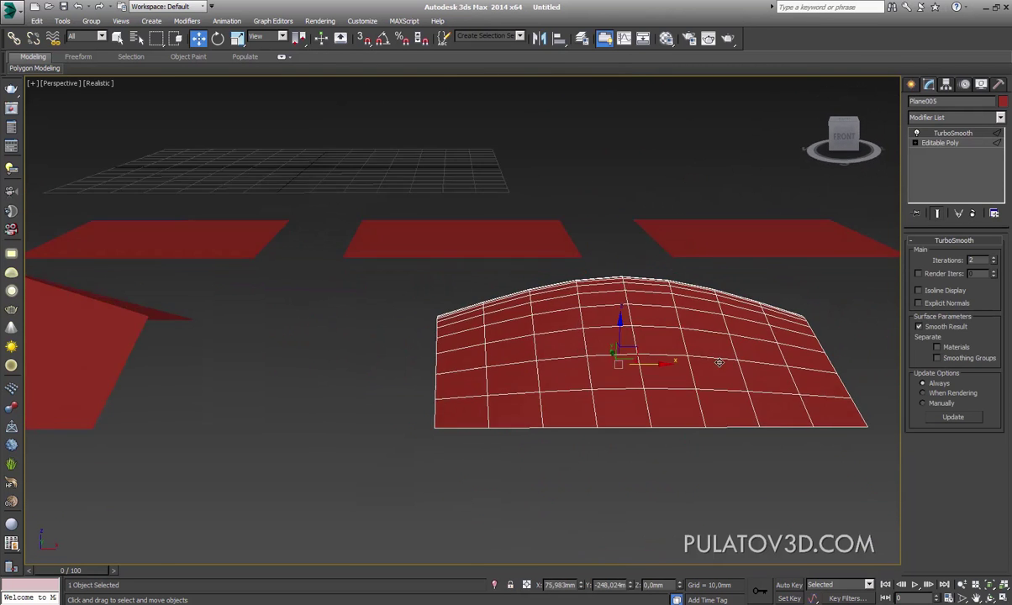
middle_click_drag(665, 348, 820, 348, "alt")
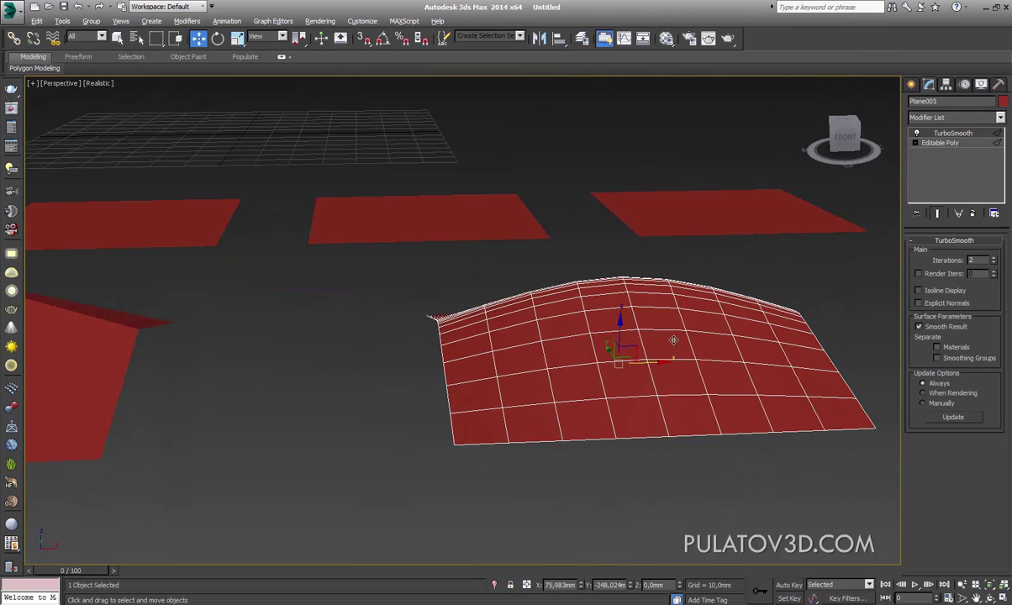
mouse_move(674, 340)
middle_mouse_down("alt")
mouse_move(665, 332)
mouse_move(689, 312)
mouse_move(642, 343)
mouse_move(637, 328)
mouse_move(657, 271)
middle_mouse_up("alt")
Step: Raise the roof plane's TurboSmooth iterations for a denser mesh
left_click(690, 312, "alt")
left_click(610, 377)
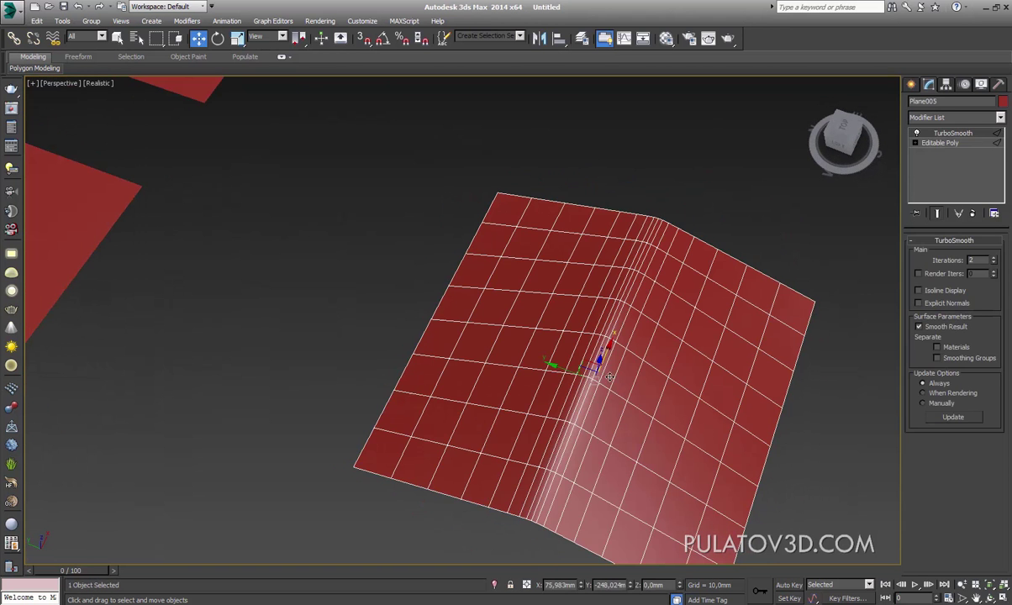
left_click(994, 257)
left_click(841, 336)
scroll(714, 296, "down", 5)
Step: Orbit to a top-down view of all the planes and check the bent plane's modifiers
scroll(753, 266, "down", 4)
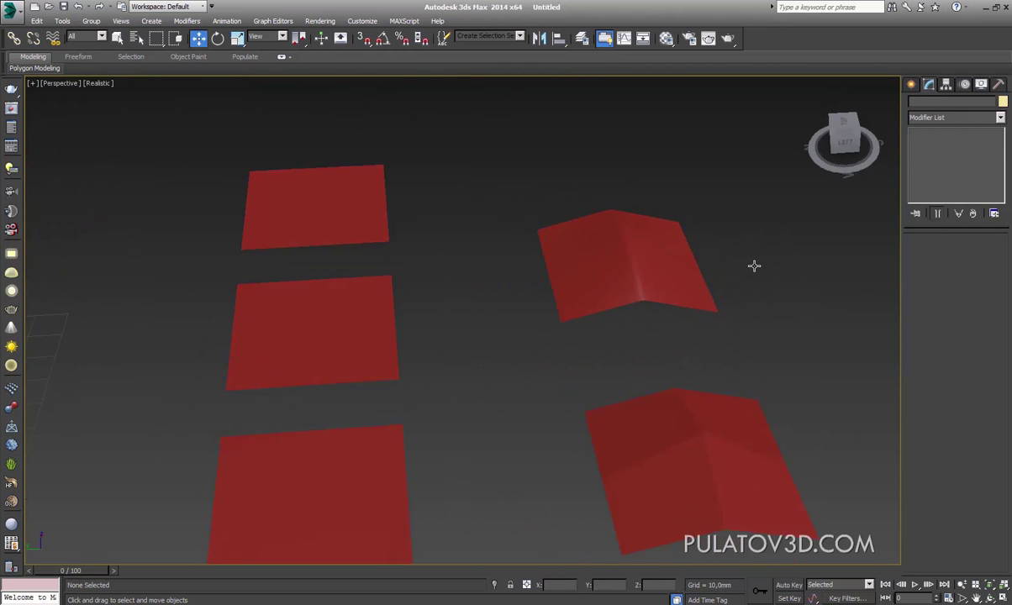
mouse_move(752, 267)
middle_mouse_down("alt")
mouse_move(721, 246)
mouse_move(698, 311)
middle_mouse_up("alt")
left_click(700, 324)
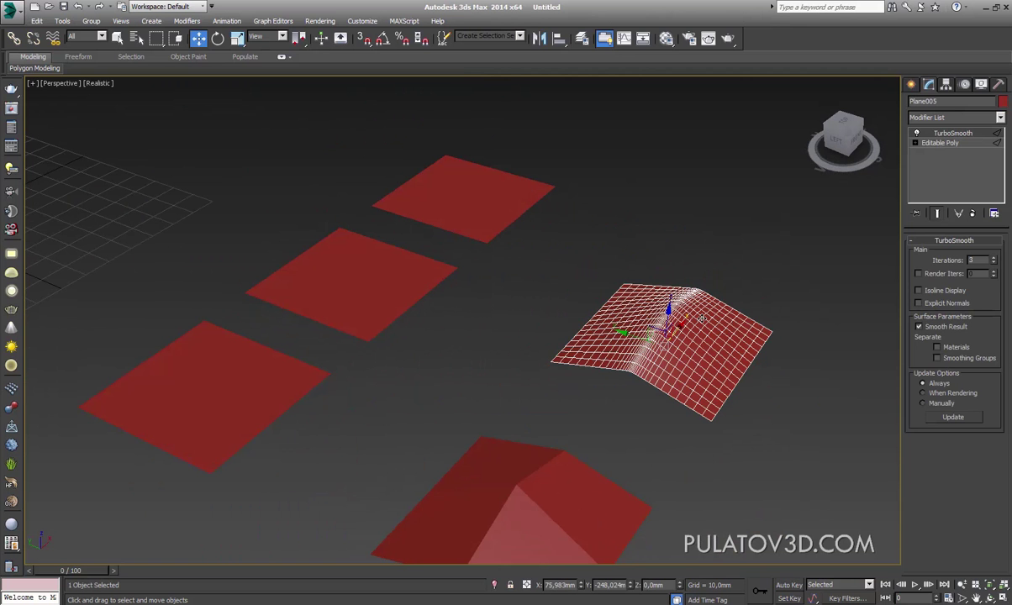
left_click(713, 261)
mouse_move(713, 262)
middle_mouse_down("alt")
mouse_move(703, 372)
mouse_move(668, 407)
mouse_move(671, 436)
mouse_move(669, 377)
middle_mouse_up("alt")
left_click(663, 372)
left_click(714, 368)
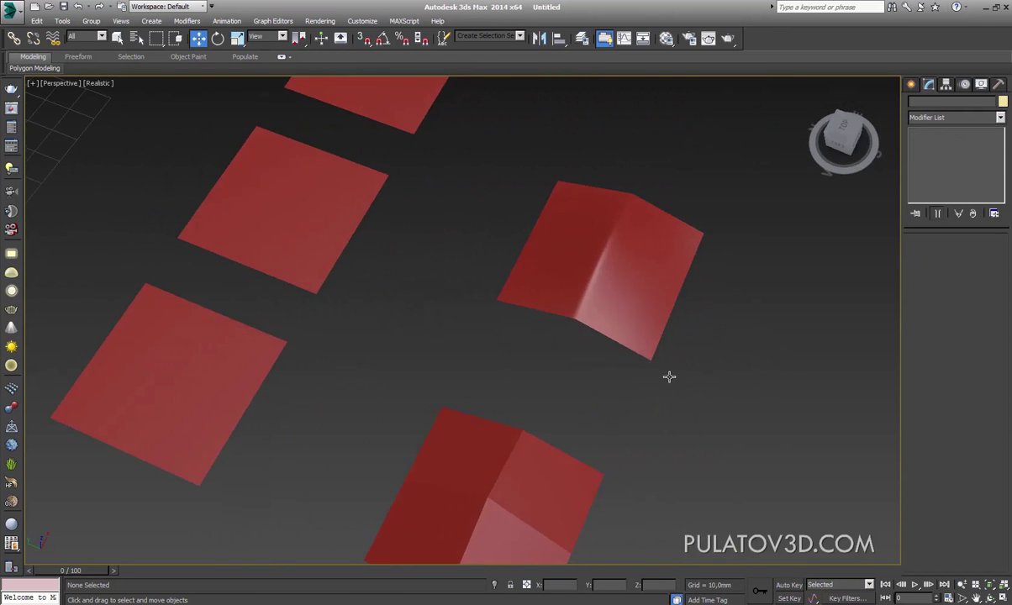
left_click(605, 232)
mouse_move(605, 232)
middle_mouse_down("alt")
mouse_move(595, 341)
mouse_move(599, 318)
middle_mouse_up("alt")
key("ctrl+d")
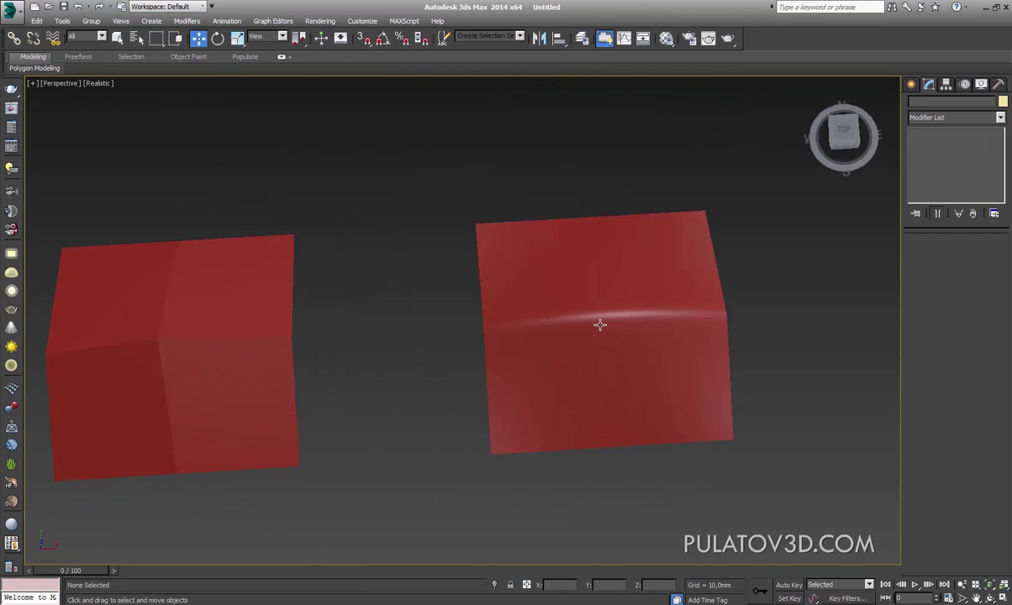
Step: Zoom in and orbit to a low side view of the bent roof plane
left_click(582, 335)
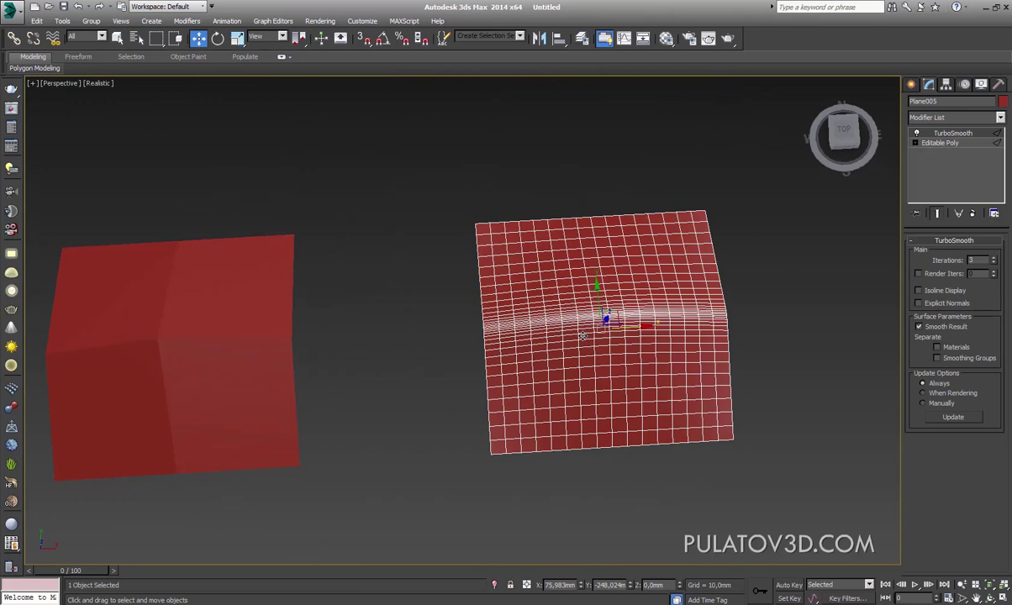
scroll(582, 335, "up", 2)
scroll(526, 338, "up", 2)
scroll(523, 350, "up", 2)
scroll(707, 279, "up", 1)
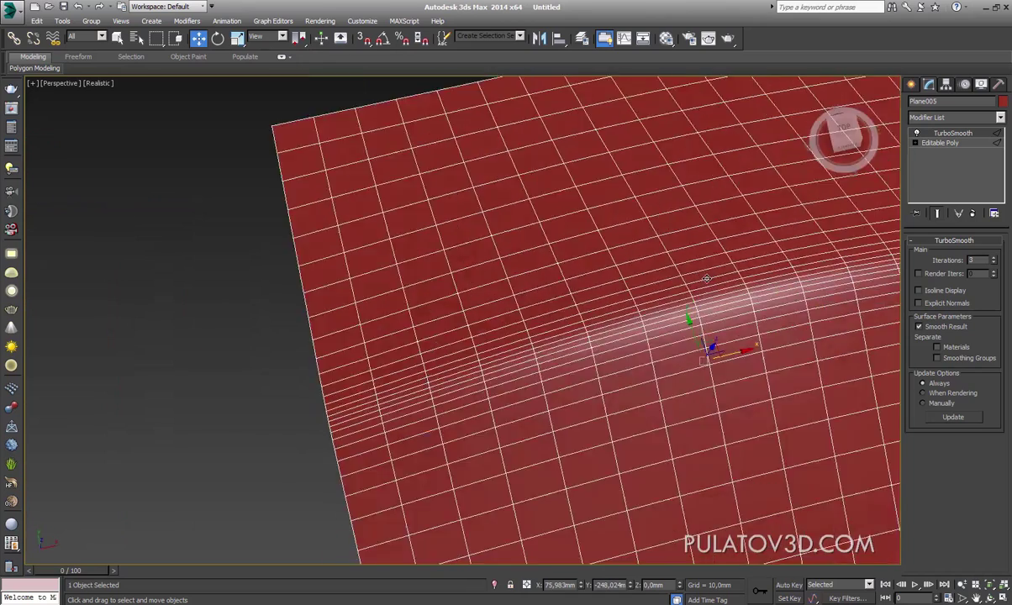
mouse_move(707, 279)
middle_mouse_down("alt")
mouse_move(719, 249)
mouse_move(623, 275)
mouse_move(654, 269)
mouse_move(648, 295)
mouse_move(587, 344)
middle_mouse_up("alt")
scroll(653, 283, "down", 5)
scroll(587, 337, "down", 3)
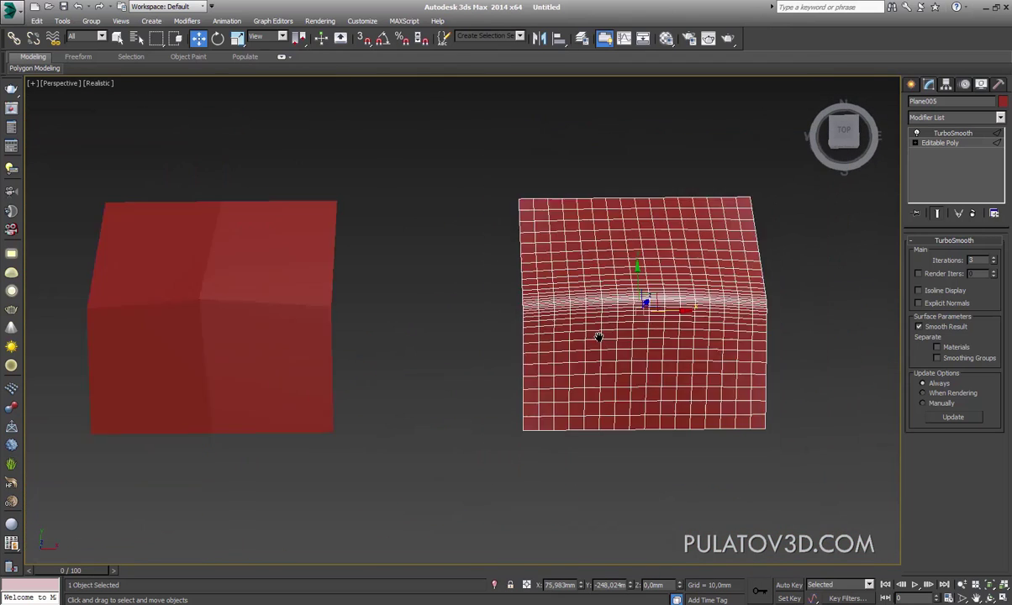
scroll(599, 339, "down", 3)
Step: Set the bent plane's TurboSmooth Iterations to 2
left_click(542, 332)
scroll(605, 323, "up", 5)
left_click(604, 323)
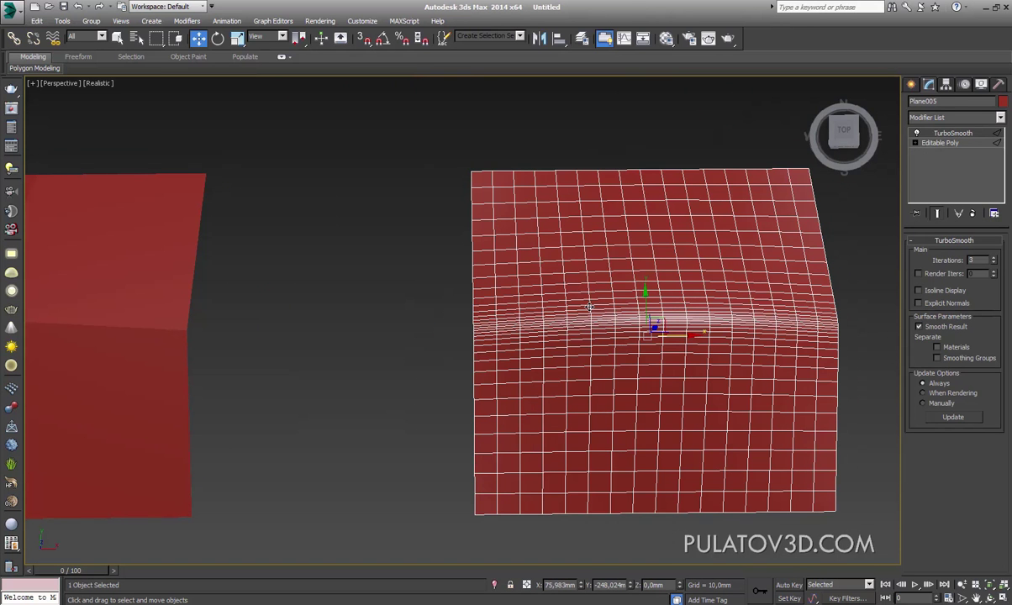
scroll(639, 299, "up", 3)
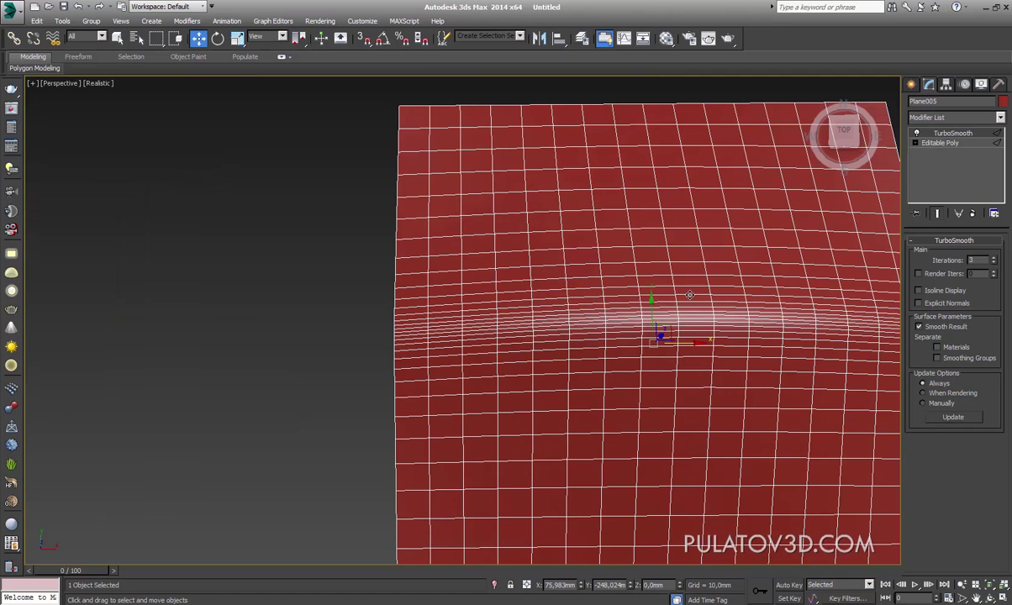
left_click_drag(994, 263, 1001, 271)
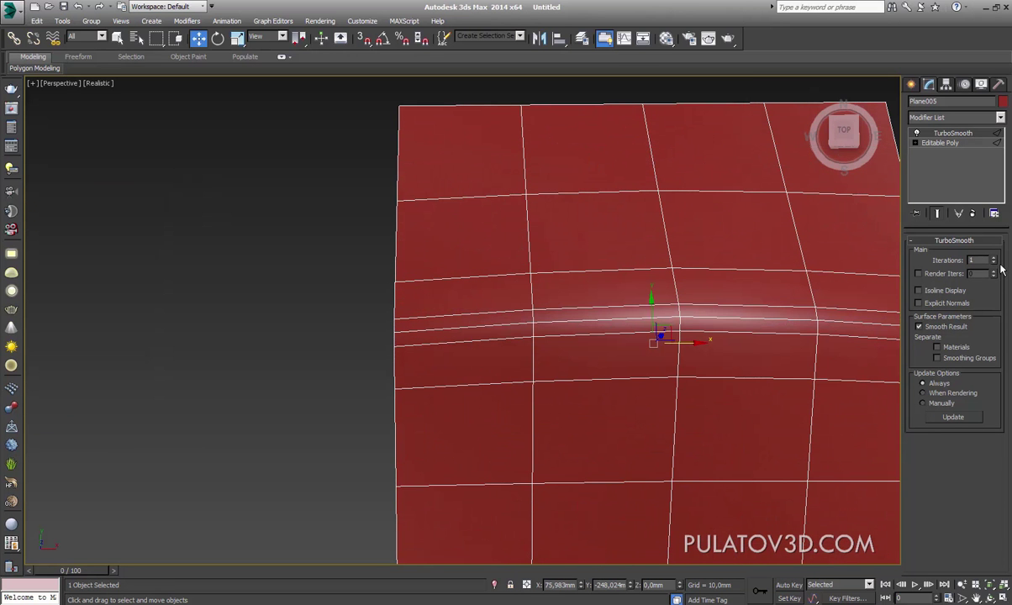
left_click(1001, 264)
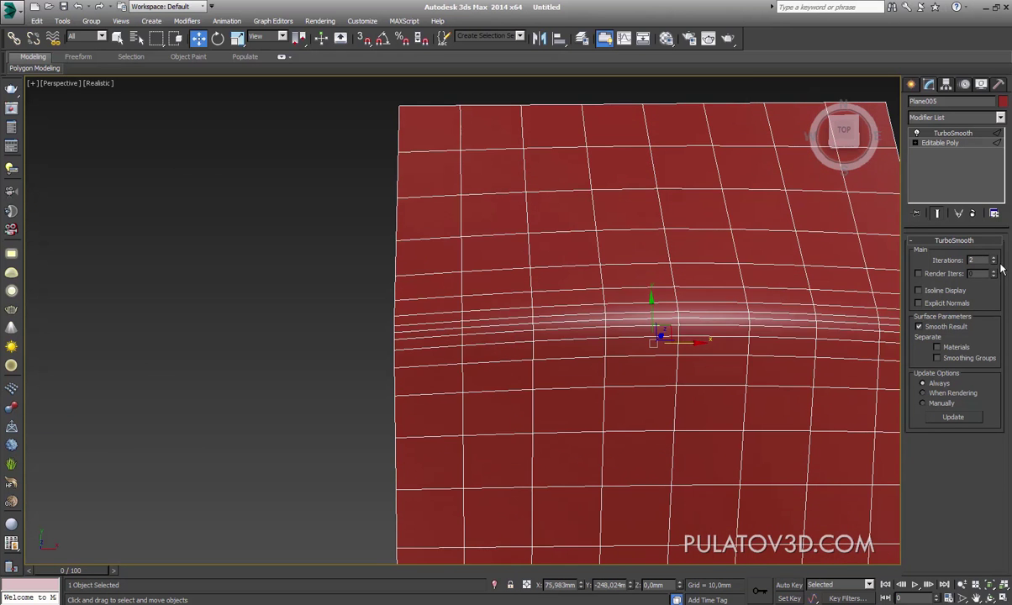
scroll(543, 361, "down", 5)
scroll(505, 320, "down", 3)
Step: Try TurboSmooth Iterations 2 on the smoothed flat plane, then set it back to 1
left_click(441, 244)
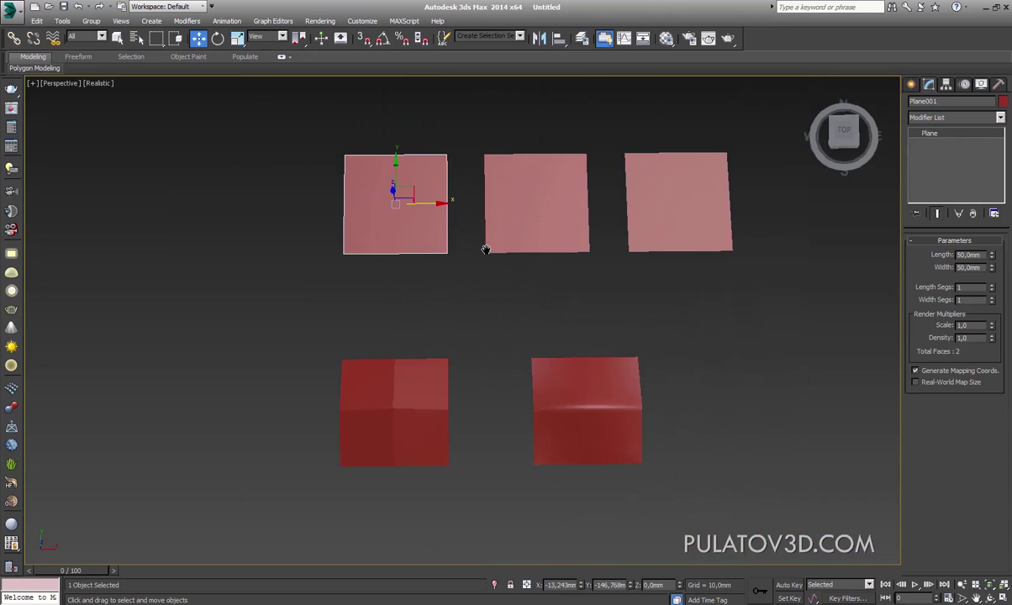
scroll(505, 269, "up", 4)
left_click(639, 319)
middle_click_drag(639, 320, 639, 252, "alt")
middle_click_drag(883, 193, 798, 204)
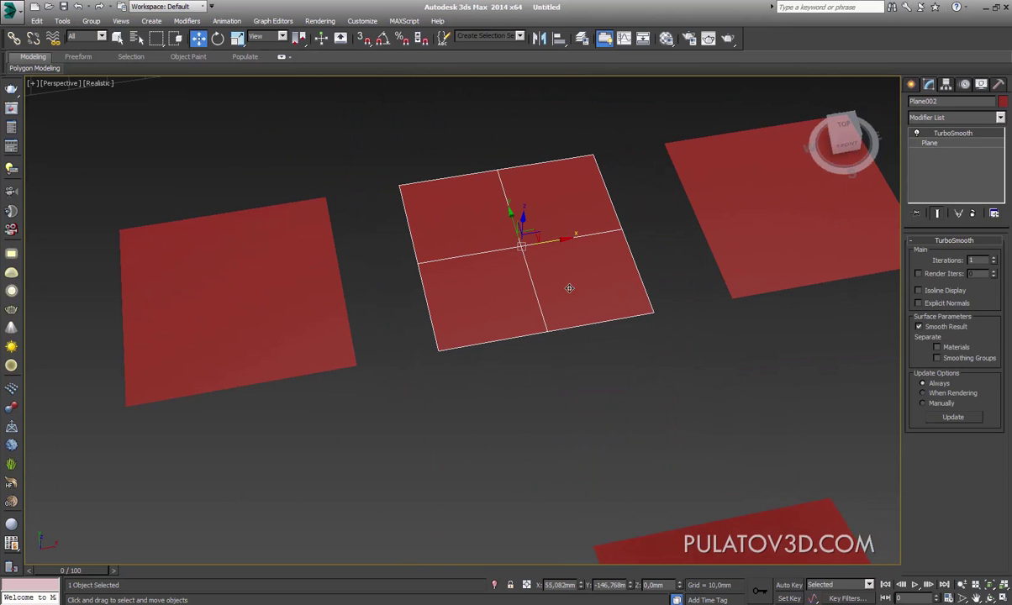
left_click(999, 264)
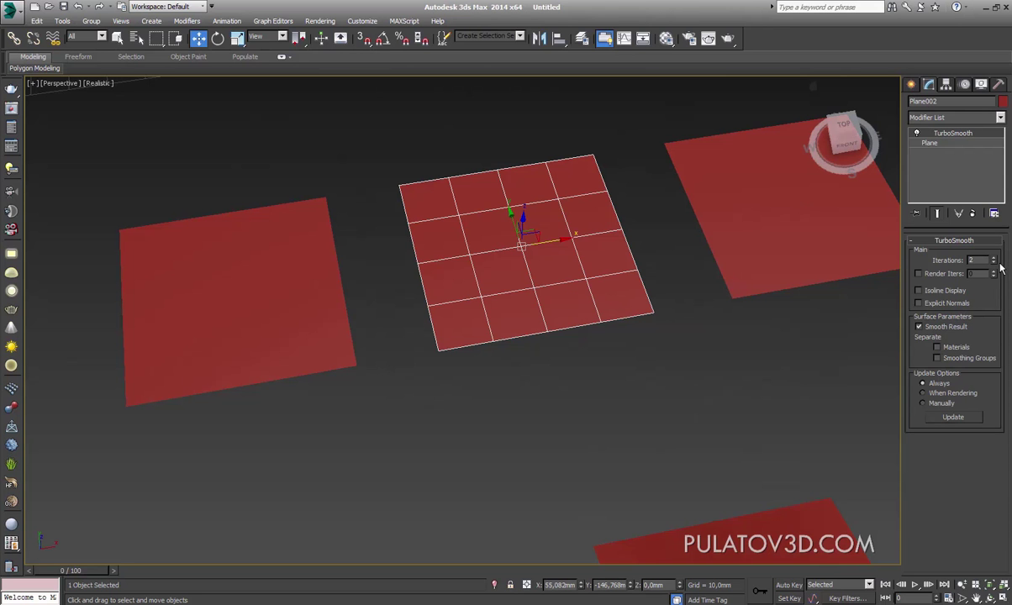
left_click(996, 264)
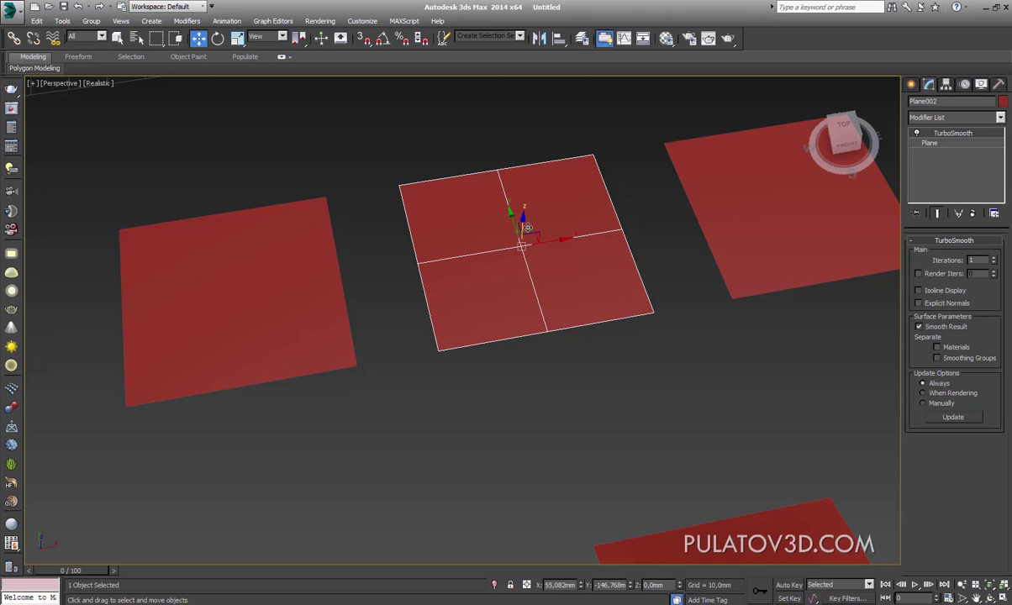
Step: Turn on edged faces and Shift-drag the single-polygon plane to clone it to the right
left_click(313, 251)
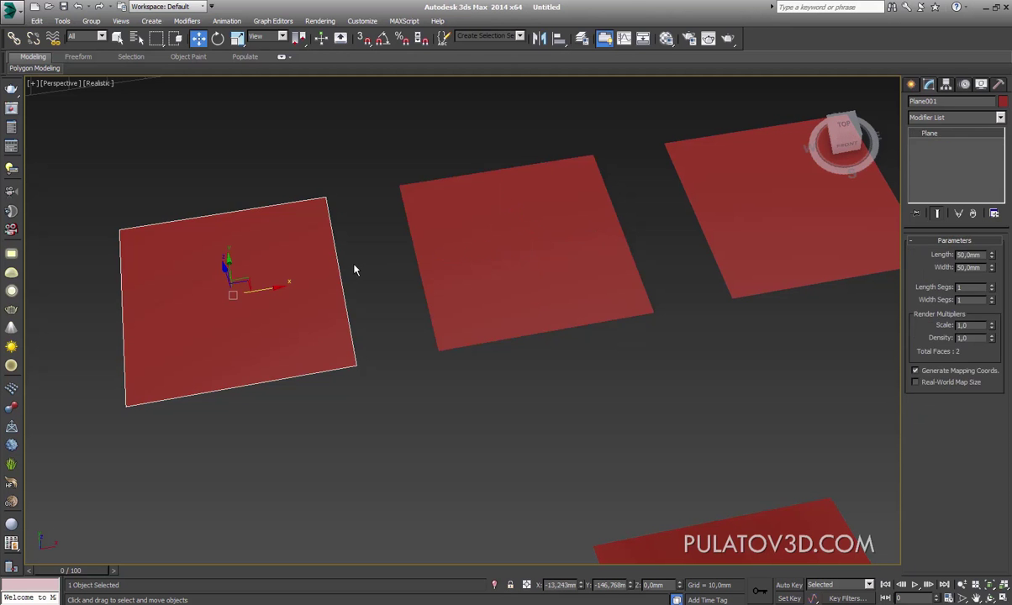
left_click(357, 267)
key("F4")
left_click(268, 262)
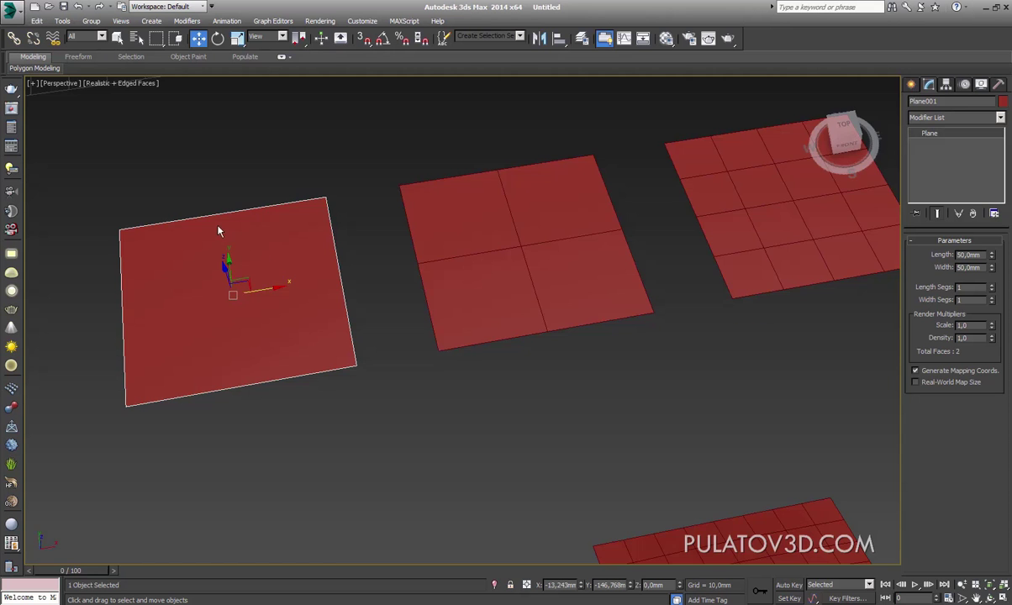
middle_click_drag(207, 218, 253, 268, "alt")
scroll(353, 294, "down", 5)
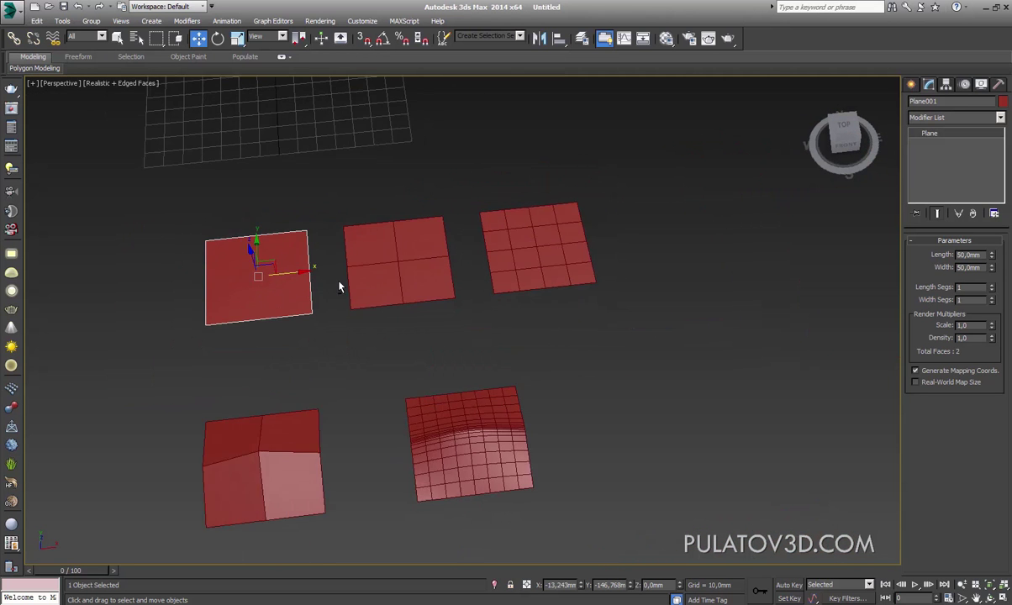
mouse_move(253, 286)
left_mouse_down("shift")
mouse_move(433, 244)
mouse_move(618, 220)
mouse_move(632, 242)
left_mouse_up("shift")
Step: Cancel the pending clone and move the middle and top planes to the right
left_click(555, 359)
mouse_move(554, 359)
middle_mouse_down("alt")
mouse_move(506, 300)
mouse_move(416, 308)
middle_mouse_up("alt")
left_click(438, 211, "ctrl")
left_click(450, 139, "ctrl")
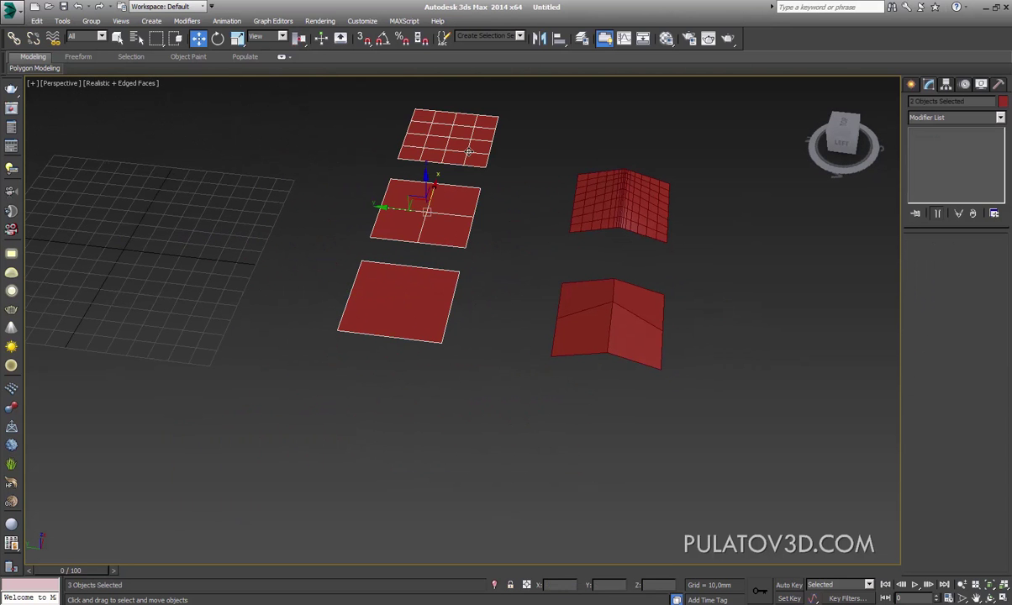
left_click_drag(376, 207, 425, 252)
left_click(424, 252)
Step: Shift-drag the bottom-left plane to make an independent Copy, Plane006, and zoom onto it
left_click(484, 311)
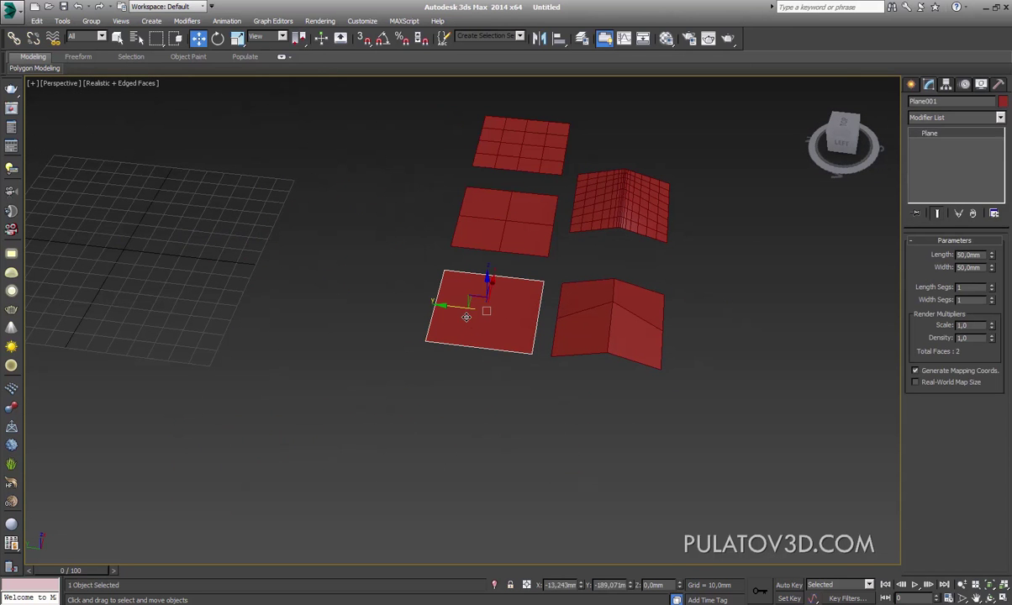
left_click_drag(484, 311, 354, 296, "shift")
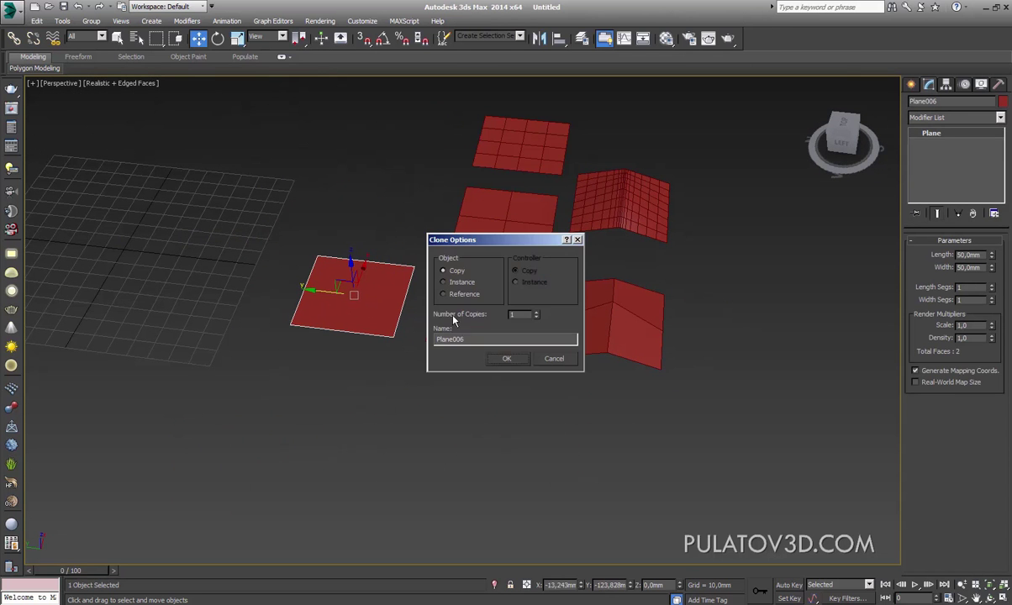
left_click(507, 359)
key("z")
middle_click_drag(471, 252, 481, 237, "alt")
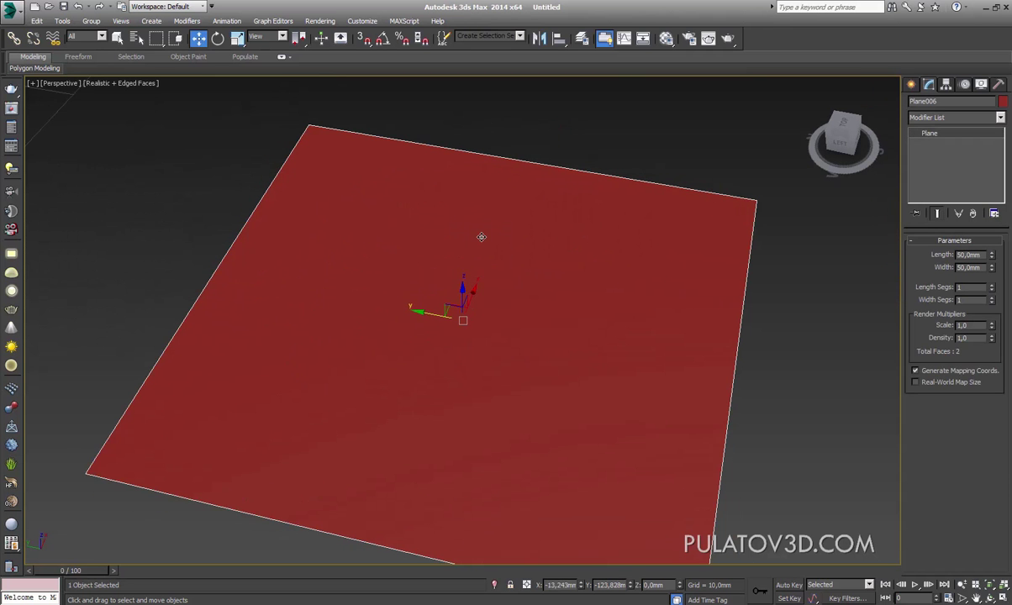
scroll(574, 214, "down", 5)
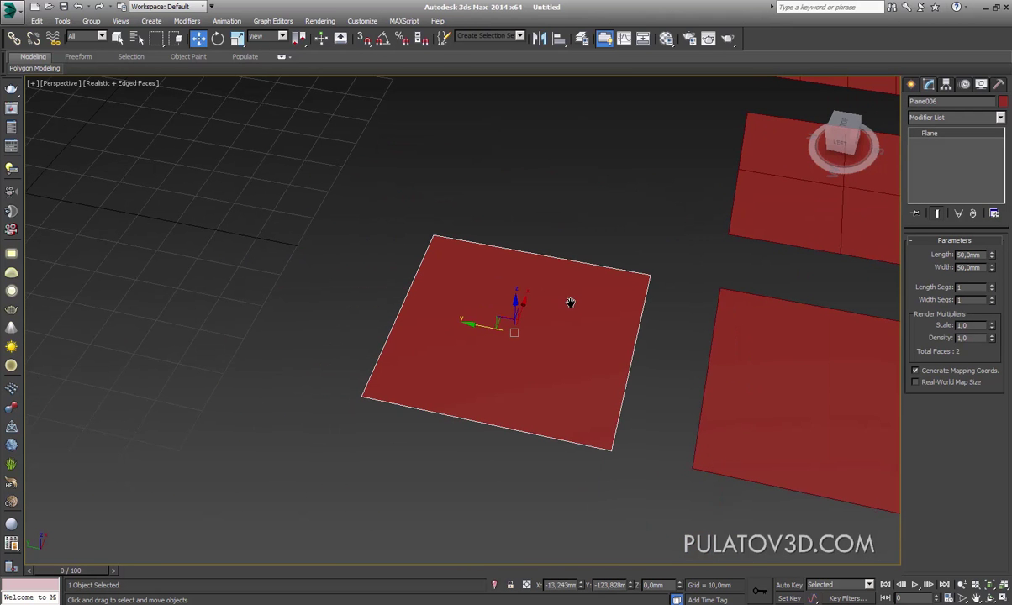
Step: Convert the copy to Editable Poly, then undo the conversion
right_click(551, 282)
mouse_move(574, 395)
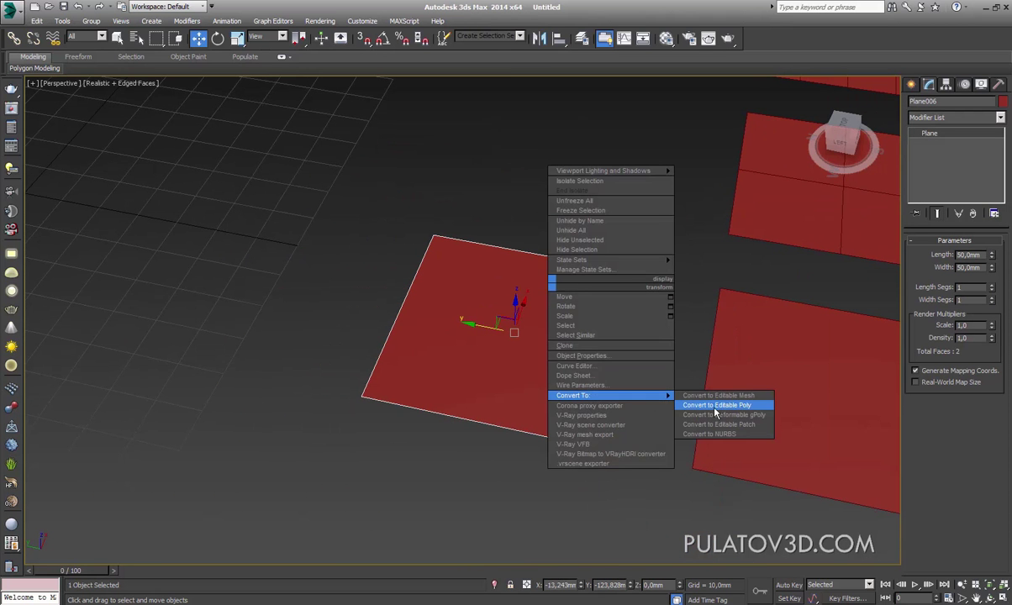
left_click(714, 407)
key("ctrl+z")
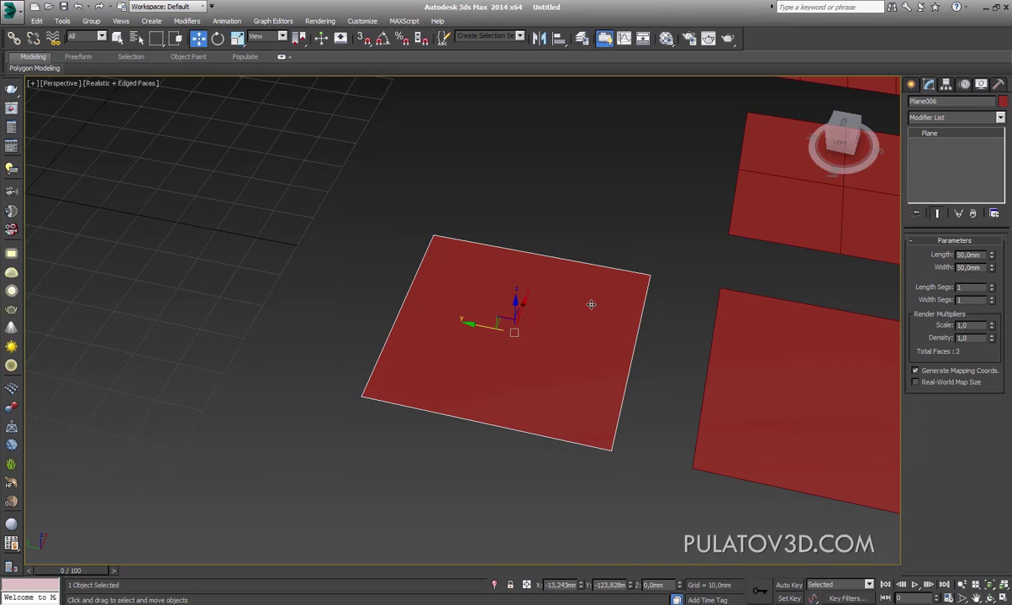
left_click(951, 118)
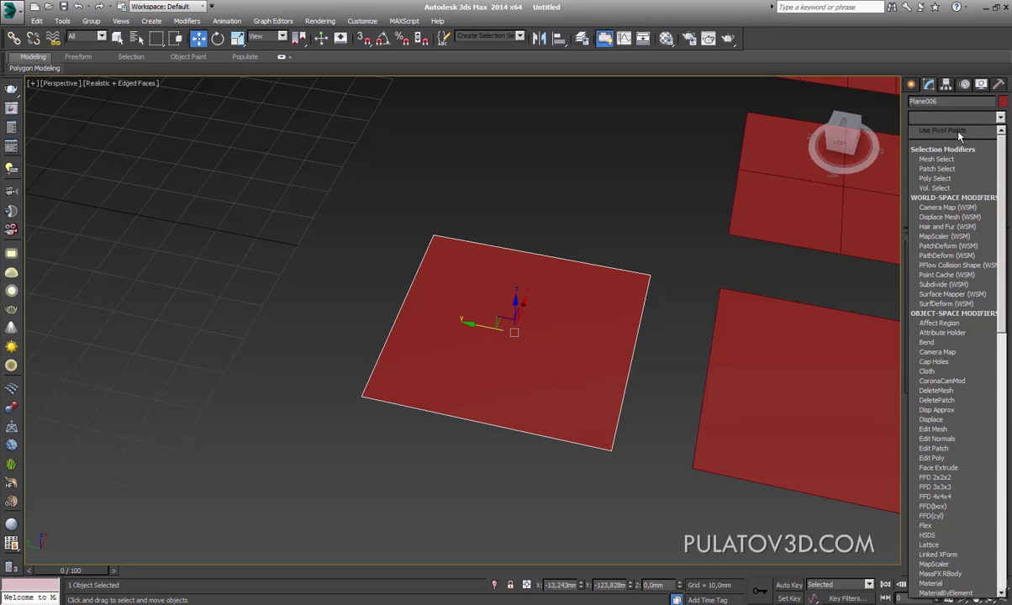
Step: Add an Edit Poly modifier to Plane006, then remove it from the stack
left_click(955, 118)
left_click(954, 118)
left_click(950, 459)
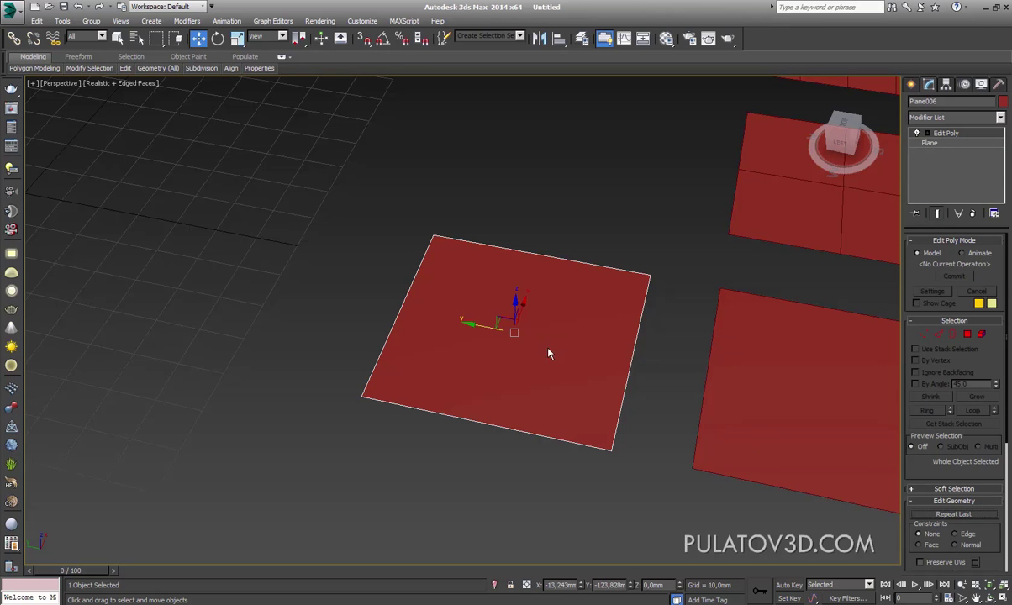
left_click(946, 143)
left_click(958, 133)
left_click(973, 213)
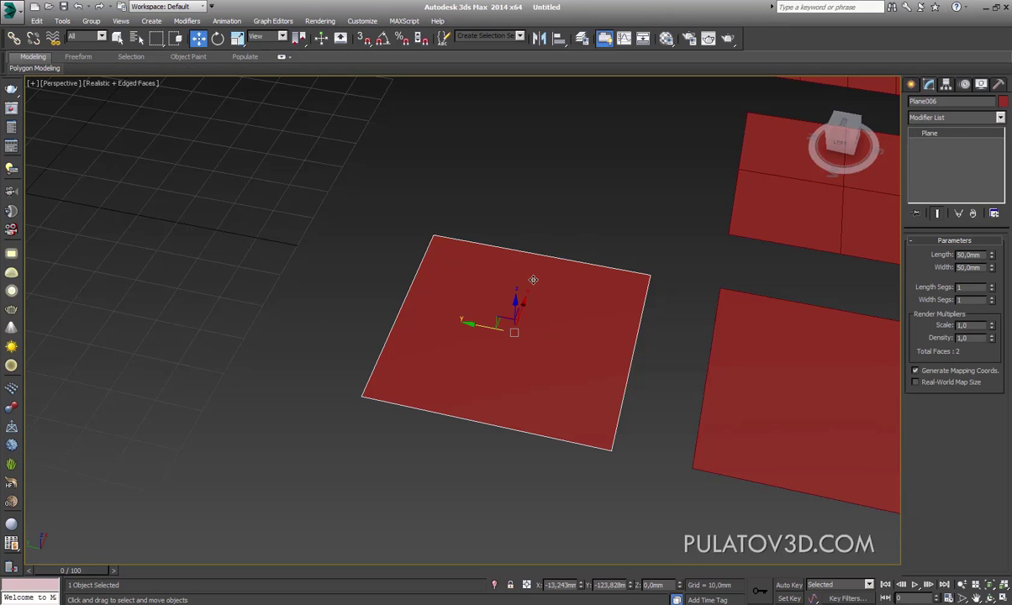
Step: Convert Plane006 to Editable Poly and switch to Edge sub-object level
right_click(437, 281)
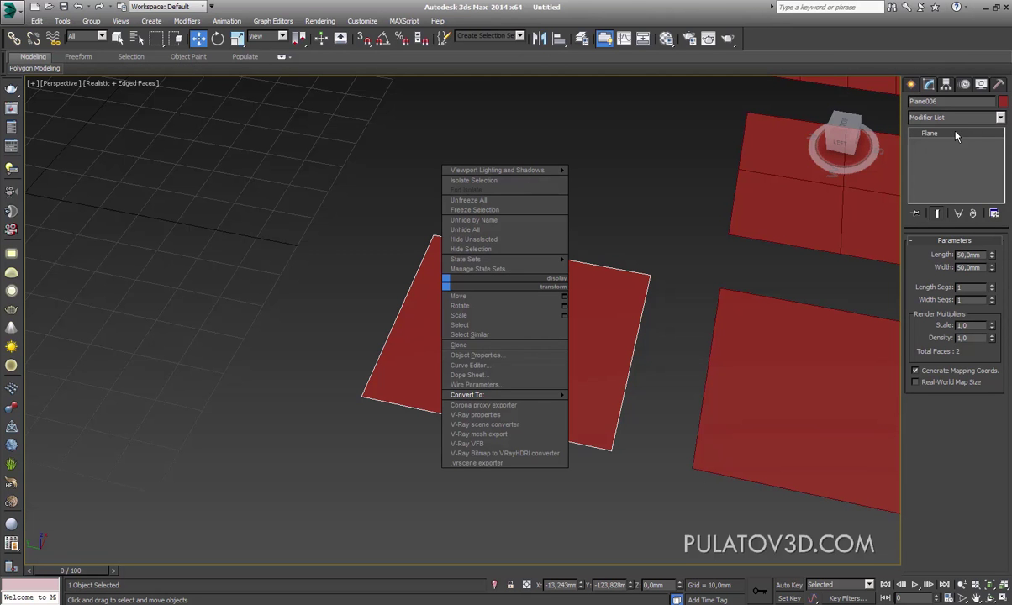
mouse_move(468, 396)
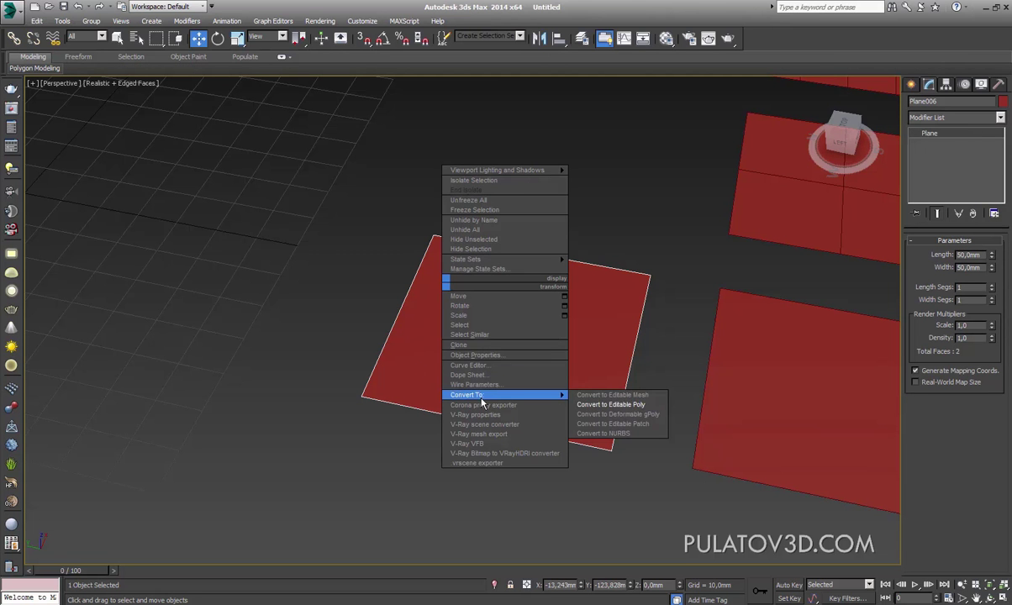
left_click(600, 409)
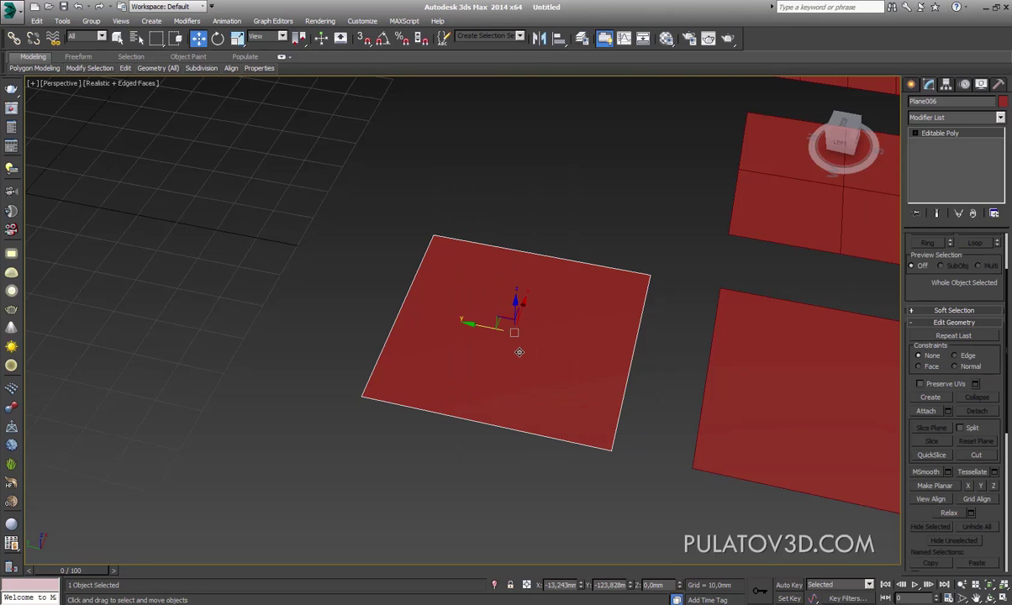
left_click(916, 133)
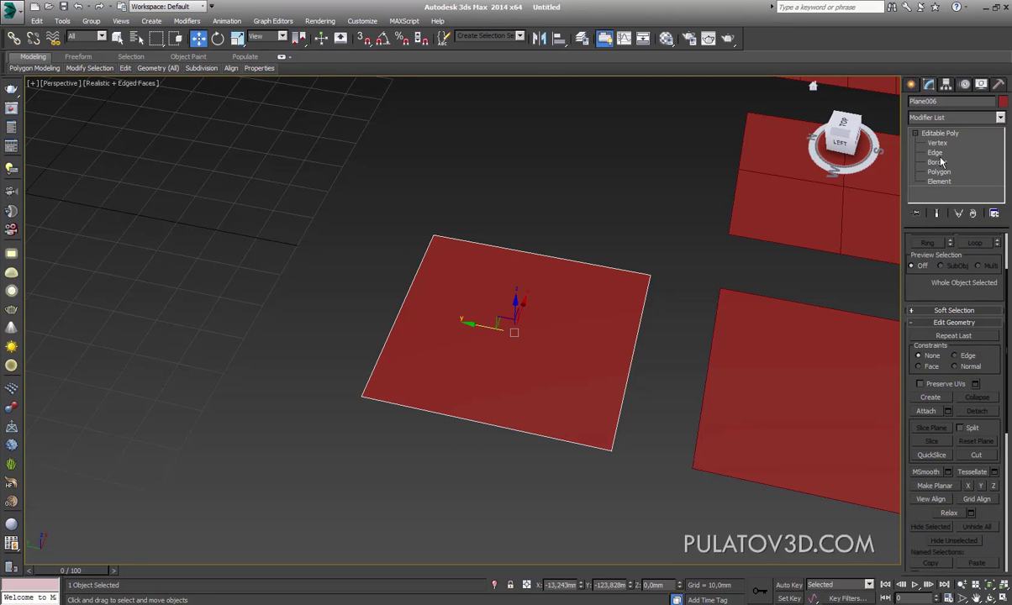
left_click(935, 152)
left_click(517, 253)
mouse_move(545, 273)
middle_mouse_down("alt")
mouse_move(523, 333)
mouse_move(567, 253)
mouse_move(656, 294)
mouse_move(673, 278)
middle_mouse_up("alt")
Step: Switch to Polygon level, select the plane's single face and zoom onto it
left_click(968, 254)
middle_click_drag(588, 320, 521, 269, "alt")
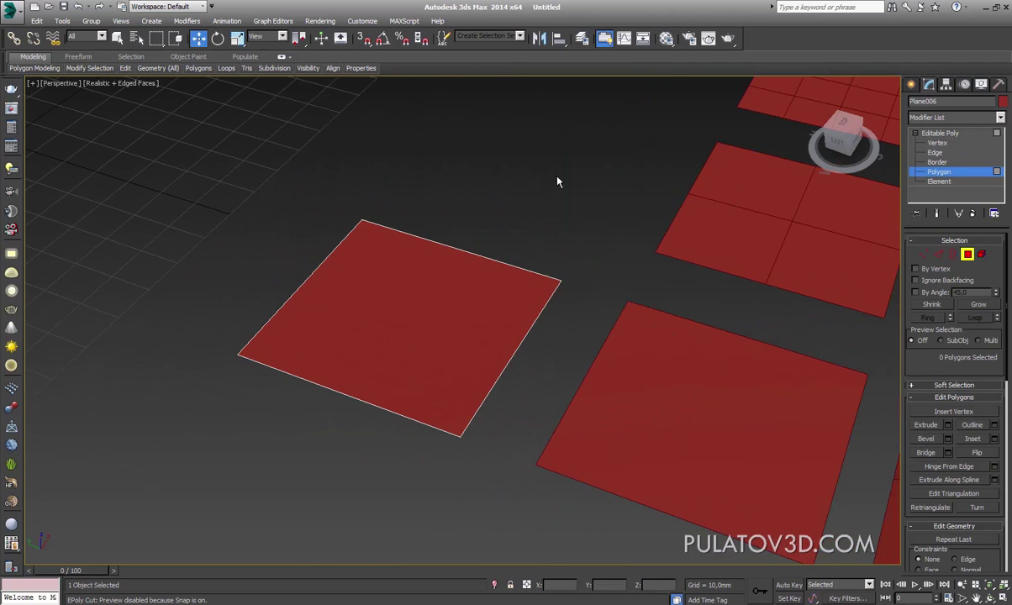
left_click(433, 273)
key("z")
scroll(939, 342, "down", 2)
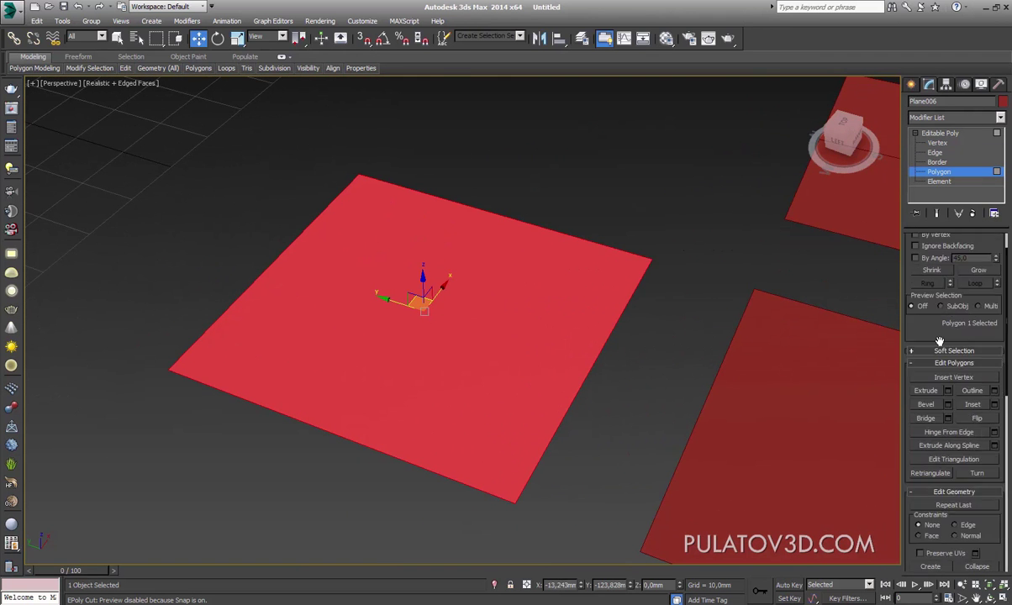
scroll(939, 343, "down", 1)
Step: Bevel the face with Height 0 mm and Outline about -7.504 mm
left_click(947, 362)
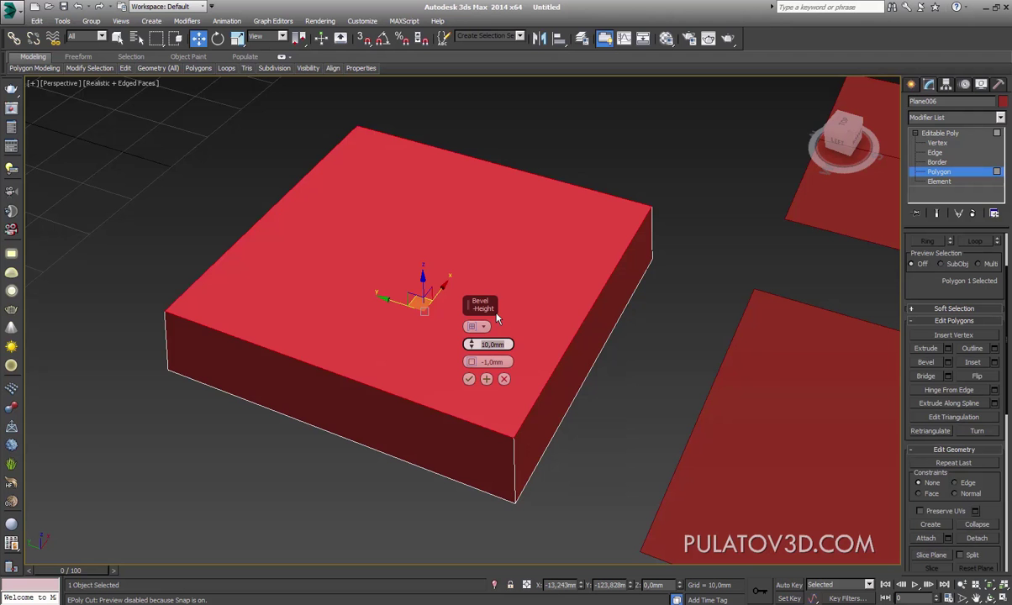
type("0")
right_click(471, 344)
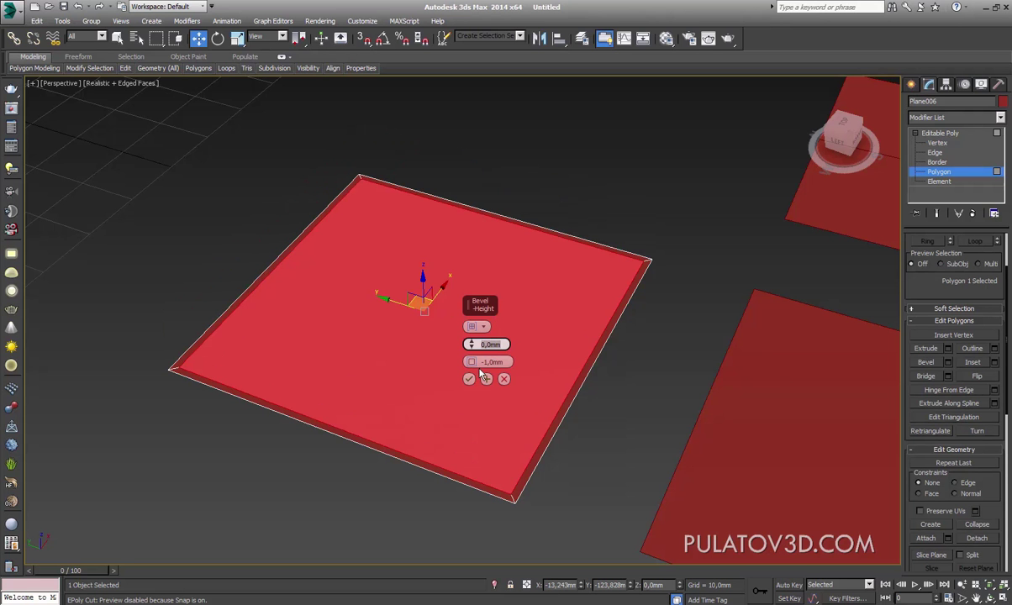
left_click_drag(475, 363, 490, 397)
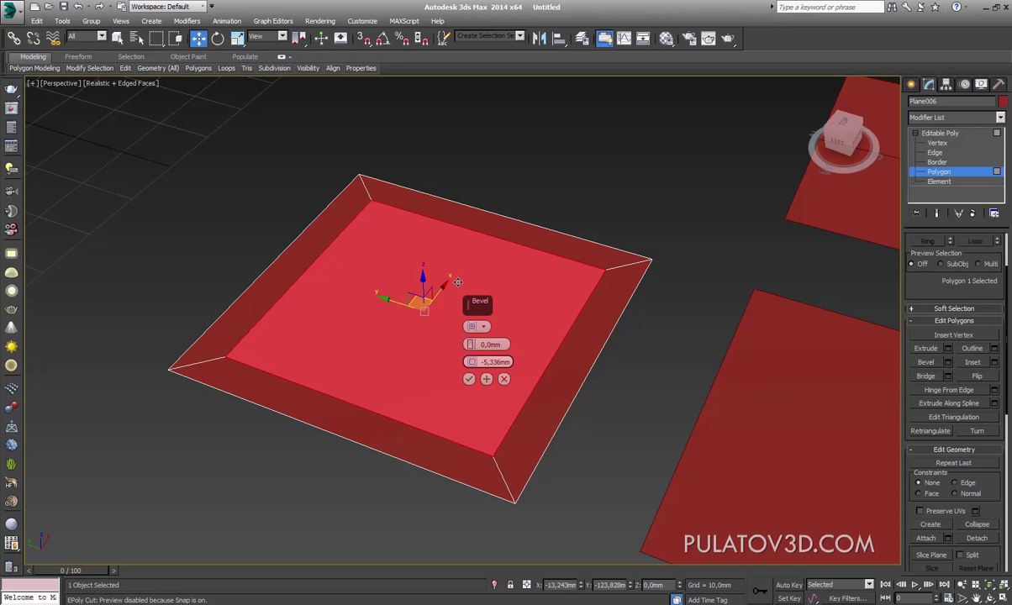
left_click_drag(471, 361, 506, 444)
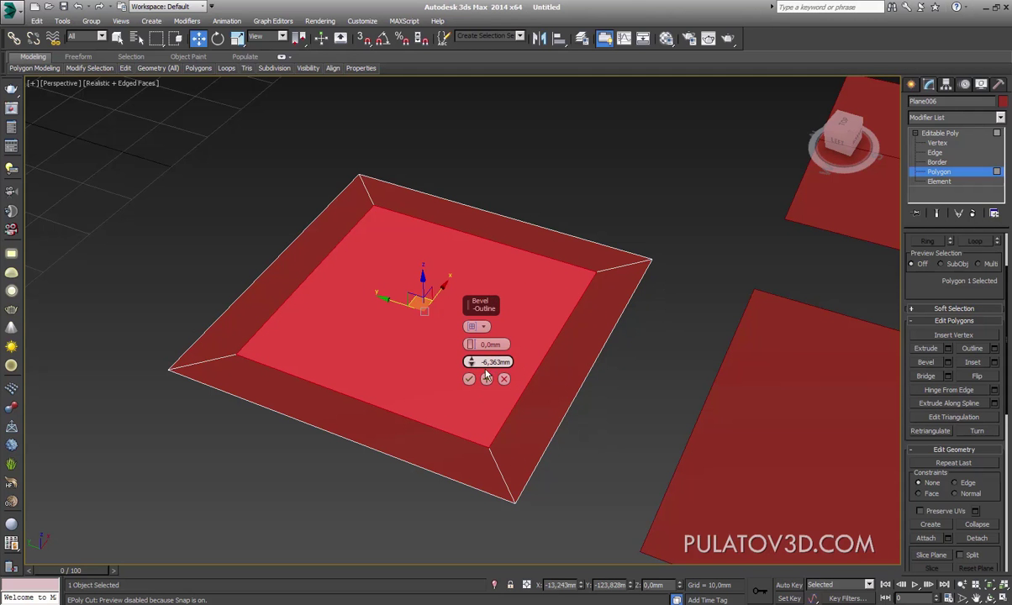
left_click_drag(483, 363, 482, 362)
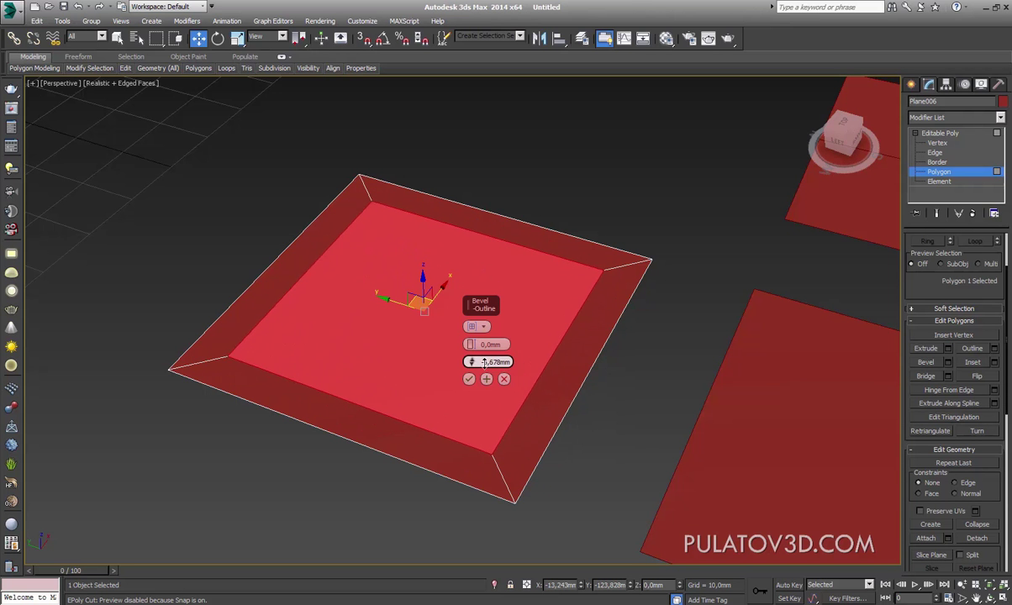
left_click_drag(485, 360, 477, 287)
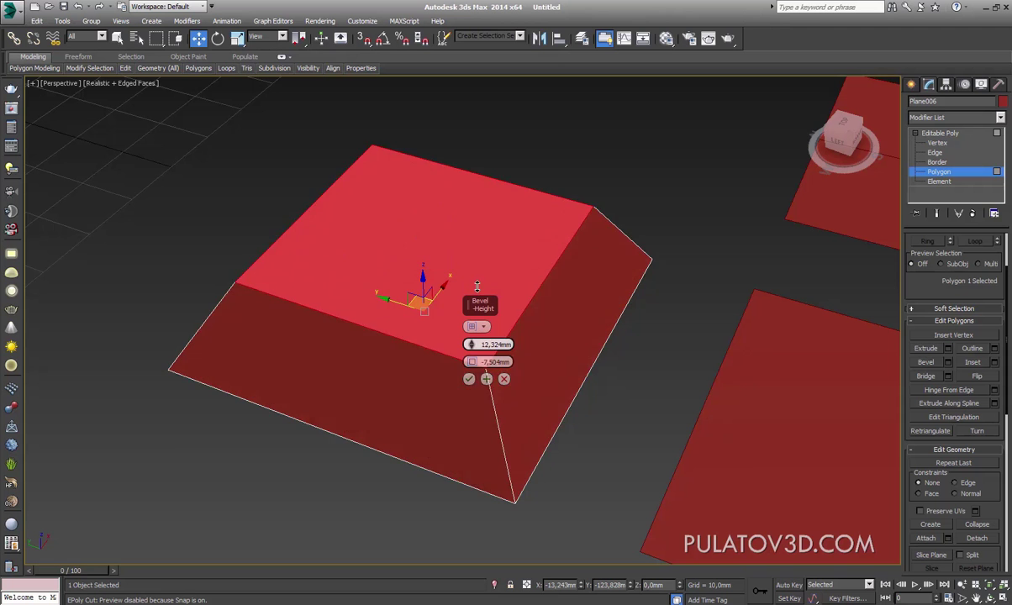
left_click_drag(476, 287, 455, 272)
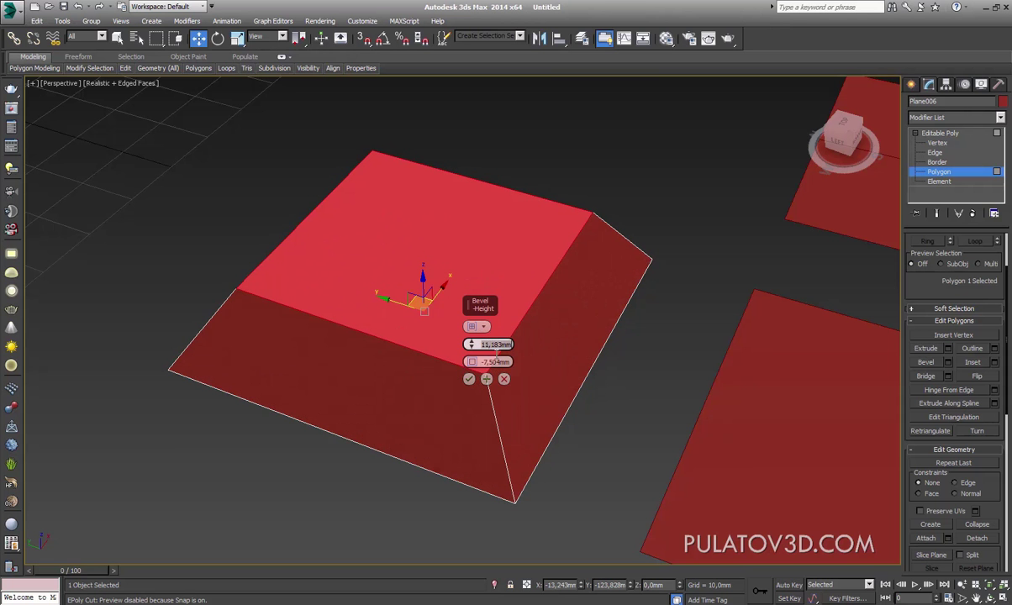
type("0")
key("Return")
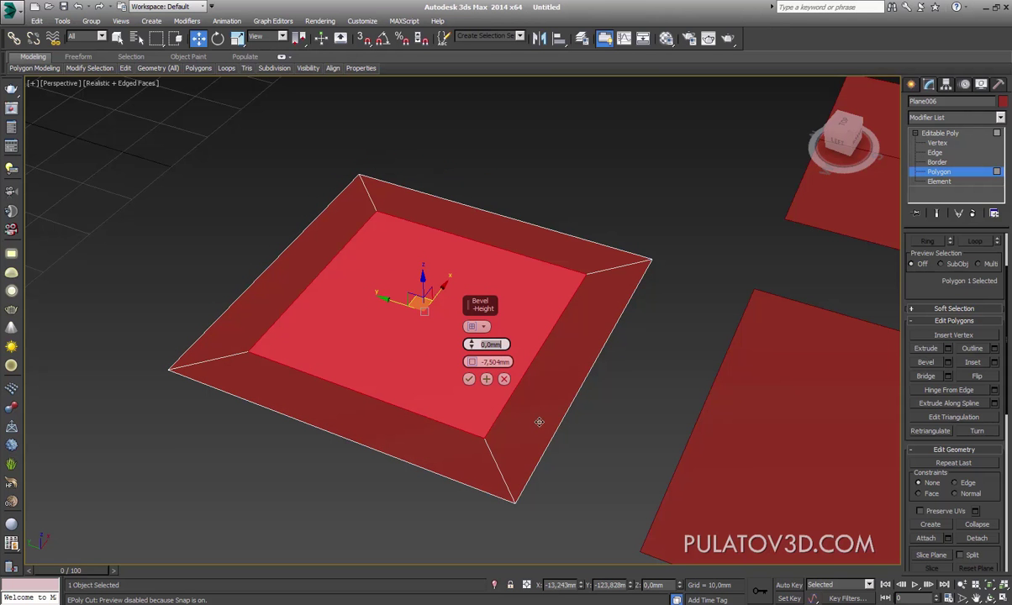
left_click(553, 226)
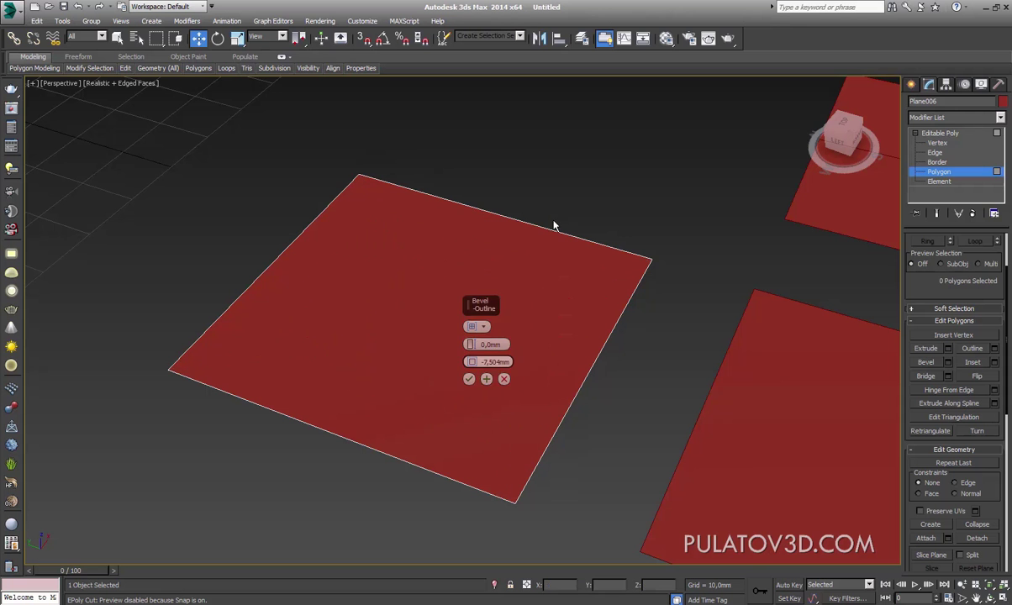
Step: Commit the bevel inset on Plane006 and leave sub-object editing
left_click(468, 379)
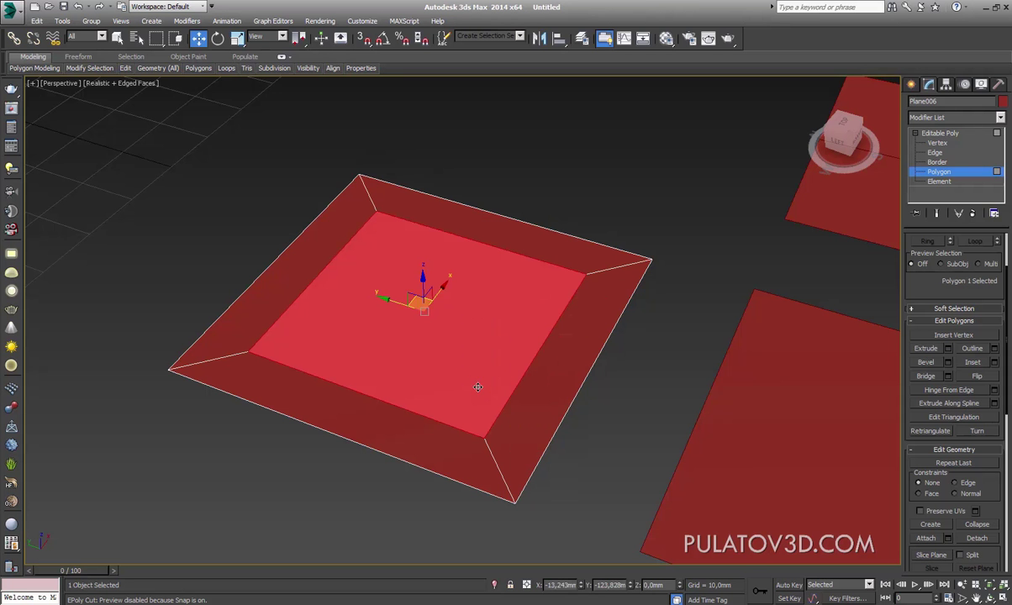
left_click(592, 180)
middle_click_drag(611, 292, 592, 306)
scroll(592, 307, "down", 3)
left_click(911, 84)
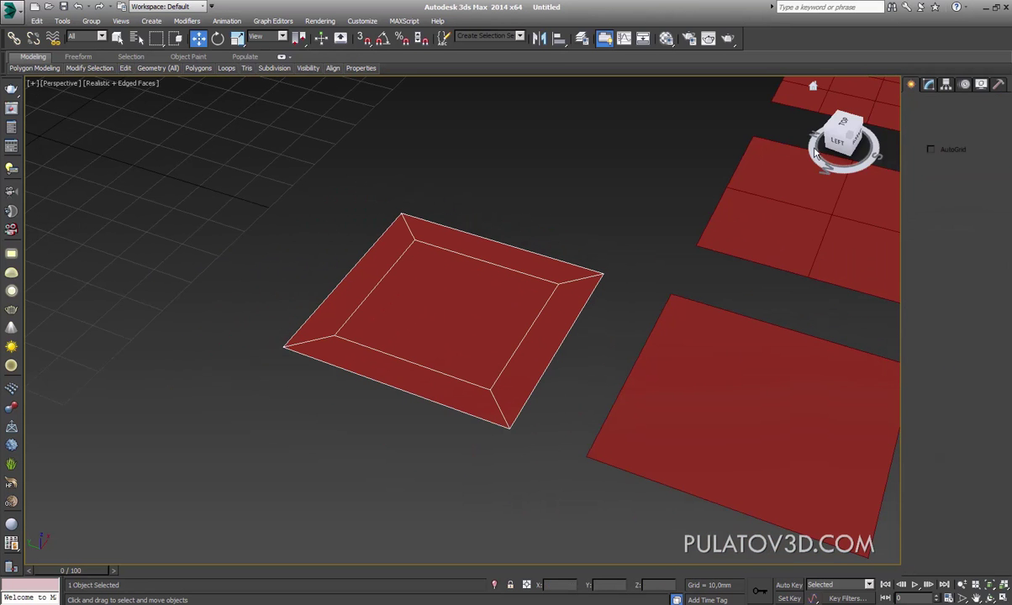
mouse_move(592, 264)
middle_mouse_down()
mouse_move(551, 293)
mouse_move(553, 224)
mouse_move(568, 296)
middle_mouse_up()
Step: Turn on edged faces to compare the planes and zoom onto the framed Plane006
left_click(553, 224)
left_click(567, 297)
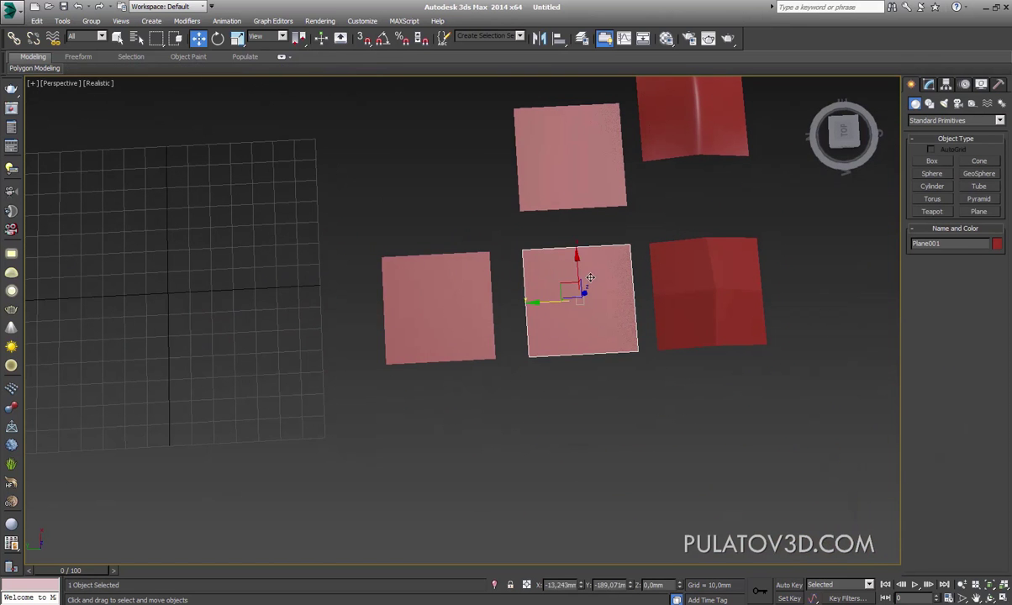
left_click(454, 269)
left_click(500, 264)
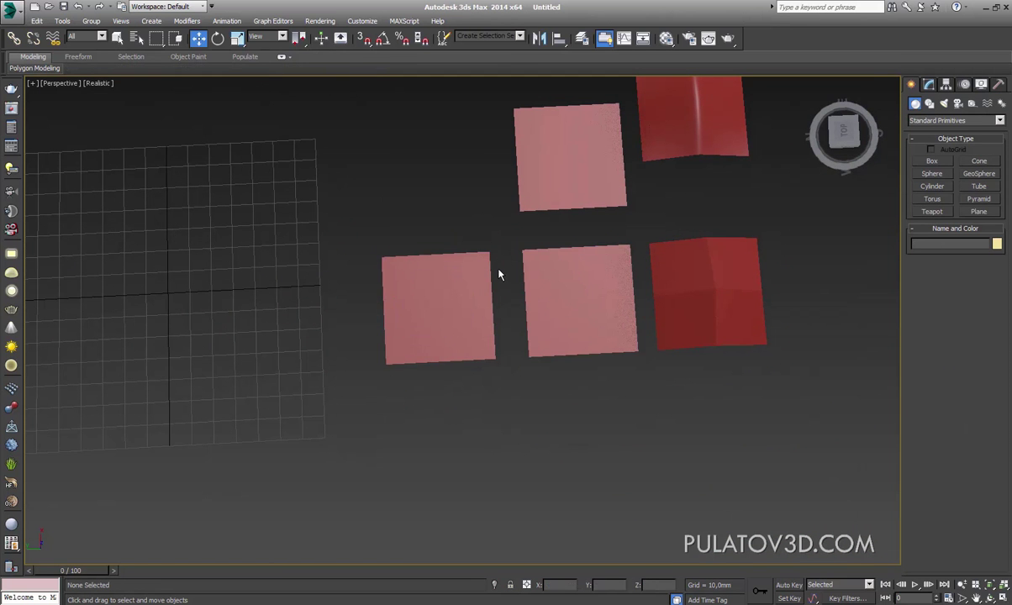
scroll(501, 270, "up", 2)
key("F4")
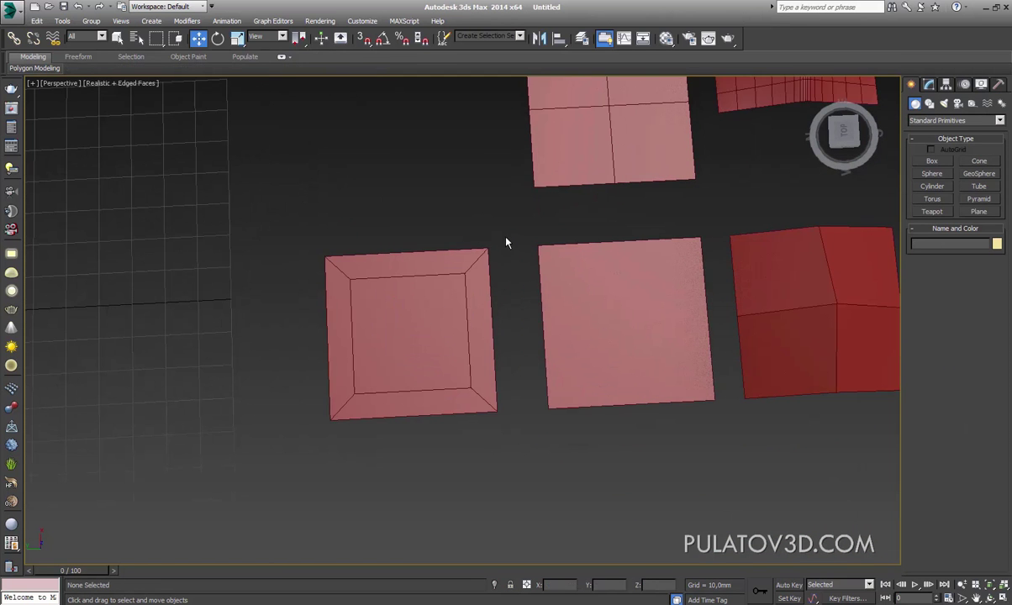
middle_click_drag(563, 302, 601, 294, "alt")
left_click(575, 261)
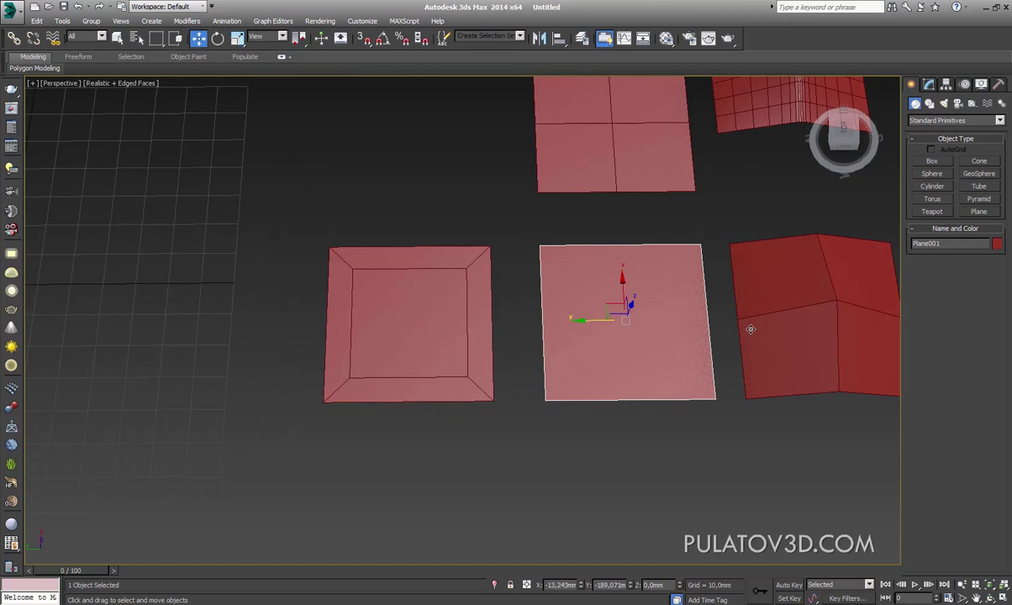
left_click(411, 295)
key("z")
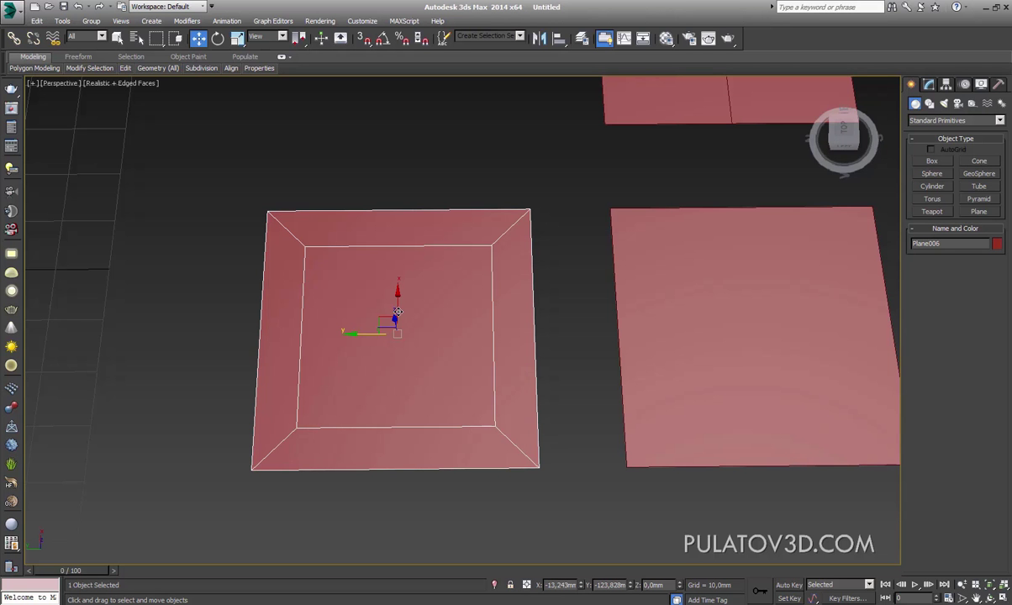
Step: Add a TurboSmooth modifier to the plain four-quad plane
mouse_move(375, 326)
middle_mouse_down("alt")
mouse_move(354, 325)
mouse_move(450, 314)
middle_mouse_up("alt")
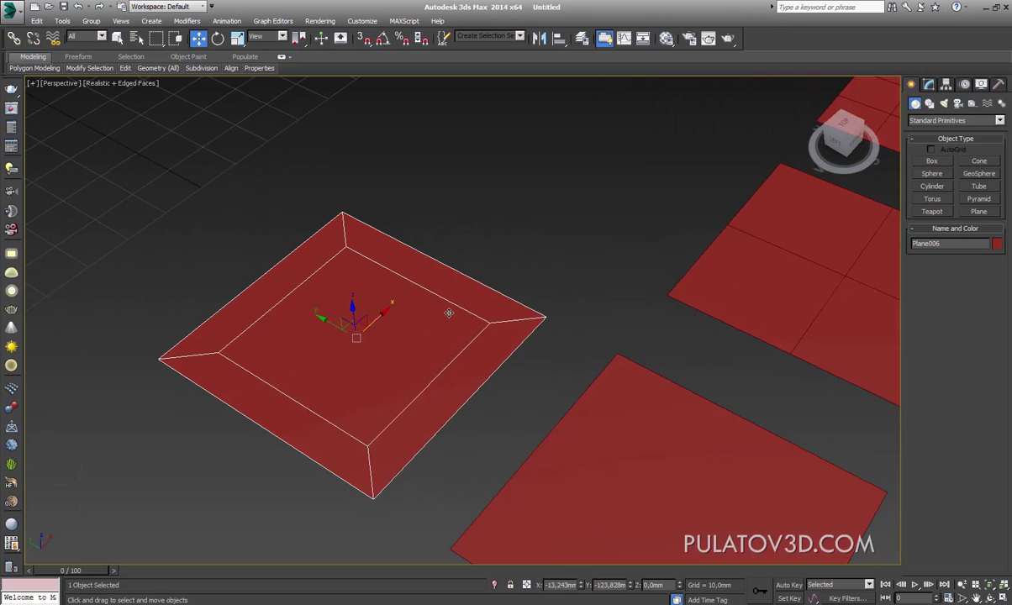
left_click(603, 443)
left_click(946, 85)
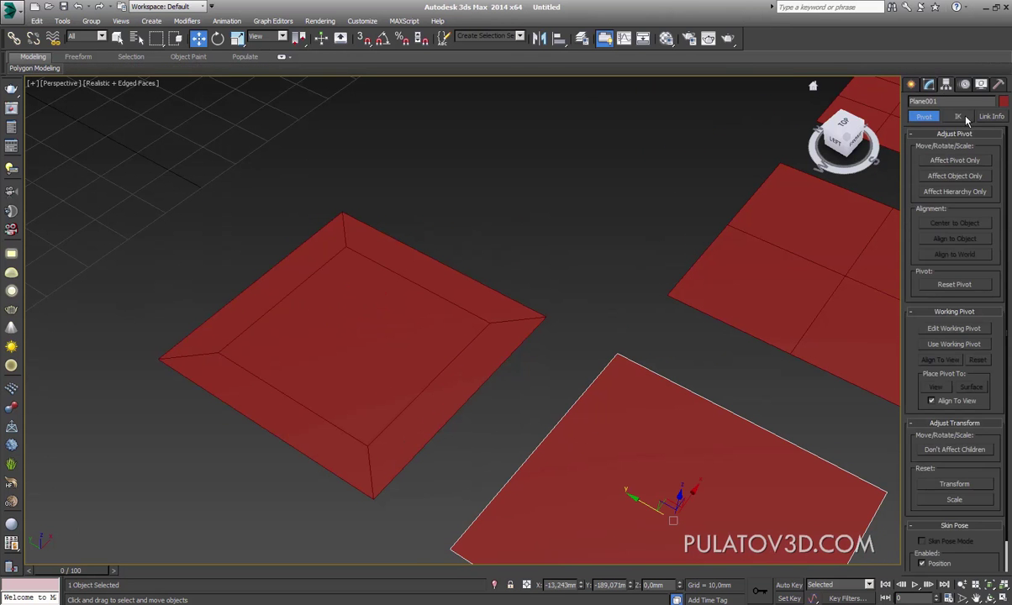
left_click(930, 84)
left_click(954, 117)
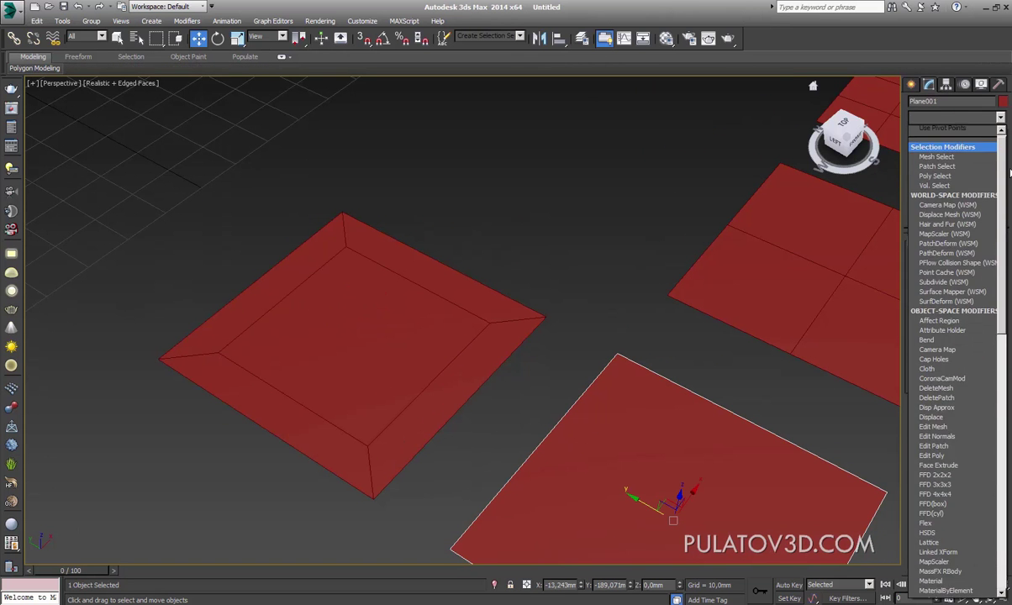
scroll(950, 353, "down", 10)
left_click(937, 420)
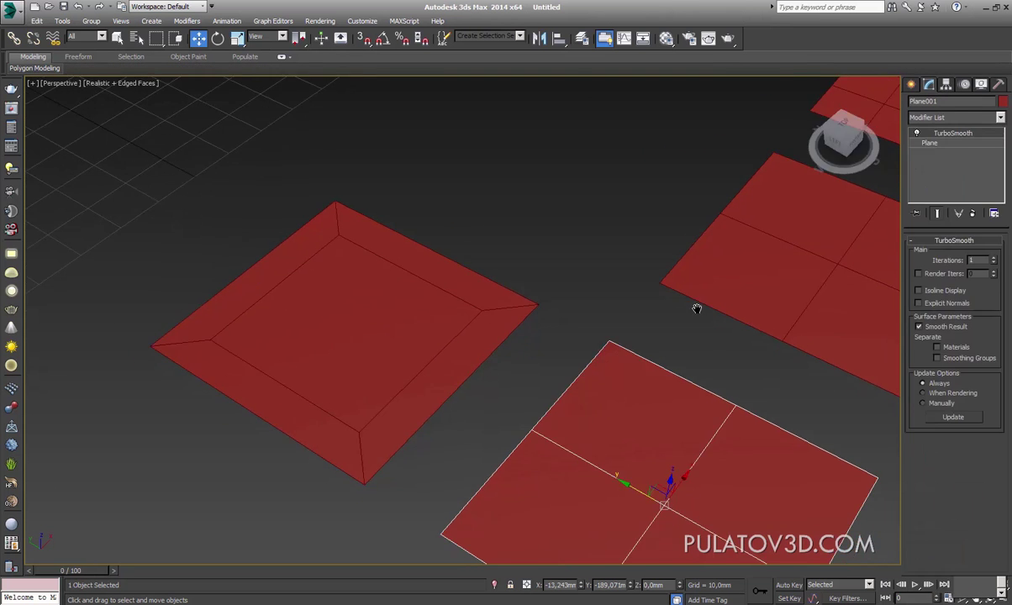
Step: Add TurboSmooth to the bevelled Editable Poly plane, rounding it into an octagon
middle_click_drag(761, 318, 724, 250)
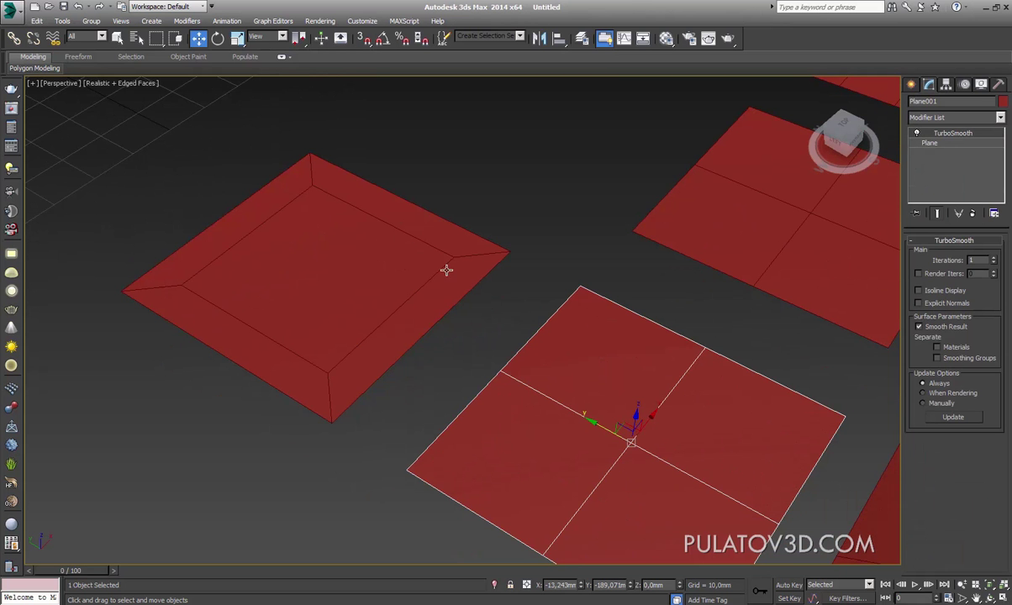
left_click(420, 254)
middle_click_drag(391, 297, 487, 311)
left_click(957, 117)
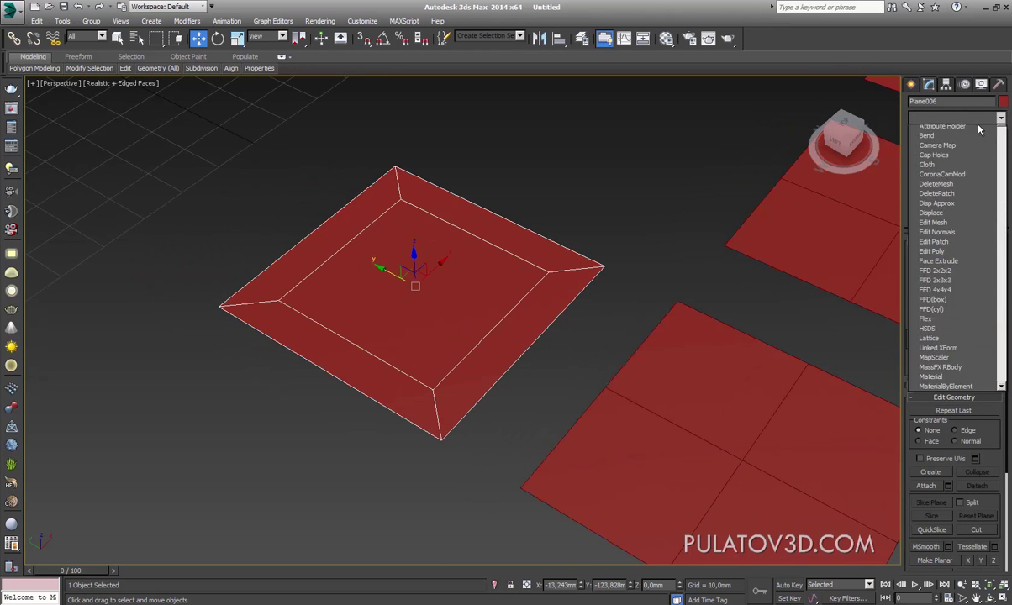
scroll(959, 336, "down", 5)
scroll(959, 336, "down", 5)
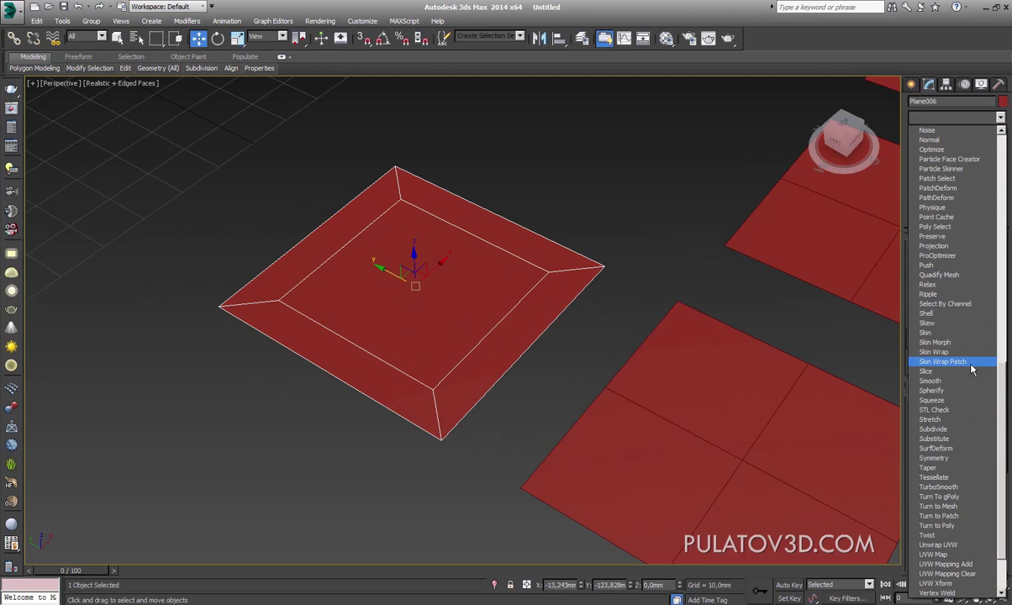
left_click(938, 487)
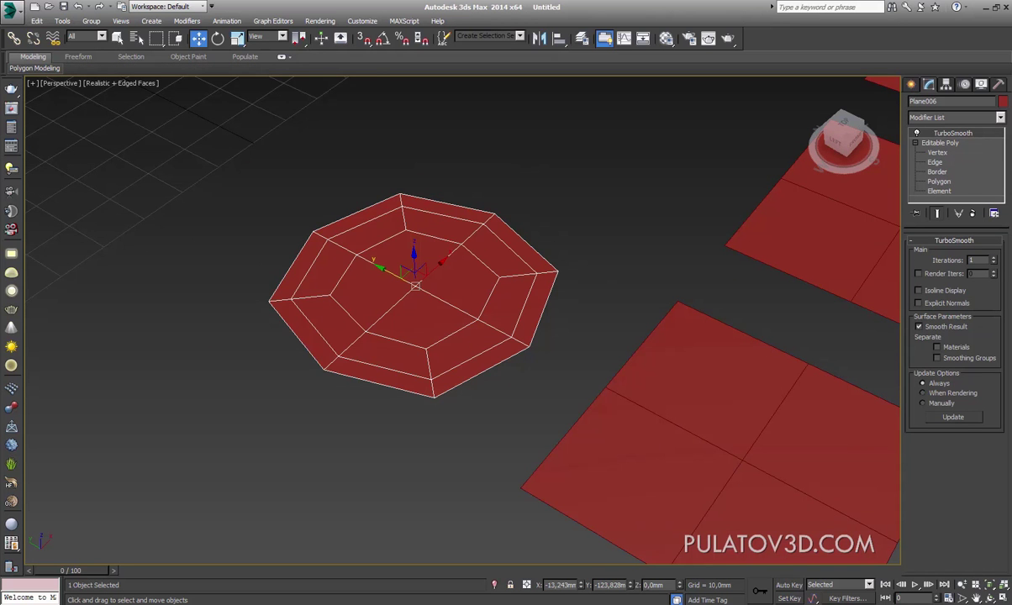
middle_click_drag(588, 168, 1008, 272, "alt")
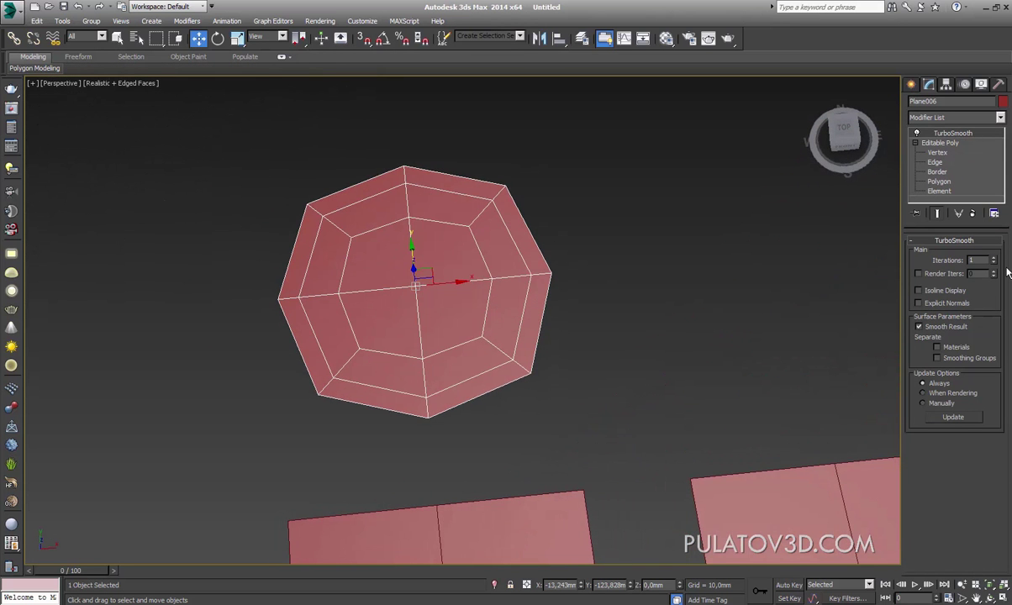
Step: Step the bevelled plane's TurboSmooth Iterations between 0, 1 and 2, finishing at 0
left_click(993, 258)
left_click(994, 263)
left_click(994, 263)
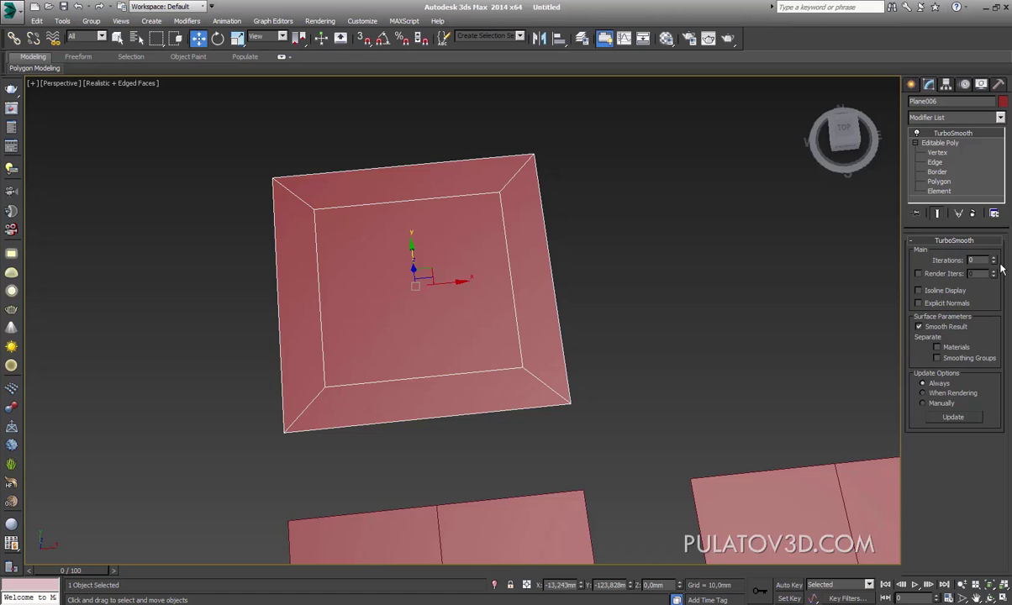
left_click(994, 258)
left_click(994, 263)
left_click(994, 258)
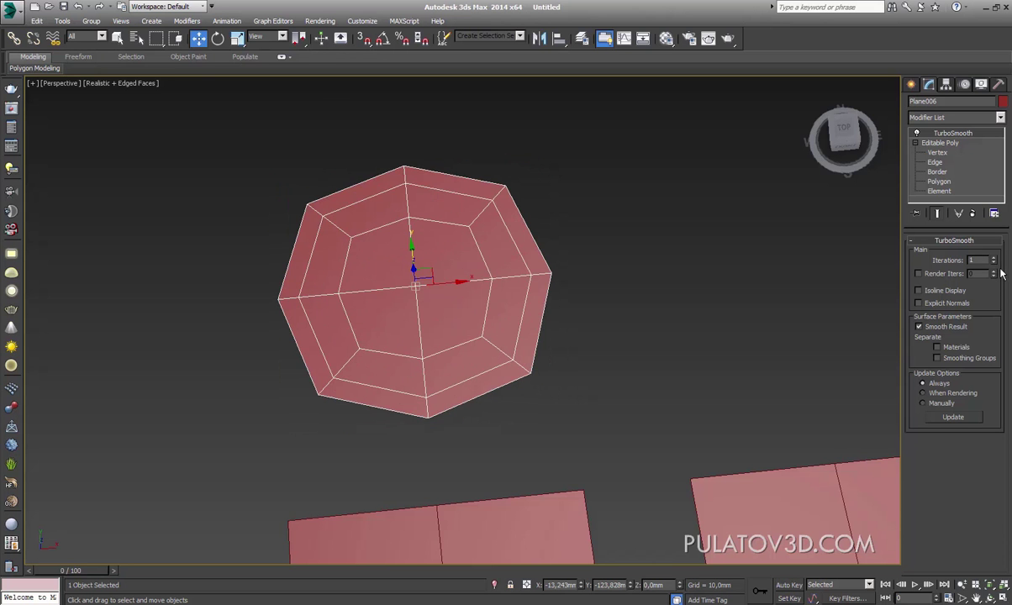
left_click(994, 259)
left_click(995, 264)
left_click(995, 263)
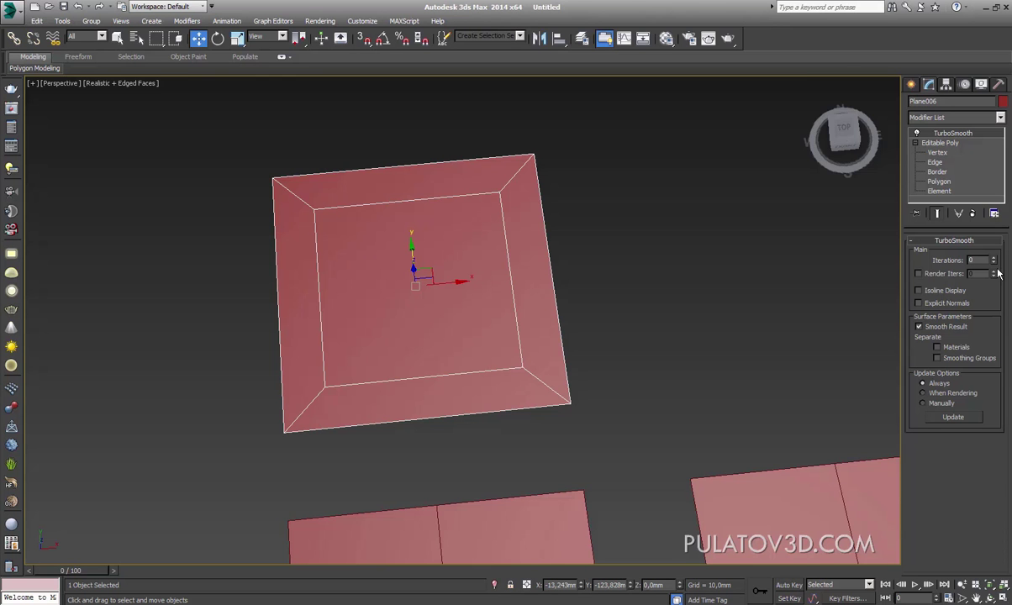
Step: Frame and inspect the four-quad plane, then reselect the bevelled plane
scroll(554, 235, "down", 3)
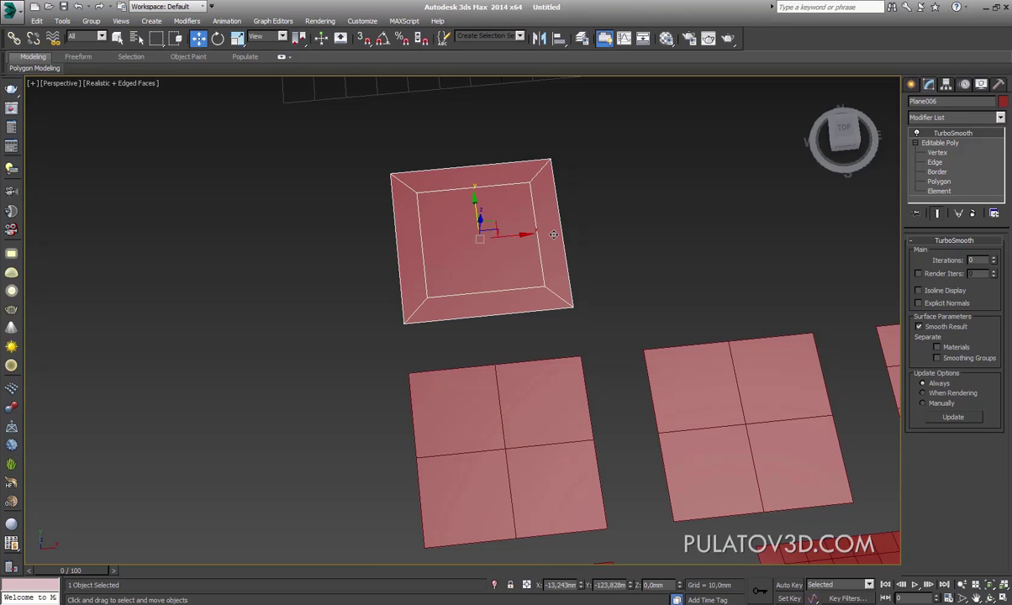
left_click(532, 411)
key("z")
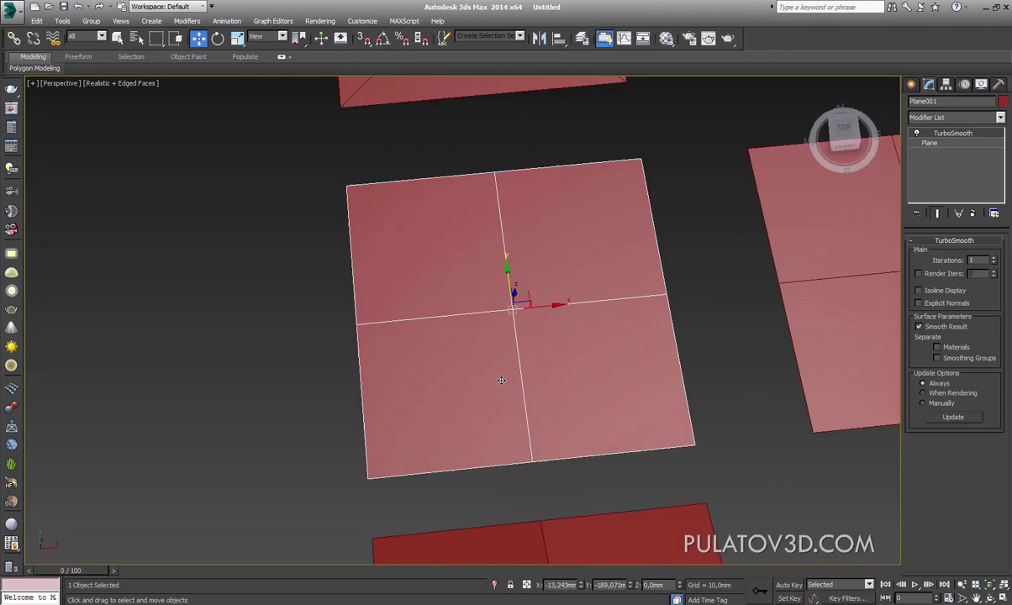
middle_click_drag(501, 381, 507, 354)
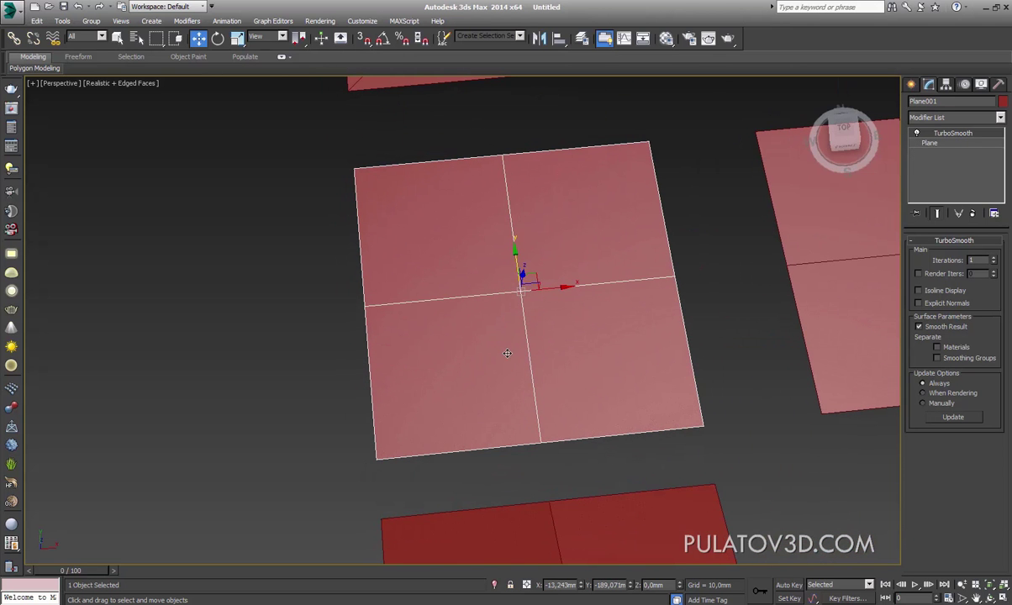
scroll(507, 353, "down", 5)
scroll(568, 290, "up", 4)
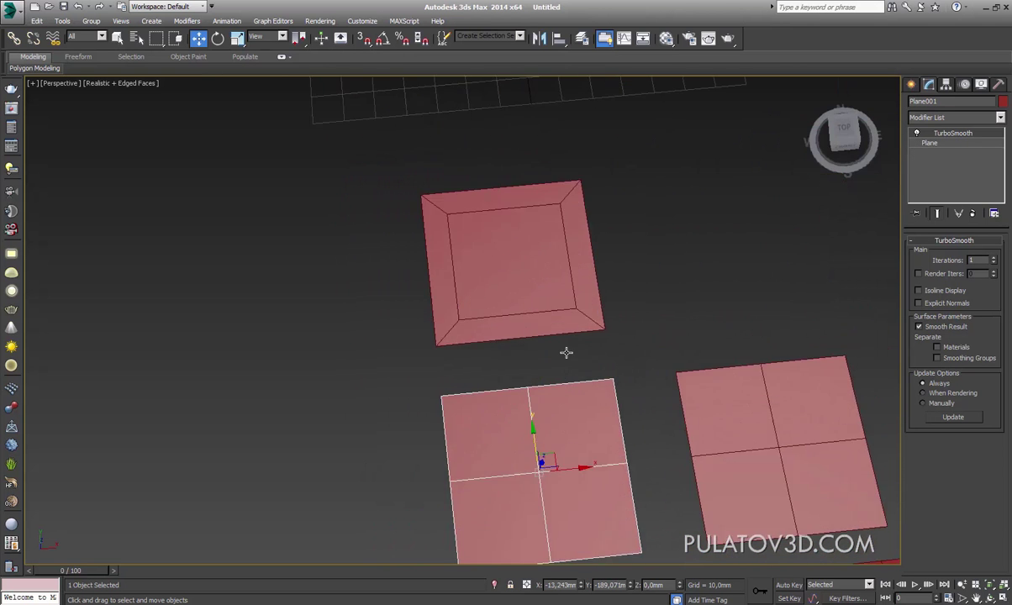
mouse_move(568, 289)
middle_mouse_down()
mouse_move(571, 325)
mouse_move(526, 266)
middle_mouse_up()
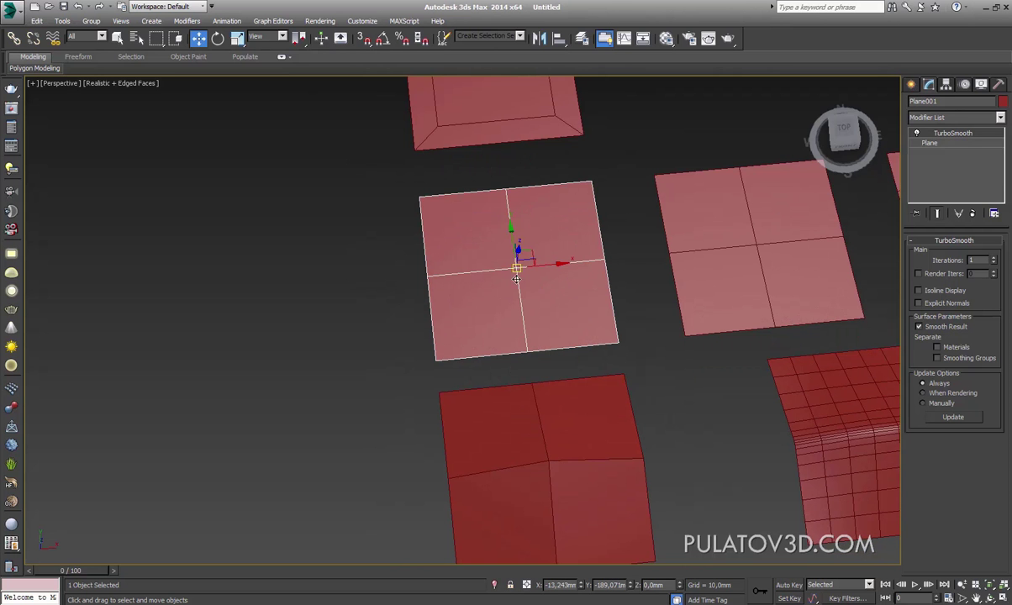
scroll(514, 278, "down", 5)
scroll(527, 217, "up", 1)
scroll(527, 178, "up", 2)
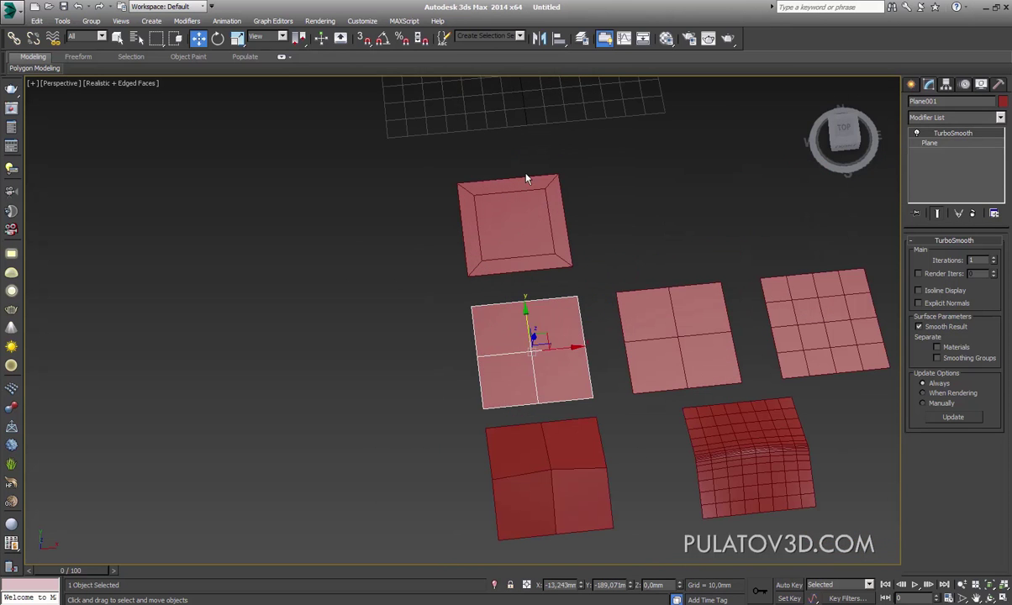
left_click(544, 239)
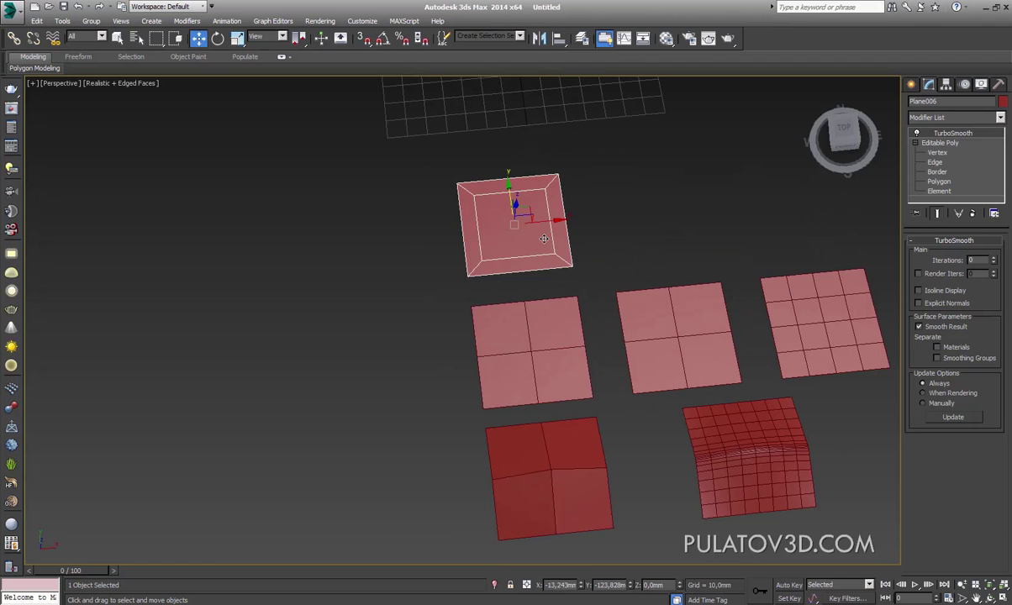
scroll(601, 329, "up", 3)
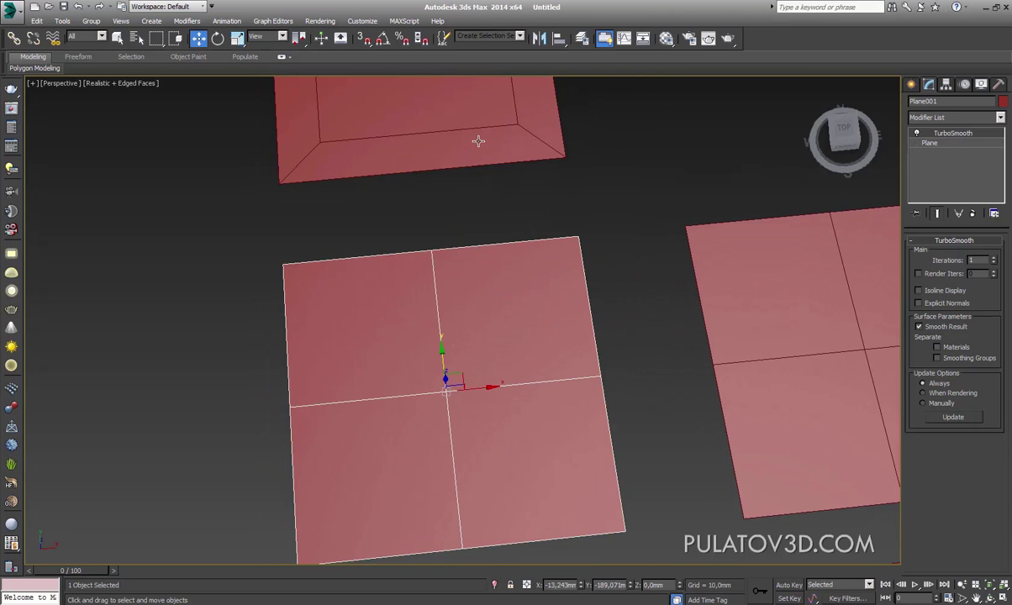
mouse_move(476, 141)
middle_mouse_down()
mouse_move(486, 220)
mouse_move(665, 538)
middle_mouse_up()
Step: Select the framed plane's inner corner vertex, inner edge and inner square polygon
left_click(937, 153)
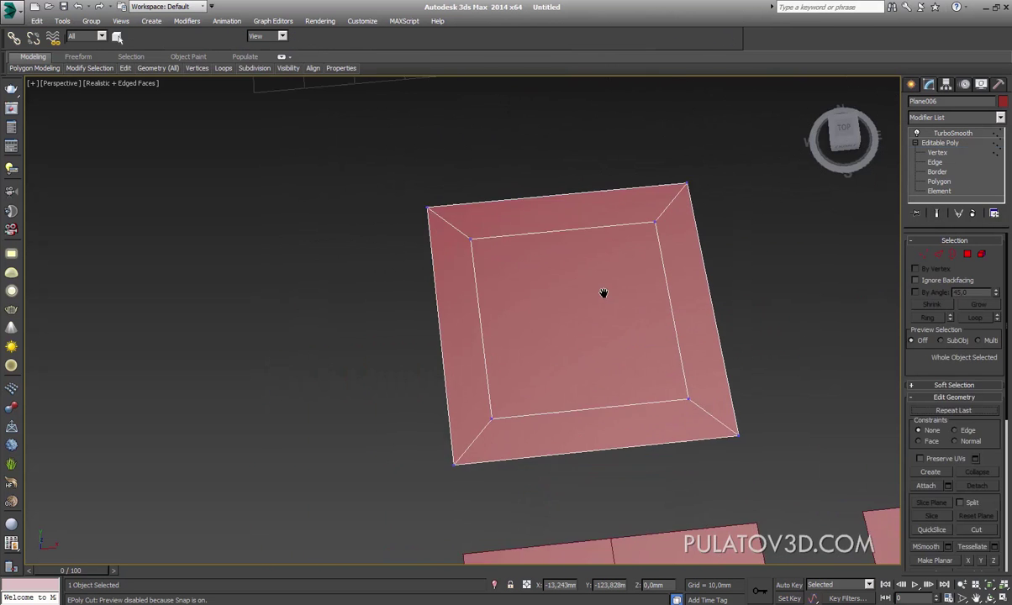
scroll(573, 285, "up", 3)
middle_click_drag(573, 285, 542, 269)
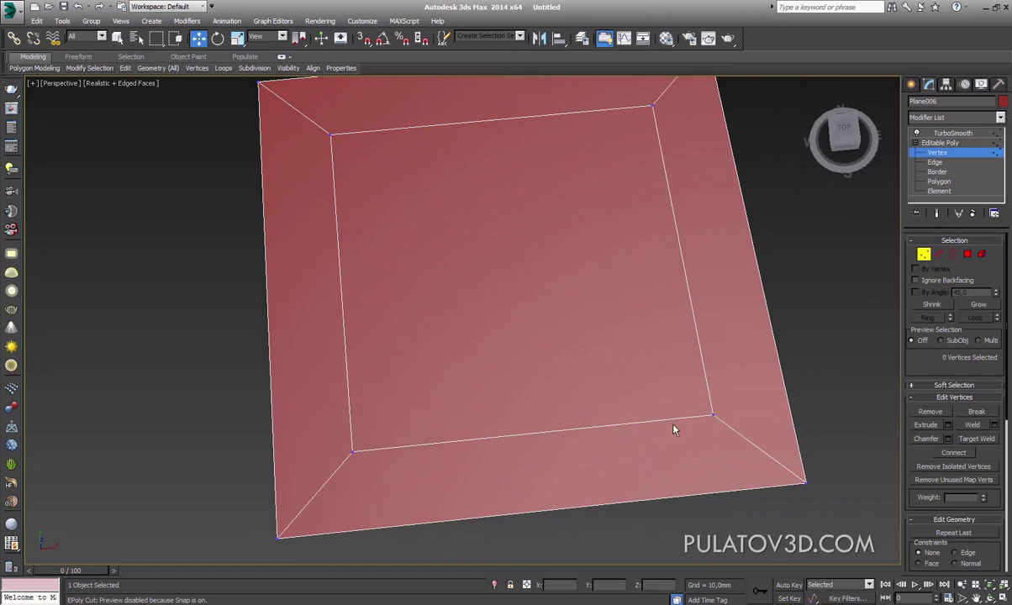
left_click_drag(695, 446, 696, 442)
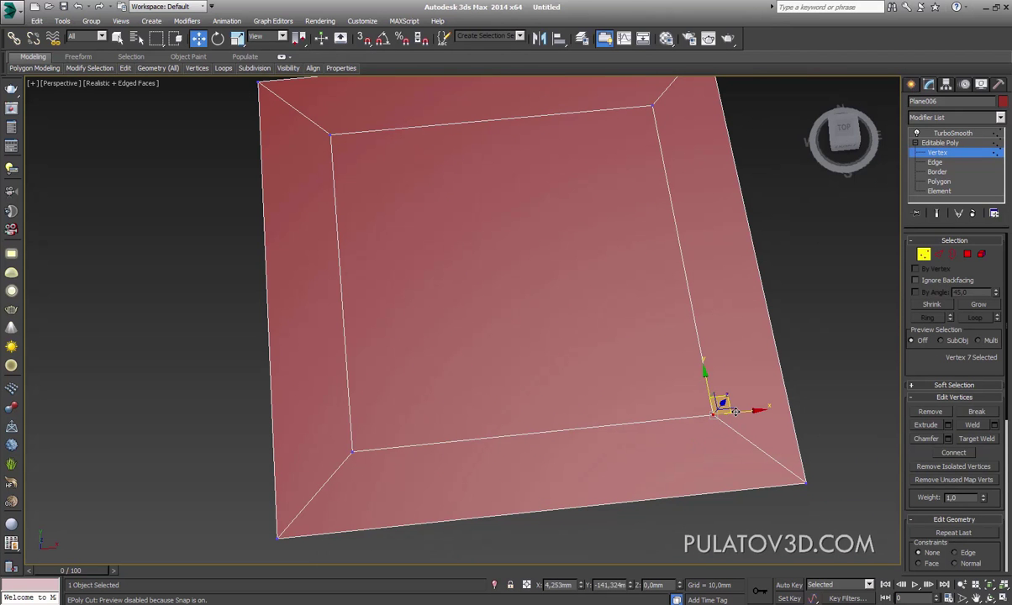
key("2")
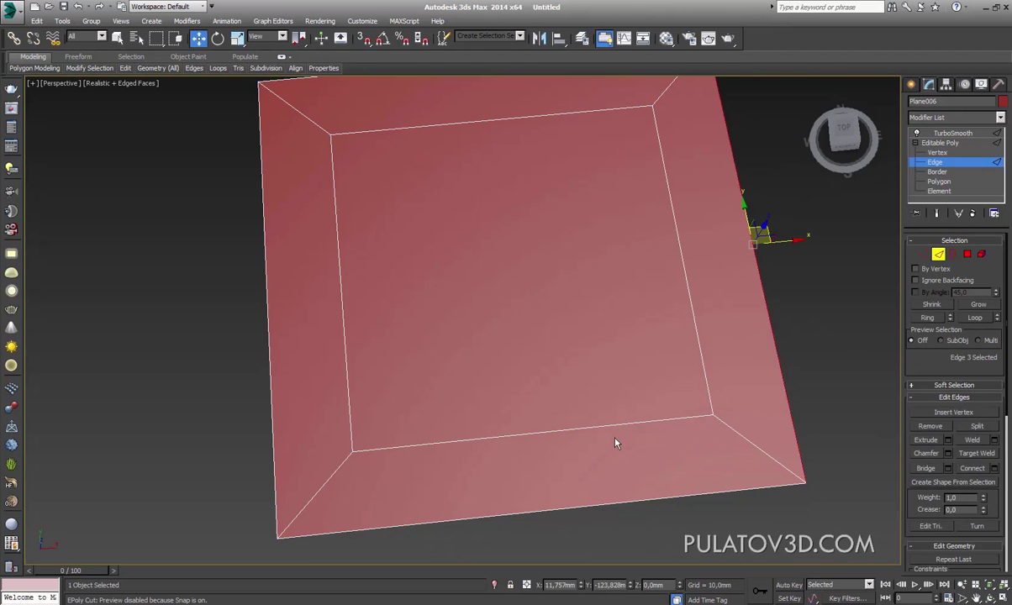
left_click(614, 435)
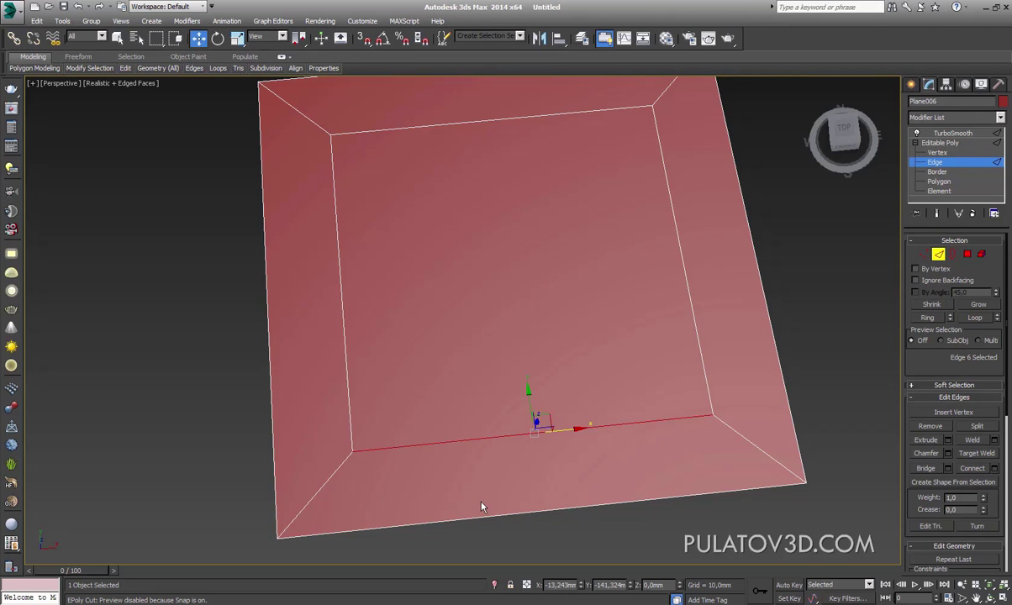
key("4")
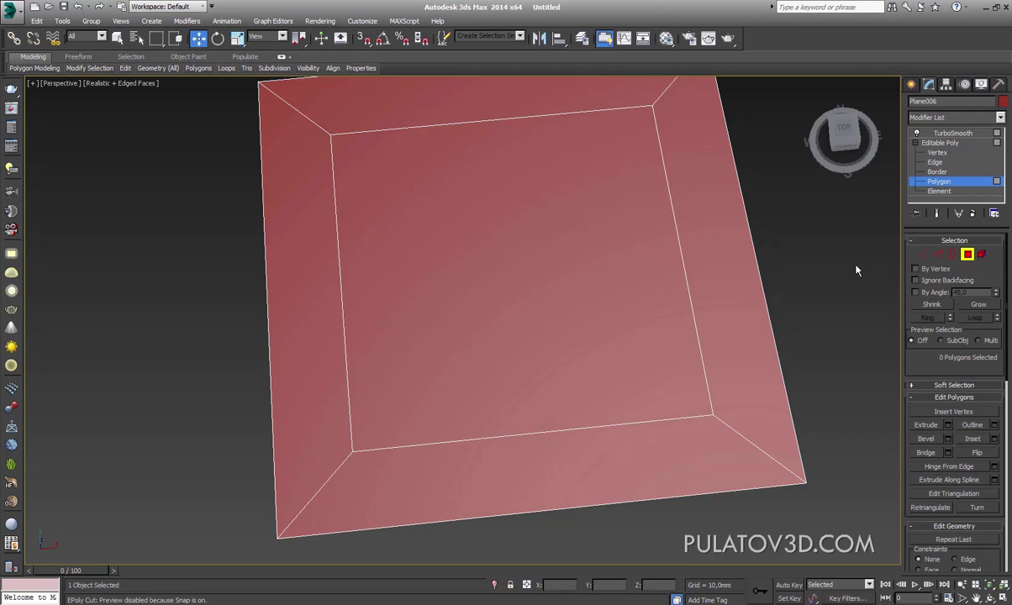
left_click(557, 309)
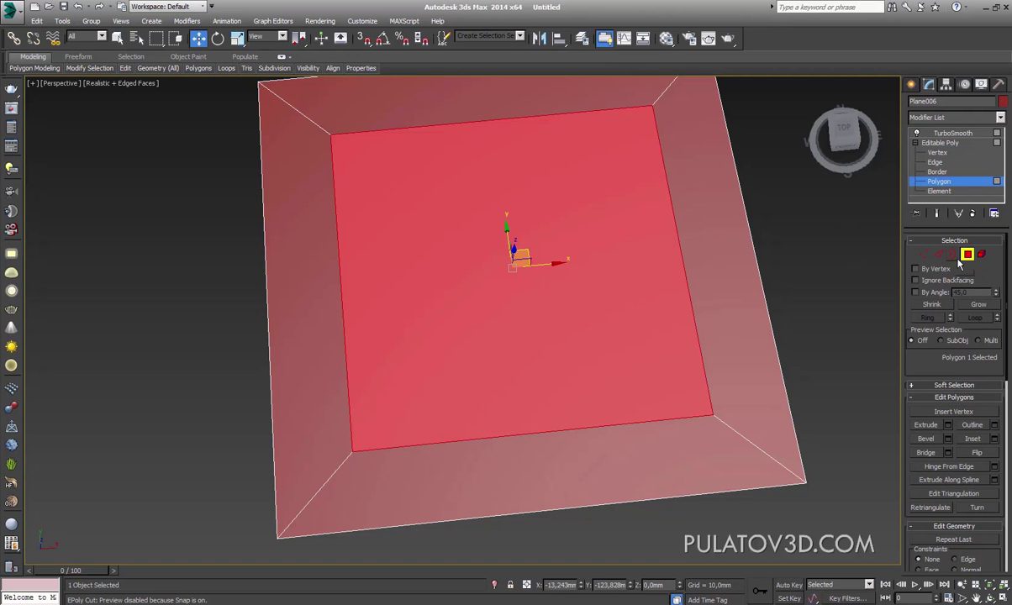
key("2")
key("4")
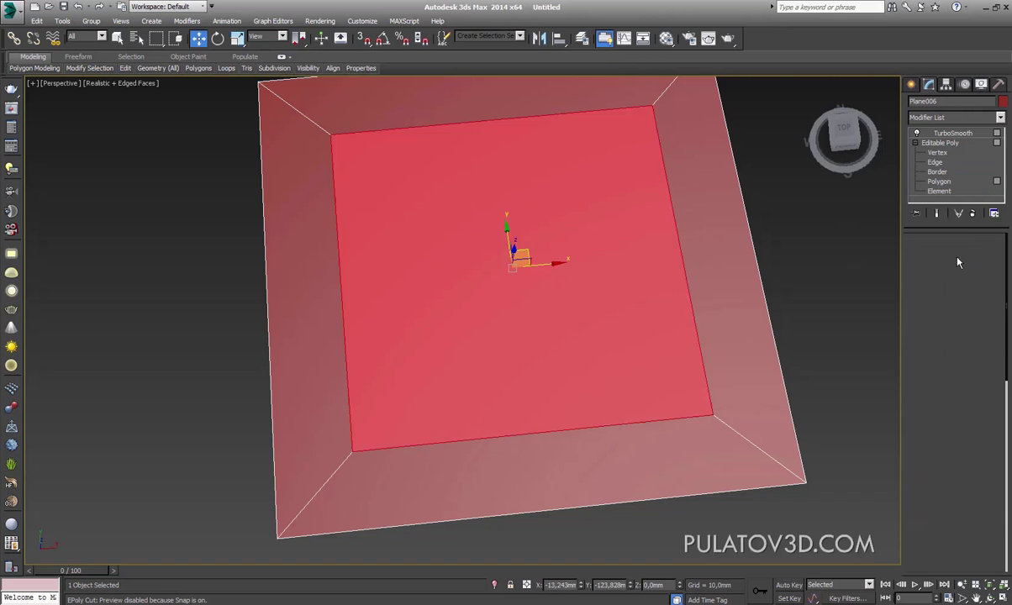
key("2")
key("4")
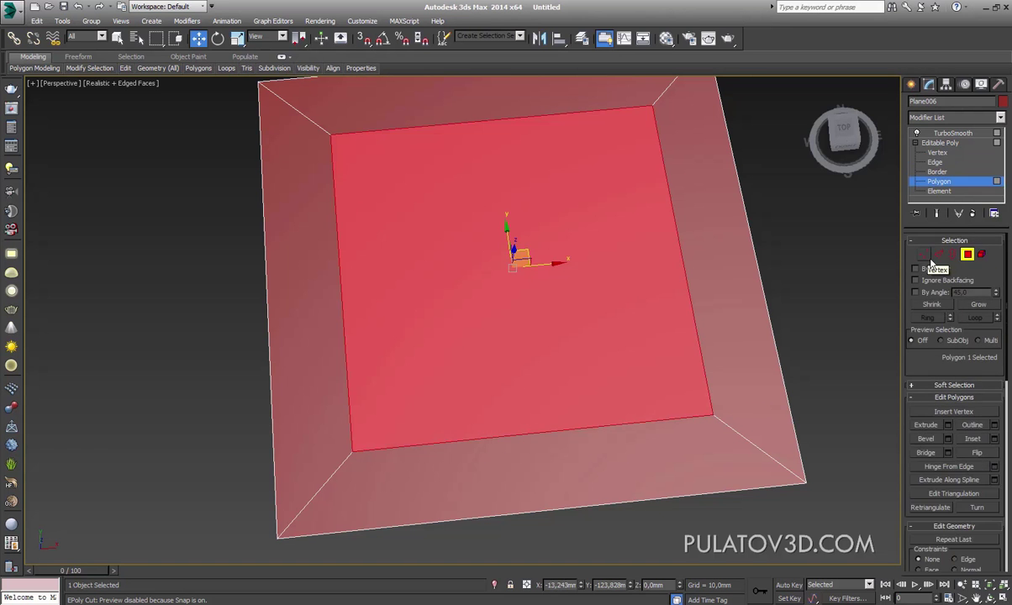
key("2")
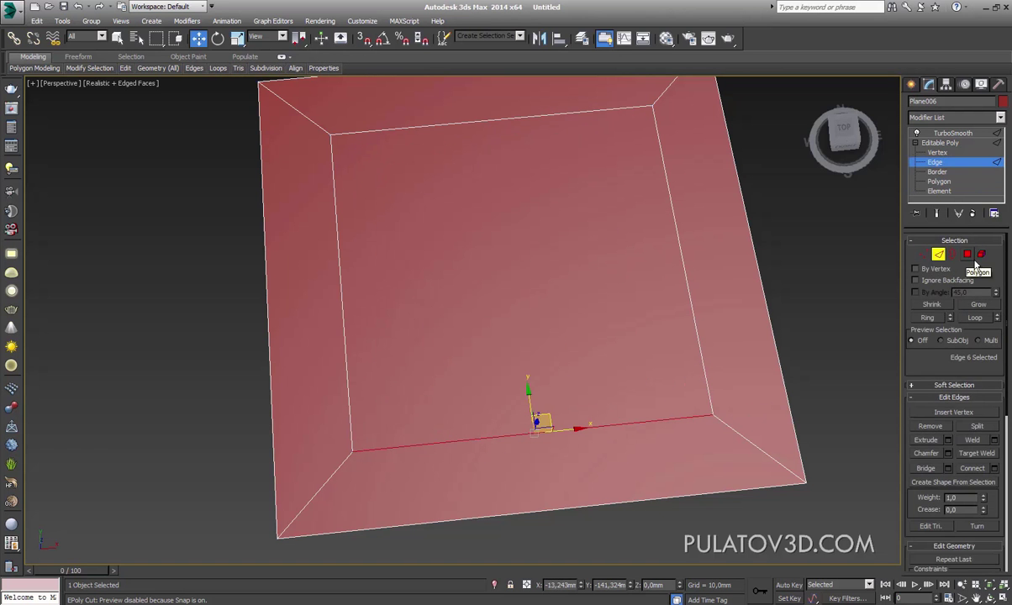
Step: Select the plane's outer border, its whole element, then rim faces and the centre panel
left_click(974, 257)
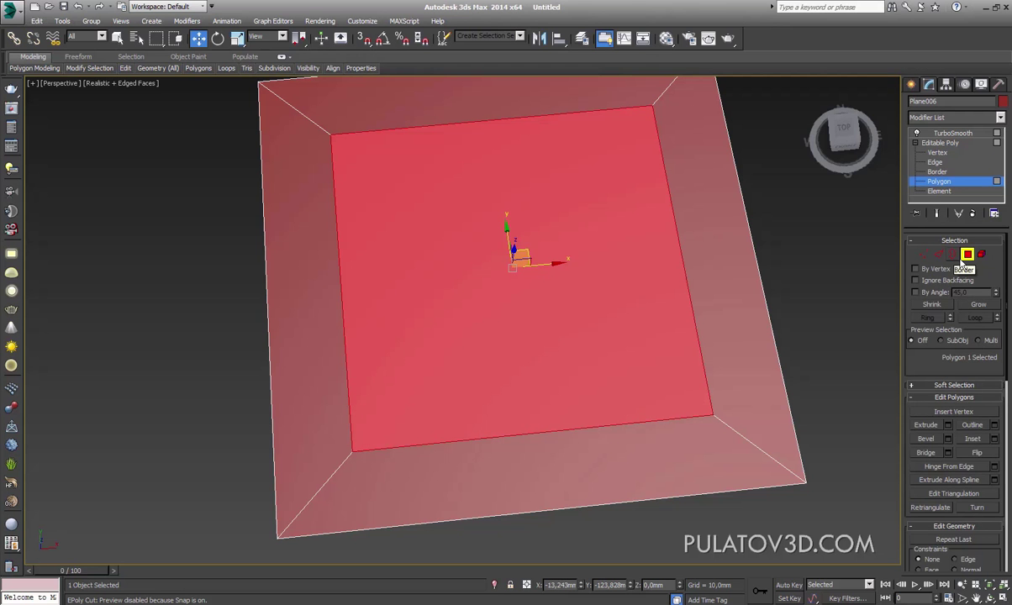
left_click(955, 256)
left_click(774, 305)
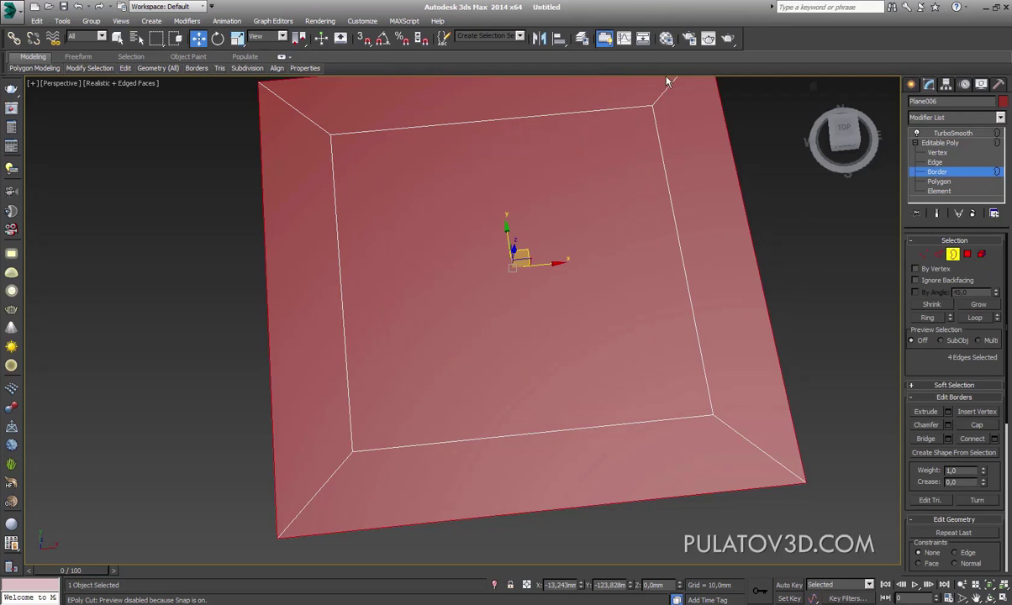
left_click(981, 254)
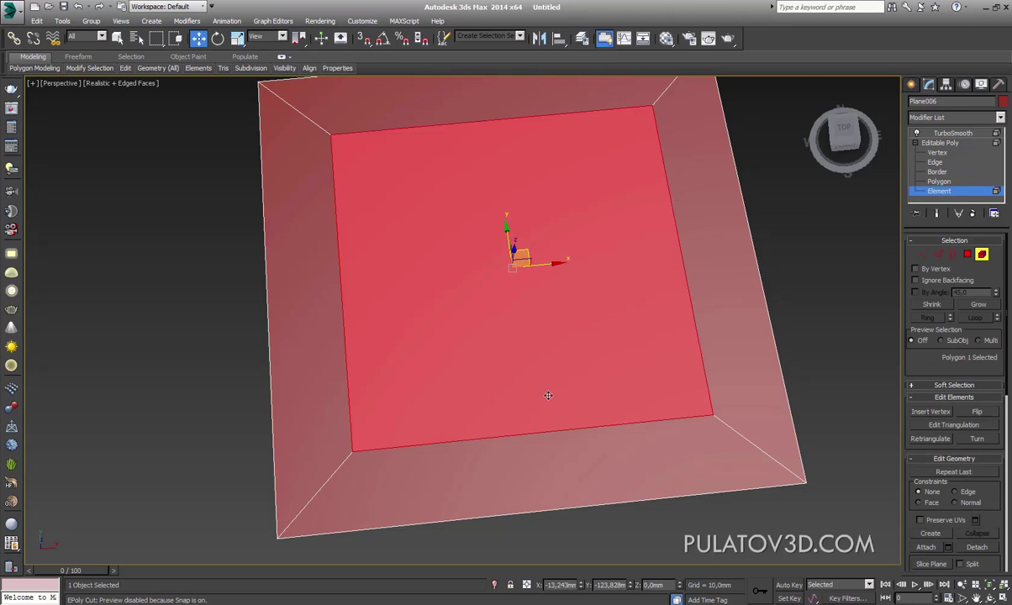
left_click(747, 266, "ctrl")
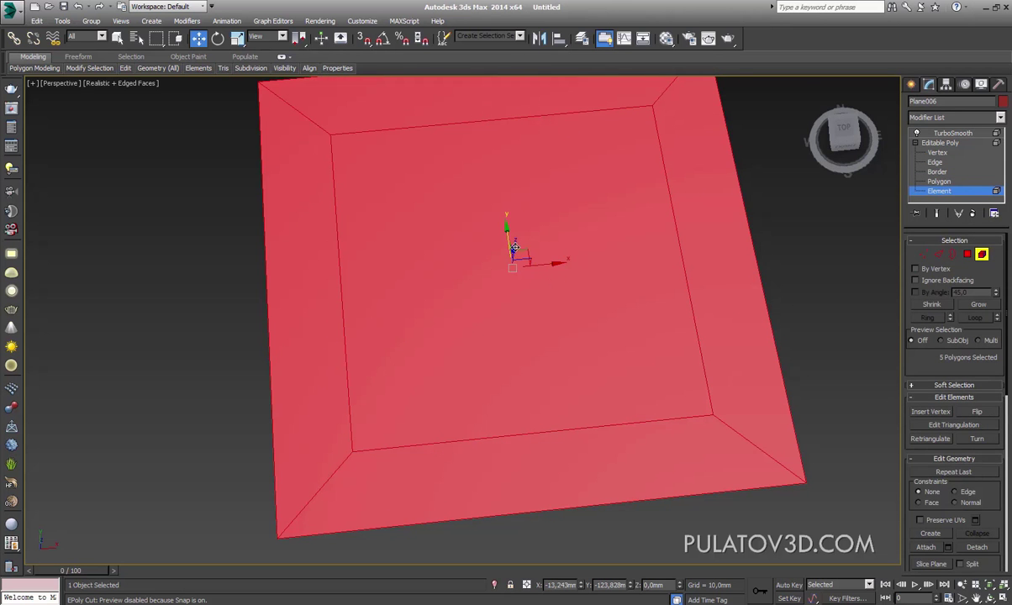
left_click(967, 254)
left_click(623, 285)
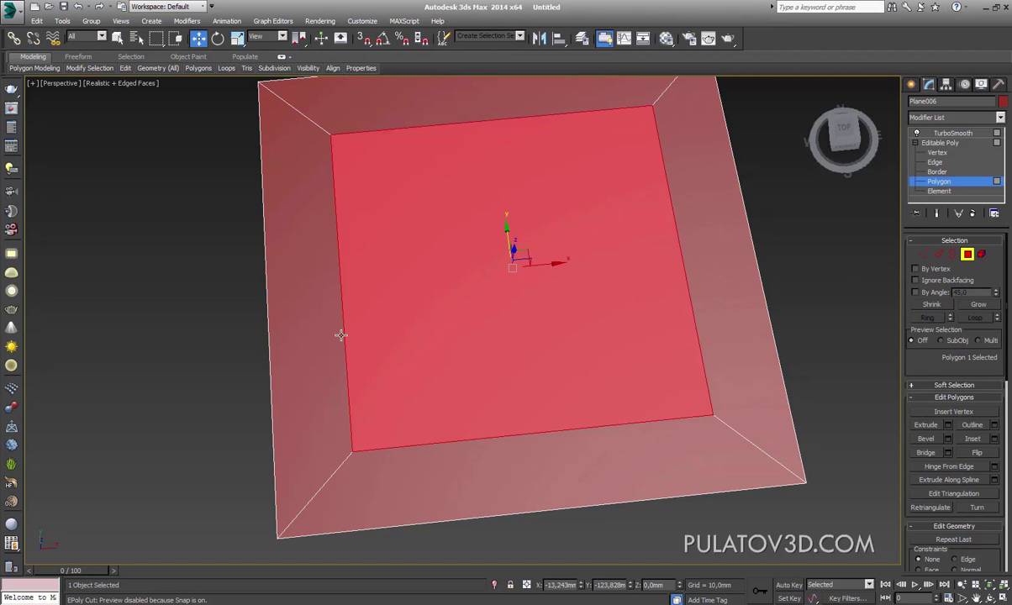
left_click(339, 335)
left_click(462, 384)
Step: Zoom out to a Top view of all demo planes and leave sub-object editing
scroll(546, 368, "down", 5)
left_click(843, 131)
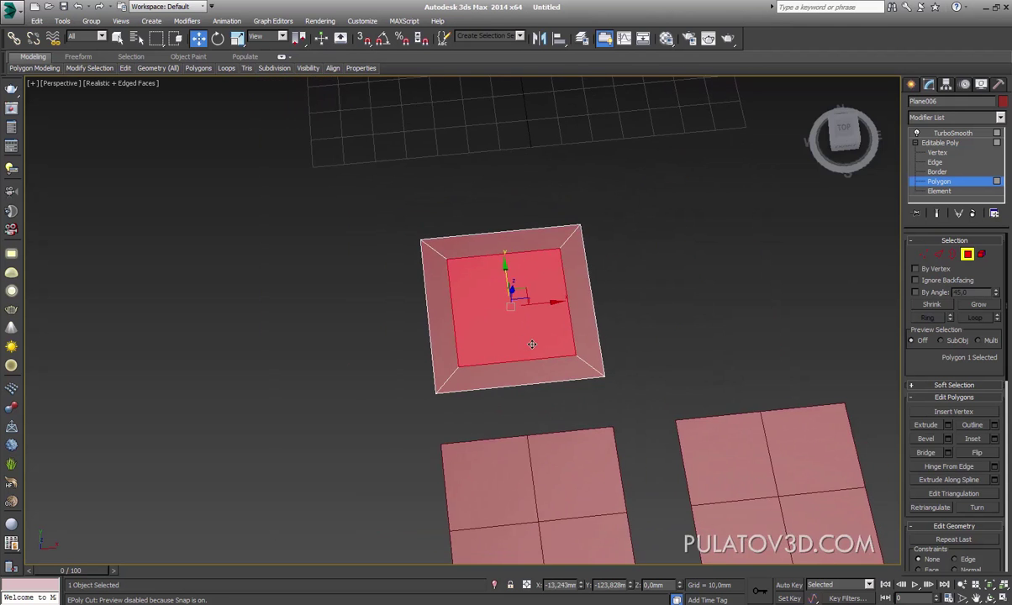
left_click(912, 85)
middle_click_drag(798, 270, 586, 271, "alt")
Step: Raise the framed plane's TurboSmooth Iterations from 1 to 3, then reset to 0
middle_click_drag(430, 287, 334, 290)
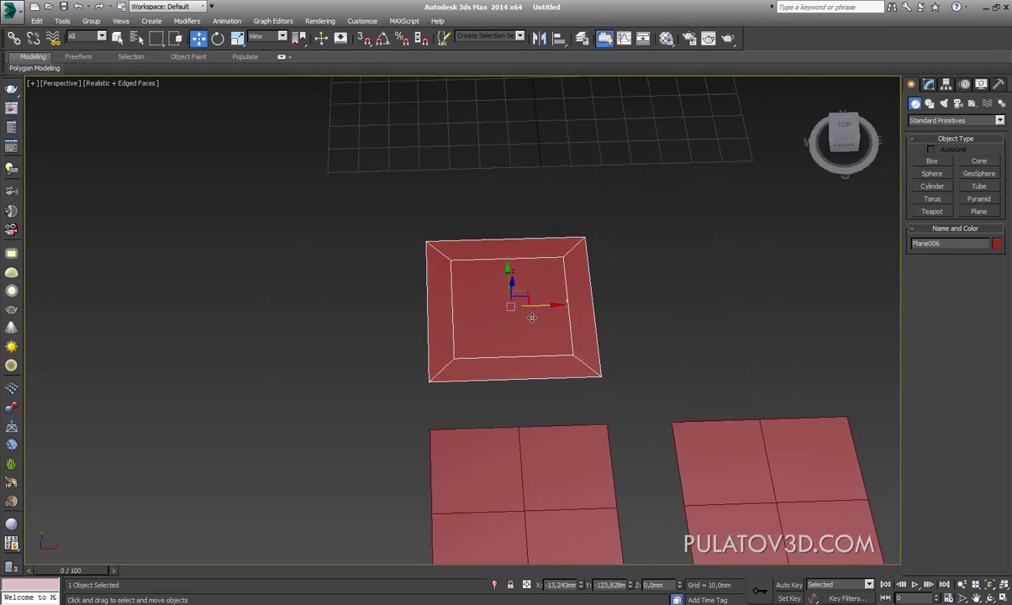
left_click(929, 85)
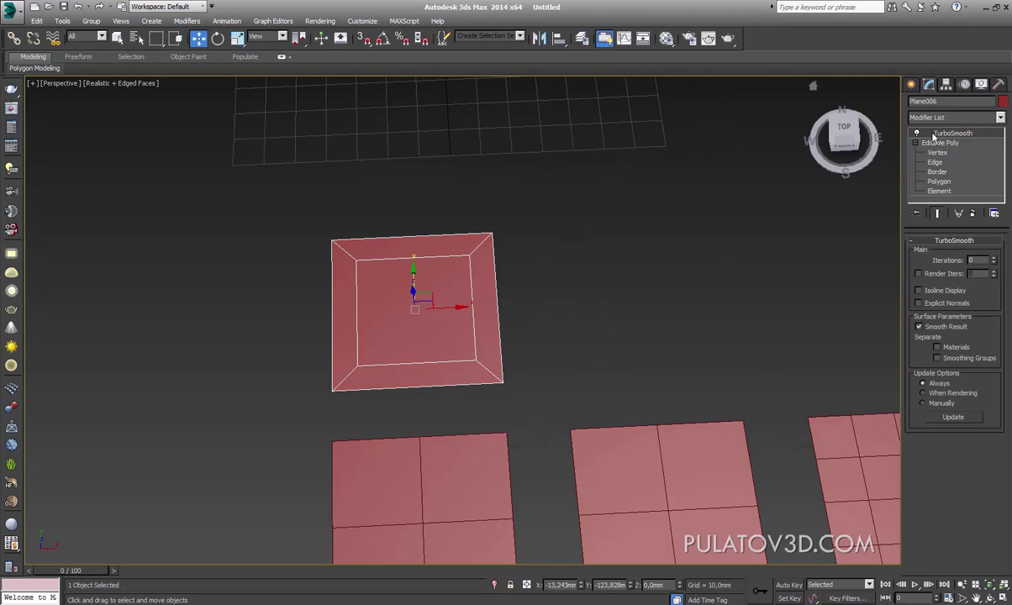
left_click(1001, 264)
left_click(1000, 266)
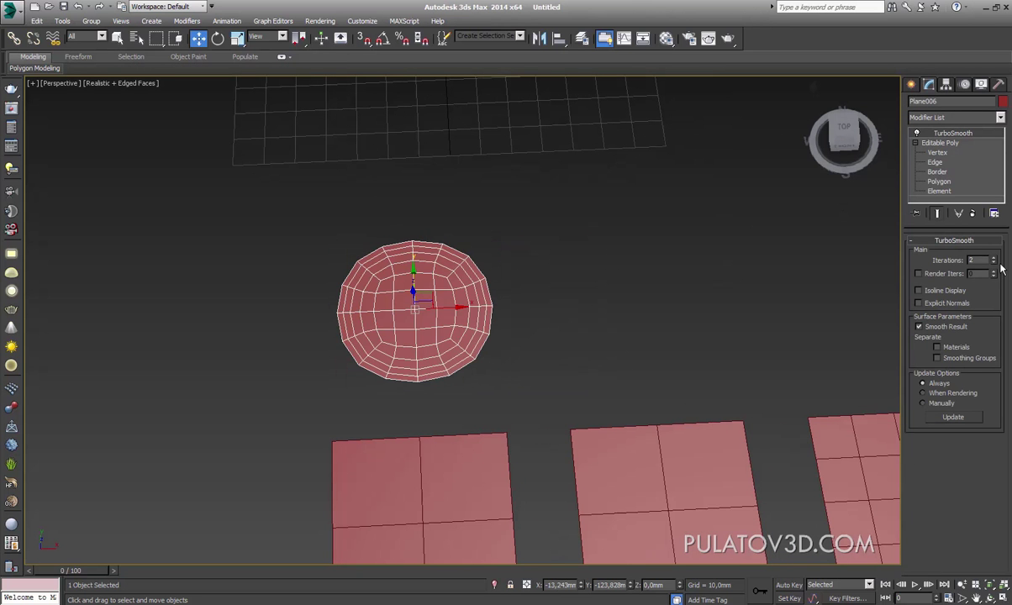
left_click(1001, 266)
left_click(1001, 267)
left_click(1001, 267)
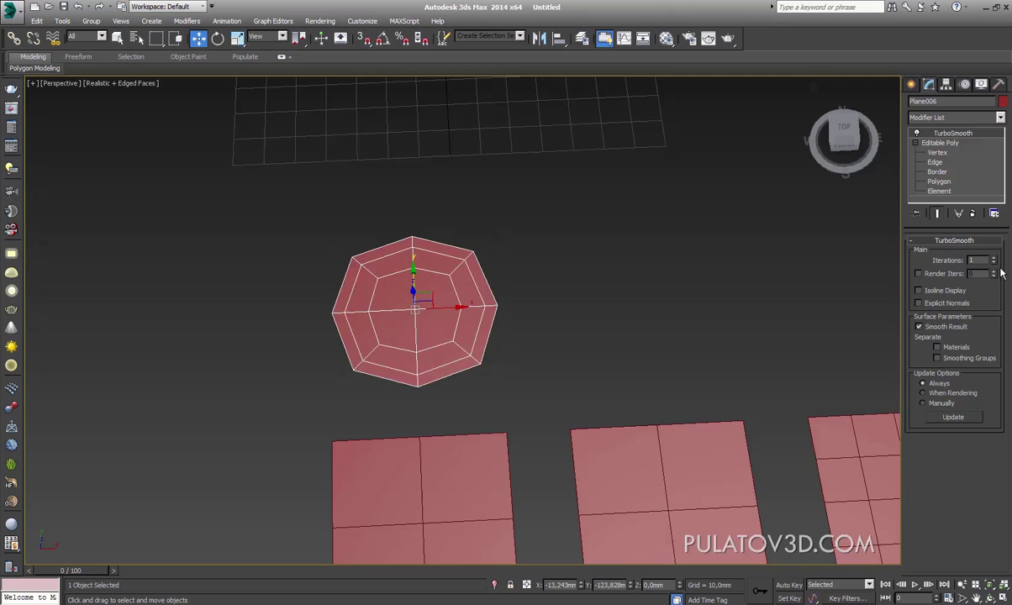
left_click(1000, 267)
Step: Cancel an unwanted copy of the framed plane and select the lower-middle plain plane
left_click(911, 84)
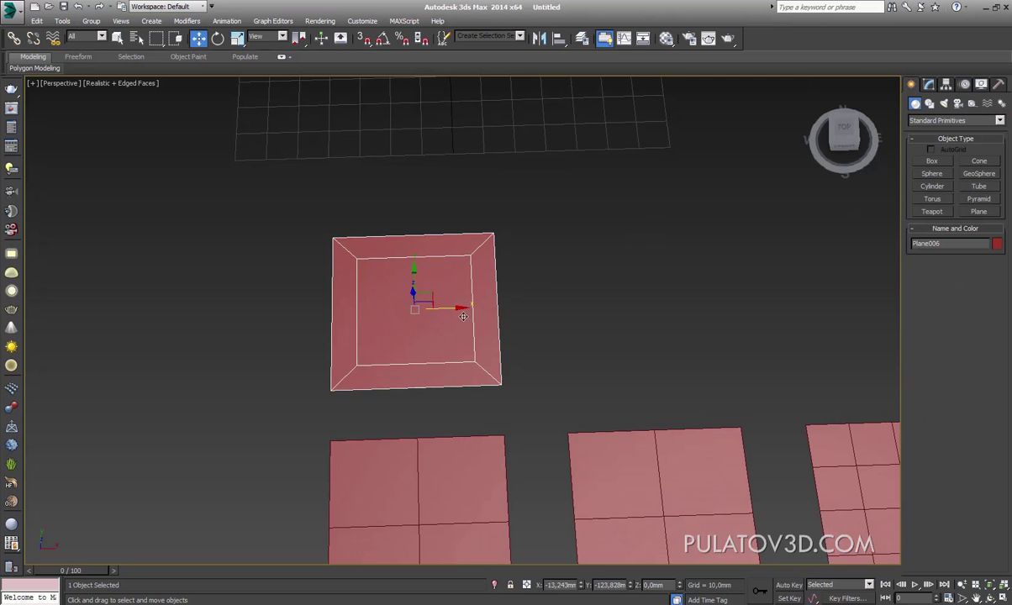
left_click_drag(437, 298, 675, 393, "shift")
left_click(562, 360)
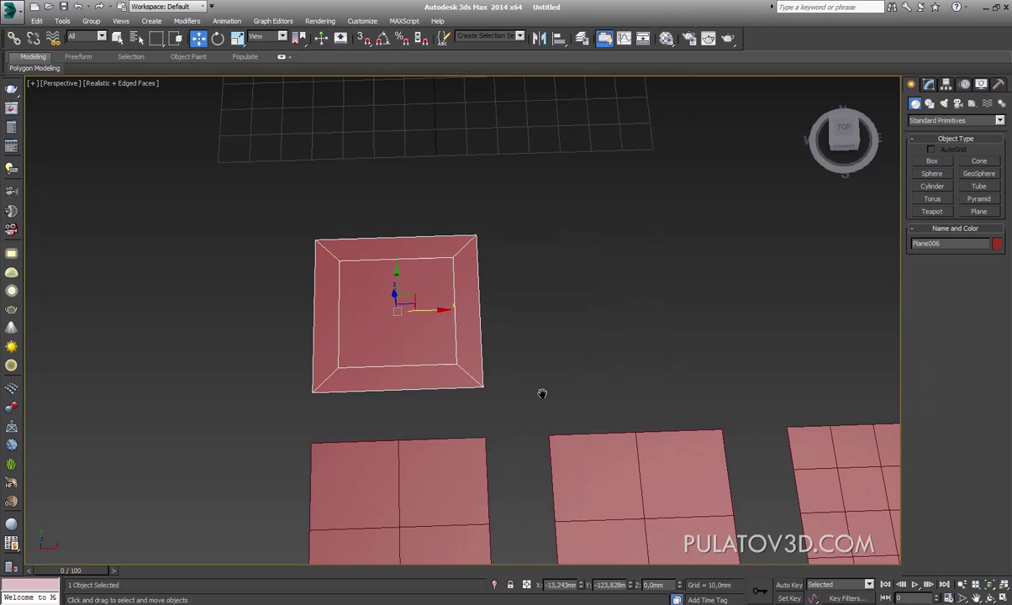
left_click(574, 436)
Step: Clone the plain plane as Plane007 beside Plane006 and convert it to Editable Poly
left_click_drag(651, 492, 626, 283, "shift")
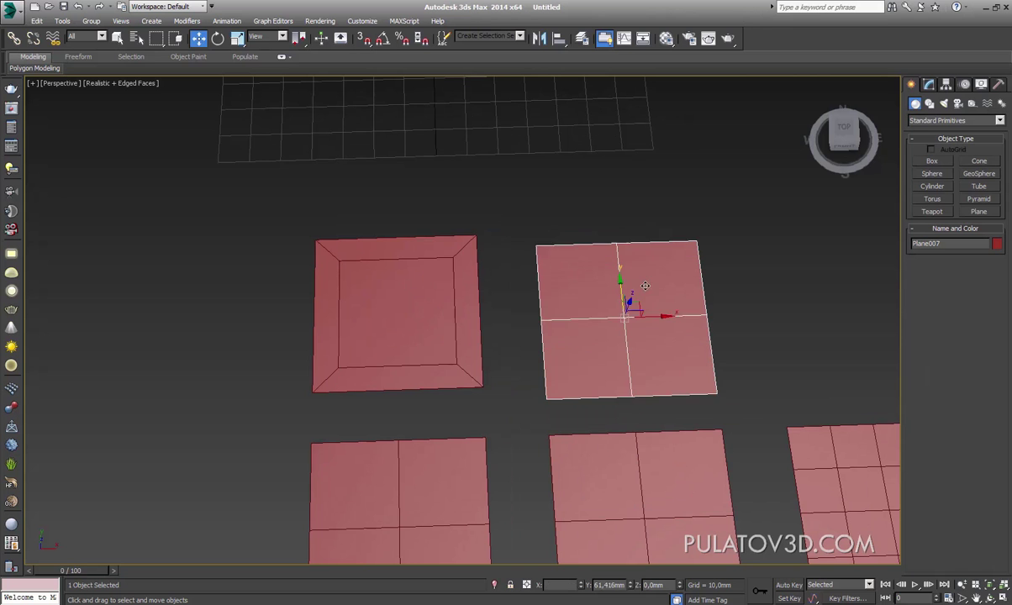
left_click(527, 361)
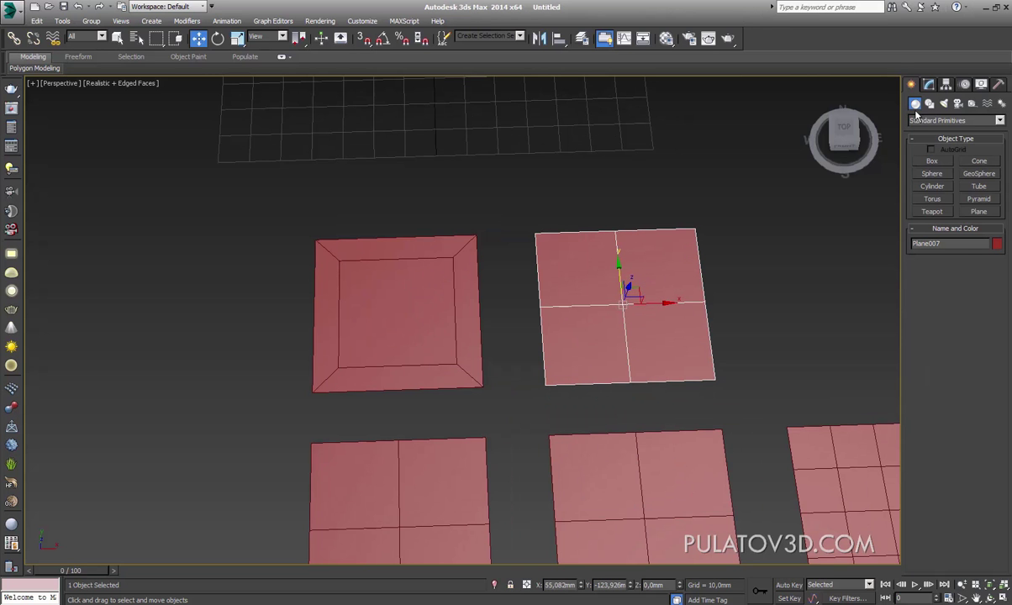
left_click(929, 85)
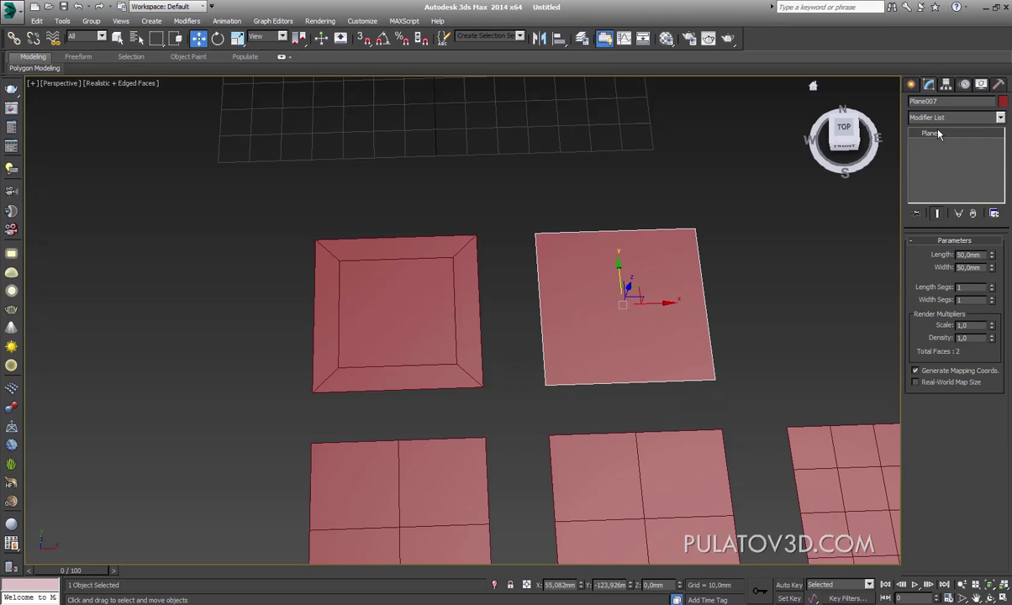
right_click(939, 135)
left_click(737, 354)
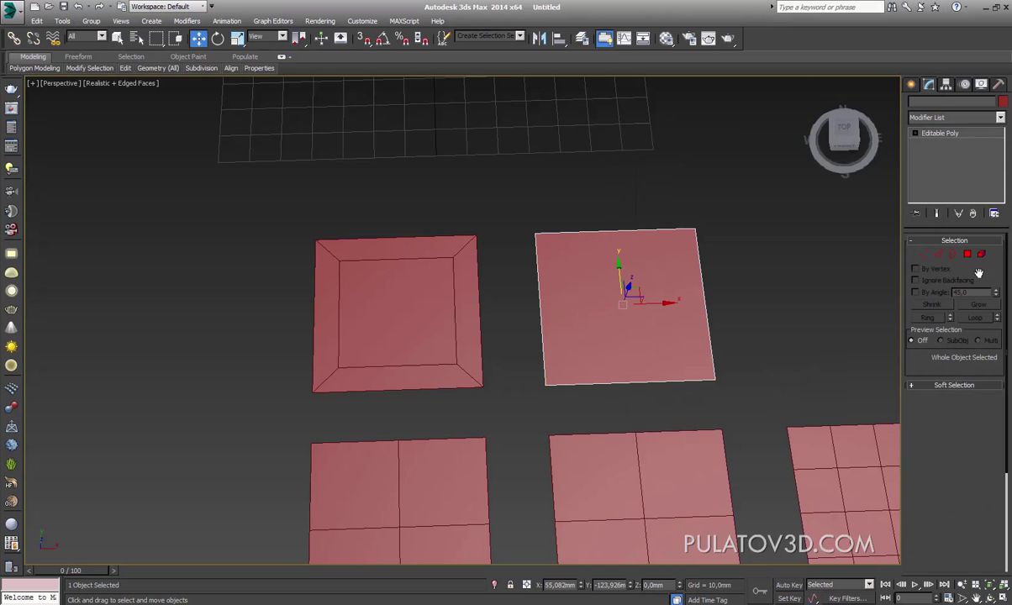
Step: In Edge mode, select Plane007's left edge
key("2")
left_click_drag(725, 197, 622, 412)
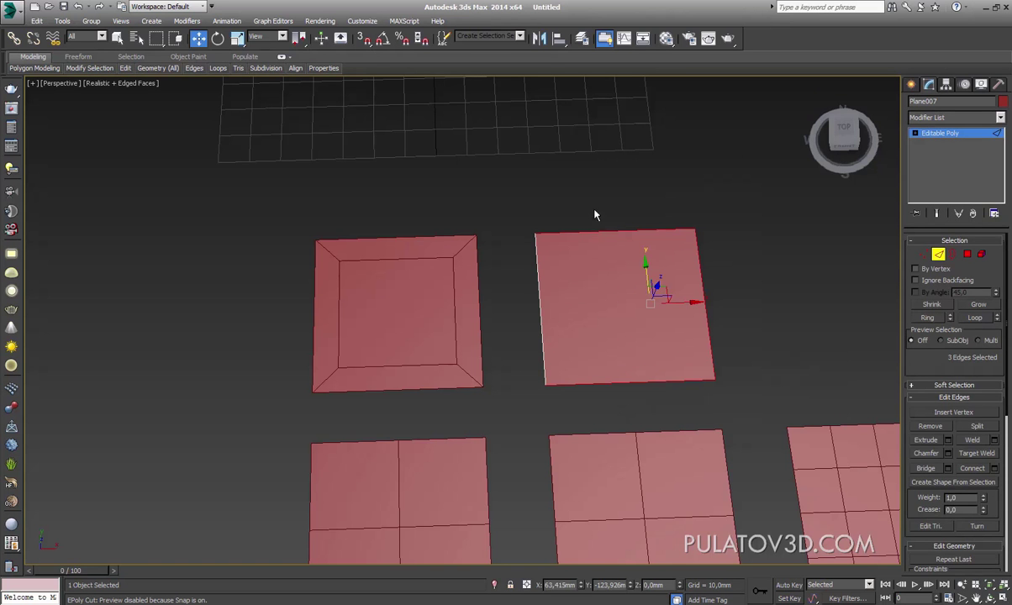
left_click_drag(574, 197, 538, 318)
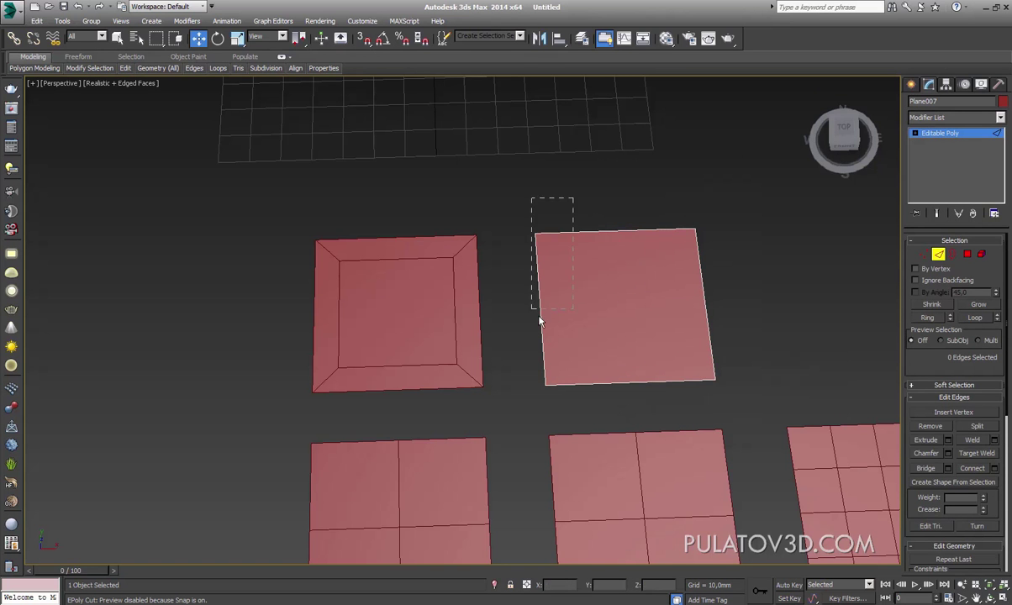
Step: Extrude the left and right edges with Height 0 to inset two side support edges
left_click(968, 255)
key("2")
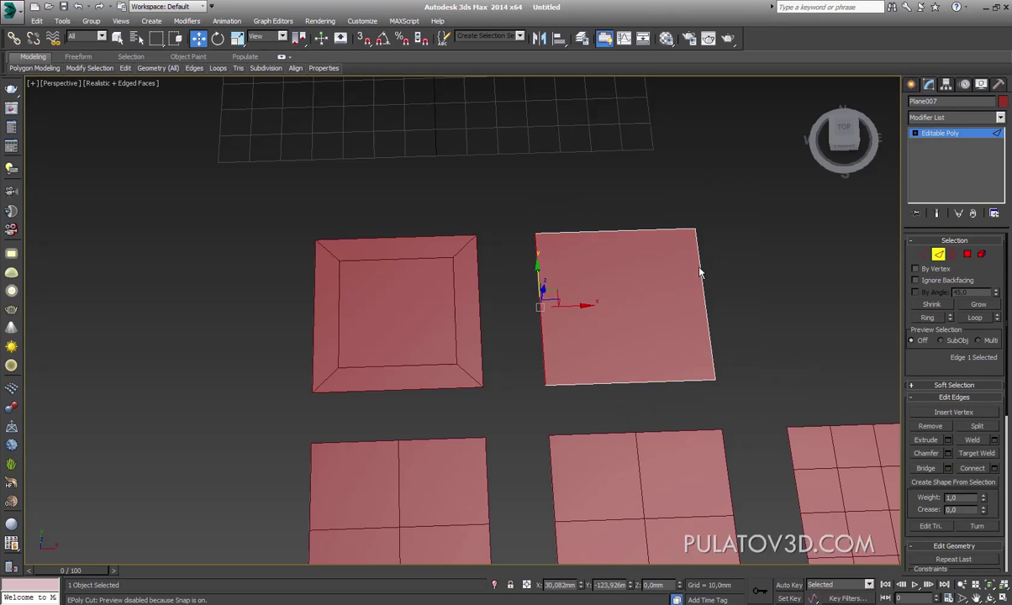
left_click(701, 281, "ctrl")
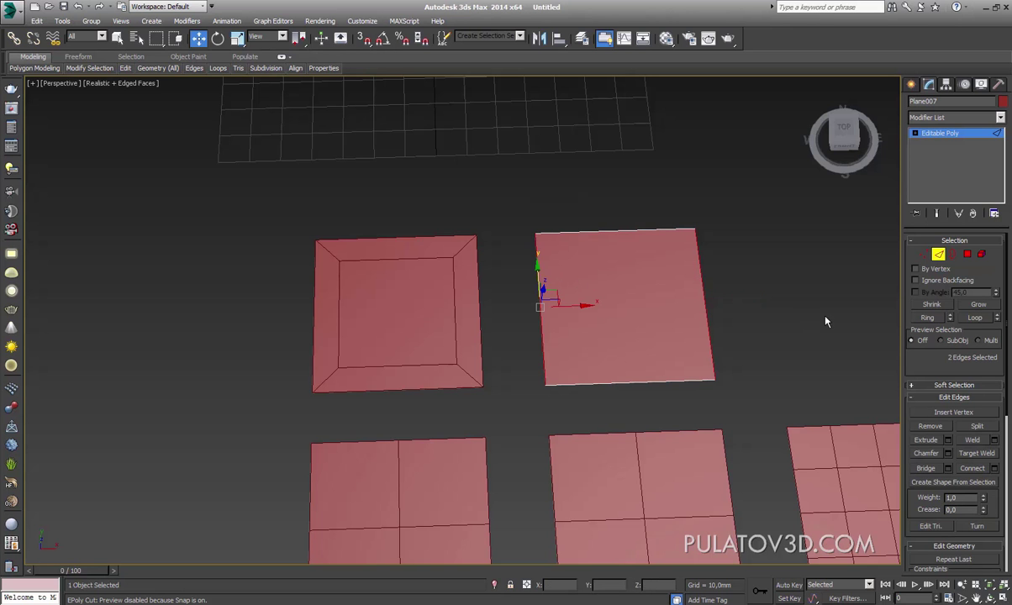
left_click_drag(931, 367, 952, 288)
left_click(950, 350)
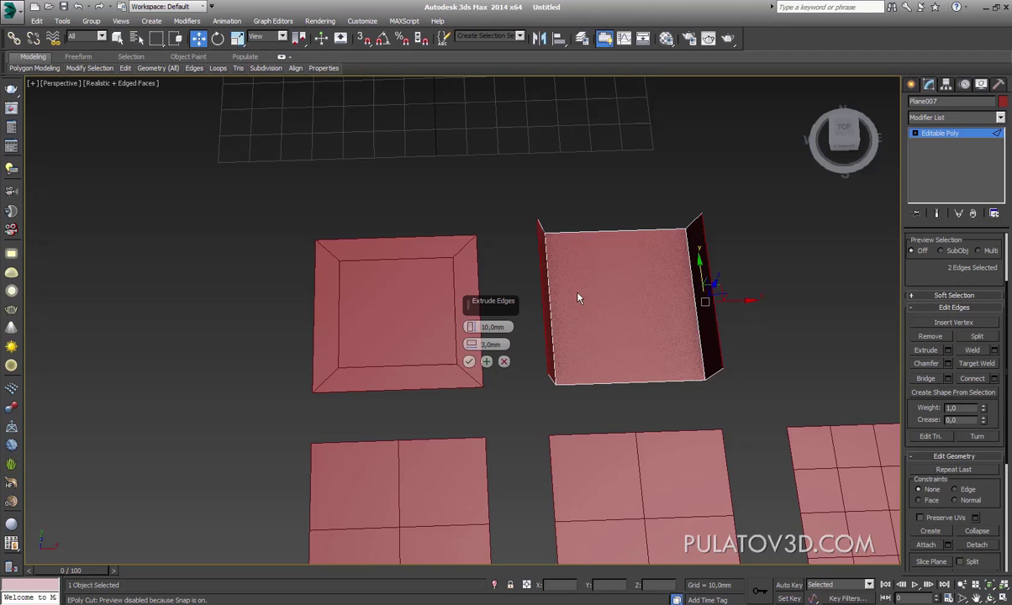
double_click(492, 327)
type("0")
key("Return")
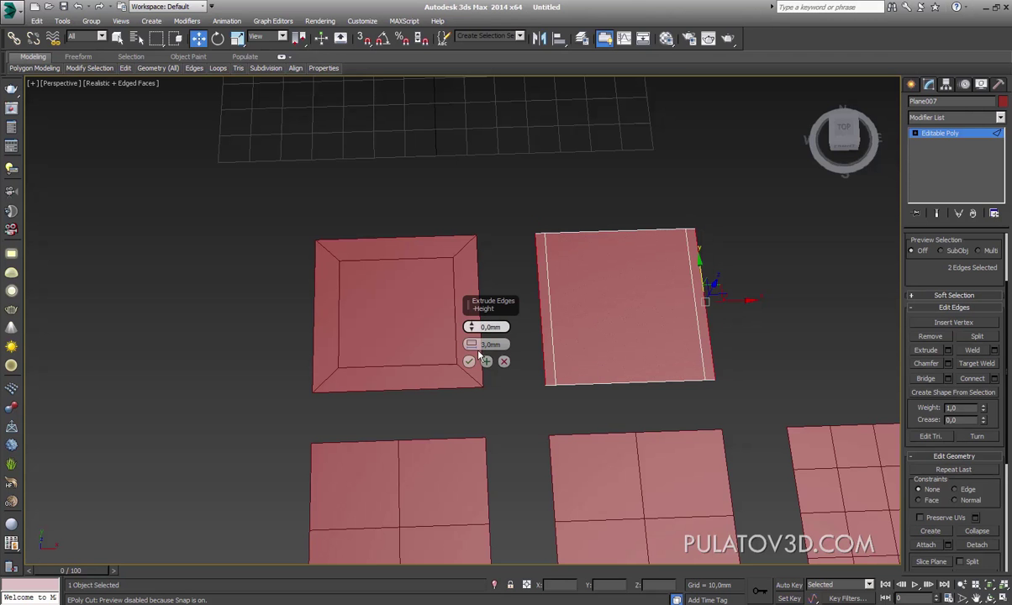
mouse_move(473, 345)
left_mouse_down()
mouse_move(478, 327)
mouse_move(459, 326)
left_mouse_up()
key("Return")
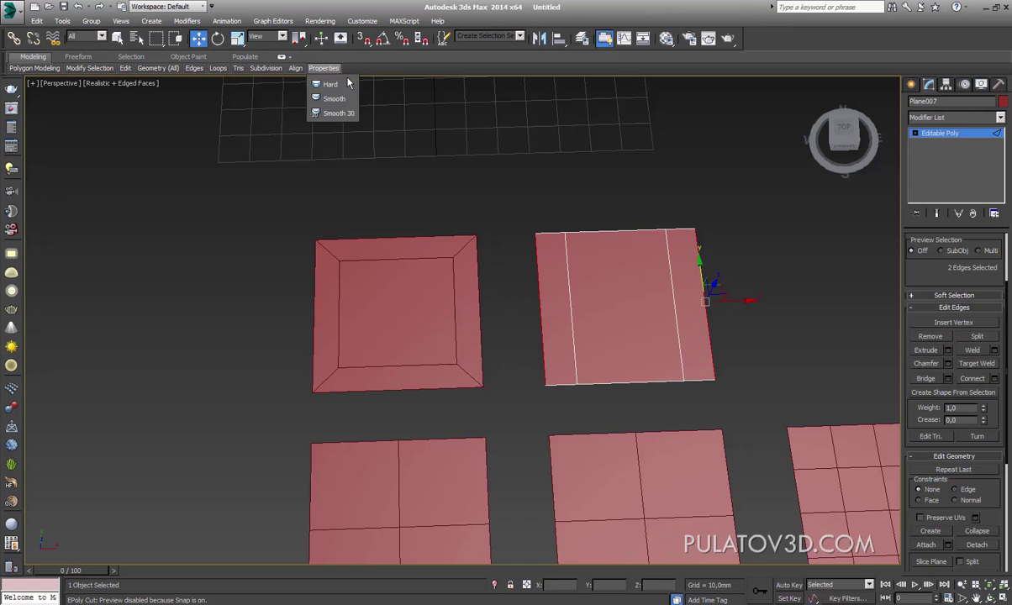
Step: Loop-select the top and bottom edges and extrude them inward as support edges
left_click(634, 234)
left_click(647, 384, "ctrl")
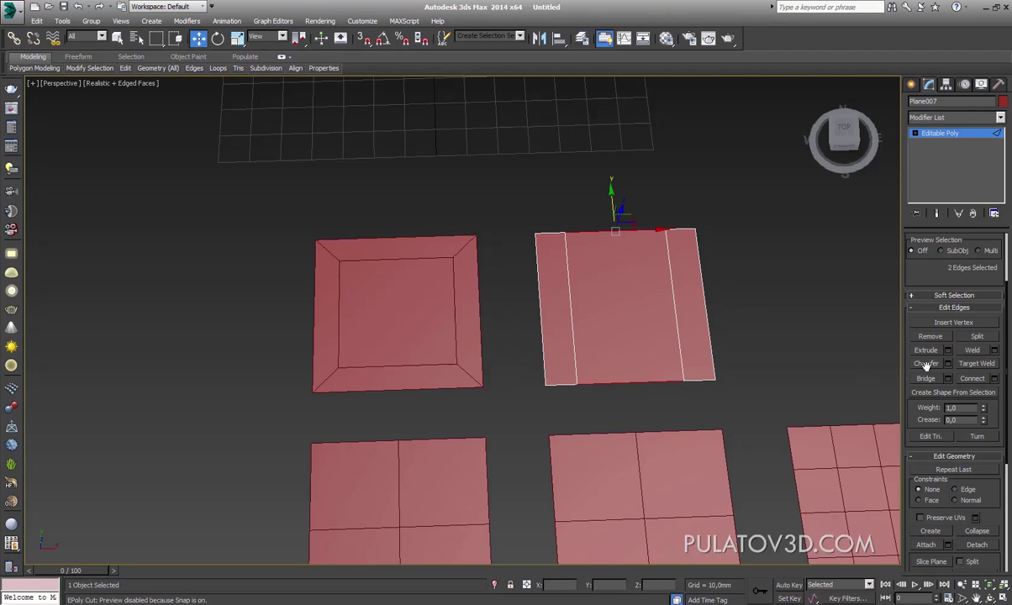
left_click_drag(940, 283, 975, 402)
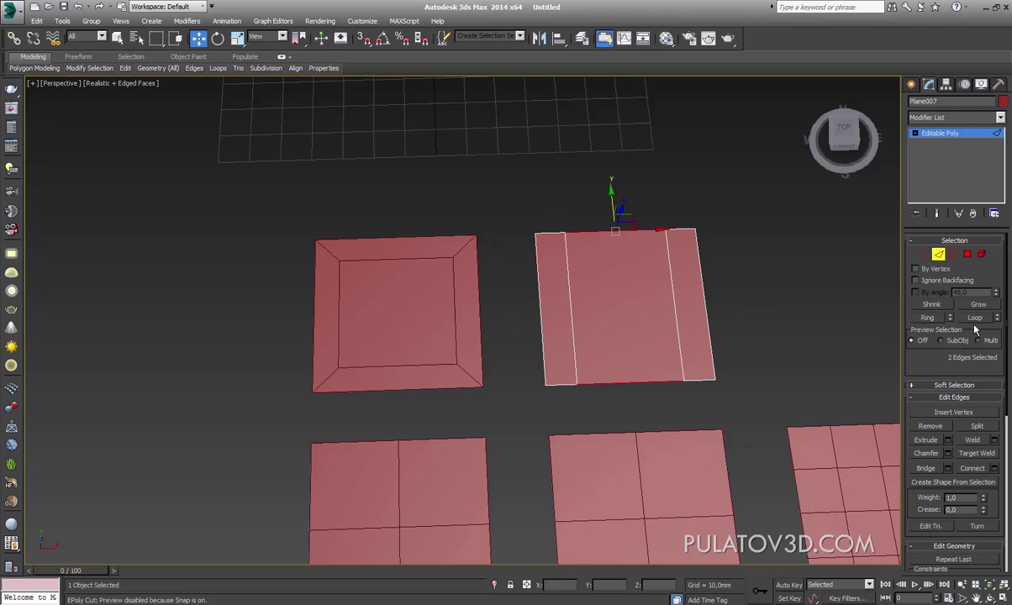
left_click(975, 317)
scroll(648, 265, "up", 3)
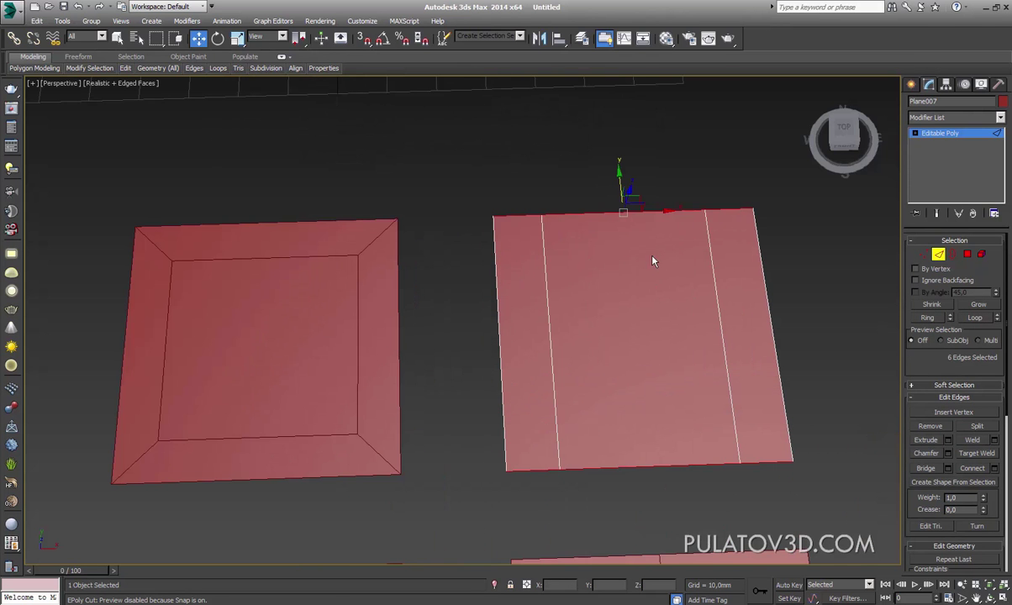
left_click(947, 439)
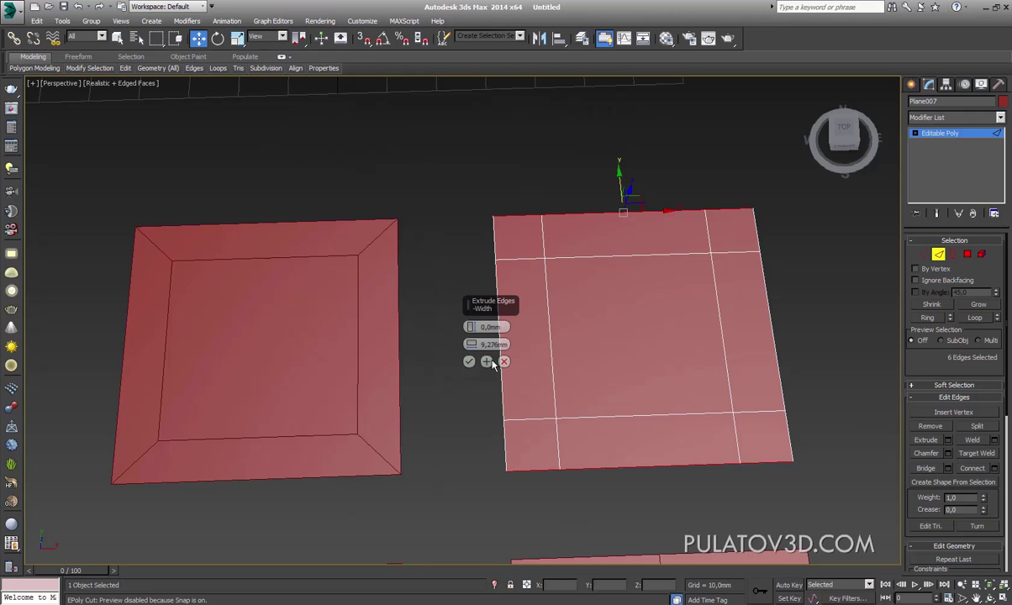
left_click(469, 362)
scroll(624, 249, "down", 3)
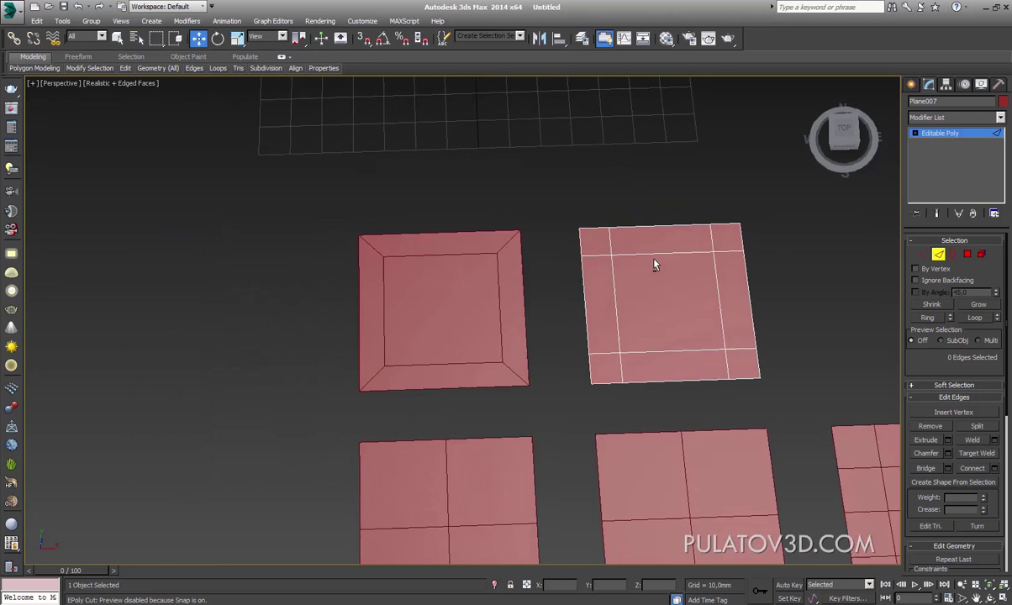
left_click(912, 84)
scroll(617, 293, "up", 3)
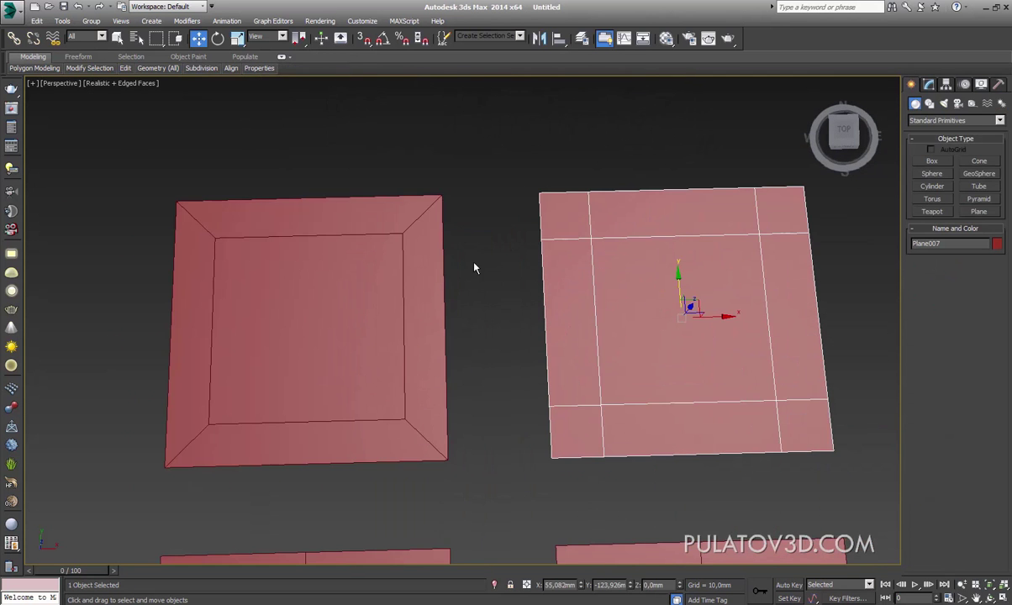
Step: Compare the two planes, then add TurboSmooth to the supported plane Plane007
left_click(388, 257)
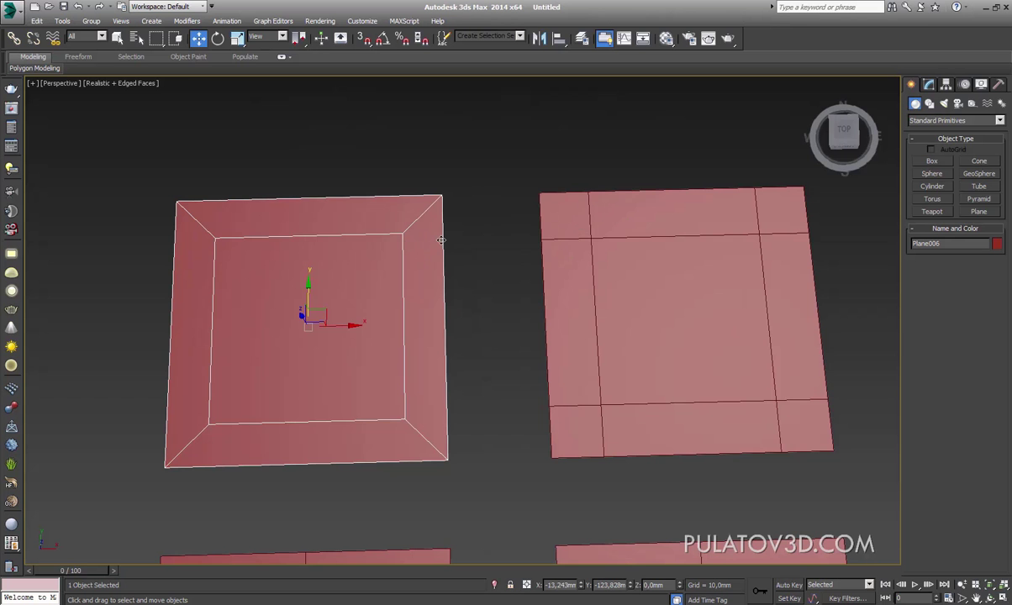
left_click(588, 225)
left_click(320, 236)
left_click(639, 226)
left_click(324, 237)
left_click(639, 227)
left_click(929, 84)
left_click(910, 115)
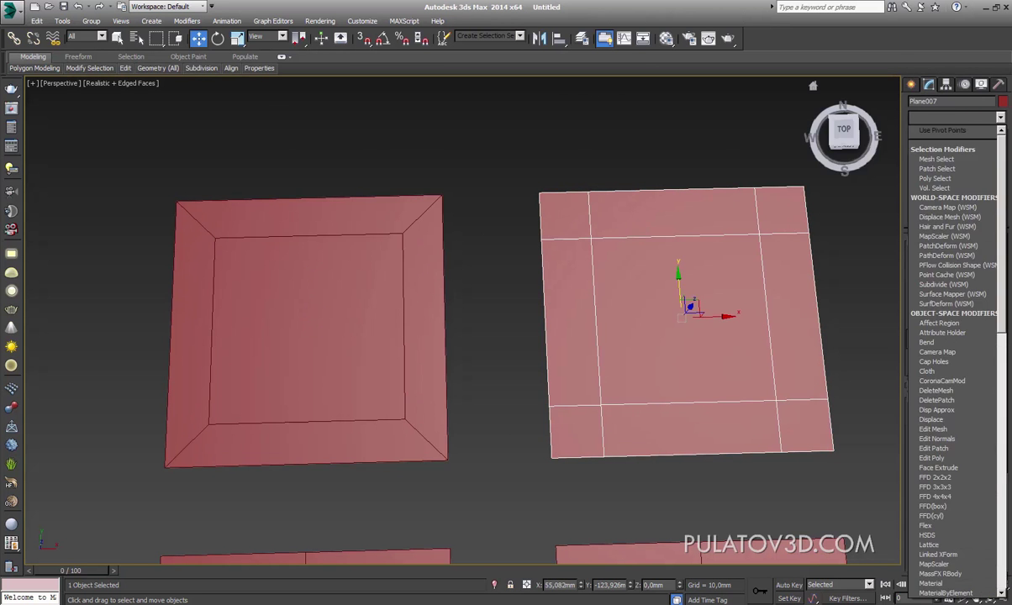
scroll(950, 403, "down", 10)
scroll(950, 403, "down", 10)
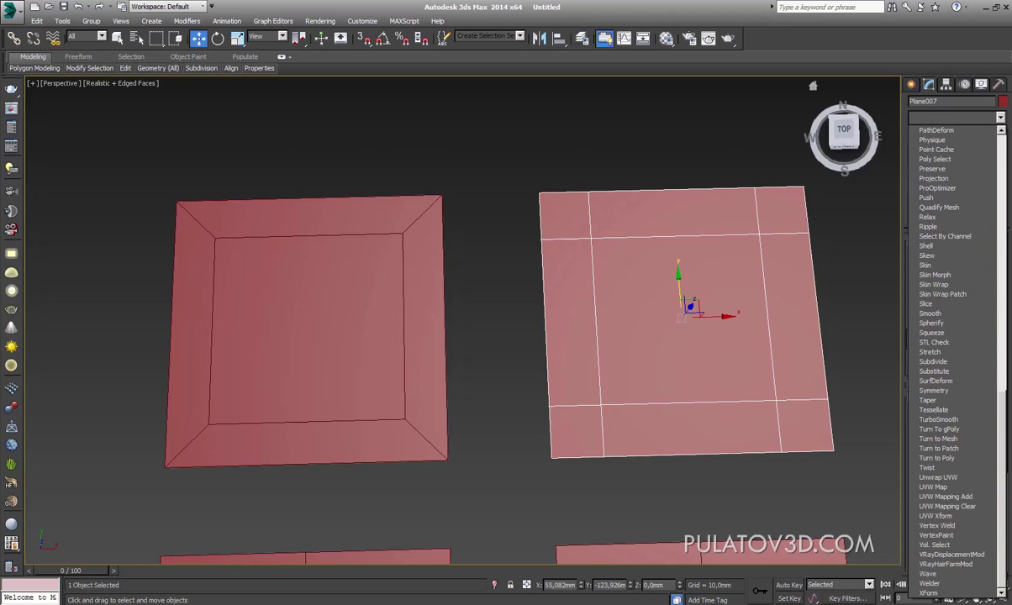
left_click(946, 419)
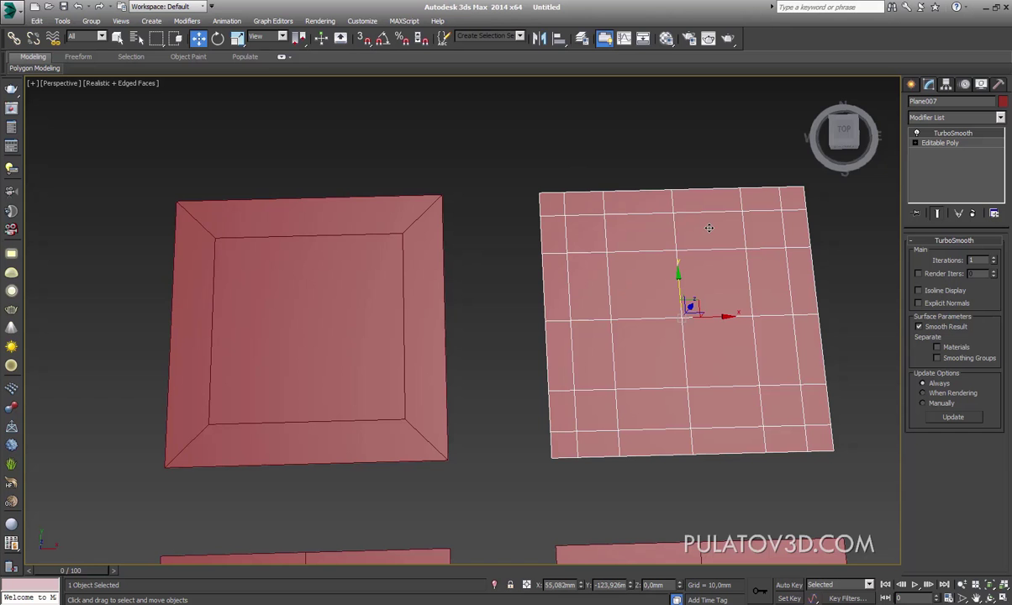
Step: Raise Plane006 to 2 iterations, flip Plane007 between 0 and 1, then lower Plane006 by one
left_click(328, 213)
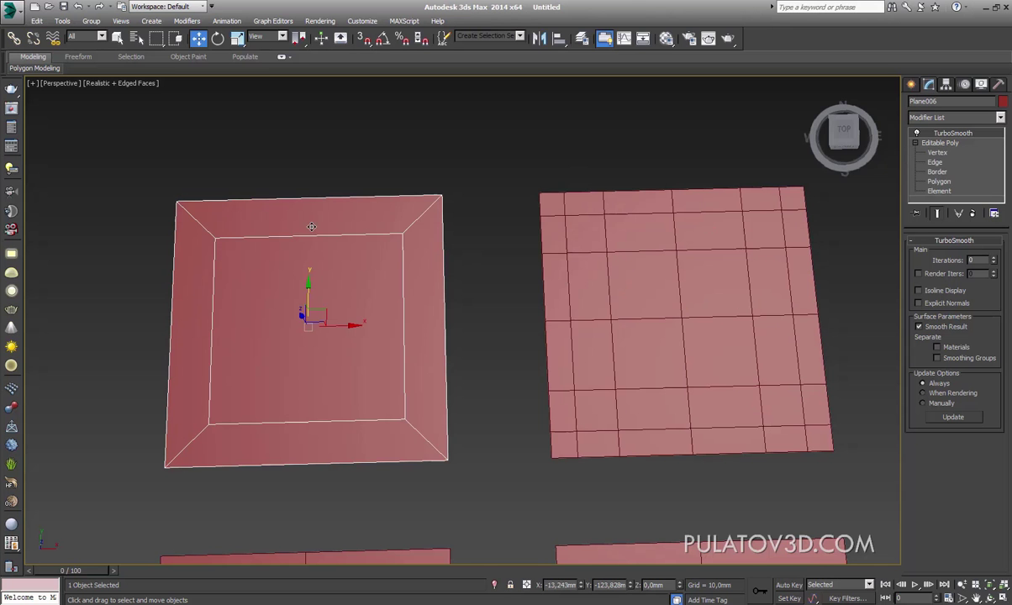
left_click(998, 262)
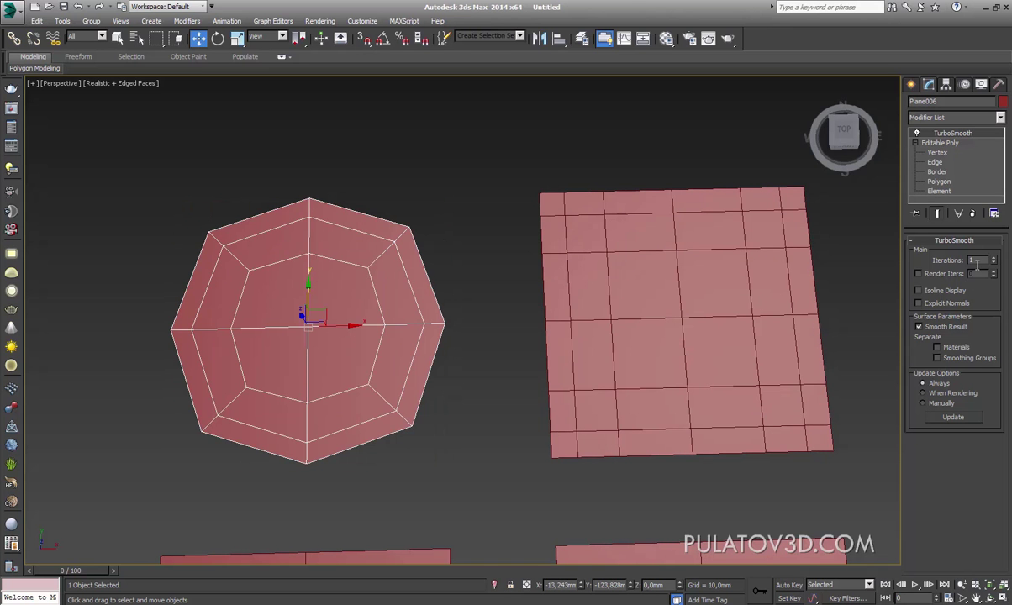
left_click(994, 258)
left_click(767, 267)
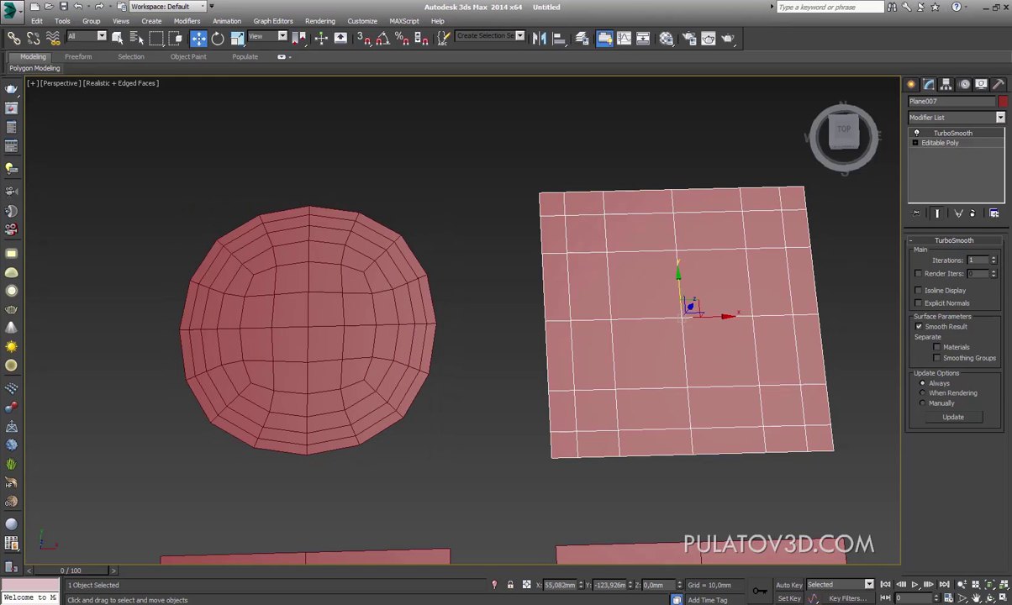
left_click(996, 264)
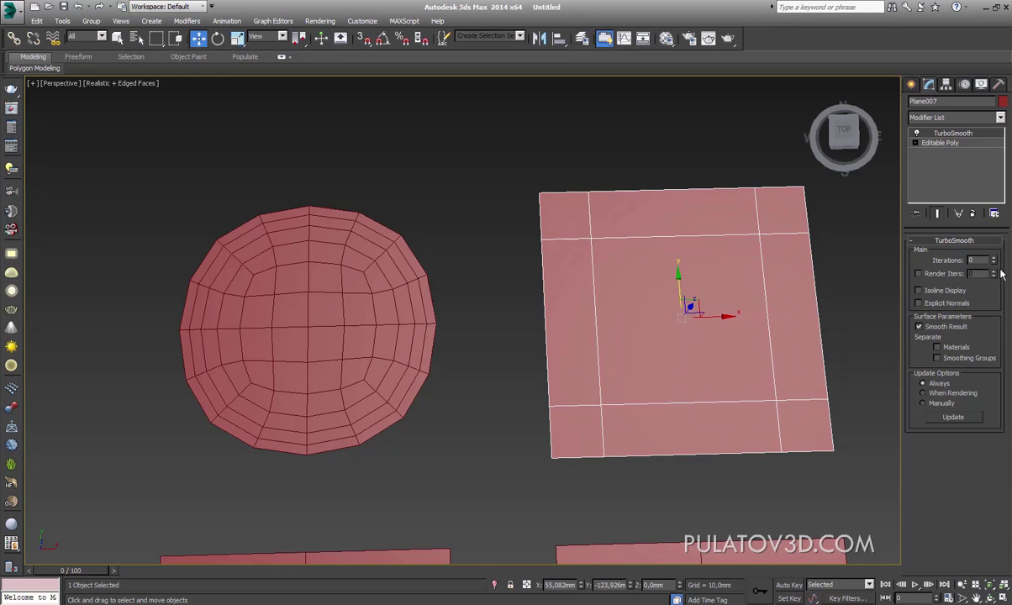
left_click(994, 259)
left_click(318, 314)
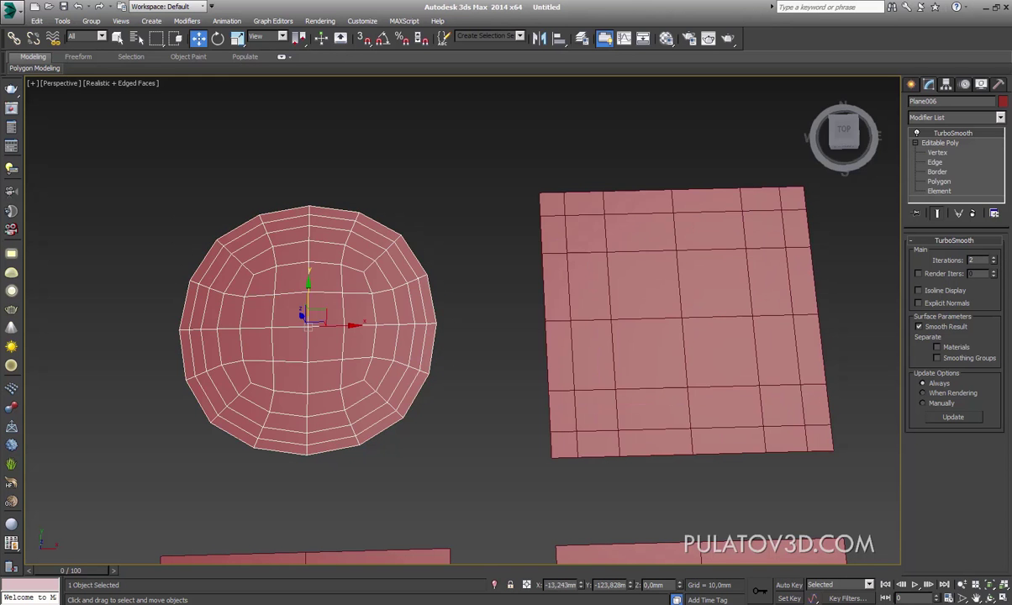
left_click(995, 264)
Step: Set TurboSmooth Iterations to 0 on both Plane006 and Plane007
left_click(995, 264)
scroll(581, 290, "up", 3)
scroll(581, 289, "up", 4)
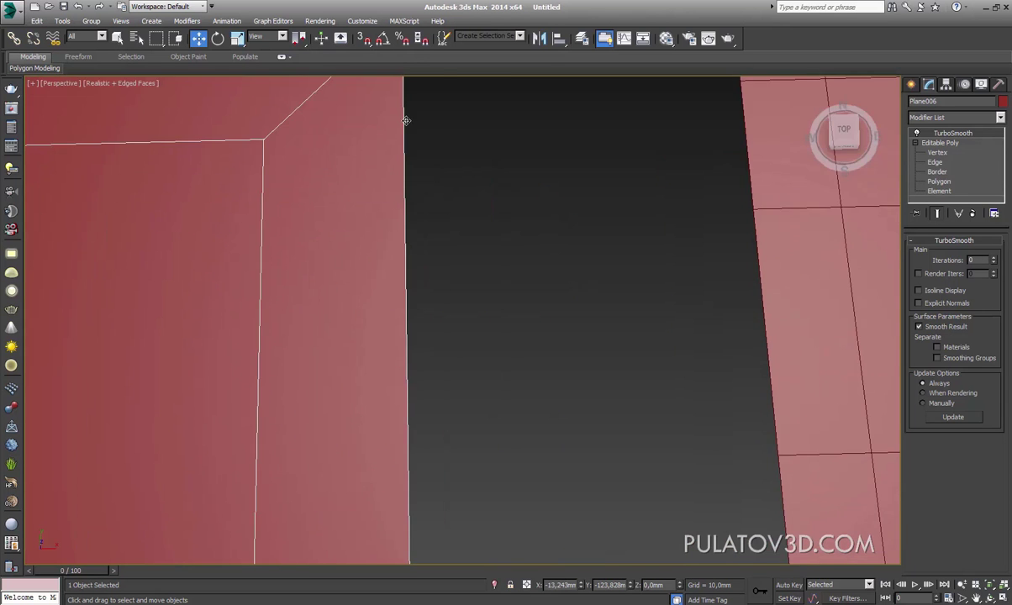
scroll(428, 294, "down", 3)
left_click(699, 260)
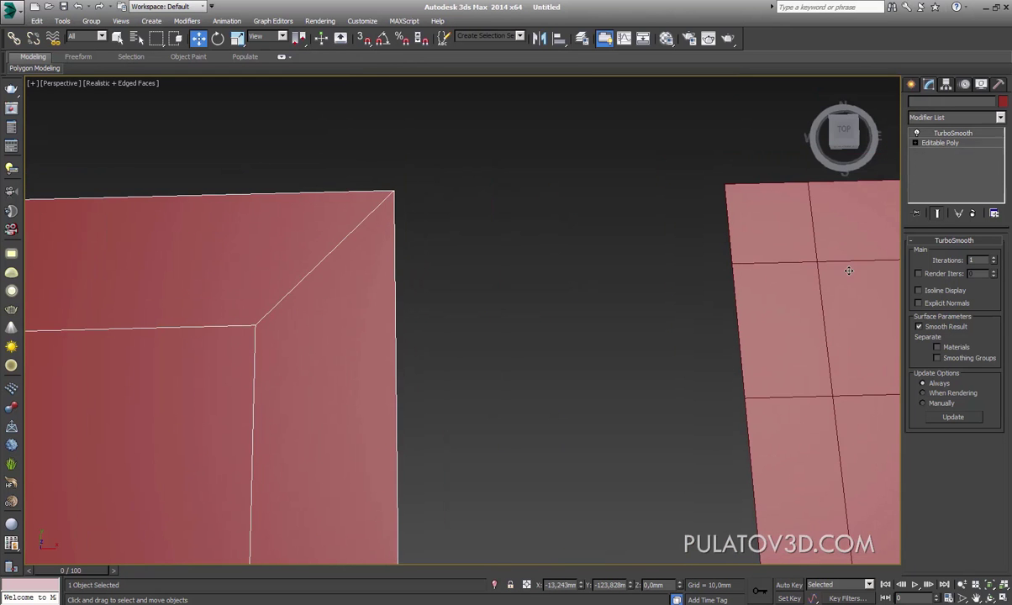
left_click(994, 264)
scroll(344, 262, "down", 1)
scroll(343, 269, "down", 3)
scroll(353, 269, "up", 5)
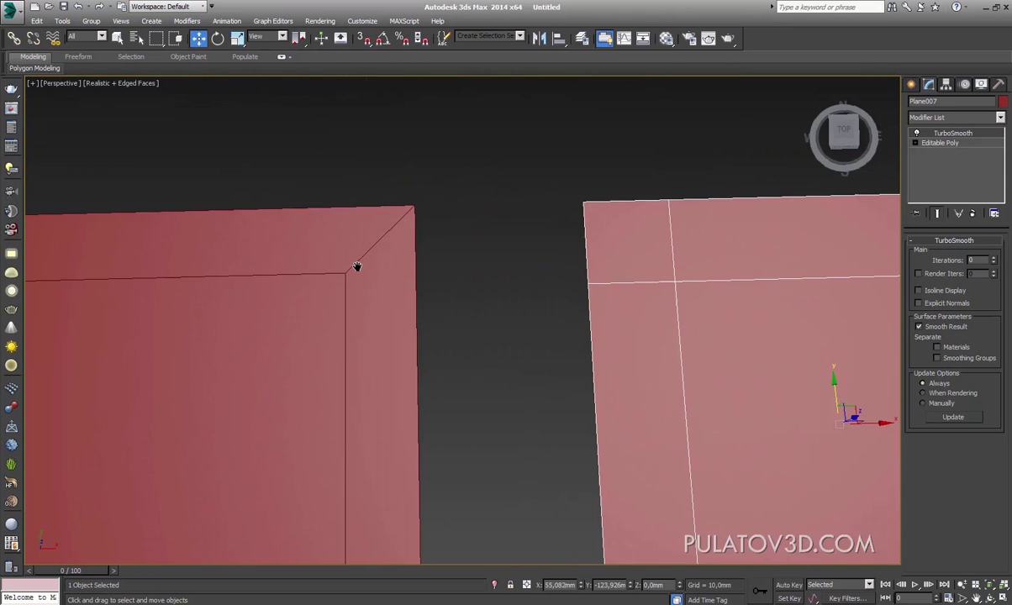
Step: Zoom and pan in on both planes' near corners to compare their cages
middle_click_drag(357, 266, 606, 267)
left_click(391, 291)
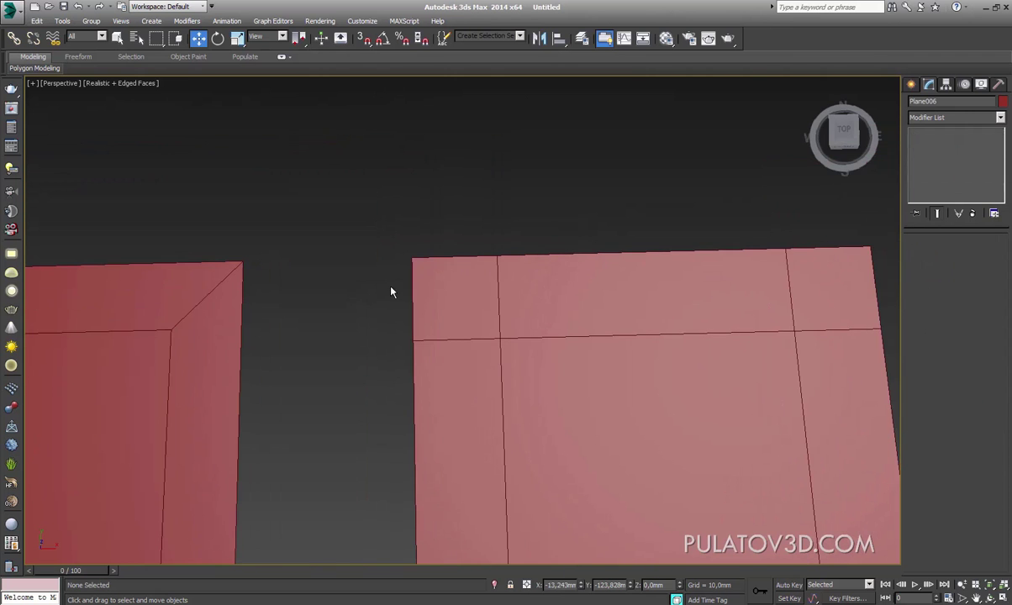
left_click(450, 278)
scroll(450, 287, "up", 2)
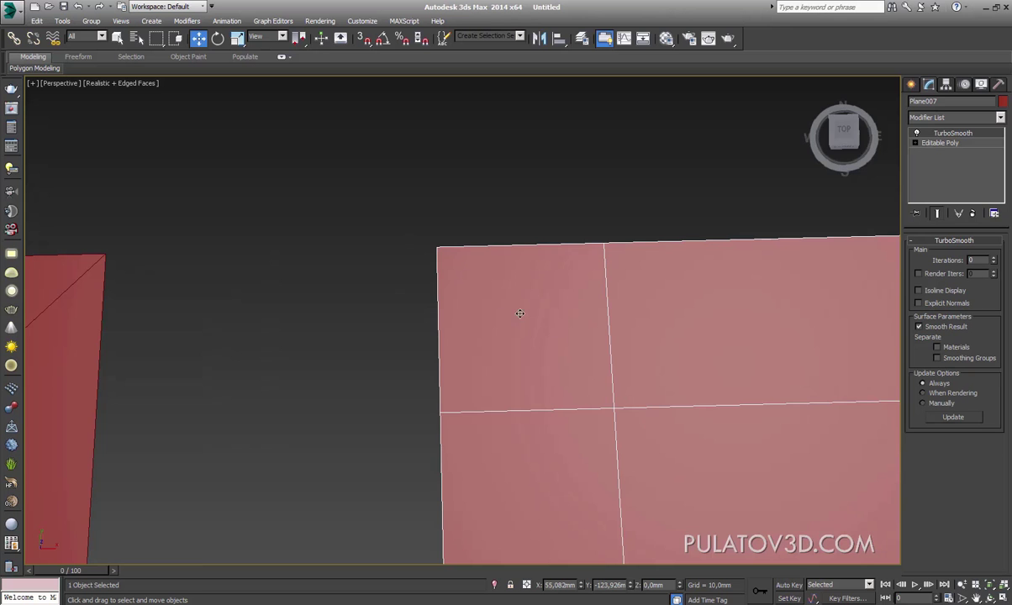
scroll(599, 361, "down", 1)
scroll(598, 362, "down", 3)
scroll(589, 336, "up", 3)
middle_click_drag(622, 337, 636, 337)
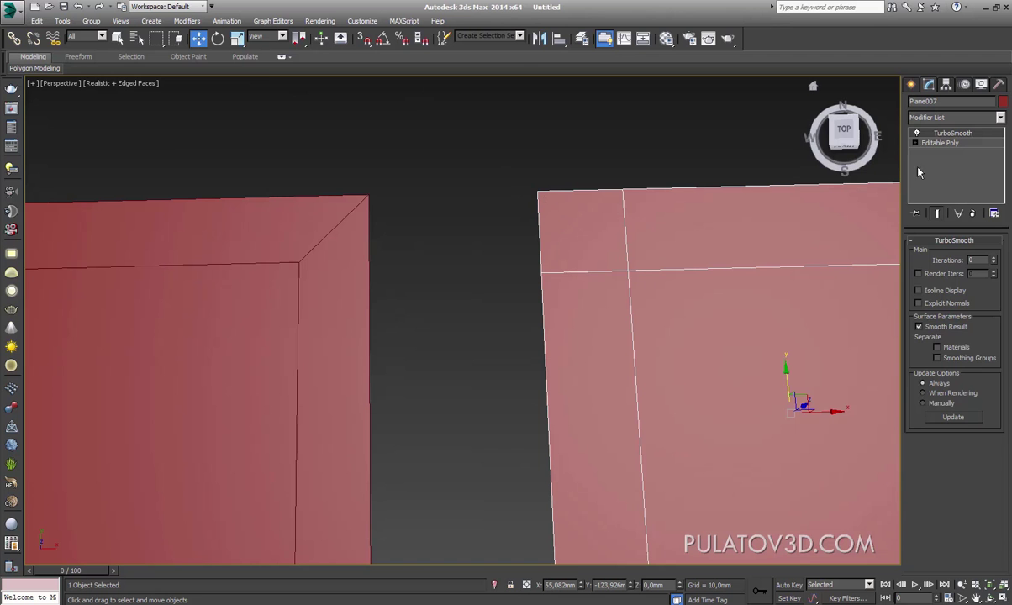
Step: On Plane007's Editable Poly, cut a snapped diagonal edge from the top-left outer corner to the support-edge intersection
left_click(937, 143)
left_click(924, 254)
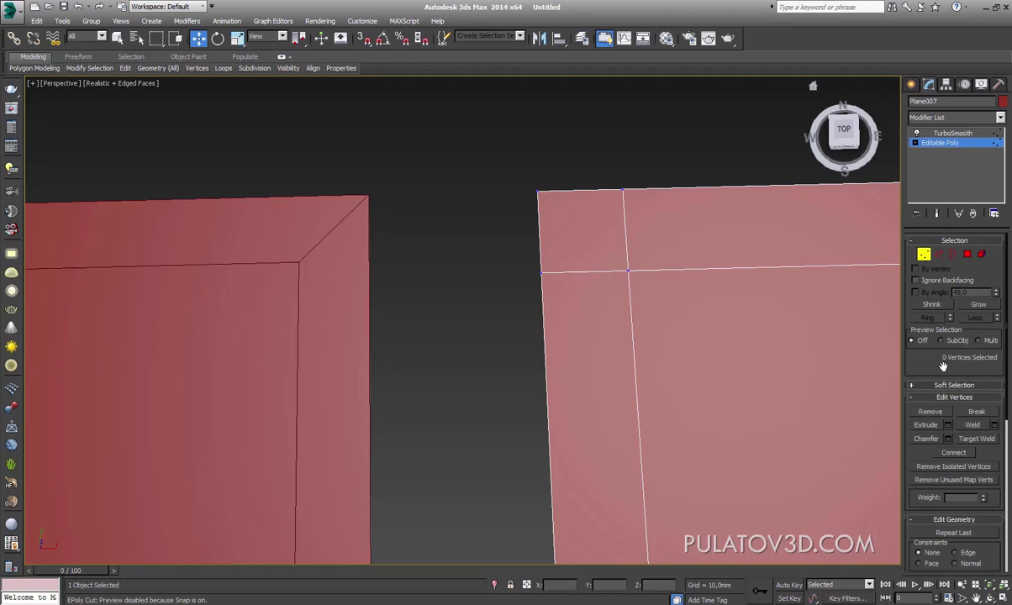
scroll(959, 336, "down", 3)
scroll(959, 378, "down", 3)
scroll(958, 379, "down", 3)
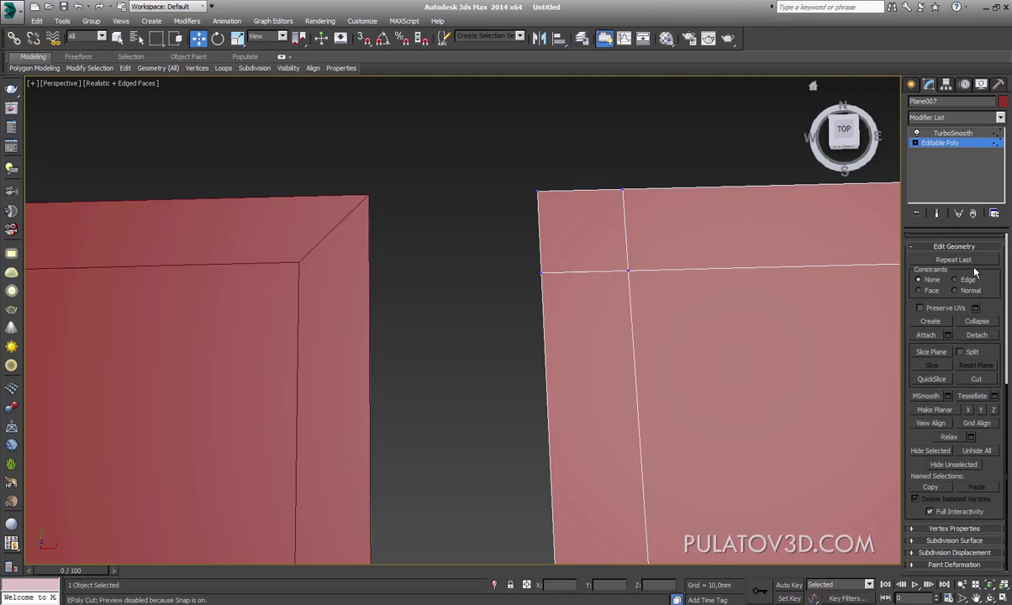
left_click(989, 384)
left_click(369, 44)
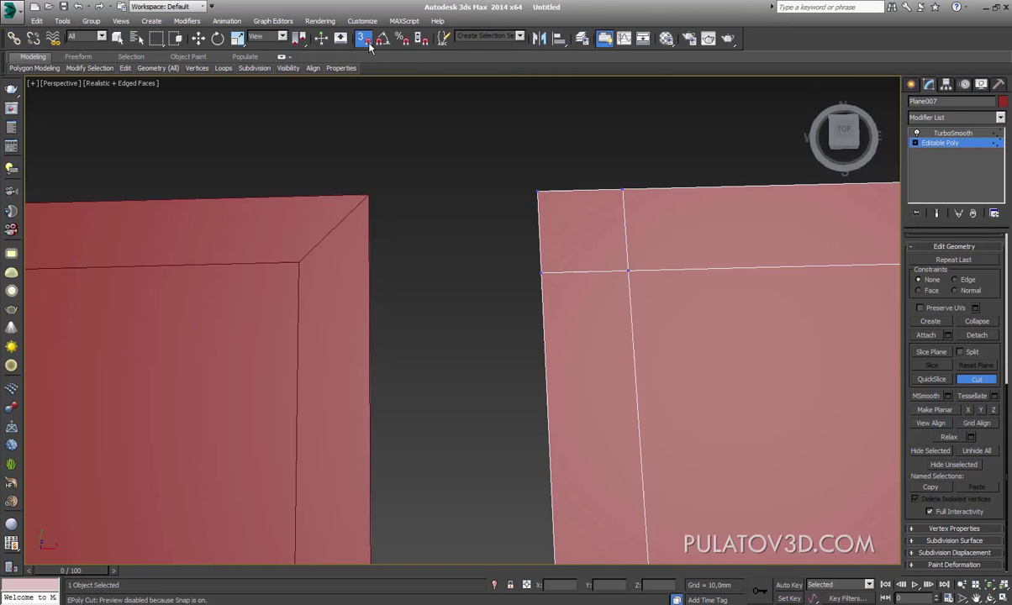
left_click(539, 193)
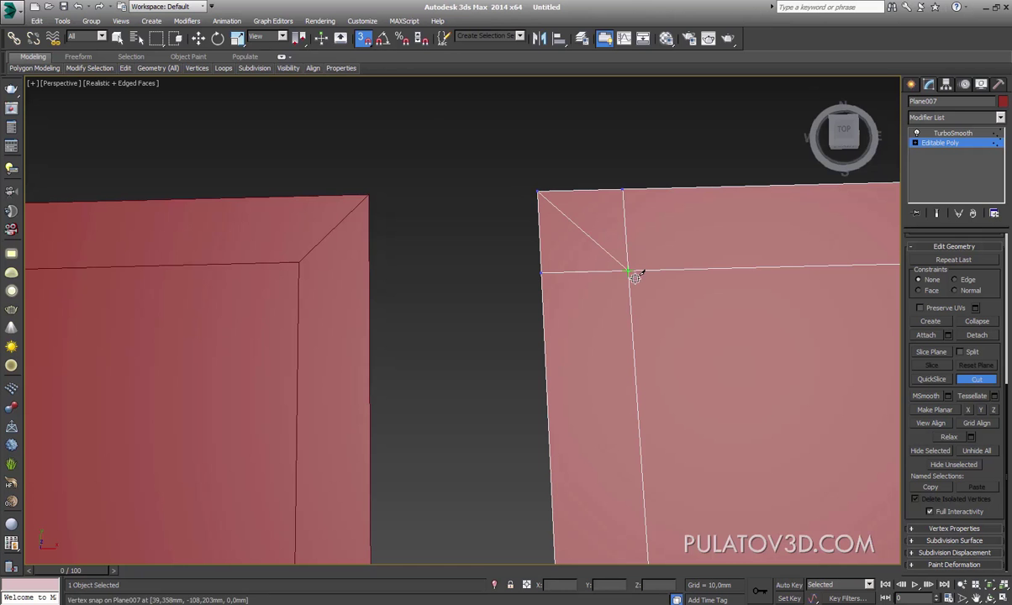
left_click(629, 271)
left_click(198, 38)
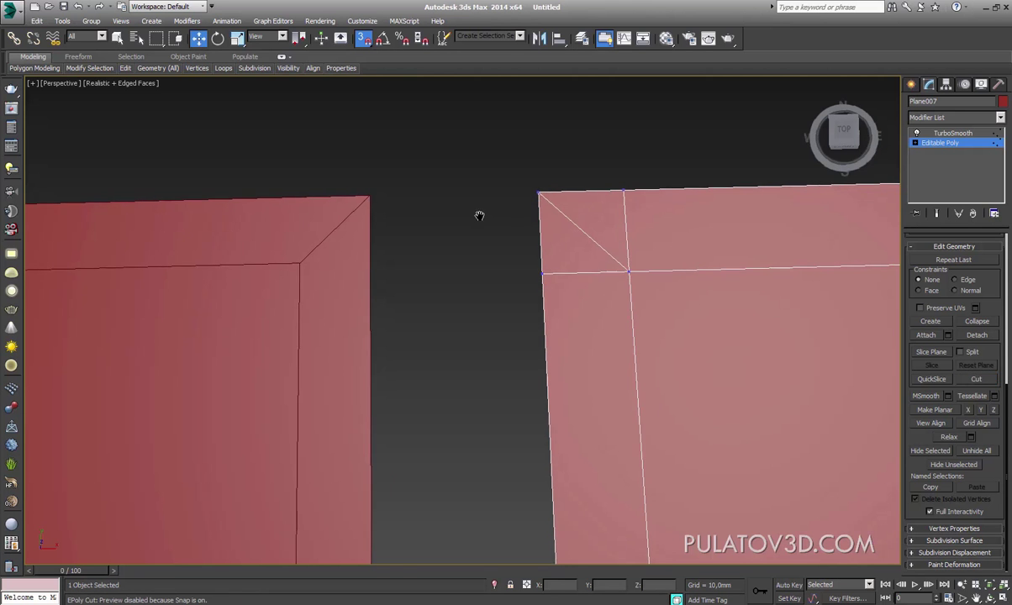
scroll(480, 215, "down", 4)
left_click(949, 133)
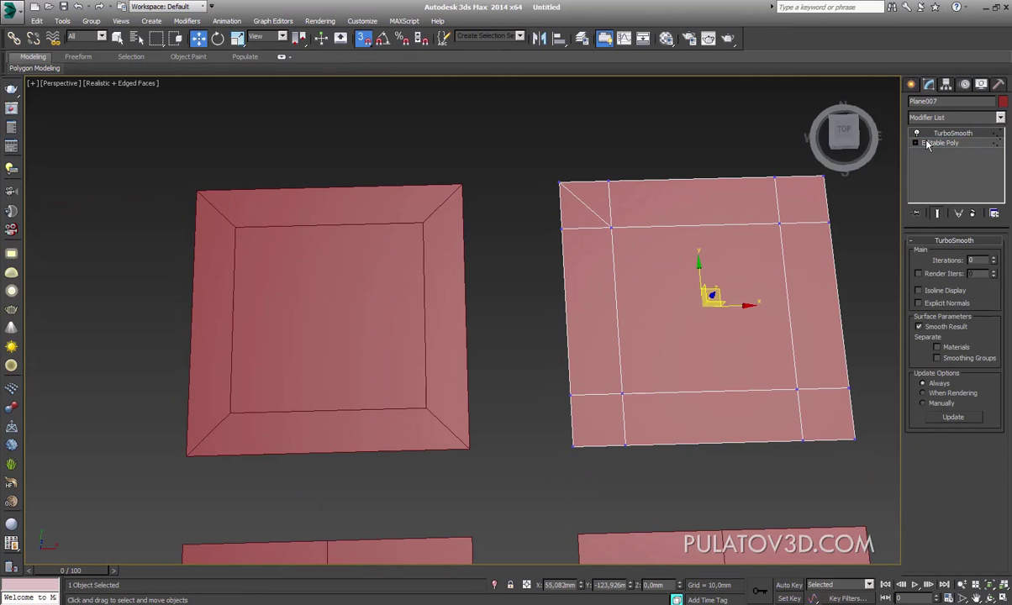
Step: Set TurboSmooth iterations to 1 on the right plane, and to 2 on the left plane
left_click(976, 260)
type("1")
key("Return")
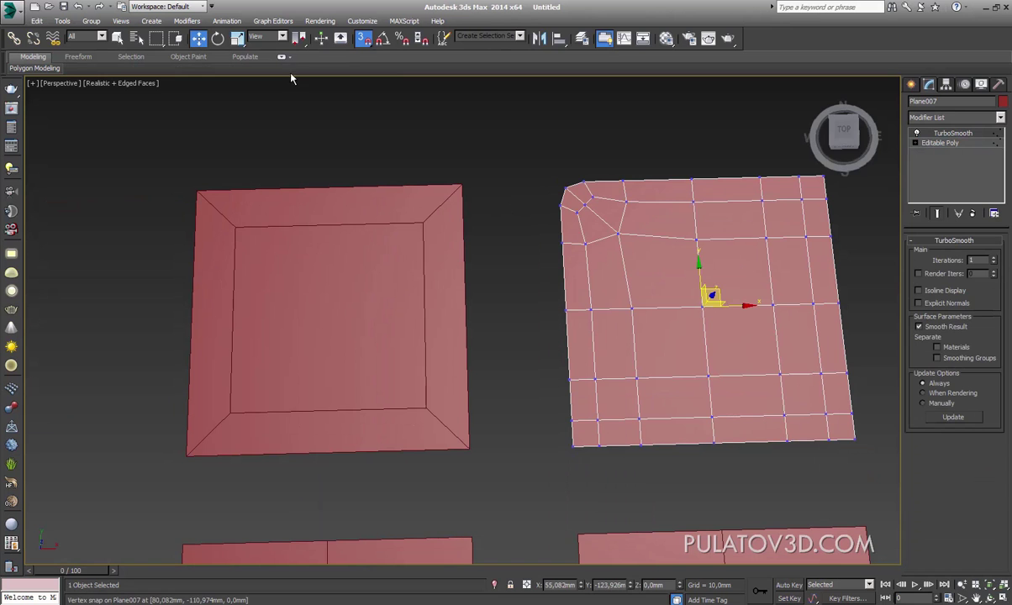
left_click(375, 144)
scroll(576, 202, "up", 3)
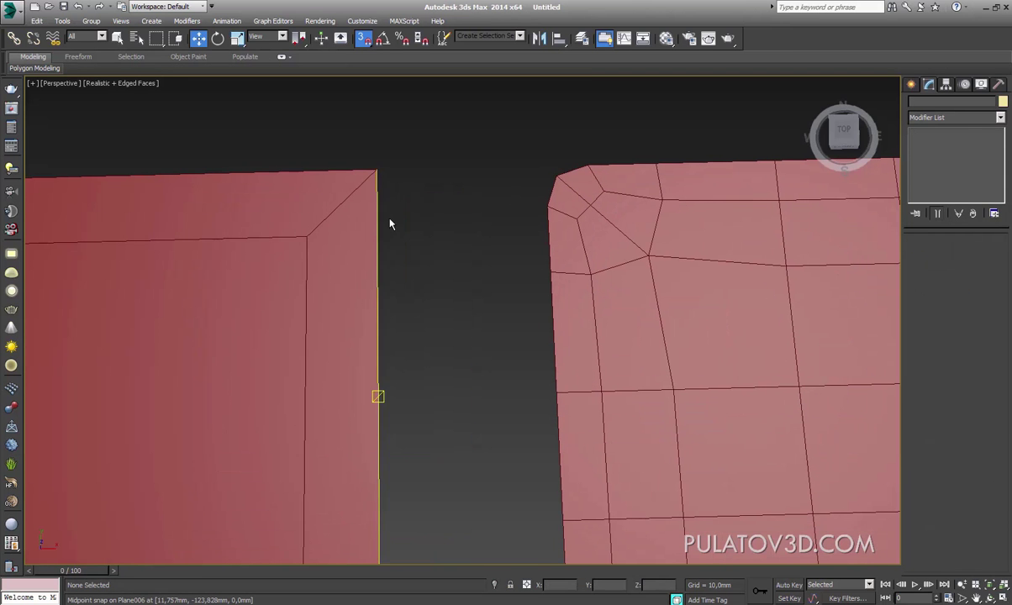
left_click(369, 203)
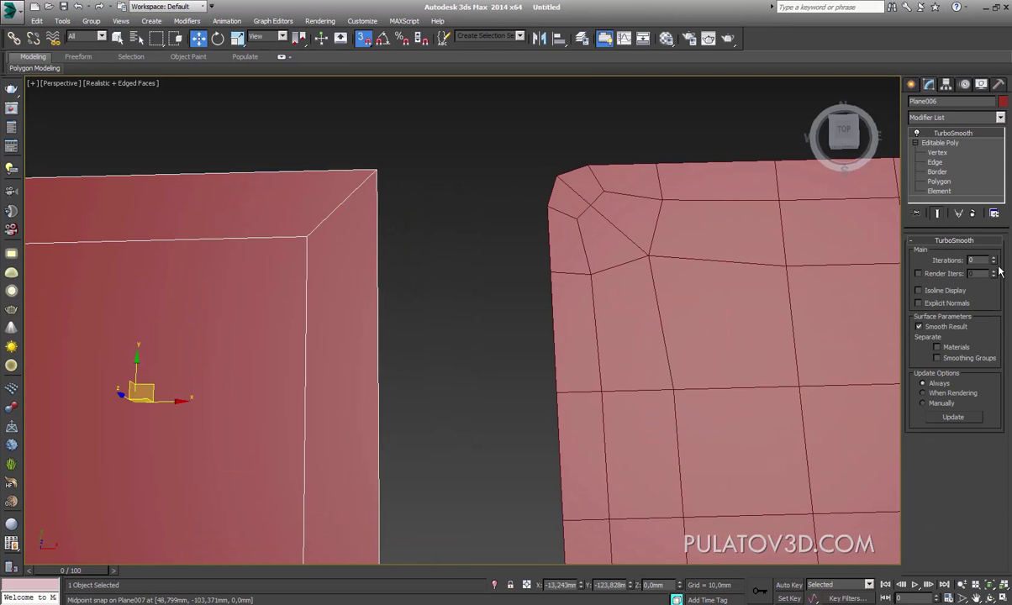
type("1")
key("Return")
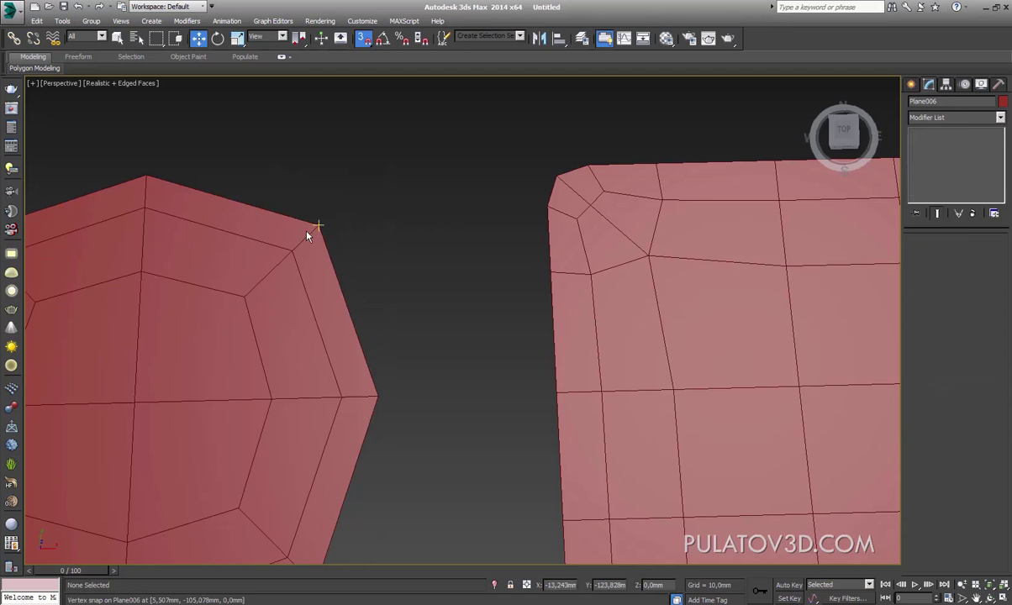
left_click(994, 258)
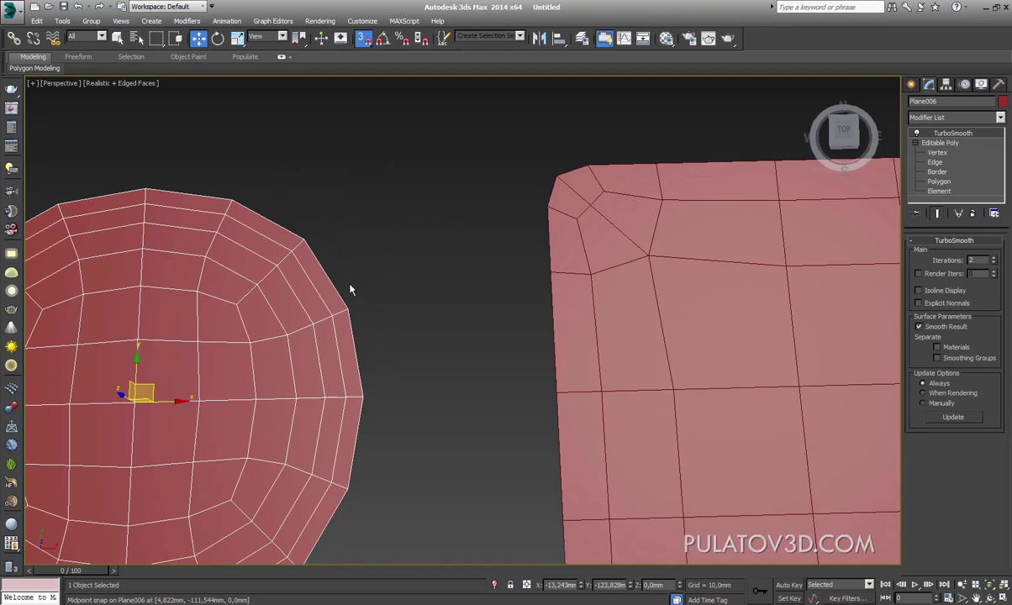
Step: Toggle Show End Result on the right plane to compare its cage with the smoothed mesh
left_click(370, 223)
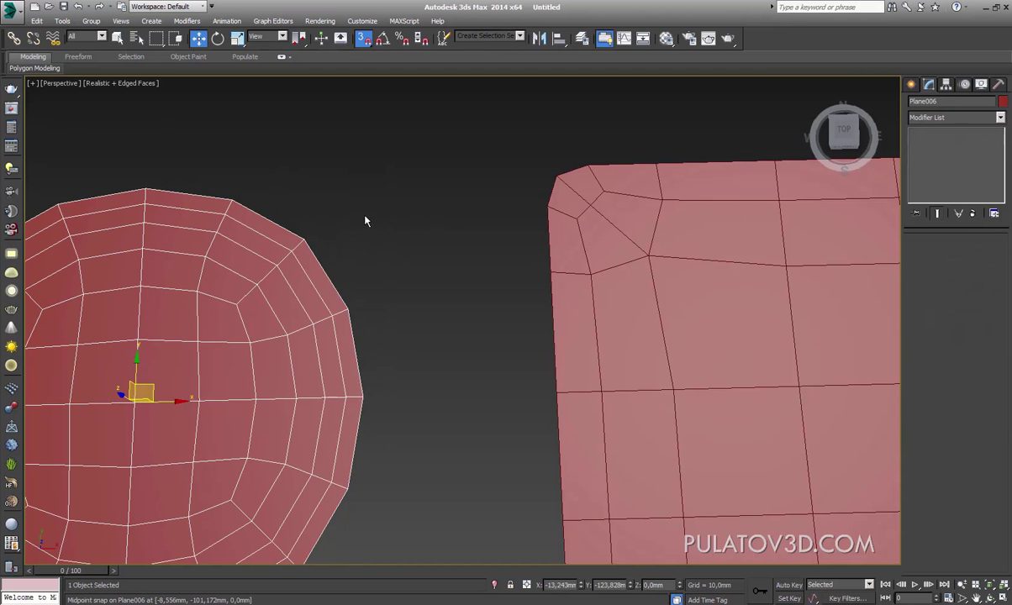
left_click(572, 206)
left_click(916, 134)
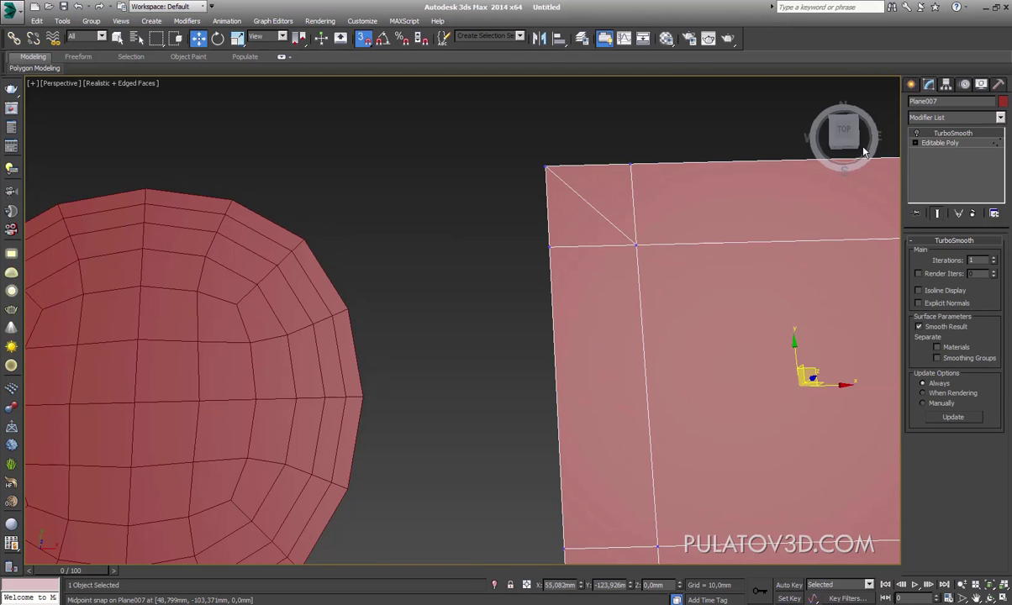
left_click(917, 134)
left_click(917, 133)
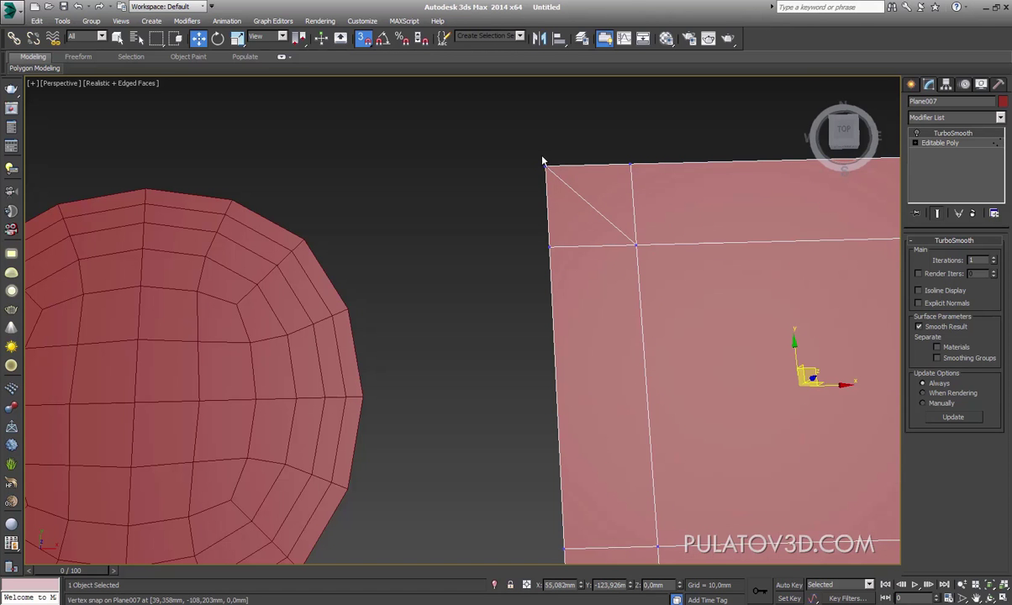
left_click(916, 134)
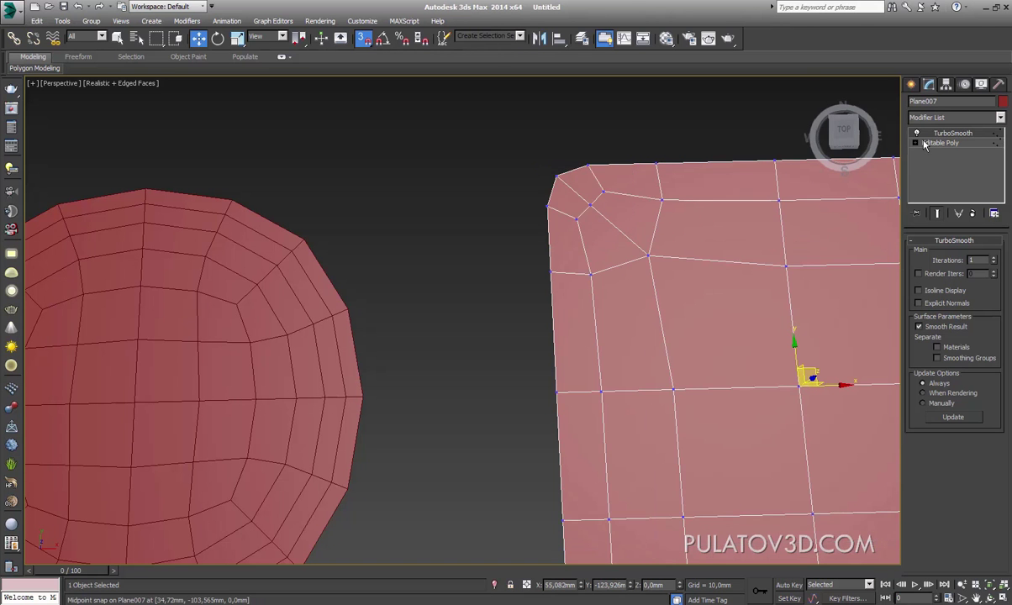
Step: Raise the right plane's TurboSmooth to 2 iterations and inspect its rounded cut corner
left_click(994, 259)
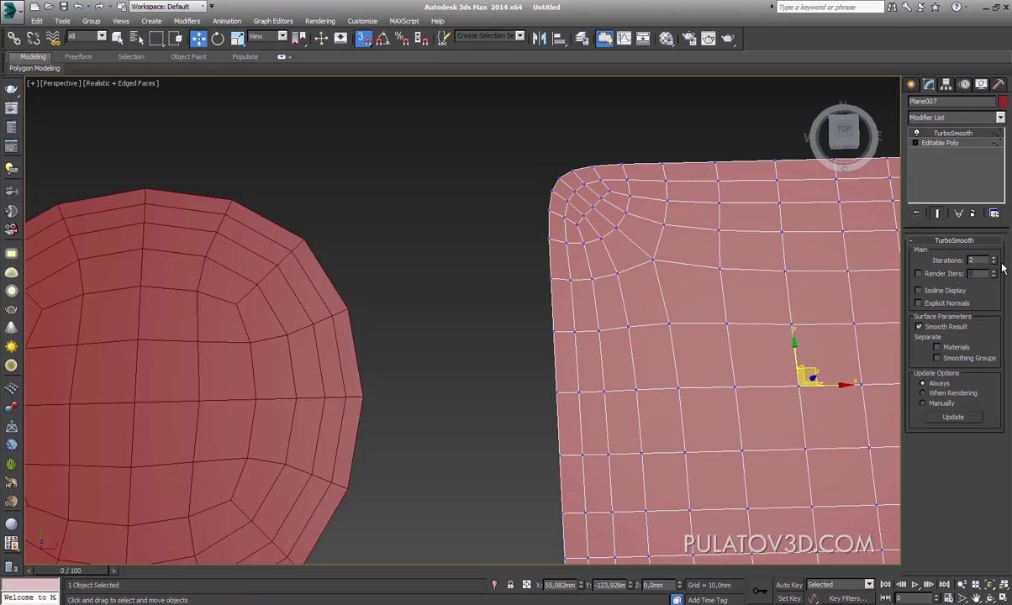
left_click(576, 118)
scroll(588, 202, "down", 5)
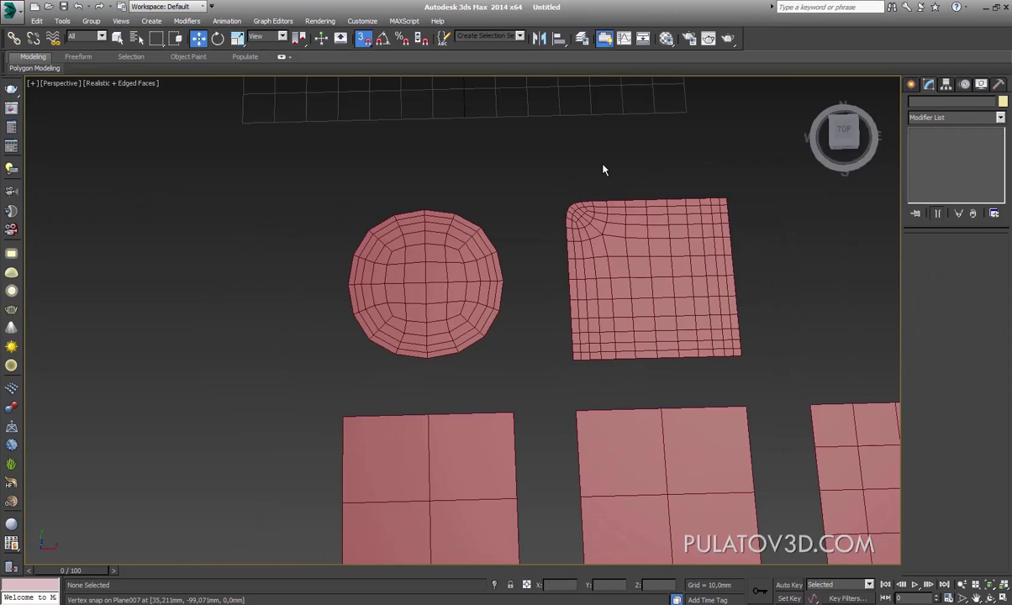
scroll(593, 212, "up", 2)
left_click(593, 212)
scroll(593, 211, "up", 4)
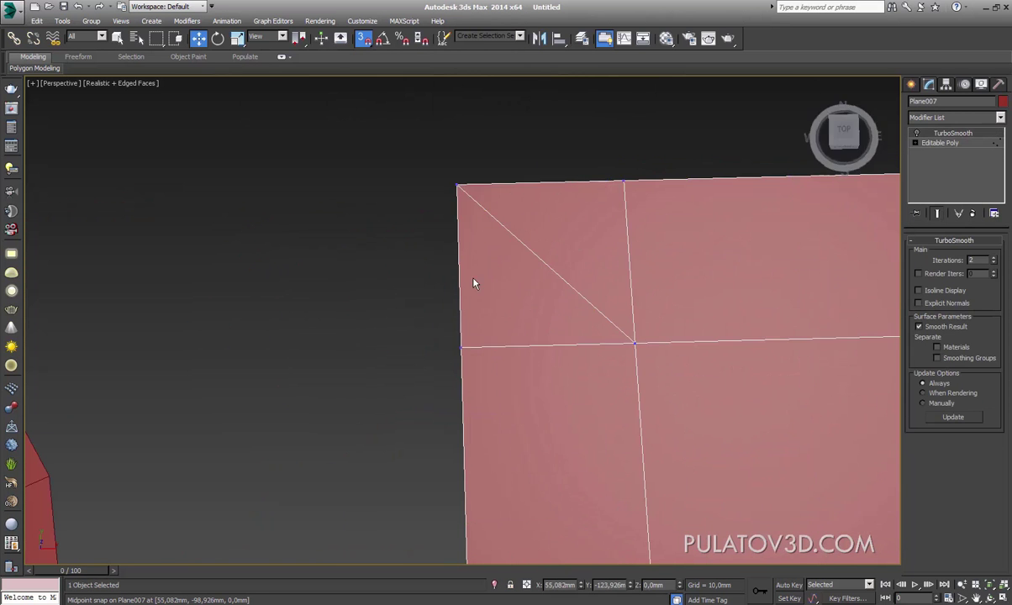
scroll(430, 296, "down", 4)
scroll(429, 296, "down", 3)
left_click(264, 298)
scroll(528, 289, "up", 6)
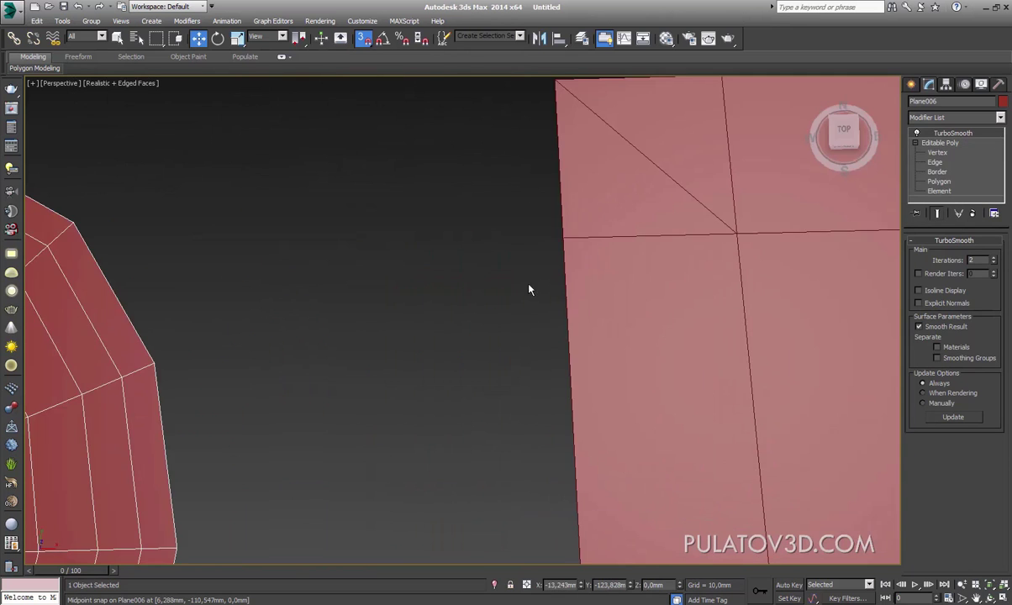
left_click(588, 265)
middle_click_drag(608, 258, 418, 368)
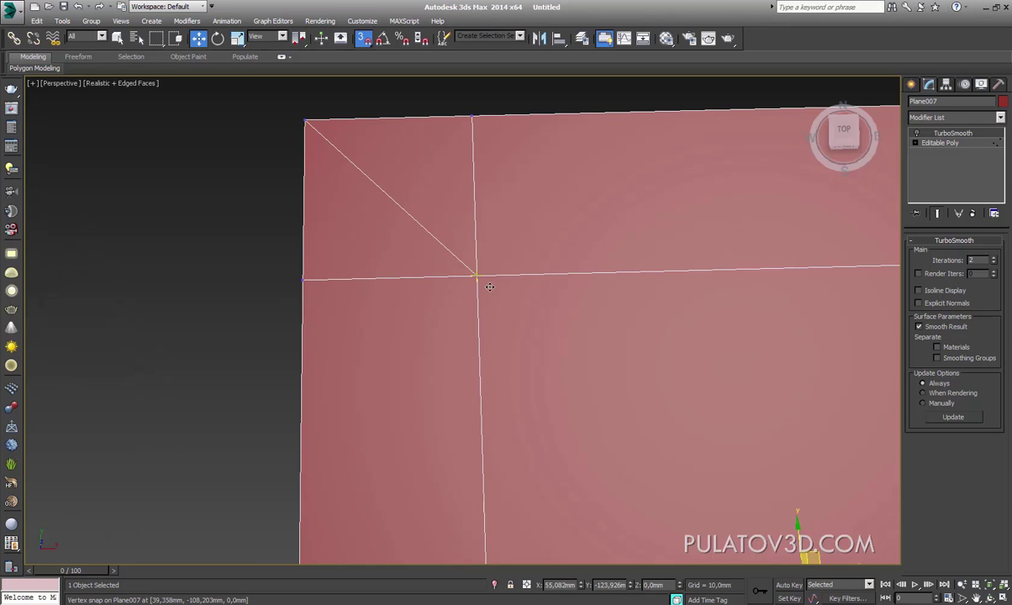
scroll(529, 211, "down", 3)
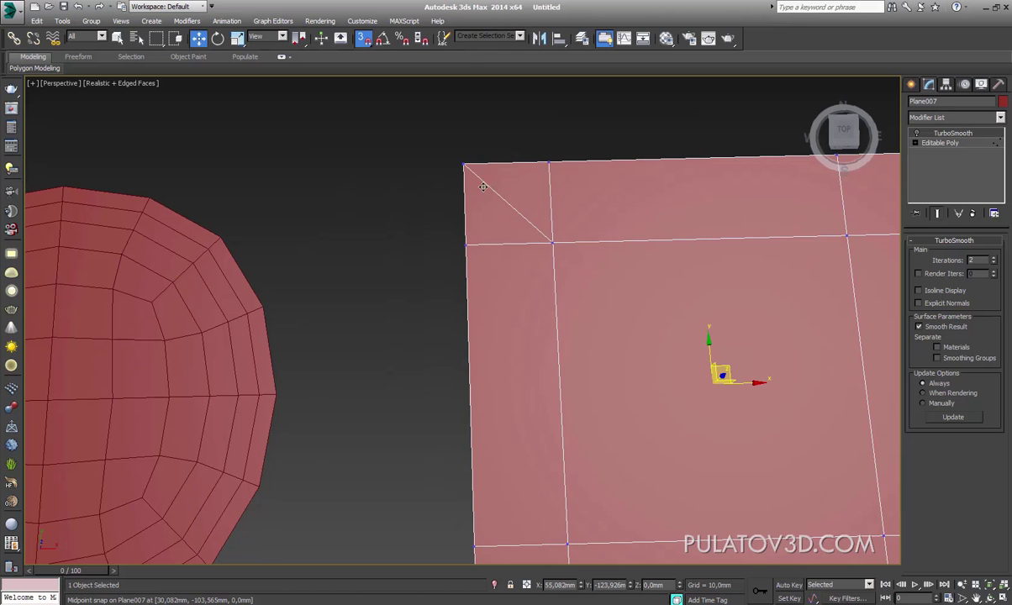
Step: Select Plane006, hide its TurboSmooth result to show the cage, and open Editable Poly vertex level
left_click(917, 133)
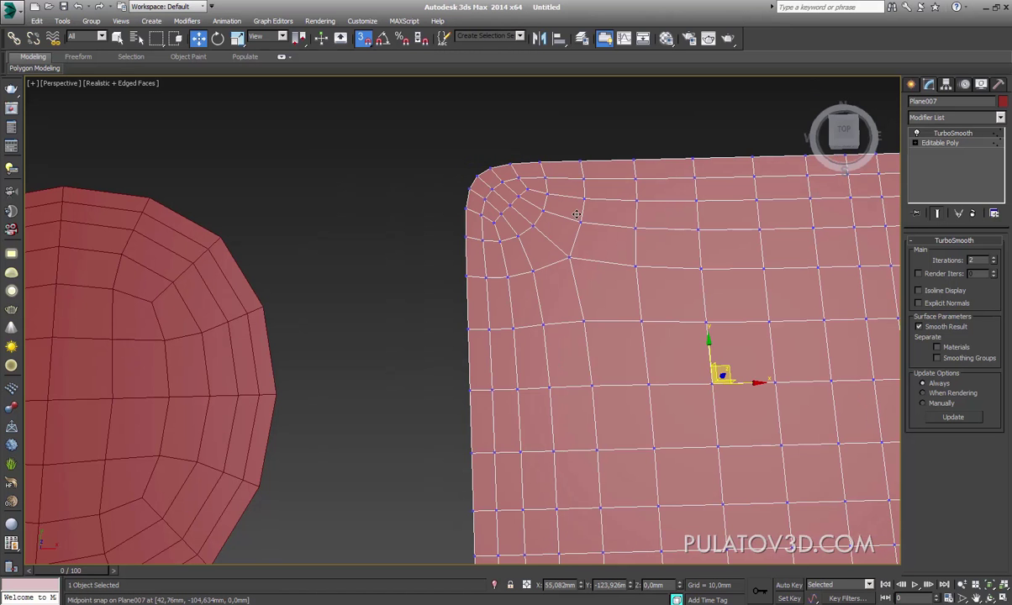
mouse_move(538, 197)
middle_mouse_down("alt")
mouse_move(678, 219)
mouse_move(531, 240)
middle_mouse_up("alt")
left_click(530, 240)
left_click(917, 134)
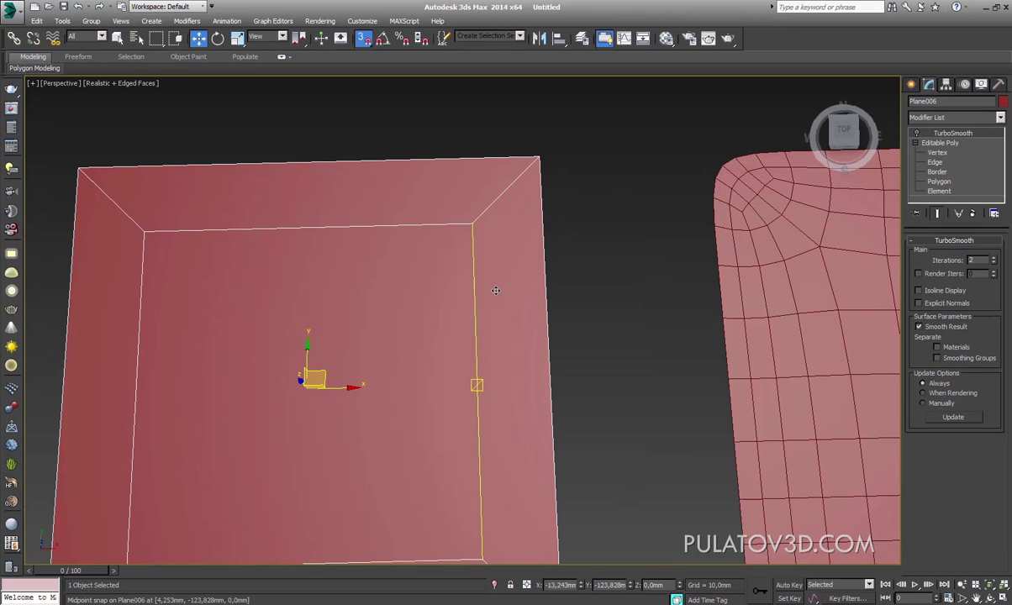
scroll(504, 277, "down", 1)
scroll(589, 277, "down", 3)
left_click(950, 153)
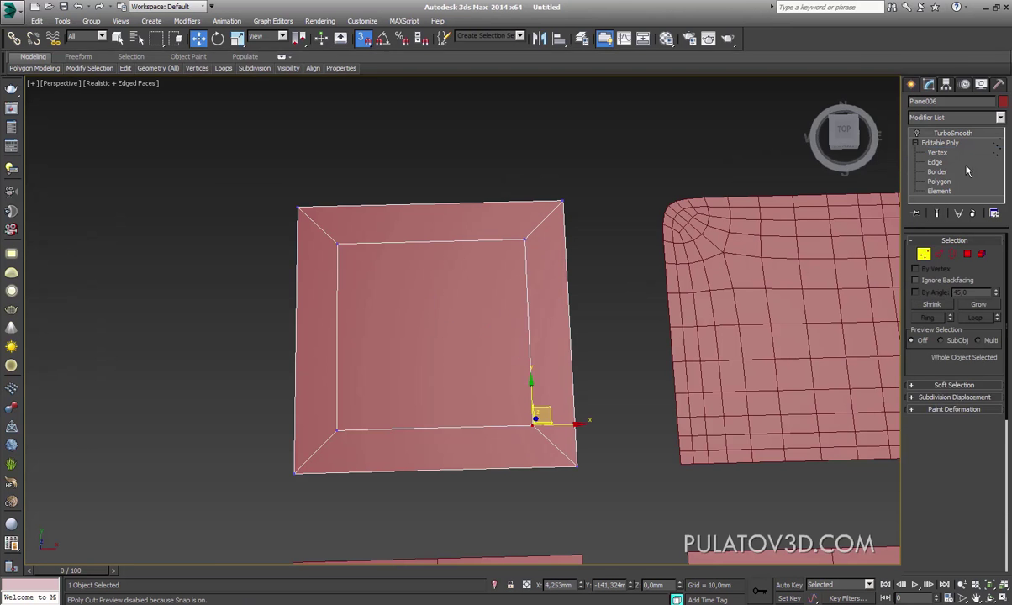
left_click_drag(996, 325, 1008, 217)
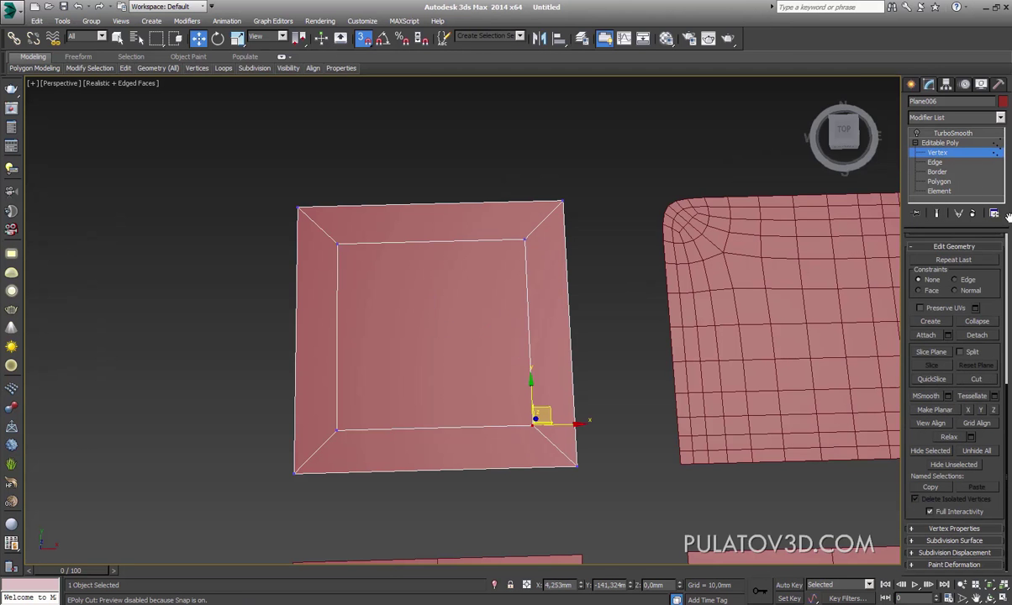
Step: Place a slice plane and, with Angle Snap on, rotate it upright across the box's centre
left_click(934, 352)
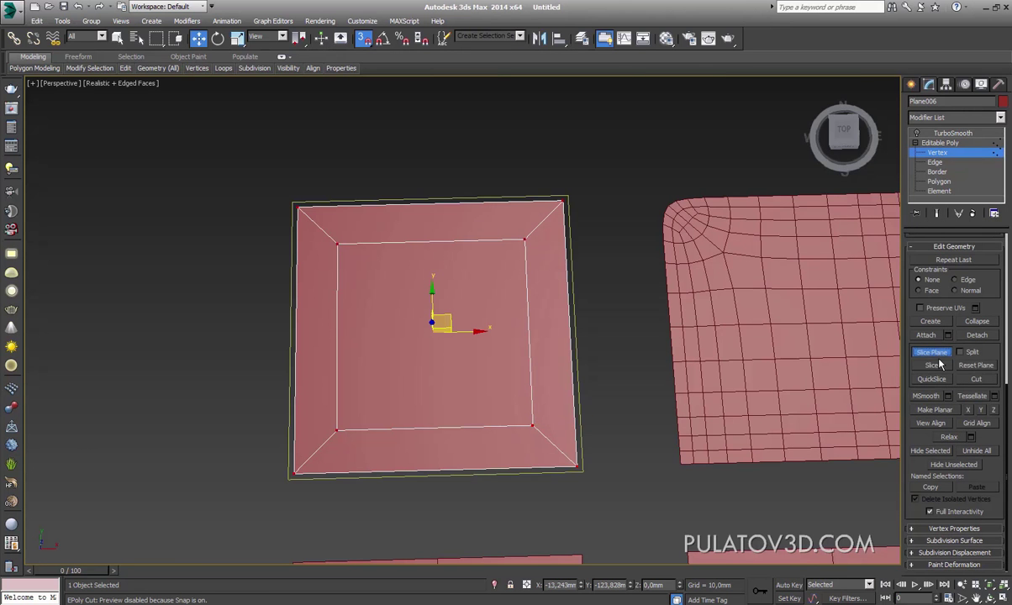
left_click(218, 38)
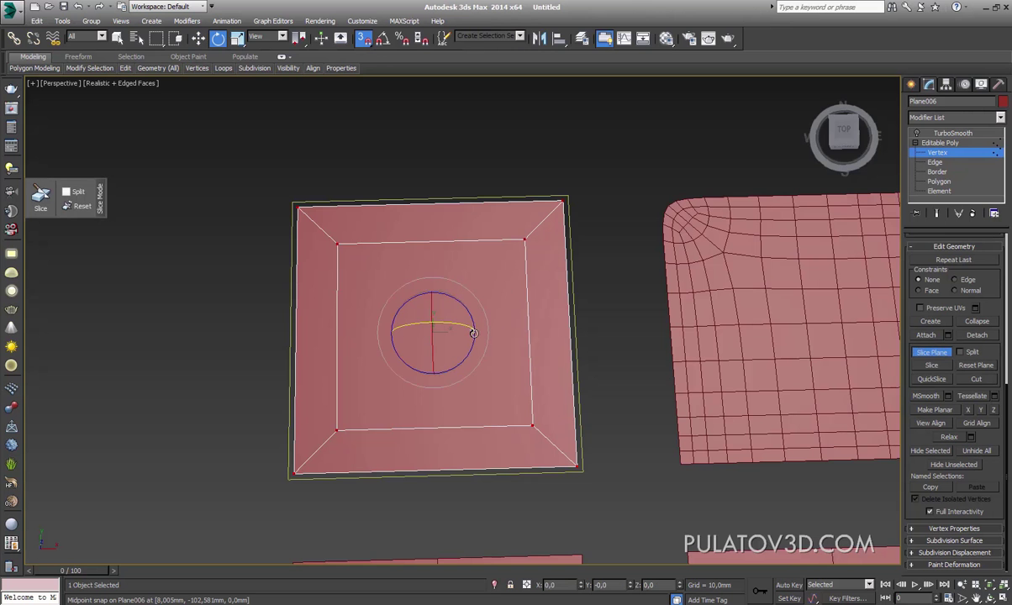
left_click_drag(426, 327, 403, 252)
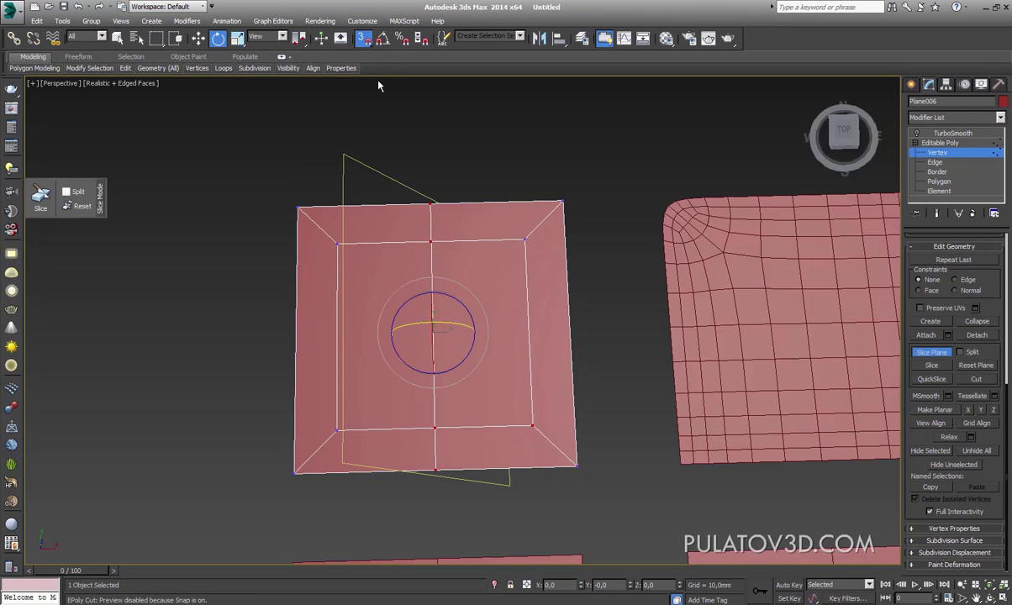
key("ctrl+z")
left_click(383, 42)
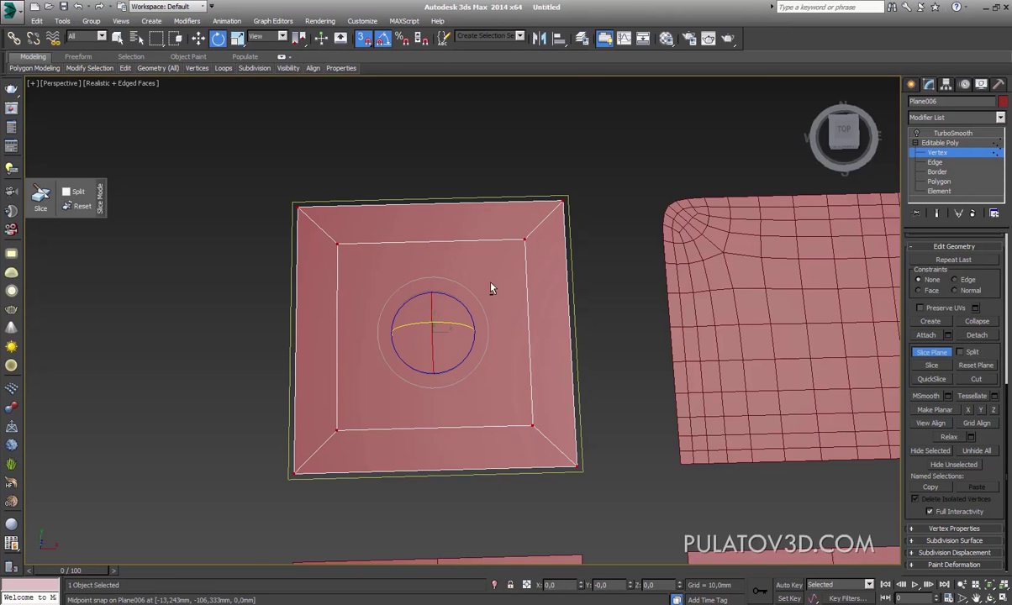
middle_click_drag(461, 265, 373, 81, "alt")
left_click_drag(466, 364, 508, 329)
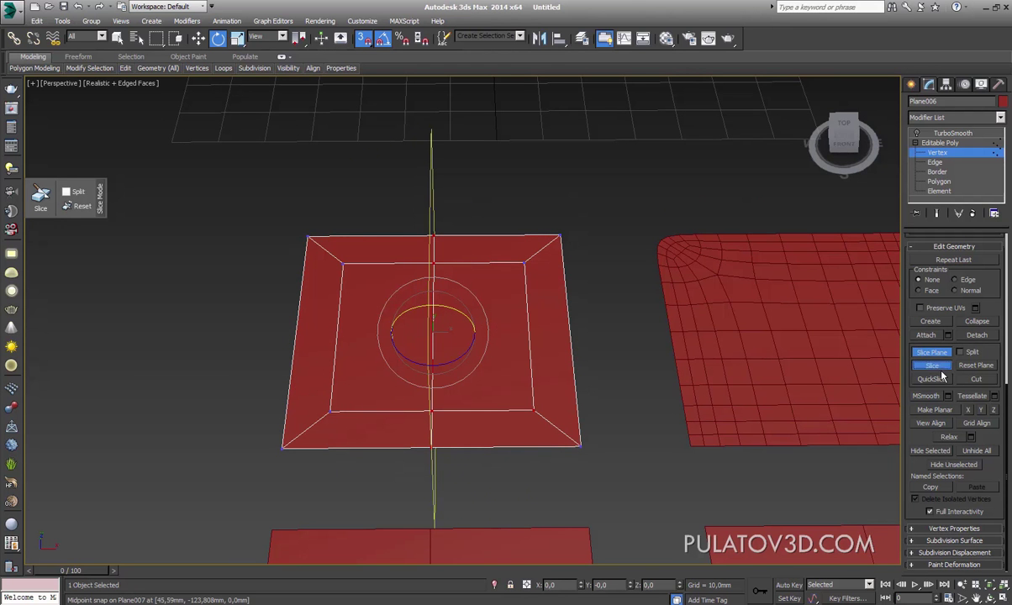
left_click_drag(471, 369, 526, 363)
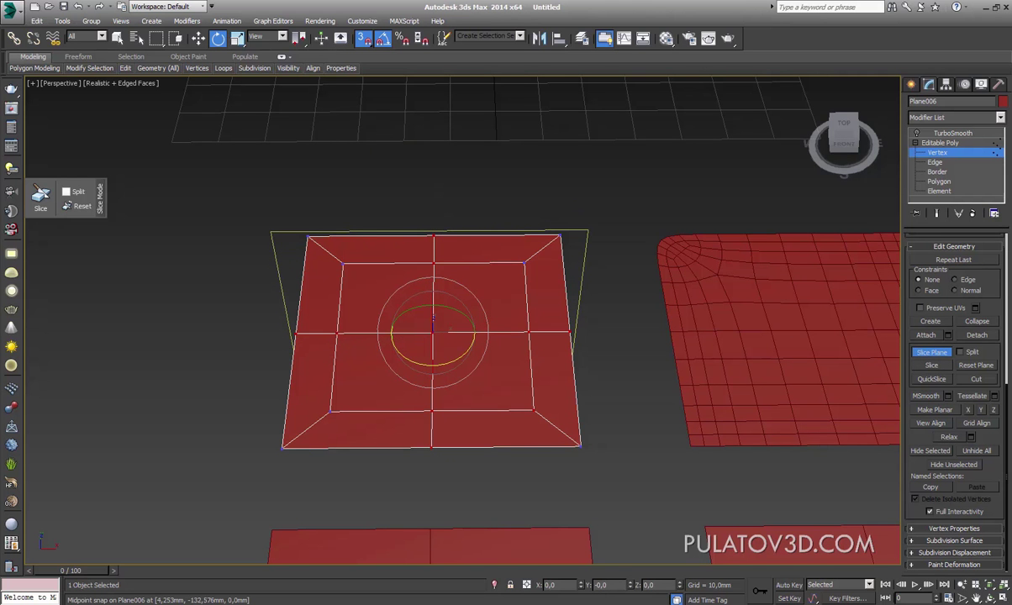
Step: Exit slice mode and turn Plane006's TurboSmooth display back on
right_click(835, 354)
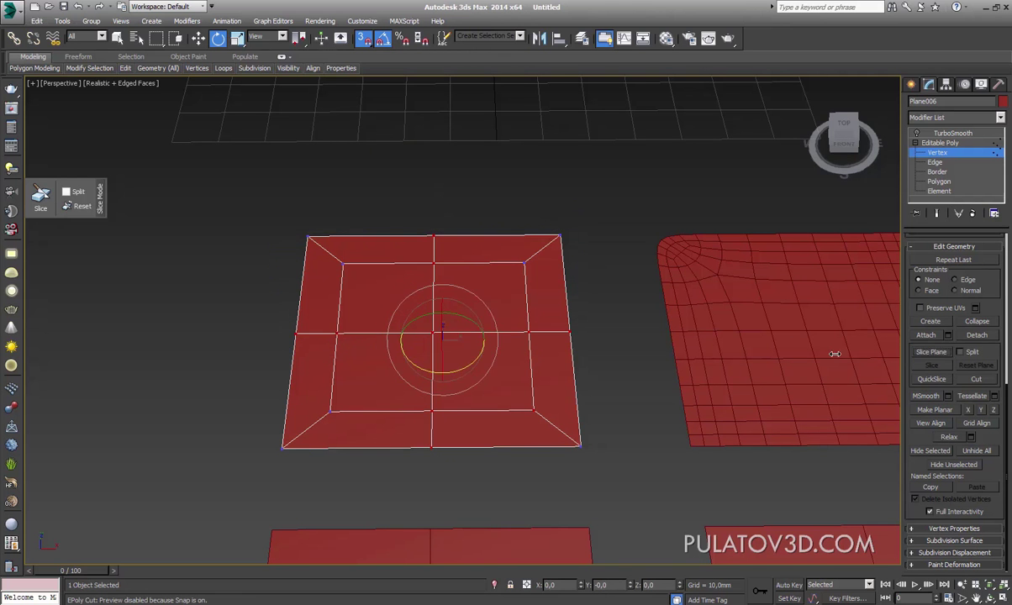
mouse_move(835, 354)
middle_mouse_down("alt")
mouse_move(529, 321)
mouse_move(458, 292)
middle_mouse_up("alt")
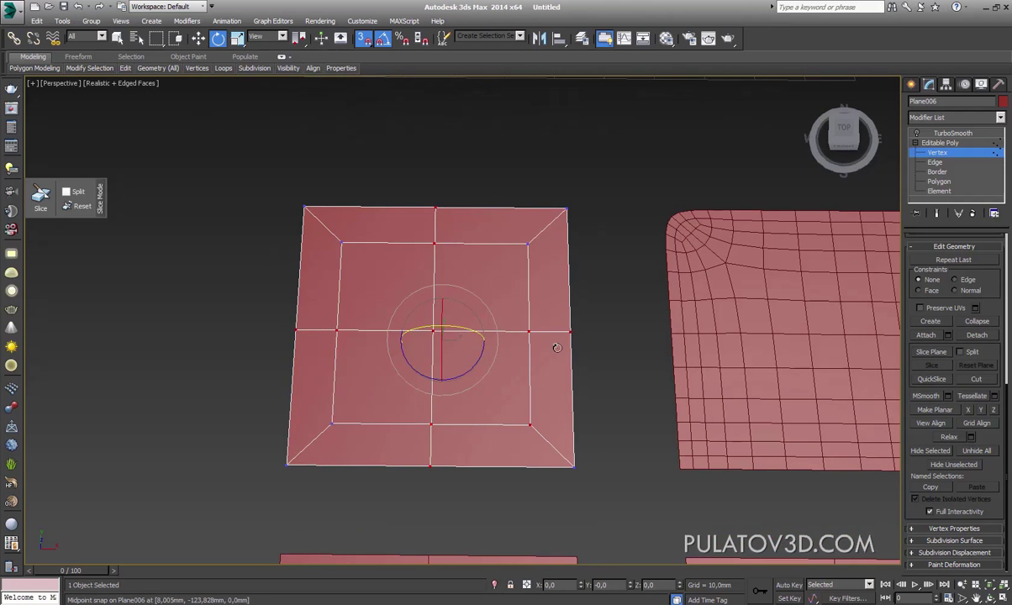
left_click(198, 39)
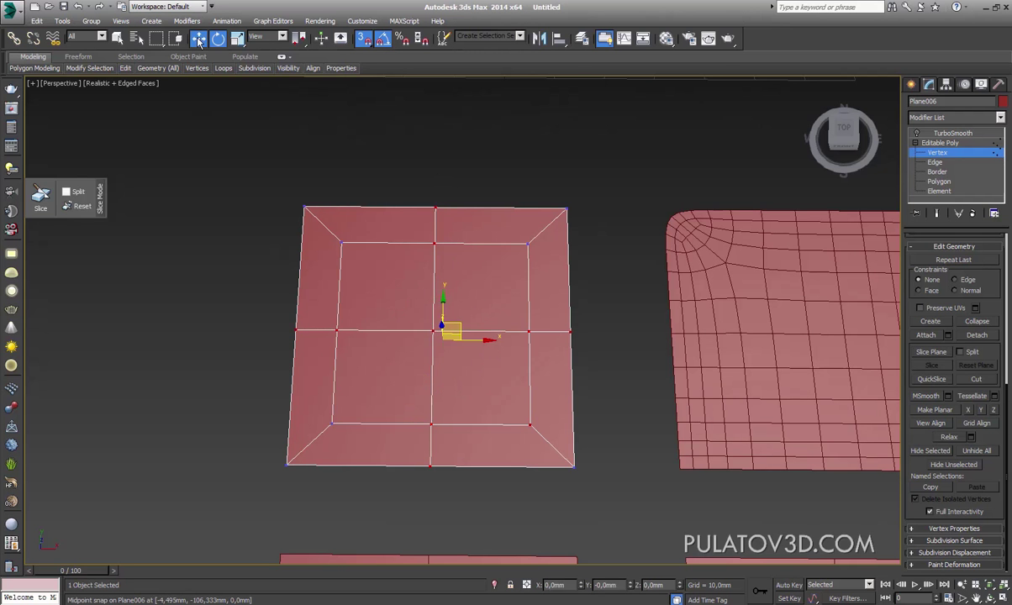
left_click(952, 133)
left_click(916, 133)
Step: Compare the square plane's smoothed shape with its base cage by toggling TurboSmooth off and on
left_click(738, 148)
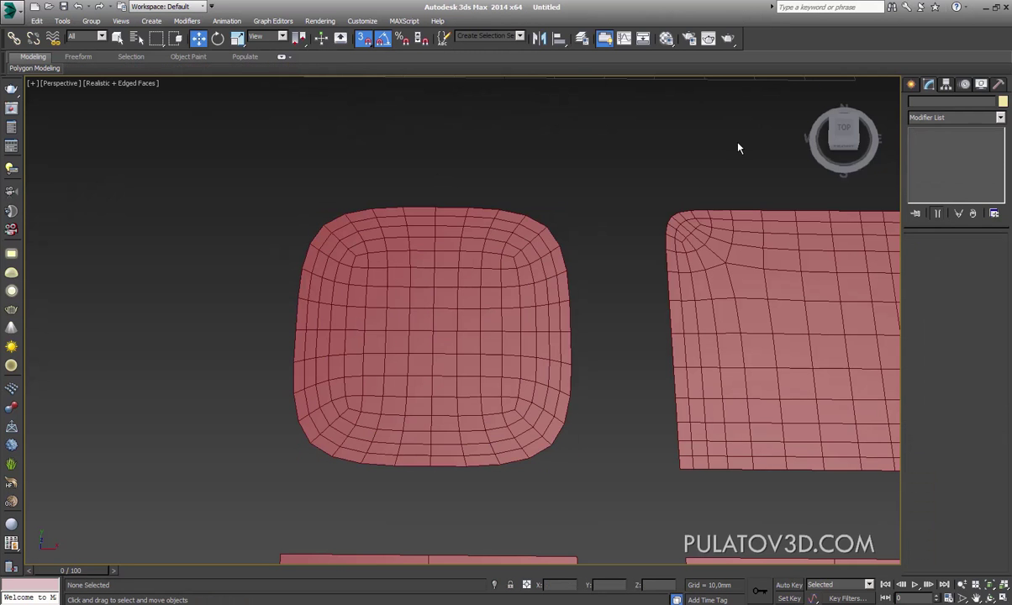
mouse_move(515, 227)
middle_mouse_down("alt")
mouse_move(536, 256)
mouse_move(506, 271)
middle_mouse_up("alt")
left_click(497, 300)
left_click(546, 280)
left_click(493, 273)
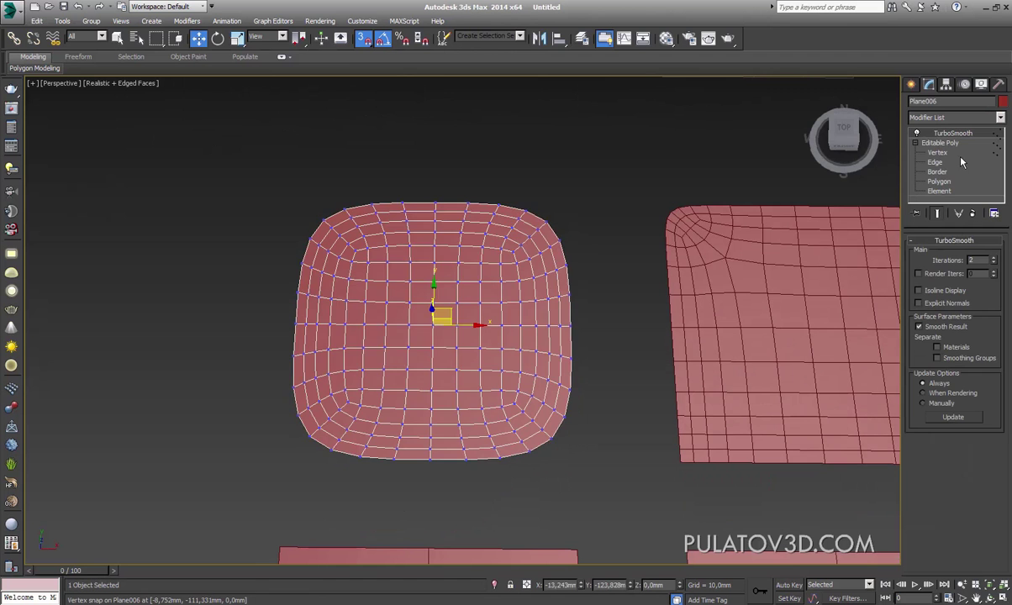
left_click(916, 133)
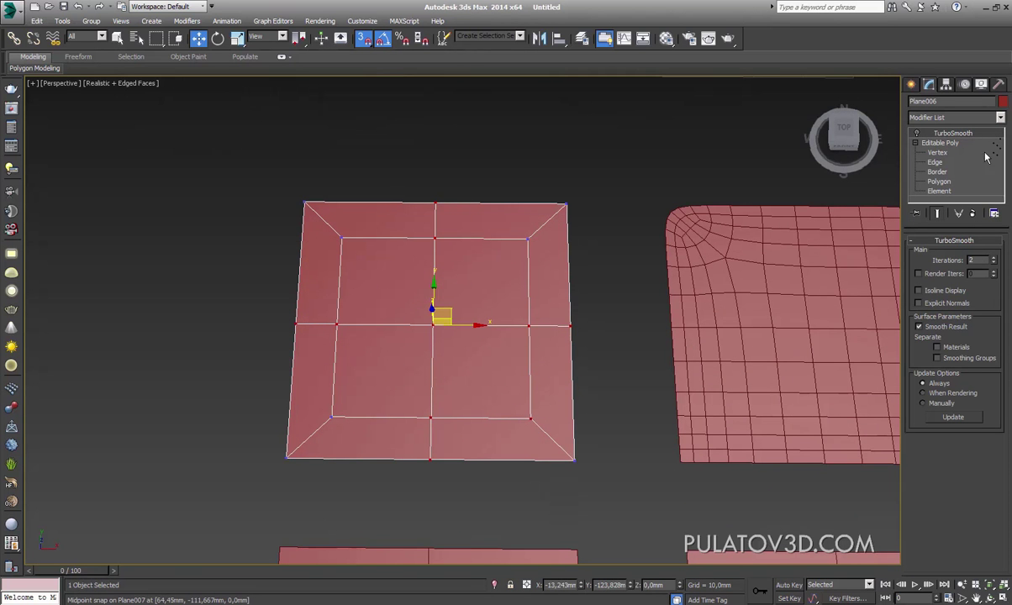
left_click(917, 133)
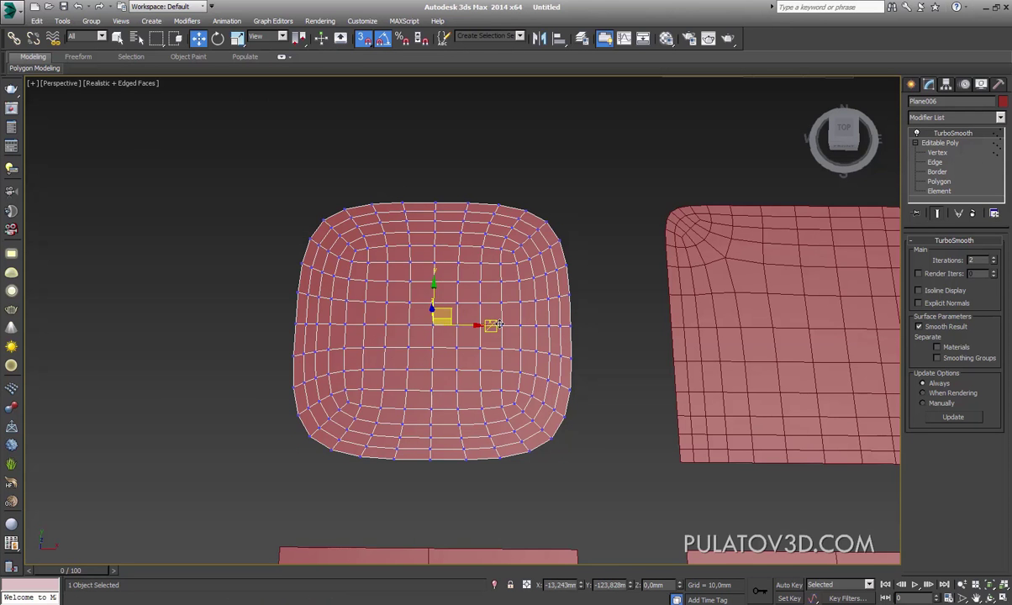
Step: With snapping off, slide the horizontal centre vertex loop down, preview the smoothing, then switch to Edge level
left_click(971, 162)
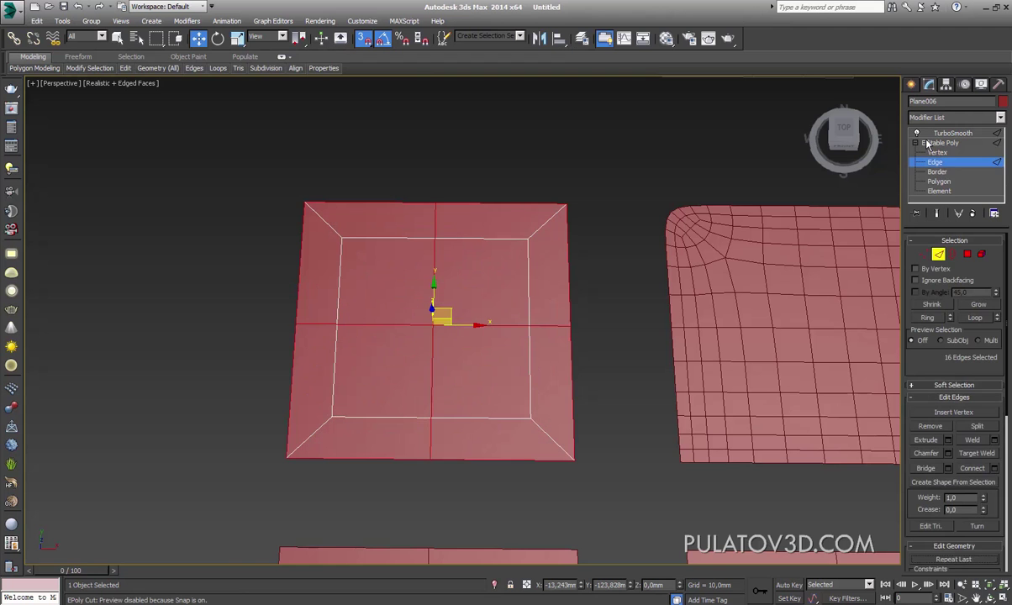
key("1")
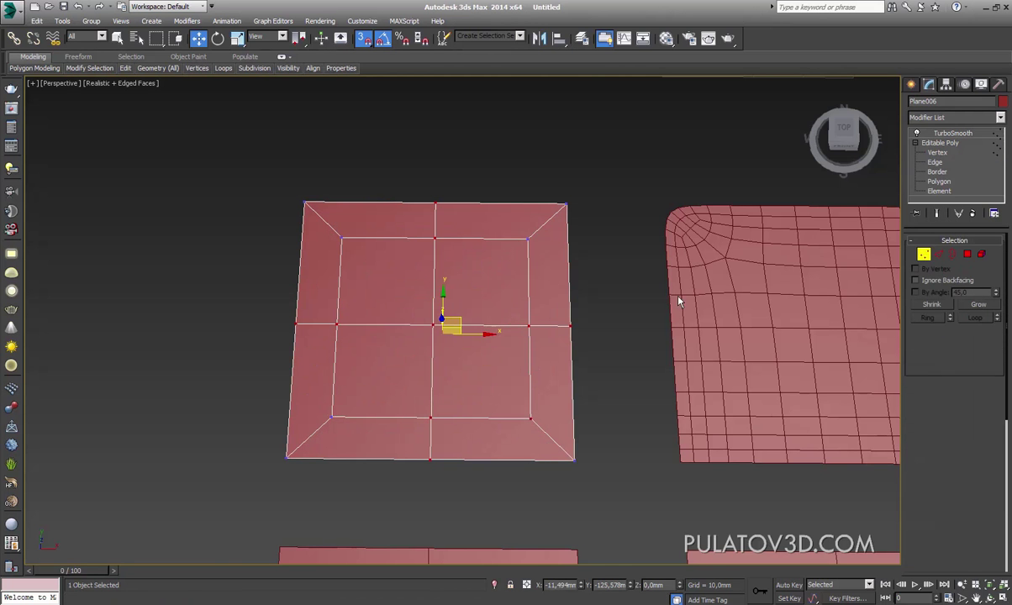
key("s")
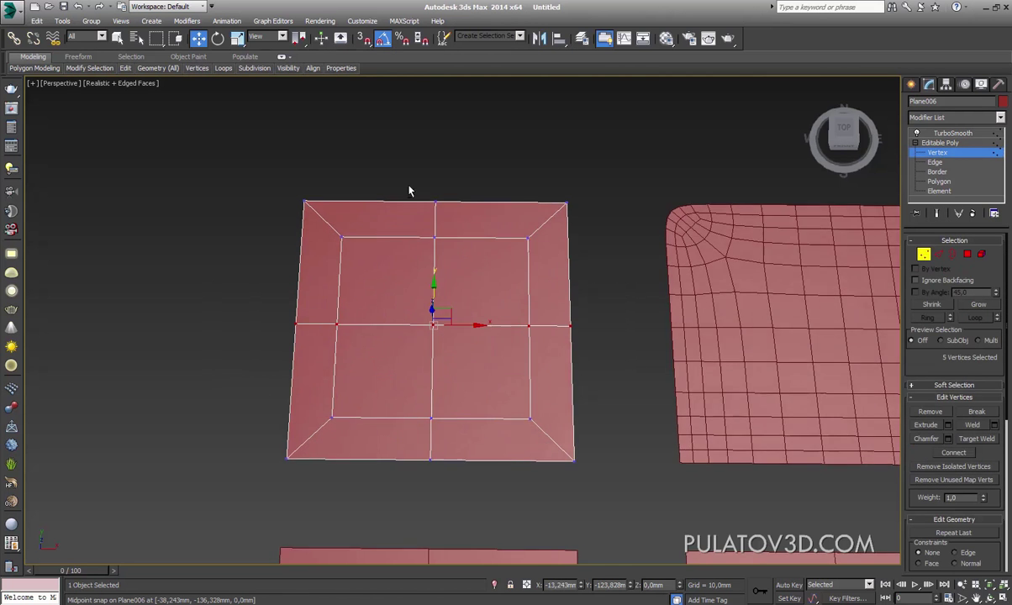
middle_click_drag(409, 190, 423, 294, "alt")
left_click_drag(439, 297, 447, 347)
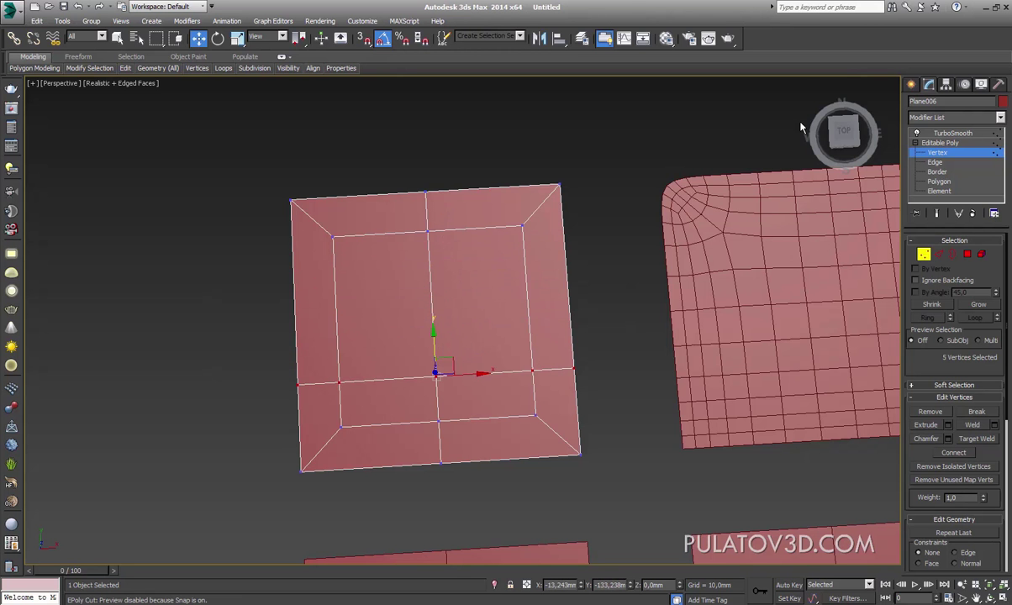
left_click(943, 134)
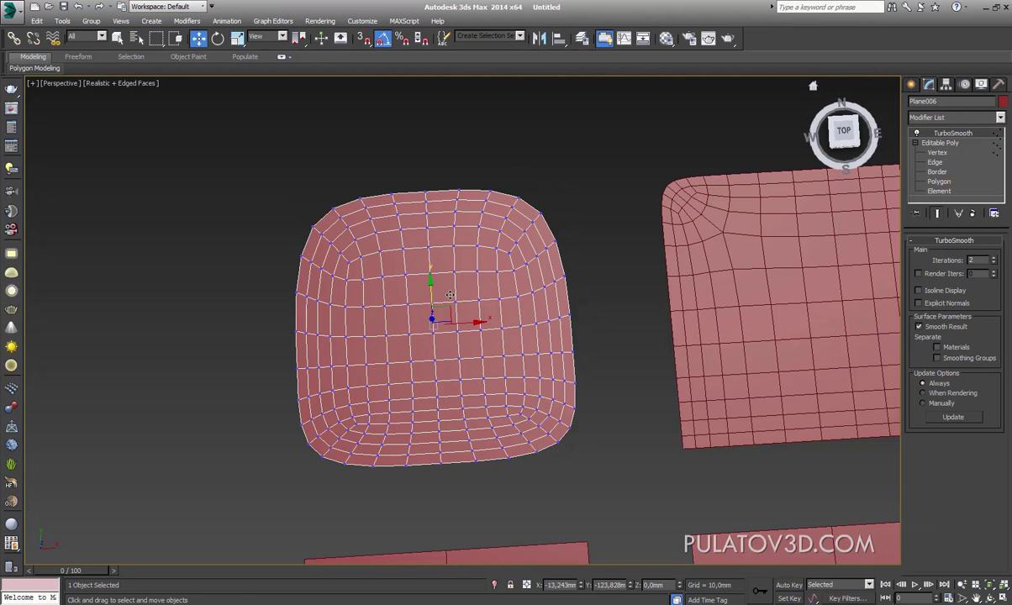
left_click(941, 143)
left_click(938, 152)
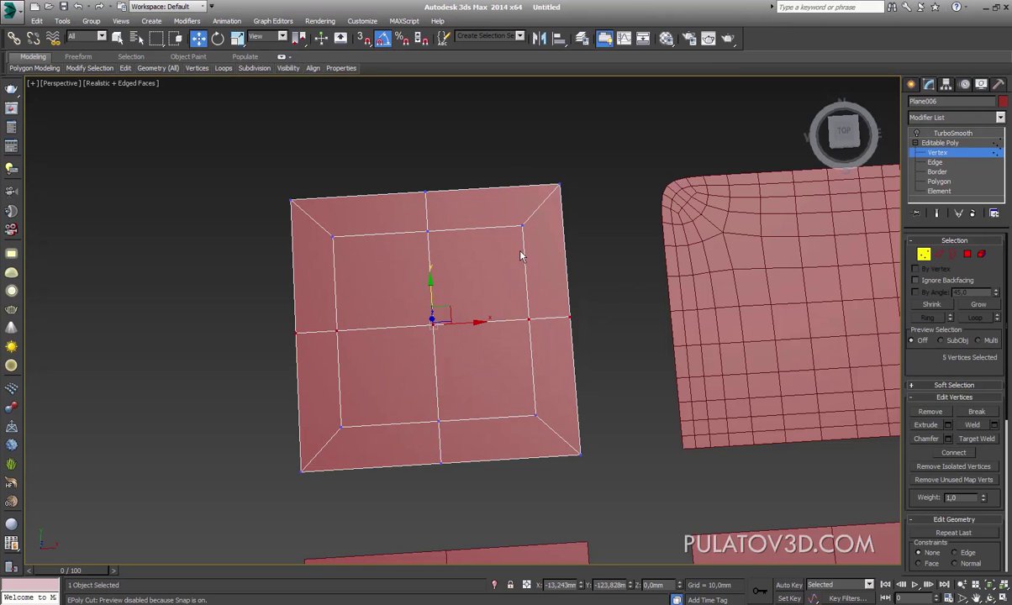
middle_click_drag(422, 485, 481, 355, "alt")
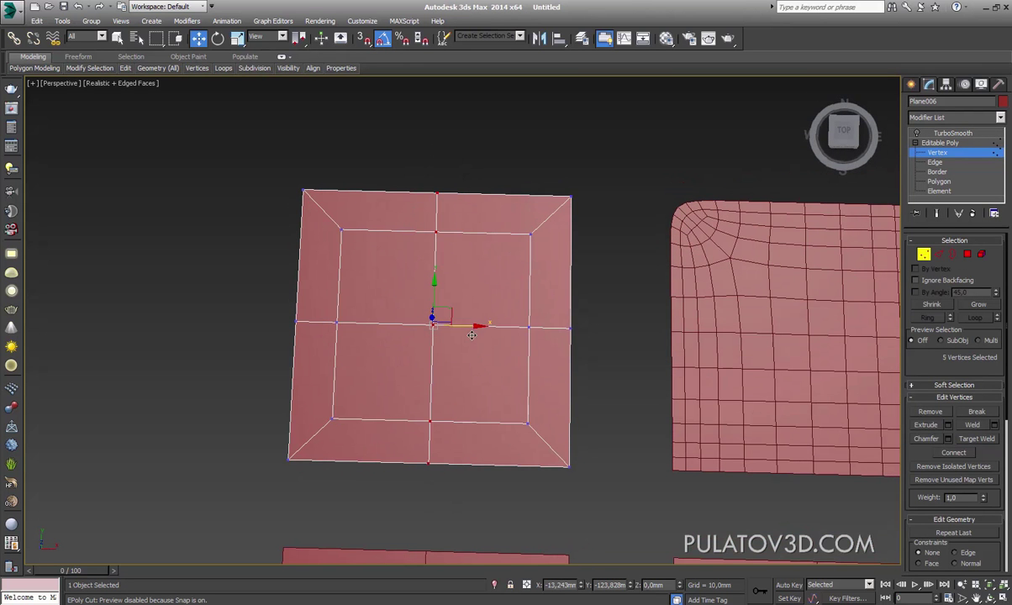
left_click(938, 254, "ctrl")
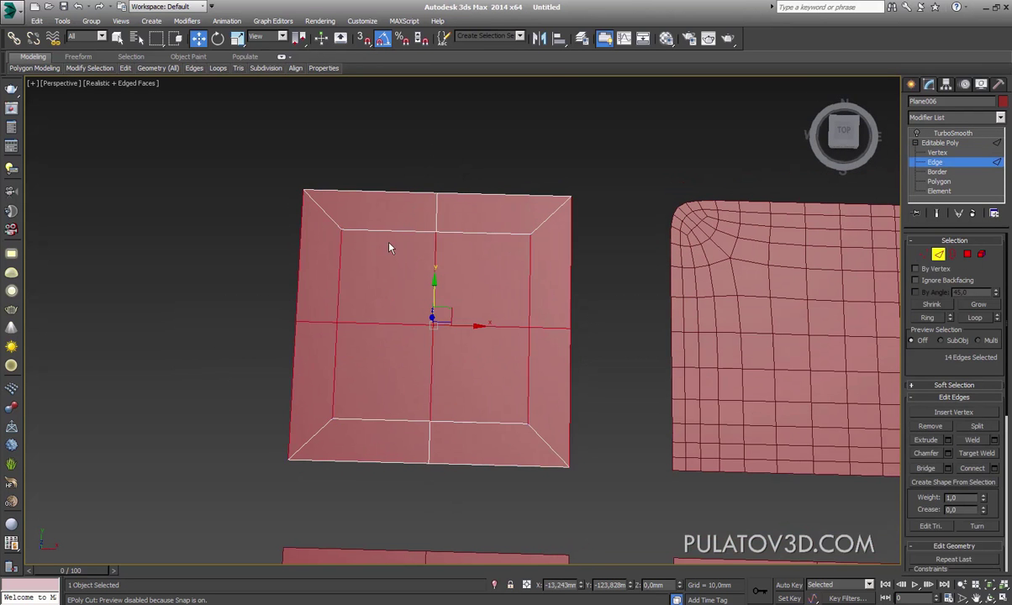
Step: Try window and crossing region selection on the cage's edges
middle_click_drag(466, 181, 651, 285, "alt")
left_click(626, 300)
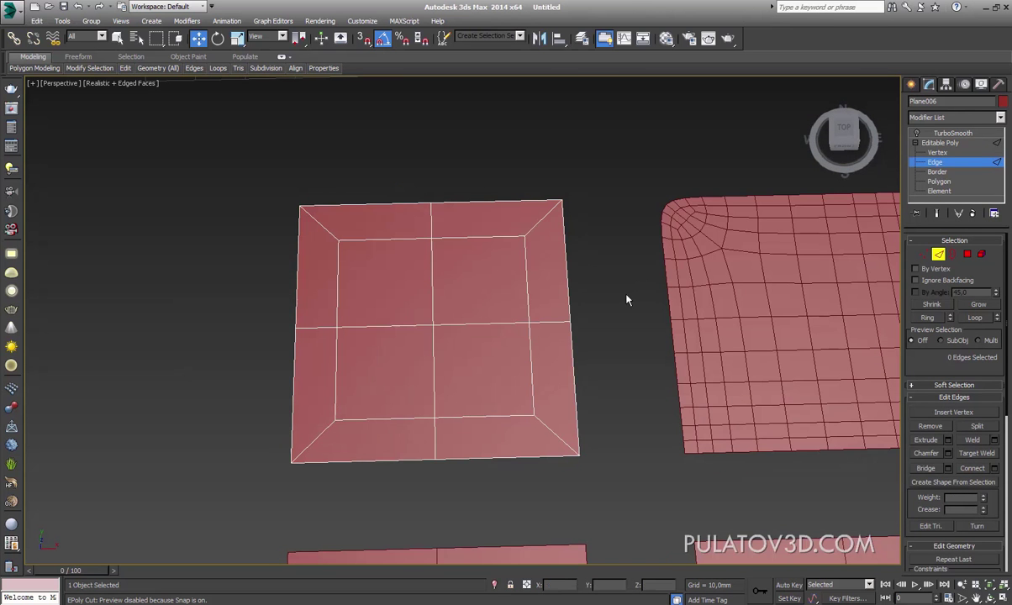
left_click_drag(298, 351, 312, 355)
left_click_drag(246, 357, 240, 346)
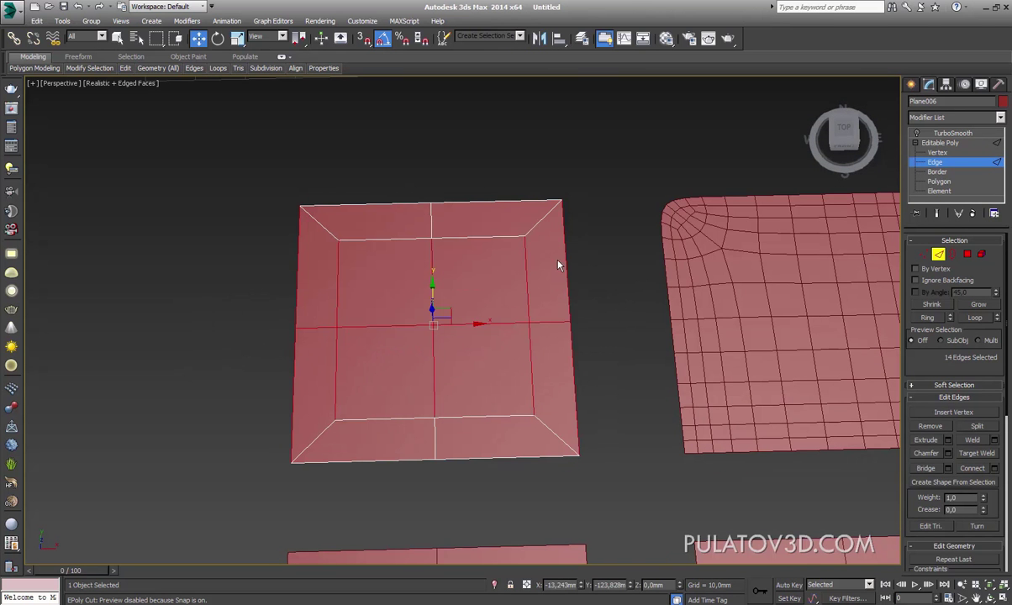
left_click(178, 42)
mouse_move(275, 149)
left_mouse_down()
mouse_move(252, 176)
mouse_move(256, 230)
mouse_move(305, 243)
left_mouse_up()
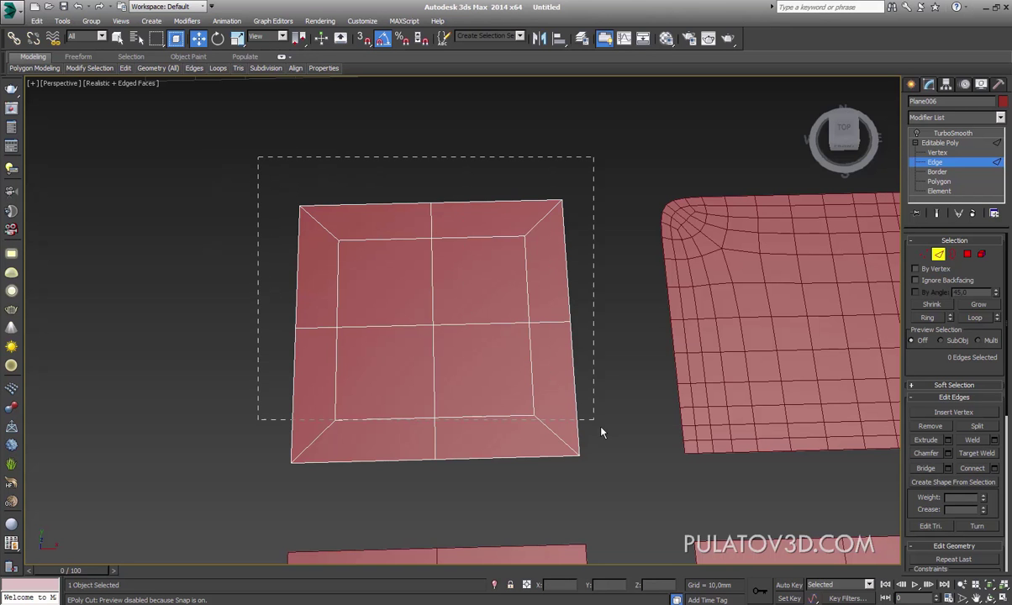
mouse_move(602, 432)
left_mouse_down()
mouse_move(632, 497)
mouse_move(631, 550)
left_mouse_up()
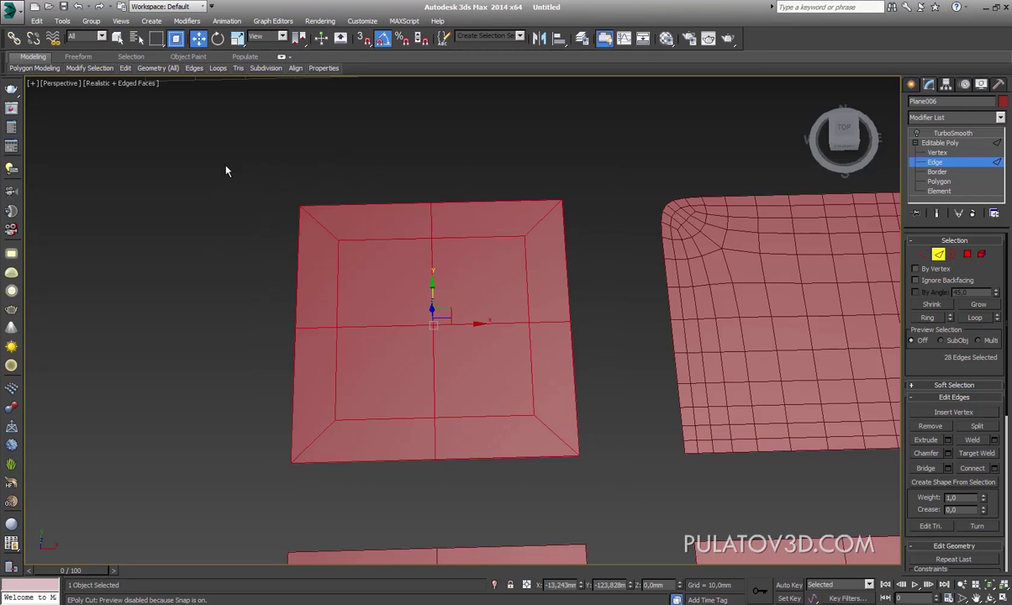
mouse_move(217, 155)
left_mouse_down()
mouse_move(506, 332)
mouse_move(364, 200)
left_mouse_up()
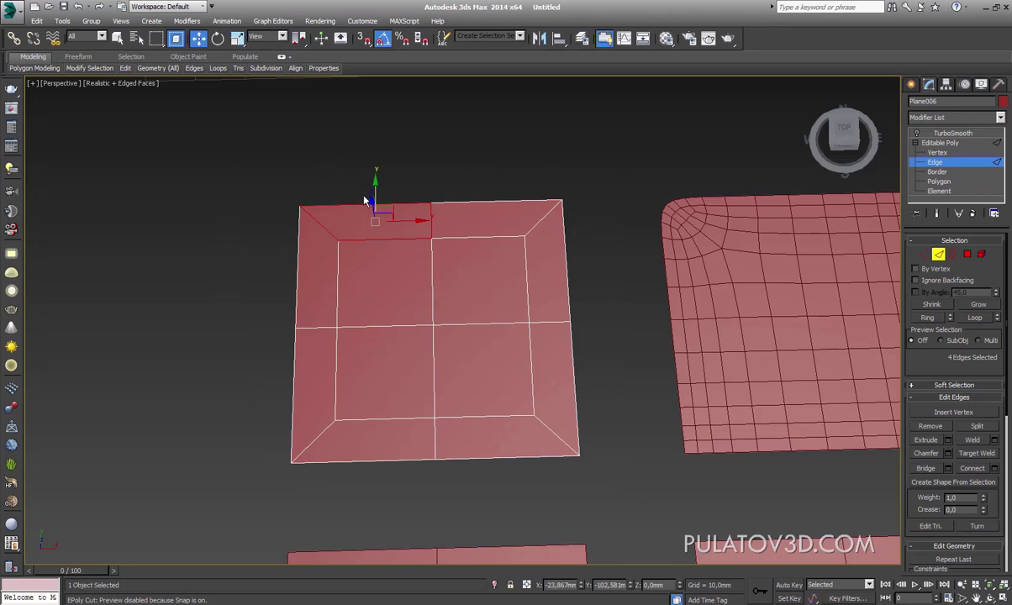
left_click(176, 38)
left_click_drag(429, 291, 441, 283)
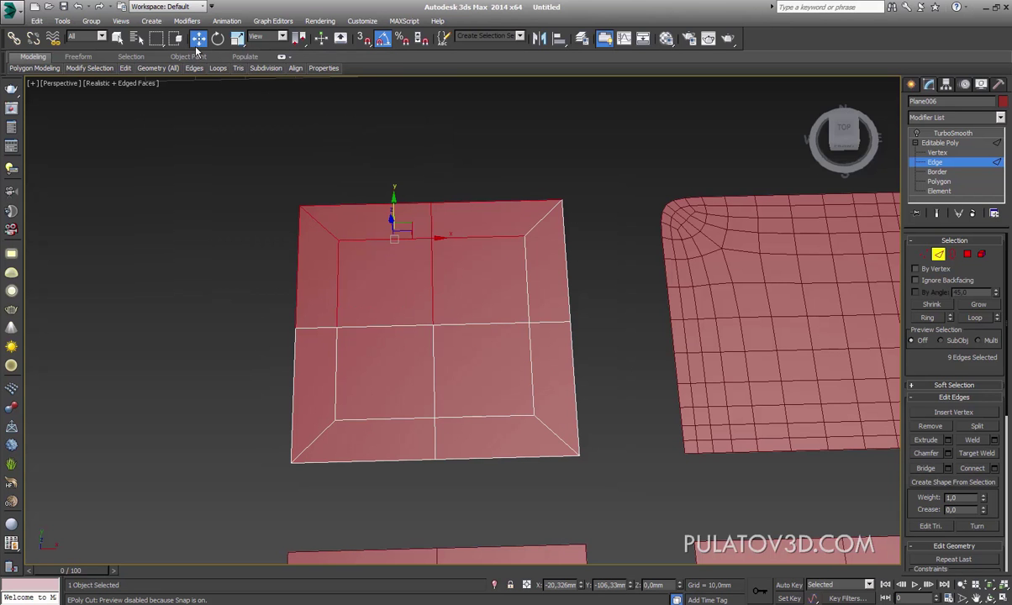
left_click(176, 37)
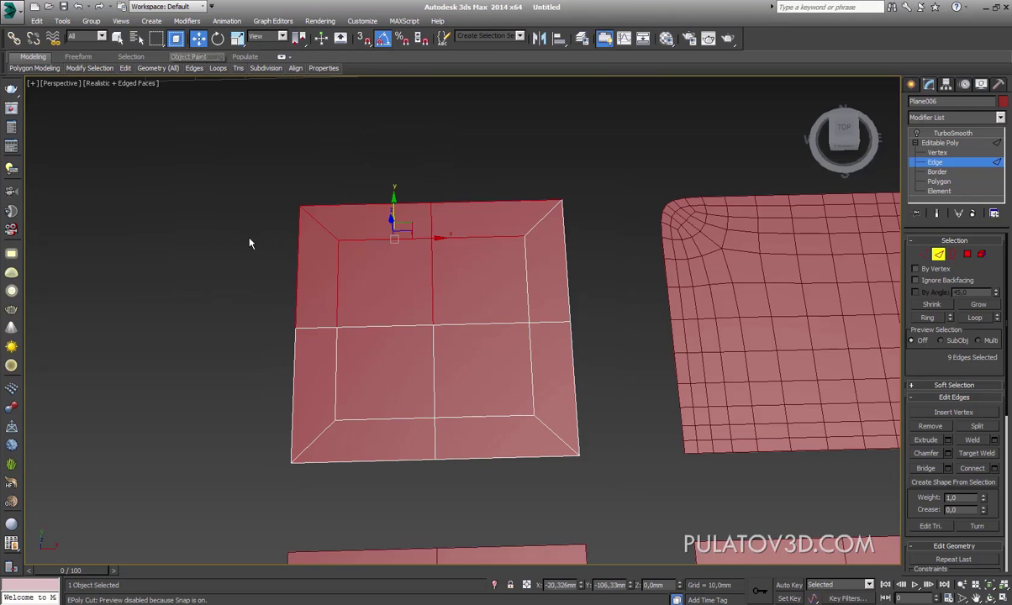
Step: Region-select the middle horizontal and vertical rows of edges across the box
mouse_move(207, 277)
left_mouse_down()
mouse_move(661, 362)
mouse_move(528, 279)
left_mouse_up()
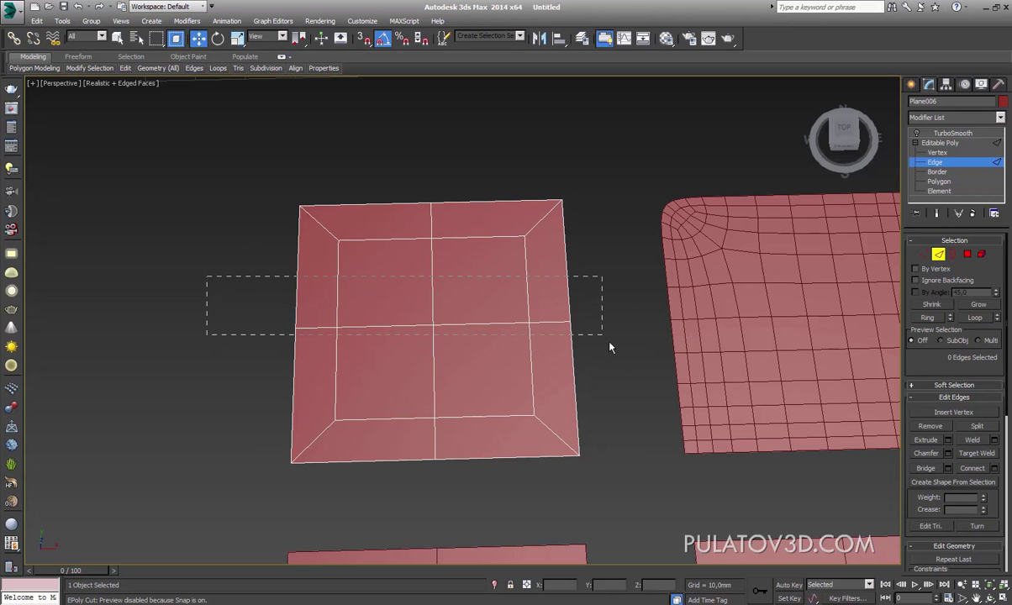
left_click_drag(611, 345, 618, 366)
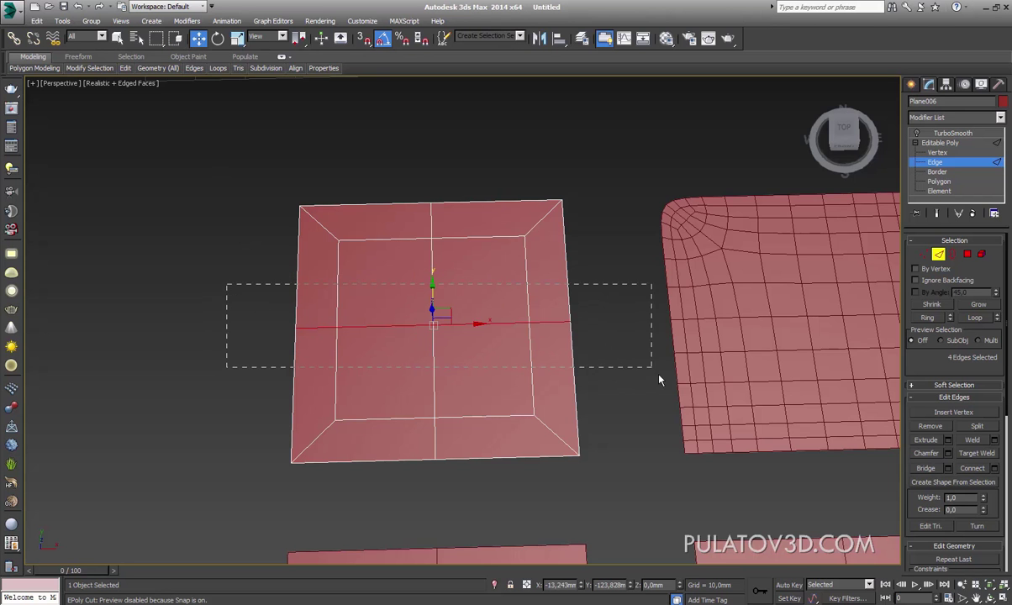
left_click_drag(632, 376, 632, 376)
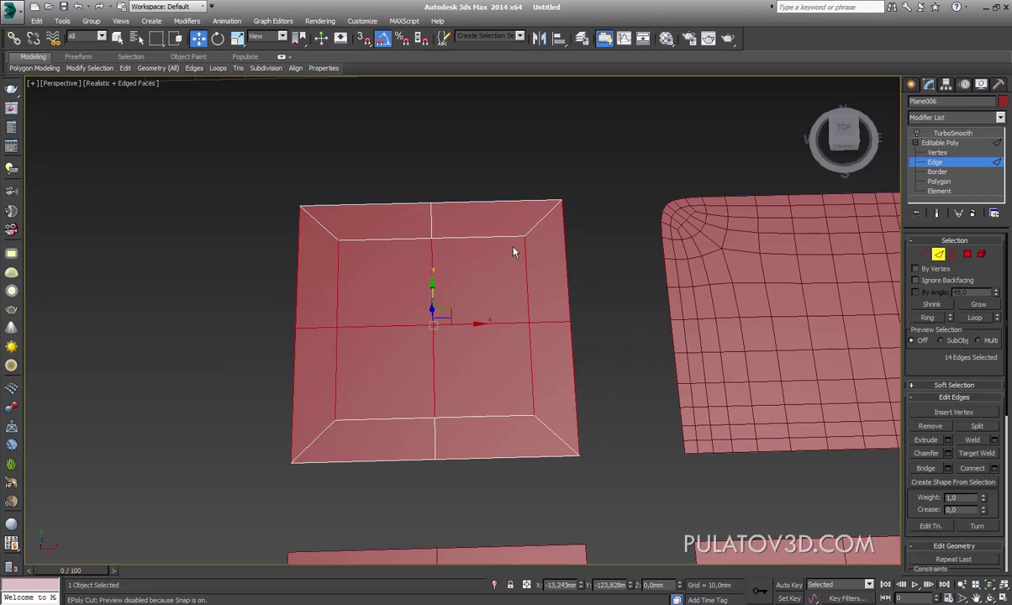
left_click(176, 38)
left_click(210, 202)
left_click_drag(210, 286, 655, 362)
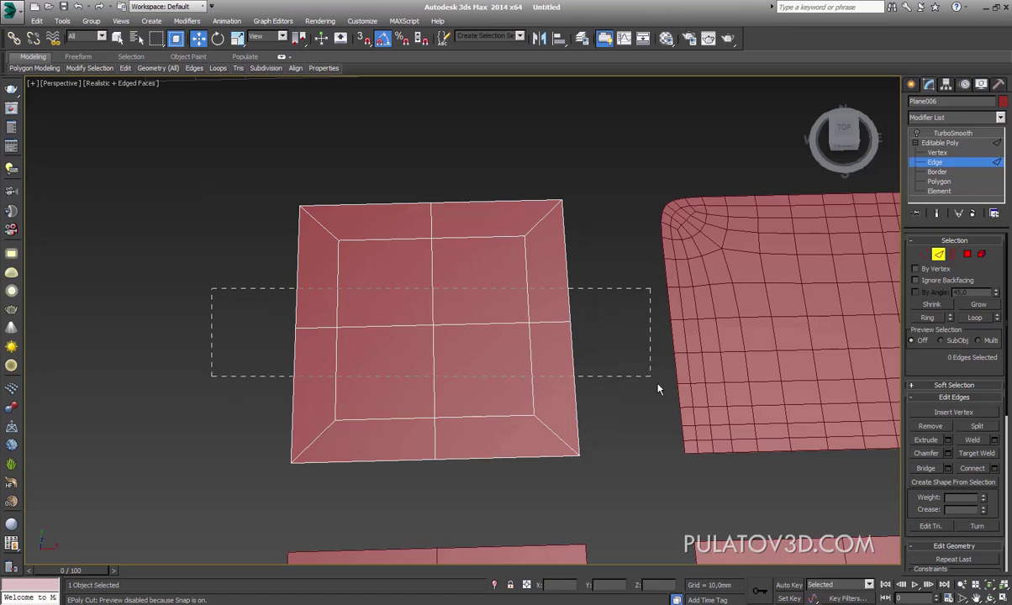
left_click_drag(460, 284, 421, 450, "ctrl")
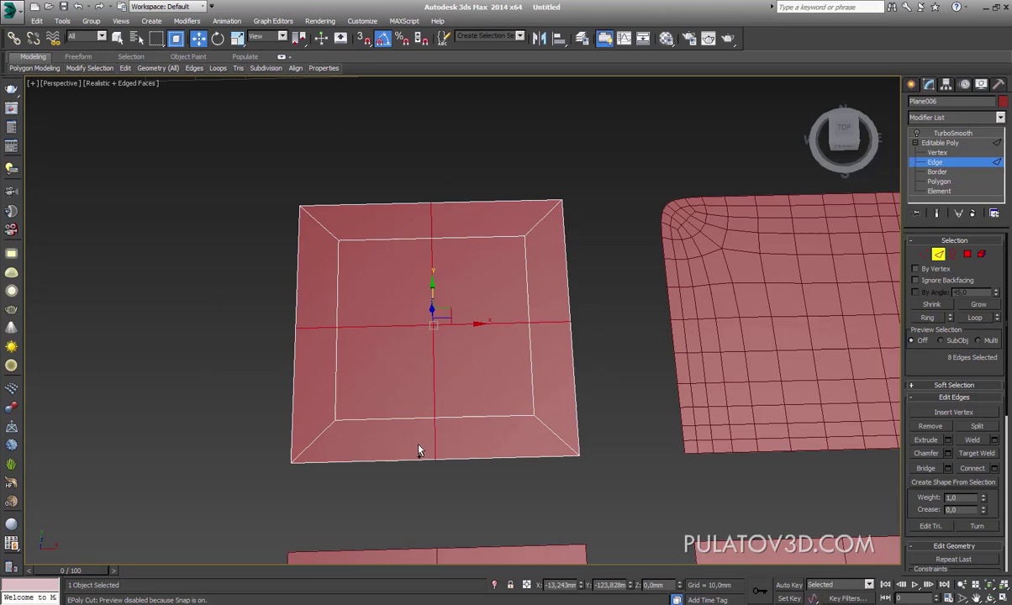
Step: Select one vertical and one horizontal centre edge and extend them into full Loops
left_click(860, 496)
left_click(443, 286)
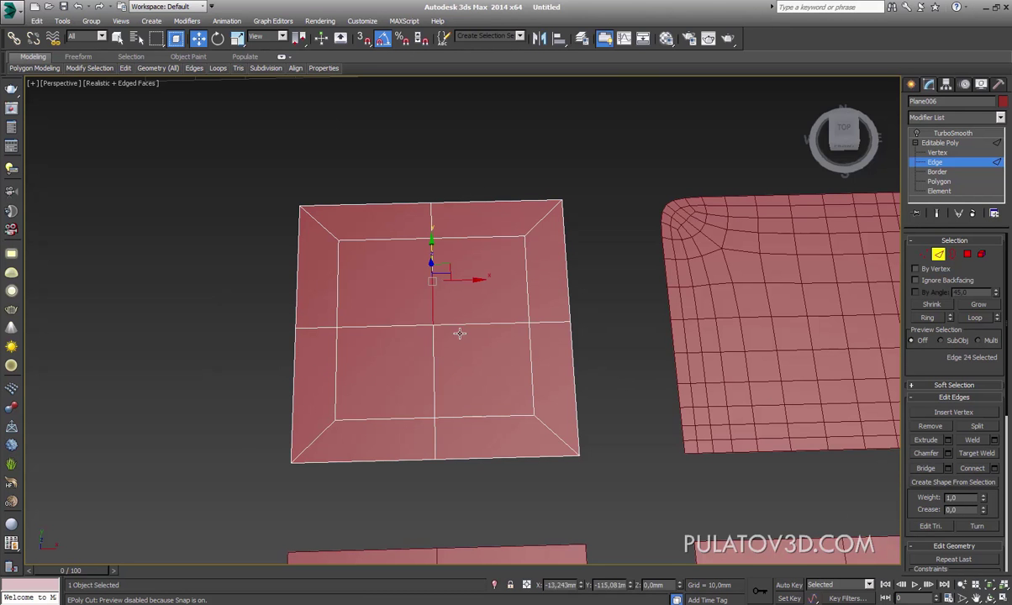
left_click(462, 325, "ctrl")
left_click(985, 319)
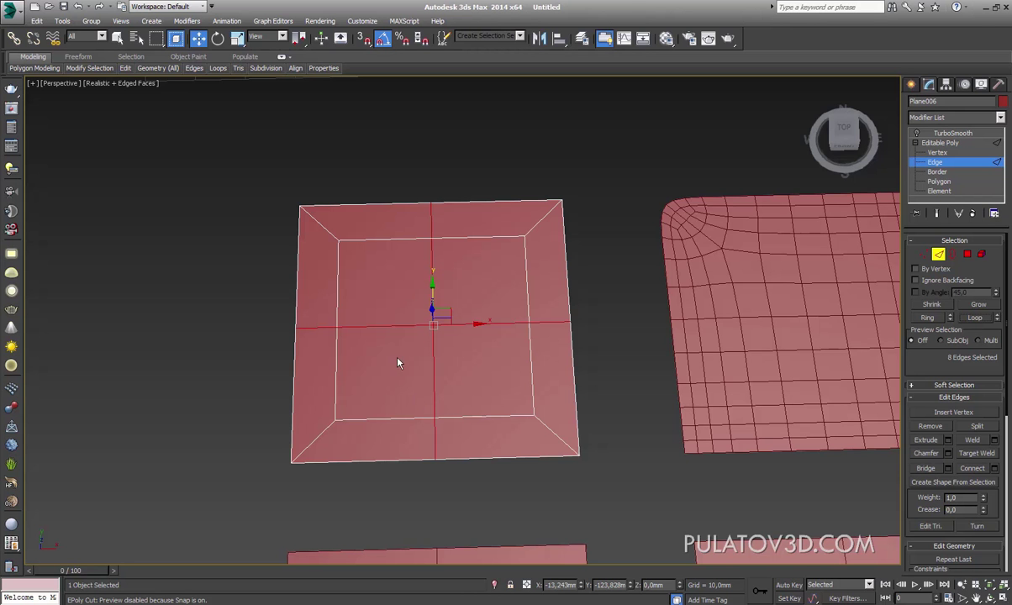
scroll(944, 369, "down", 2)
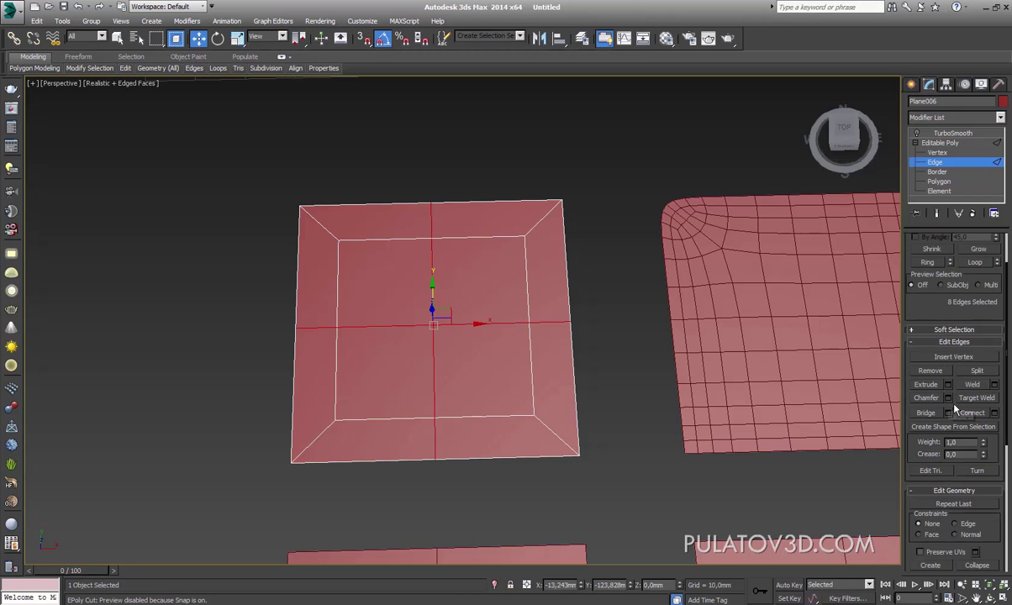
Step: Chamfer the two centre edge loops by about 8.3 mm
left_click(949, 398)
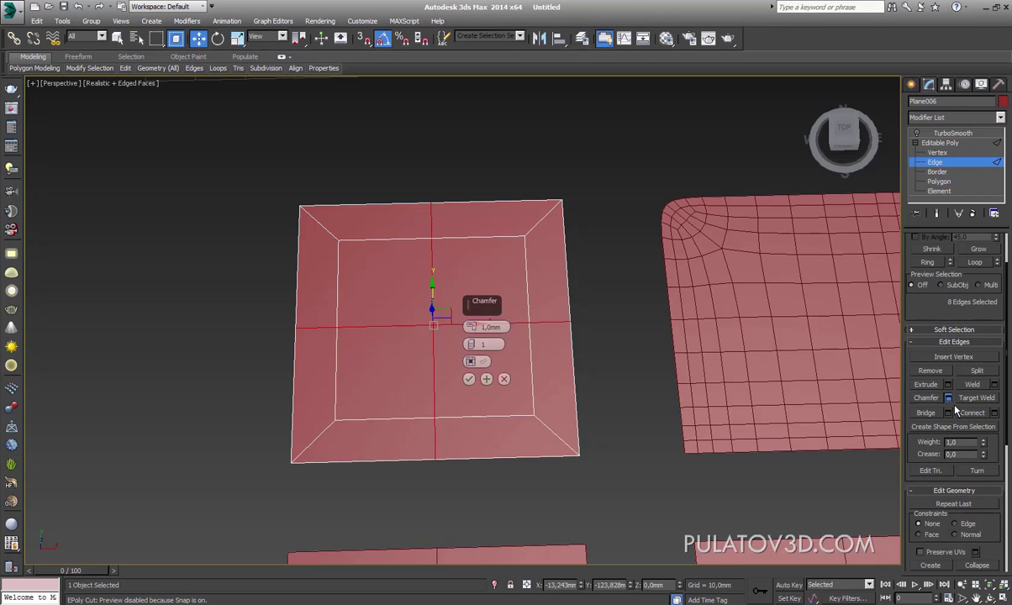
left_click_drag(478, 334, 511, 276)
left_click(476, 381)
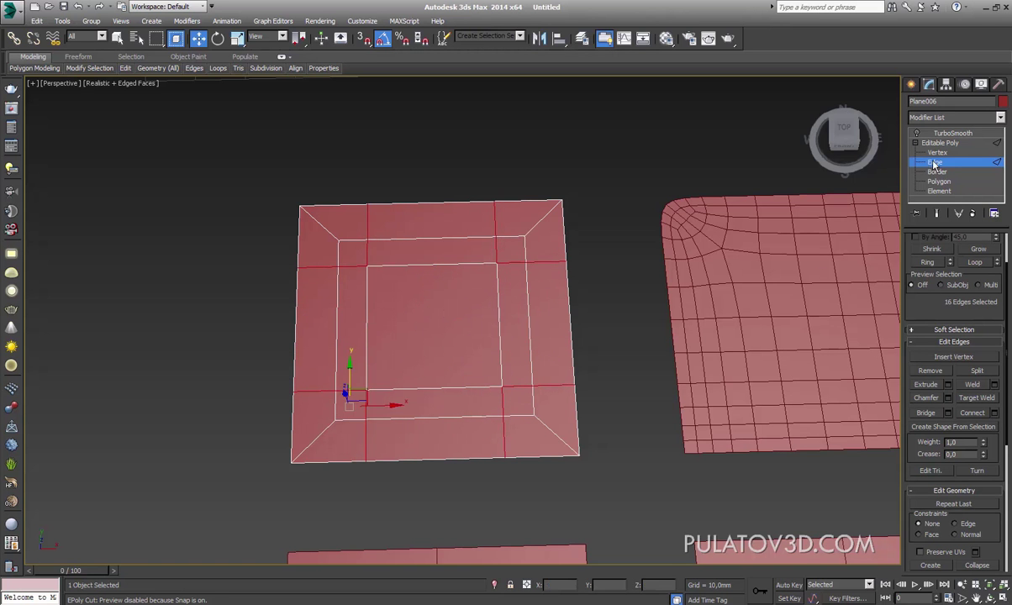
Step: View the square plane's TurboSmooth result from a tilted angle with edged faces turned off
left_click(953, 133)
left_click(569, 233)
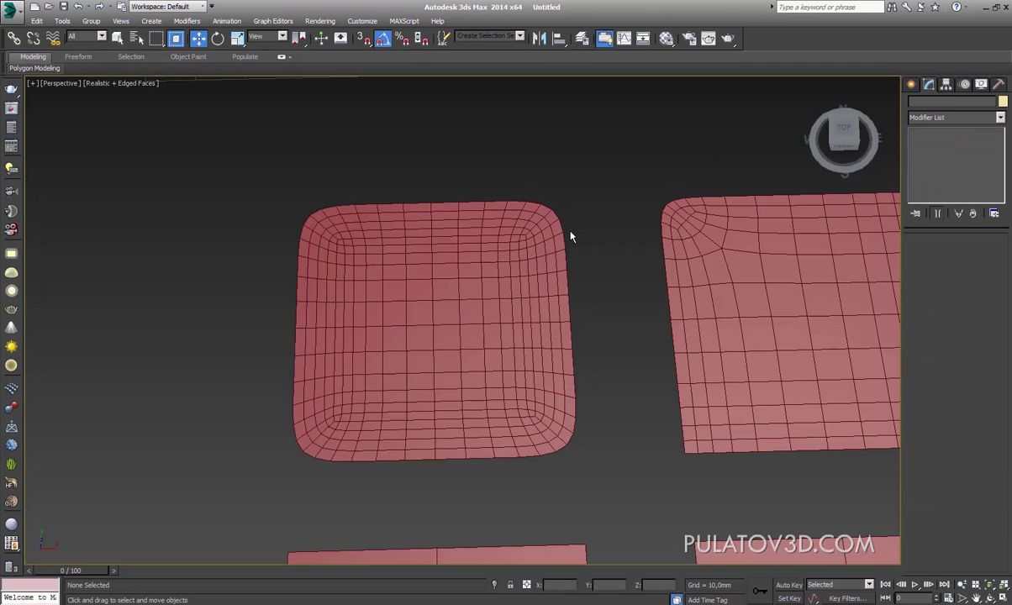
key("ctrl+z")
left_click(592, 240)
middle_click_drag(592, 240, 603, 237, "alt")
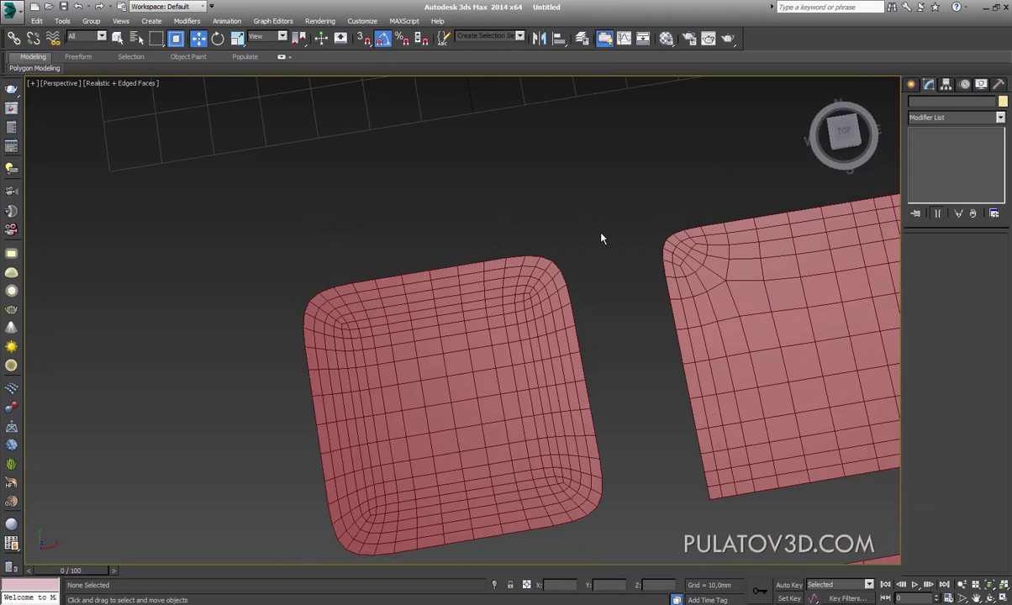
key("F4")
left_click(562, 298)
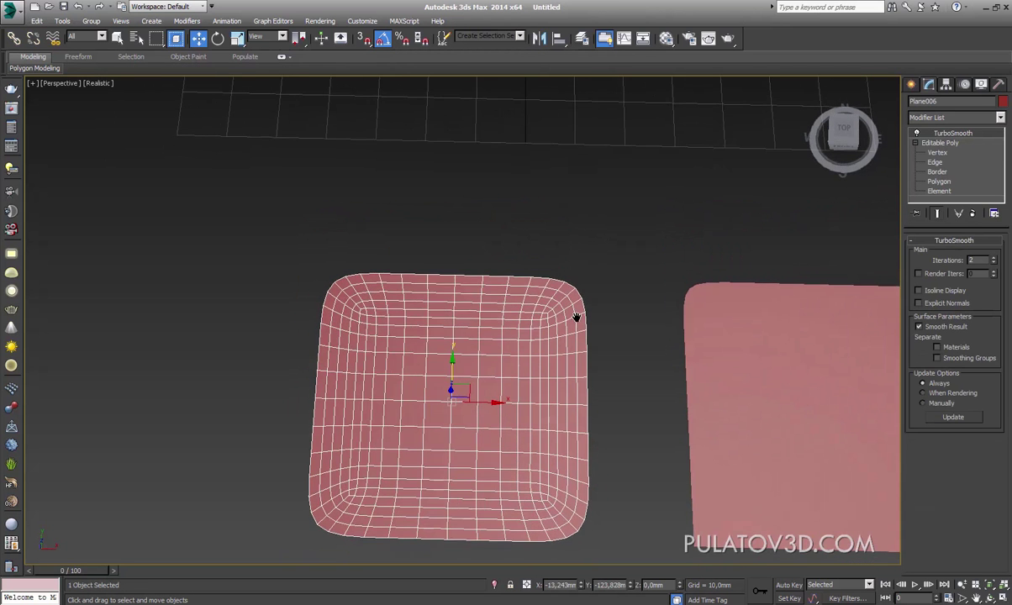
scroll(568, 296, "down", 3)
middle_click_drag(568, 296, 572, 301, "alt")
Step: Zoom to Plane005 and toggle its TurboSmooth off and on to compare cage and smoothed fold
scroll(539, 311, "down", 3)
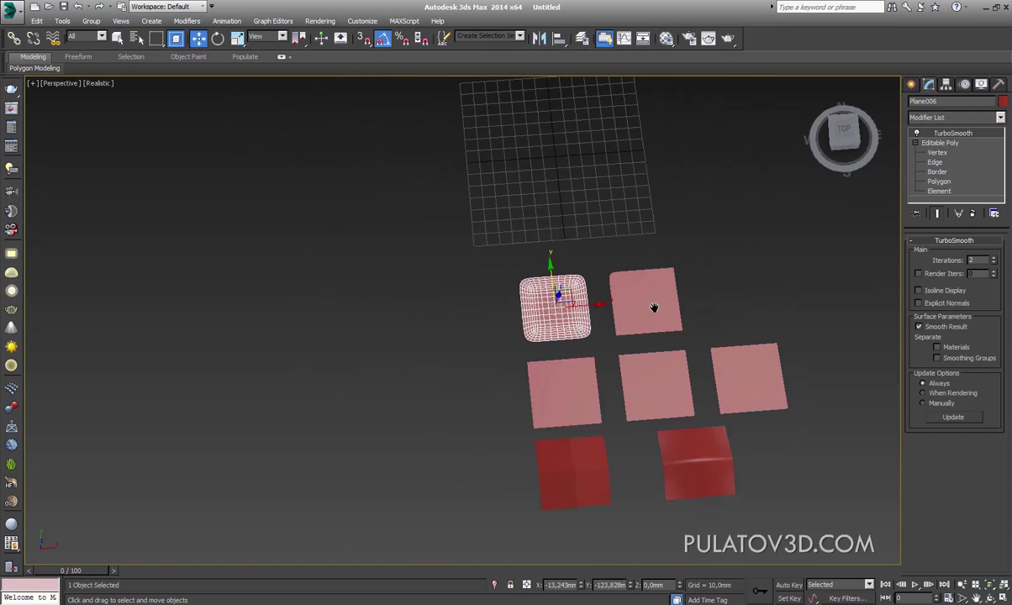
middle_click_drag(655, 305, 644, 289, "alt")
left_click(664, 387)
key("z")
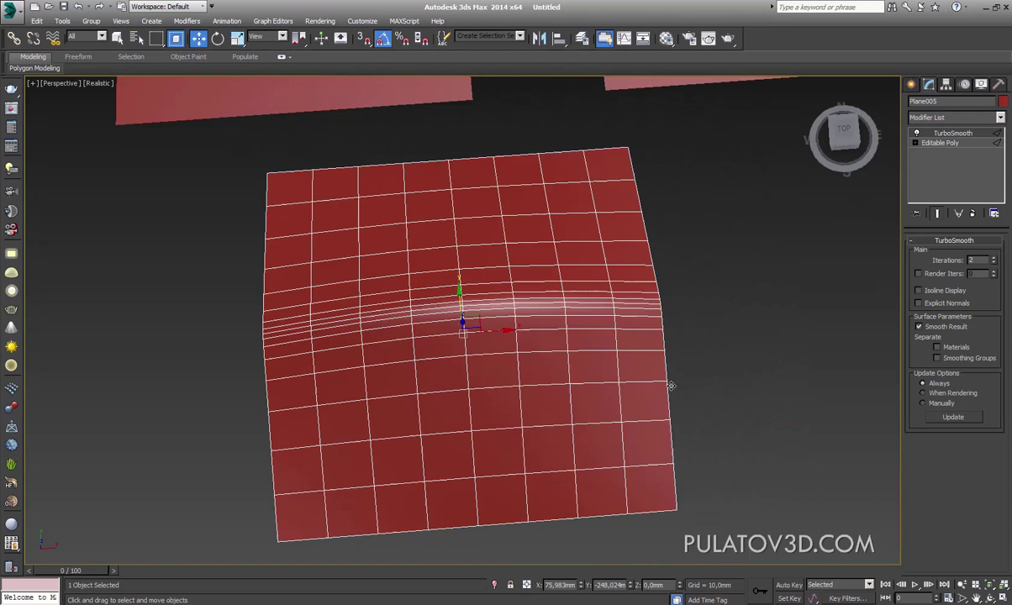
middle_click_drag(668, 383, 705, 317, "alt")
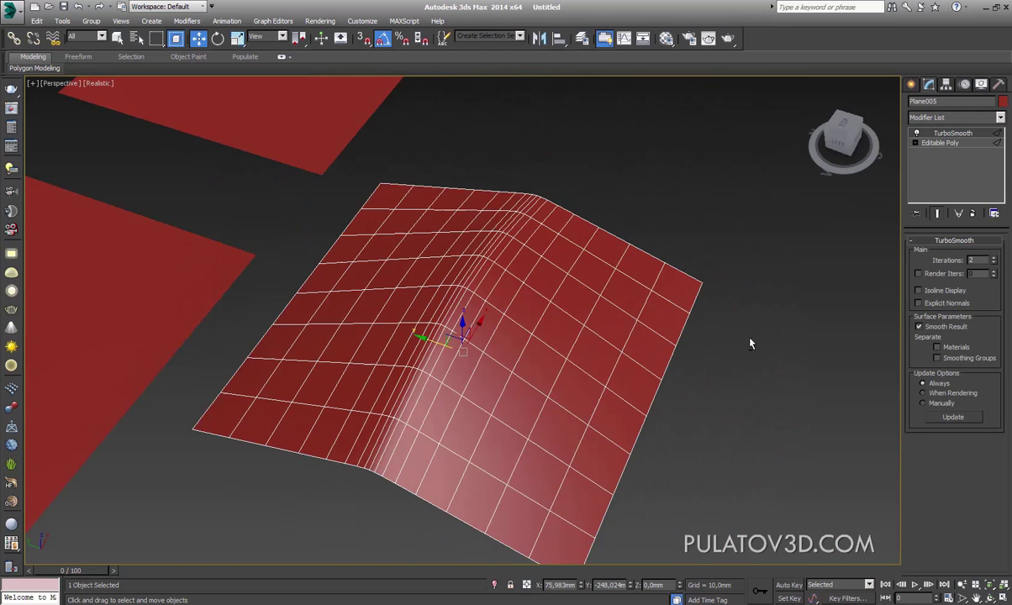
left_click(918, 133)
middle_click_drag(662, 289, 580, 253, "alt")
mouse_move(496, 248)
middle_mouse_down("alt")
mouse_move(462, 386)
mouse_move(517, 349)
middle_mouse_up("alt")
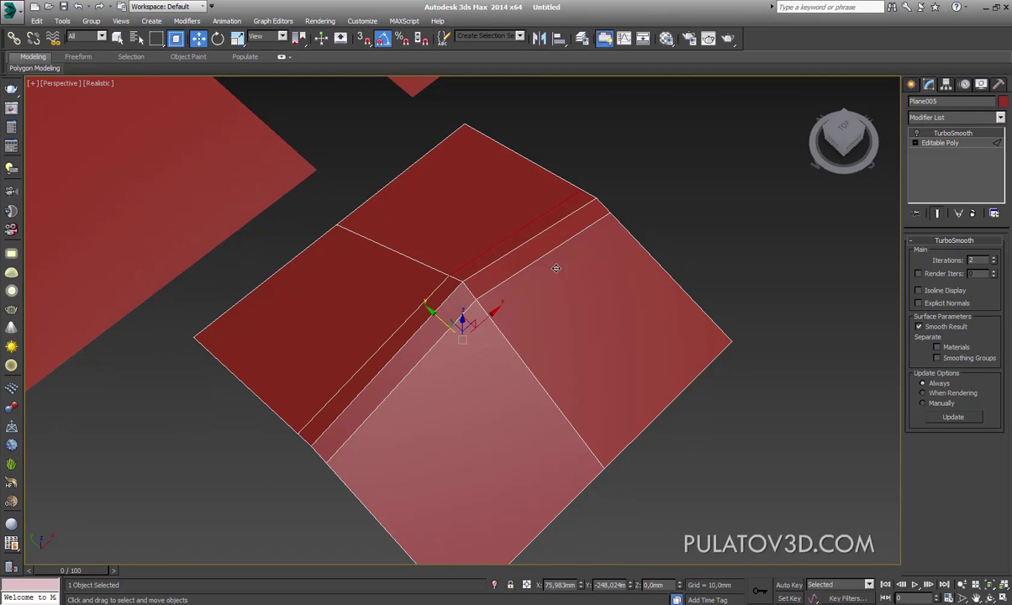
left_click(917, 133)
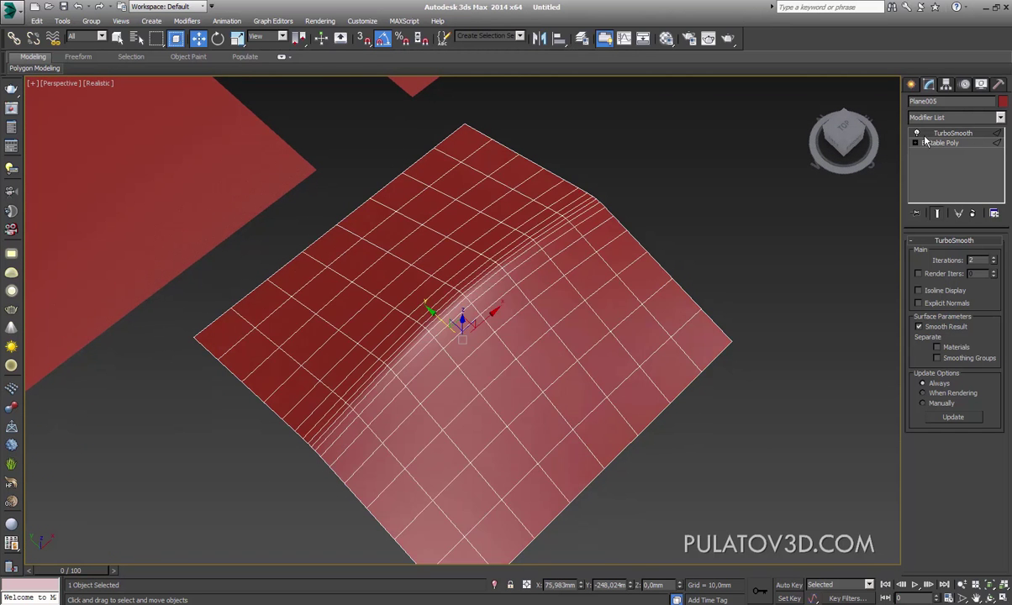
left_click(918, 133)
left_click(917, 133)
Step: Reselect Plane005 and open its Editable Poly at Edge level
left_click(700, 167)
mouse_move(631, 234)
middle_mouse_down("alt")
mouse_move(694, 217)
mouse_move(608, 292)
mouse_move(628, 249)
mouse_move(592, 267)
mouse_move(892, 157)
middle_mouse_up("alt")
left_click(592, 267)
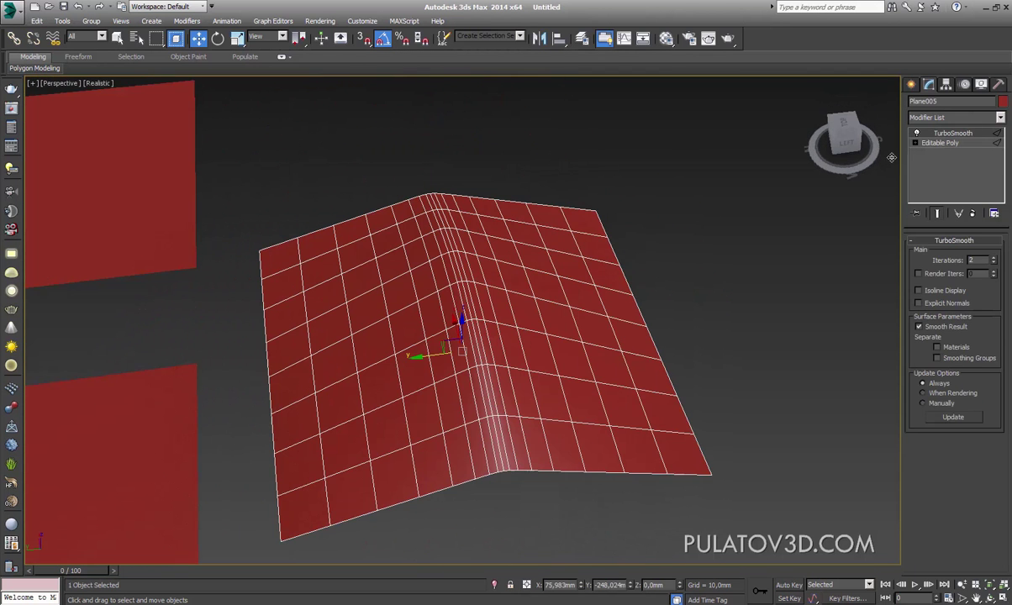
left_click(916, 143)
left_click(935, 161)
Step: Select the support edge loops running beside Plane005's ridge
middle_click_drag(698, 238, 536, 255, "alt")
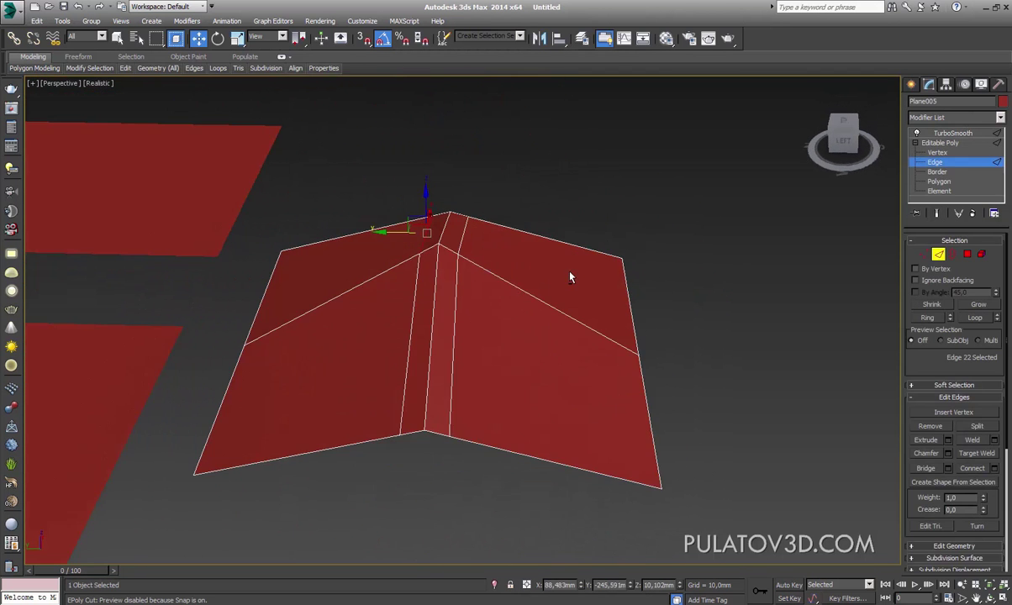
scroll(576, 290, "up", 3)
double_click(496, 279)
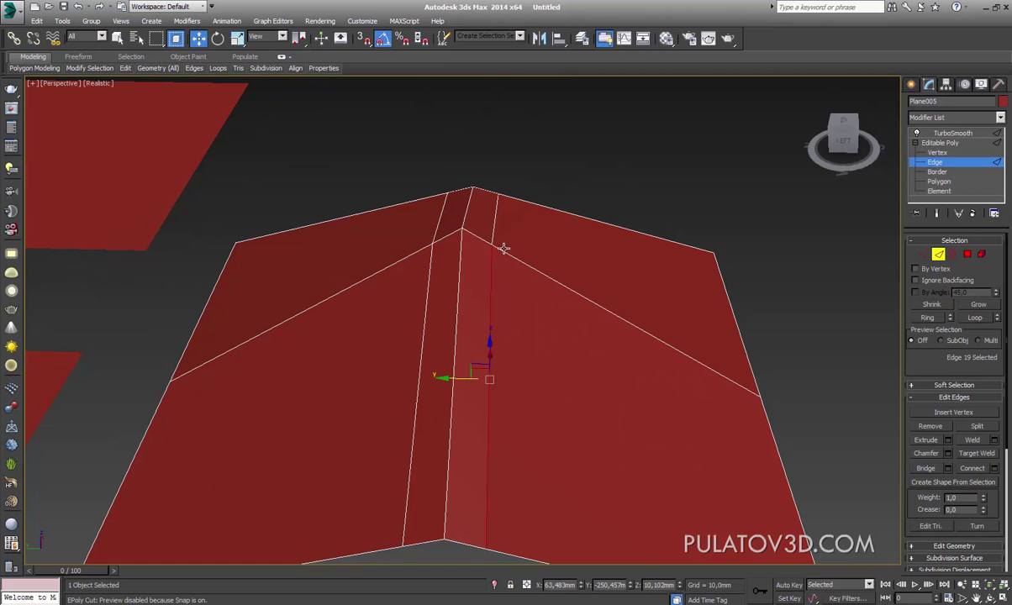
left_click(447, 234, "ctrl")
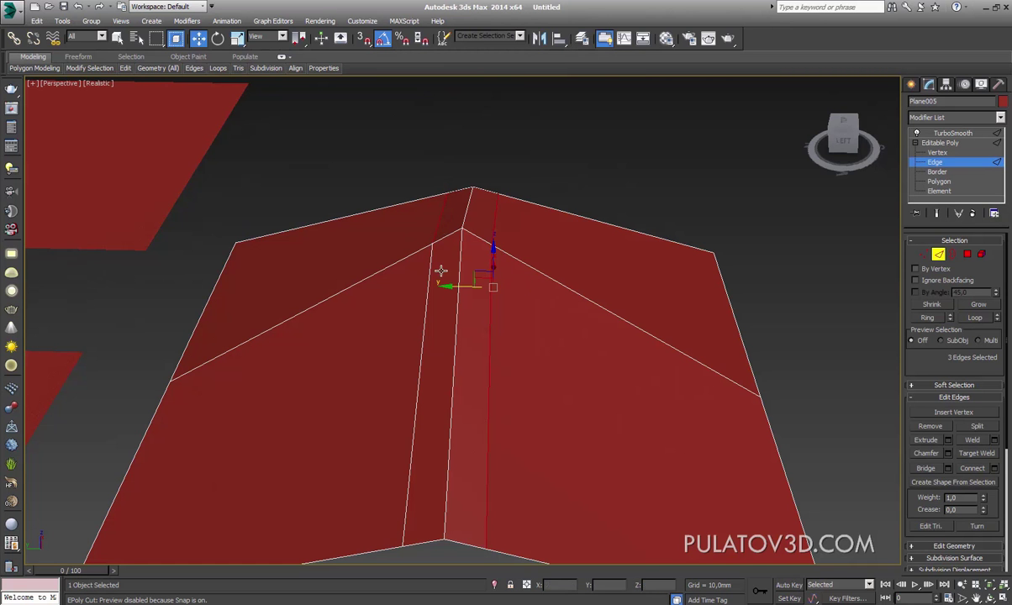
left_click(435, 275, "ctrl")
Step: Scale the support edges in tight toward the ridge, switching the scale centre, in wireframe
left_click(237, 37)
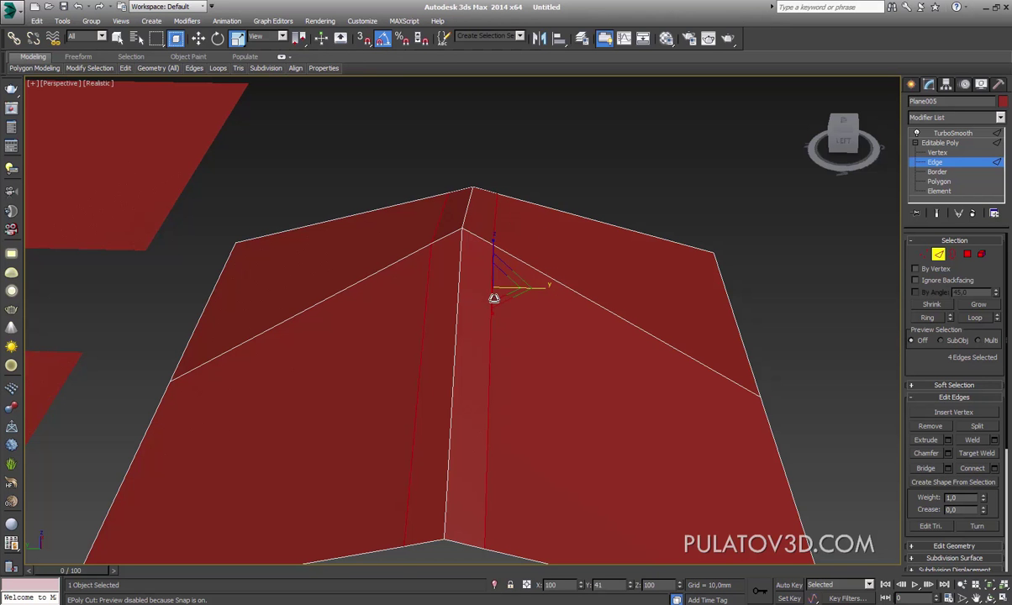
left_click_drag(513, 281, 516, 267)
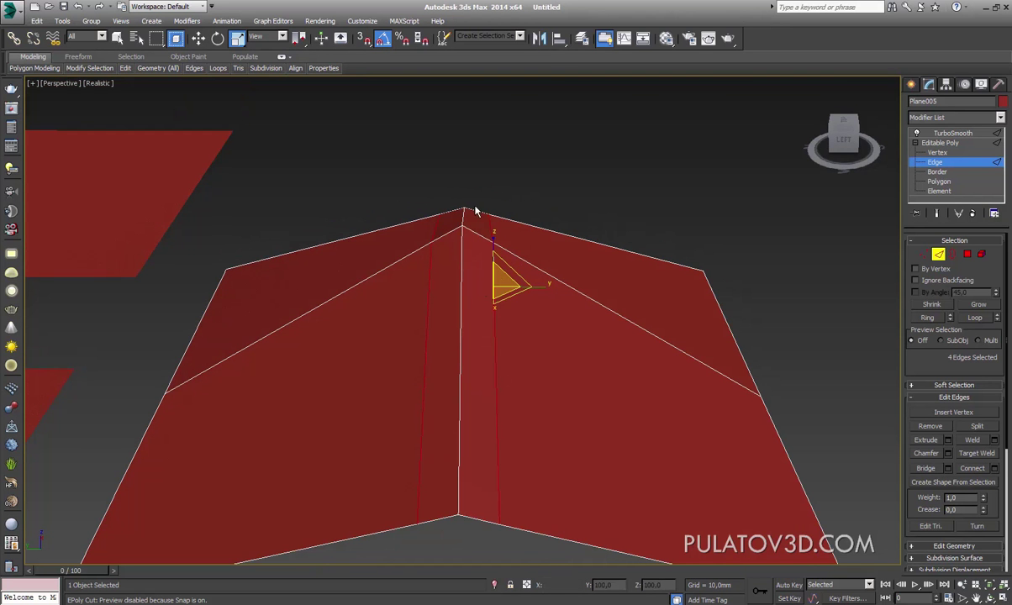
middle_click_drag(497, 257, 398, 358, "alt")
key("F3")
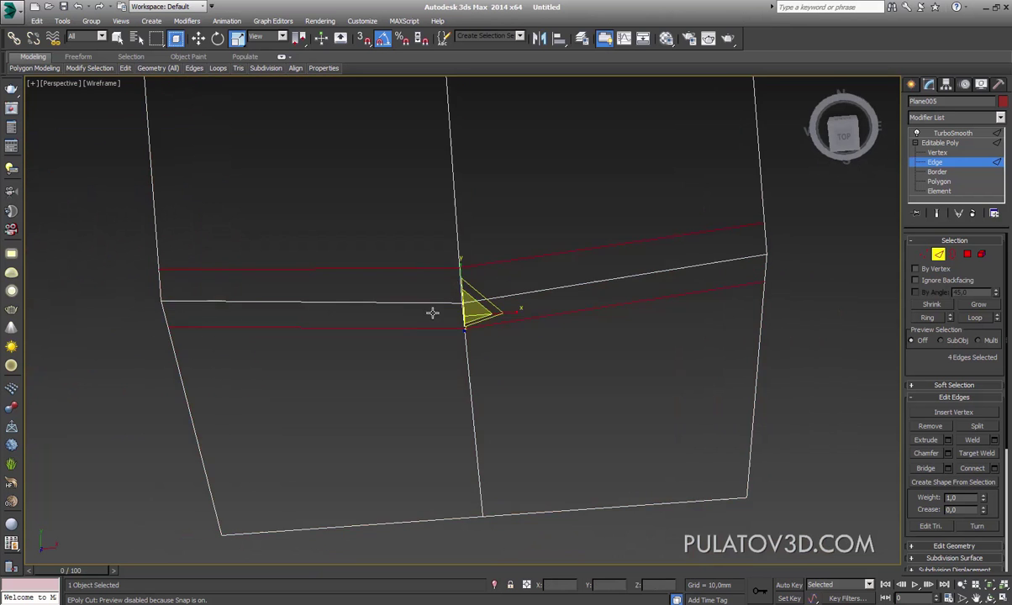
middle_click_drag(432, 312, 473, 257, "alt")
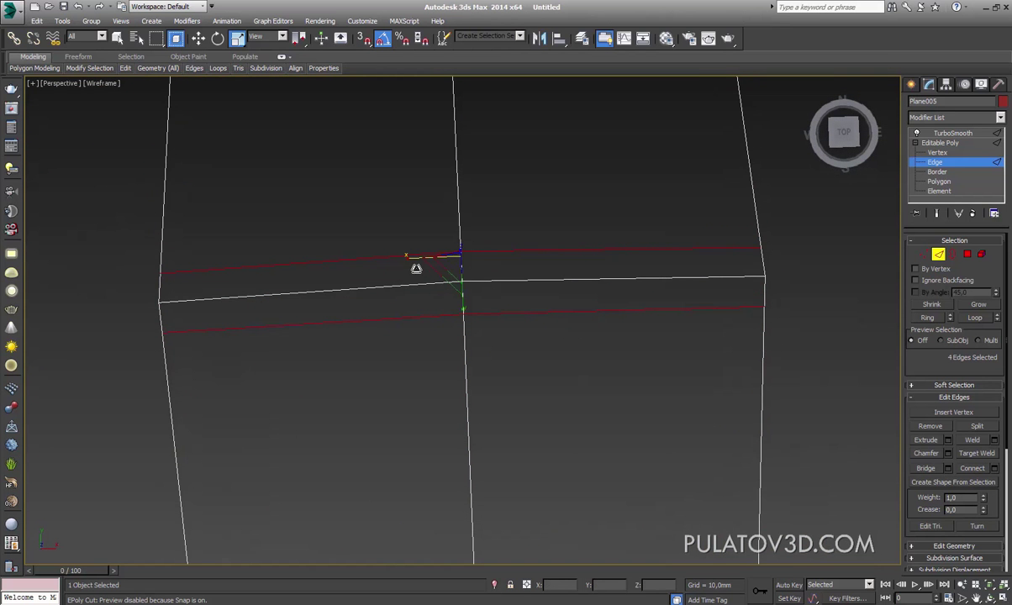
mouse_move(415, 266)
left_mouse_down()
mouse_move(395, 268)
mouse_move(445, 257)
left_mouse_up()
left_click_drag(468, 308, 469, 305)
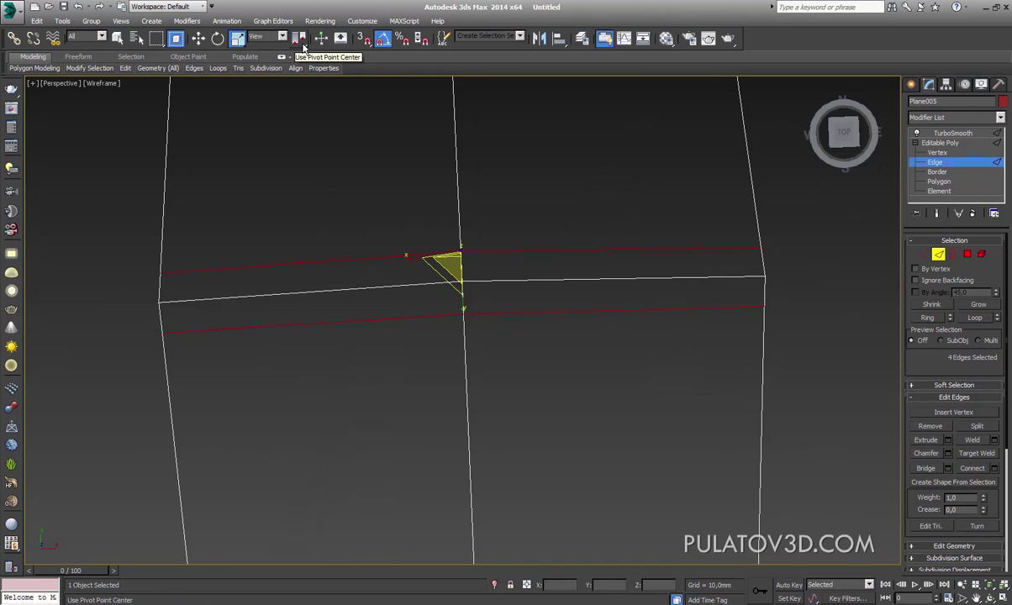
left_click_drag(301, 46, 306, 88)
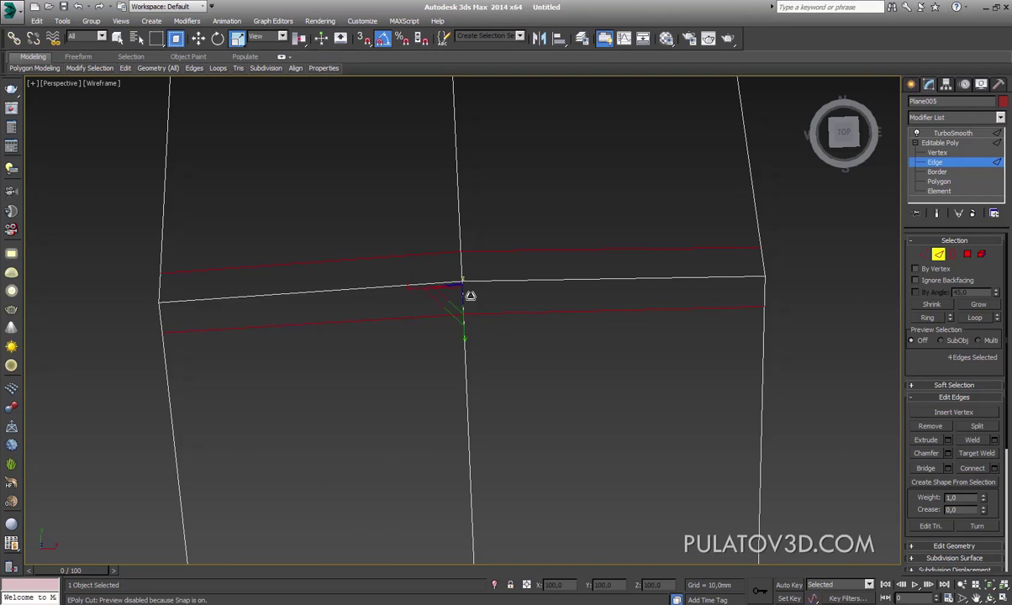
left_click_drag(474, 340, 483, 281)
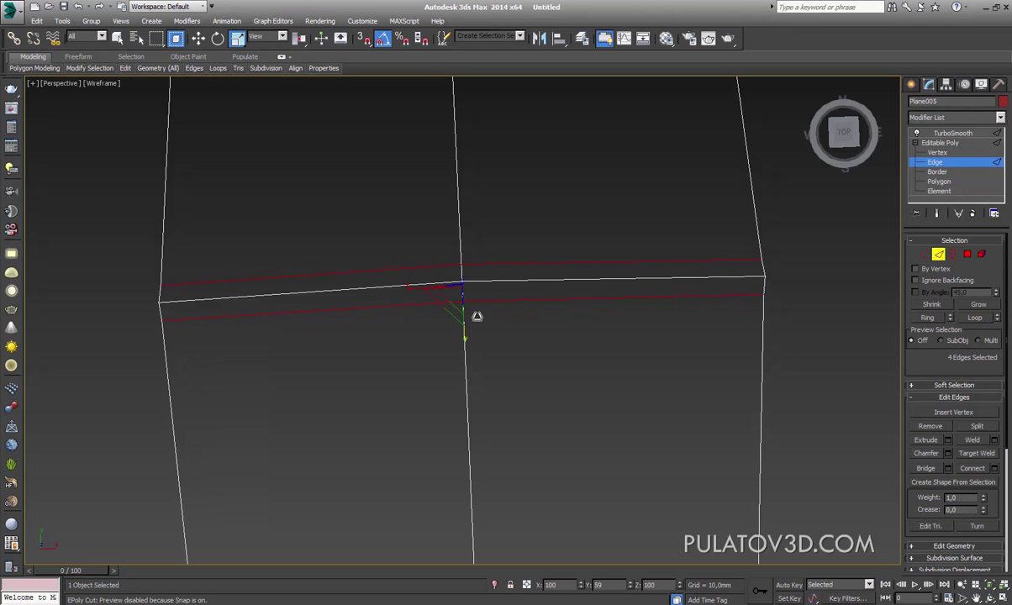
Step: Move the support edges up along Z until they sit level with the ridge
mouse_move(482, 281)
middle_mouse_down("alt")
mouse_move(502, 291)
mouse_move(585, 228)
middle_mouse_up("alt")
key("w")
middle_click_drag(513, 251, 549, 243)
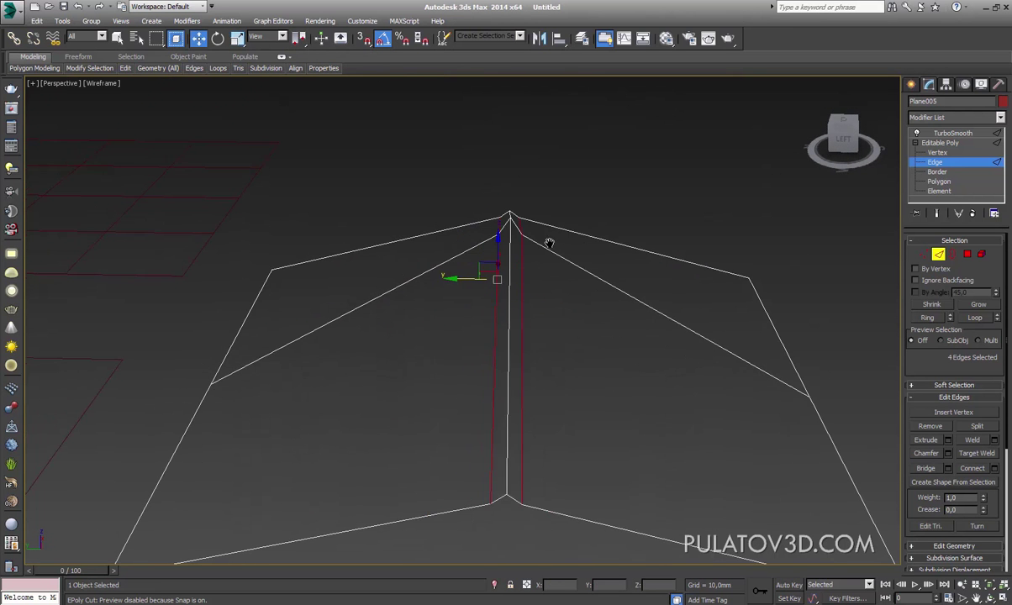
left_click_drag(508, 260, 513, 246)
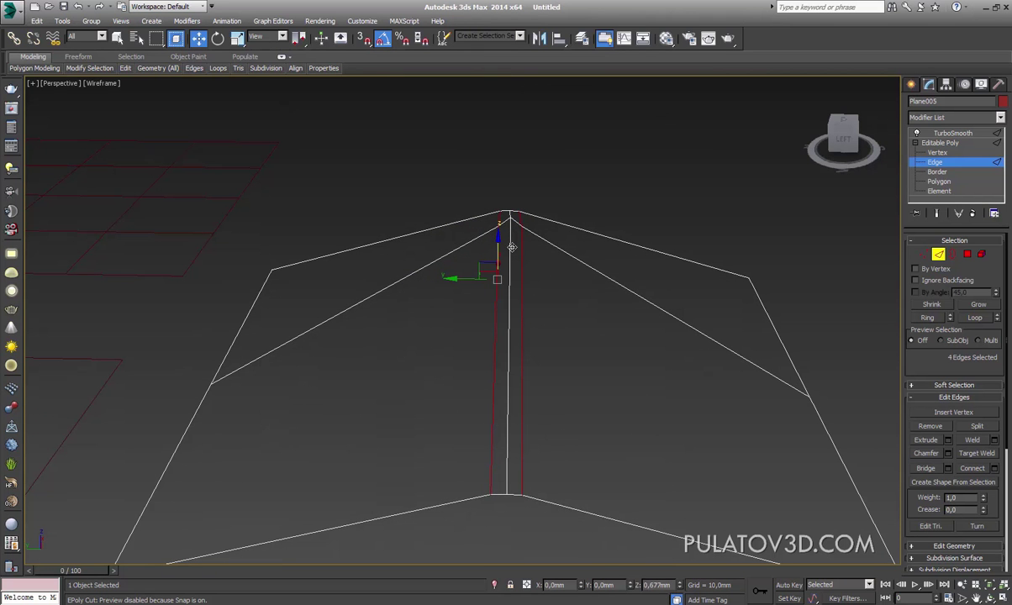
Step: Show Plane005's smoothed result in shaded view and inspect the fold
left_click(952, 133)
key("F3")
left_click(757, 164)
mouse_move(651, 220)
middle_mouse_down("alt")
mouse_move(592, 300)
mouse_move(612, 275)
middle_mouse_up("alt")
left_click(611, 275)
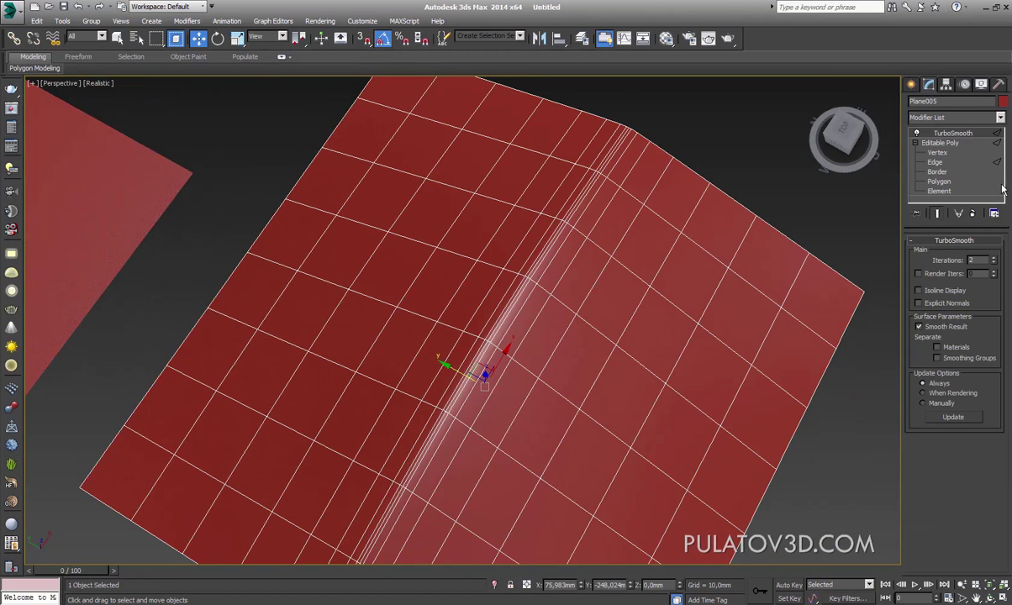
Step: Go to Plane005's Editable Poly edge level and turn Show End Result back on
left_click(938, 163)
left_click(937, 163)
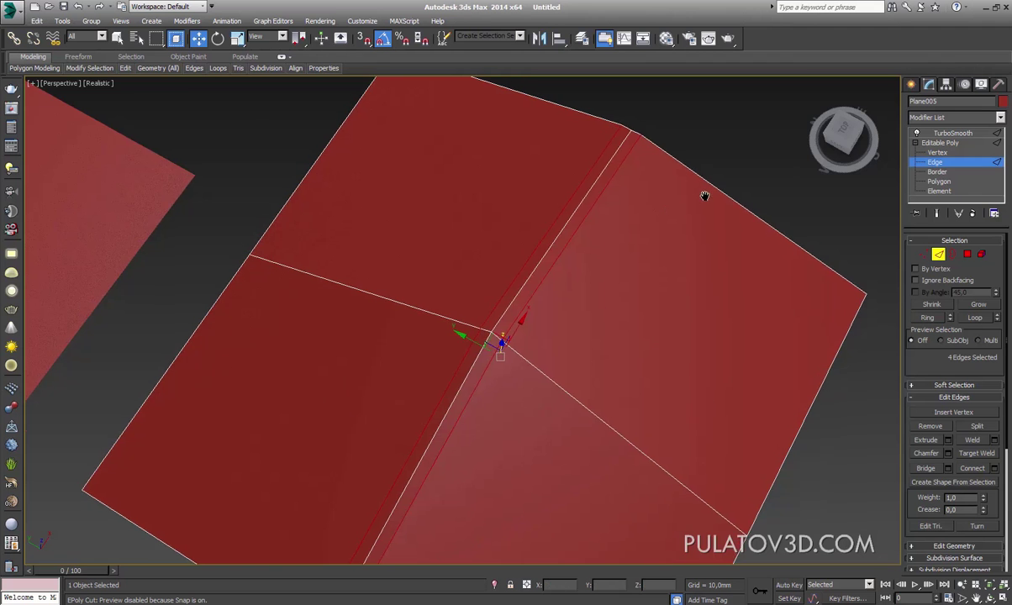
mouse_move(703, 197)
middle_mouse_down("alt")
mouse_move(757, 161)
mouse_move(762, 126)
mouse_move(614, 264)
mouse_move(649, 258)
mouse_move(629, 267)
middle_mouse_up("alt")
key("Page_Up")
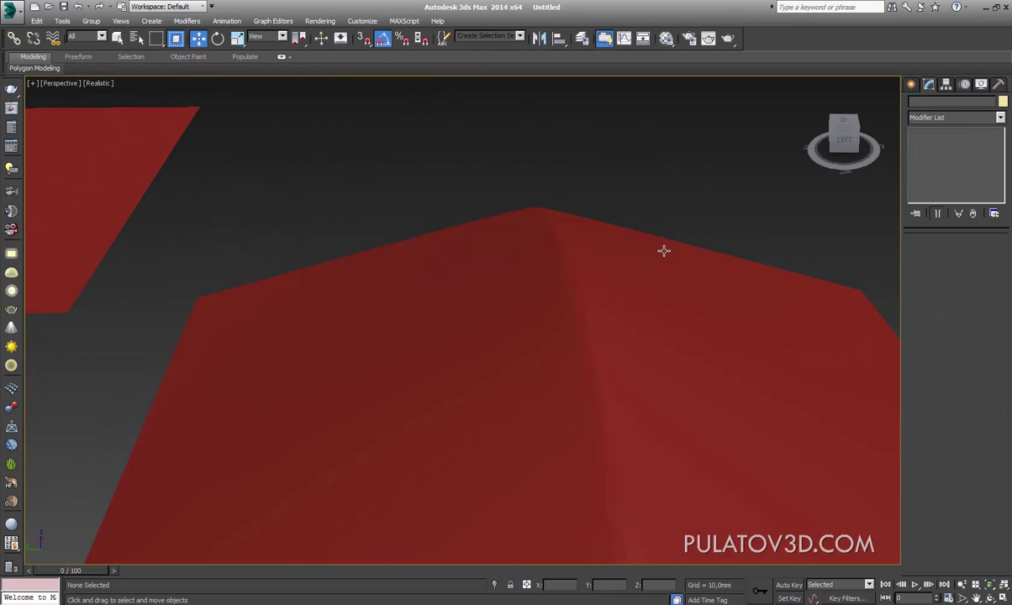
Step: Trial-scale the support edges inward toward the ridge, then undo the scaling
left_click(935, 161)
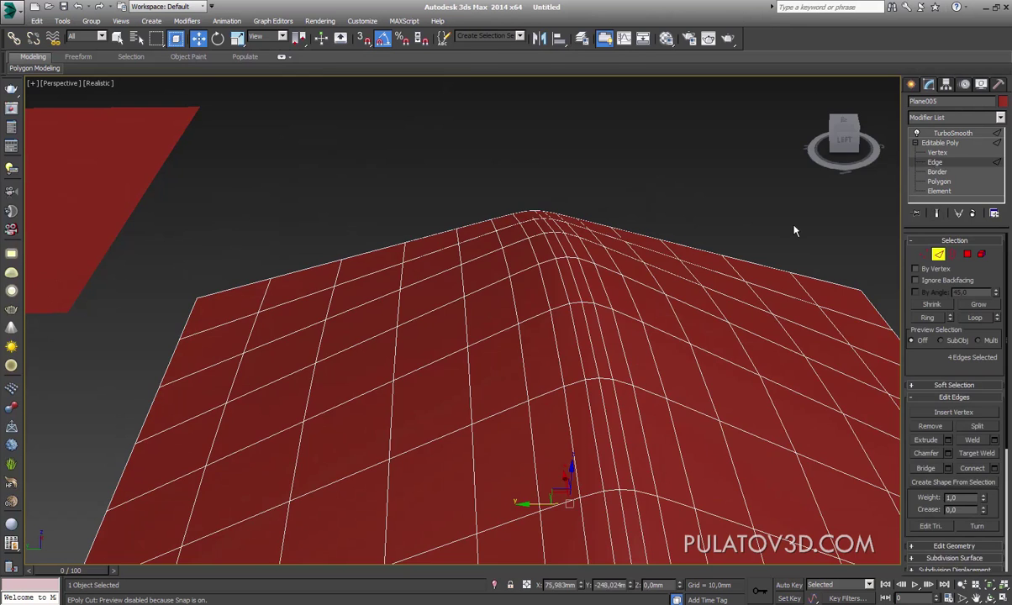
middle_click_drag(795, 228, 628, 275, "alt")
scroll(948, 345, "down", 2)
scroll(948, 345, "down", 2)
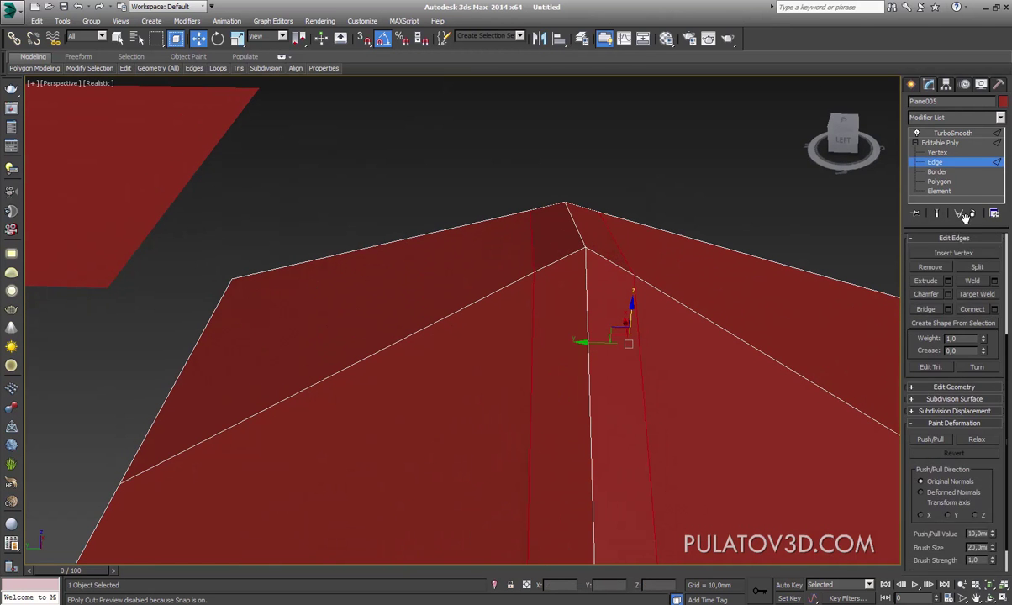
scroll(948, 345, "up", 2)
scroll(948, 345, "up", 1)
middle_click_drag(599, 318, 566, 254)
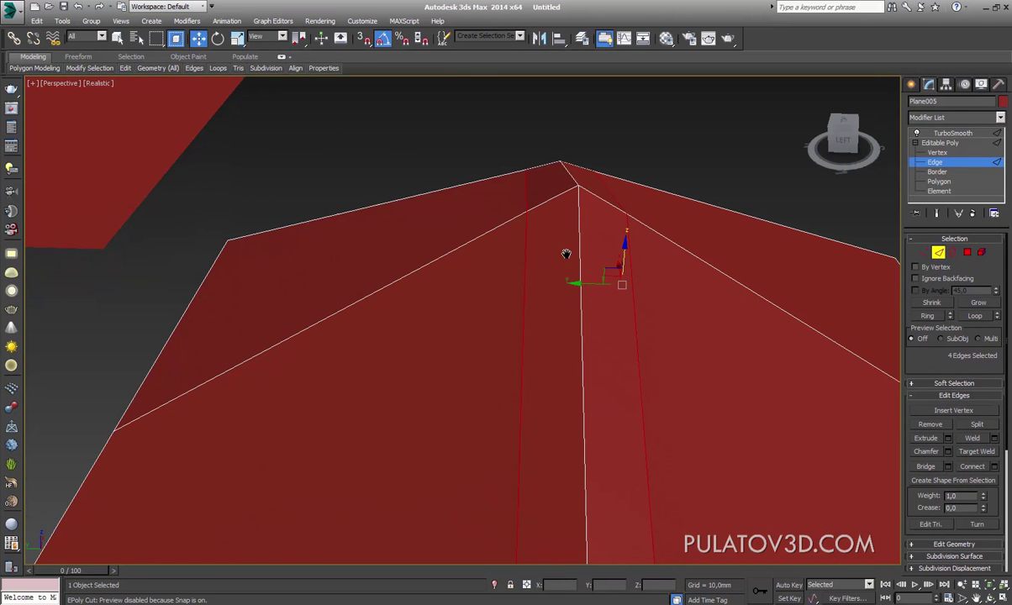
left_click(237, 38)
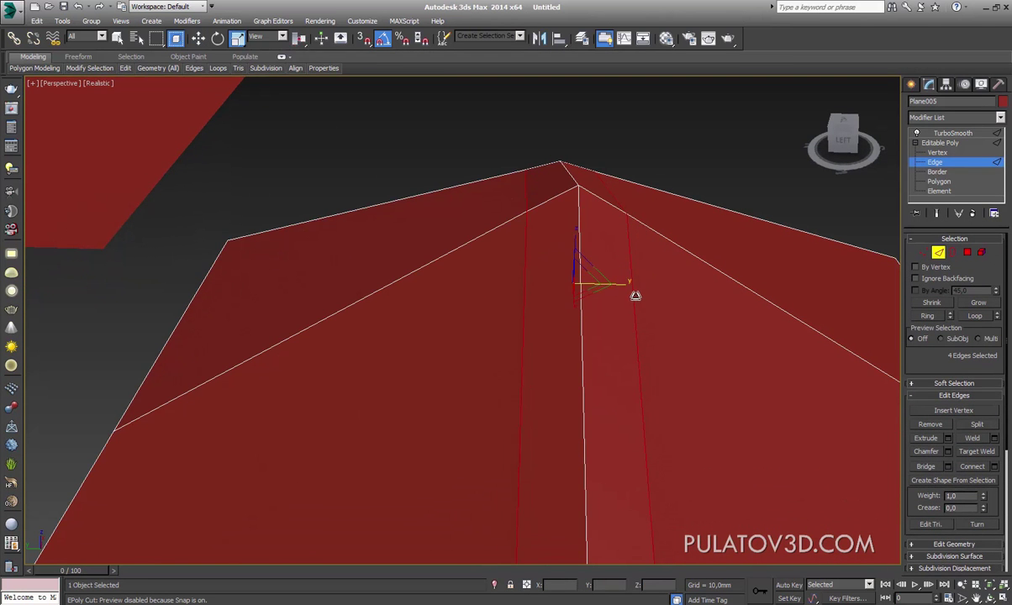
mouse_move(635, 293)
left_mouse_down()
mouse_move(582, 287)
mouse_move(601, 250)
left_mouse_up()
key("w")
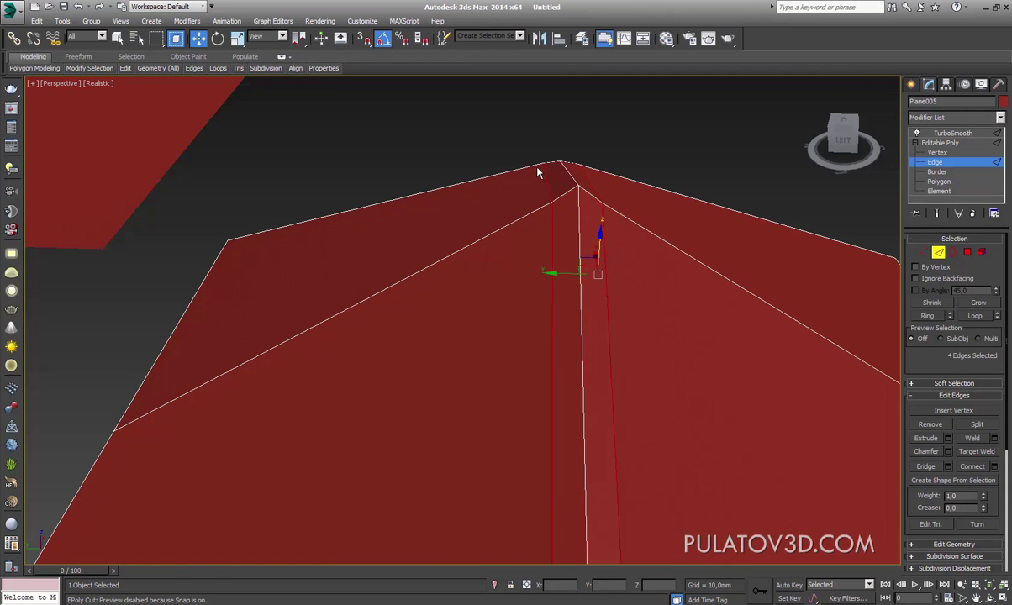
key("ctrl+z")
key("ctrl+z")
Step: Expand Edit Geometry, set Constraints to Edge, slide the support edges along the fold, then undo
scroll(989, 393, "down", 3)
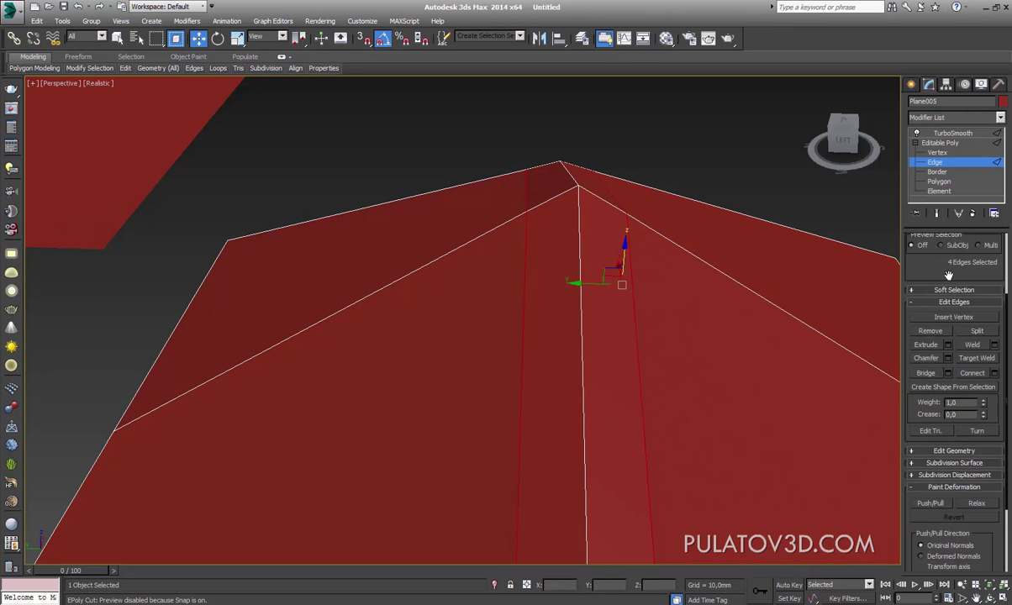
scroll(990, 392, "down", 2)
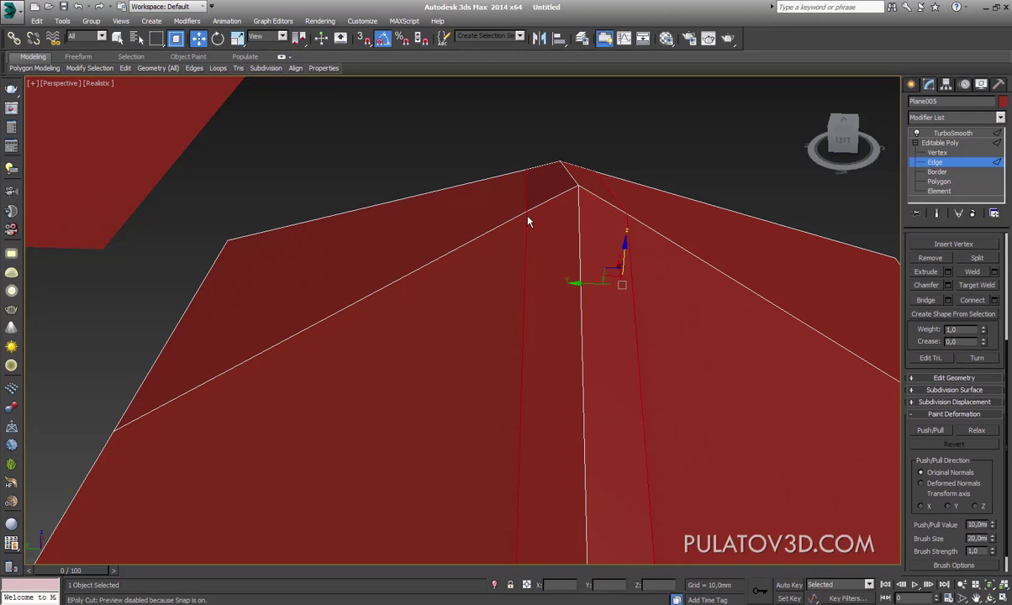
middle_click_drag(561, 206, 569, 214, "alt")
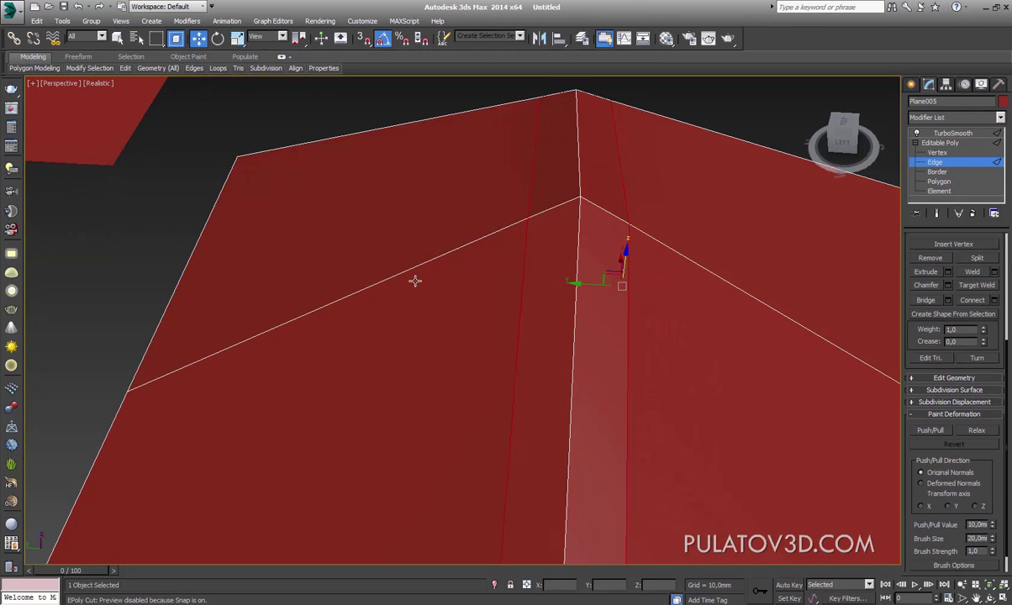
scroll(595, 206, "down", 3)
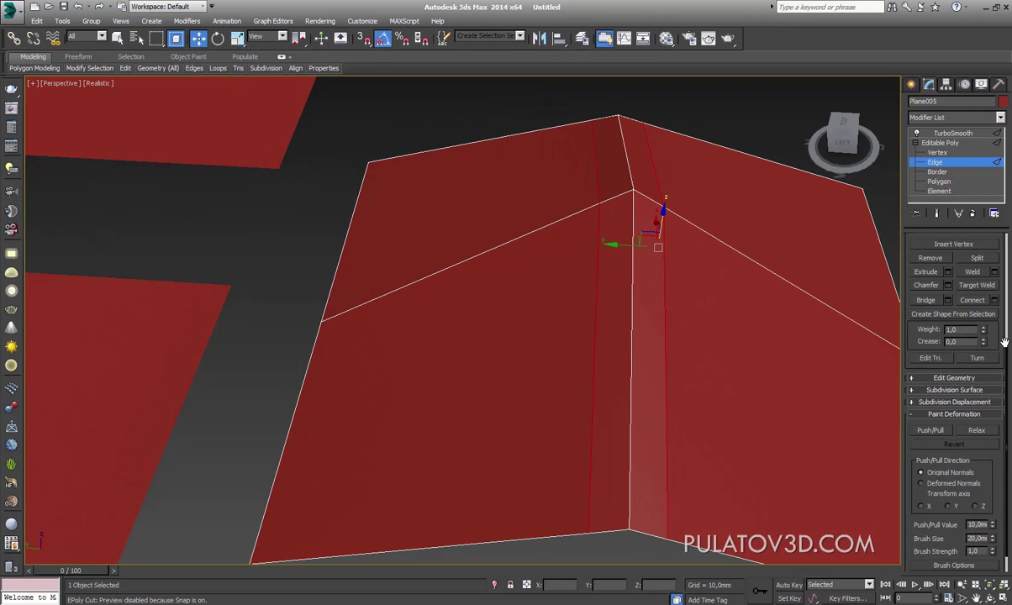
scroll(1000, 354, "up", 3)
scroll(980, 378, "up", 2)
left_click(953, 542)
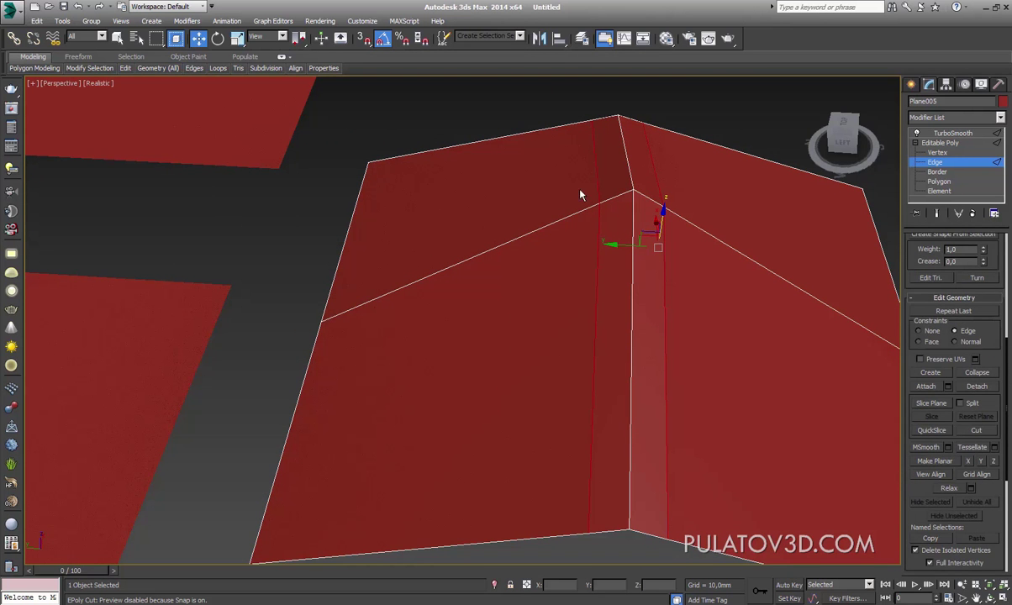
key("r")
mouse_move(580, 195)
middle_mouse_down("alt")
mouse_move(510, 219)
mouse_move(465, 144)
middle_mouse_up("alt")
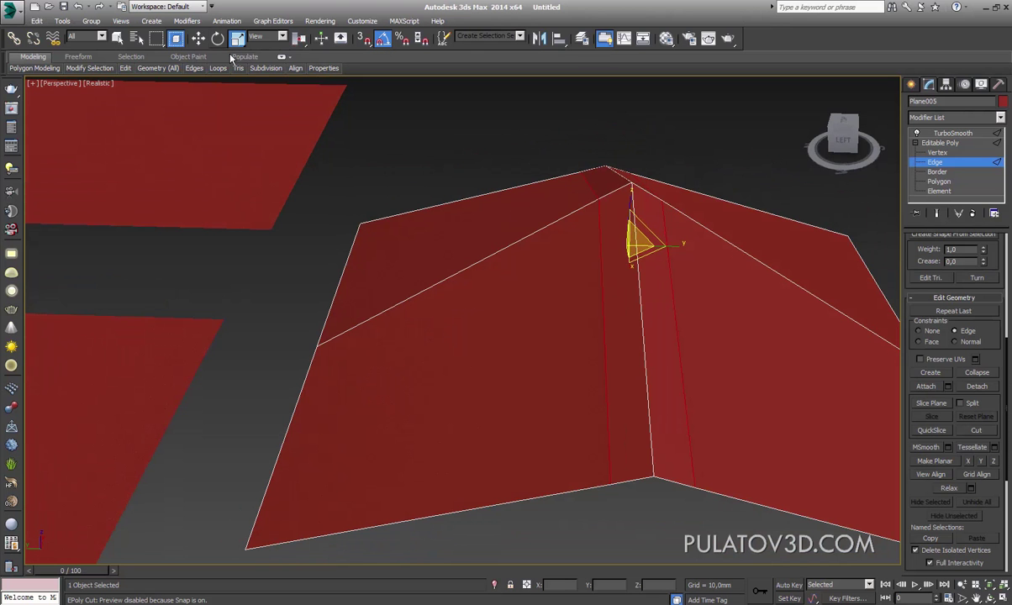
left_click(199, 38)
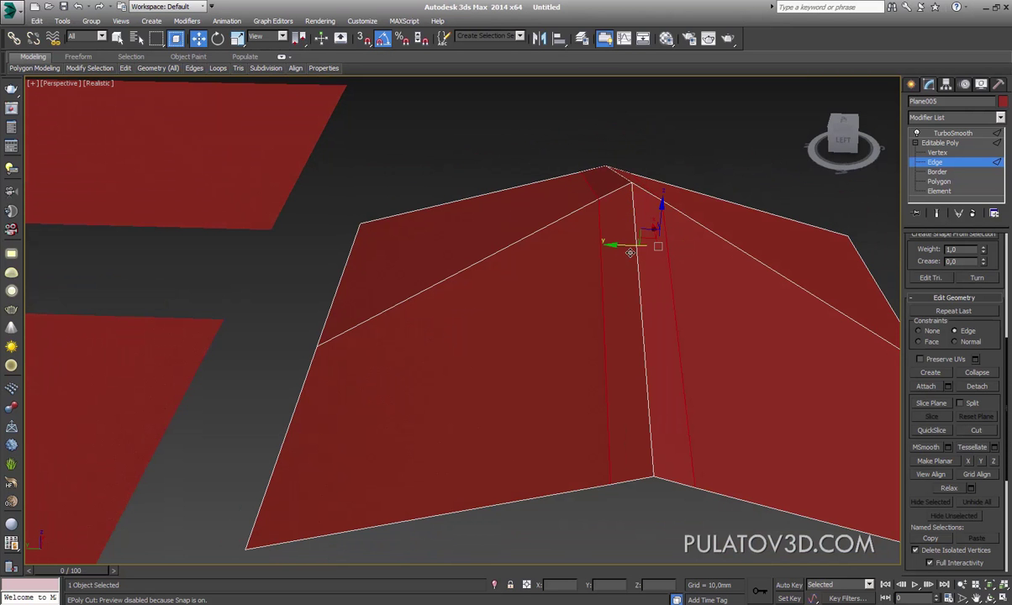
scroll(629, 252, "up", 3)
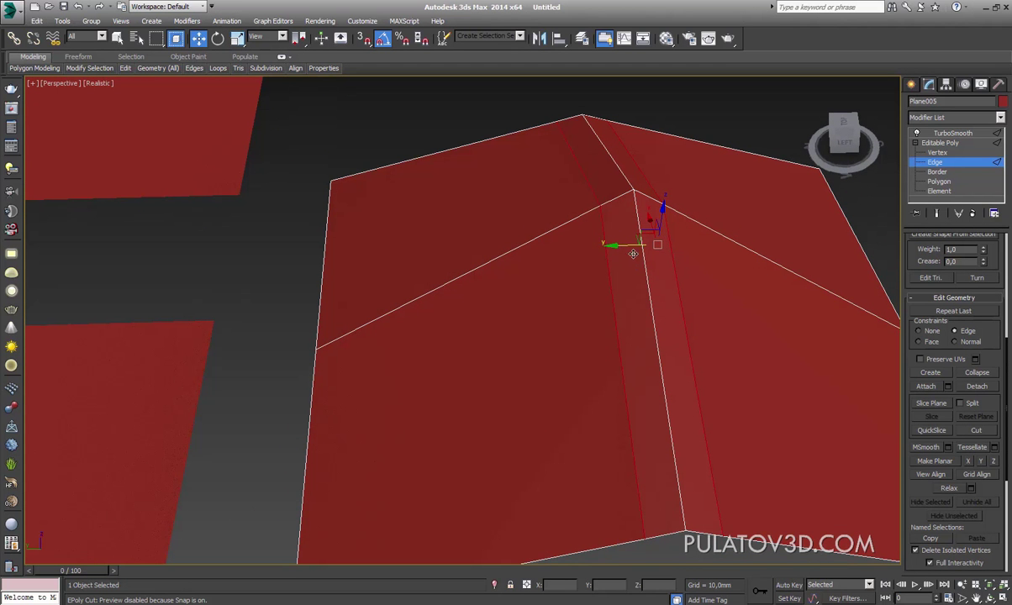
left_click_drag(674, 225, 691, 268)
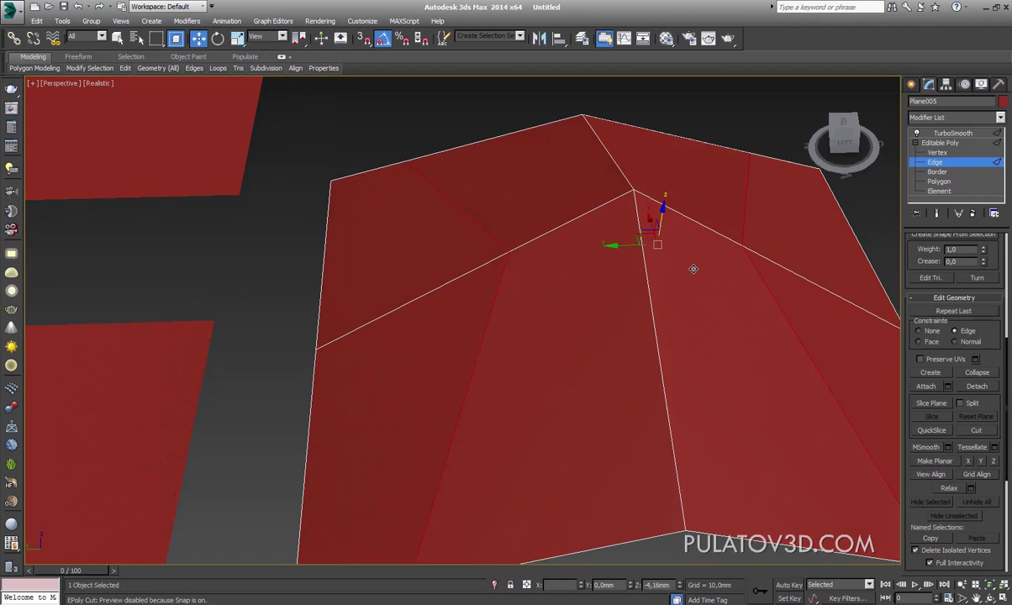
key("ctrl+z")
Step: Orbit lower around the folded plane and show the viewport as wireframe
middle_click_drag(691, 268, 696, 241, "alt")
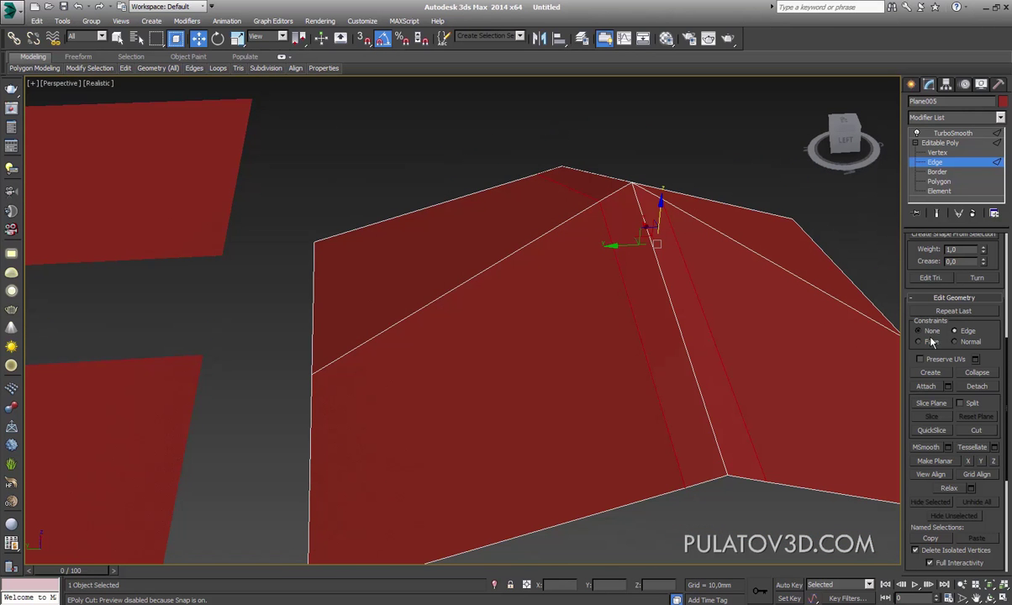
mouse_move(662, 298)
middle_mouse_down("alt")
mouse_move(637, 280)
mouse_move(636, 256)
middle_mouse_up("alt")
key("F3")
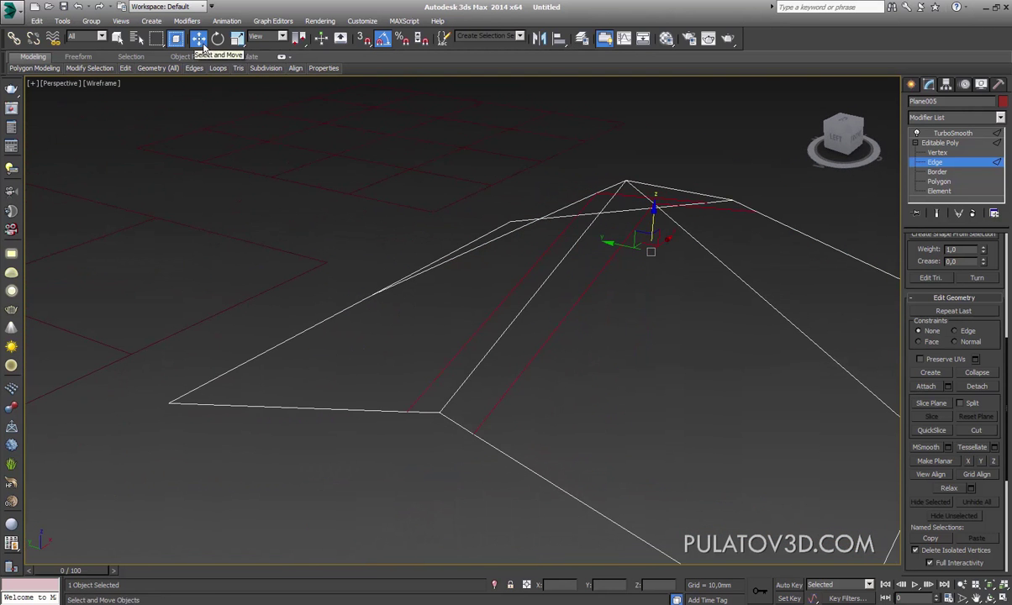
Step: Reposition the selected support edges, lifting them and shifting them to the left
left_click_drag(660, 228, 667, 210)
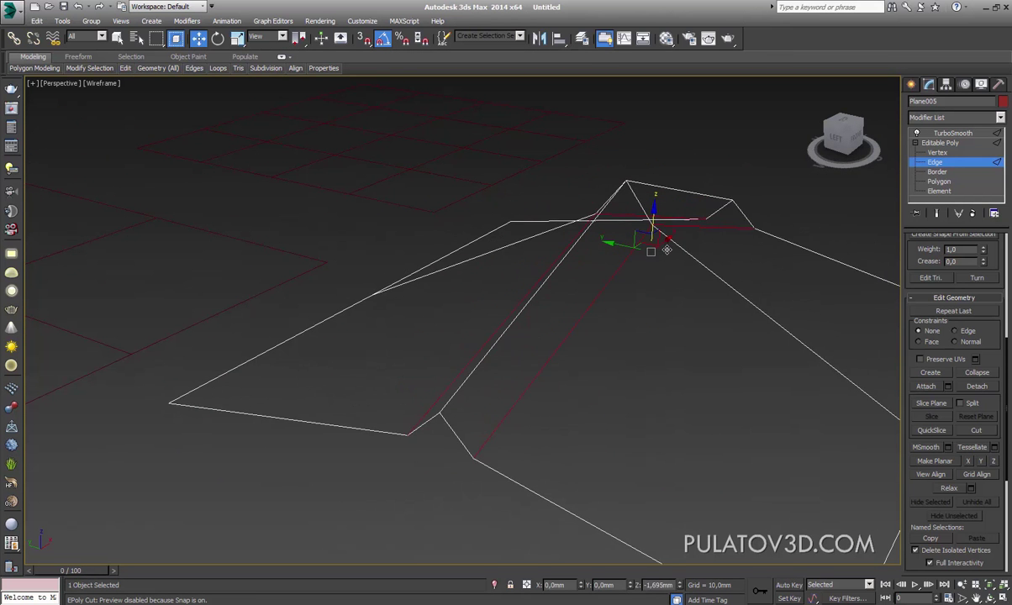
middle_click_drag(666, 210, 718, 270, "alt")
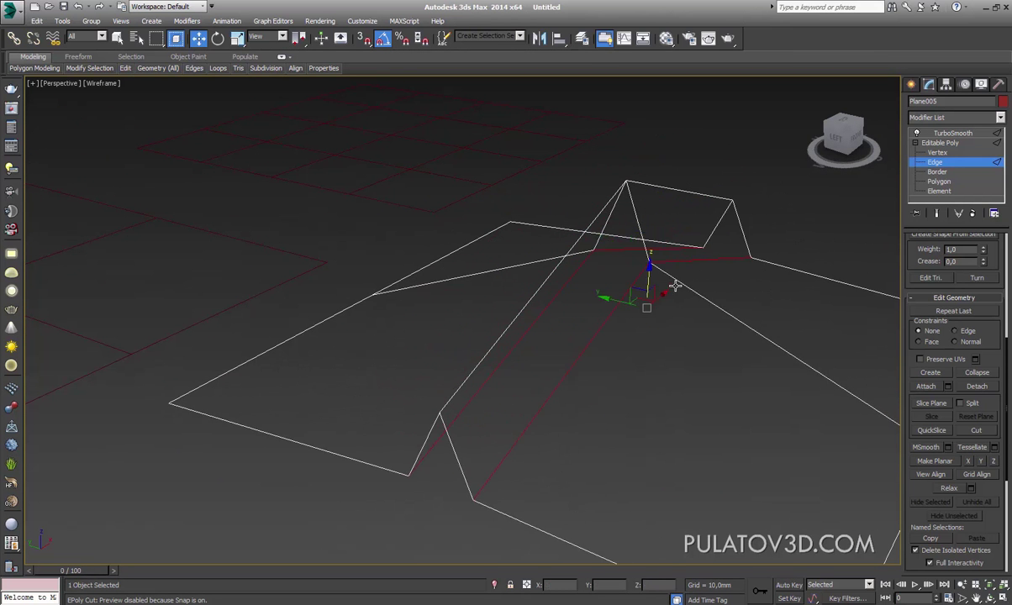
mouse_move(661, 217)
middle_mouse_down("alt")
mouse_move(620, 196)
mouse_move(633, 255)
middle_mouse_up("alt")
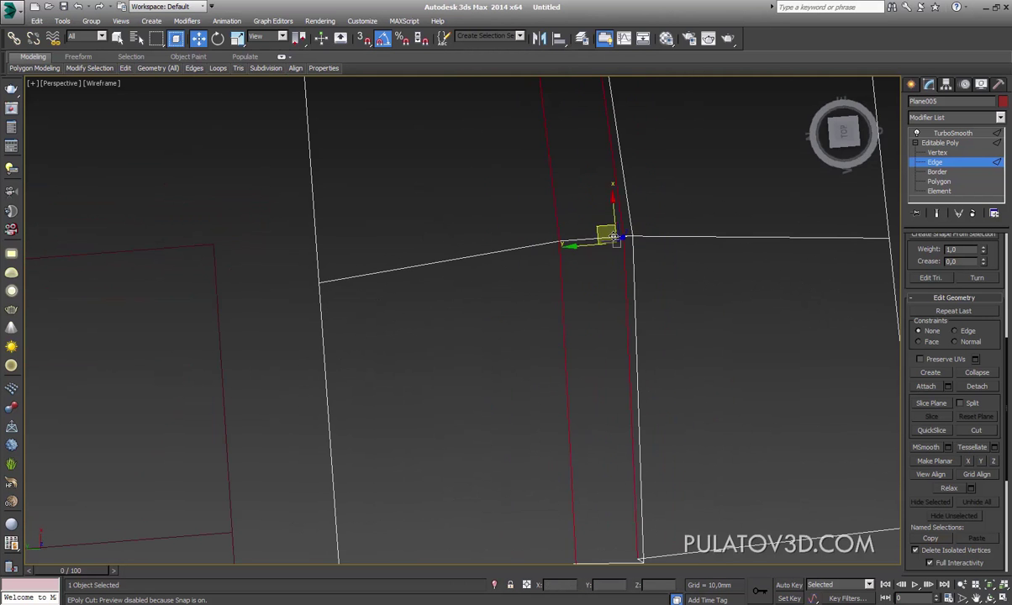
middle_click_drag(613, 292, 672, 228, "alt")
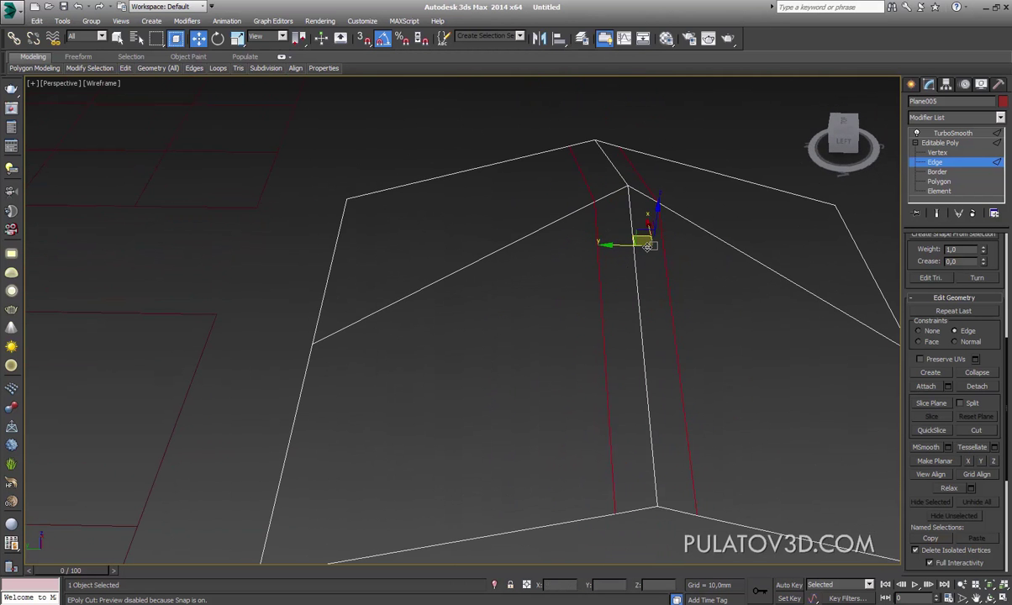
left_click_drag(672, 229, 547, 236)
mouse_move(615, 244)
left_mouse_down()
mouse_move(557, 253)
mouse_move(499, 170)
left_mouse_up()
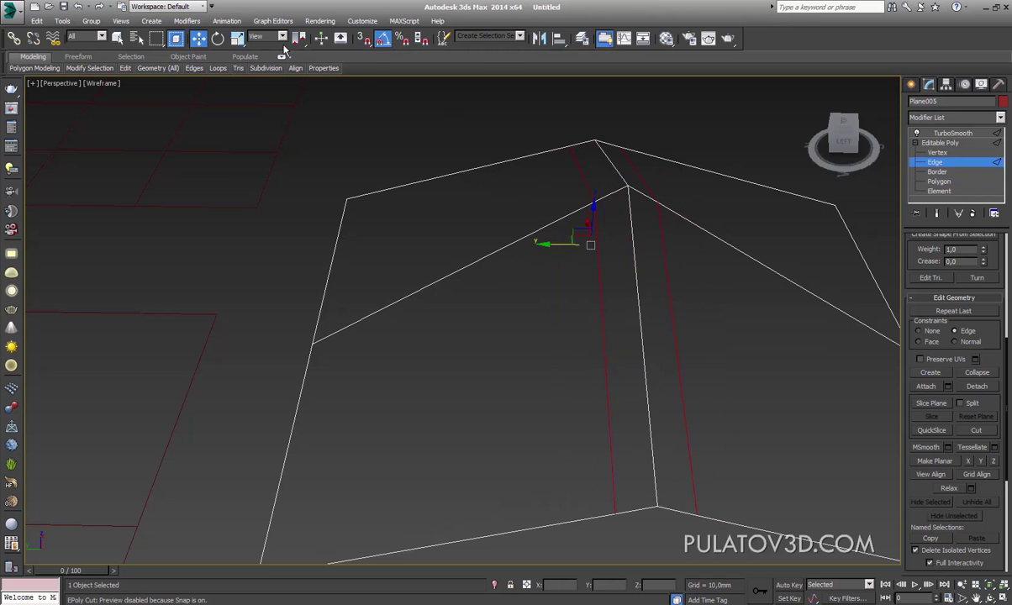
Step: Scale the support edges far out from the ridge and show the TurboSmooth result
key("r")
middle_click_drag(492, 221, 610, 271, "alt")
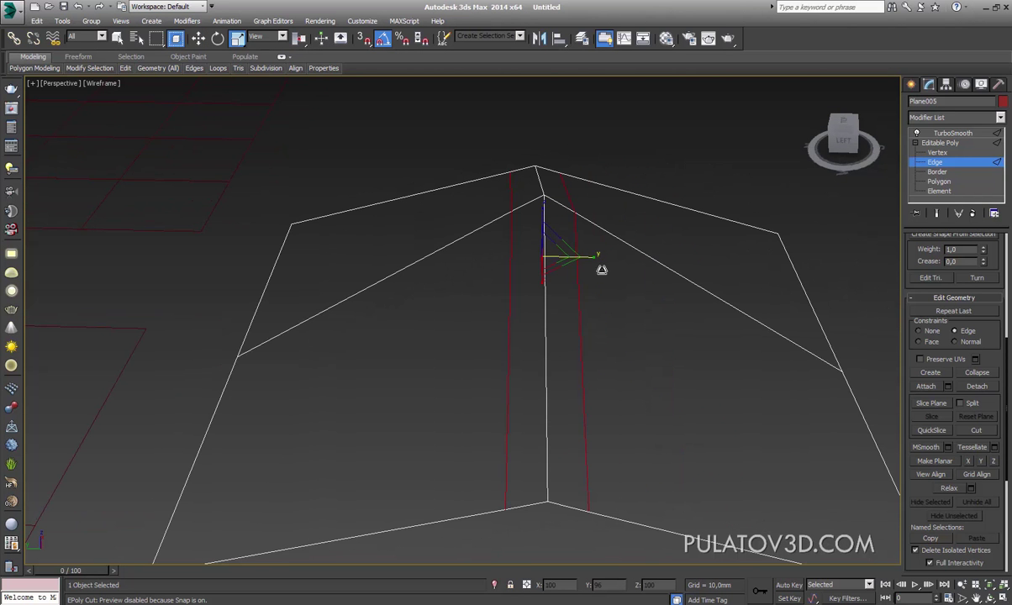
left_click_drag(538, 257, 871, 355)
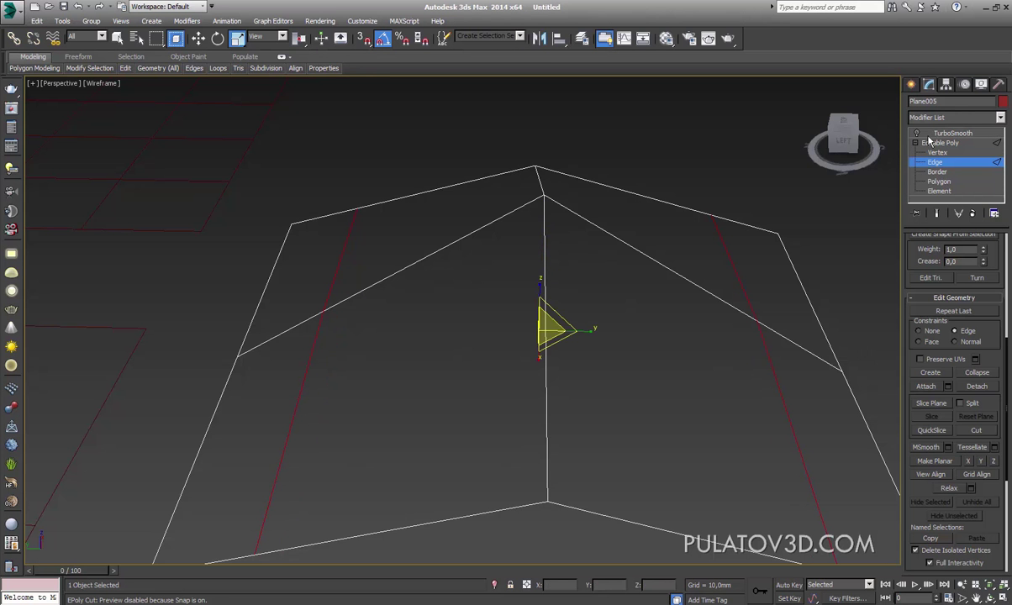
left_click(930, 134)
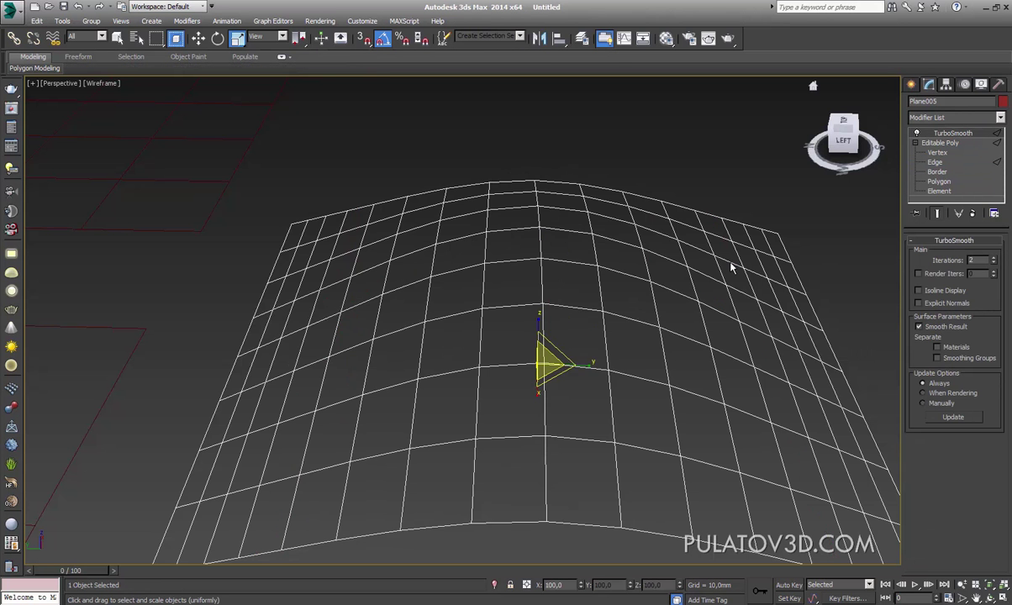
Step: Return to Plane005's Editable Poly edge level in wireframe view
key("F3")
mouse_move(732, 268)
middle_mouse_down("alt")
mouse_move(683, 274)
mouse_move(683, 293)
mouse_move(688, 270)
middle_mouse_up("alt")
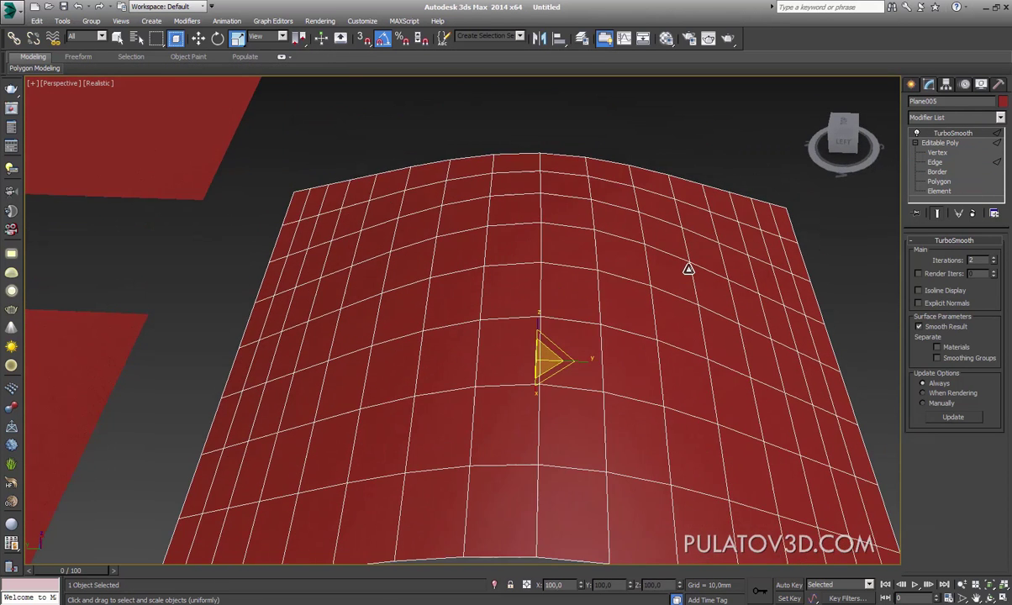
left_click(940, 143)
left_click(935, 162)
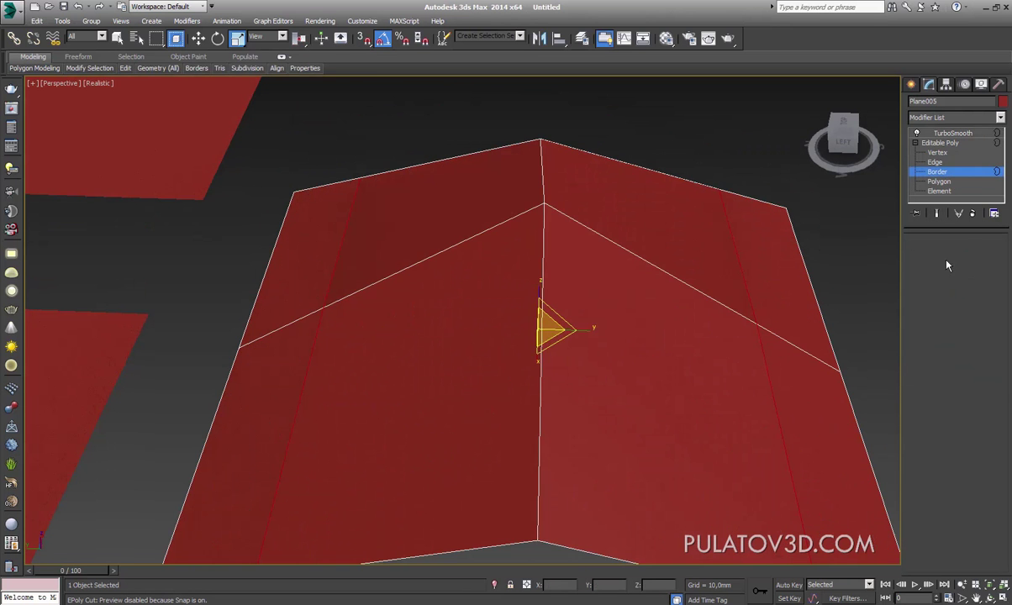
key("F3")
scroll(666, 211, "down", 5)
middle_click_drag(639, 220, 642, 244, "alt")
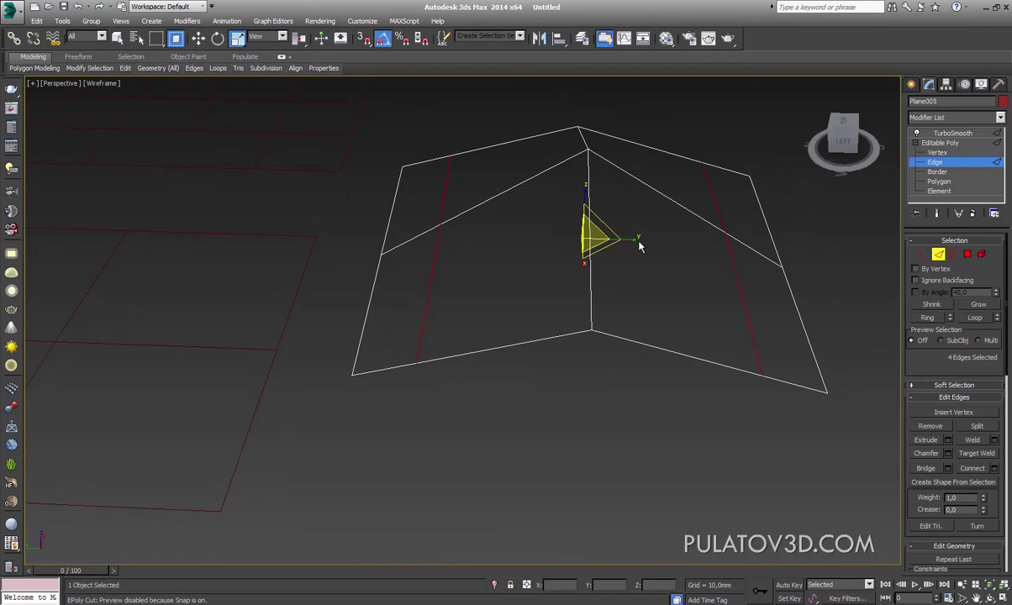
Step: Scale the support edges back in tight against the centre ridge
left_click_drag(605, 248, 845, 241)
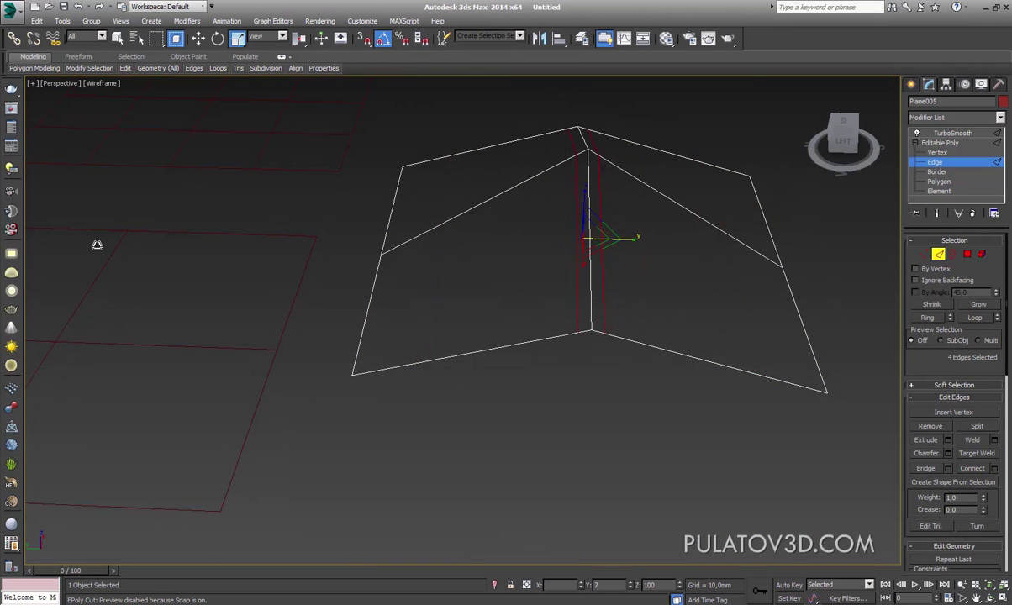
scroll(583, 199, "up", 3)
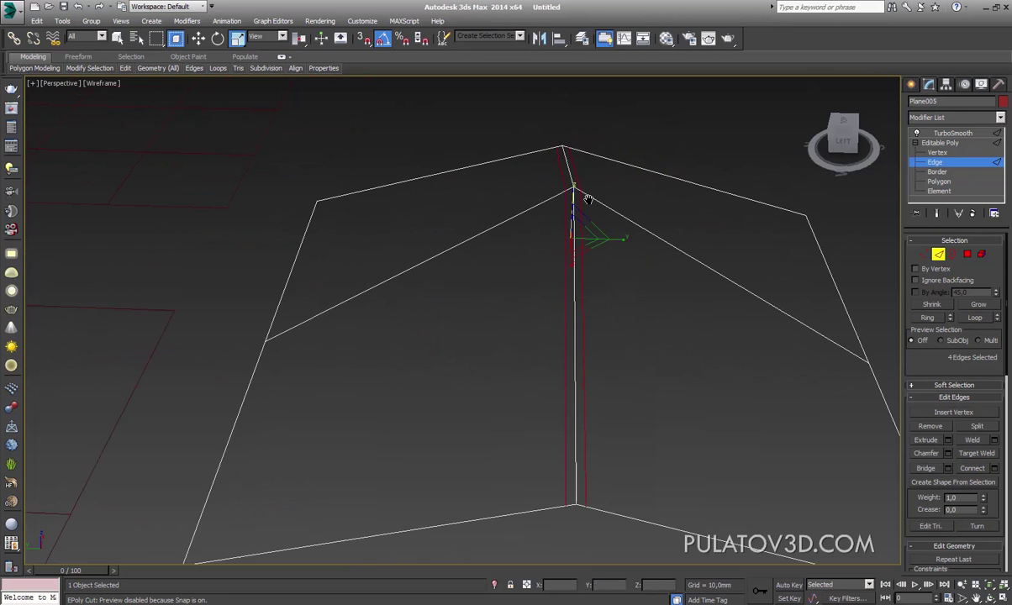
scroll(590, 208, "up", 3)
middle_click_drag(590, 208, 591, 204)
mouse_move(601, 391)
left_mouse_down()
mouse_move(599, 409)
mouse_move(572, 414)
mouse_move(377, 427)
left_mouse_up()
mouse_move(377, 427)
middle_mouse_down("alt")
mouse_move(631, 328)
mouse_move(662, 339)
mouse_move(671, 280)
mouse_move(689, 305)
middle_mouse_up("alt")
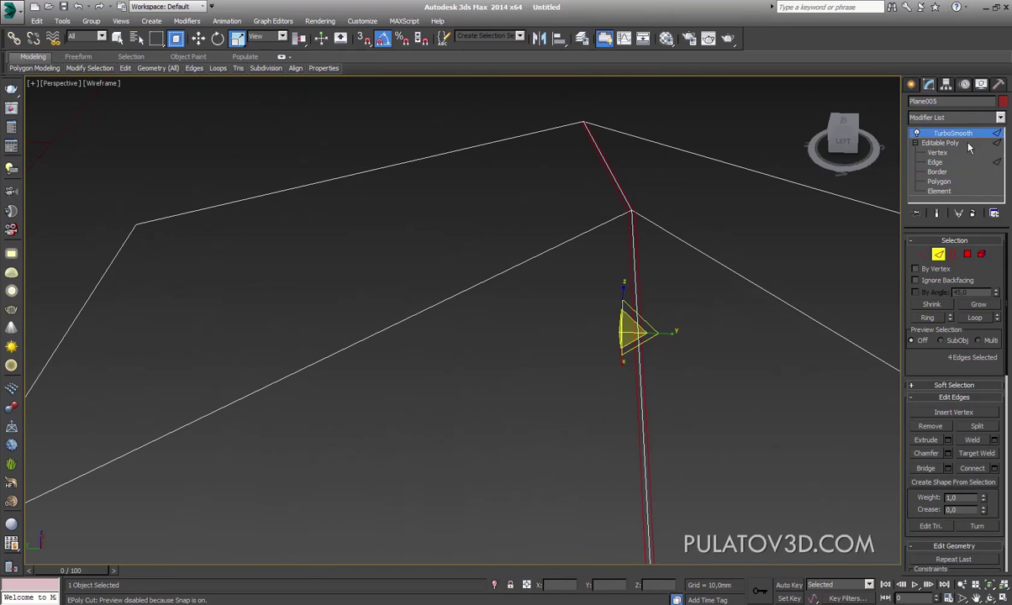
Step: Inspect the crisp smoothed fold in shaded view, then reselect Plane005 and view its cage
left_click(728, 118)
key("F3")
mouse_move(694, 243)
middle_mouse_down("alt")
mouse_move(694, 266)
mouse_move(601, 343)
mouse_move(636, 310)
mouse_move(700, 320)
mouse_move(826, 241)
middle_mouse_up("alt")
scroll(662, 322, "down", 2)
left_click(694, 322)
scroll(687, 324, "up", 2)
left_click(922, 145)
middle_click_drag(734, 264, 639, 319, "alt")
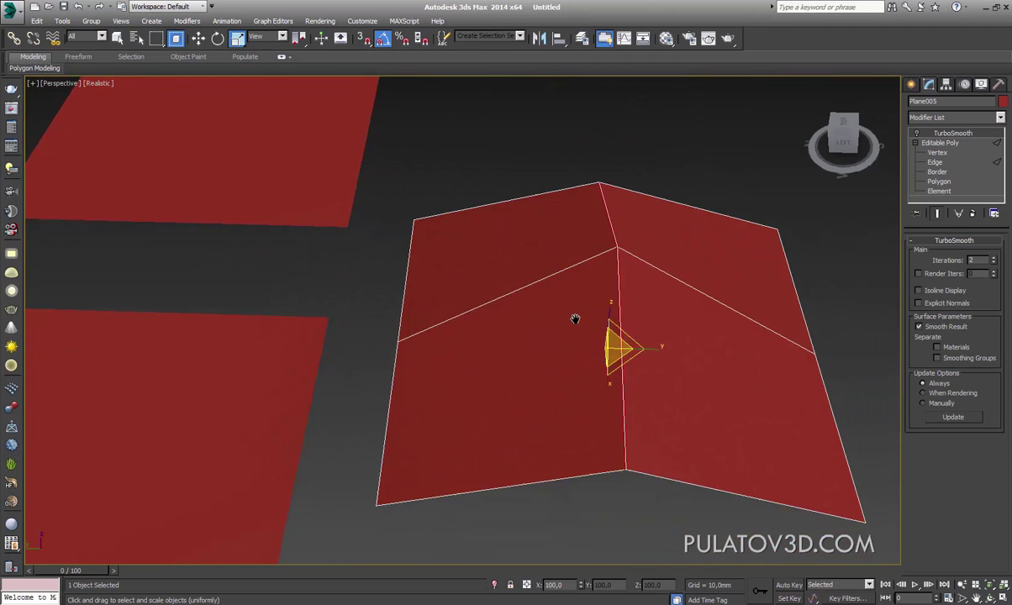
scroll(588, 345, "up", 3)
scroll(535, 372, "up", 2)
scroll(698, 199, "down", 2)
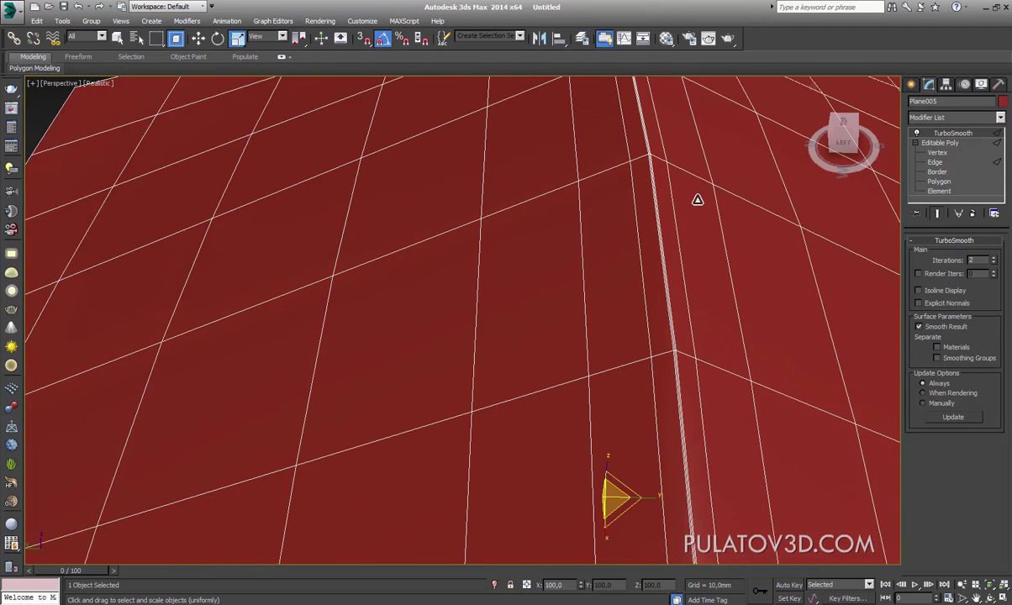
scroll(667, 242, "down", 3)
scroll(679, 260, "down", 3)
middle_click_drag(678, 260, 665, 290, "alt")
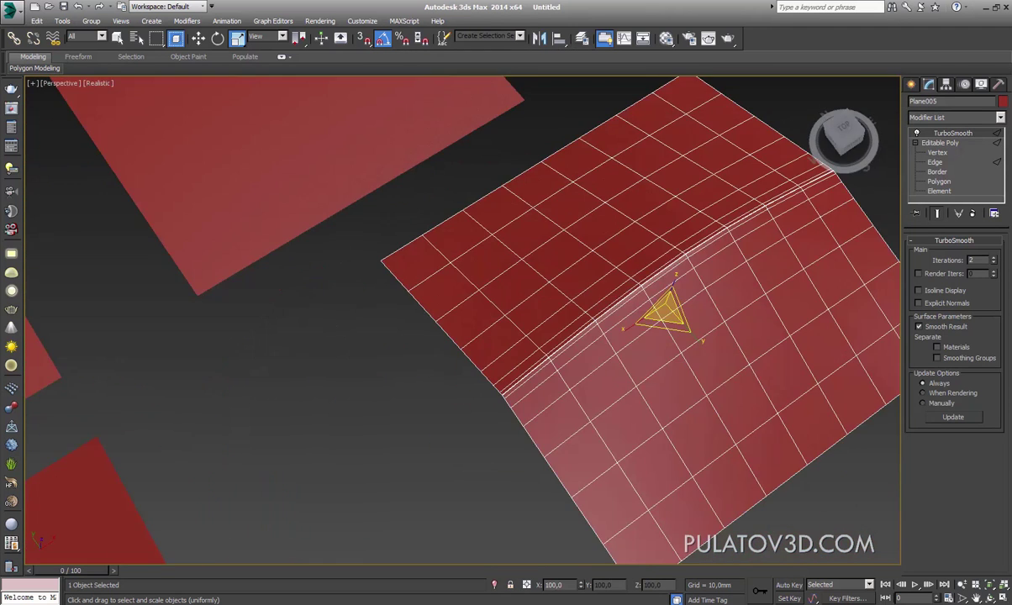
Step: Raise Plane005's TurboSmooth Iterations from 2 to 3
left_click(994, 258)
left_click(421, 398)
mouse_move(420, 399)
middle_mouse_down("alt")
mouse_move(696, 334)
mouse_move(665, 391)
mouse_move(631, 346)
mouse_move(603, 374)
middle_mouse_up("alt")
scroll(603, 374, "up", 3)
scroll(612, 373, "up", 3)
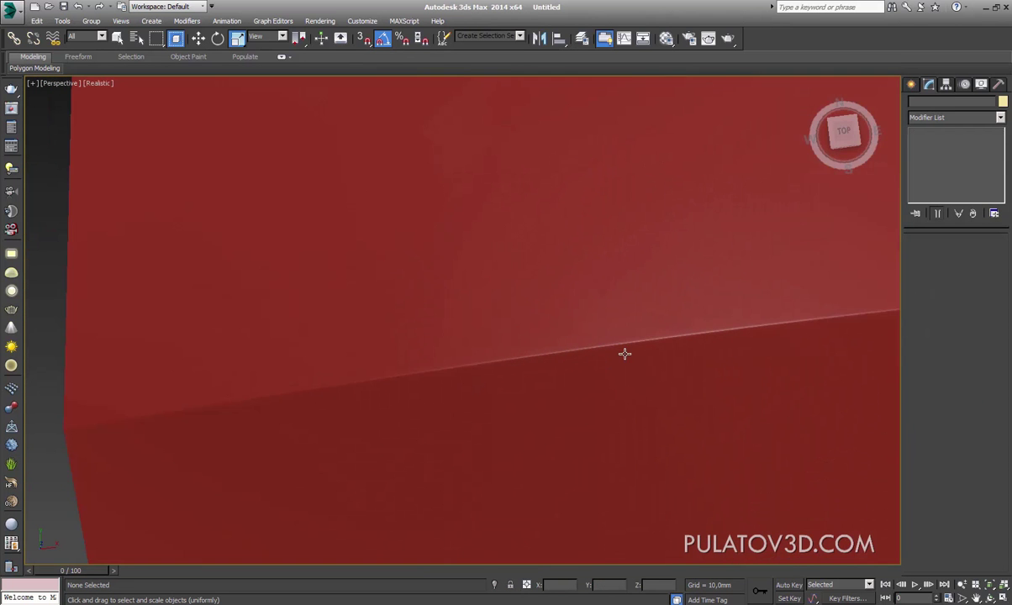
scroll(624, 353, "down", 5)
Step: Reselect the supported plane, orbit to compare its fold with the other planes, then deselect
left_click(683, 337)
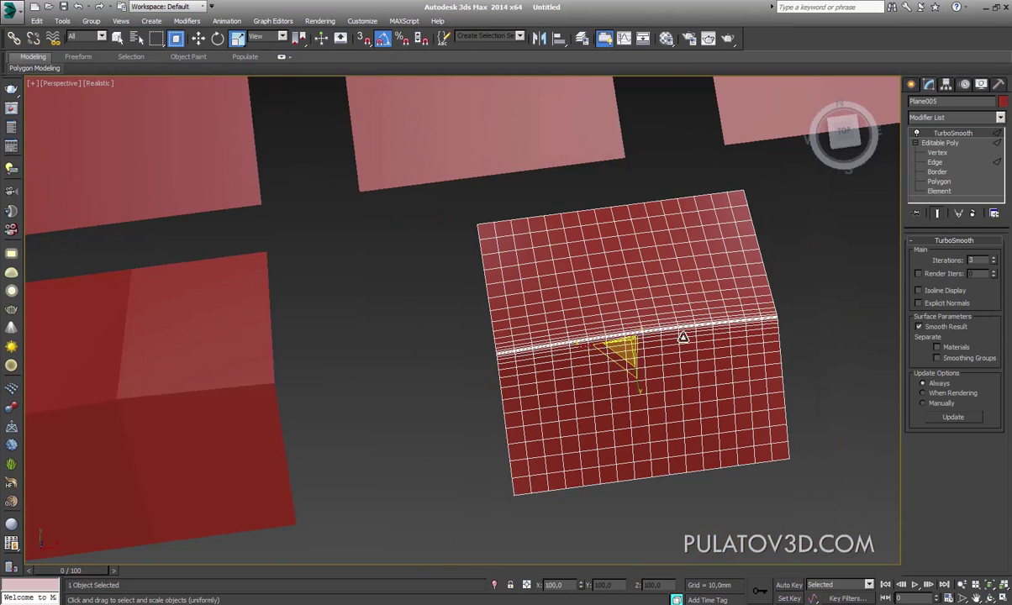
scroll(610, 290, "down", 5)
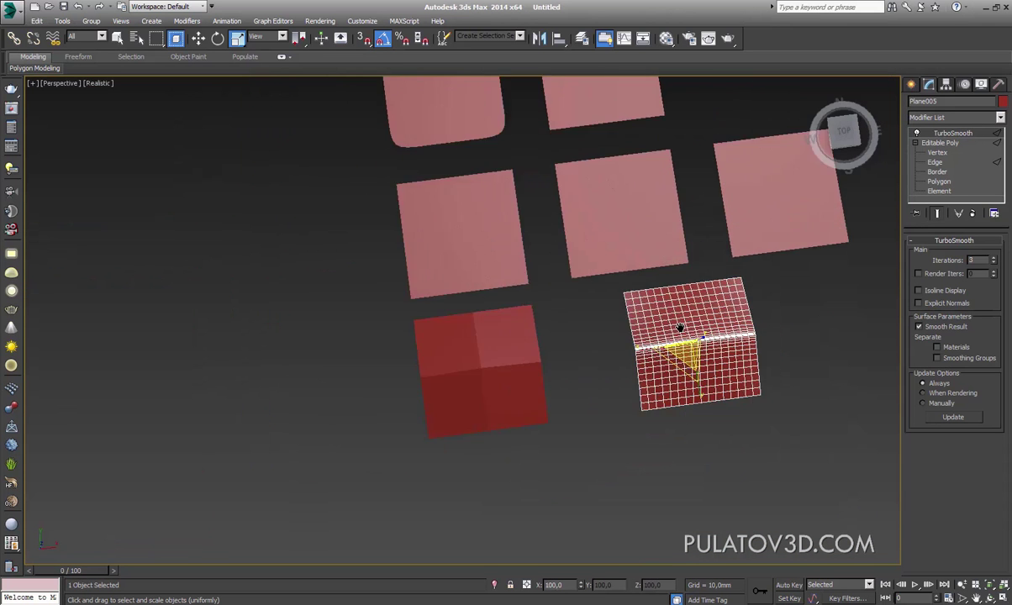
middle_click_drag(671, 339, 712, 234, "alt")
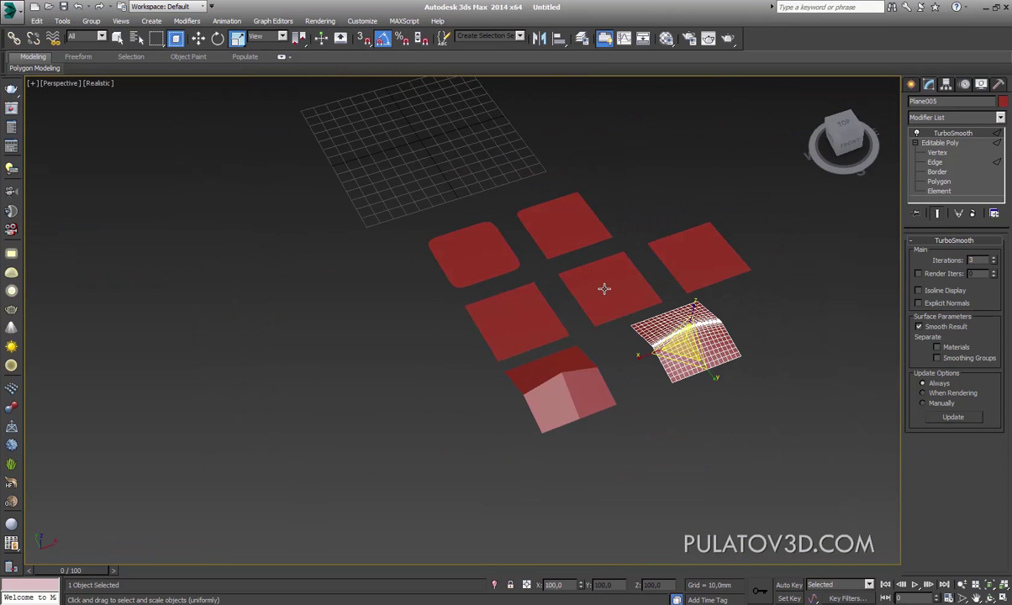
middle_click_drag(605, 289, 664, 280, "alt")
scroll(671, 276, "up", 3)
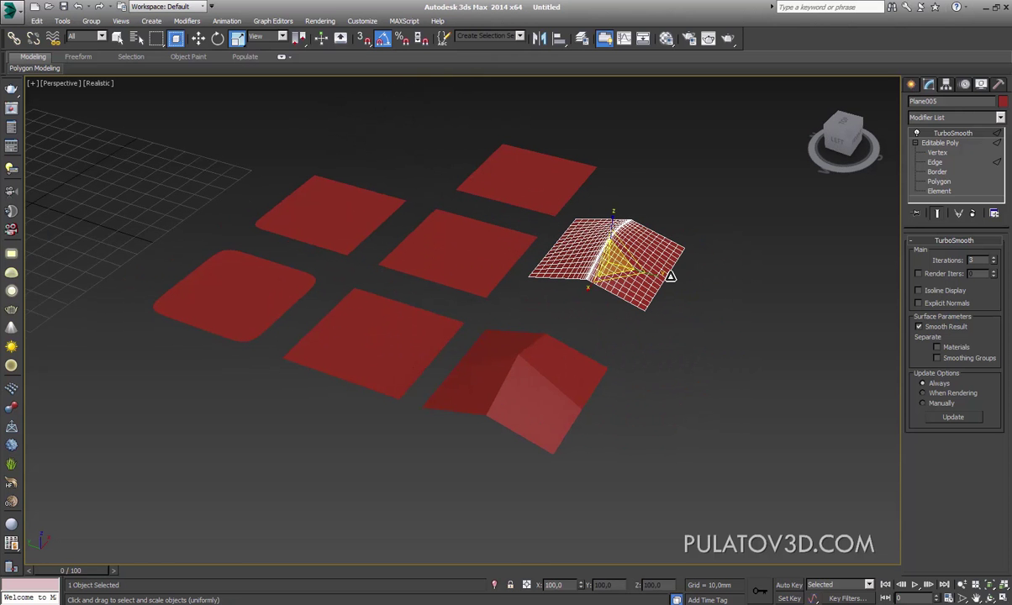
left_click(911, 84)
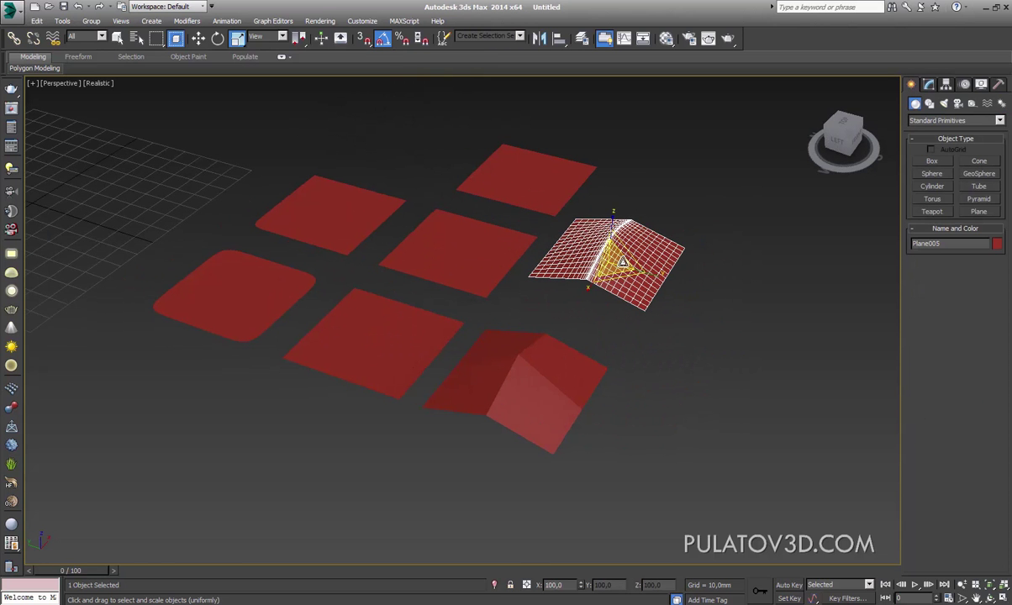
middle_click_drag(651, 249, 625, 243)
left_click(655, 349)
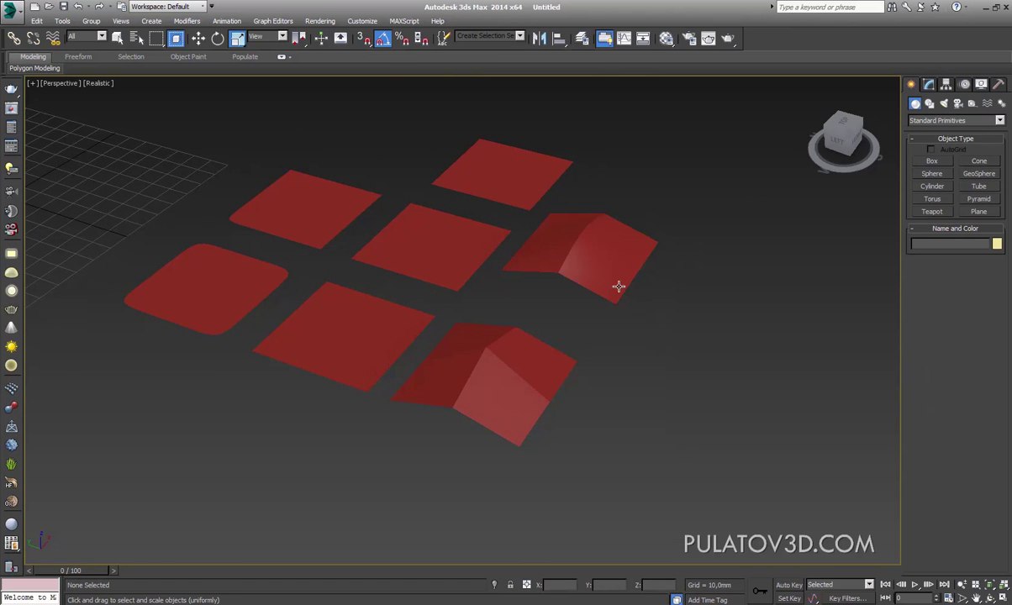
Step: Draw Box001, a purple cube about 40.6 mm per side, beside the folded planes
mouse_move(617, 287)
middle_mouse_down("alt")
mouse_move(671, 290)
mouse_move(695, 325)
mouse_move(622, 316)
mouse_move(596, 280)
mouse_move(687, 317)
middle_mouse_up("alt")
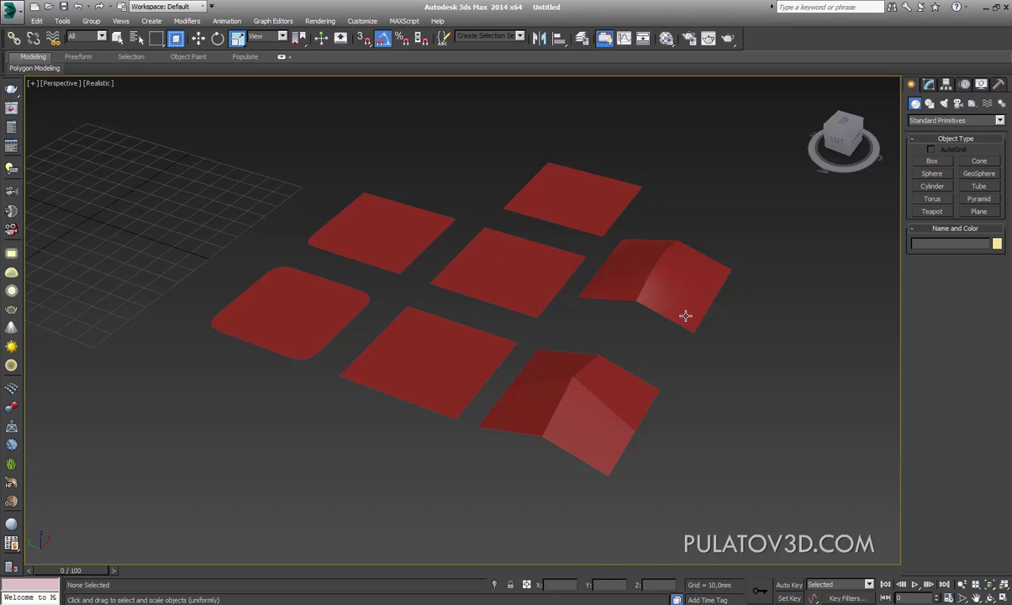
middle_click_drag(646, 359, 583, 333)
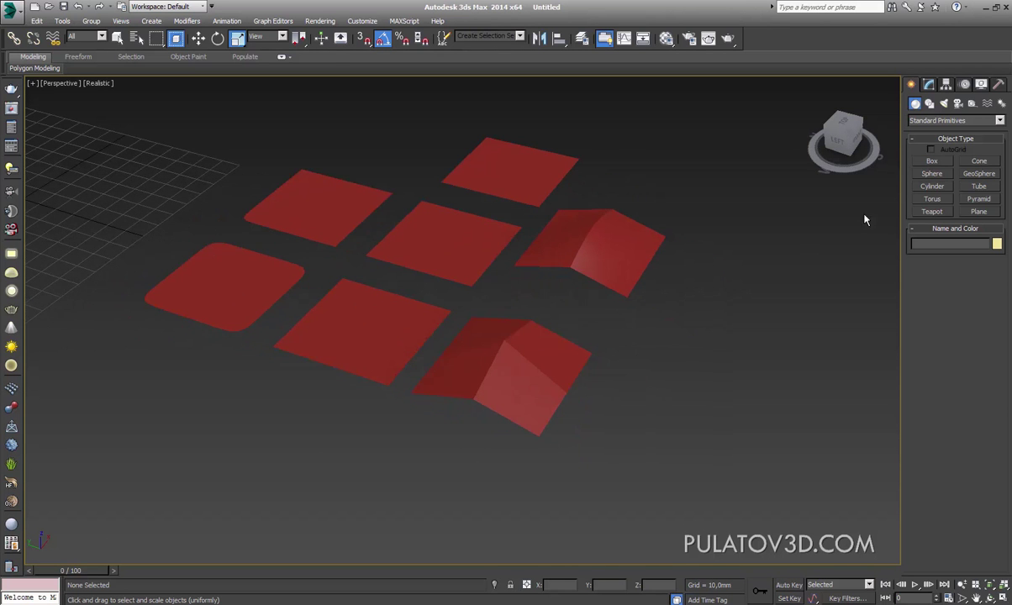
left_click(932, 160)
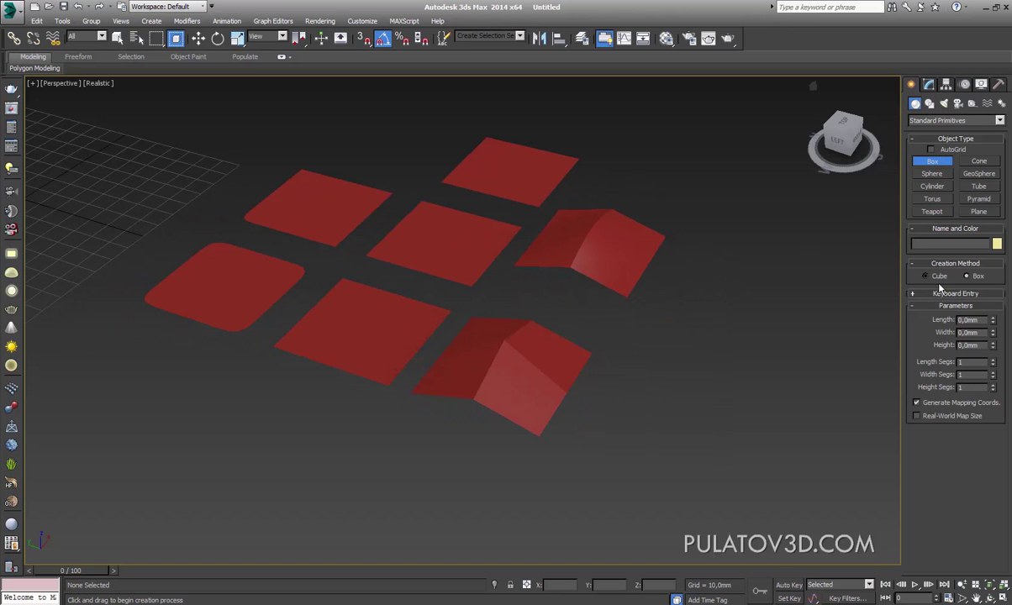
left_click_drag(708, 398, 739, 438)
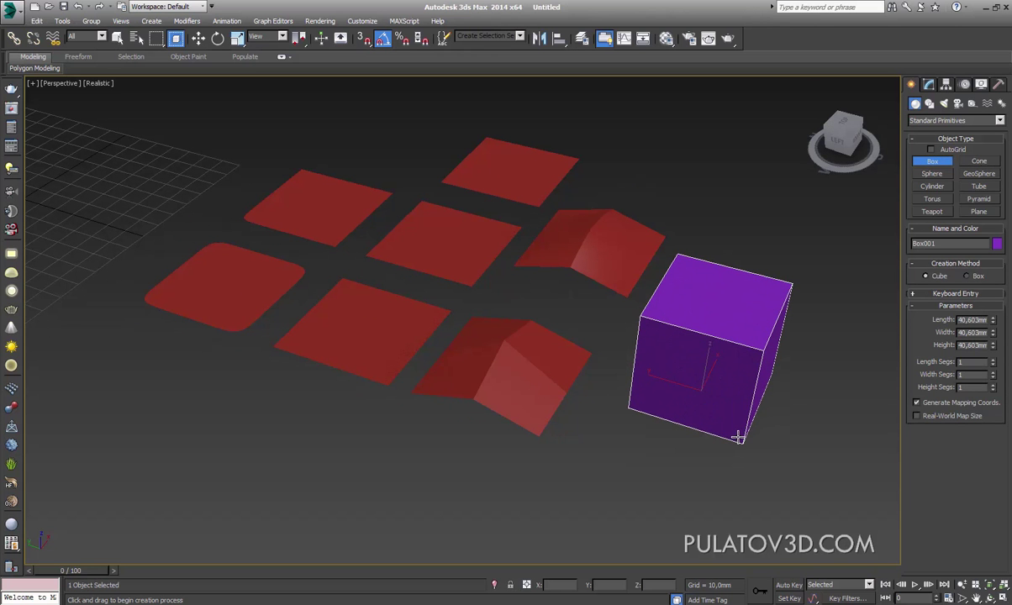
left_click(199, 39)
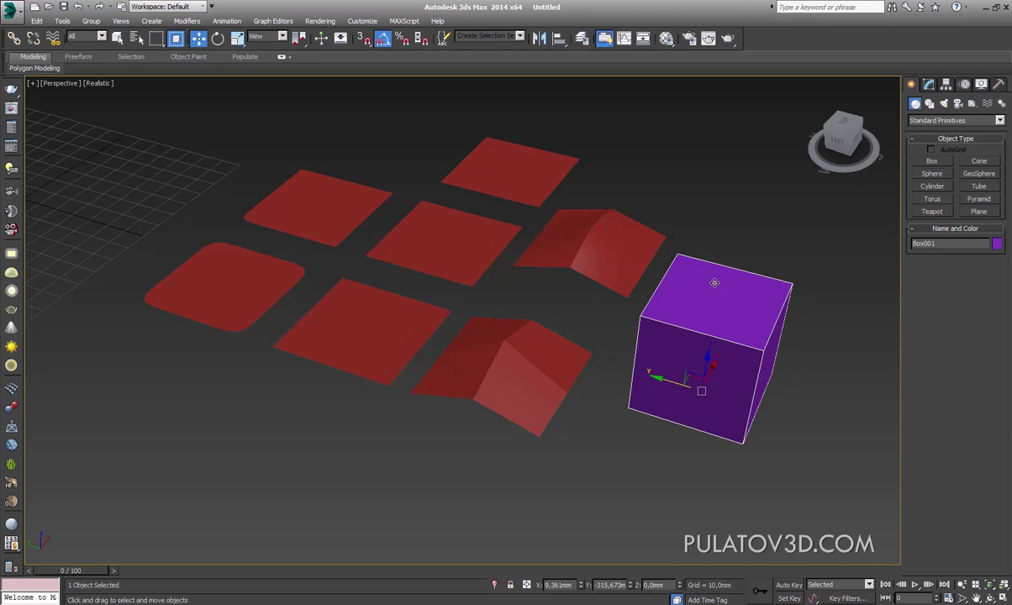
scroll(661, 323, "up", 5)
mouse_move(640, 323)
middle_mouse_down("alt")
mouse_move(697, 347)
mouse_move(689, 339)
middle_mouse_up("alt")
left_click(380, 323)
middle_click_drag(380, 323, 388, 339, "alt")
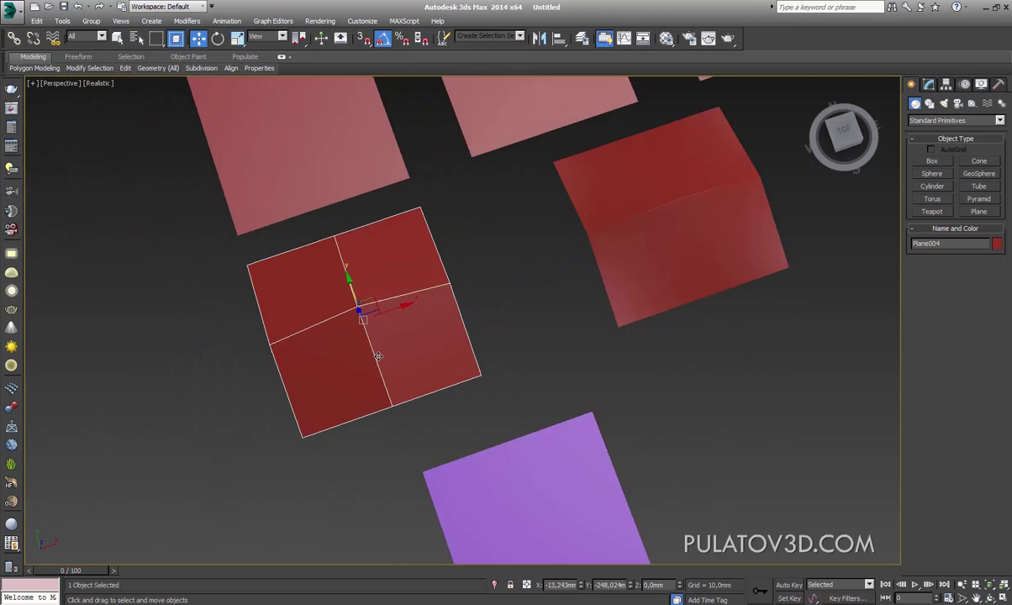
middle_click_drag(645, 264, 500, 341, "alt")
scroll(500, 340, "up", 4)
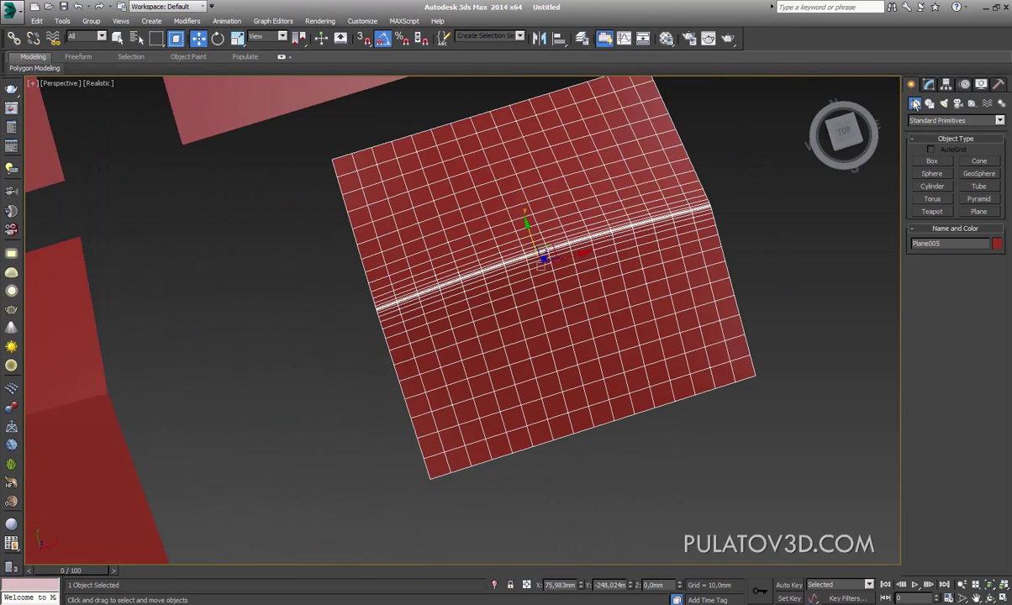
left_click(928, 85)
key("F4")
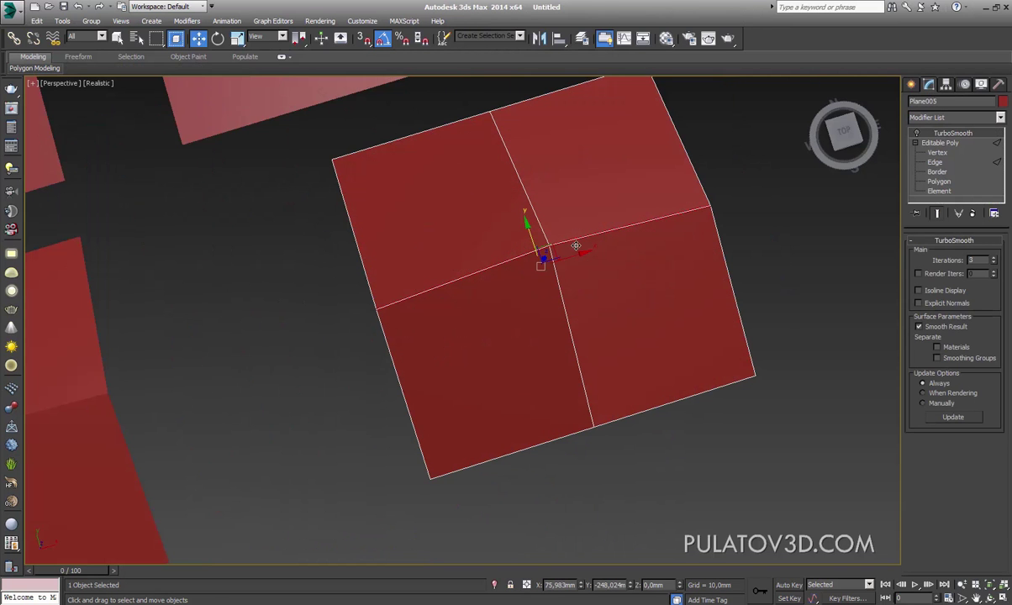
left_click(237, 38)
mouse_move(521, 252)
middle_mouse_down("alt")
mouse_move(542, 271)
mouse_move(582, 280)
mouse_move(597, 303)
mouse_move(571, 274)
middle_mouse_up("alt")
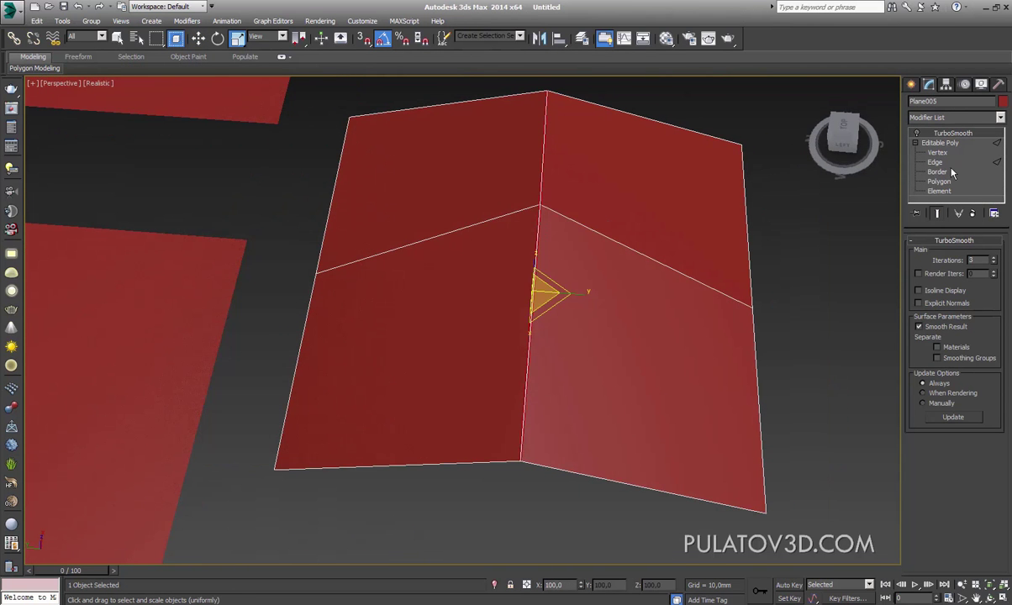
key("2")
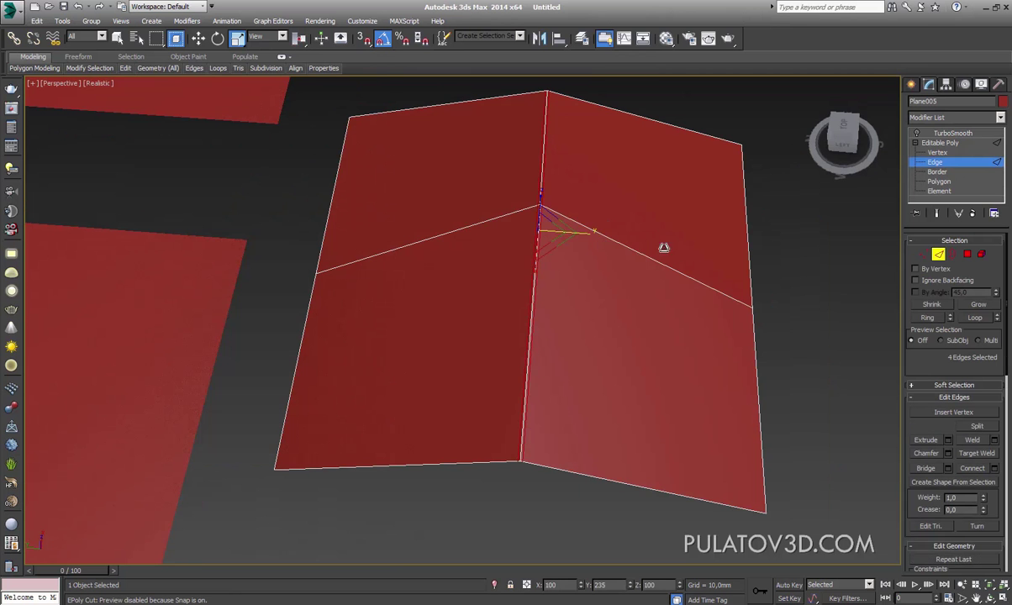
key("F3")
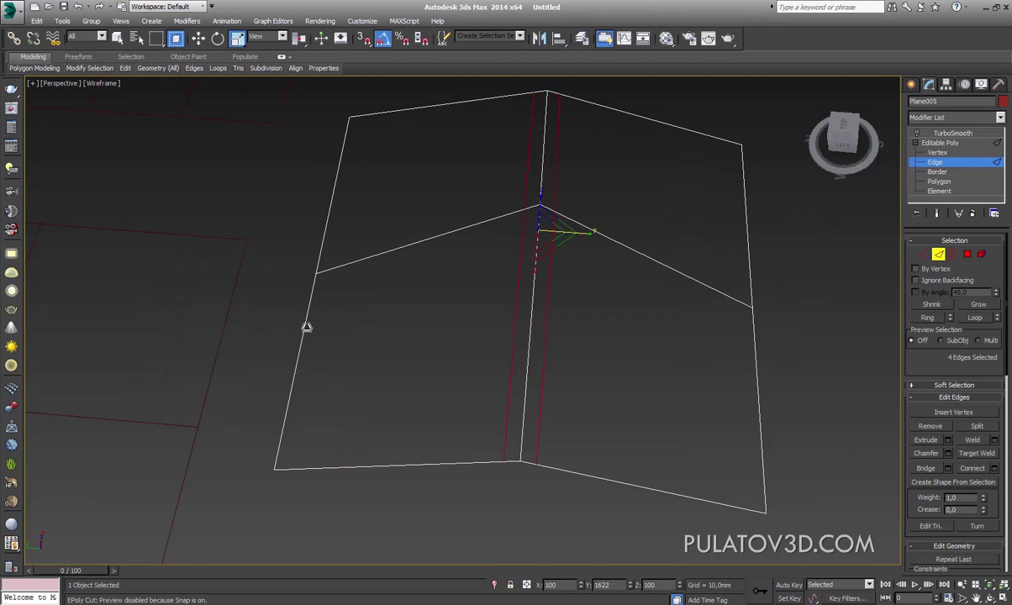
key("F3")
left_click(953, 133)
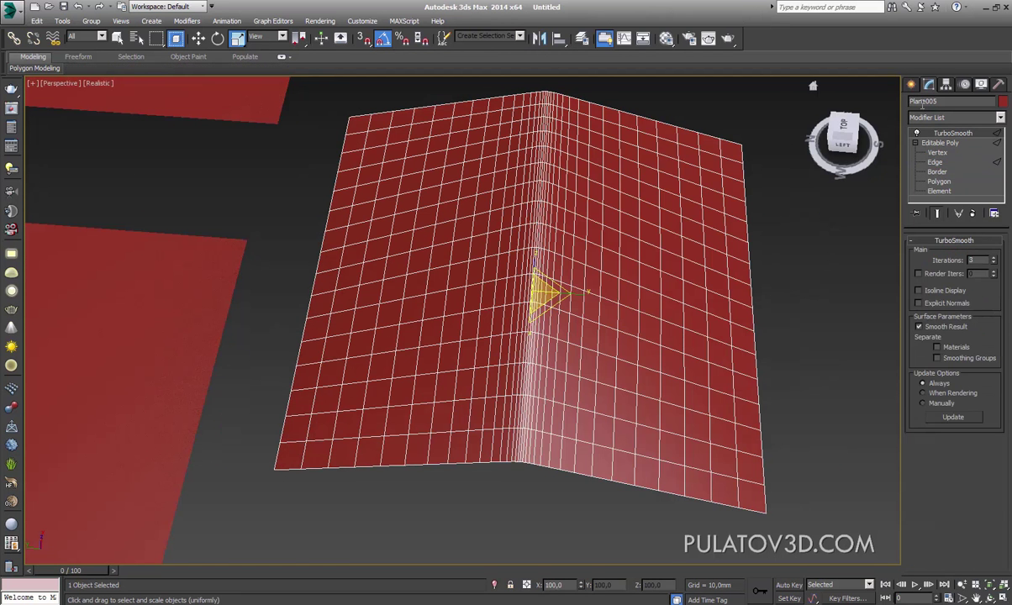
left_click(912, 84)
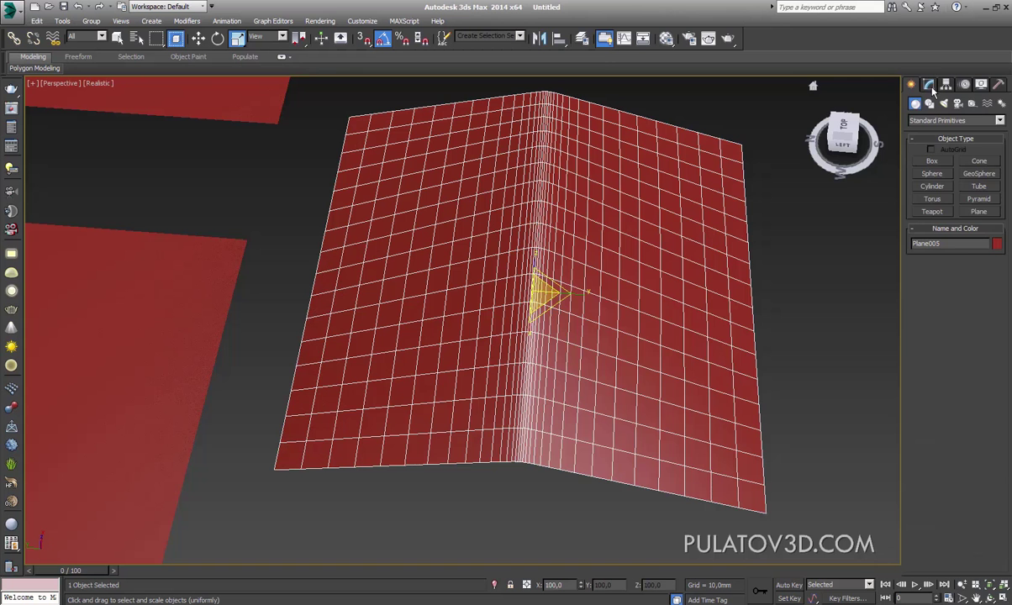
left_click(930, 86)
left_click(912, 84)
left_click(808, 277)
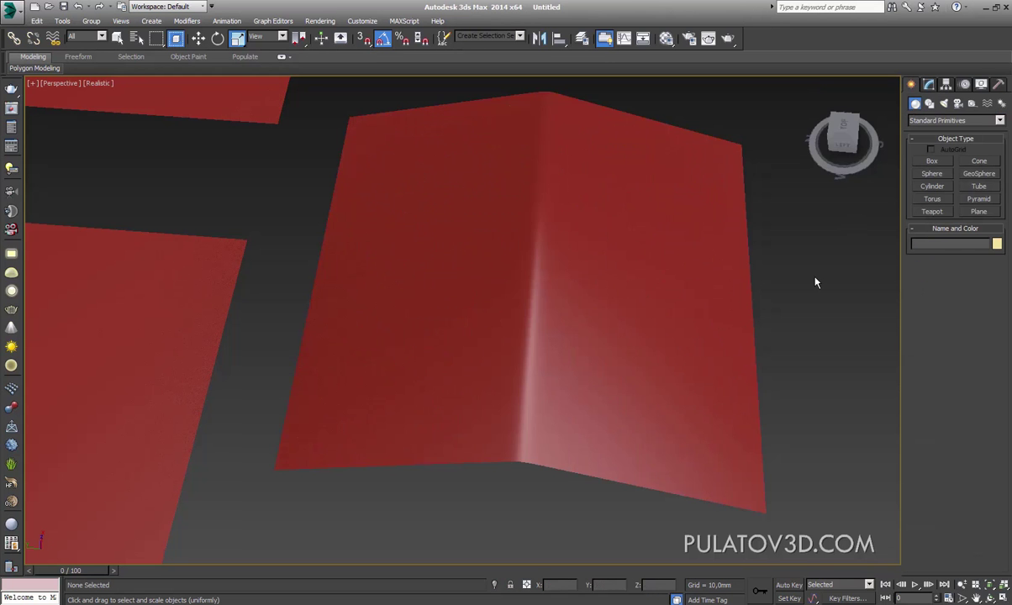
mouse_move(729, 262)
middle_mouse_down("alt")
mouse_move(644, 303)
mouse_move(499, 252)
middle_mouse_up("alt")
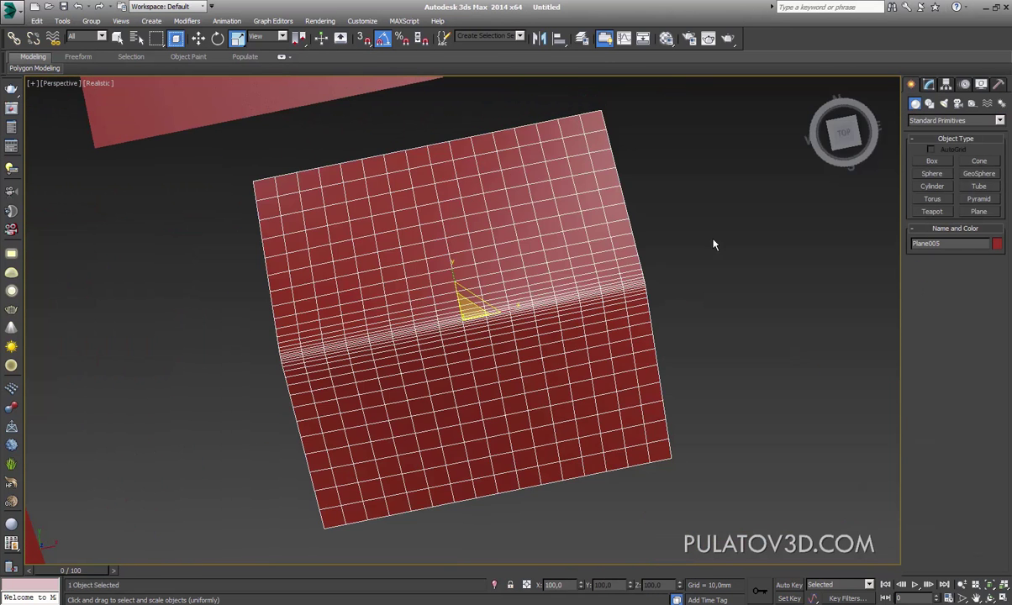
mouse_move(495, 290)
middle_mouse_down("alt")
mouse_move(536, 282)
mouse_move(673, 296)
mouse_move(533, 300)
mouse_move(608, 286)
mouse_move(622, 260)
middle_mouse_up("alt")
scroll(553, 219, "down", 5)
left_click(530, 324)
key("z")
left_click(671, 299)
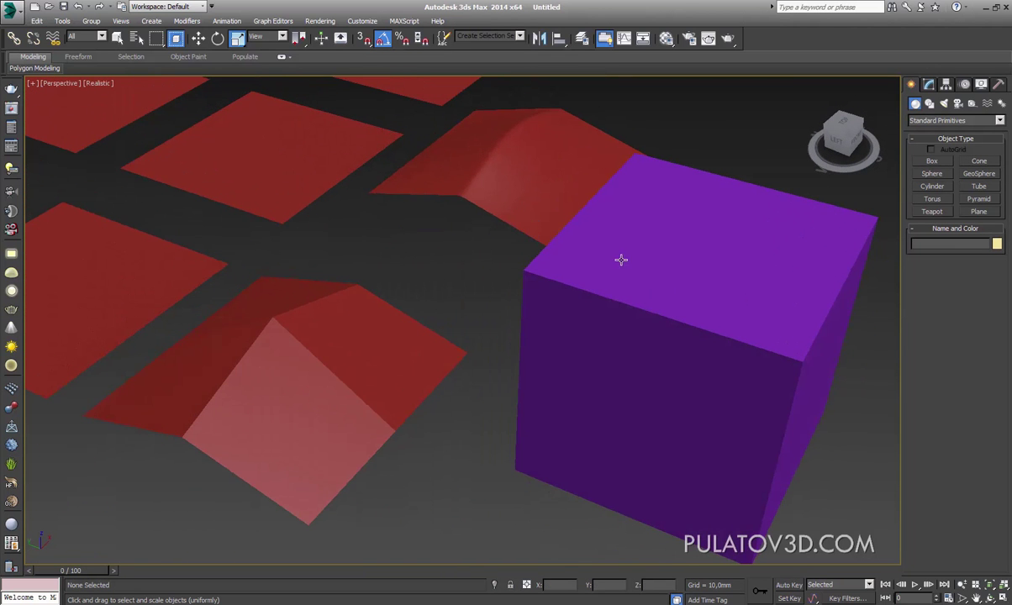
left_click(552, 157)
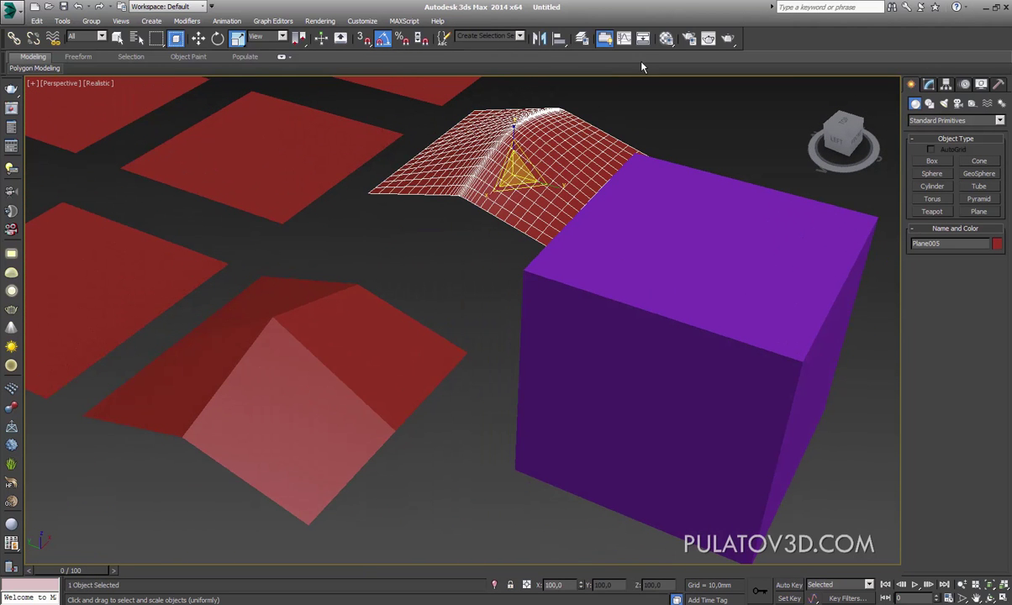
key("r")
left_click(744, 305)
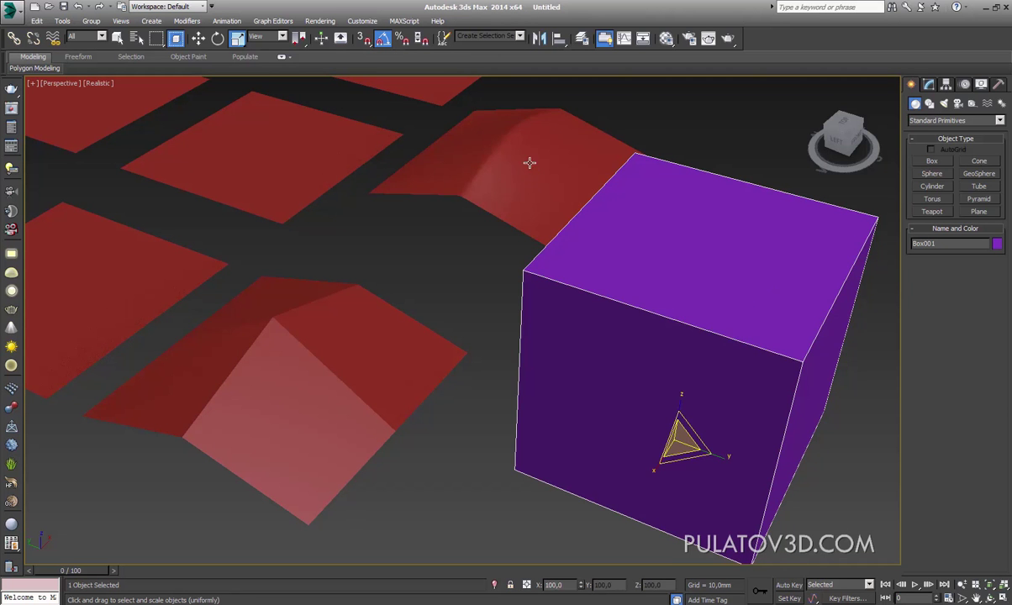
left_click(499, 153)
mouse_move(502, 123)
middle_mouse_down("alt")
mouse_move(533, 134)
mouse_move(350, 182)
middle_mouse_up("alt")
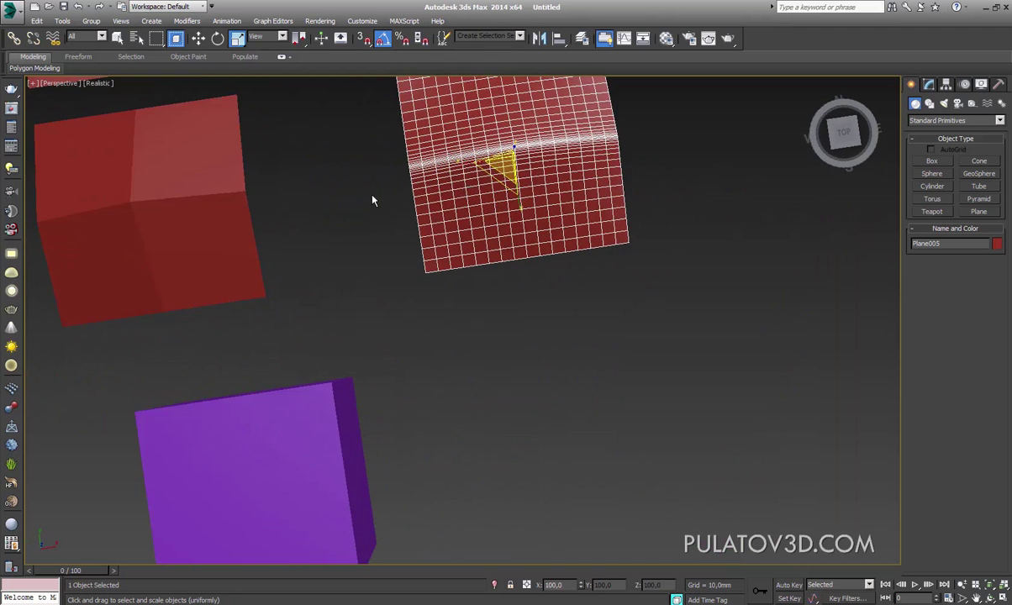
left_click(349, 183)
scroll(539, 282, "up", 3)
left_click(508, 197)
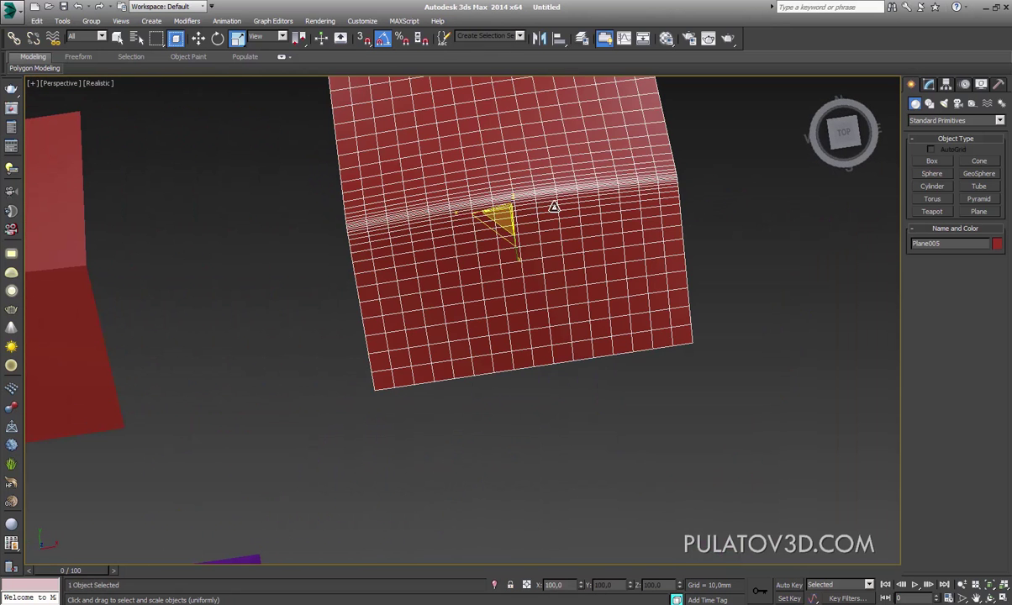
left_click(728, 179)
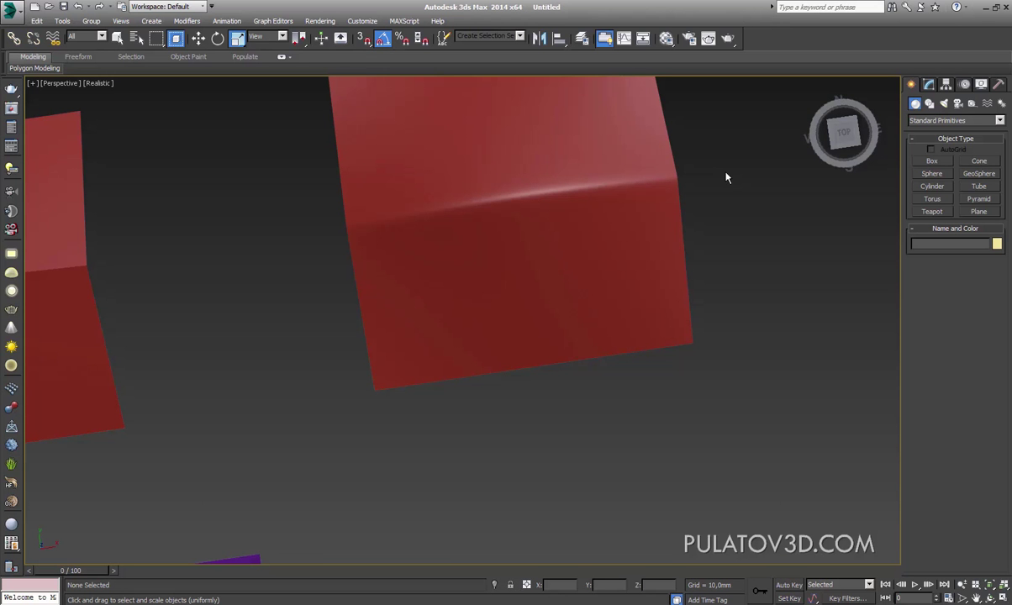
left_click(584, 190)
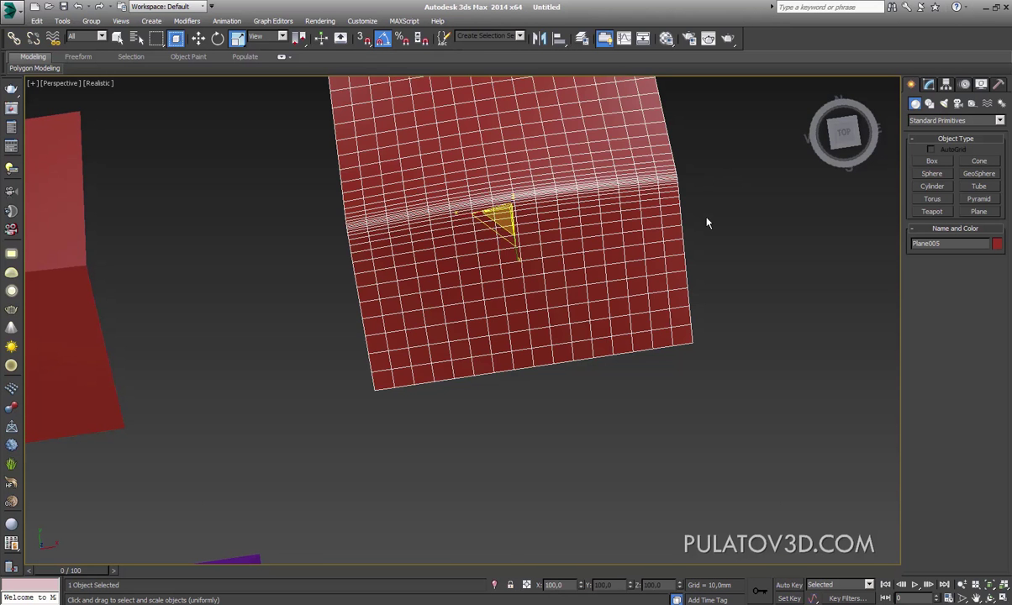
mouse_move(706, 212)
middle_mouse_down("alt")
mouse_move(631, 201)
mouse_move(591, 222)
middle_mouse_up("alt")
scroll(591, 222, "down", 5)
Step: Zoom to Plane005 and show its TurboSmooth over Editable Poly stack with the low-poly cage
scroll(617, 242, "down", 5)
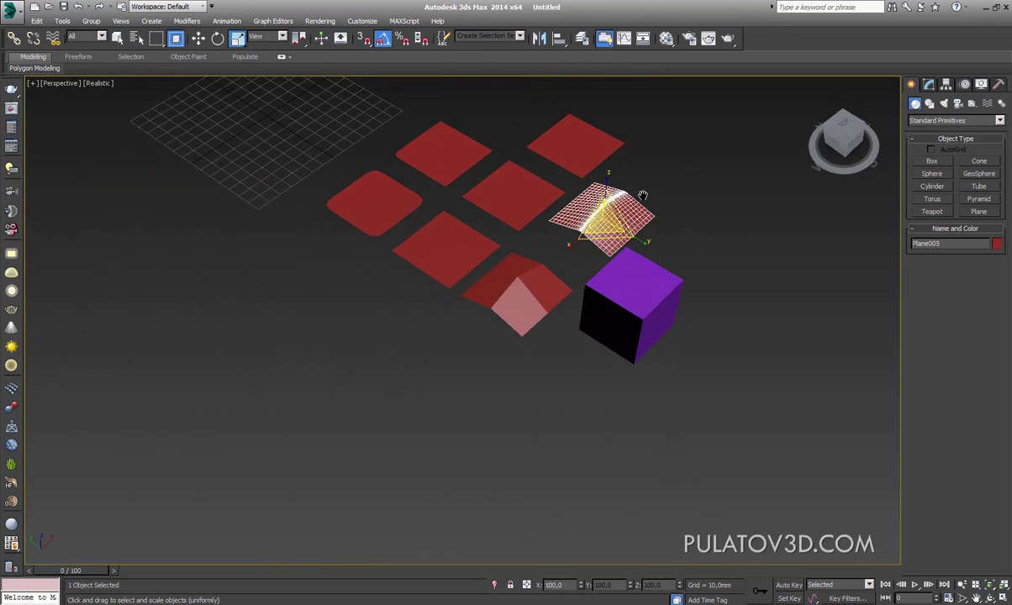
mouse_move(639, 199)
middle_mouse_down("alt")
mouse_move(675, 224)
mouse_move(643, 272)
middle_mouse_up("alt")
scroll(644, 272, "up", 5)
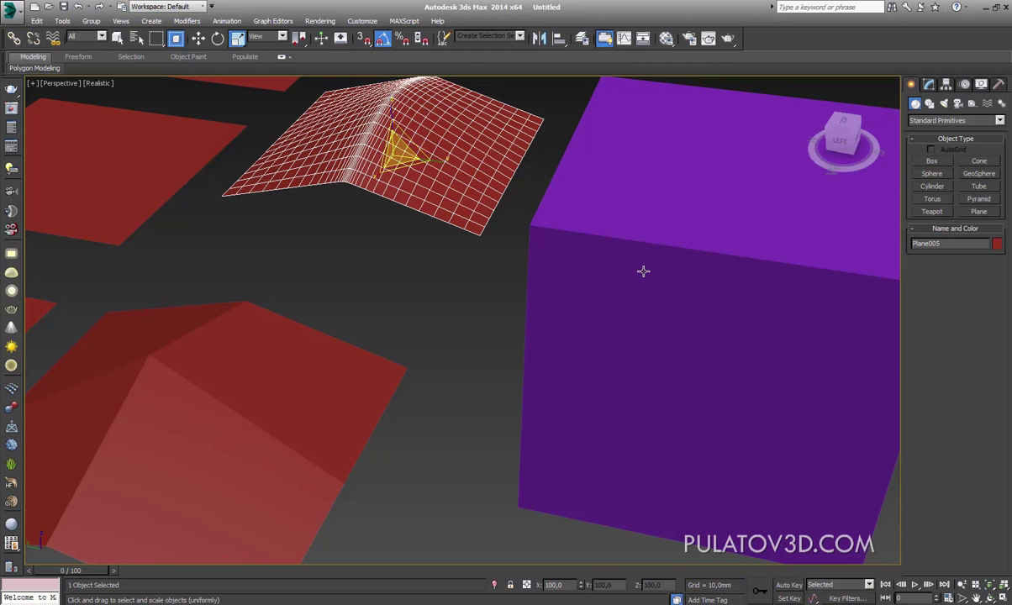
key("z")
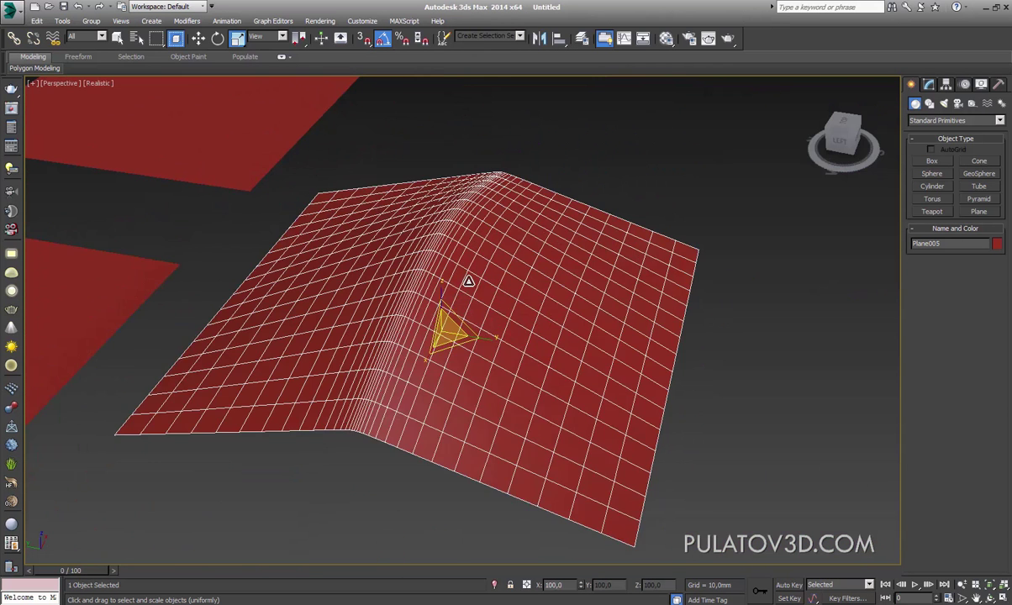
left_click(929, 88)
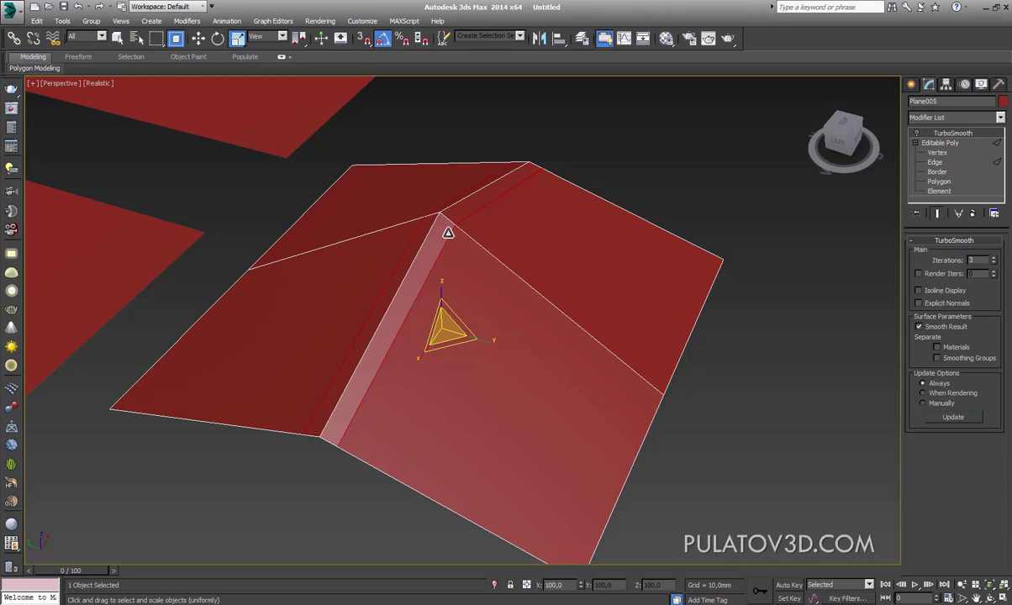
Step: Turn Show End Result on so Plane005 displays its 3-iteration smoothed mesh, then orbit around it
scroll(503, 228, "down", 3)
scroll(504, 228, "down", 3)
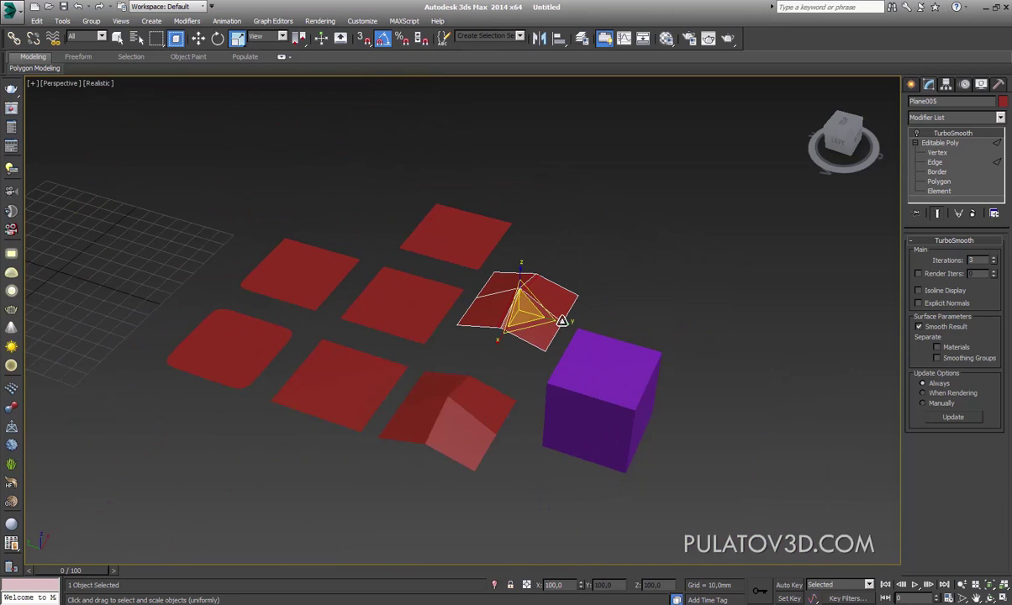
left_click(604, 369)
key("z")
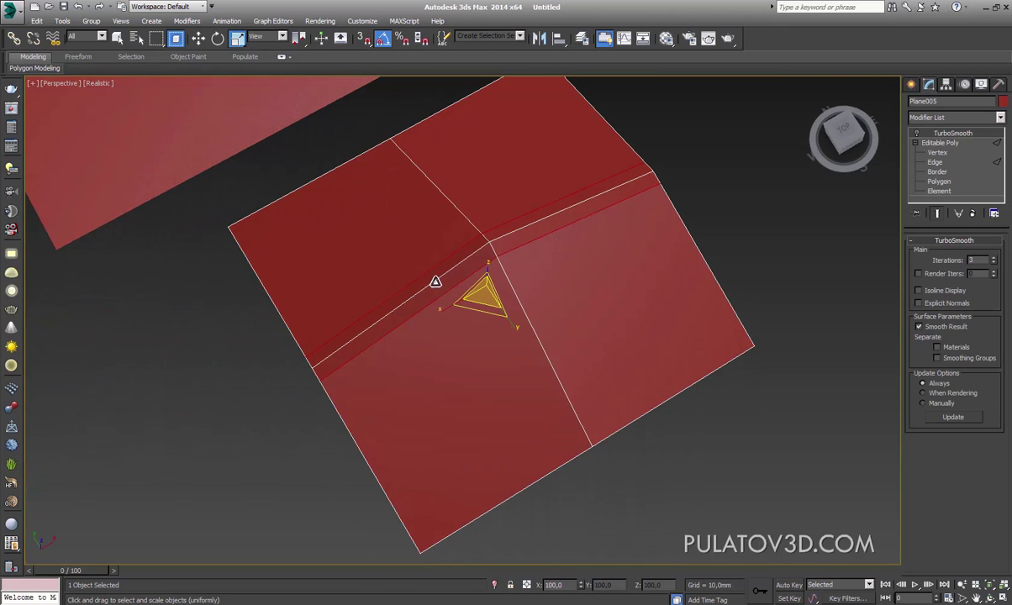
left_click(950, 132)
left_click(730, 227)
mouse_move(730, 227)
middle_mouse_down("alt")
mouse_move(605, 270)
mouse_move(687, 241)
mouse_move(759, 237)
mouse_move(707, 276)
mouse_move(588, 269)
mouse_move(565, 290)
mouse_move(583, 279)
middle_mouse_up("alt")
left_click(586, 290)
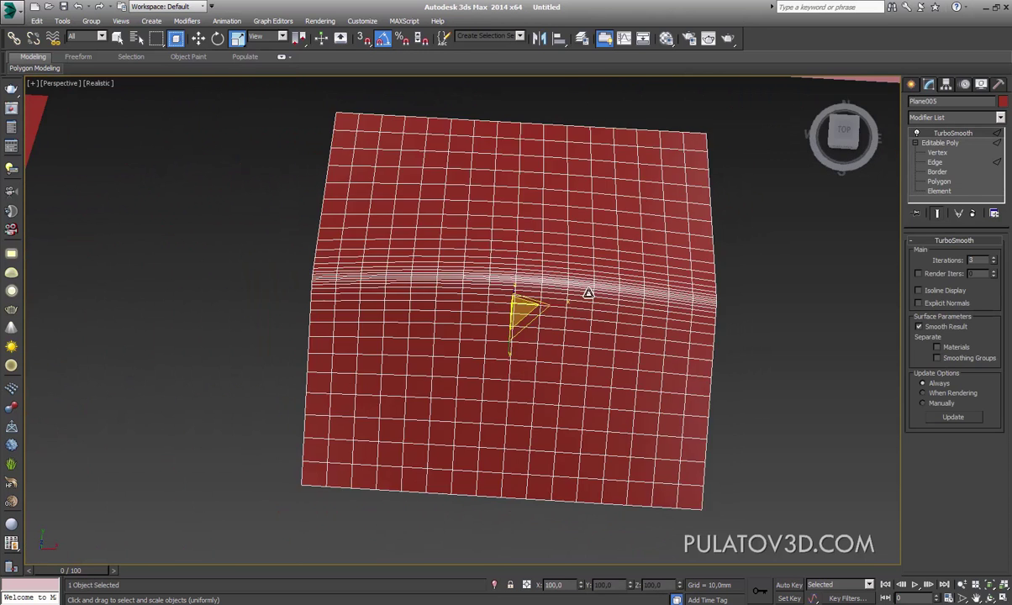
scroll(588, 290, "down", 5)
scroll(328, 290, "down", 3)
Step: Select the four edges across the plane's fold and show the viewport in wireframe
key("w")
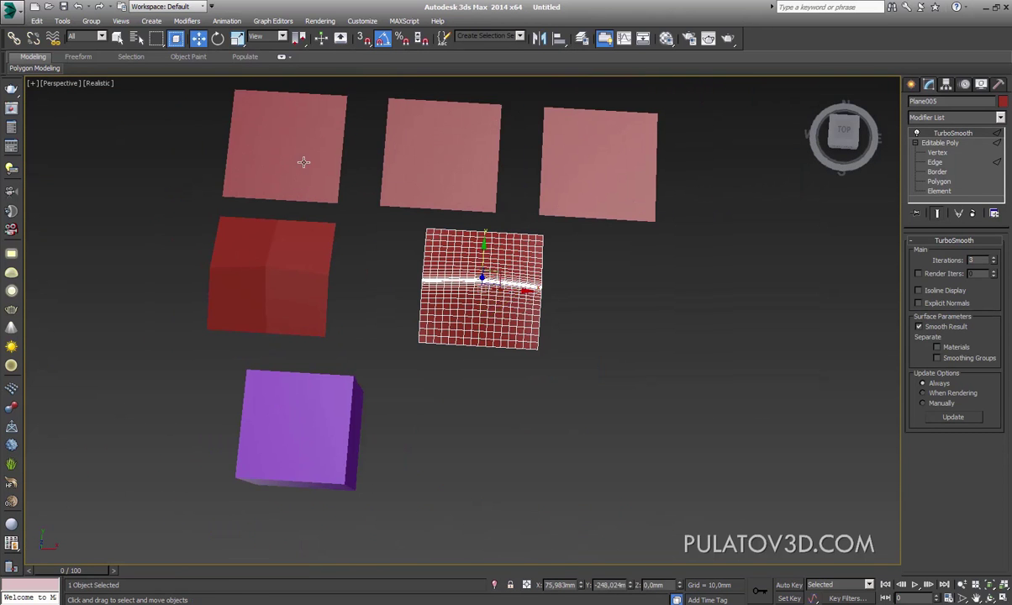
key("z")
mouse_move(539, 314)
middle_mouse_down("alt")
mouse_move(580, 252)
mouse_move(599, 255)
middle_mouse_up("alt")
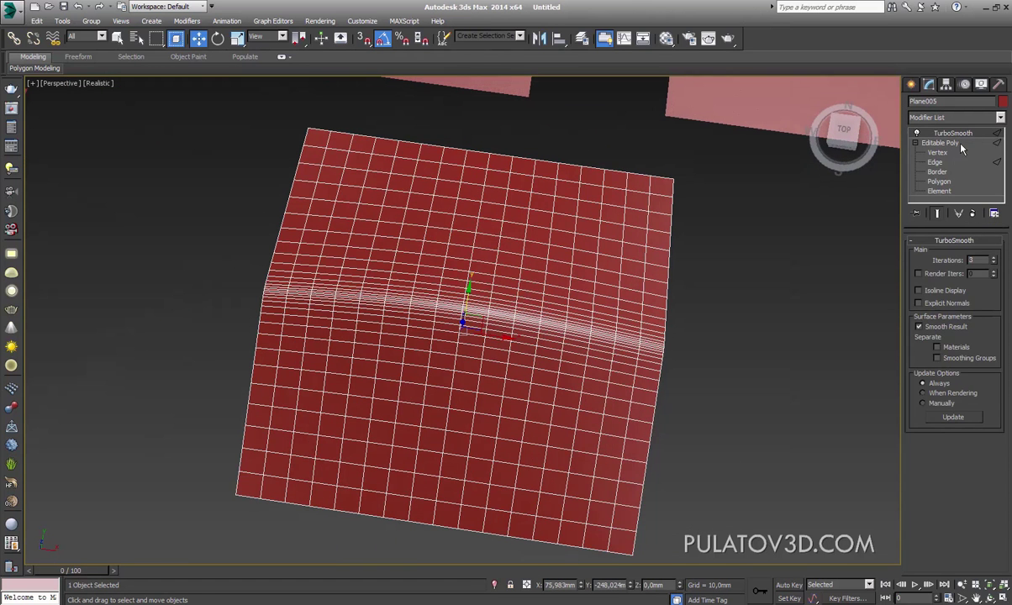
left_click(937, 152)
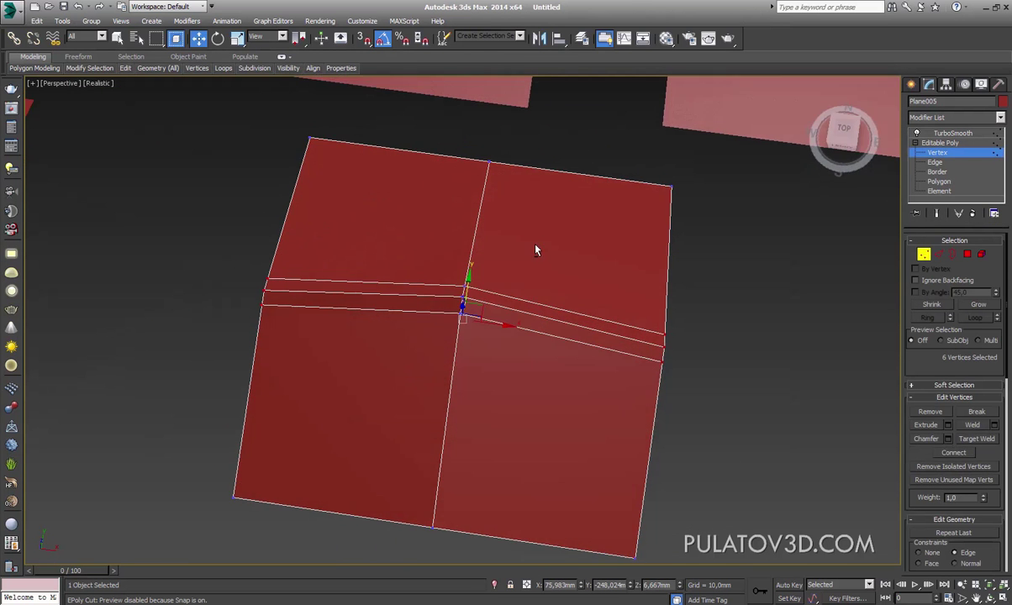
mouse_move(538, 249)
middle_mouse_down("alt")
mouse_move(527, 198)
mouse_move(476, 198)
mouse_move(497, 212)
mouse_move(542, 197)
mouse_move(552, 206)
middle_mouse_up("alt")
left_click(935, 161)
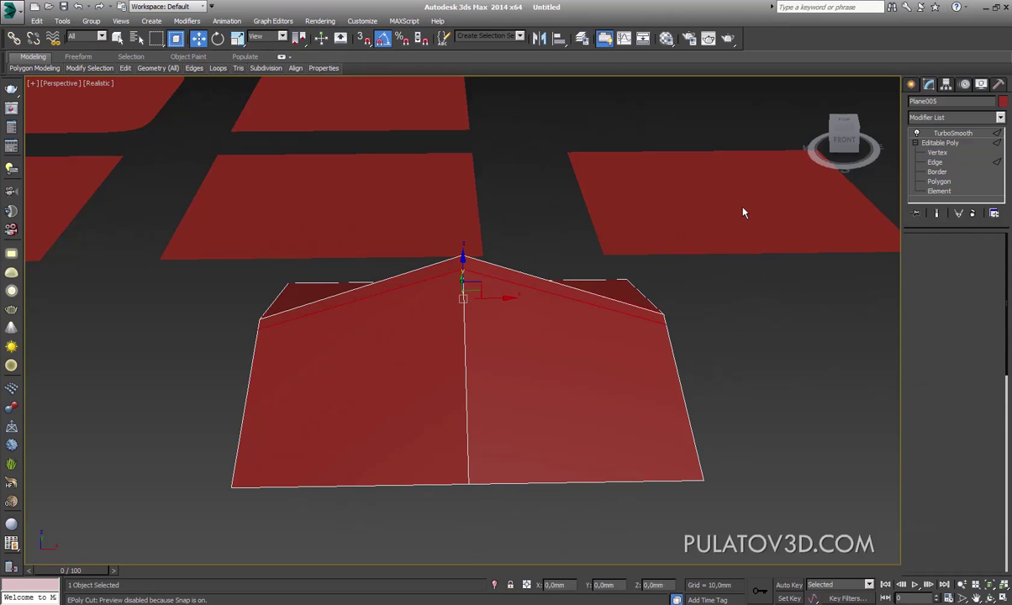
left_click_drag(554, 197, 433, 512)
mouse_move(437, 517)
middle_mouse_down("alt")
mouse_move(473, 402)
mouse_move(574, 435)
middle_mouse_up("alt")
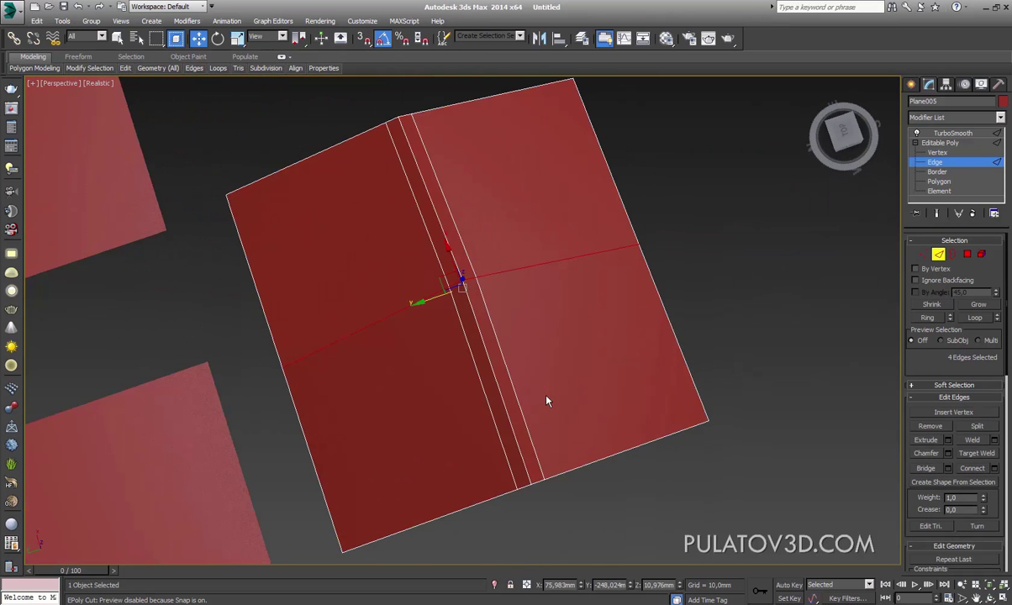
key("F3")
middle_click_drag(527, 289, 533, 312, "alt")
Step: Select the corner and middle side vertices and scale them outward to spread them
left_click(924, 254)
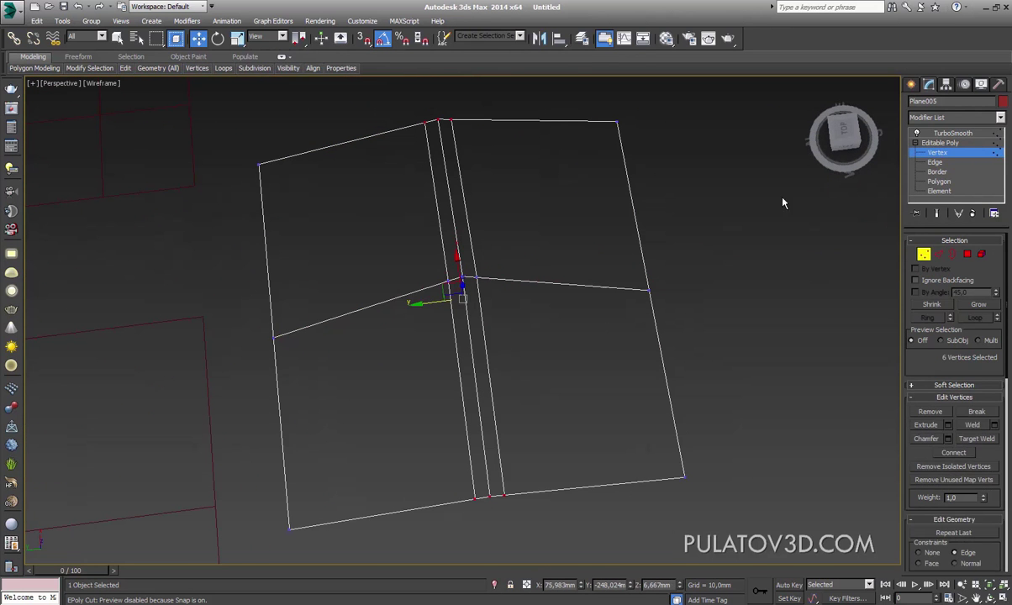
left_click(618, 122)
left_click(290, 530, "ctrl")
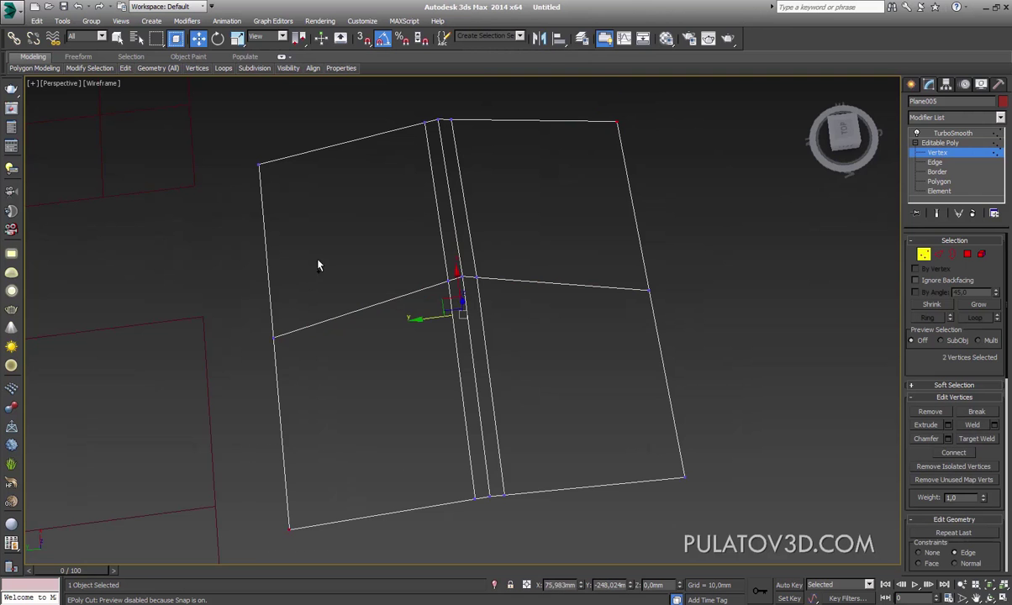
middle_click_drag(188, 198, 316, 271, "alt")
left_click_drag(310, 260, 235, 328)
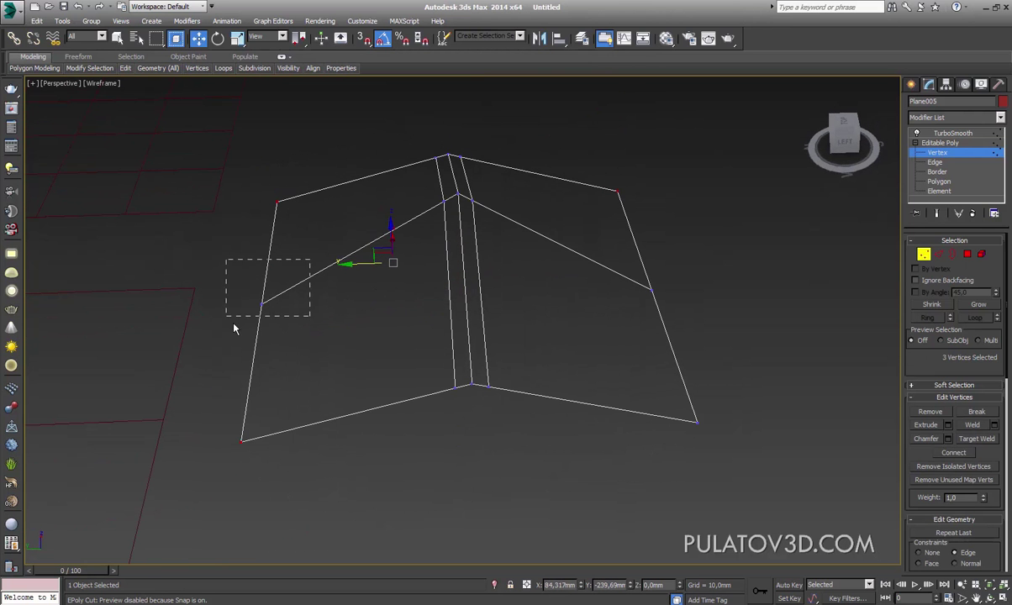
left_click_drag(702, 269, 639, 298)
key("r")
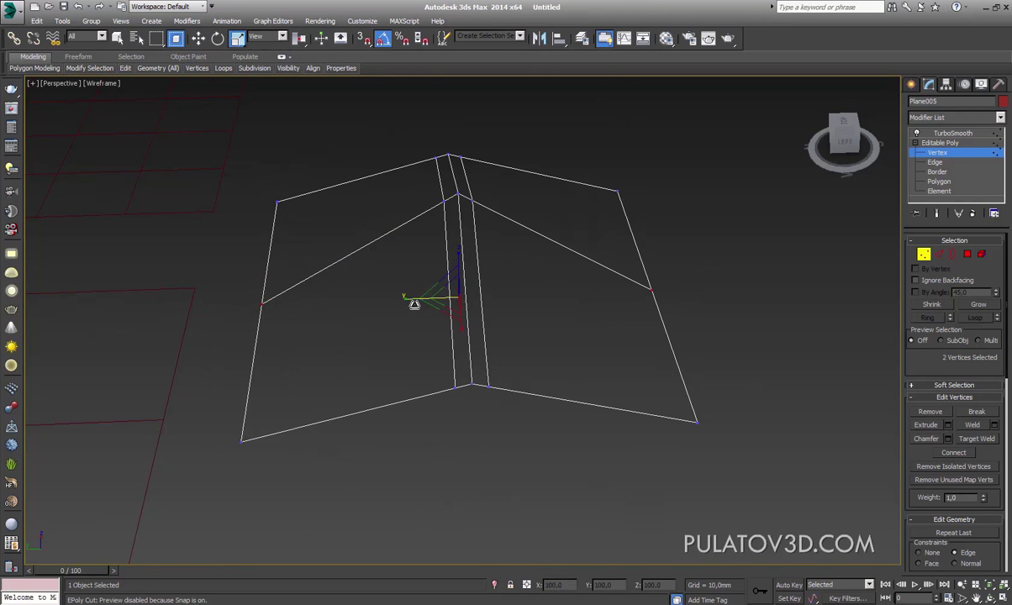
scroll(940, 367, "down", 2)
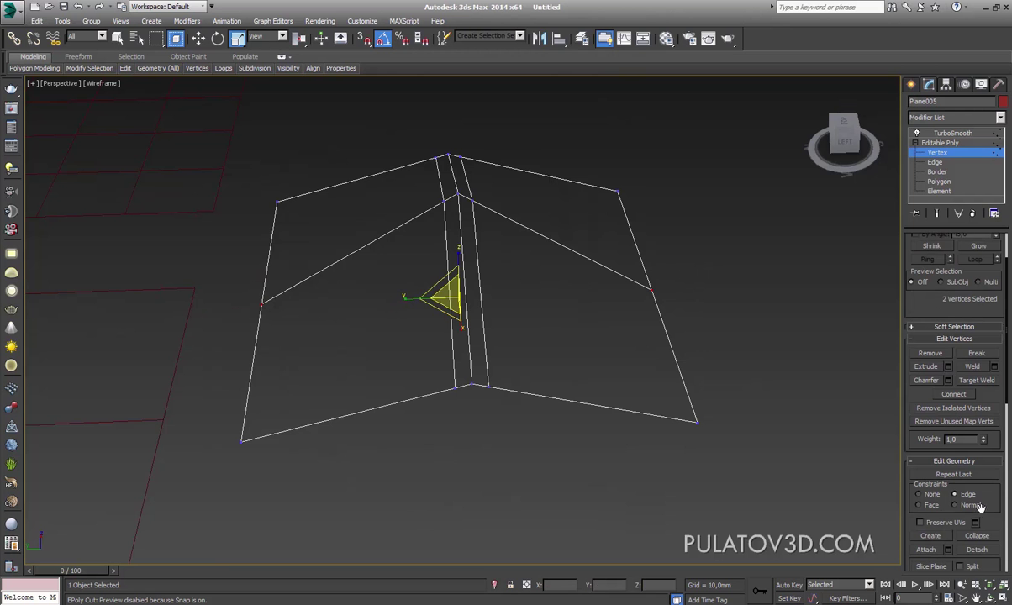
left_click_drag(415, 309, 403, 313)
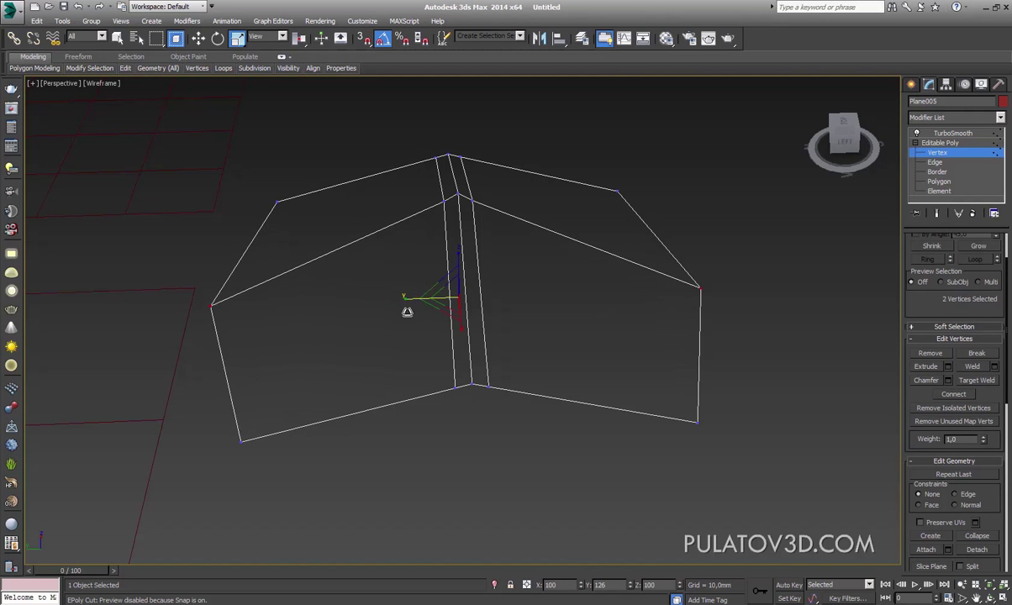
Step: Select more side vertices and spread them slightly apart
scroll(444, 227, "up", 3)
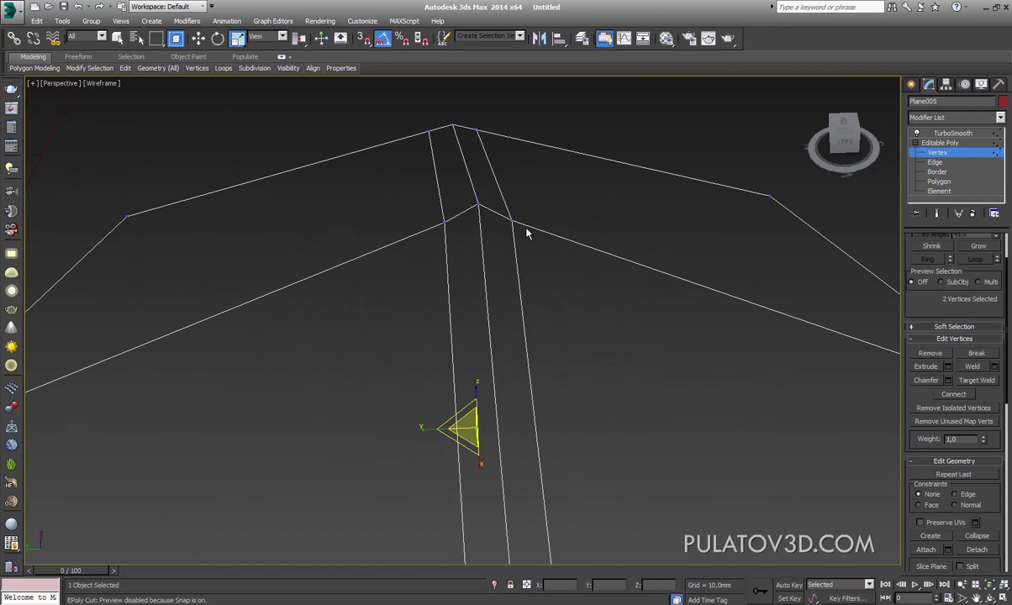
mouse_move(526, 213)
left_mouse_down()
mouse_move(428, 265)
mouse_move(428, 238)
left_mouse_up()
scroll(429, 238, "down", 5)
mouse_move(463, 249)
middle_mouse_down("alt")
mouse_move(471, 294)
mouse_move(516, 260)
middle_mouse_up("alt")
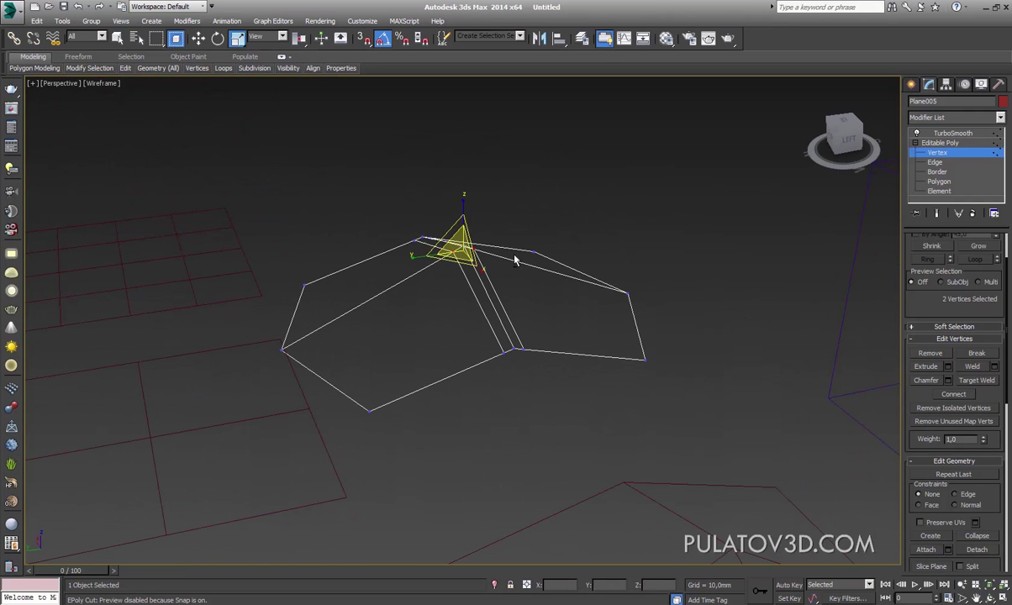
Step: Select side and ridge vertices, lifting the two ridge-end vertices slightly upward
left_click(283, 349, "ctrl")
left_click(198, 38)
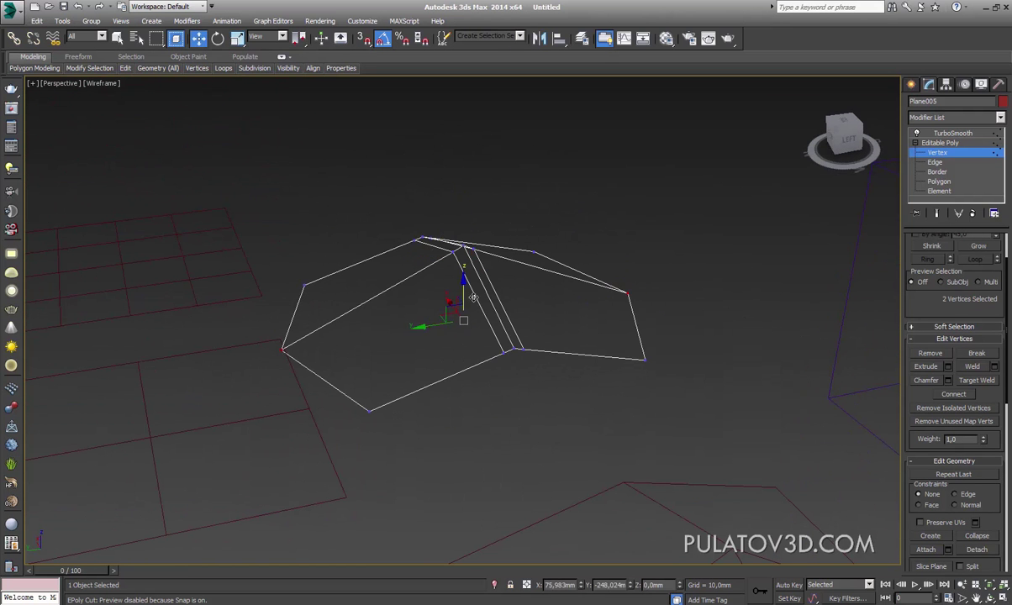
middle_click_drag(469, 296, 481, 293, "alt")
scroll(470, 294, "up", 5)
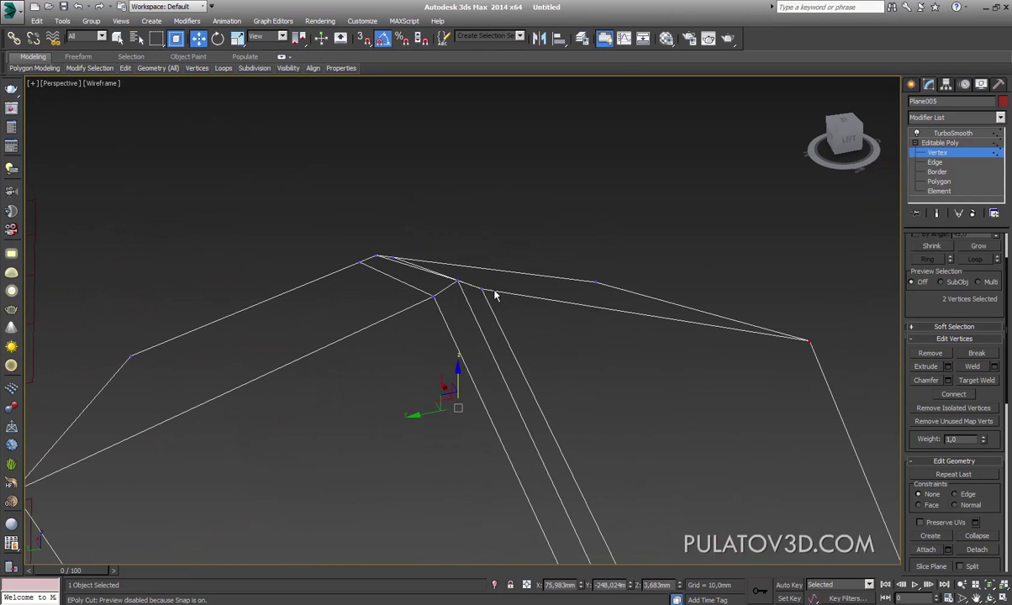
left_click(456, 286)
mouse_move(423, 319)
middle_mouse_down("alt")
mouse_move(471, 272)
mouse_move(505, 284)
mouse_move(538, 278)
middle_mouse_up("alt")
left_click(472, 272, "ctrl")
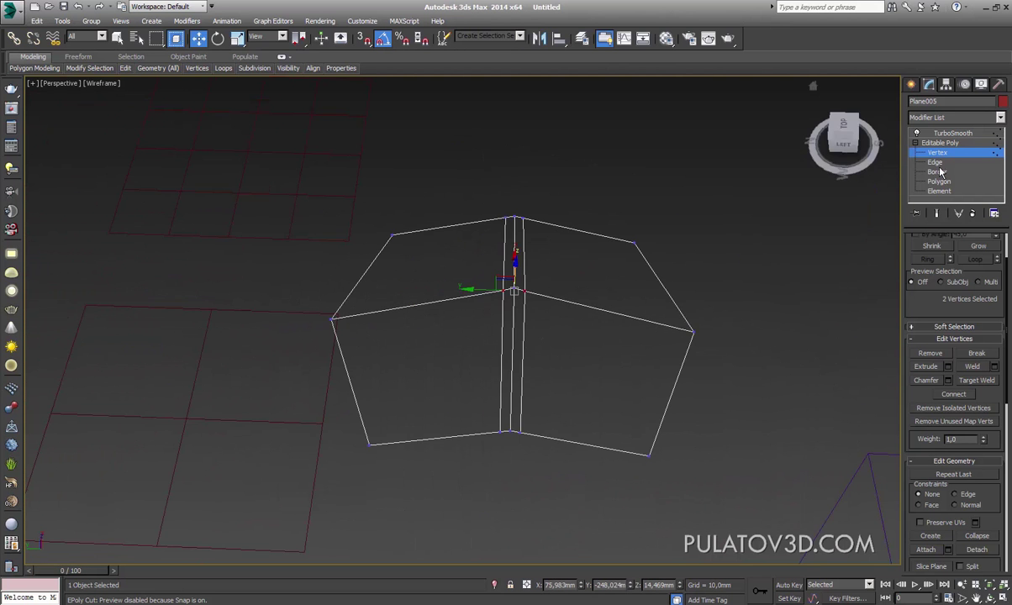
Step: Extrude the four cross edges into a narrow support band with Width 1,175mm
key("2")
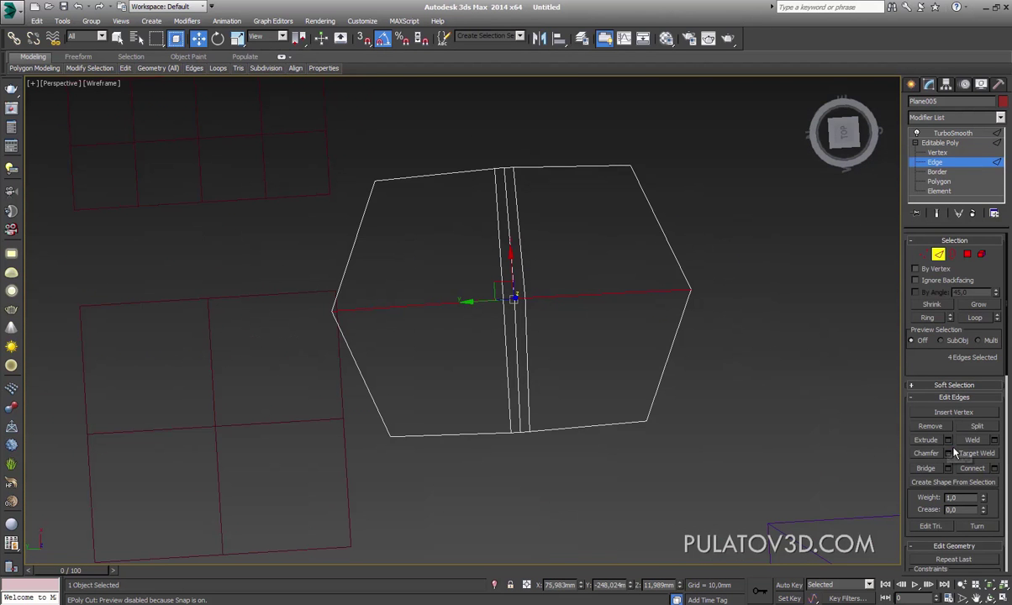
left_click(948, 440)
left_click_drag(472, 344, 476, 357)
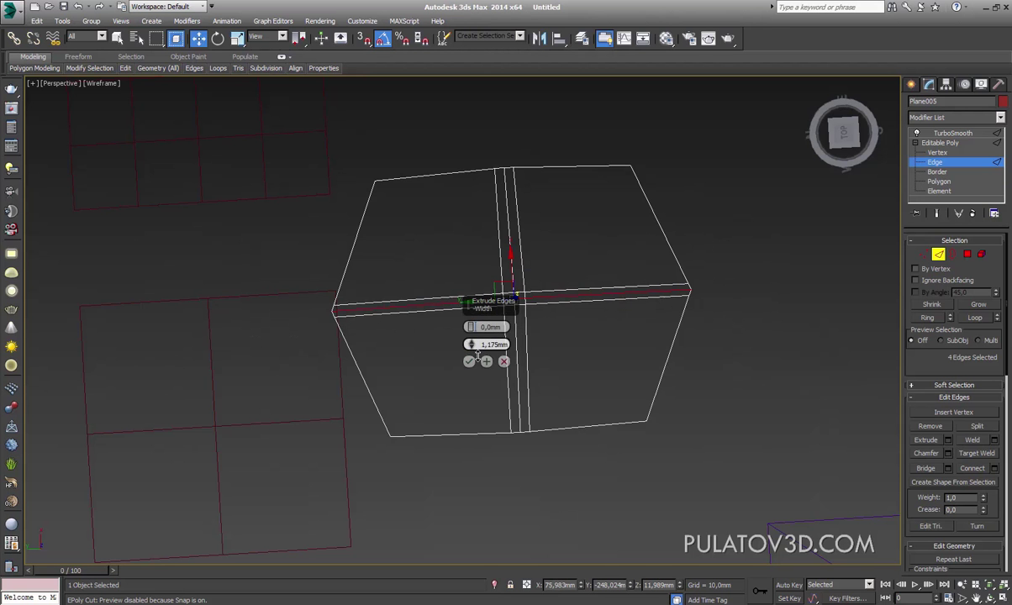
left_click(469, 361)
Step: Enable TurboSmooth to check the smoothed corner, then Shift-drag a copy as Plane008
mouse_move(475, 377)
middle_mouse_down("alt")
mouse_move(549, 323)
mouse_move(639, 286)
middle_mouse_up("alt")
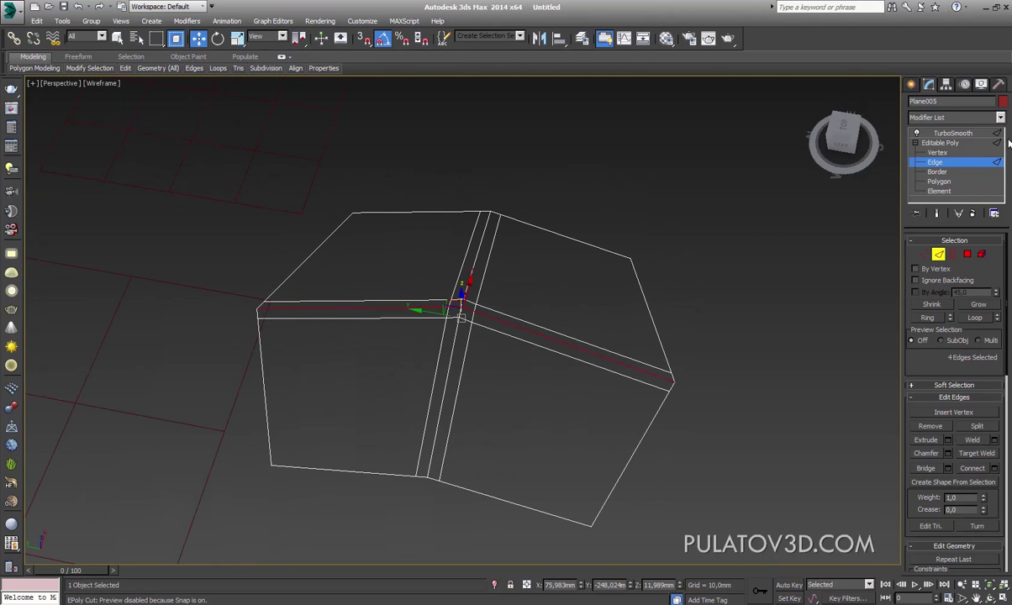
left_click(920, 134)
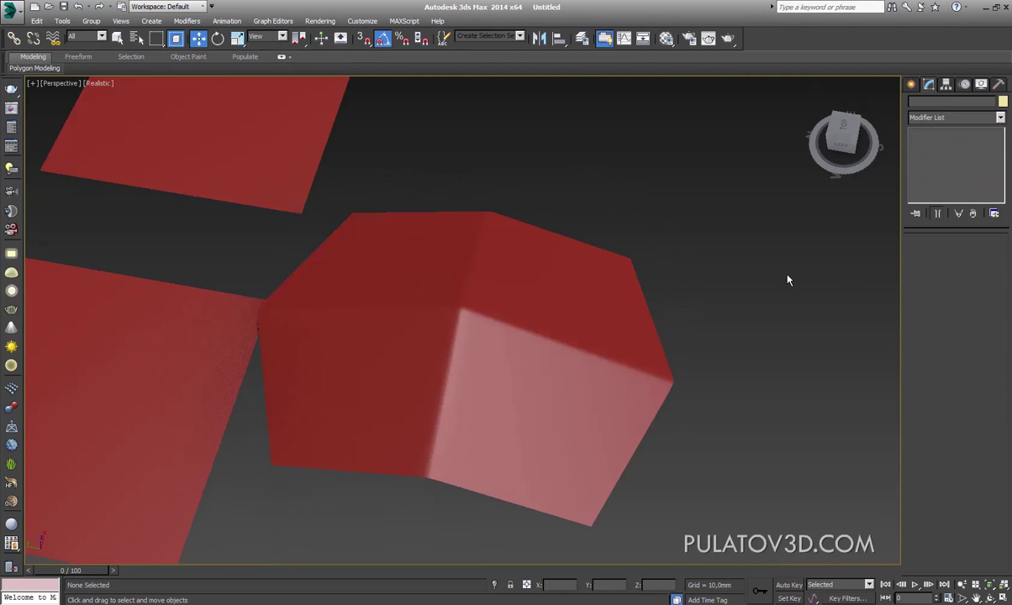
mouse_move(786, 280)
middle_mouse_down("alt")
mouse_move(746, 262)
mouse_move(671, 321)
mouse_move(582, 289)
mouse_move(743, 300)
mouse_move(644, 316)
mouse_move(592, 293)
mouse_move(619, 324)
mouse_move(543, 262)
middle_mouse_up("alt")
left_click(592, 294)
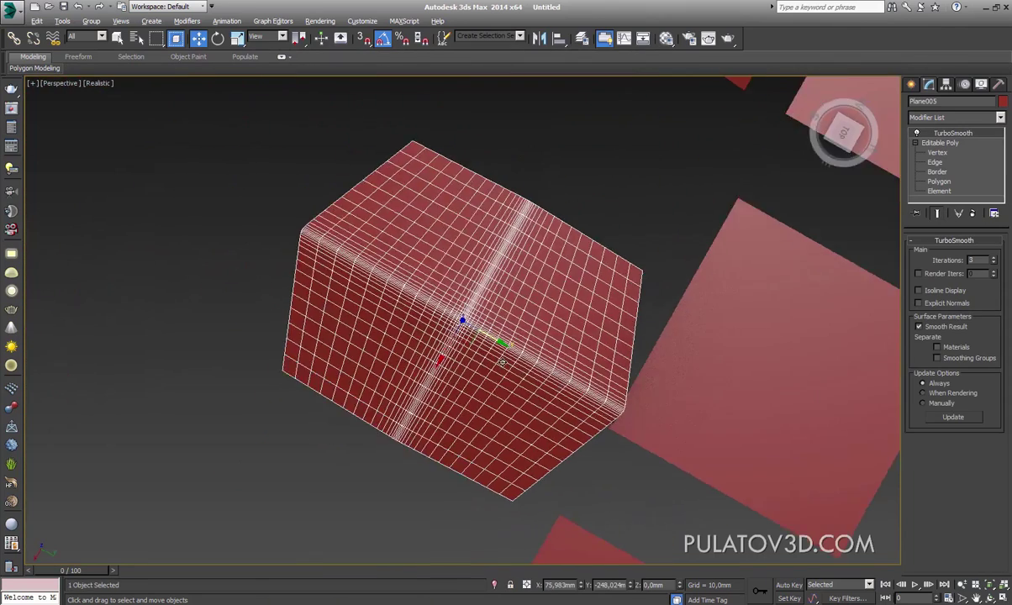
mouse_move(597, 237)
middle_mouse_down("alt")
mouse_move(827, 205)
mouse_move(757, 227)
middle_mouse_up("alt")
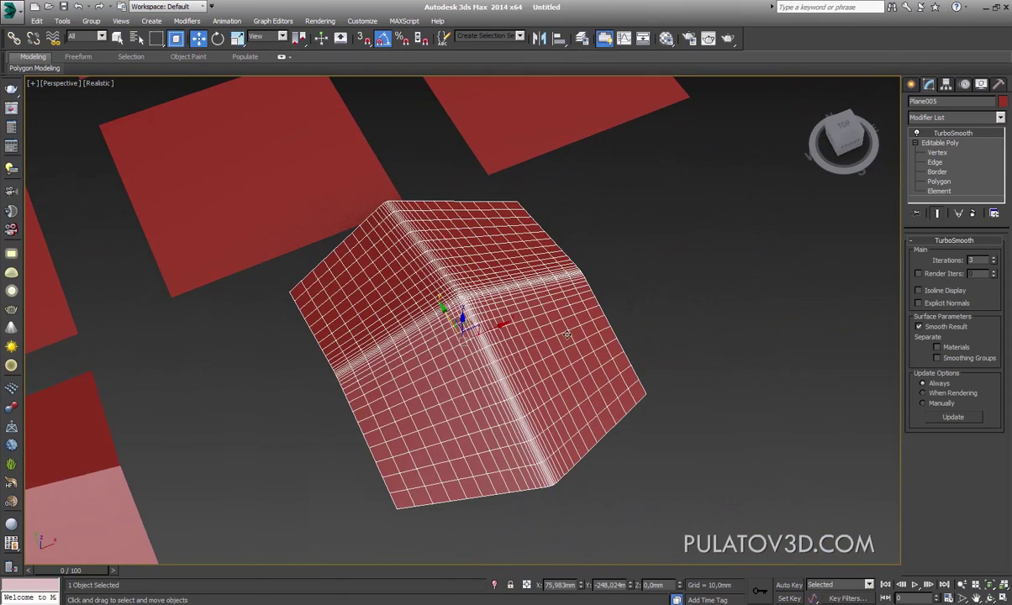
left_click_drag(549, 390, 840, 275, "shift")
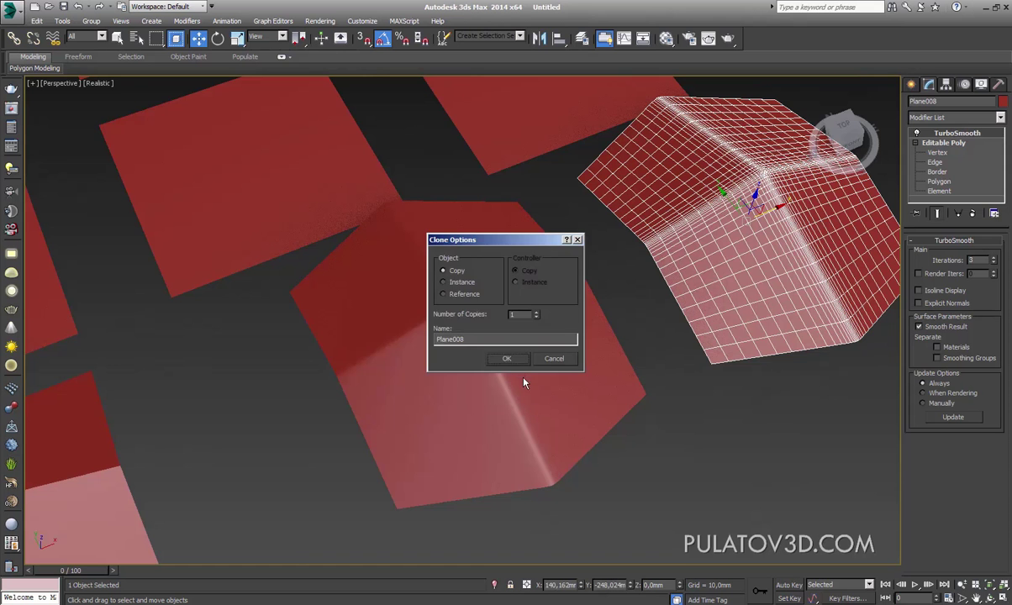
Step: Create the Plane008 copy and go to its Edge level in wireframe
key("Return")
middle_click_drag(492, 344, 638, 370, "alt")
key("F3")
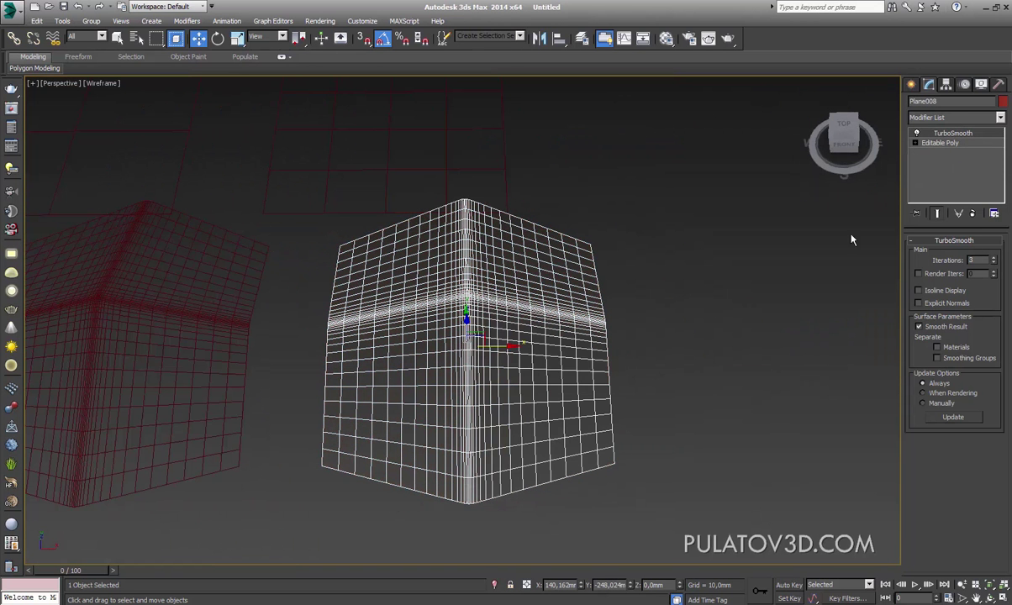
left_click(916, 143)
left_click(935, 162)
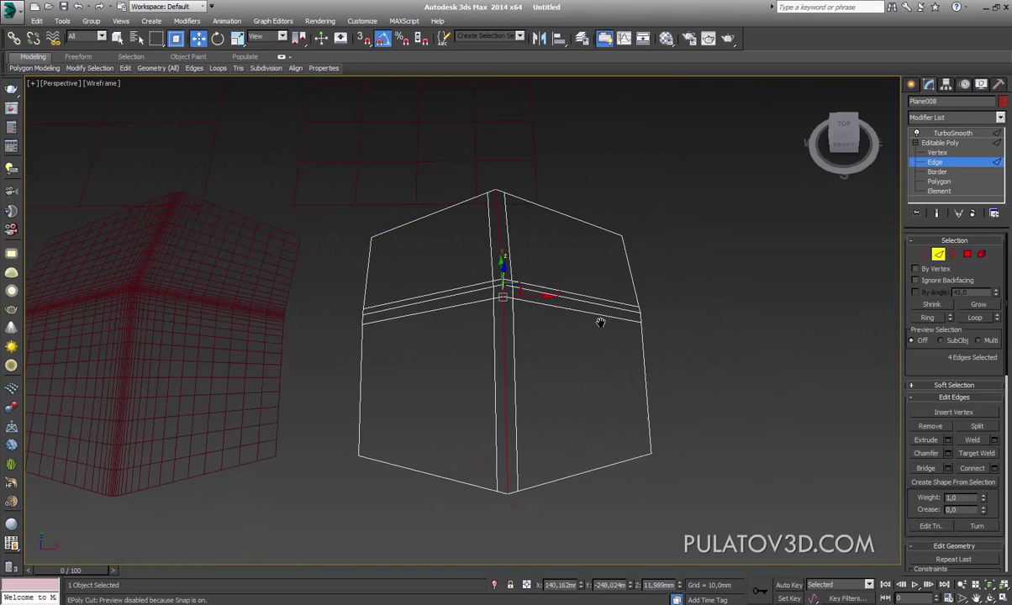
Step: Select the support edges and grow them to their full loops
scroll(518, 304, "up", 3)
left_click(516, 299)
left_click(463, 289, "ctrl")
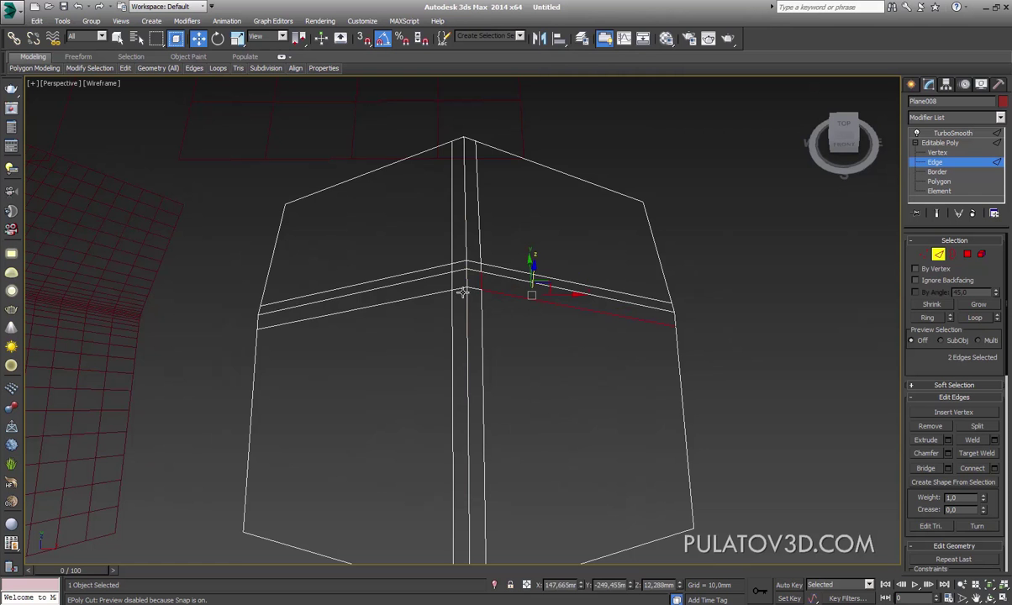
left_click(467, 265, "ctrl")
right_click(494, 264)
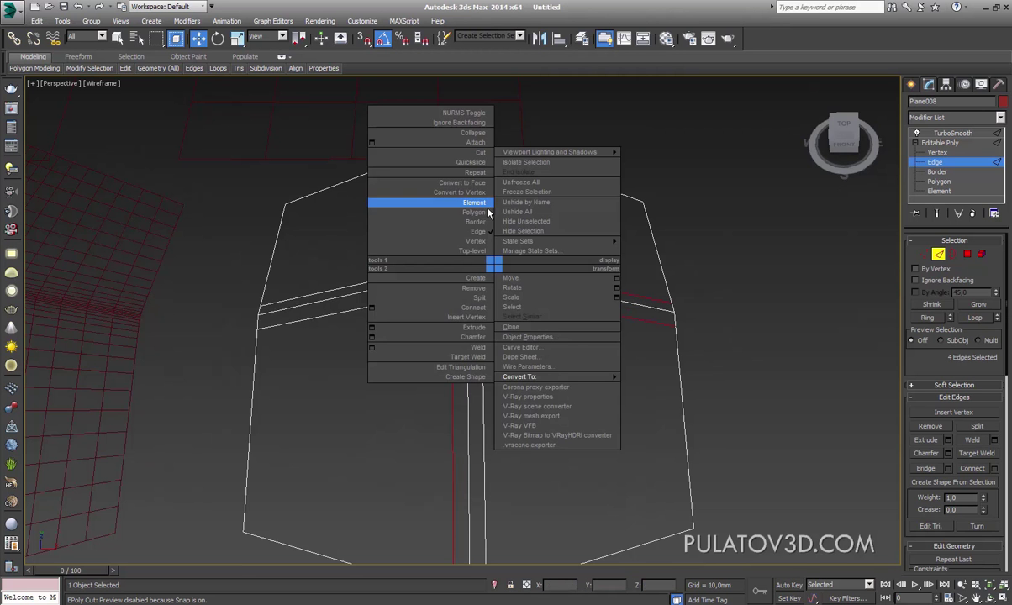
left_click(976, 317)
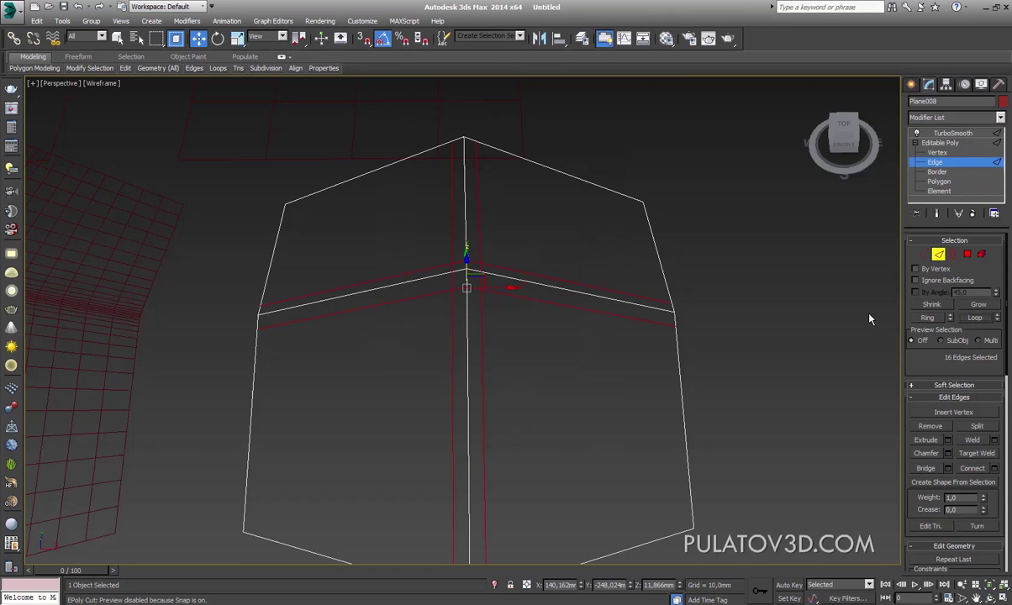
Step: Remove the selected support edge loops with Ctrl+Backspace and exit sub-object level
right_click(497, 278)
left_click(467, 240)
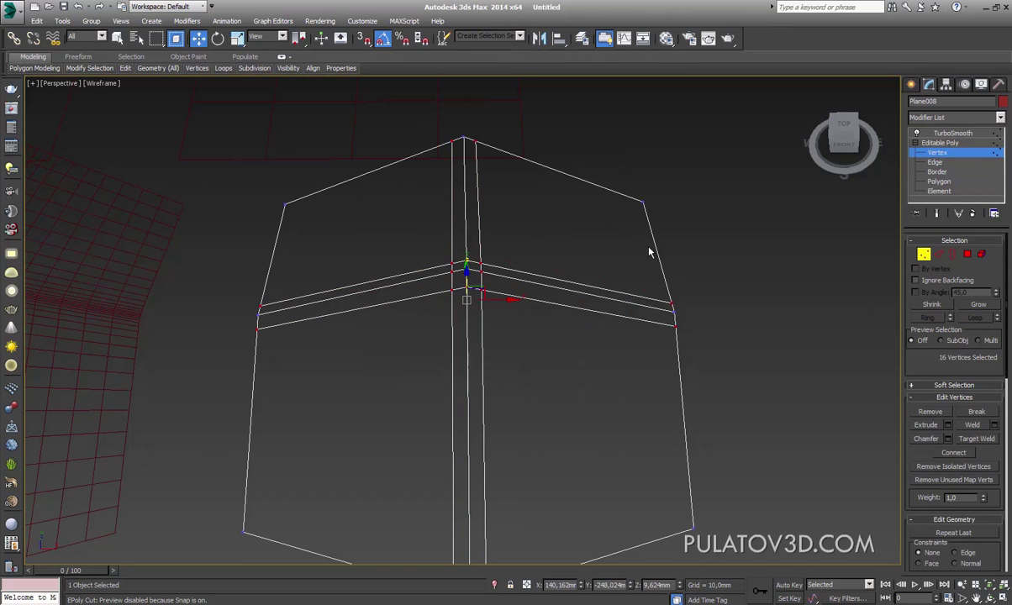
left_click(938, 254)
left_click(931, 426)
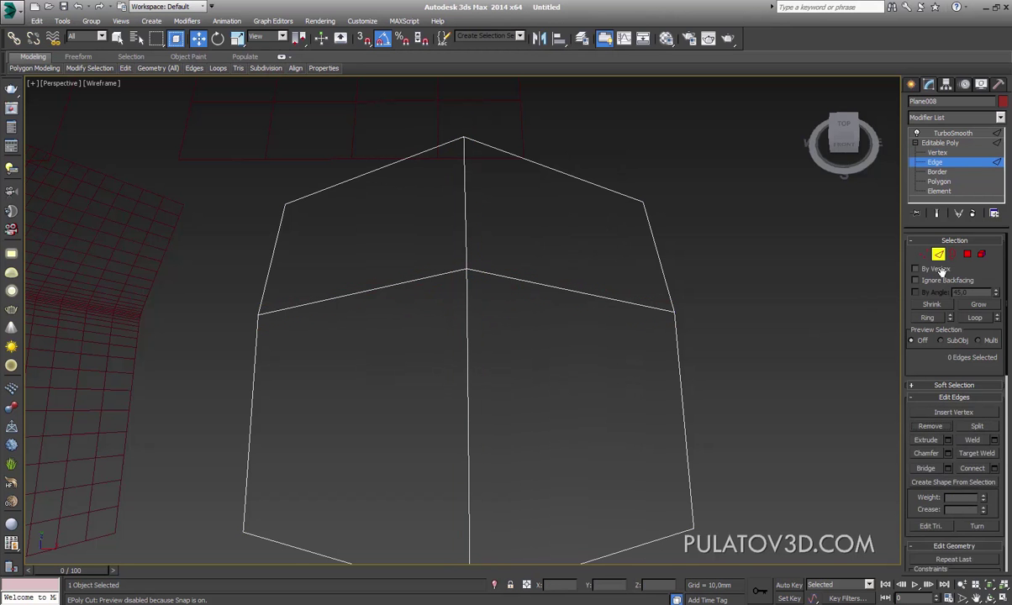
key("1")
left_click(576, 325)
scroll(577, 325, "down", 5)
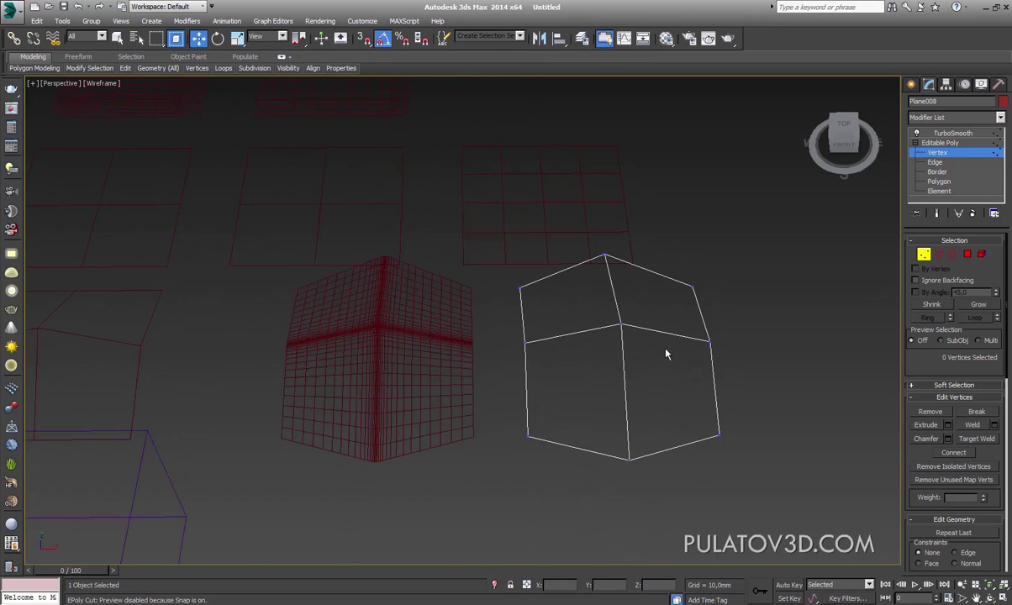
middle_click_drag(667, 355, 706, 242, "alt")
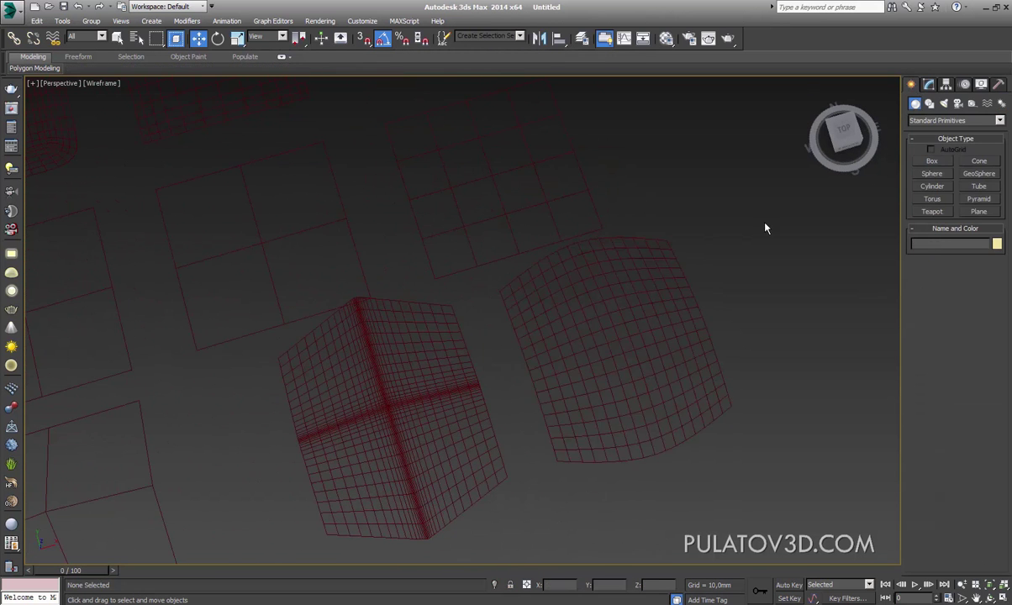
Step: Switch to Realistic shading and delete TurboSmooth from Plane008's modifier stack
key("F3")
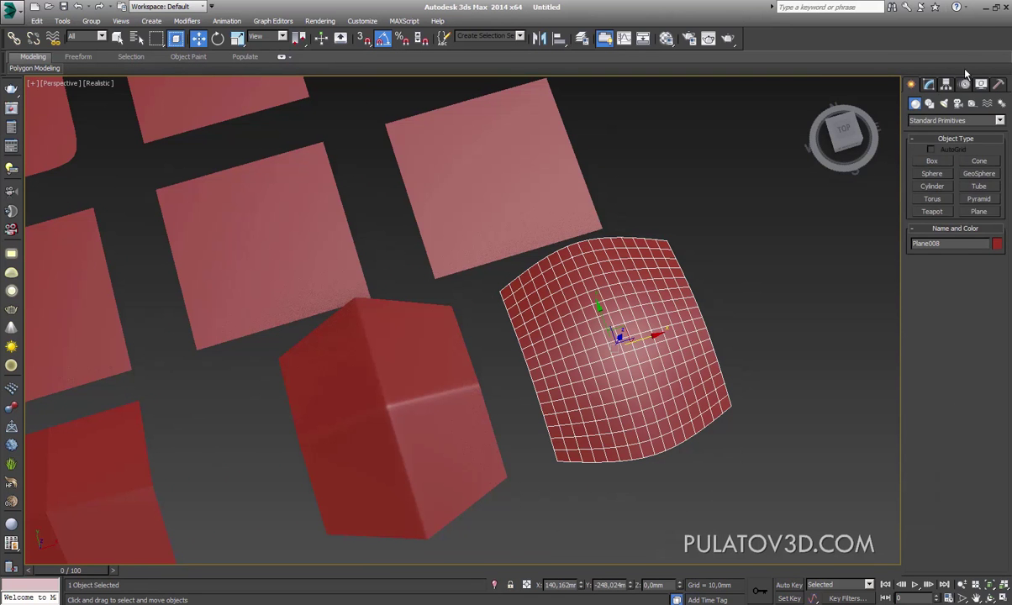
left_click(929, 84)
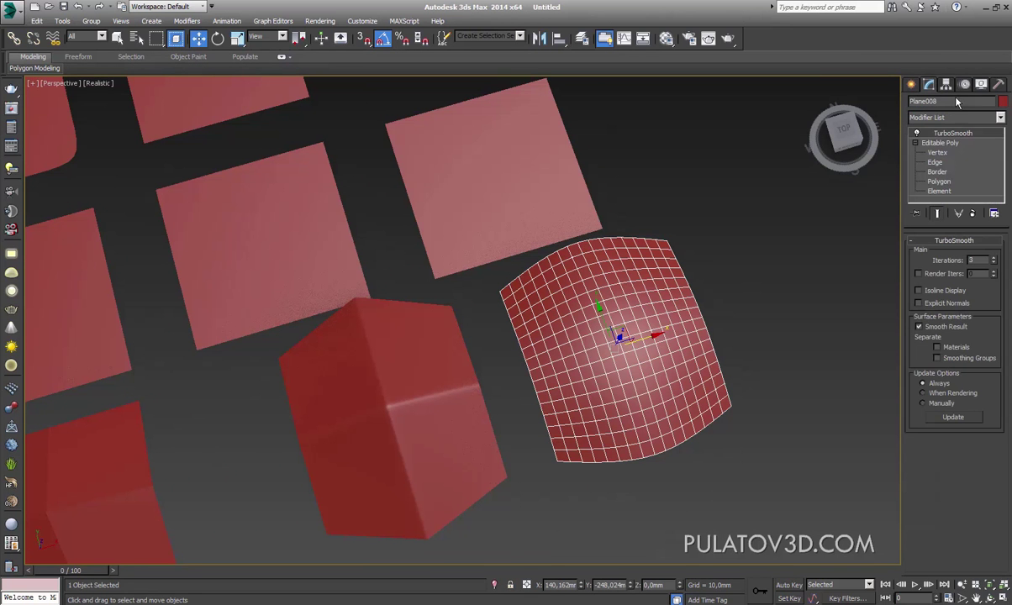
left_click(975, 214)
left_click(740, 280)
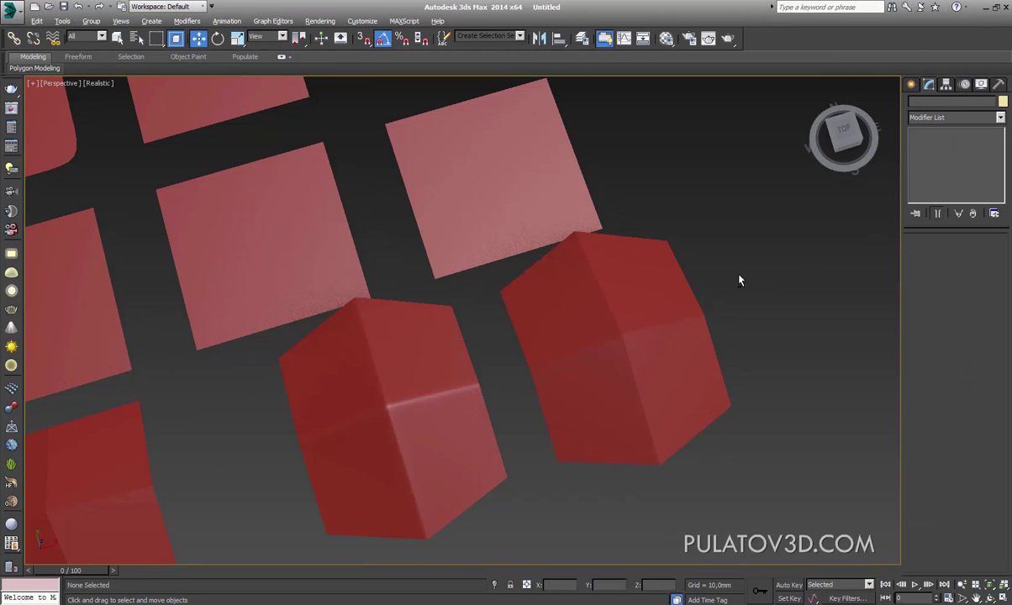
Step: Frame both cubes and orbit to compare the faceted and smoothed corners
mouse_move(740, 281)
middle_mouse_down("alt")
mouse_move(547, 280)
mouse_move(638, 276)
middle_mouse_up("alt")
scroll(672, 286, "up", 5)
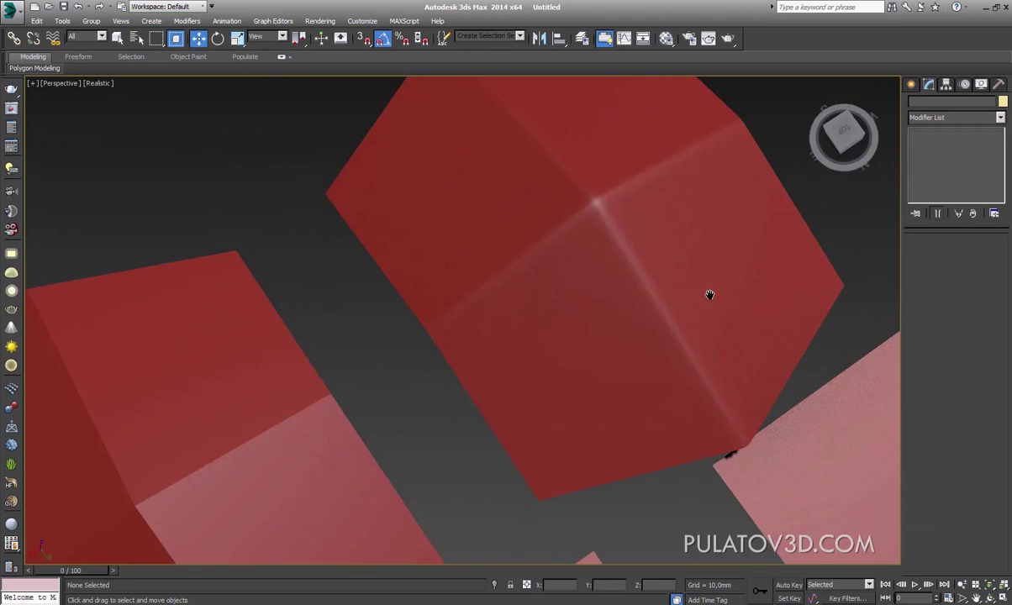
mouse_move(709, 295)
middle_mouse_down("alt")
mouse_move(683, 276)
mouse_move(683, 251)
mouse_move(683, 280)
mouse_move(803, 233)
middle_mouse_up("alt")
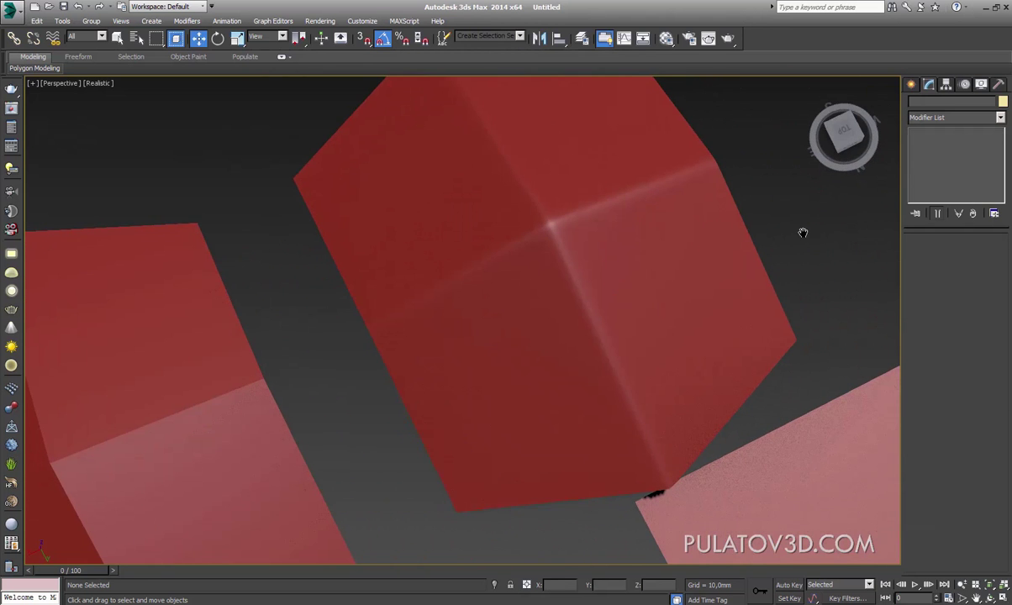
left_click(217, 395)
left_click(477, 327, "ctrl")
key("z")
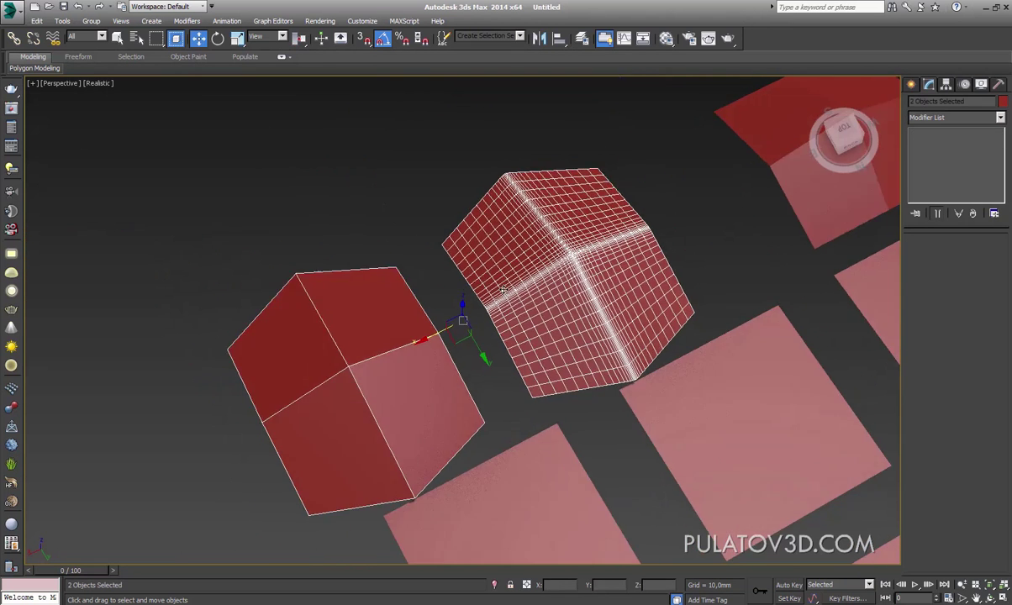
key("ctrl+d")
mouse_move(571, 283)
middle_mouse_down()
mouse_move(723, 283)
mouse_move(690, 277)
middle_mouse_up()
scroll(708, 278, "up", 2)
left_click(713, 286)
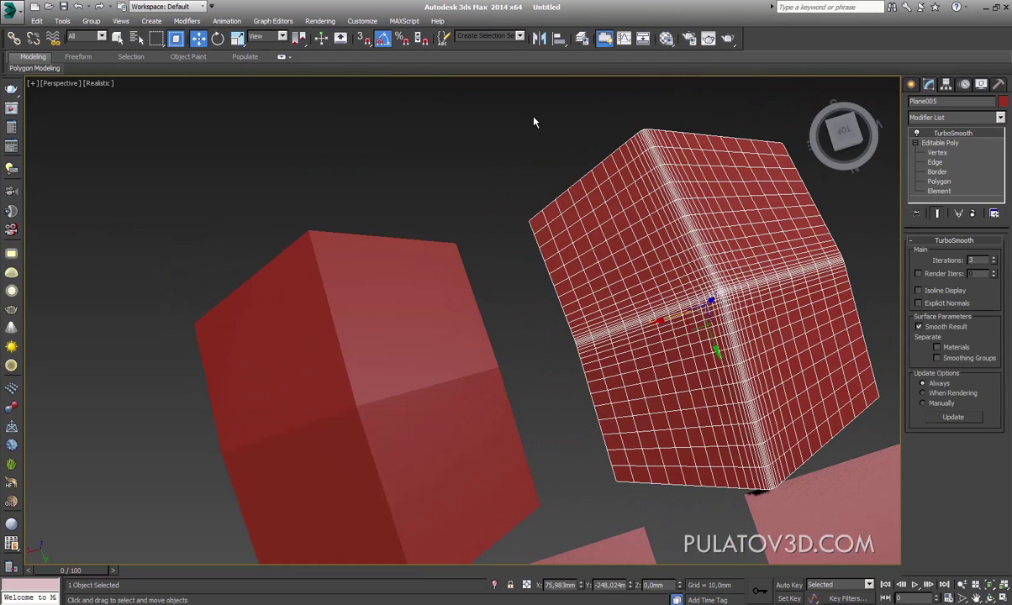
left_click(534, 122)
mouse_move(533, 122)
middle_mouse_down("alt")
mouse_move(618, 251)
mouse_move(715, 315)
middle_mouse_up("alt")
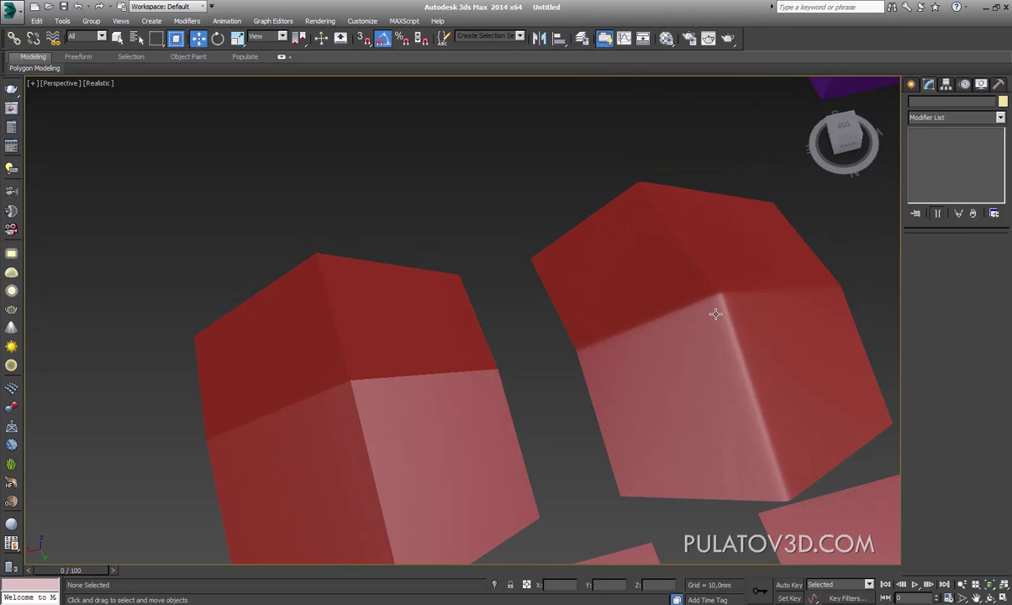
Step: Select the plain and smoothed cubes in turn to compare their meshes at eye level
left_click(303, 451)
left_click(631, 373)
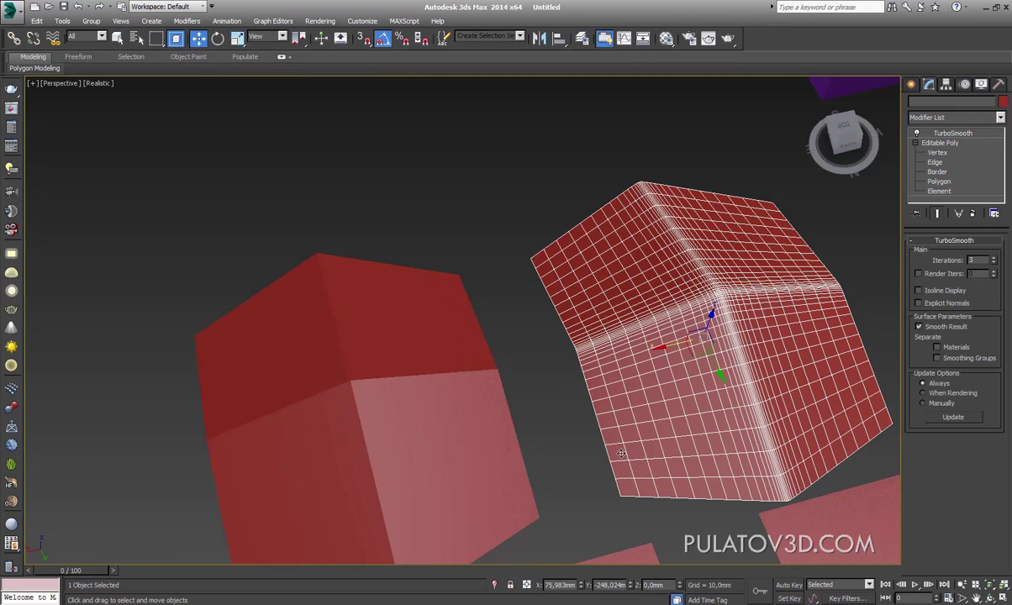
left_click(451, 433)
left_click(546, 352)
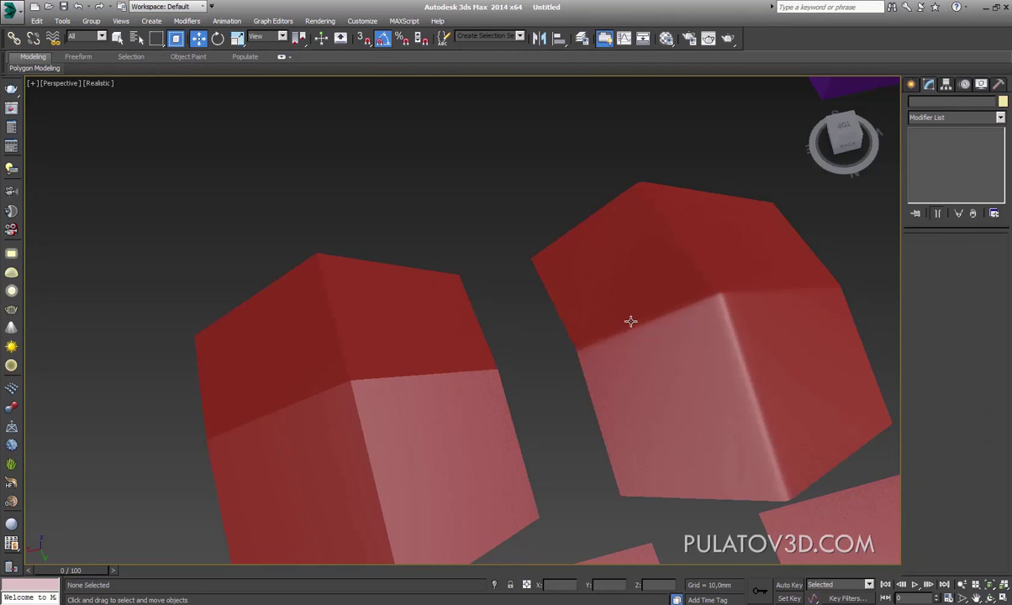
left_click(631, 321)
left_click(511, 336)
middle_click_drag(589, 339, 576, 357, "alt")
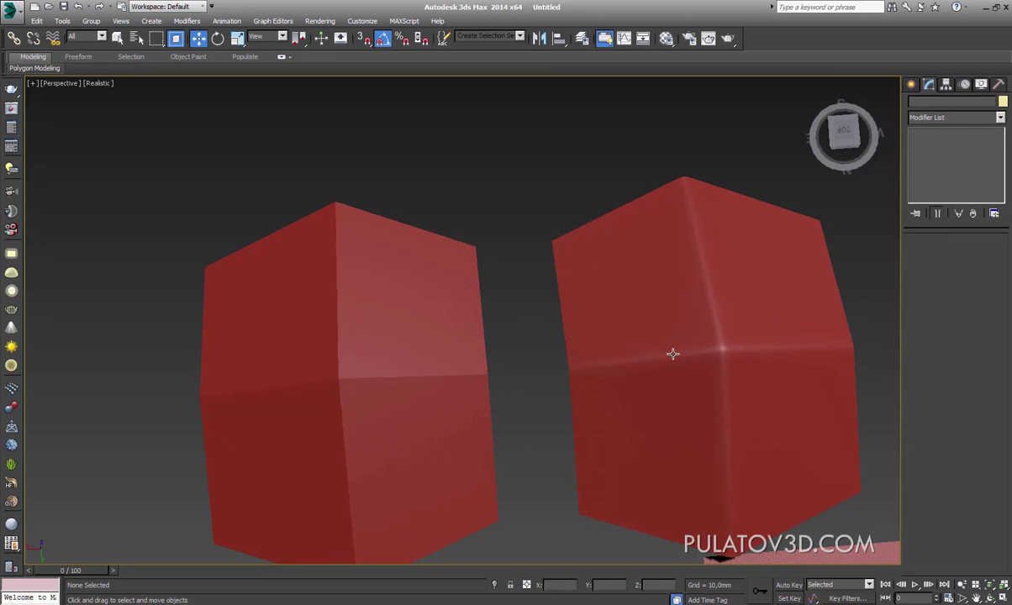
left_click(711, 354)
left_click(709, 161)
left_click(374, 271)
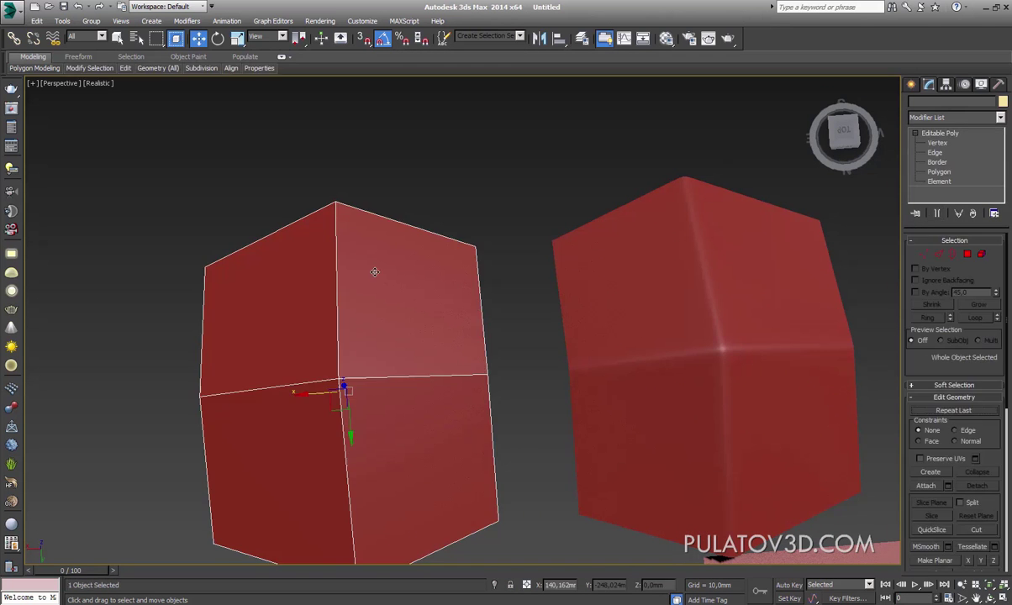
left_click(527, 269)
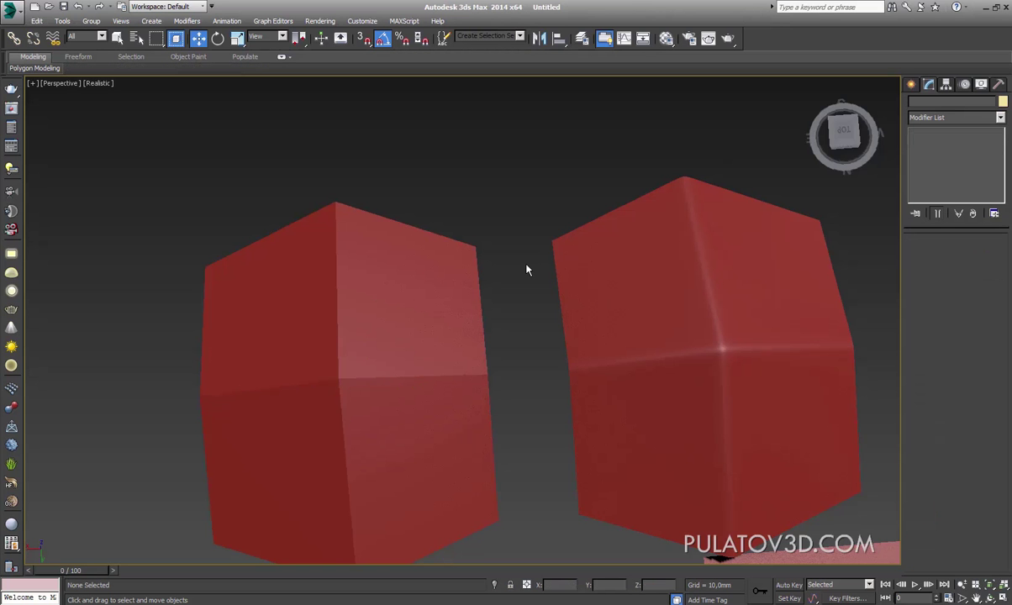
left_click(682, 340)
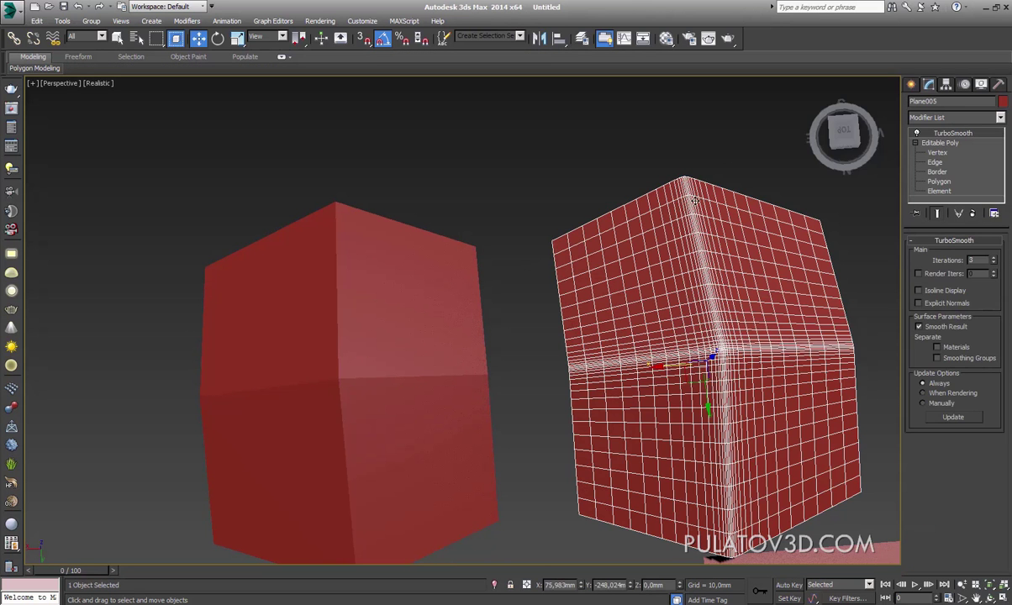
left_click(738, 144)
left_click(719, 206)
left_click(859, 288)
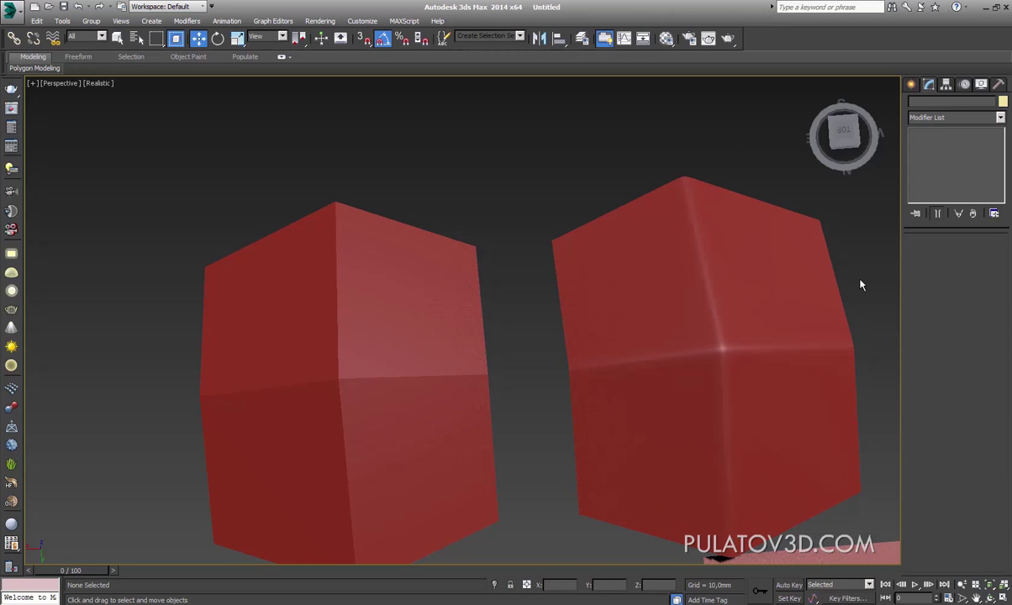
left_click(323, 360)
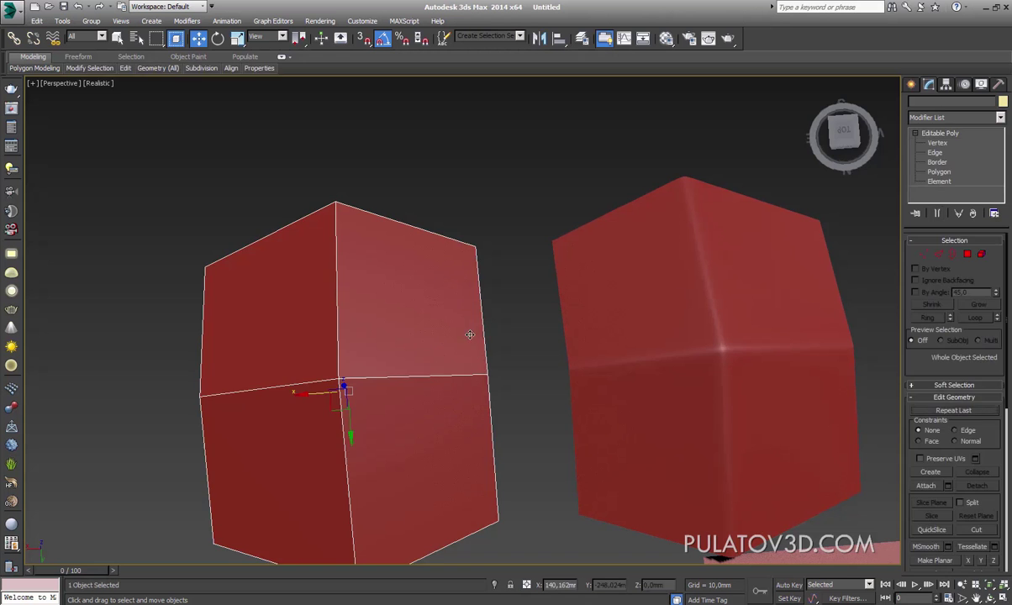
left_click(521, 317)
left_click(679, 316)
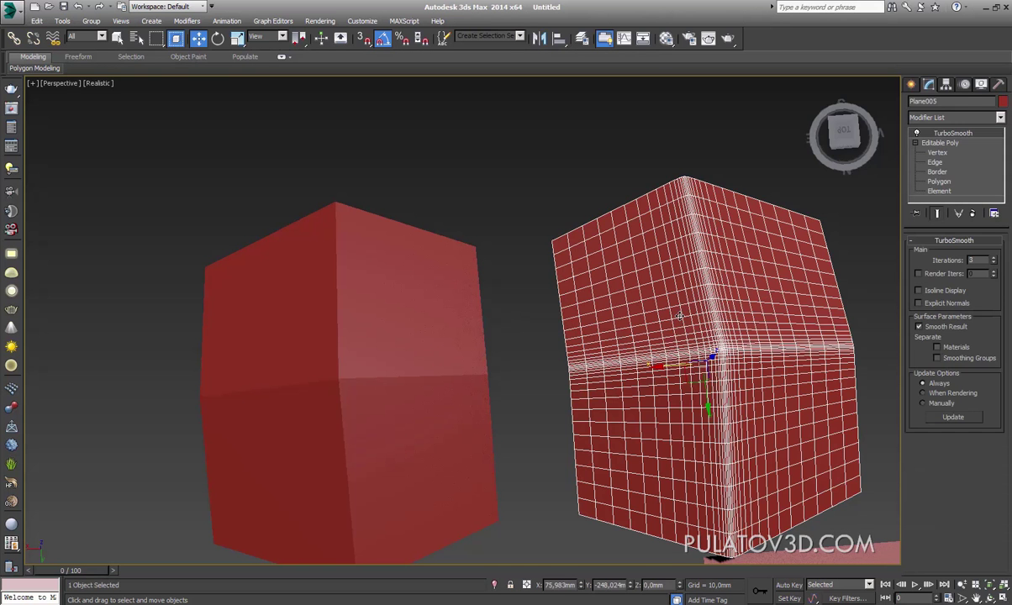
key("ctrl+d")
left_click(713, 328)
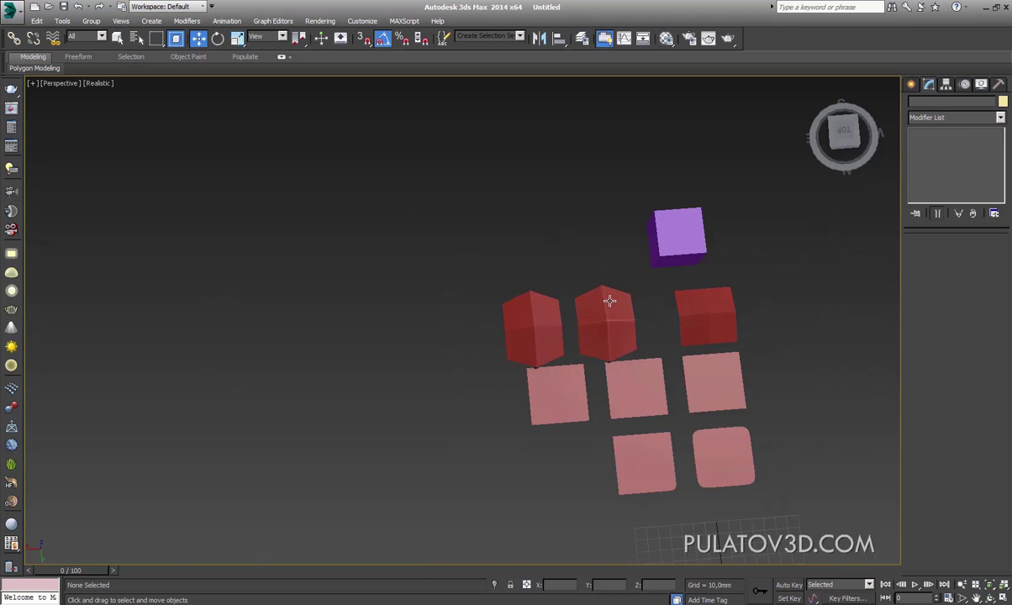
left_click(622, 311)
left_click(525, 345, "ctrl")
scroll(572, 354, "up", 2)
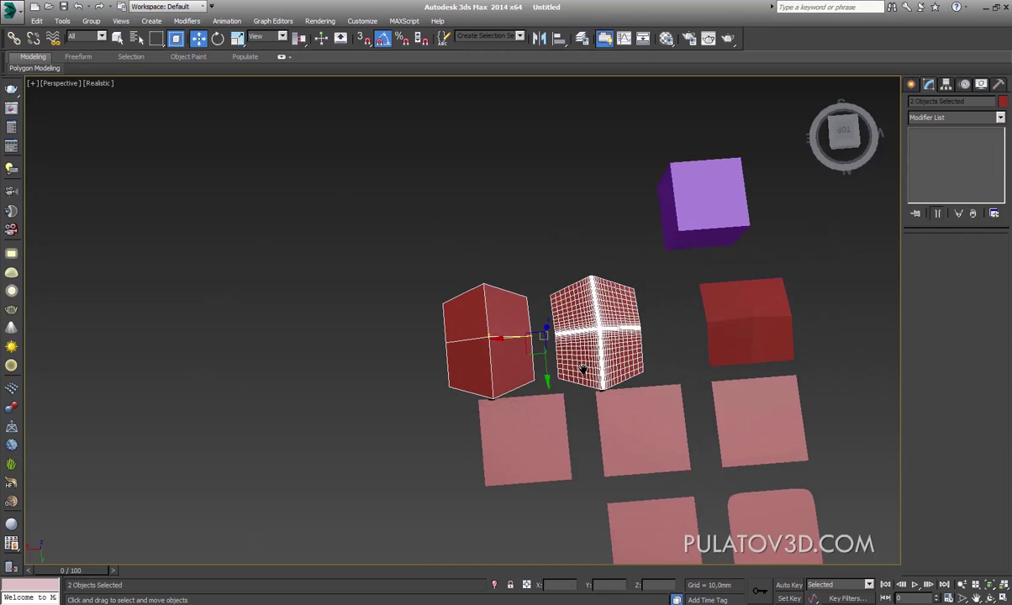
scroll(584, 367, "up", 4)
left_click(655, 226)
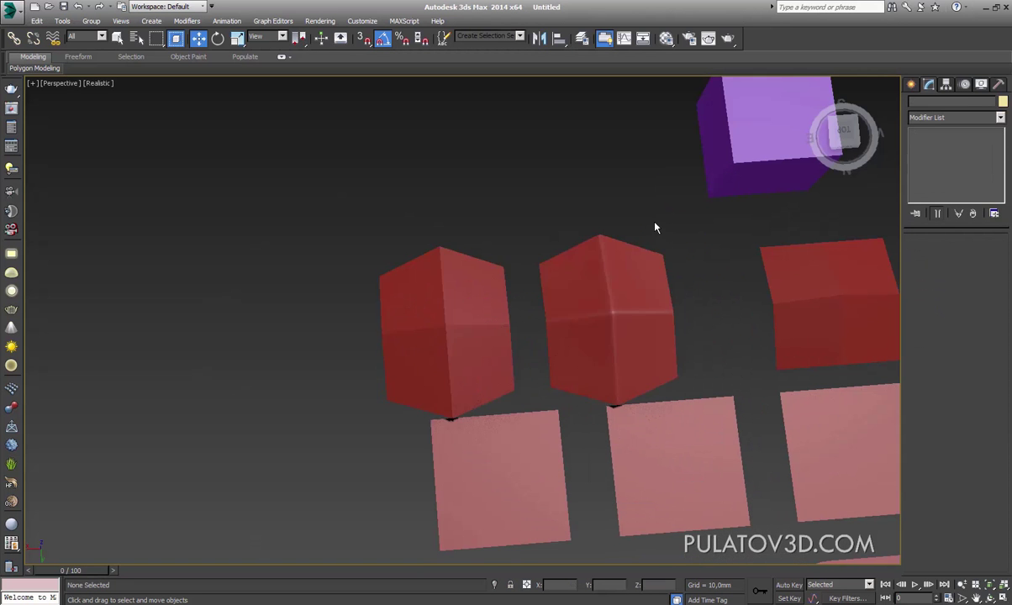
middle_click_drag(655, 226, 625, 198, "alt")
left_click(696, 412)
middle_click_drag(696, 412, 576, 380, "alt")
scroll(749, 371, "down", 3)
middle_click_drag(748, 371, 732, 317)
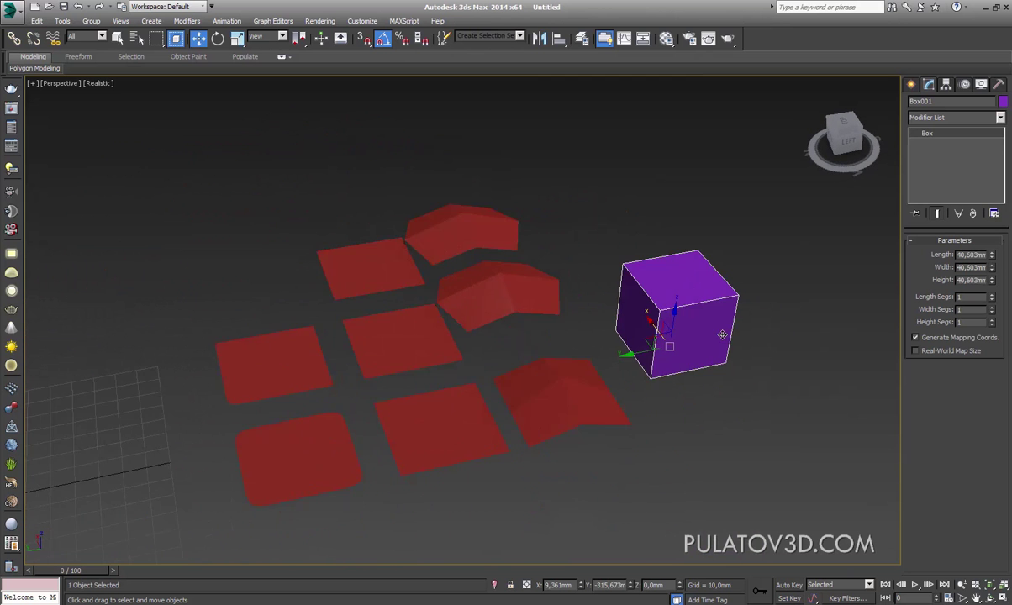
middle_click_drag(717, 330, 725, 314, "alt")
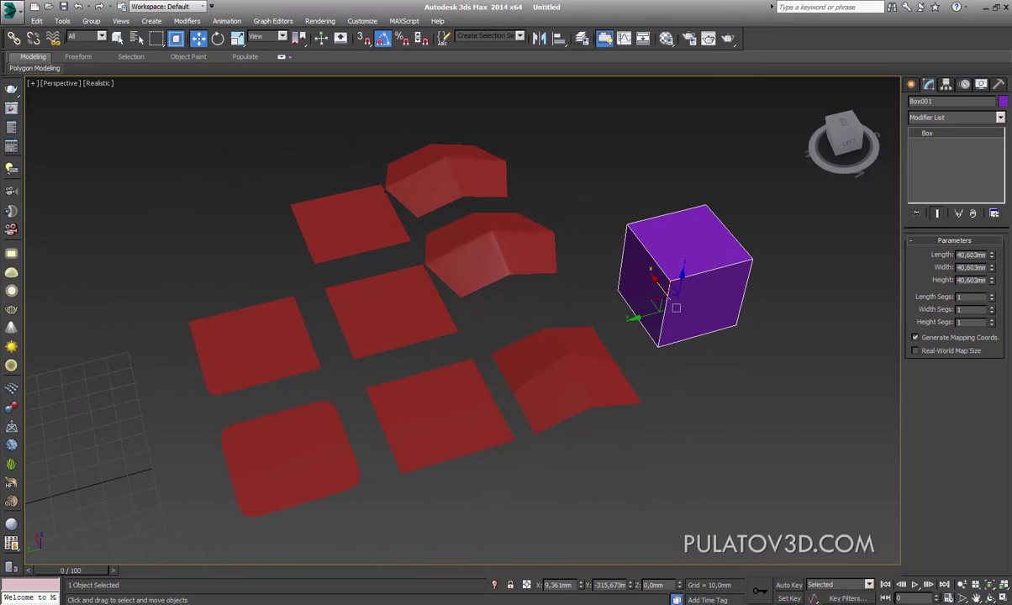